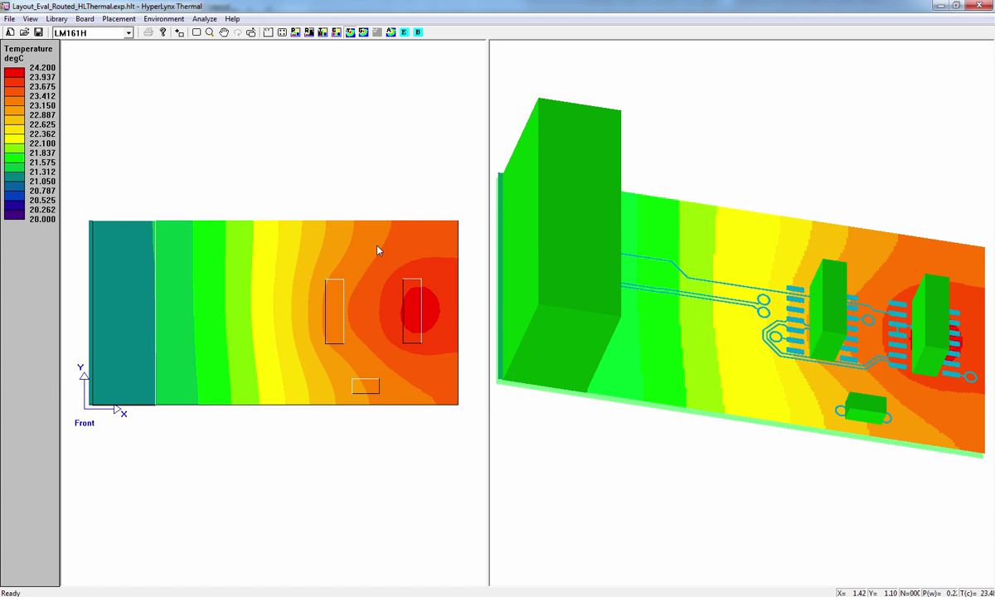
# Look up the import options available for bringing CAD data into the thermal project
pyautogui.press('alt')
pyautogui.press('Down')
pyautogui.press('Down')
pyautogui.press('Down')
pyautogui.press('Down')
pyautogui.press('Down')
pyautogui.press('Down')
pyautogui.press('Down')
pyautogui.press('Right')
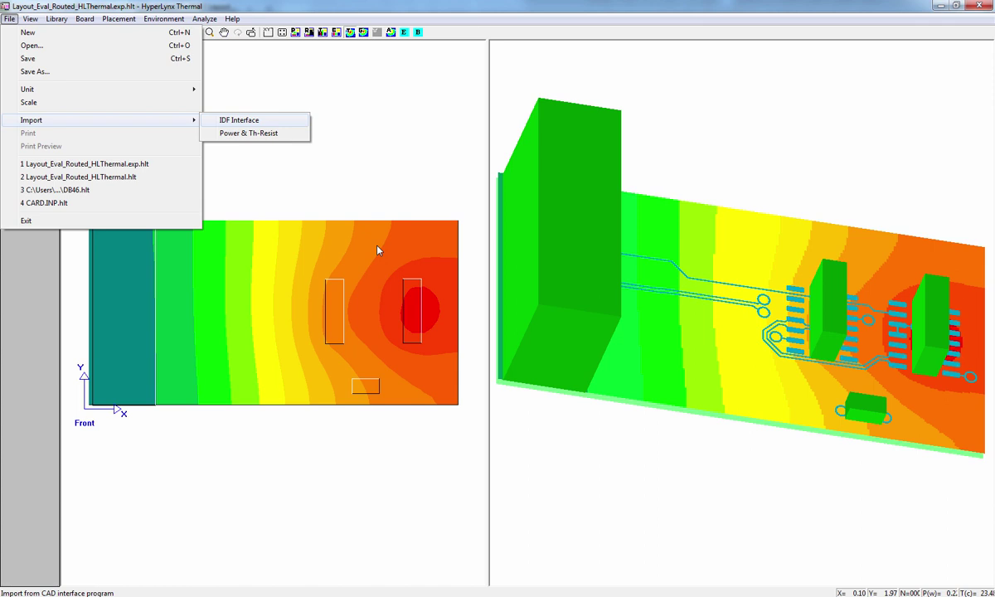
pyautogui.click(378, 250)
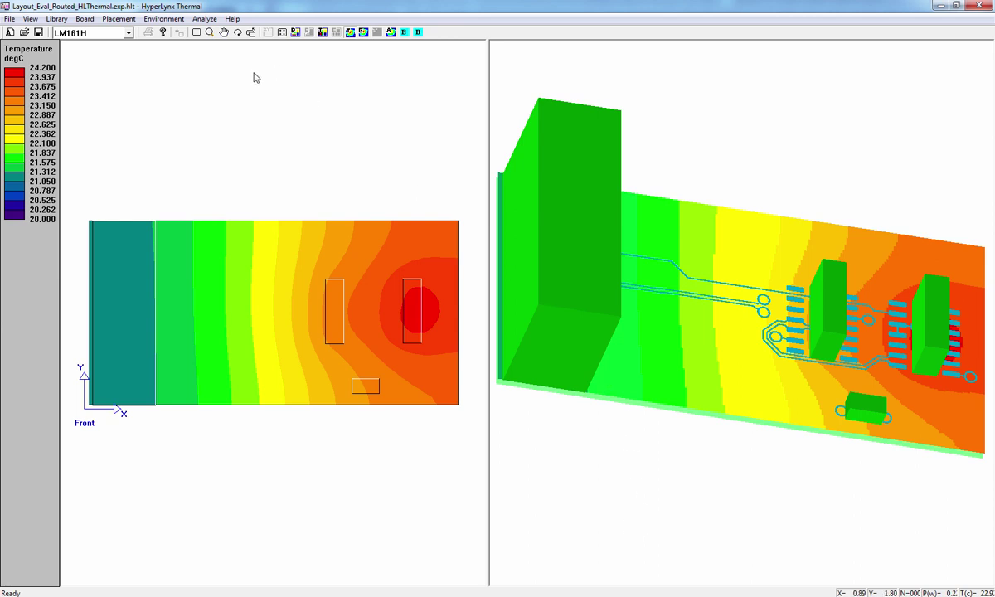
# Switch to Windows Explorer and open the Layout_Eval_Routed_PCB folder inside Example01_pads
pyautogui.click(211, 141)
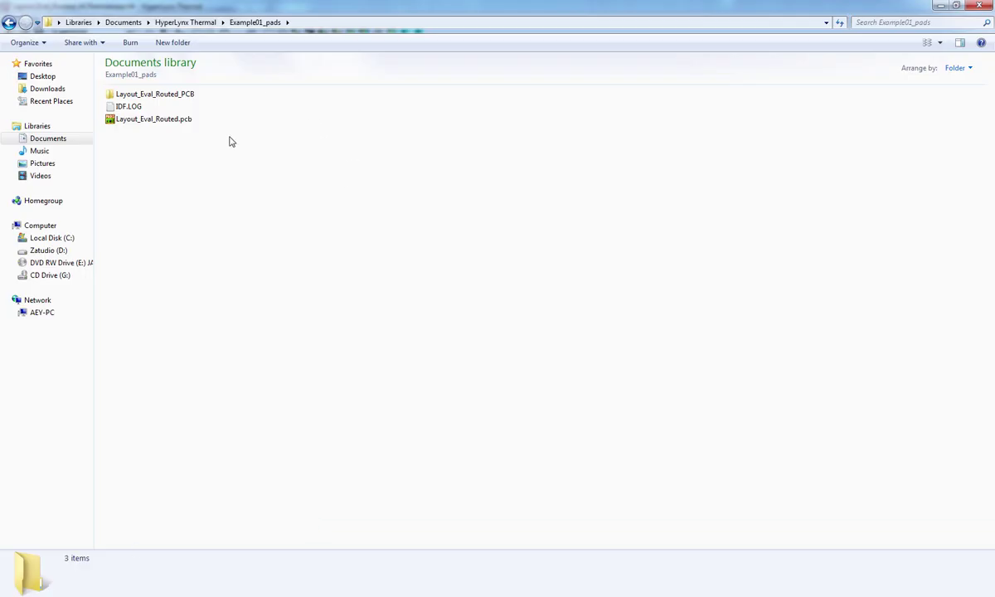
pyautogui.click(145, 119)
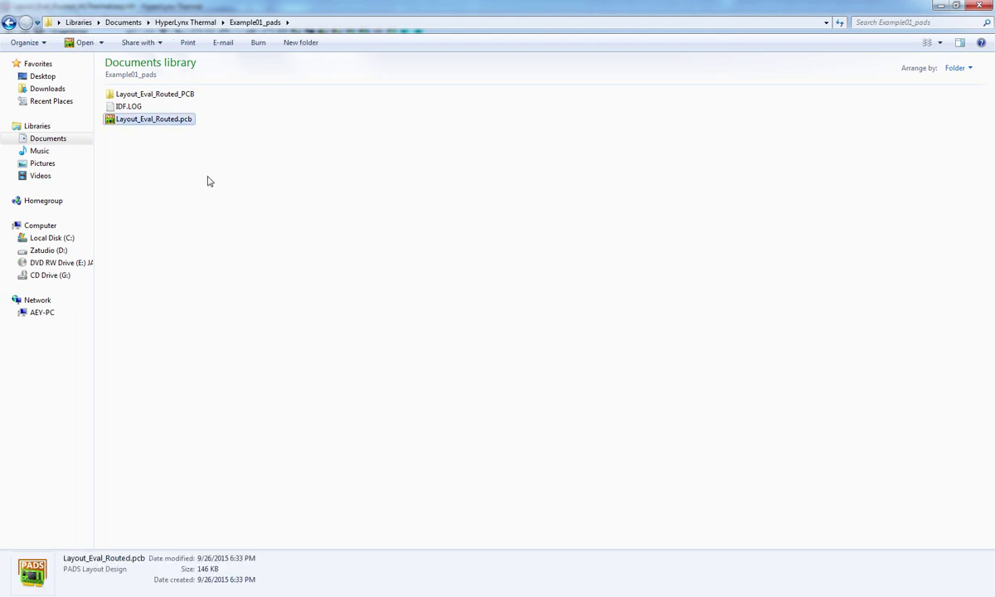
pyautogui.click(213, 176)
pyautogui.click(185, 101)
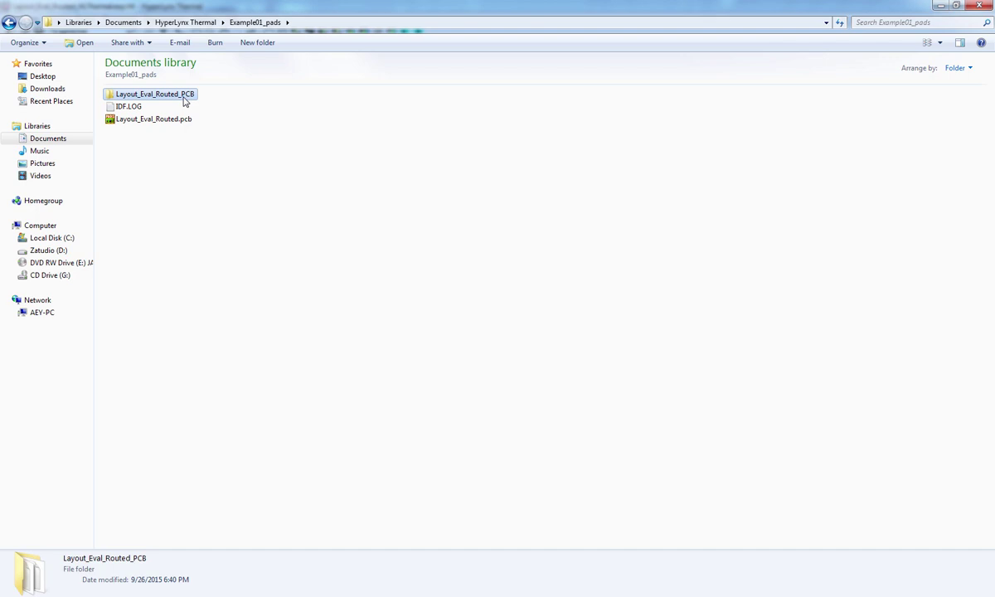
pyautogui.doubleClick(184, 99)
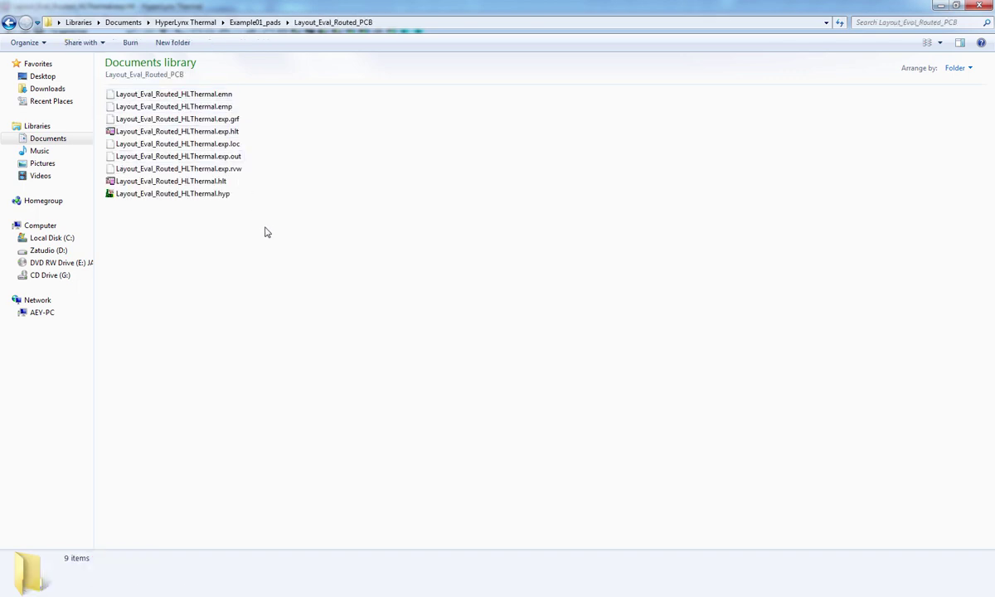
# Examine the Layout_Eval_Routed_HLThermal.hyp and Layout_Eval_Routed_HLThermal.exp.hlt files in the folder
pyautogui.click(206, 195)
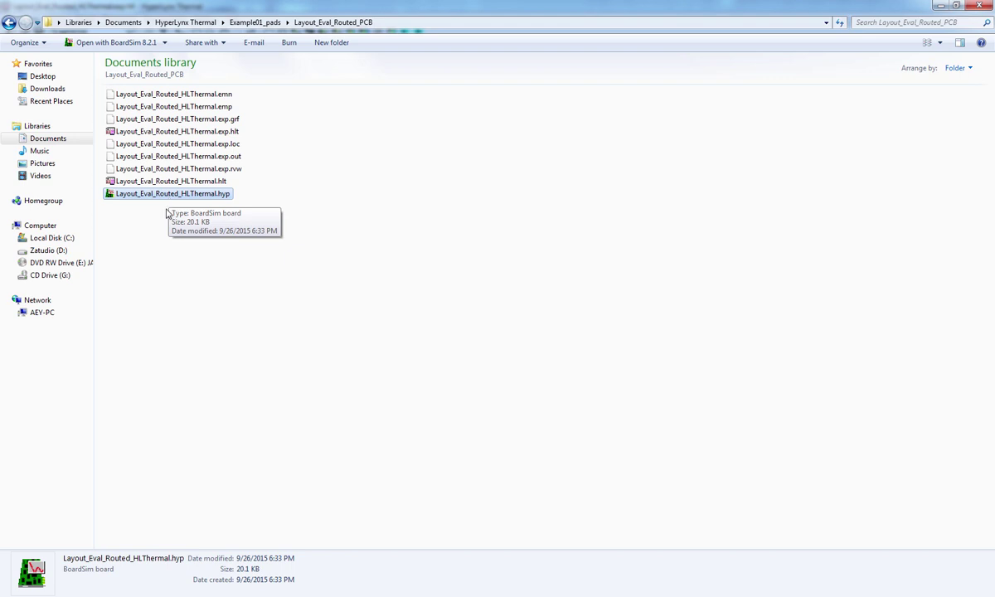
pyautogui.click(164, 219)
pyautogui.click(165, 196)
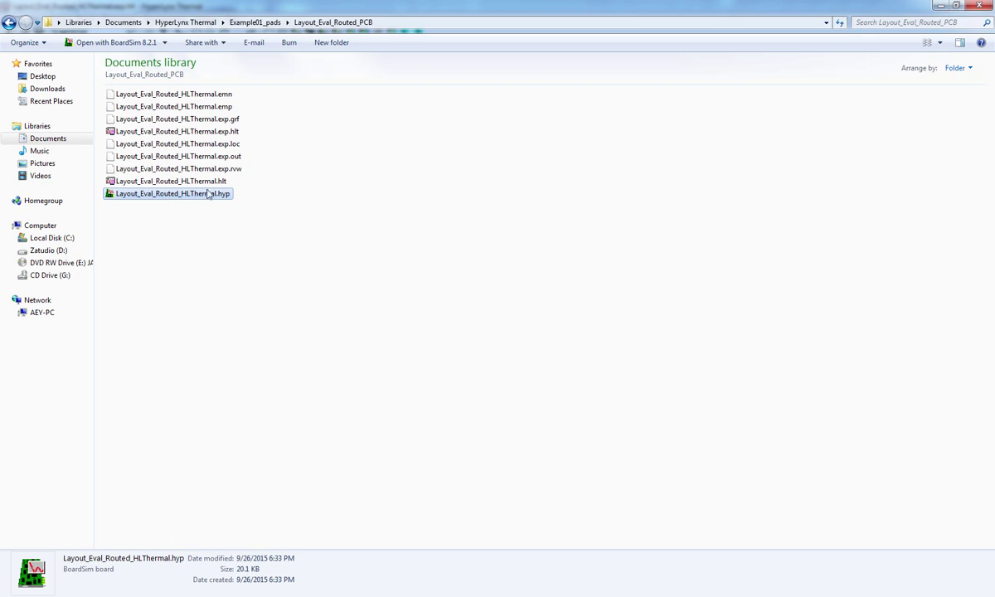
pyautogui.click(280, 148)
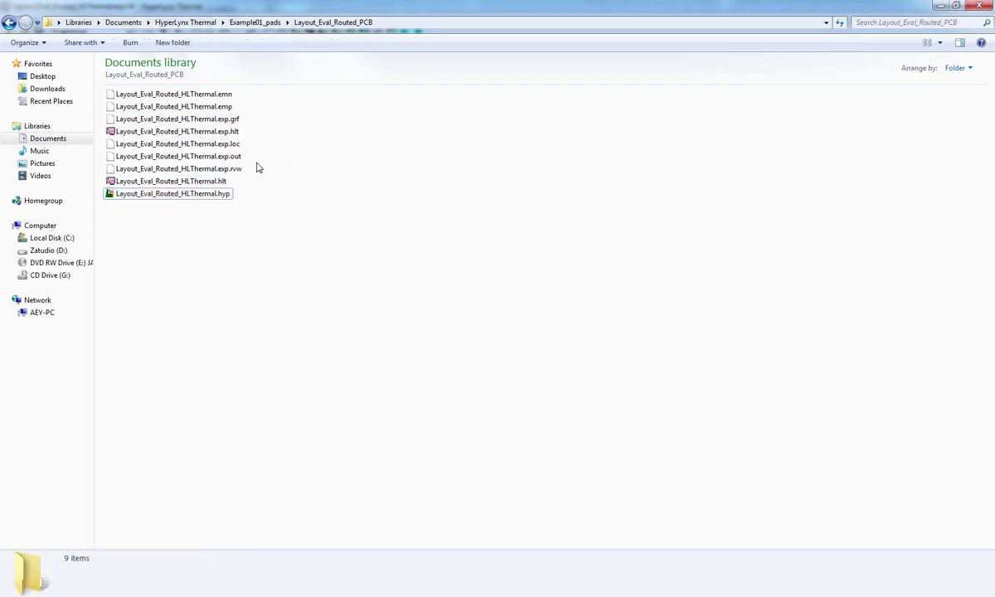
pyautogui.click(195, 131)
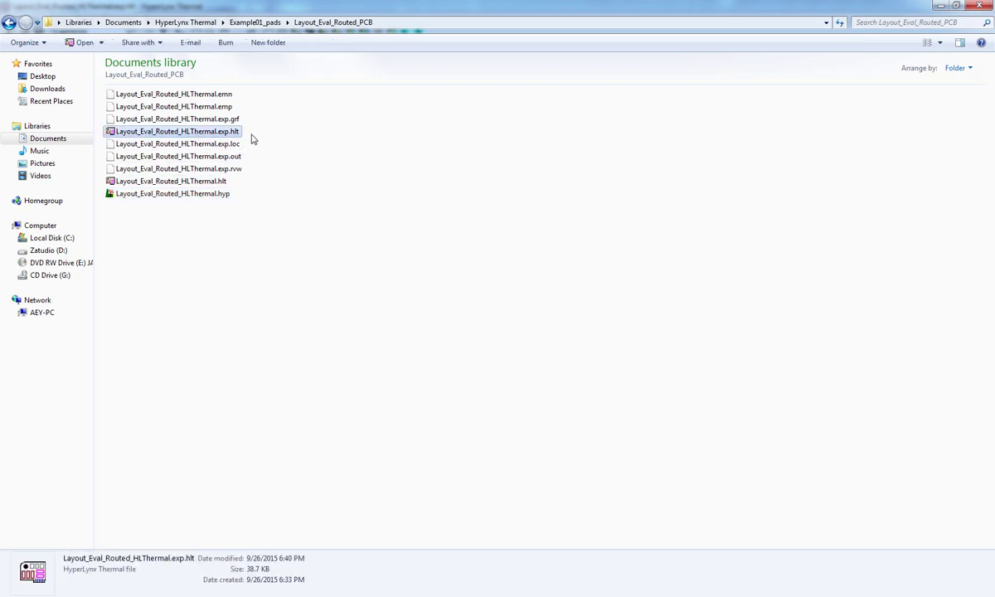
pyautogui.click(291, 137)
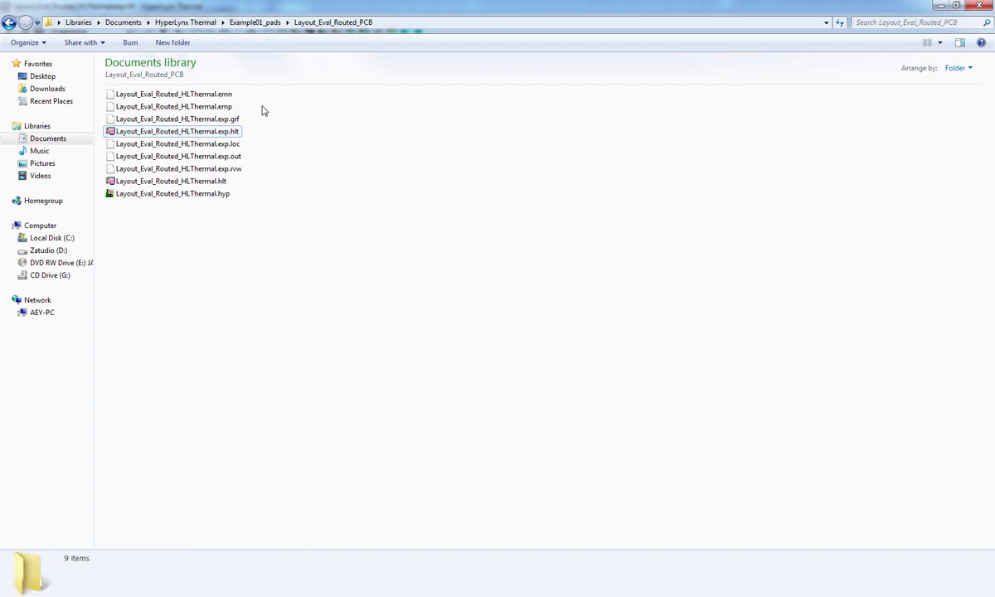
# Examine the IDF pair Layout_Eval_Routed_HLThermal.emn and Layout_Eval_Routed_HLThermal.emp, together and one at a time
pyautogui.moveTo(249, 112); pyautogui.dragTo(213, 97)
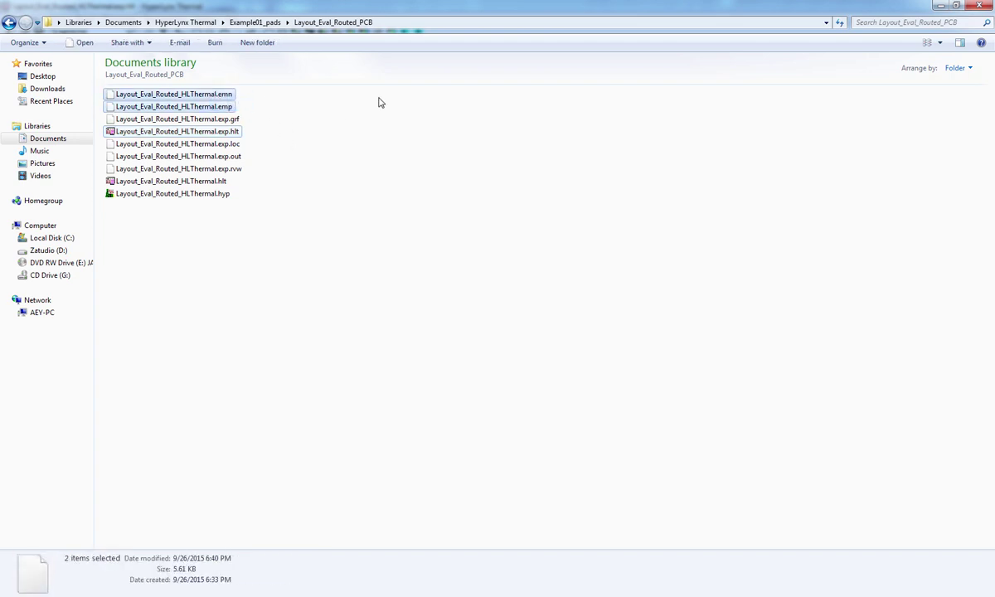
pyautogui.click(244, 109)
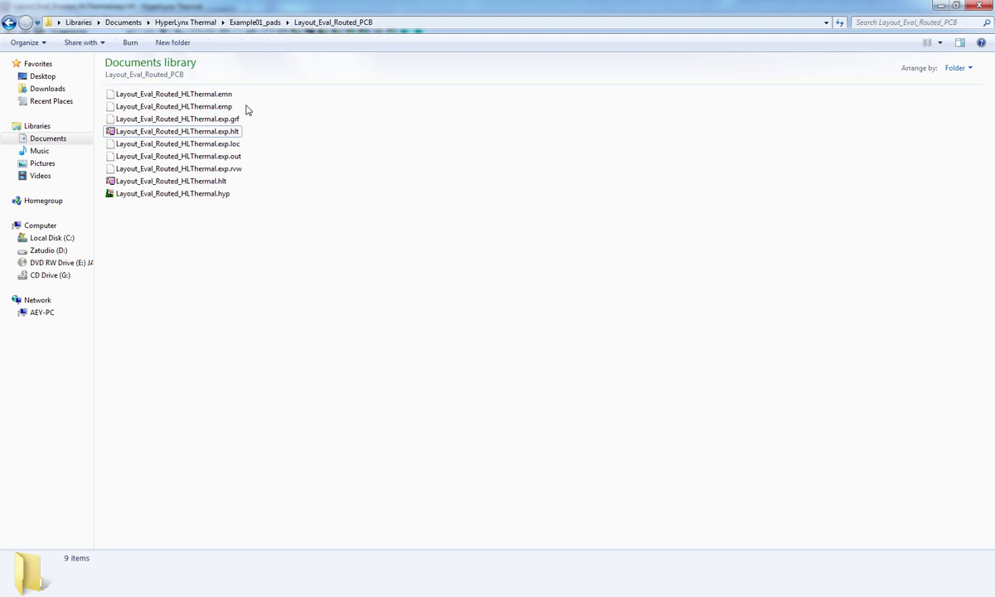
pyautogui.click(228, 108)
pyautogui.keyDown('ctrl'); pyautogui.click(222, 97); pyautogui.keyUp('ctrl')
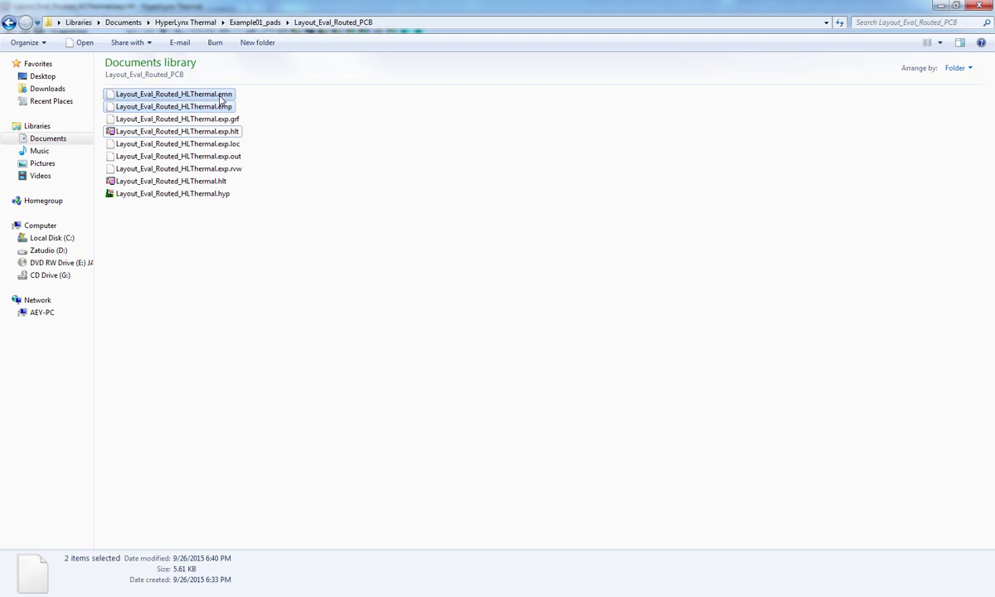
pyautogui.click(248, 97)
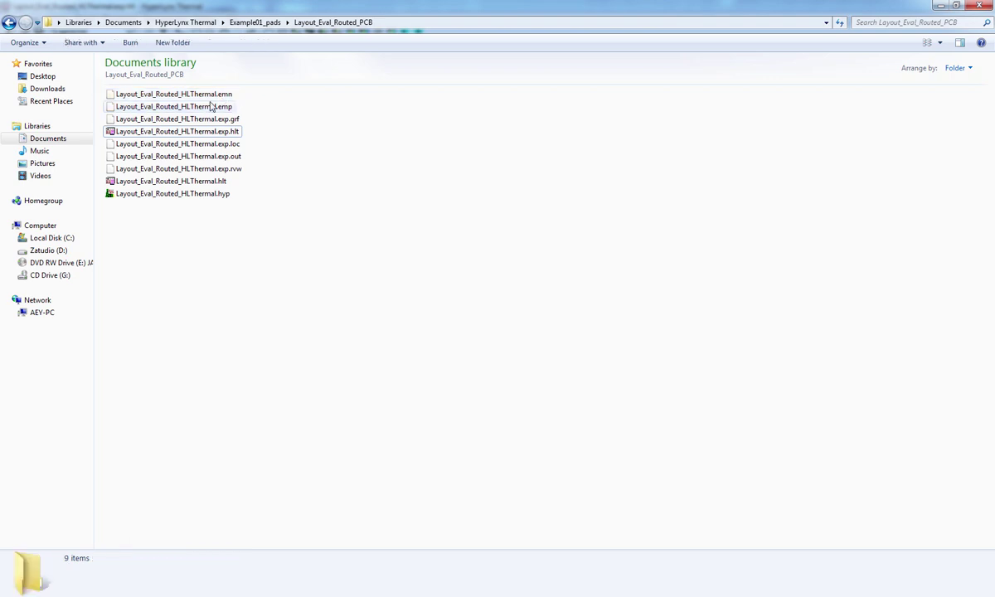
pyautogui.click(194, 94)
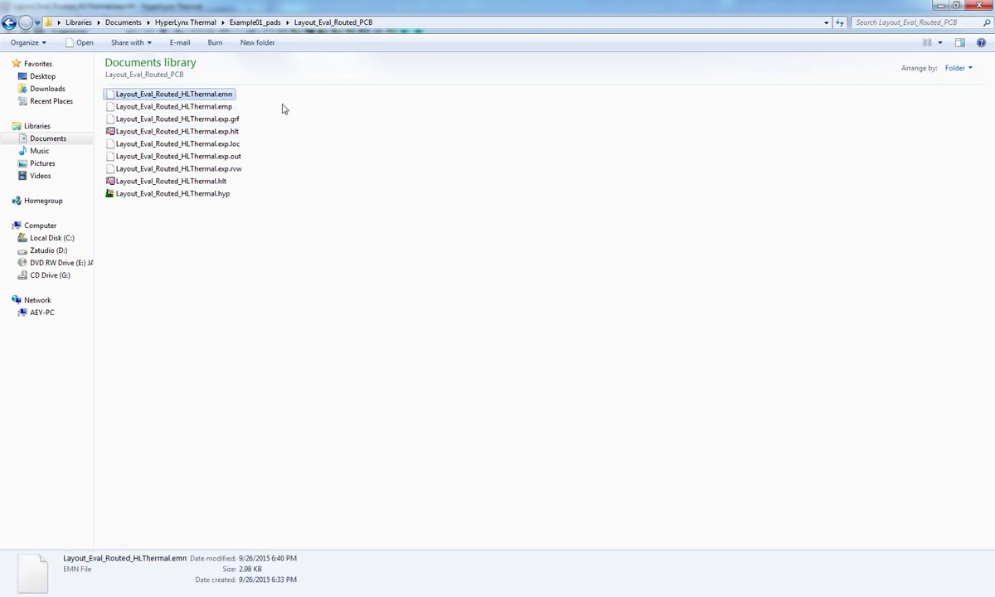
pyautogui.click(192, 105)
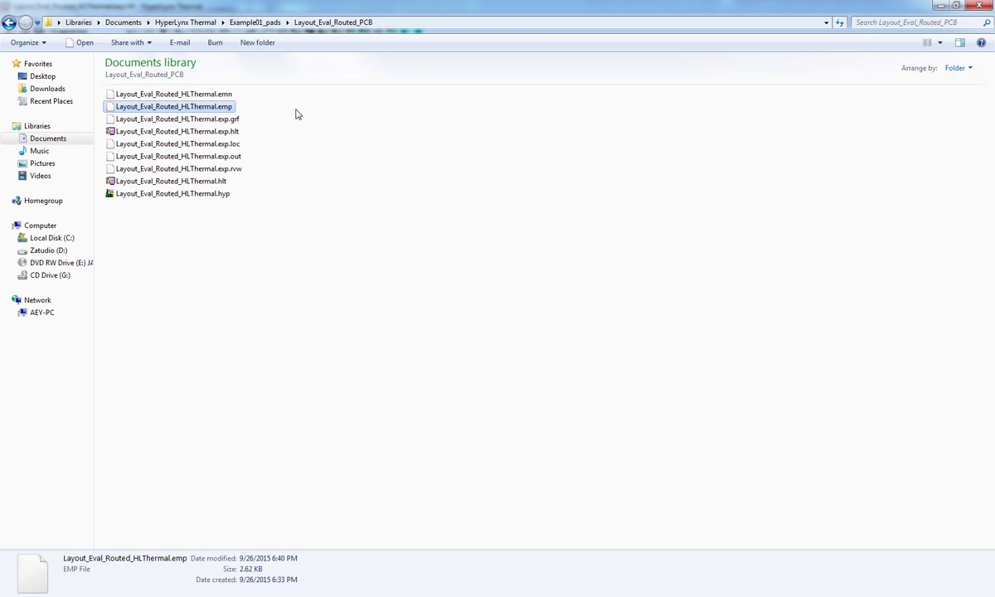
pyautogui.click(497, 220)
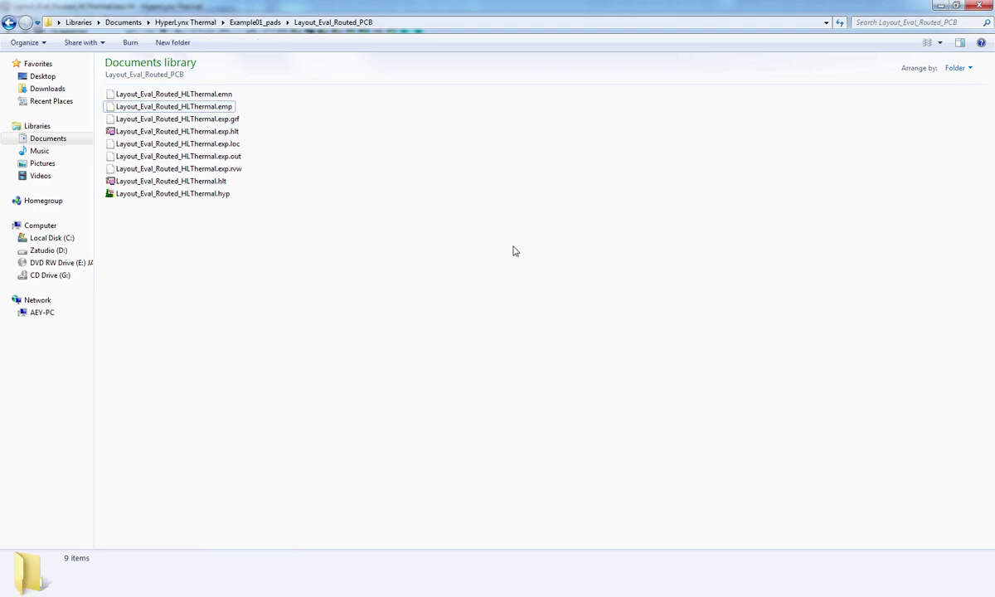
# Switch back to HyperLynx Thermal, review the IDF board and HYP file paths in the IDF Interface import settings, and close them without importing
pyautogui.click(522, 594)
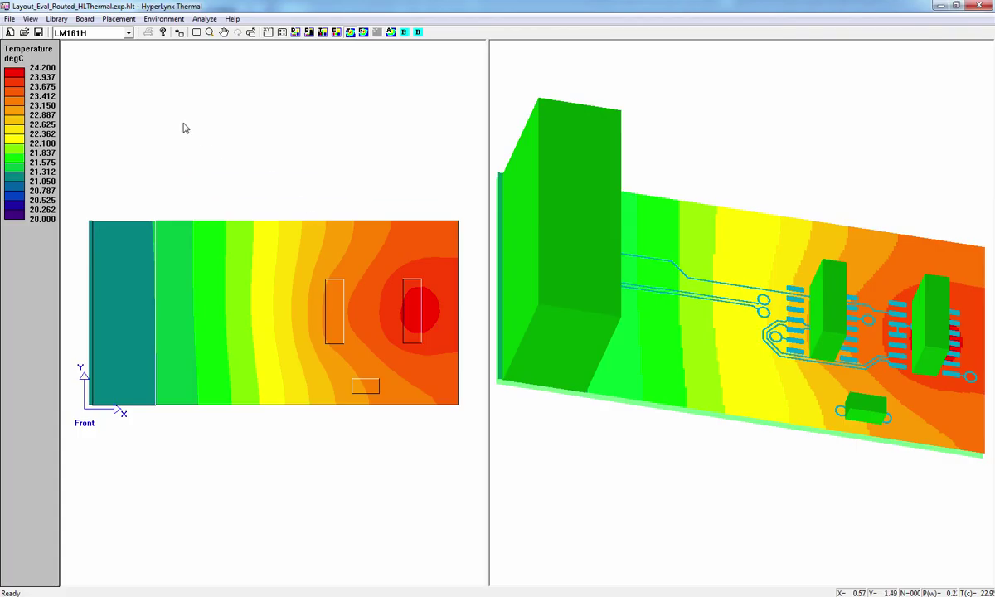
pyautogui.click(9, 19)
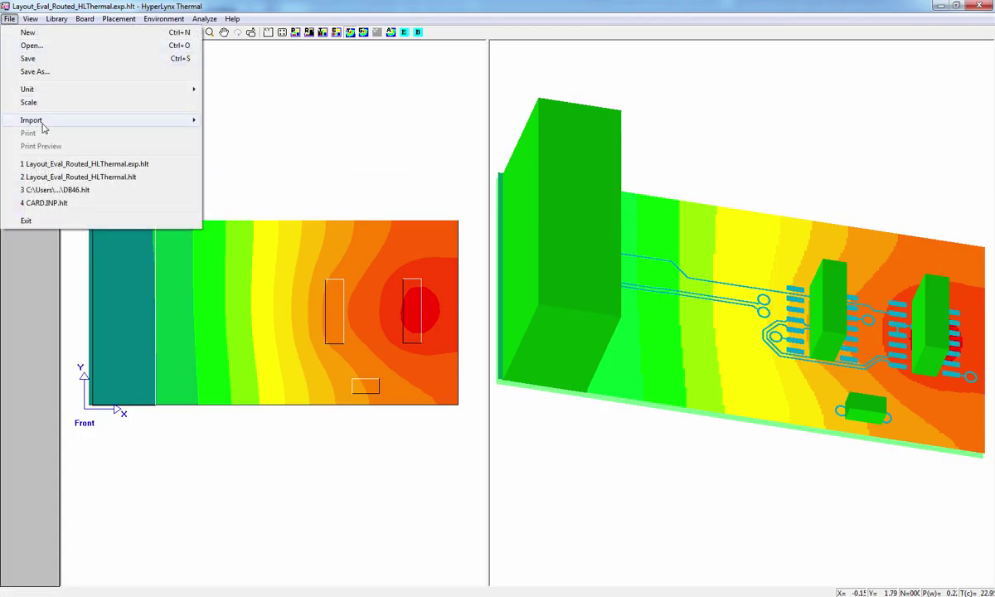
pyautogui.moveTo(44, 122)
pyautogui.click(255, 120)
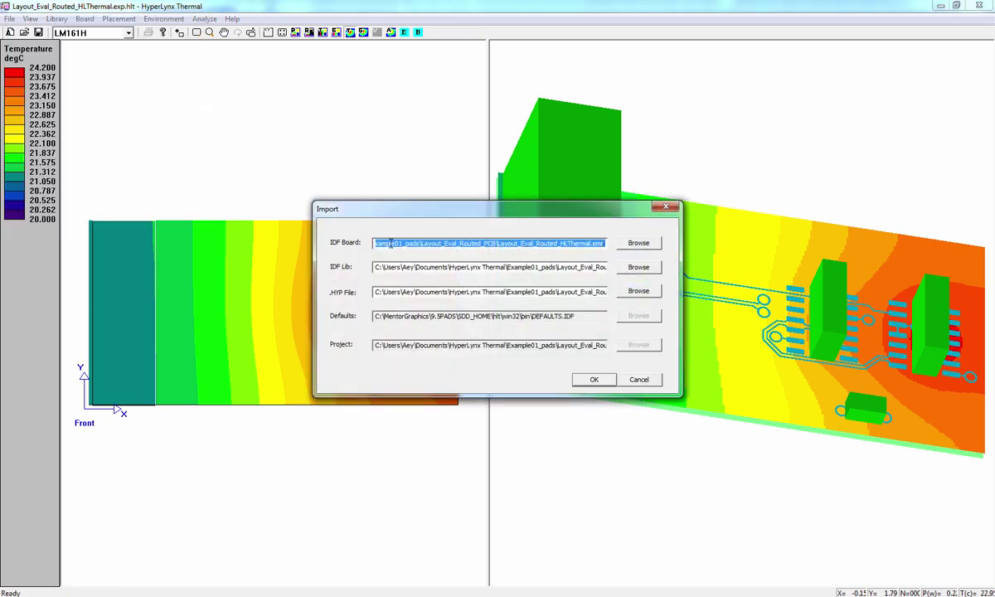
pyautogui.click(391, 242)
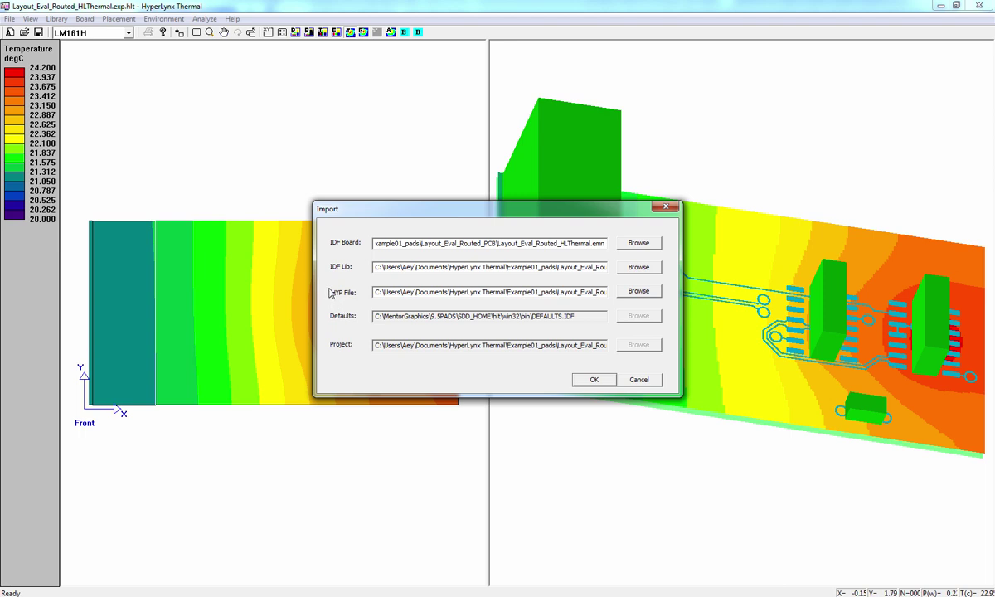
pyautogui.click(412, 292)
pyautogui.press('Home')
pyautogui.moveTo(375, 292); pyautogui.dragTo(579, 292)
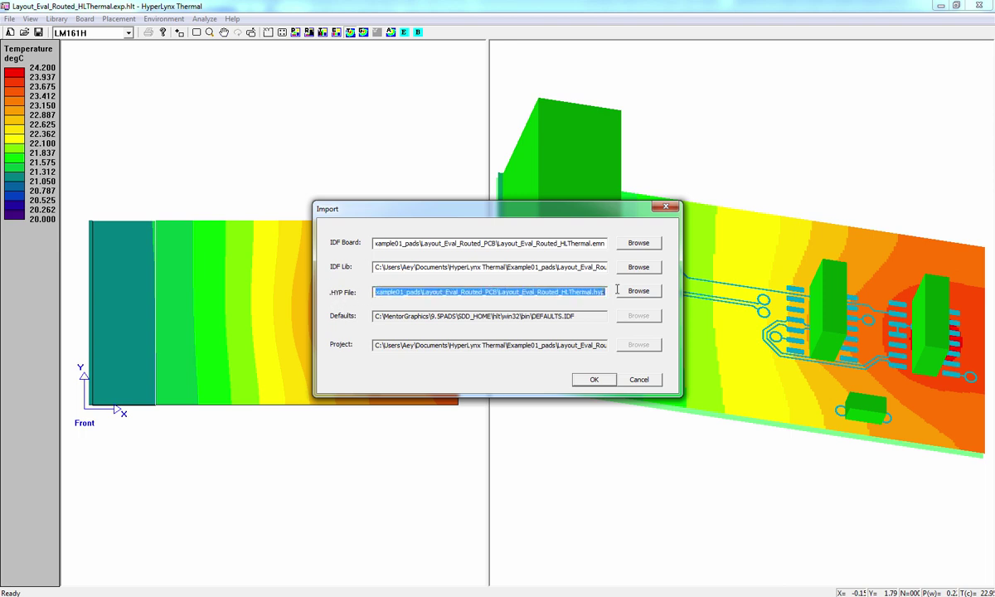
pyautogui.click(473, 293)
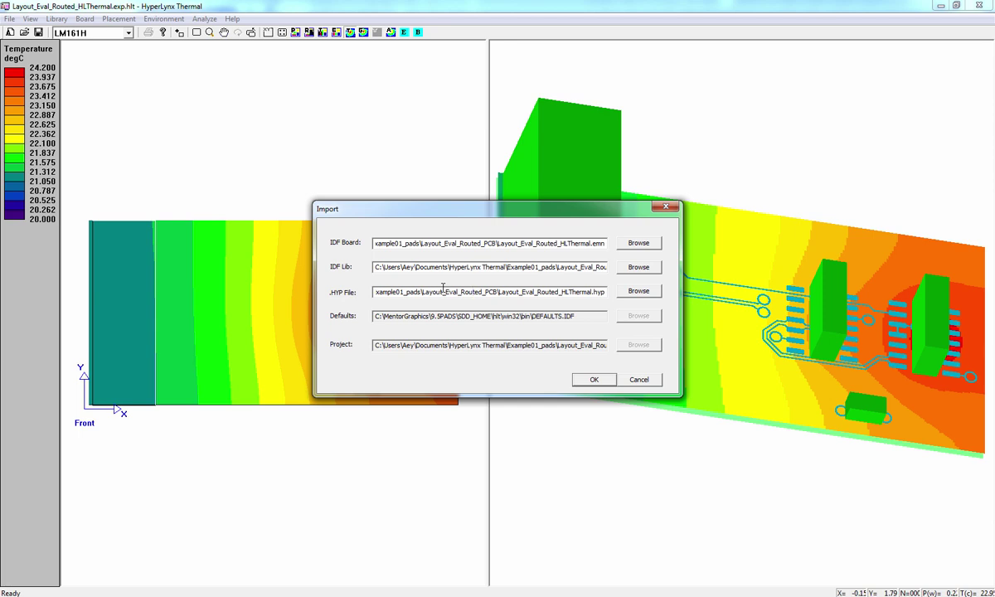
pyautogui.moveTo(501, 213); pyautogui.dragTo(305, 168)
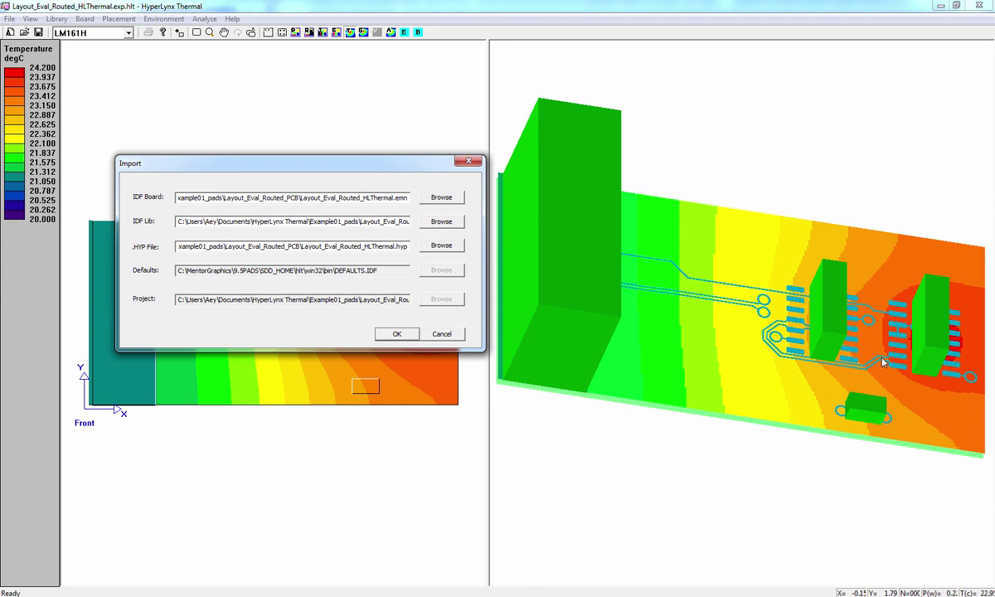
pyautogui.click(440, 335)
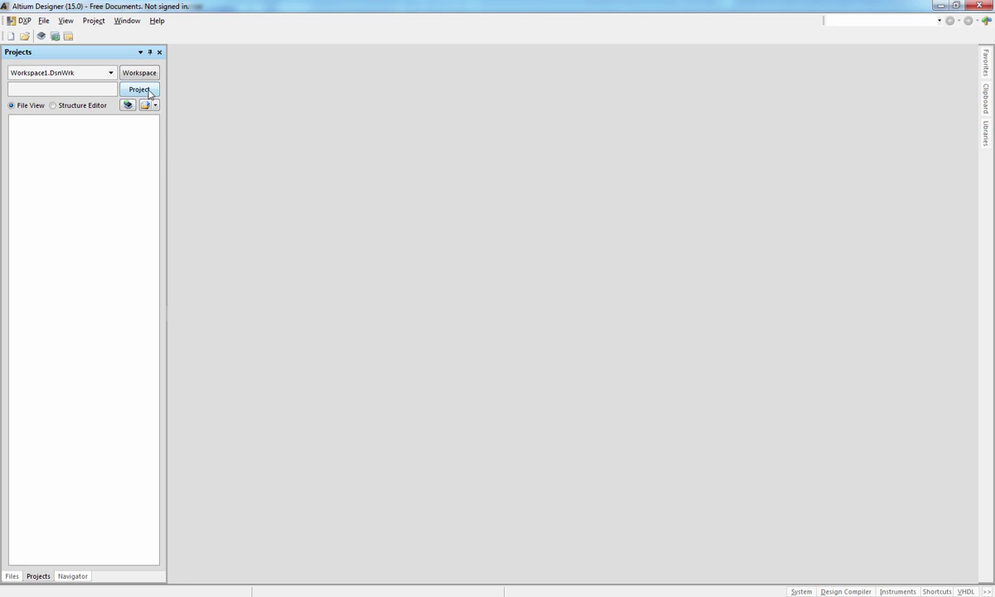
# Open the NBP-28.PRJPCB project from the NBP-28 folder inside Documents > HyperLynx Thermal and dismiss the missing-file error
pyautogui.click(24, 36)
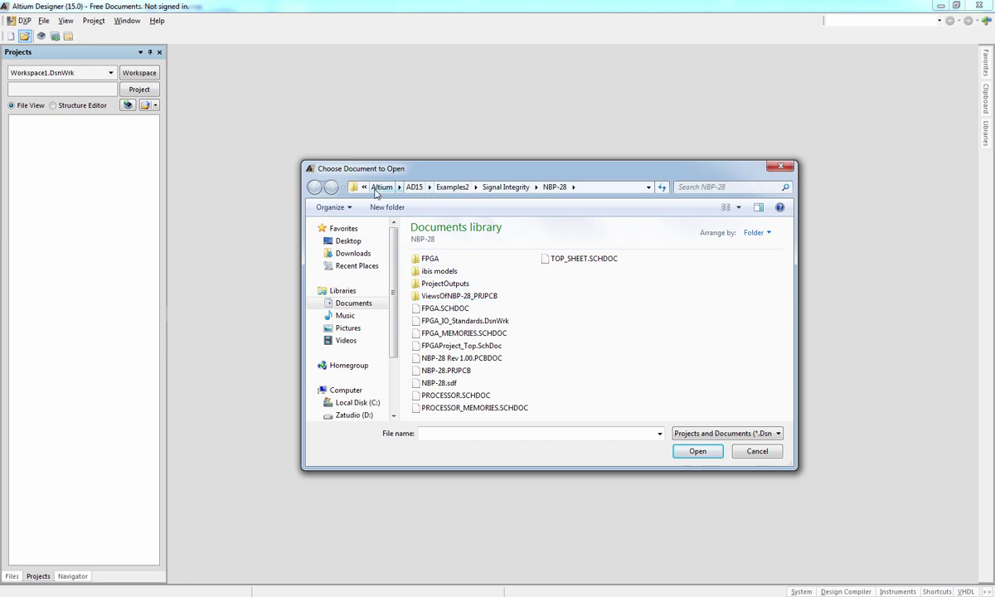
pyautogui.click(362, 304)
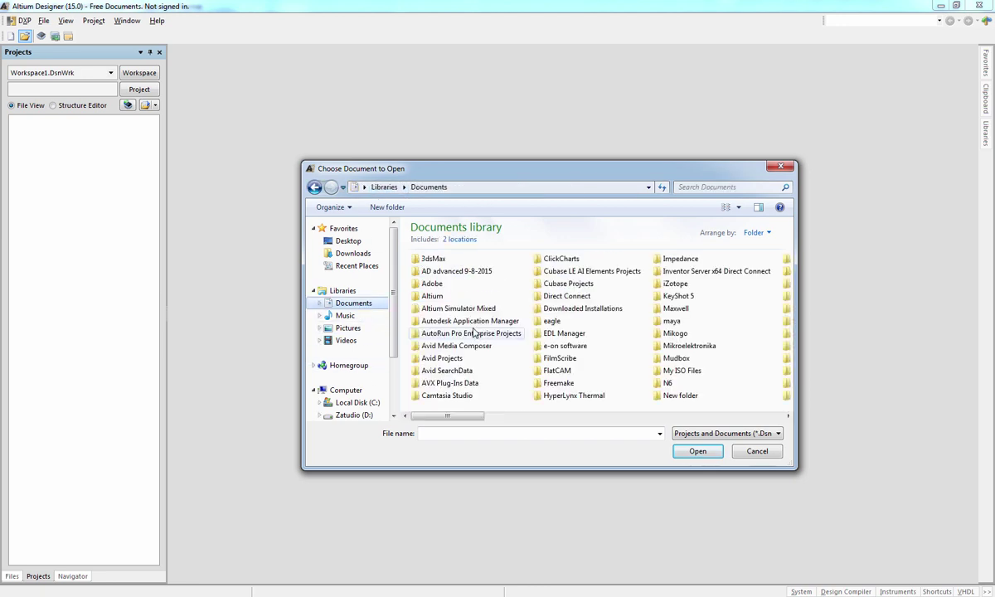
pyautogui.click(551, 320)
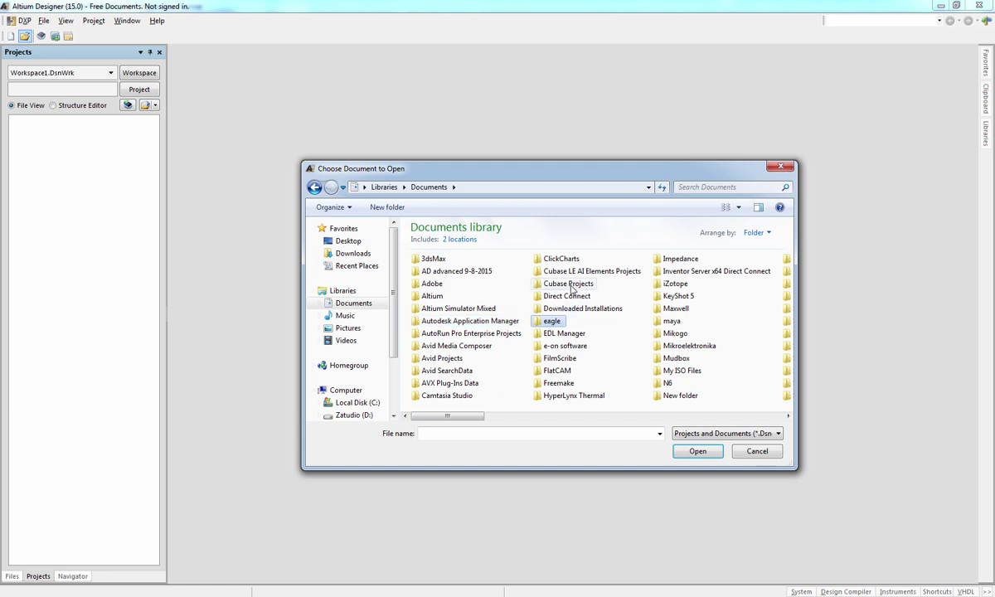
pyautogui.click(445, 383)
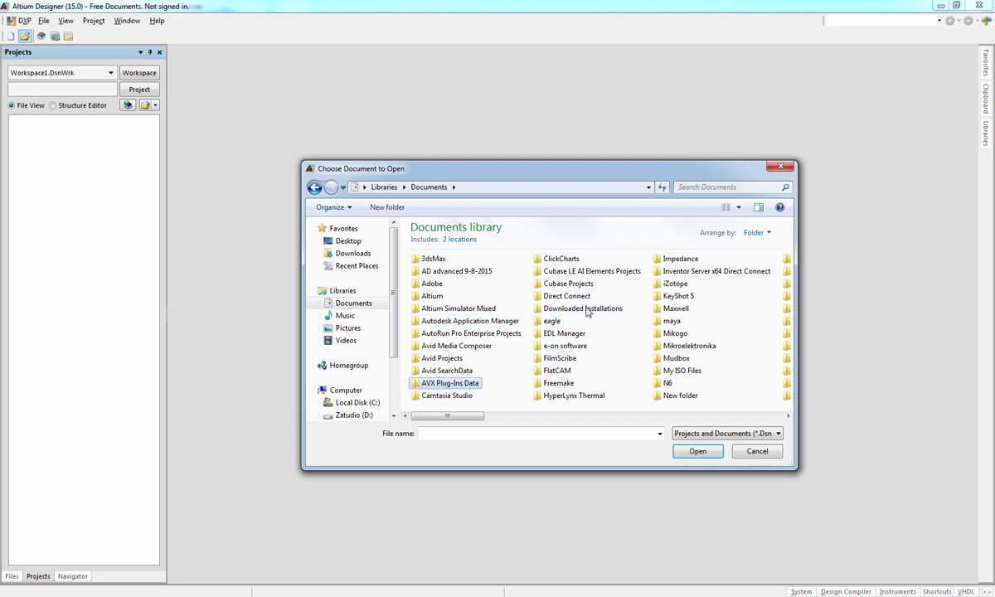
pyautogui.click(674, 333)
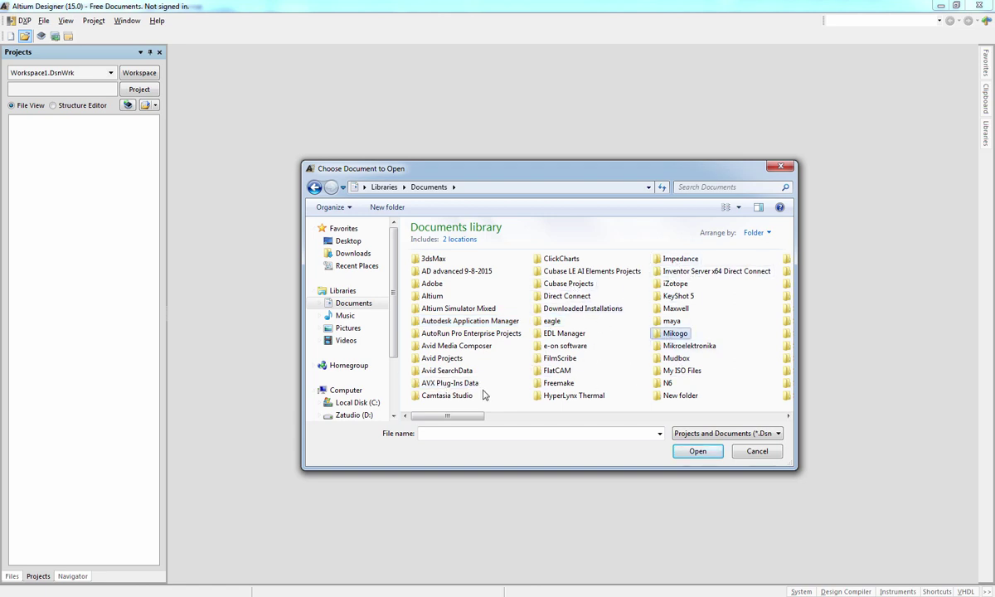
pyautogui.doubleClick(569, 396)
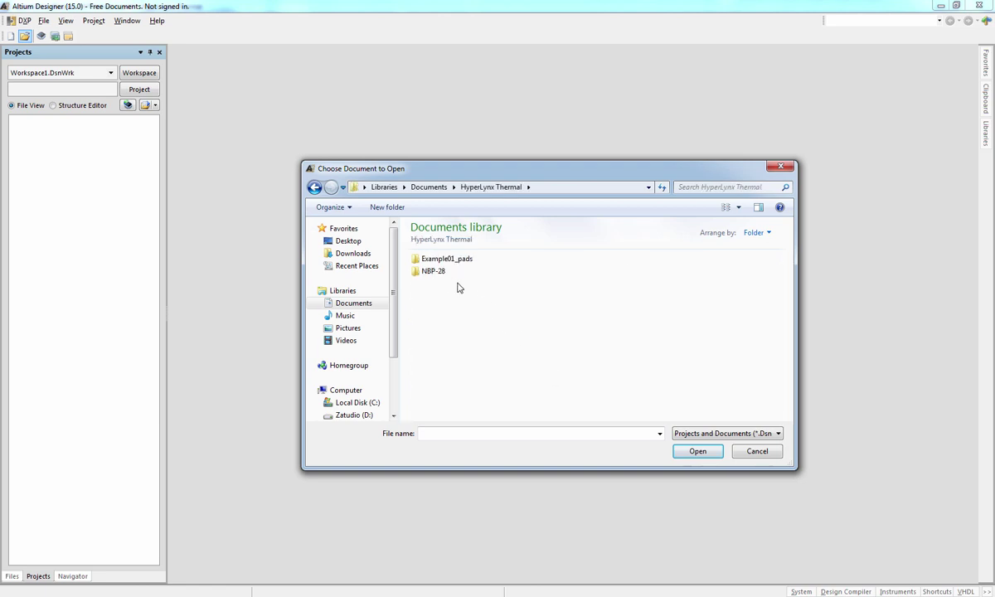
pyautogui.click(430, 273)
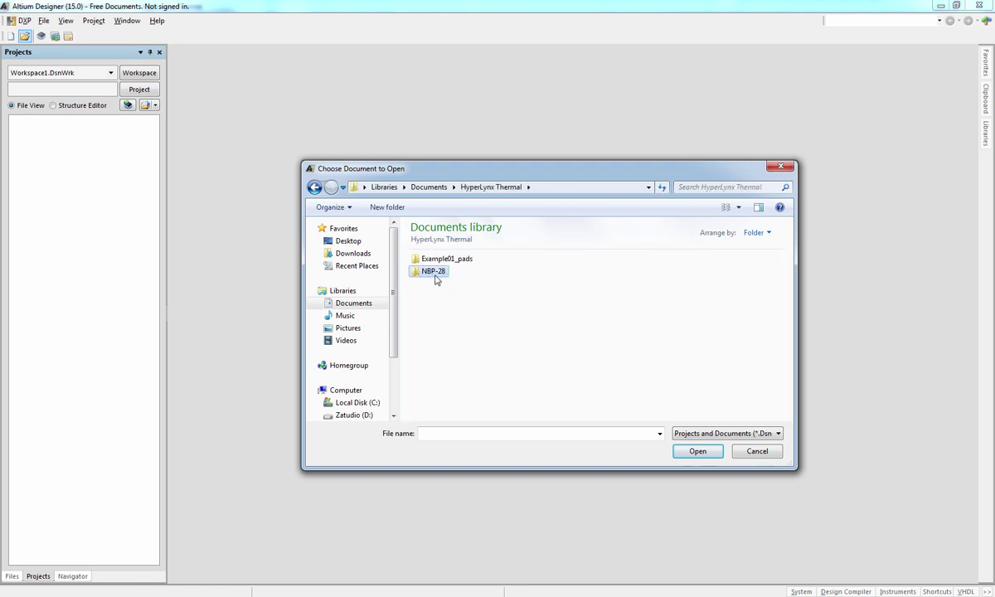
pyautogui.doubleClick(435, 277)
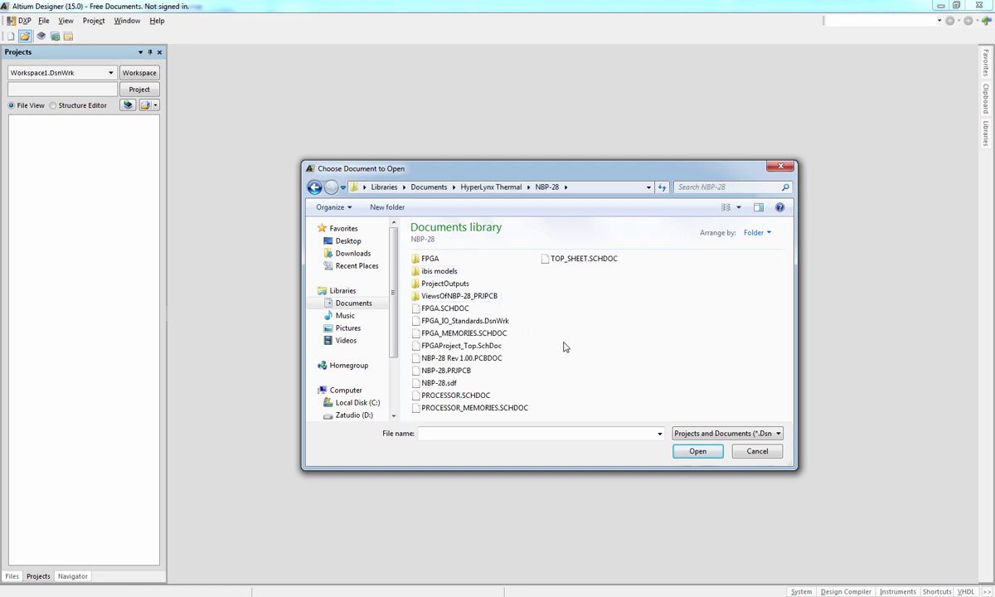
pyautogui.click(446, 371)
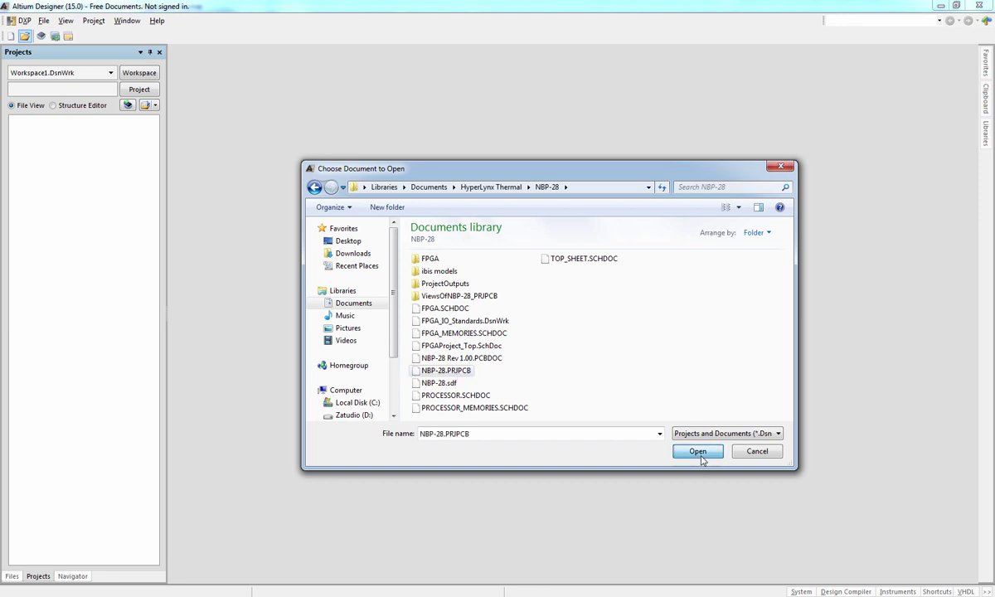
pyautogui.click(701, 456)
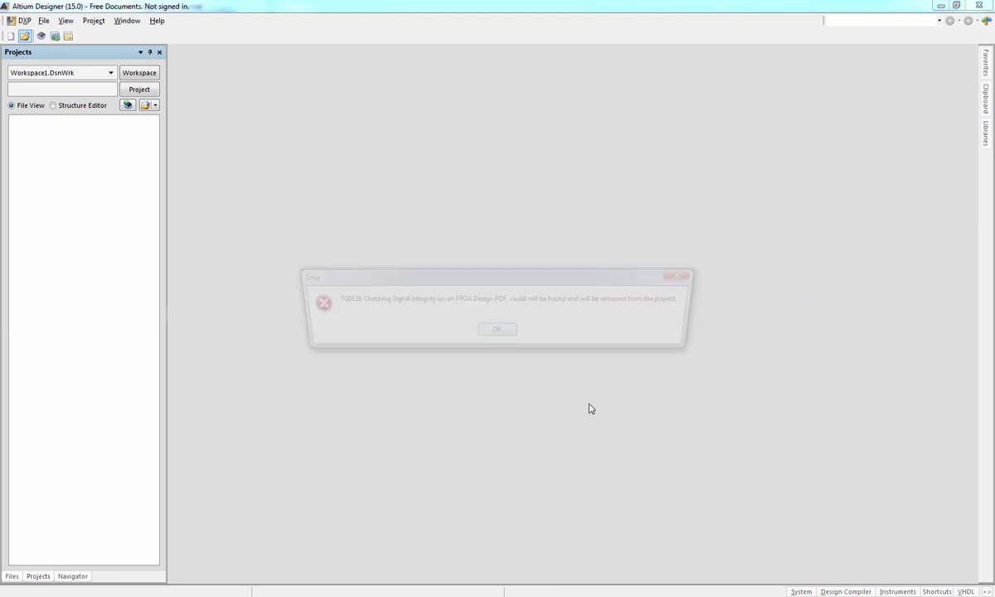
pyautogui.click(499, 332)
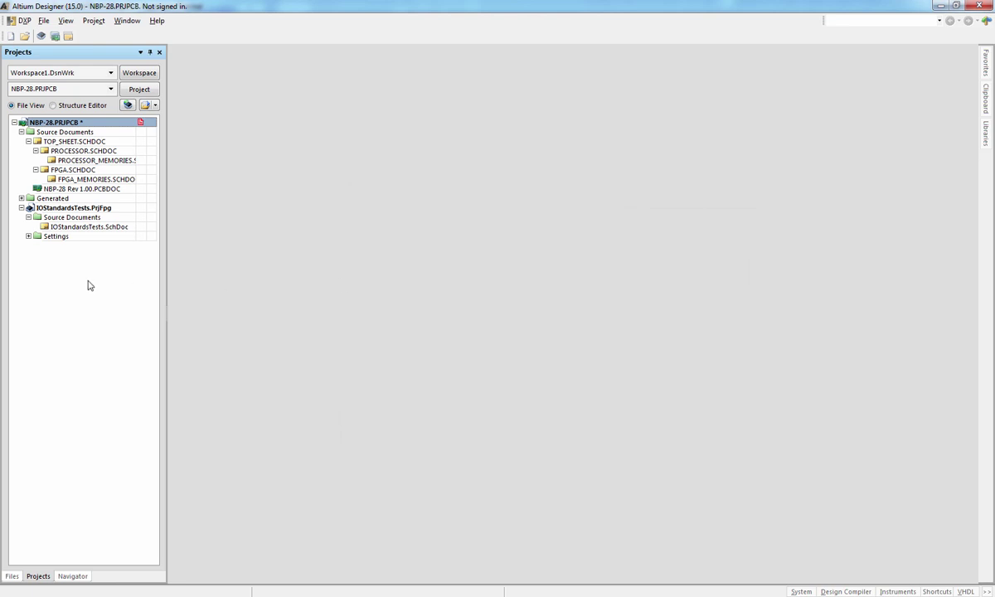
# Open the NBP-28 Rev 1.00.PCBDOC board document and close its File in Previous Format report
pyautogui.doubleClick(92, 190)
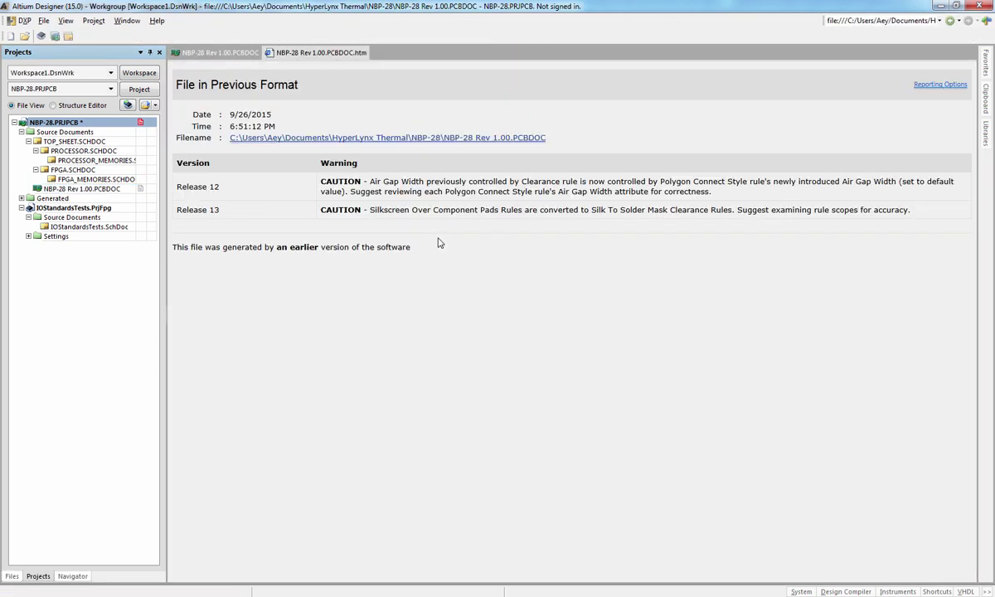
pyautogui.rightClick(323, 52)
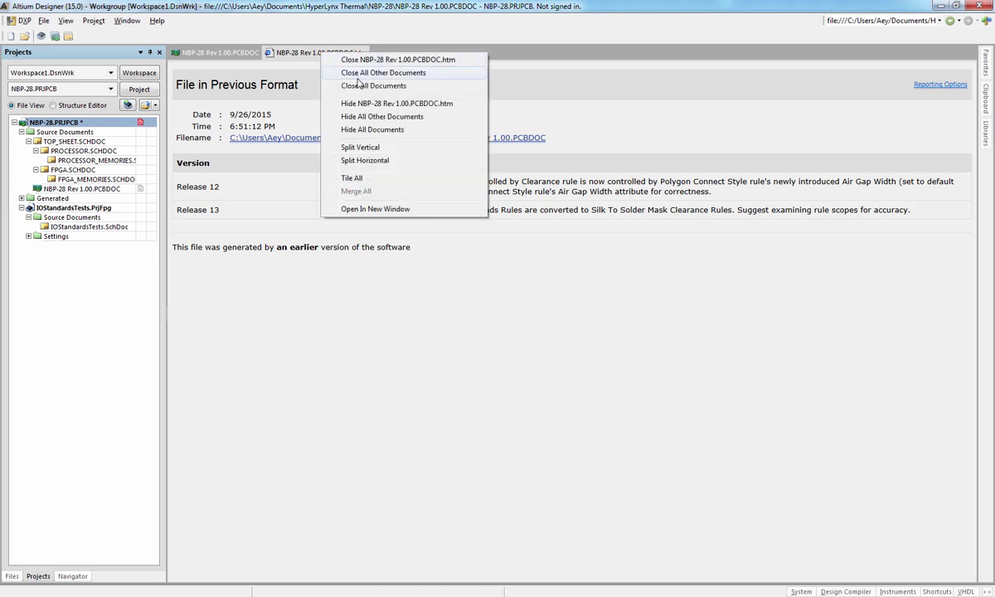
pyautogui.click(347, 60)
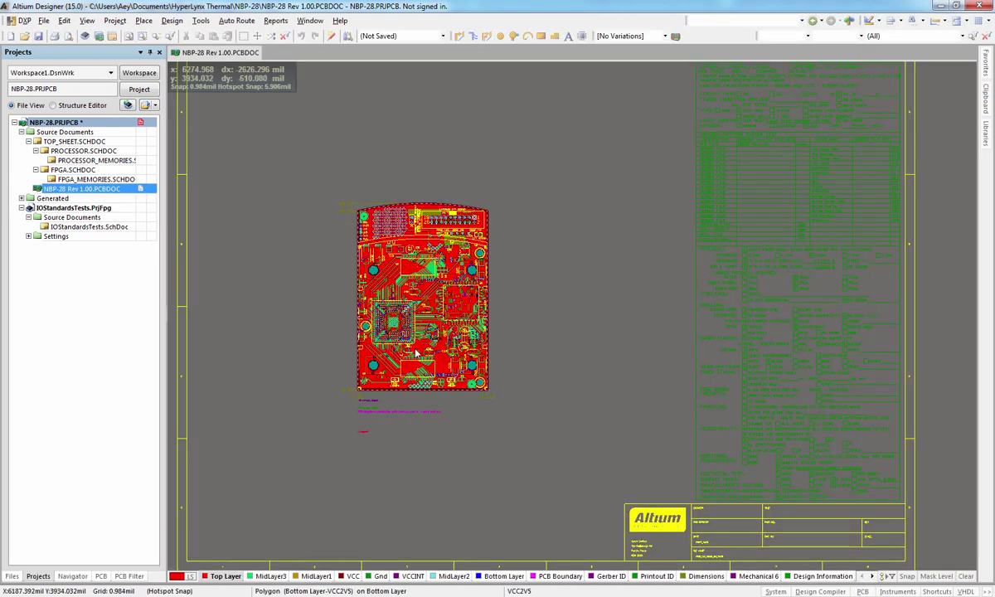
# Examine the board layout and review its signal layers and internal planes in the view configurations, cancelling without changes
pyautogui.keyDown('ctrl'); pyautogui.scroll(6, 416, 353); pyautogui.keyUp('ctrl')
pyautogui.keyDown('ctrl'); pyautogui.scroll(-4, 452, 349); pyautogui.keyUp('ctrl')
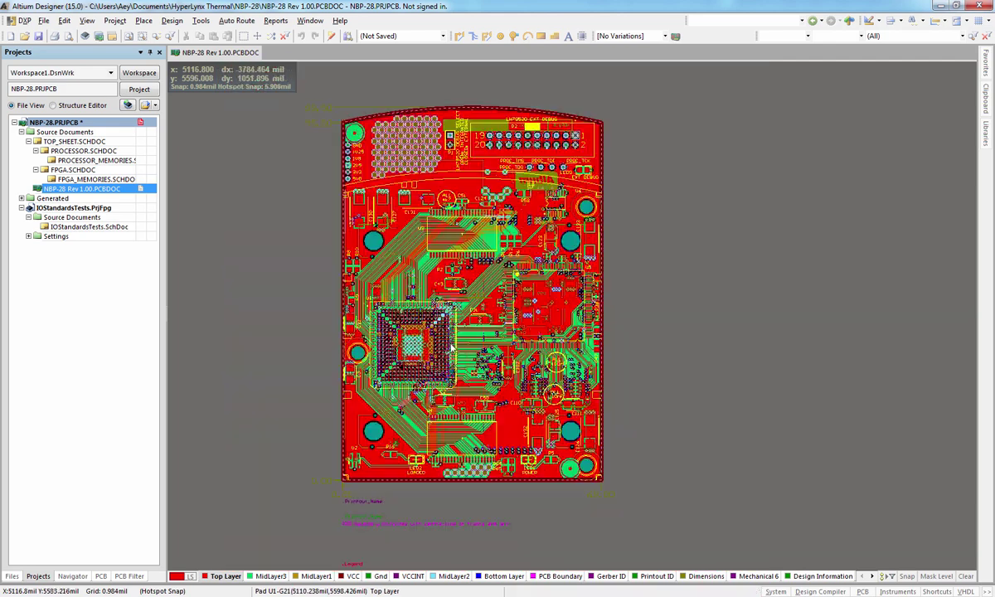
pyautogui.keyDown('ctrl'); pyautogui.scroll(4, 465, 340); pyautogui.keyUp('ctrl')
pyautogui.keyDown('ctrl'); pyautogui.scroll(-4, 577, 333); pyautogui.keyUp('ctrl')
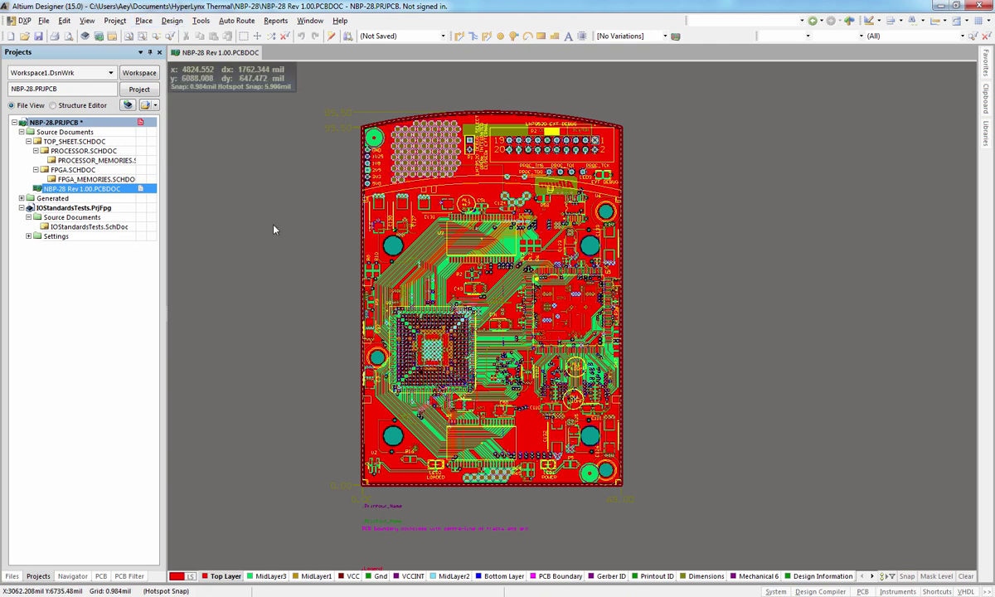
pyautogui.press('l')
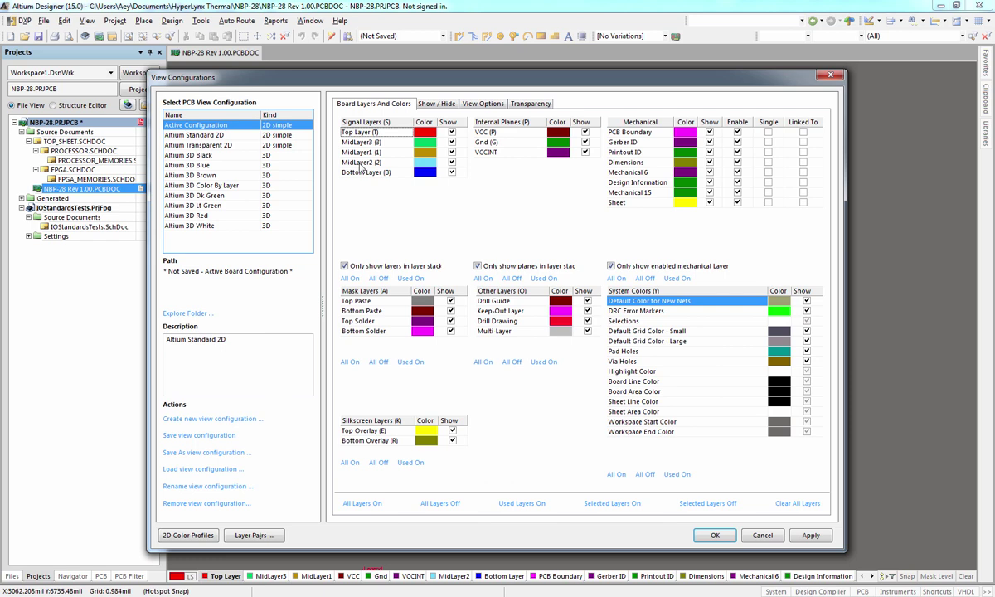
pyautogui.moveTo(362, 171); pyautogui.dragTo(339, 142)
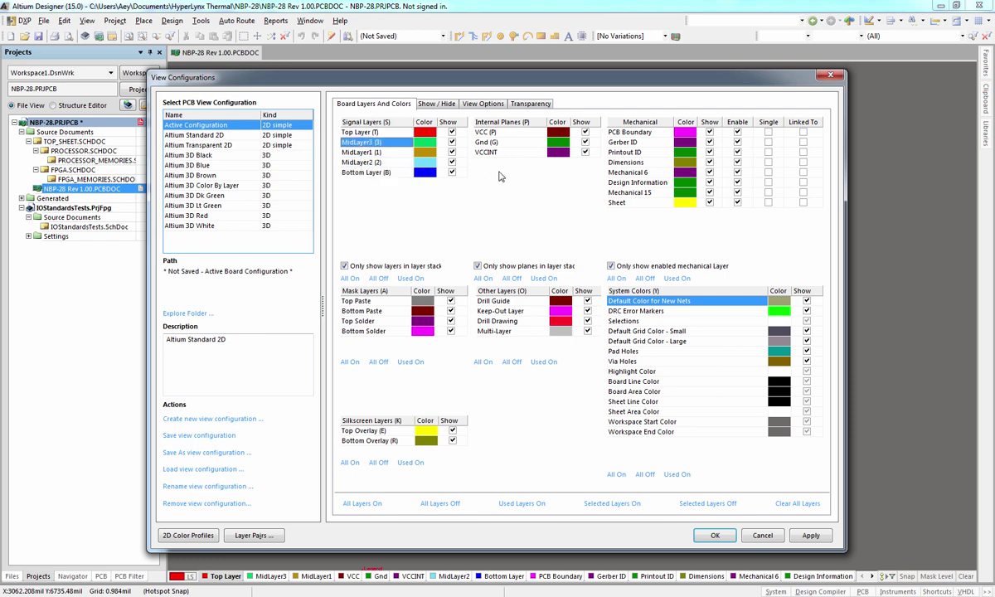
pyautogui.moveTo(488, 158); pyautogui.dragTo(488, 132)
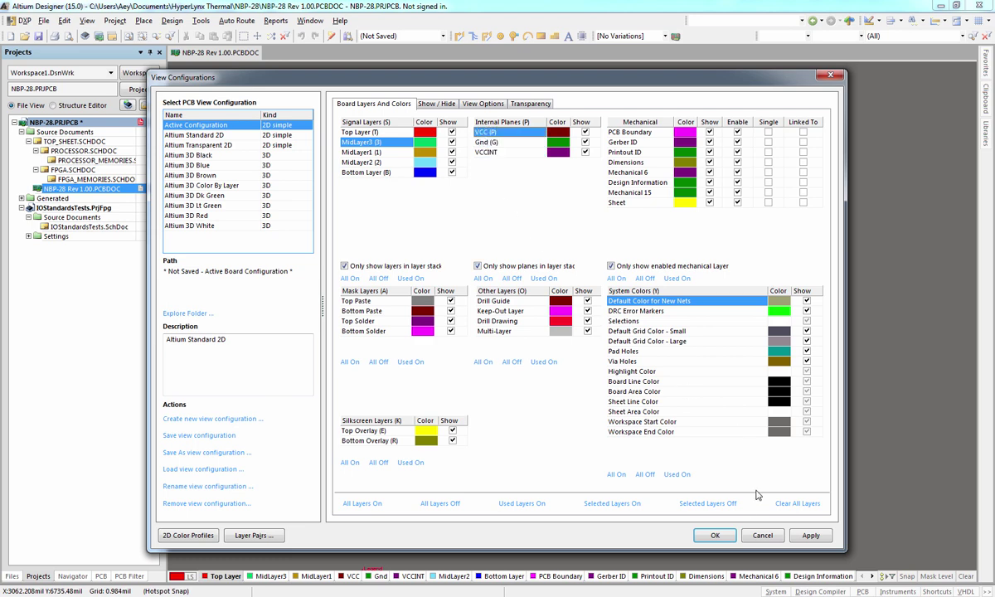
pyautogui.click(761, 536)
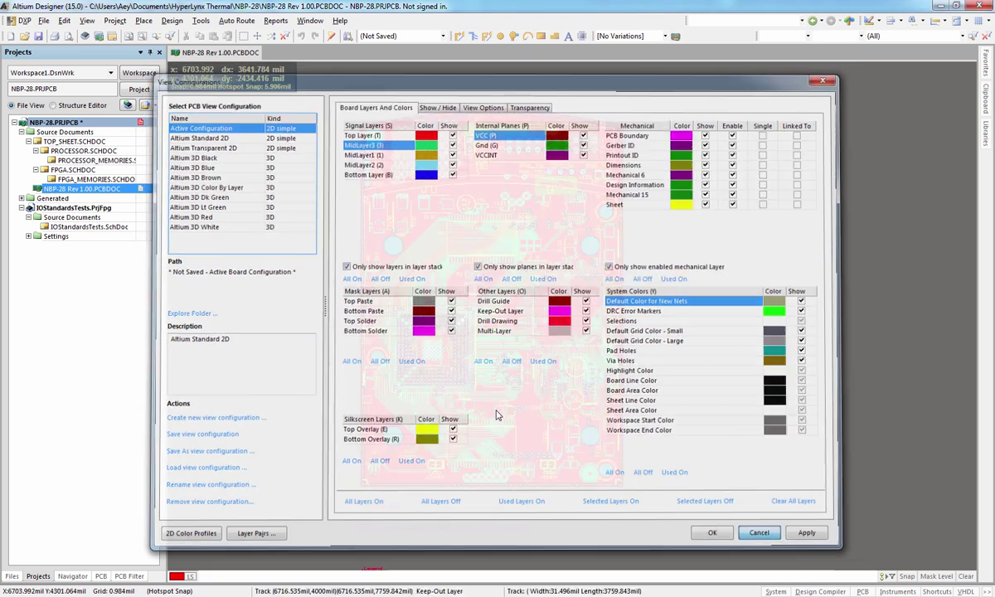
pyautogui.press('shift')
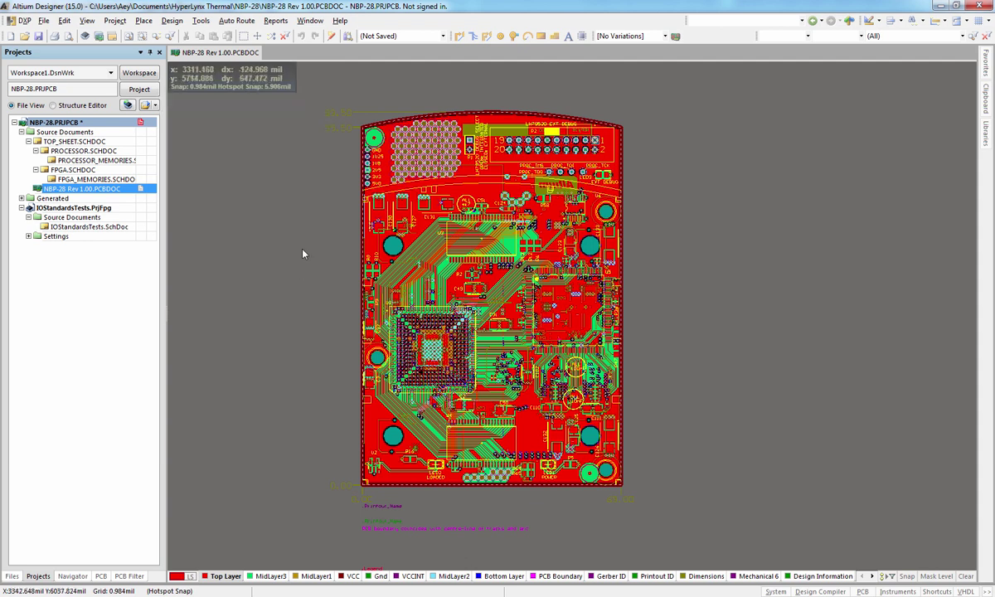
pyautogui.press('shift')
# Start an IDF Board export of the PCB and create and enter a new folder named IDF inside the NBP-28 folder
pyautogui.click(43, 20)
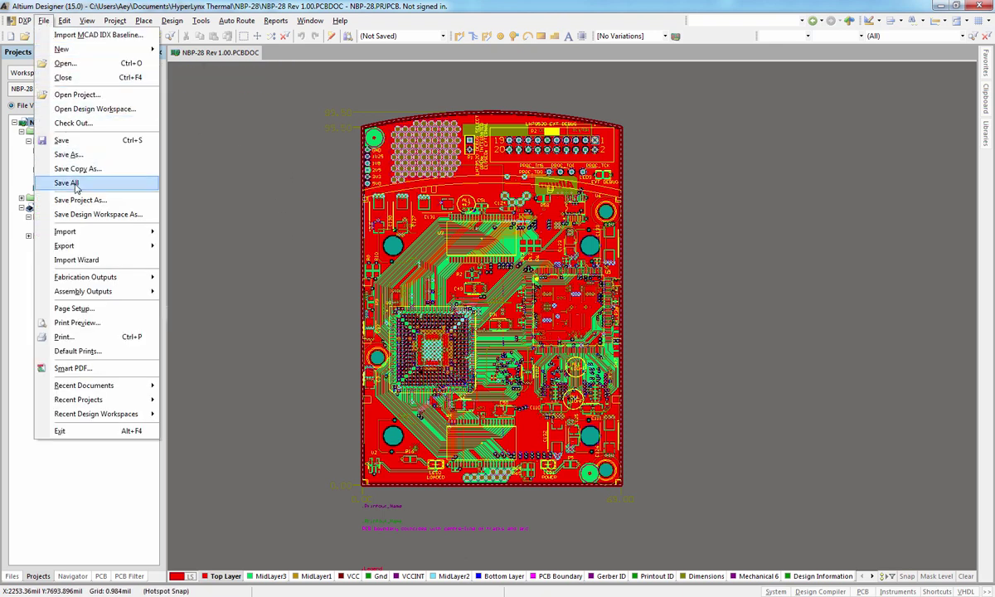
pyautogui.moveTo(86, 245)
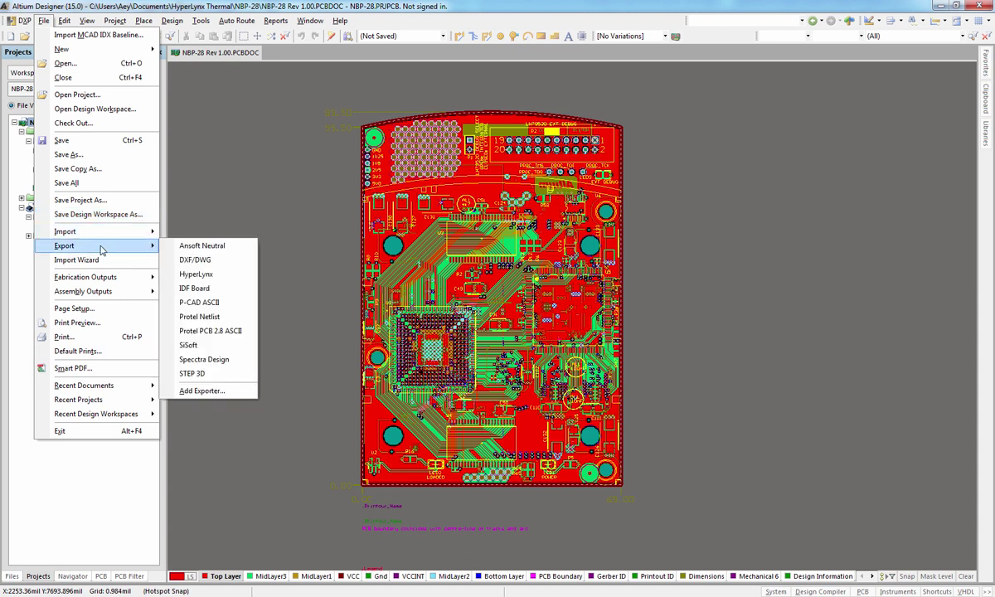
pyautogui.click(218, 288)
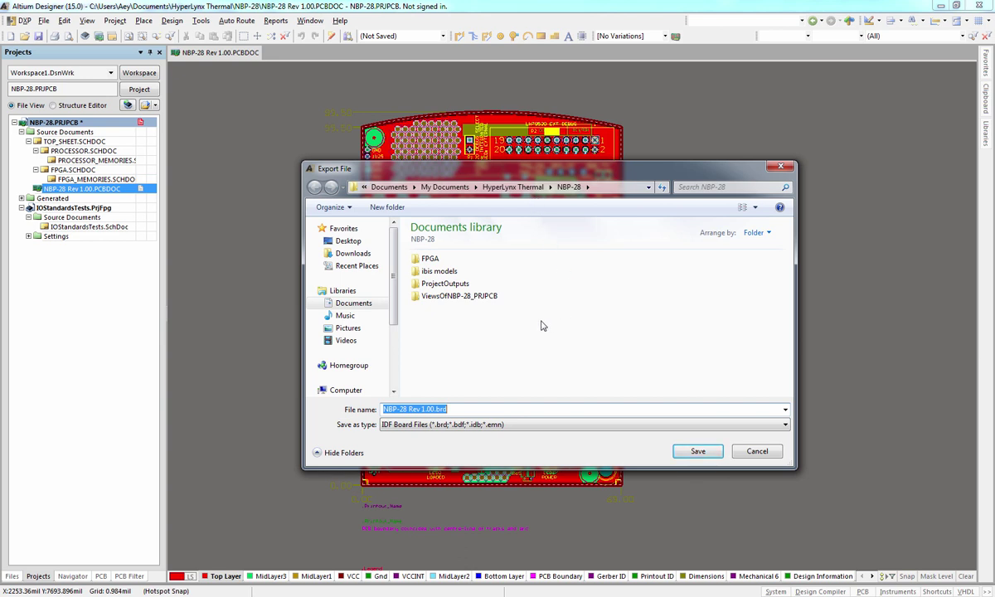
pyautogui.click(388, 207)
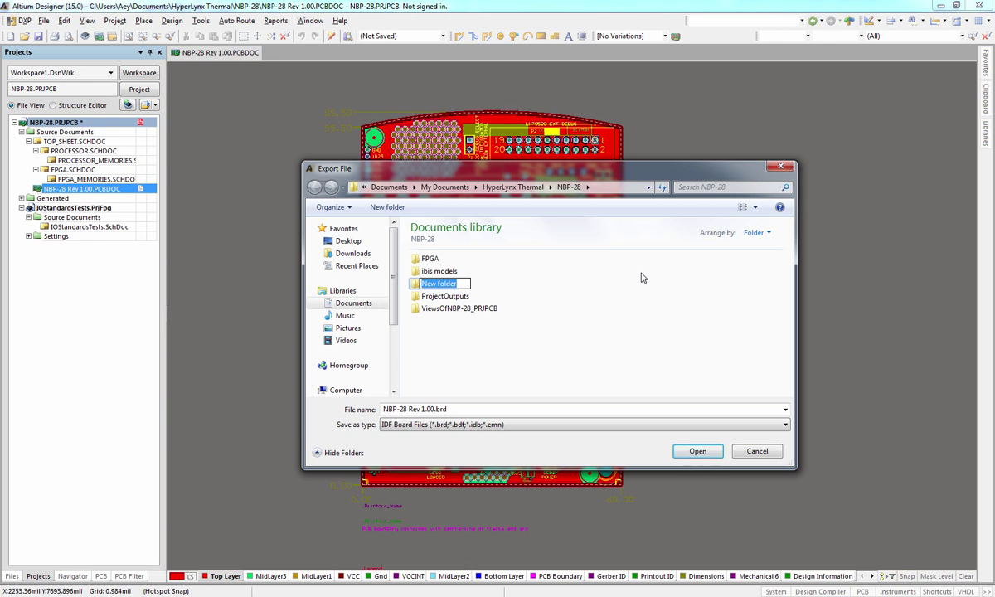
pyautogui.write('IDF')
pyautogui.press('Return')
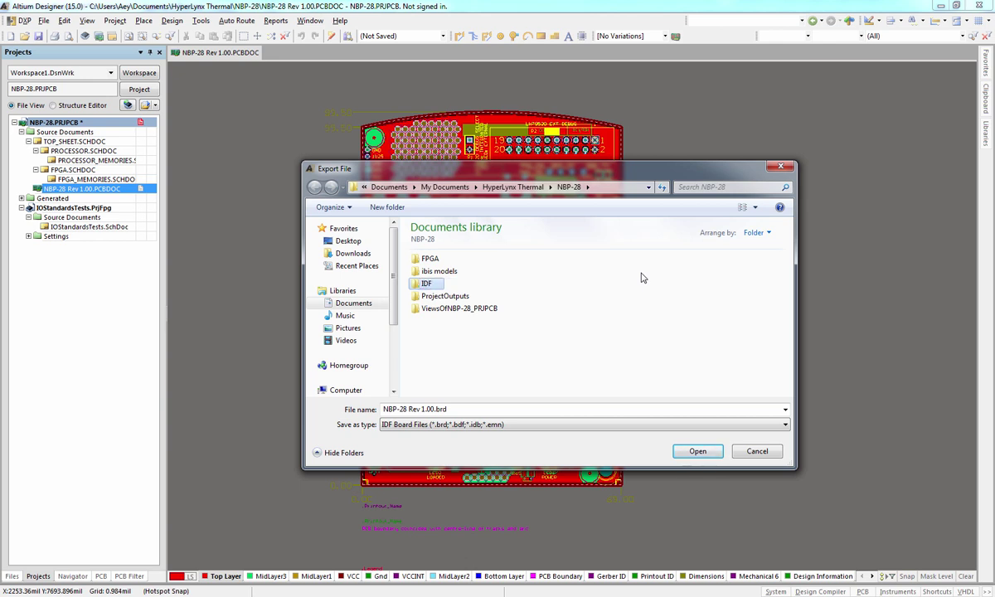
pyautogui.press('Return')
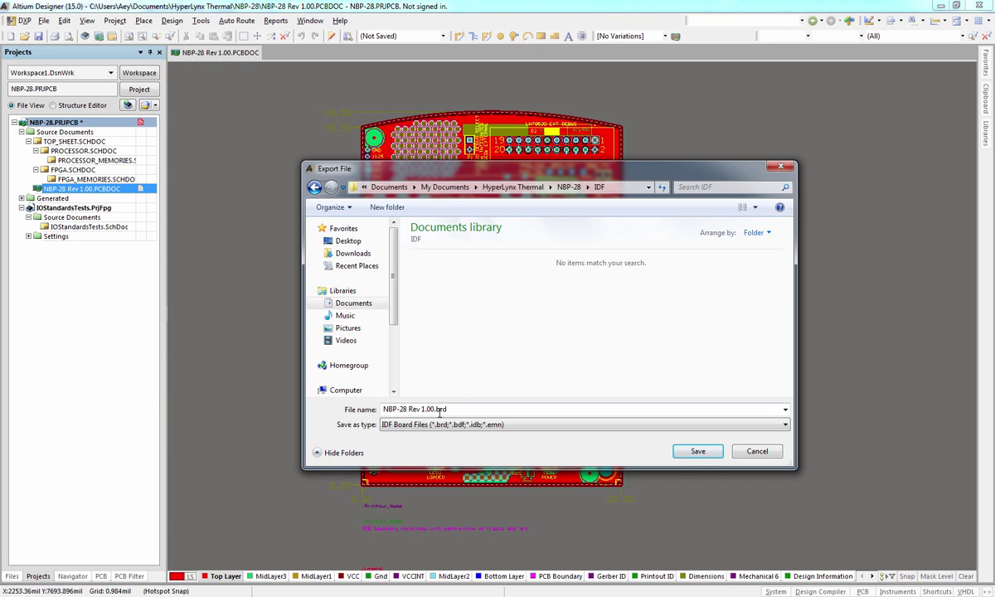
# Save the IDF export as NBP-28 Rev 1.00.brd and inspect the board and library file extension choices in the export options
pyautogui.click(467, 409)
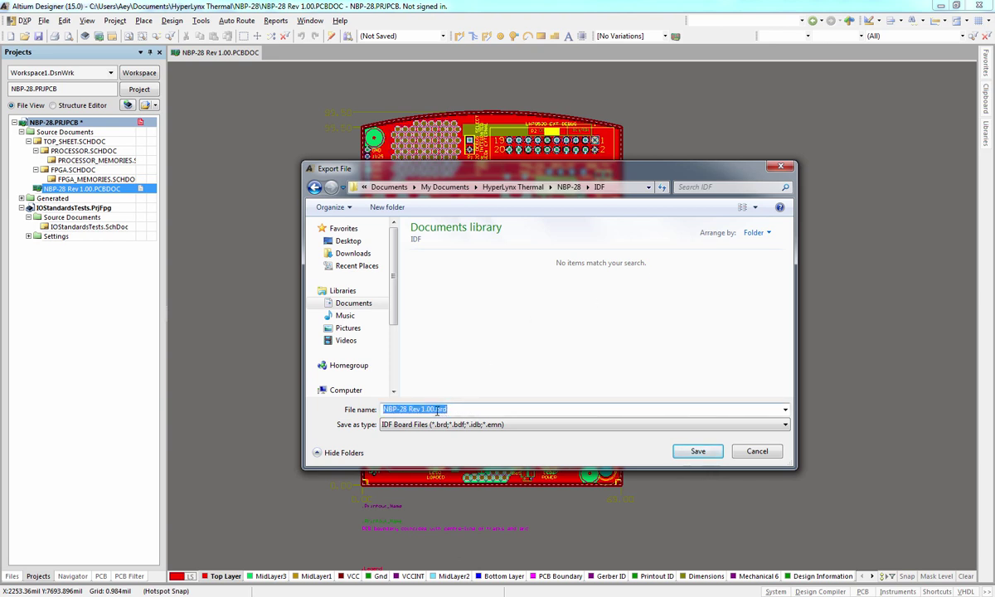
pyautogui.click(436, 410)
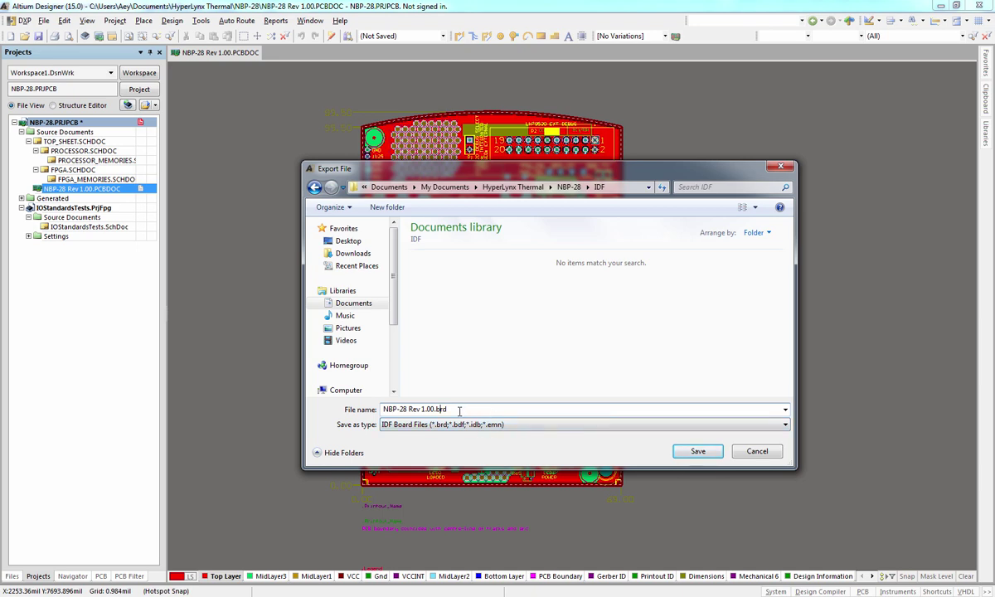
pyautogui.click(697, 455)
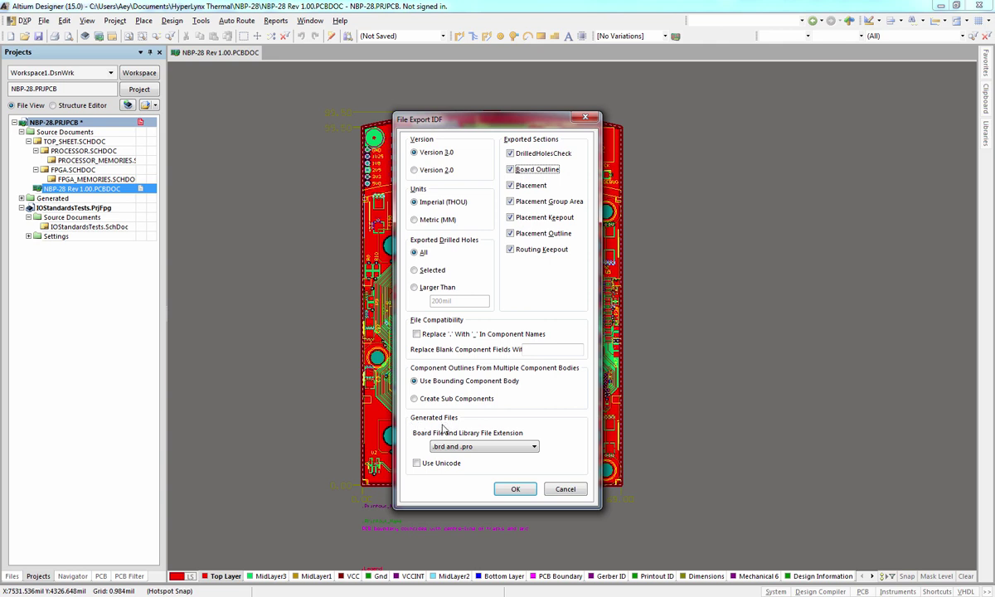
pyautogui.click(533, 449)
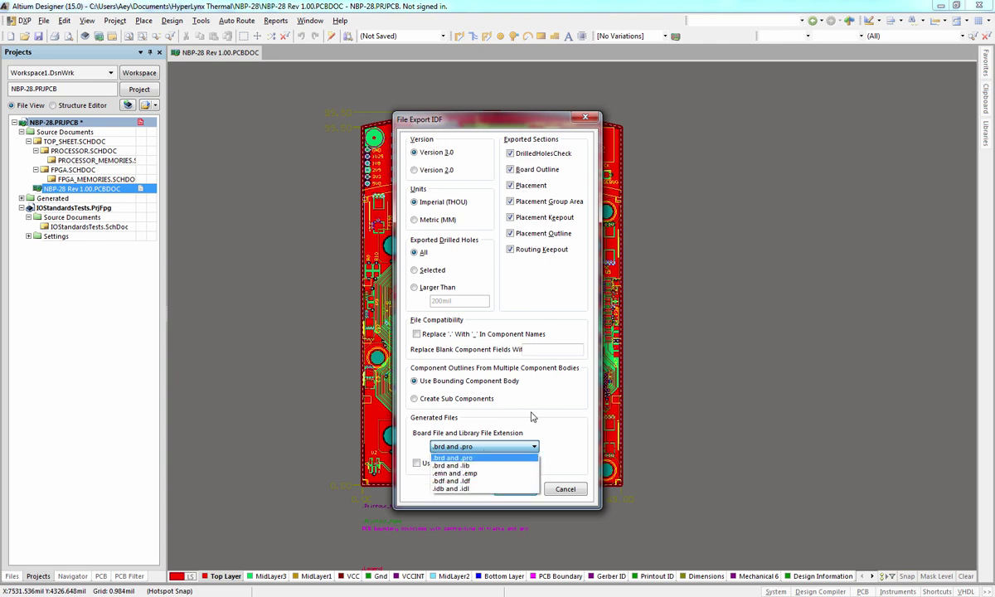
pyautogui.click(496, 395)
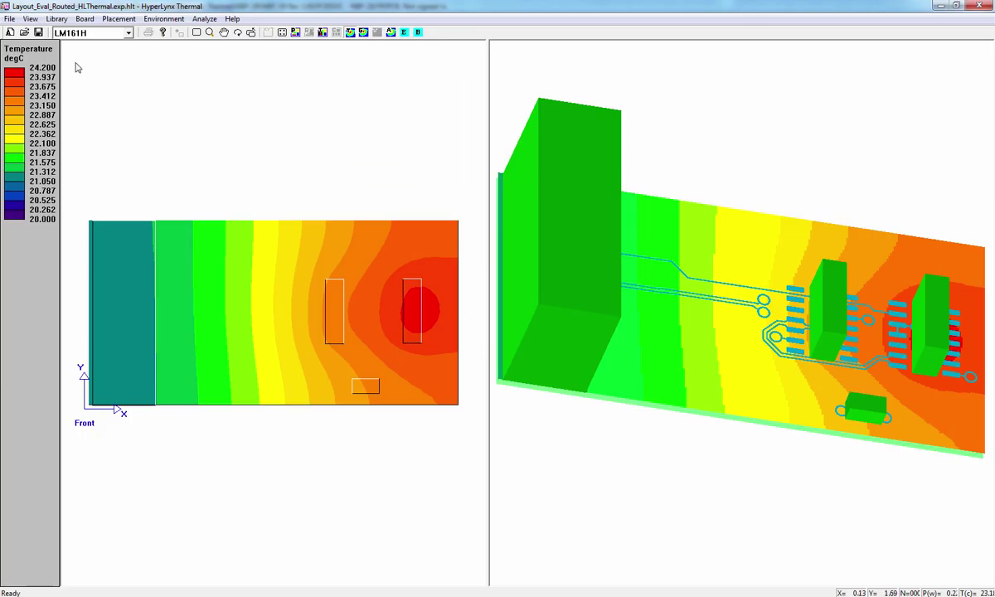
# Switch to HyperLynx Thermal and browse for an IDF board file in the IDF Interface import to check which file type it accepts
pyautogui.click(10, 19)
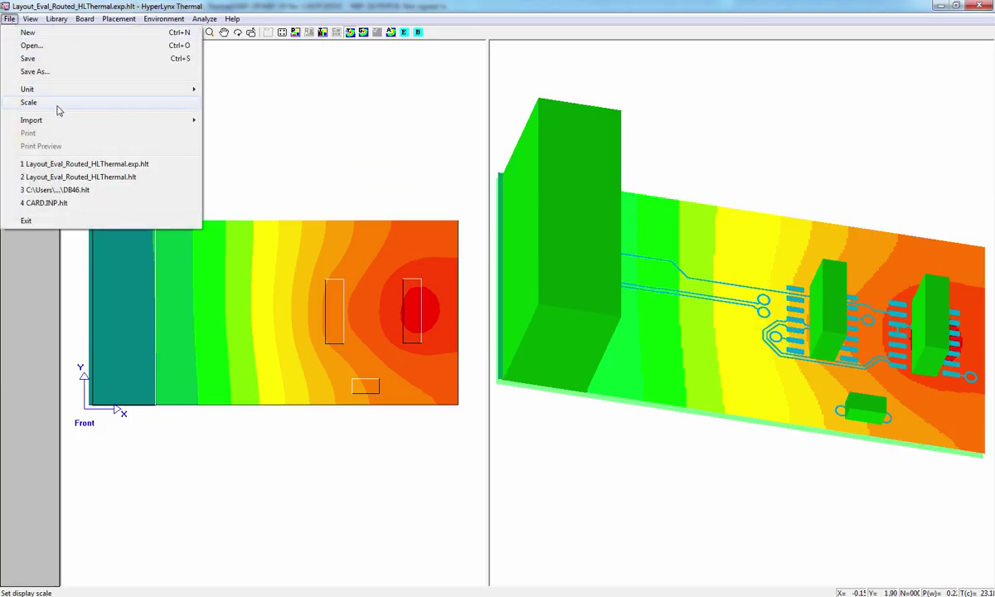
pyautogui.moveTo(66, 126)
pyautogui.click(238, 120)
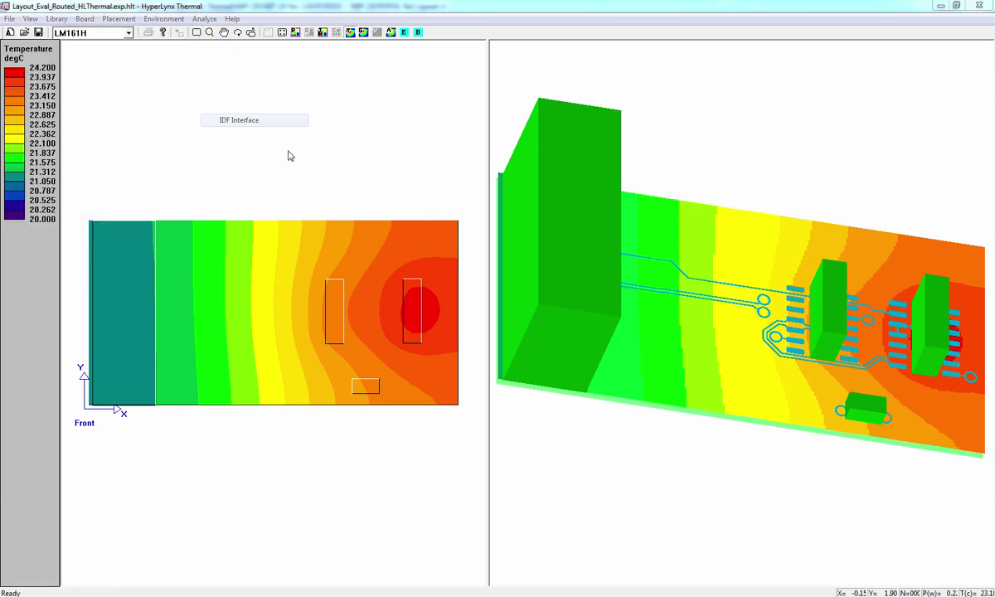
pyautogui.click(640, 243)
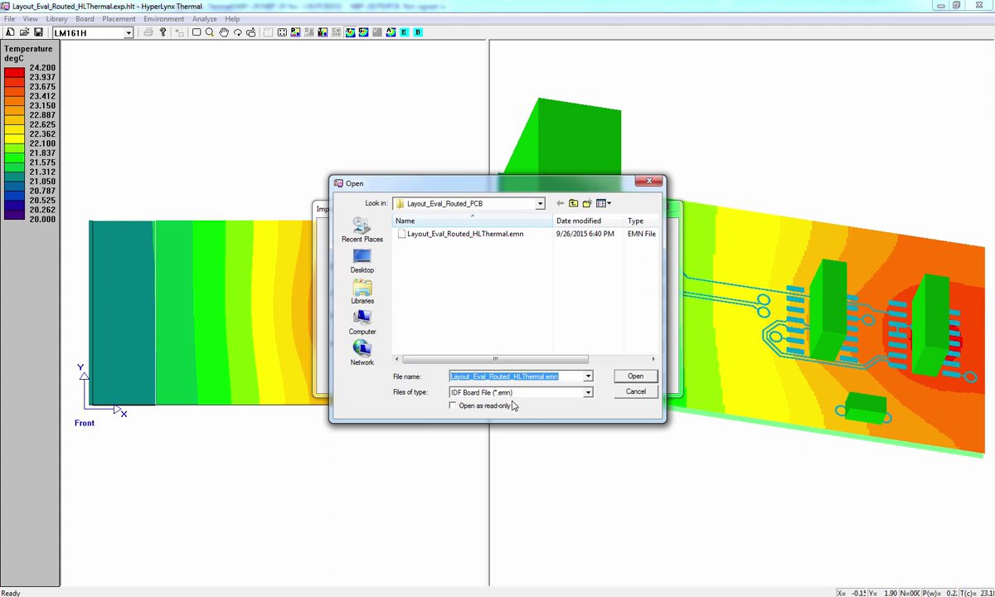
# Review the file type choices for the IDF board file, then leave the import without running it
pyautogui.click(568, 393)
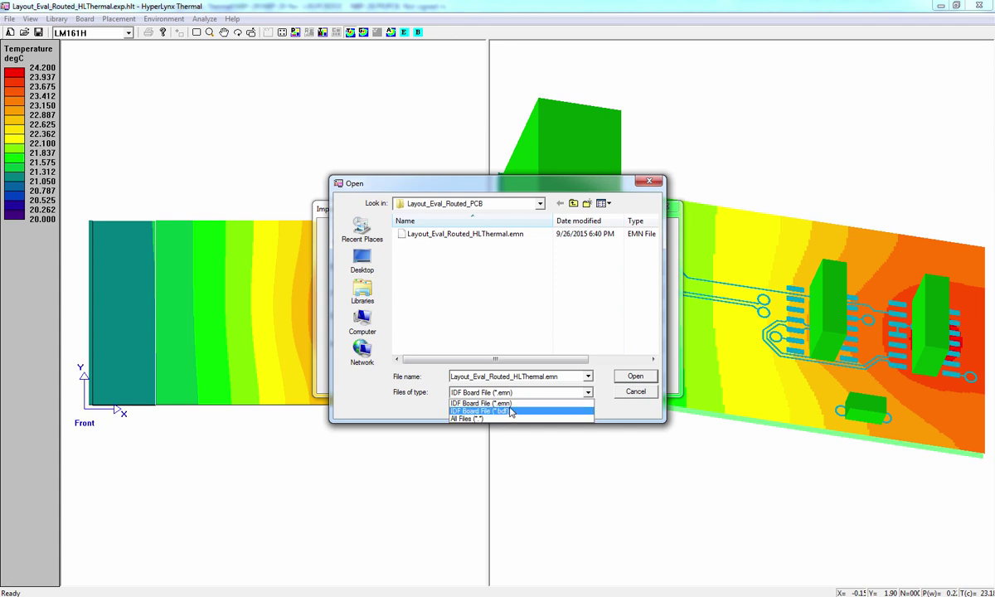
pyautogui.click(632, 396)
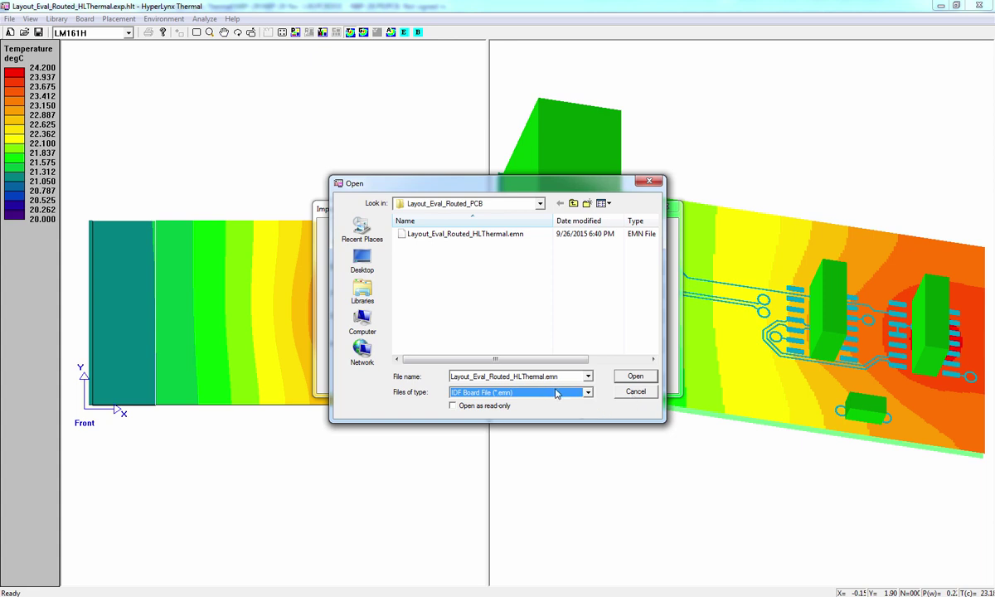
pyautogui.click(618, 377)
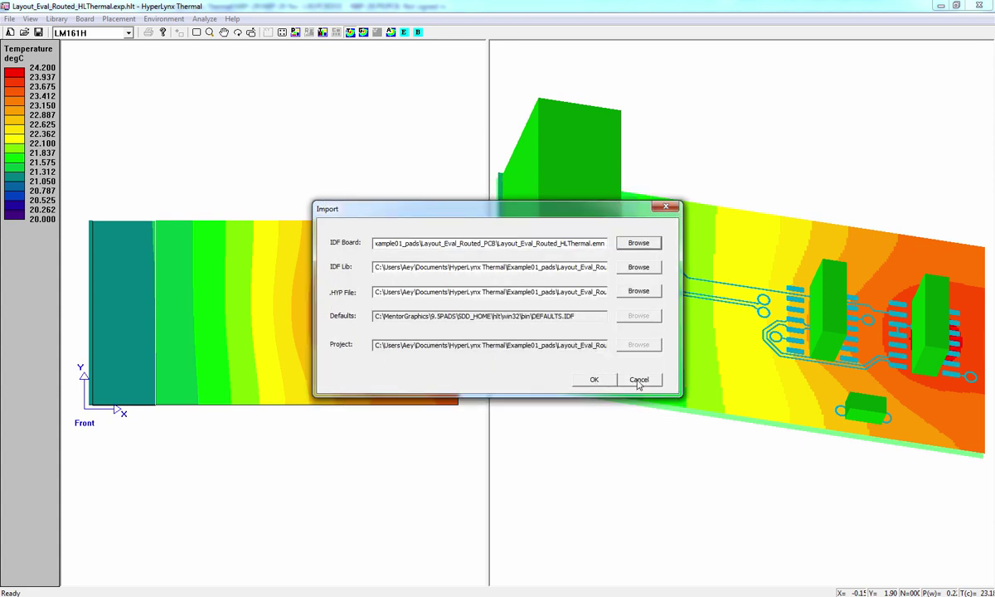
pyautogui.click(638, 379)
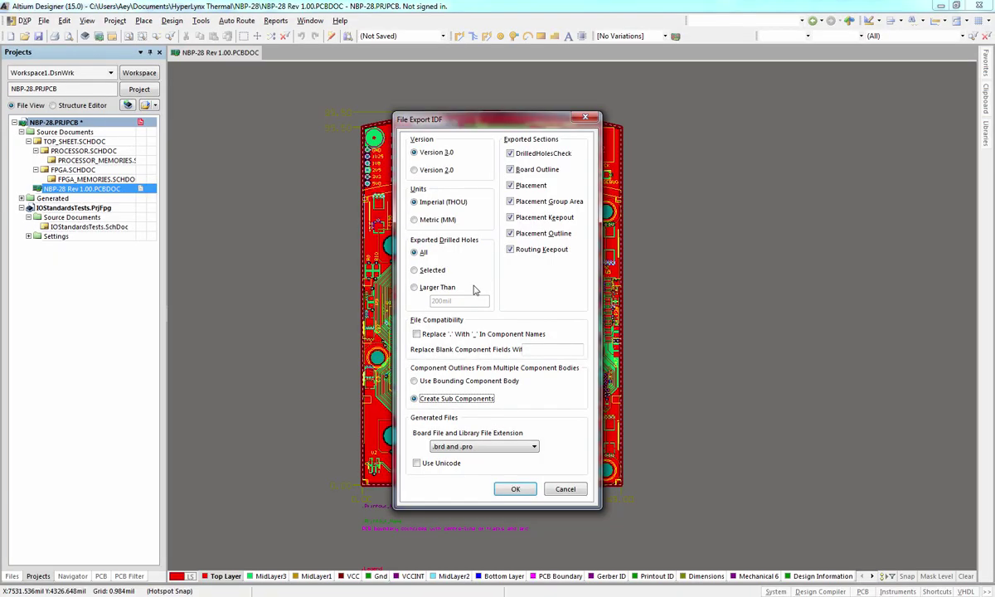
# Switch to Altium Designer and run the IDF export with the .emn and .emp file extensions, declining the log report
pyautogui.click(520, 447)
pyautogui.click(472, 474)
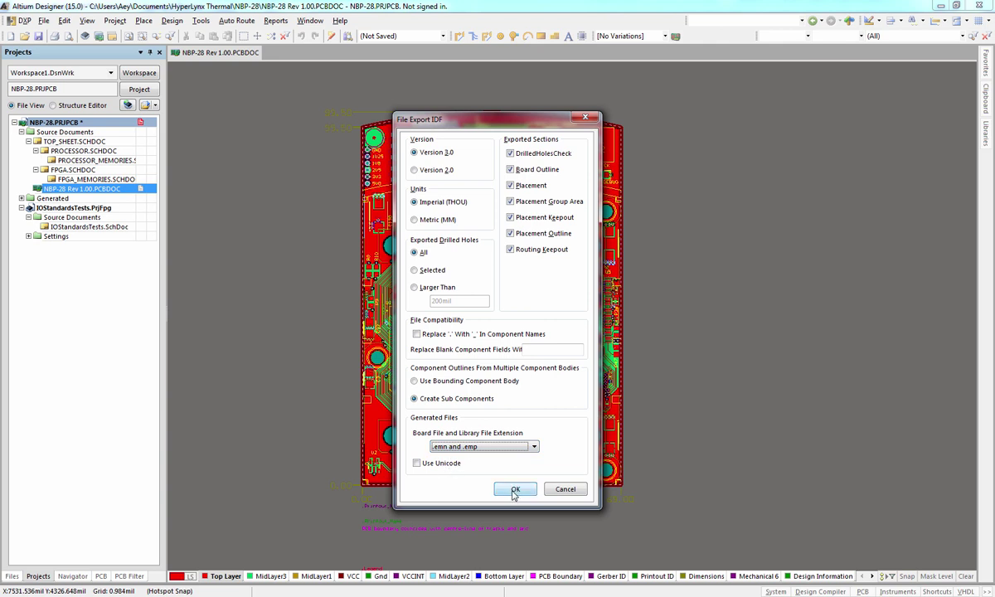
pyautogui.click(515, 490)
pyautogui.click(516, 490)
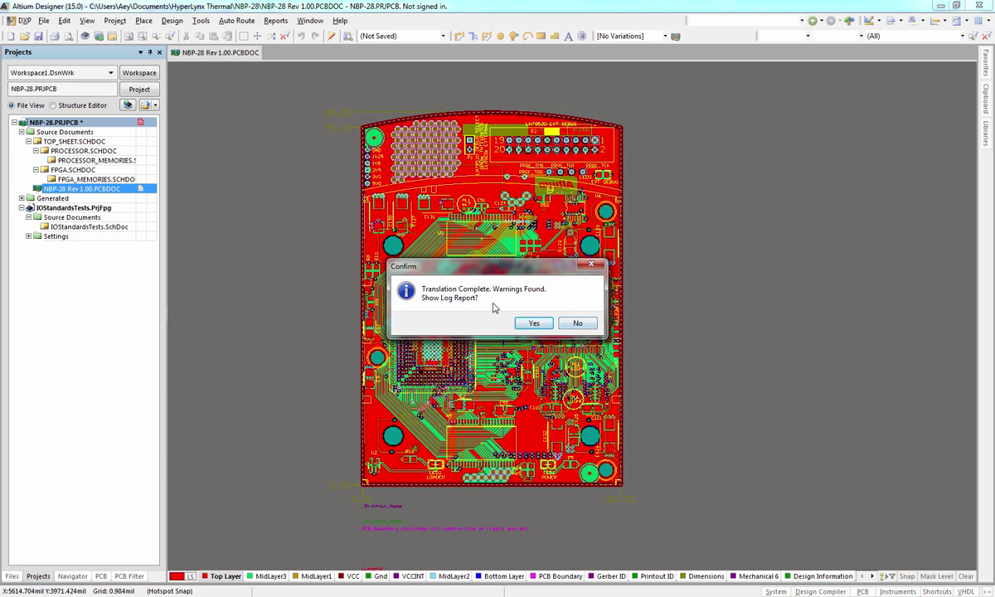
pyautogui.click(577, 324)
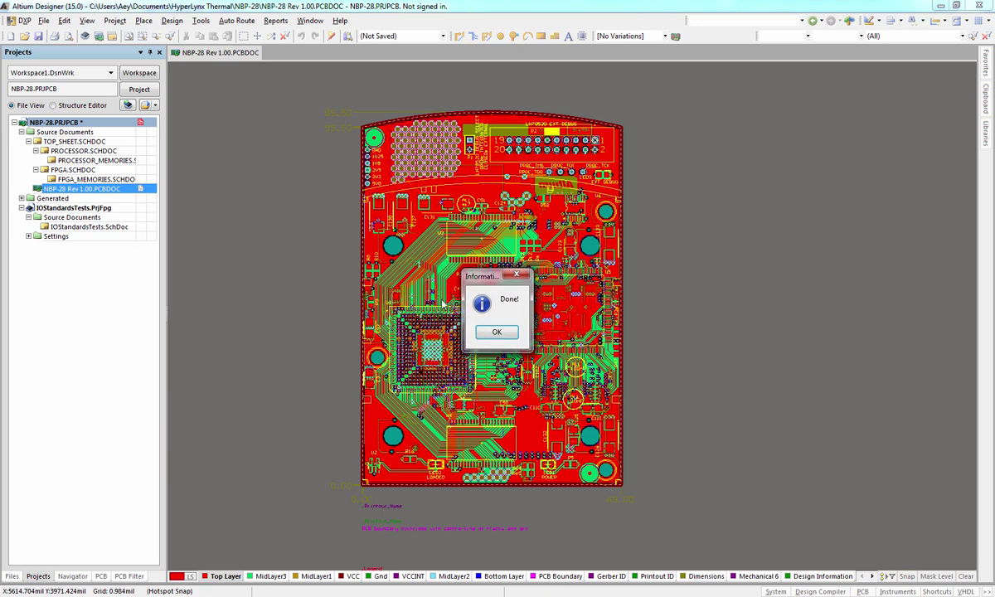
pyautogui.click(502, 333)
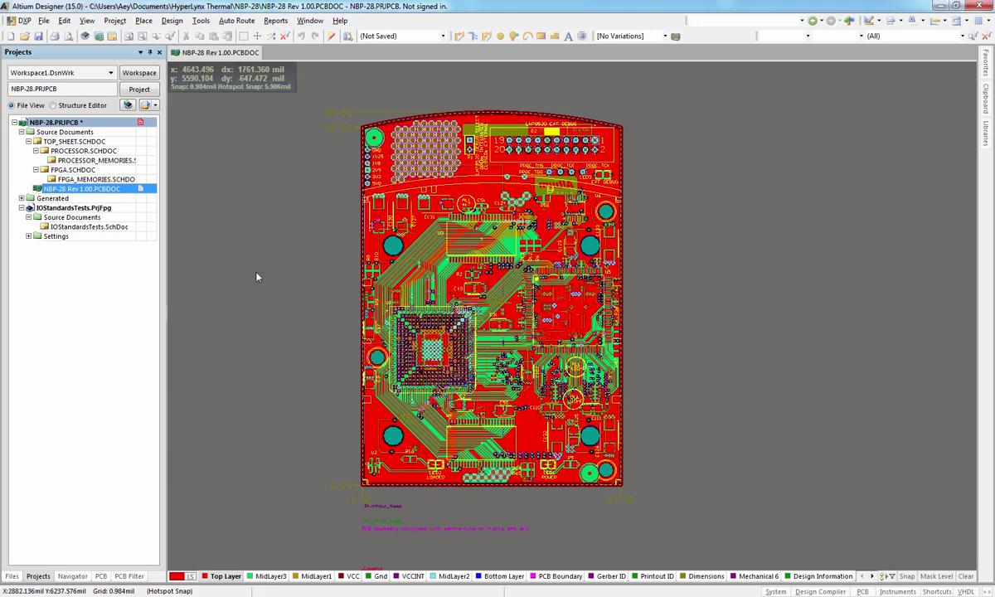
# Switch to Windows Explorer and inspect the exported .emn and .emp files in the IDF folder inside NBP-28
pyautogui.hotkey('alt', 'Tab')
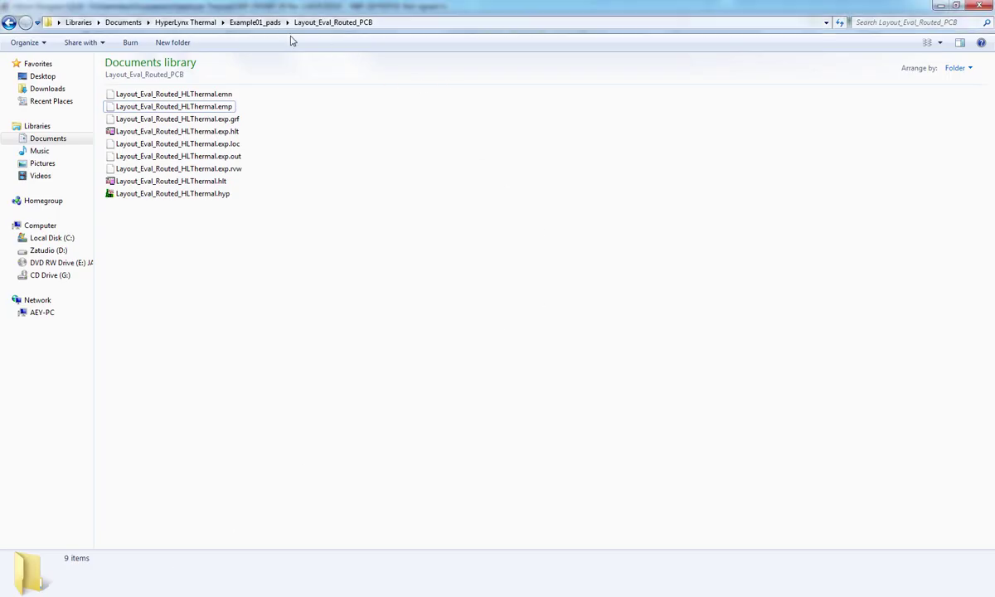
pyautogui.click(199, 22)
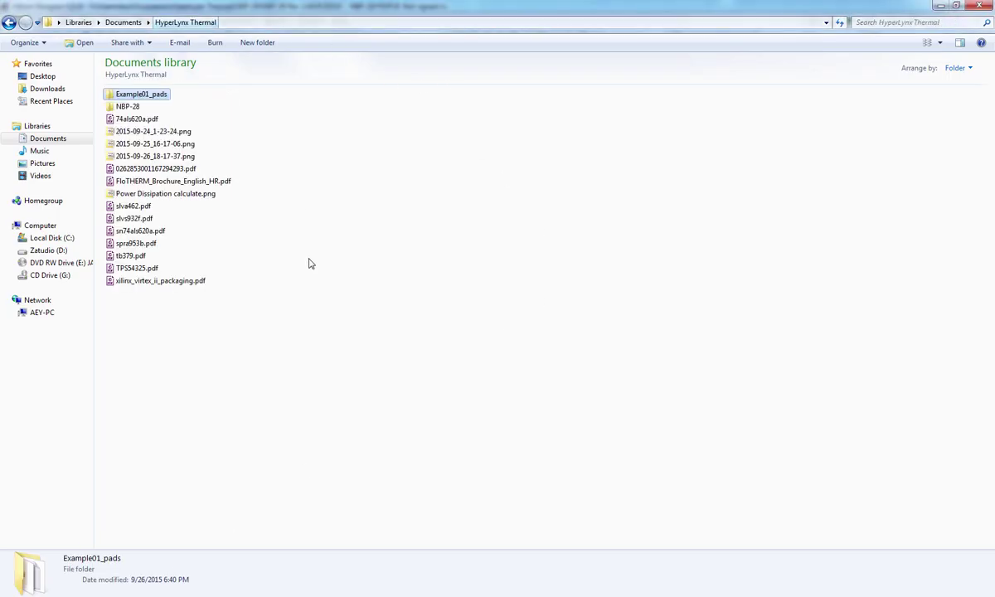
pyautogui.doubleClick(127, 106)
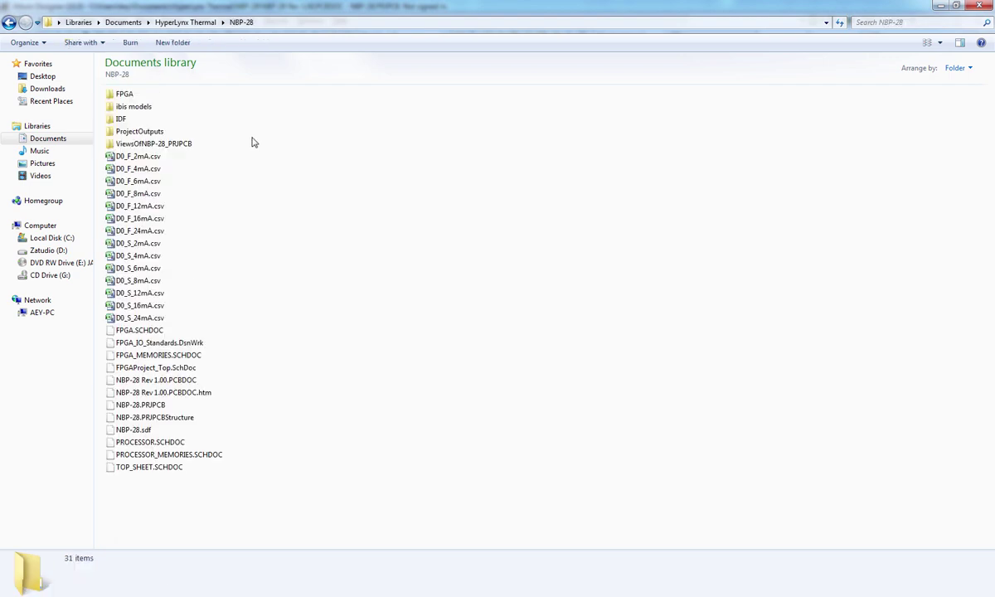
pyautogui.doubleClick(117, 120)
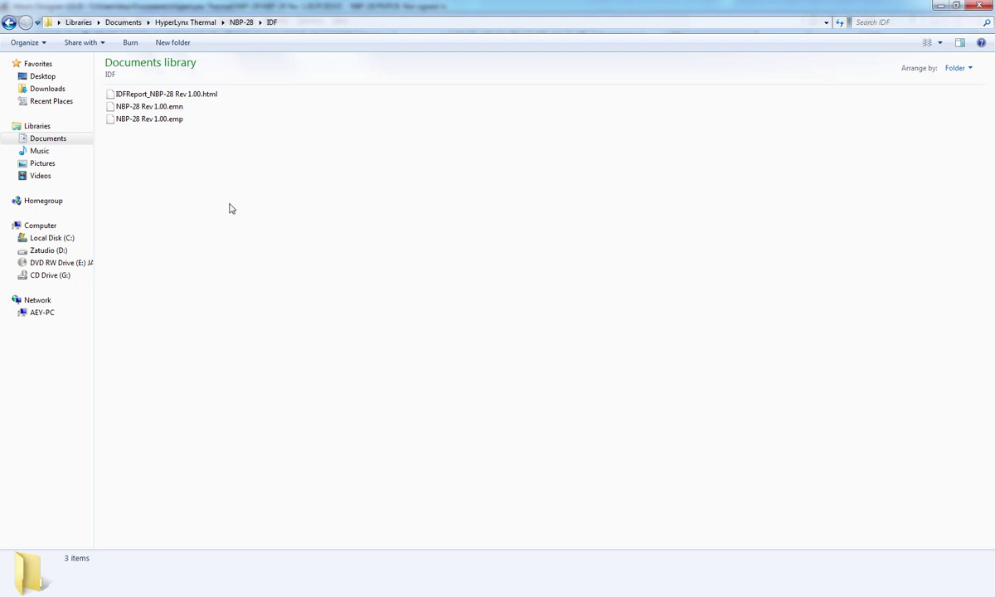
pyautogui.click(193, 93)
pyautogui.click(285, 146)
pyautogui.click(200, 97)
pyautogui.click(231, 148)
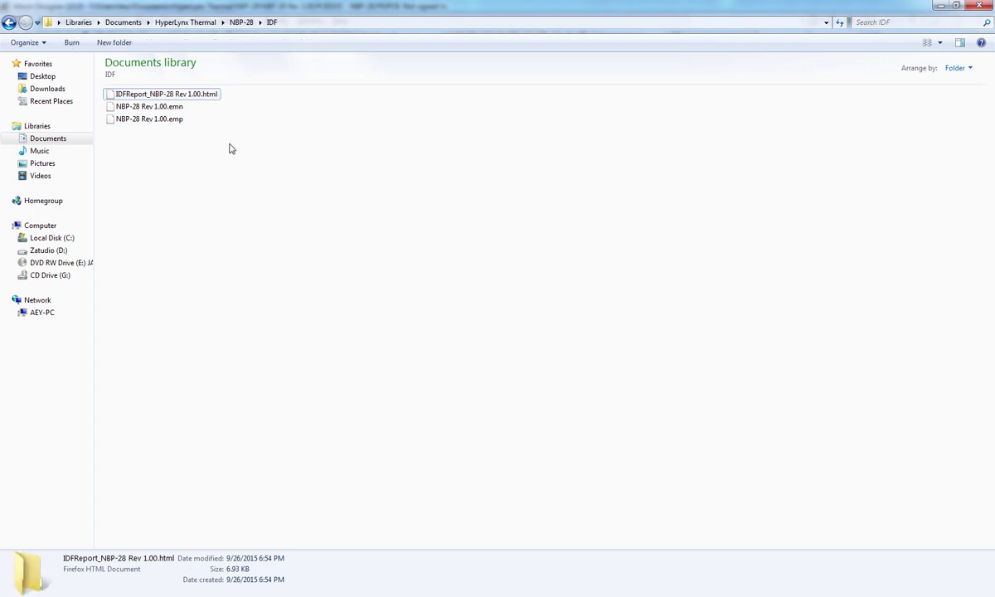
pyautogui.moveTo(184, 143); pyautogui.dragTo(128, 100)
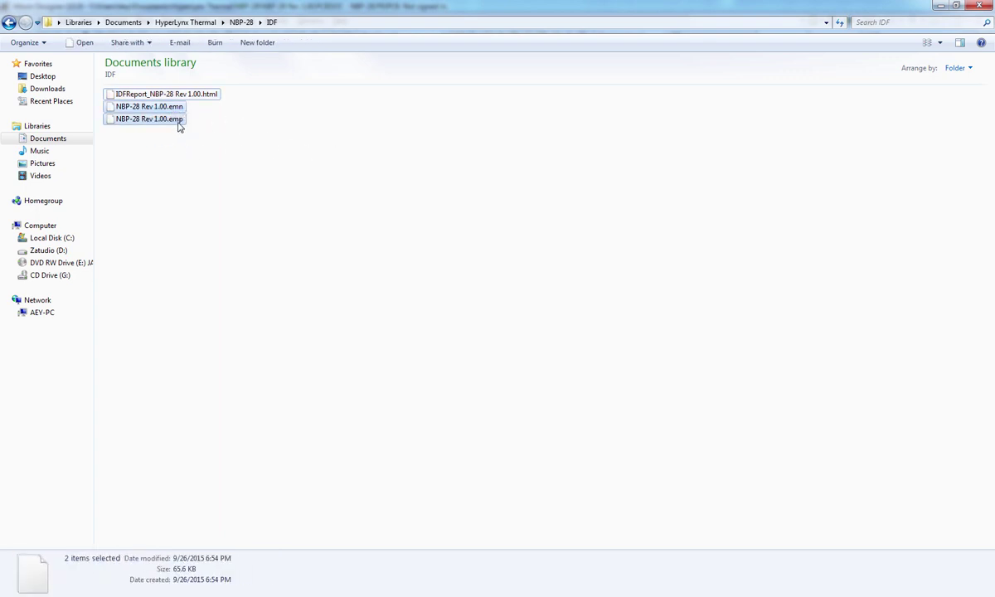
pyautogui.click(204, 105)
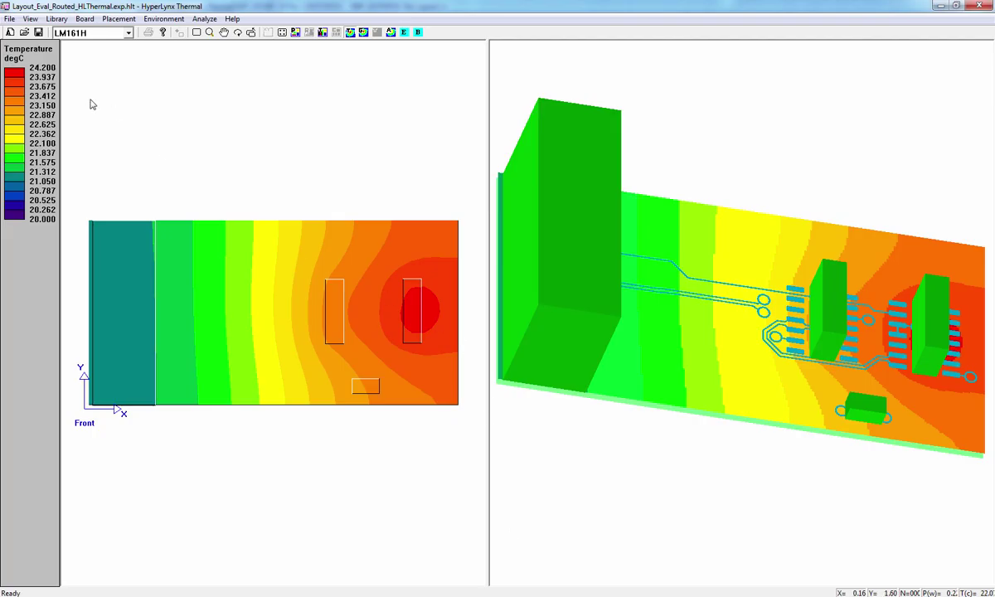
# Switch to HyperLynx Thermal and create a new empty board document
pyautogui.click(10, 18)
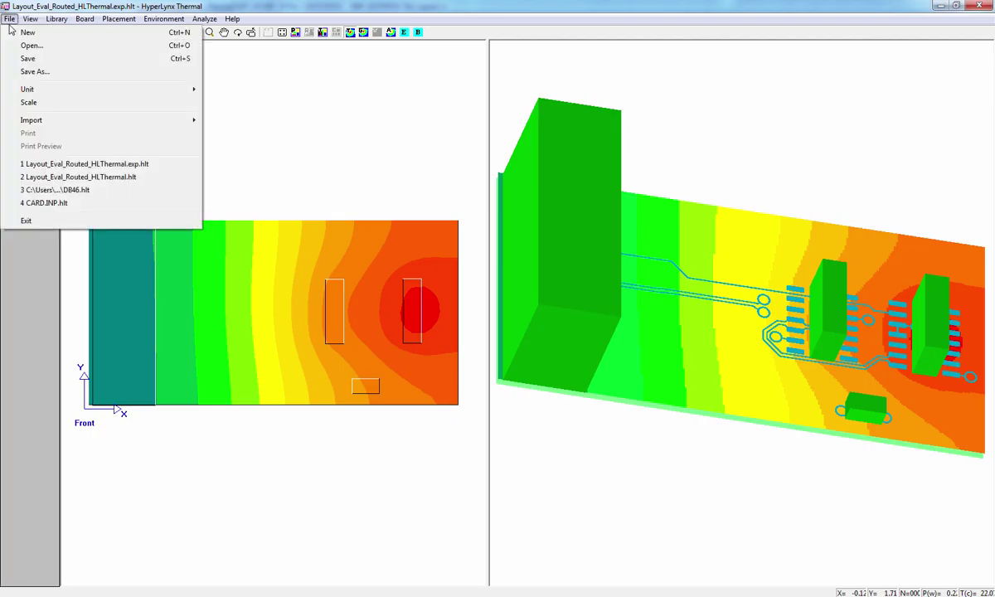
pyautogui.click(344, 127)
pyautogui.click(10, 31)
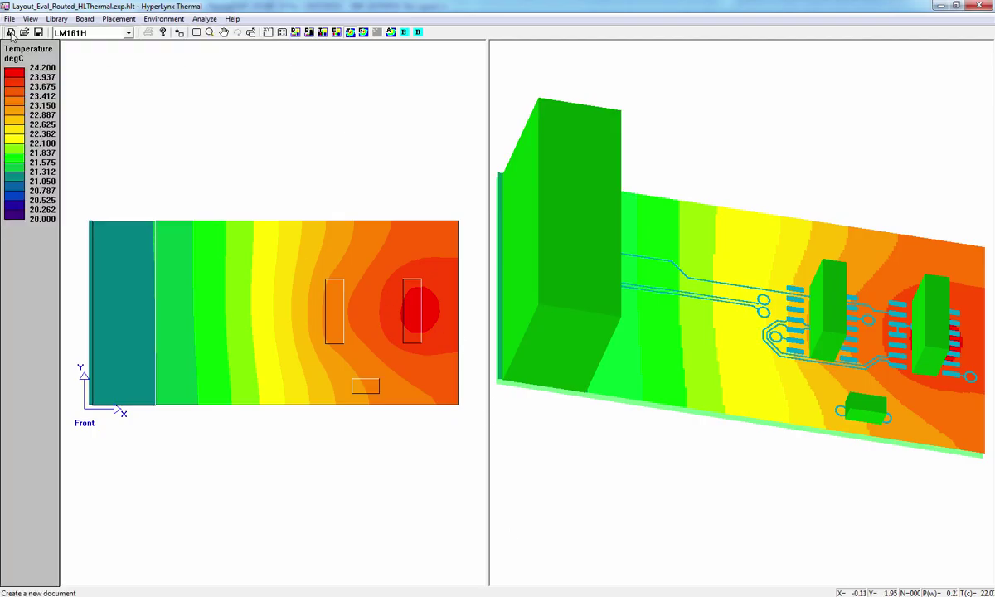
pyautogui.click(525, 331)
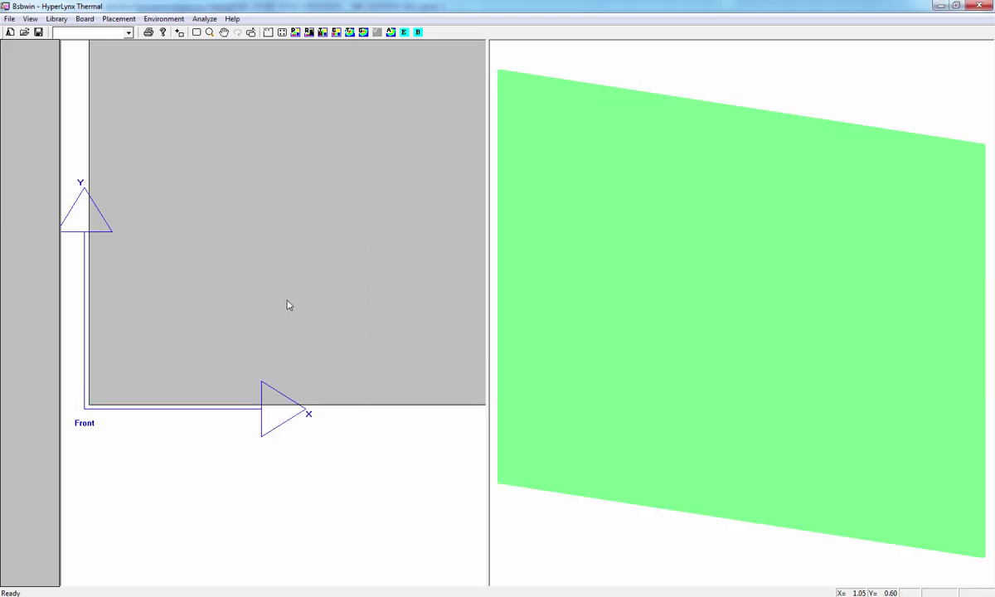
# Start an IDF Interface import and browse for the board file in the IDF folder inside NBP-28
pyautogui.click(10, 19)
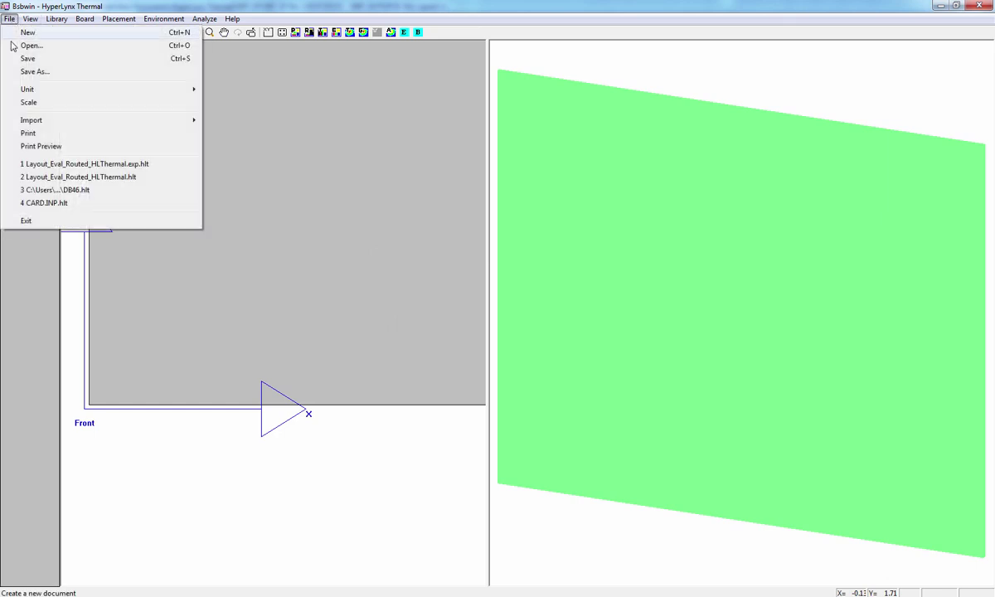
pyautogui.moveTo(53, 122)
pyautogui.click(231, 122)
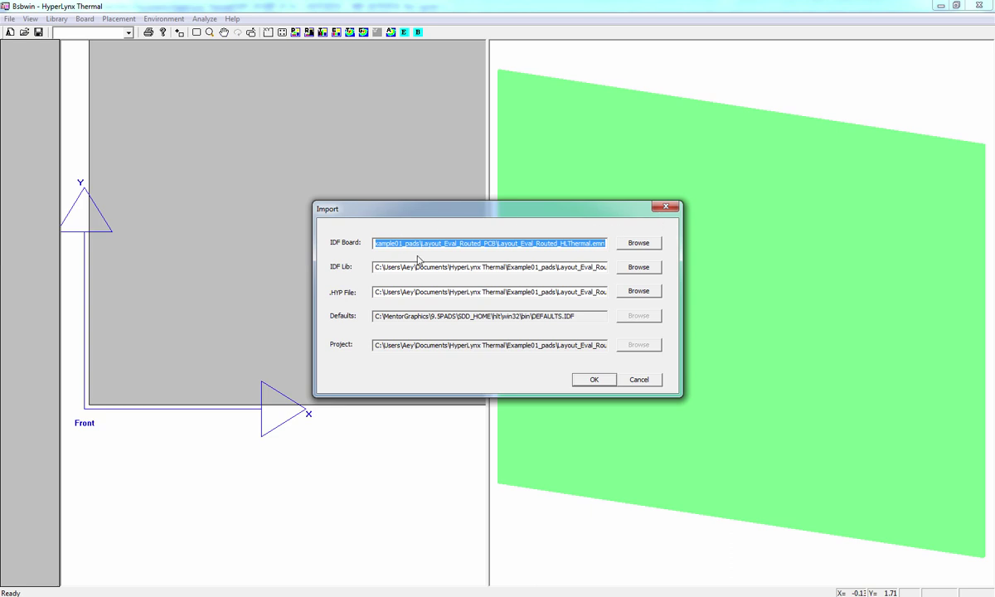
pyautogui.click(640, 244)
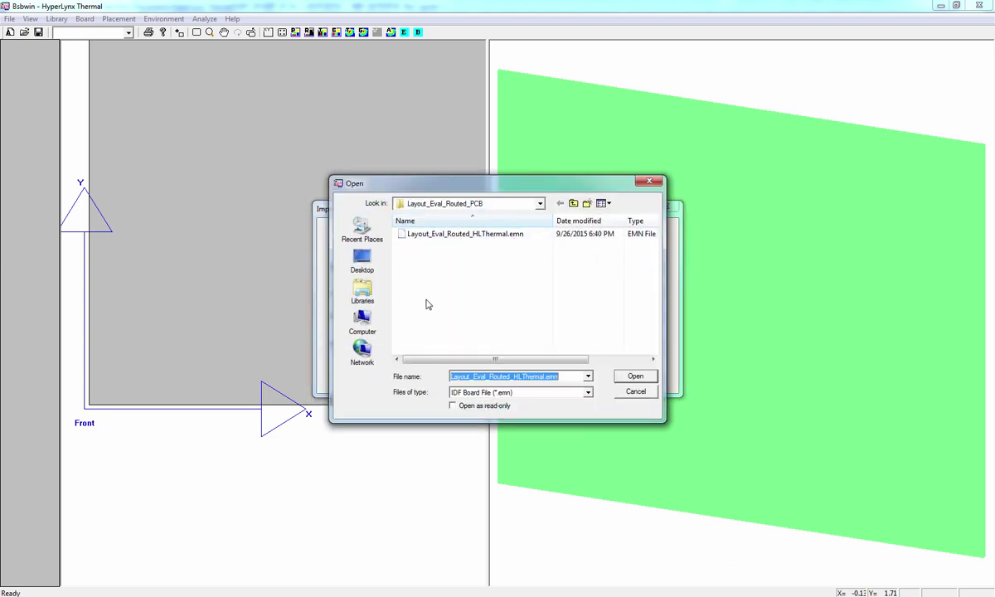
pyautogui.click(573, 204)
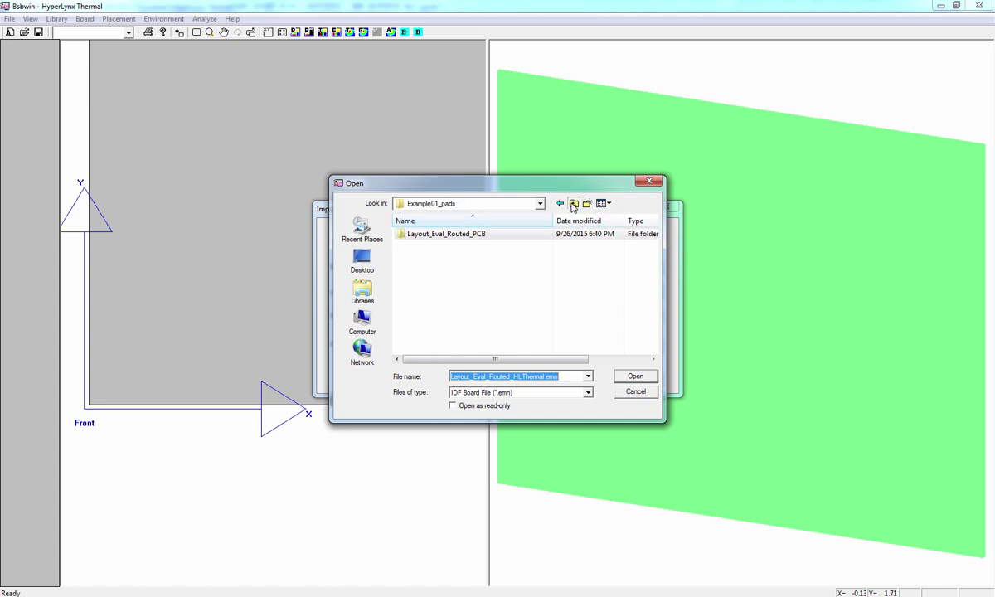
pyautogui.click(572, 204)
pyautogui.click(533, 295)
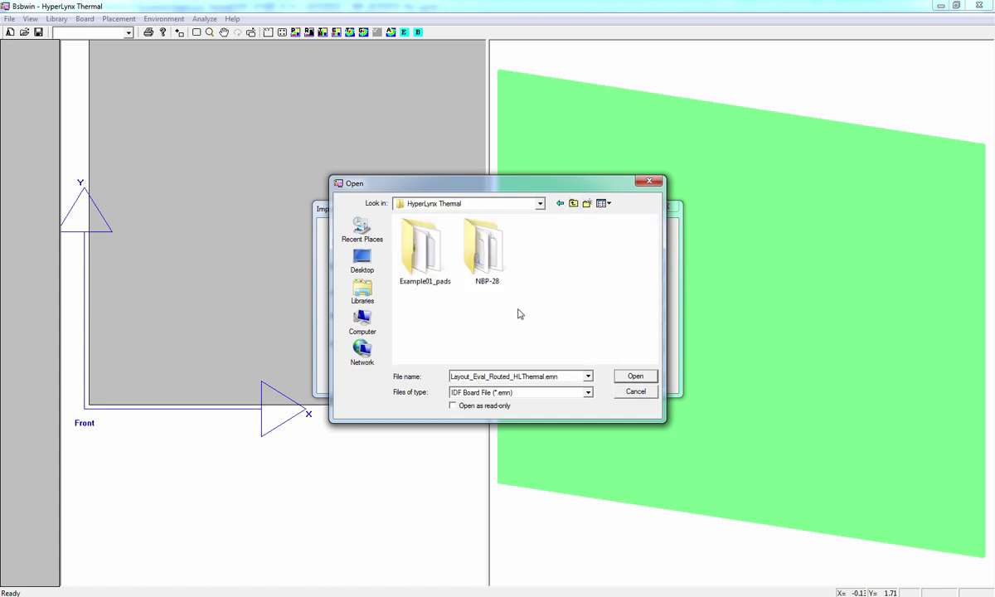
pyautogui.click(489, 266)
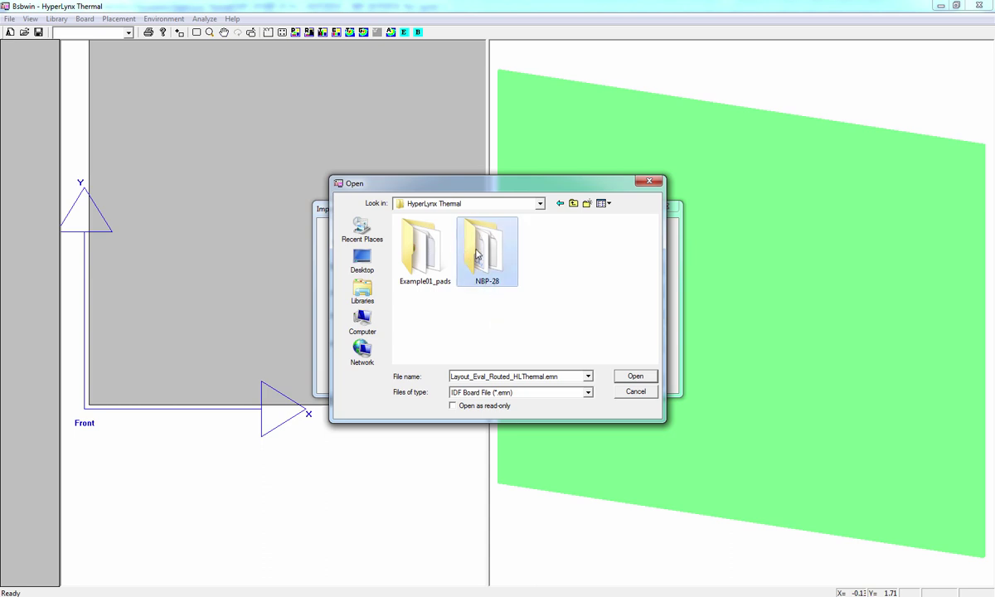
pyautogui.doubleClick(469, 275)
pyautogui.doubleClick(413, 257)
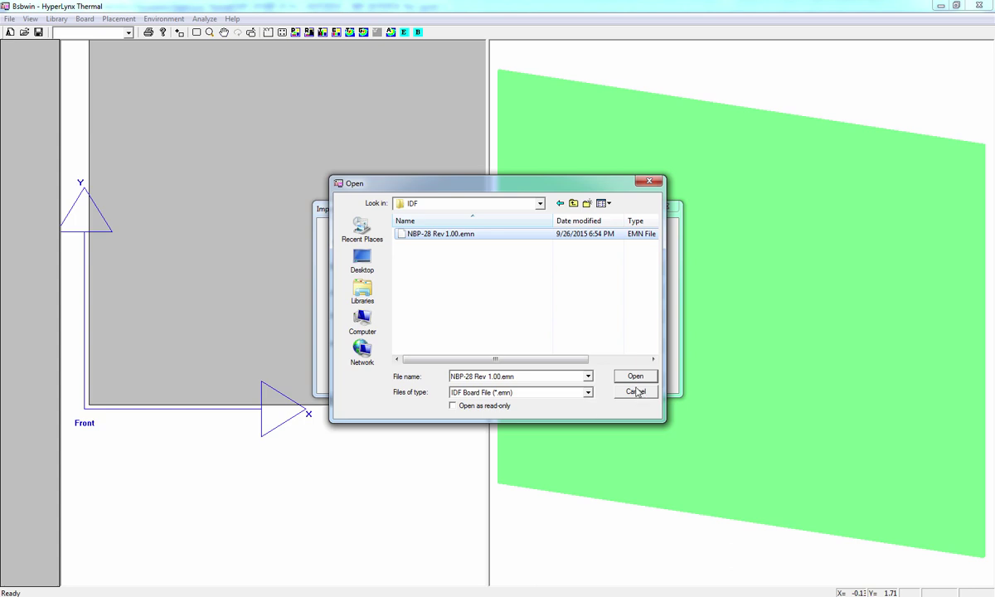
# List all file types and load NBP-28 Rev 1.00.emn as the IDF board file
pyautogui.click(549, 393)
pyautogui.click(497, 420)
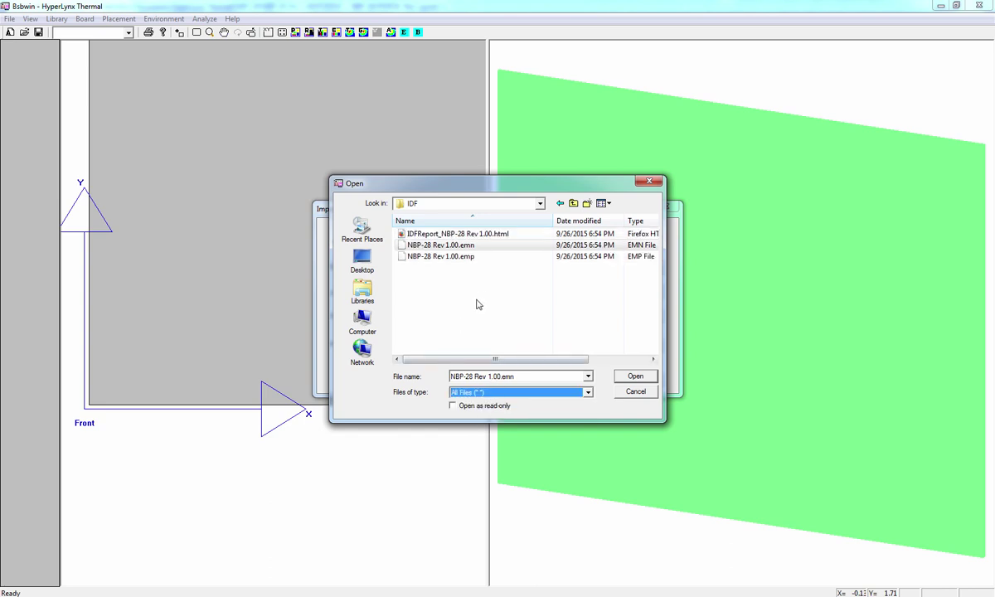
pyautogui.click(432, 265)
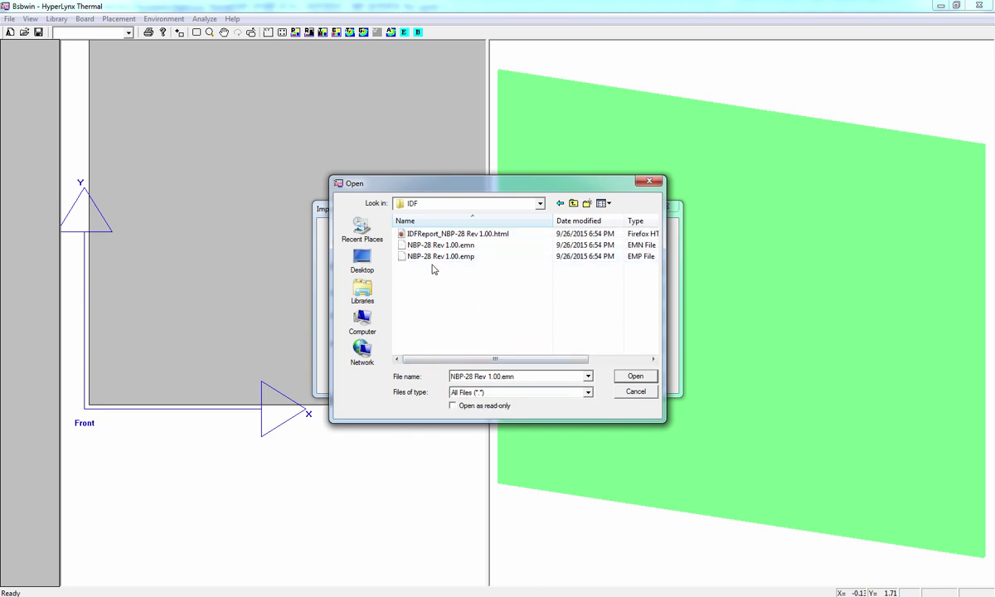
pyautogui.click(628, 376)
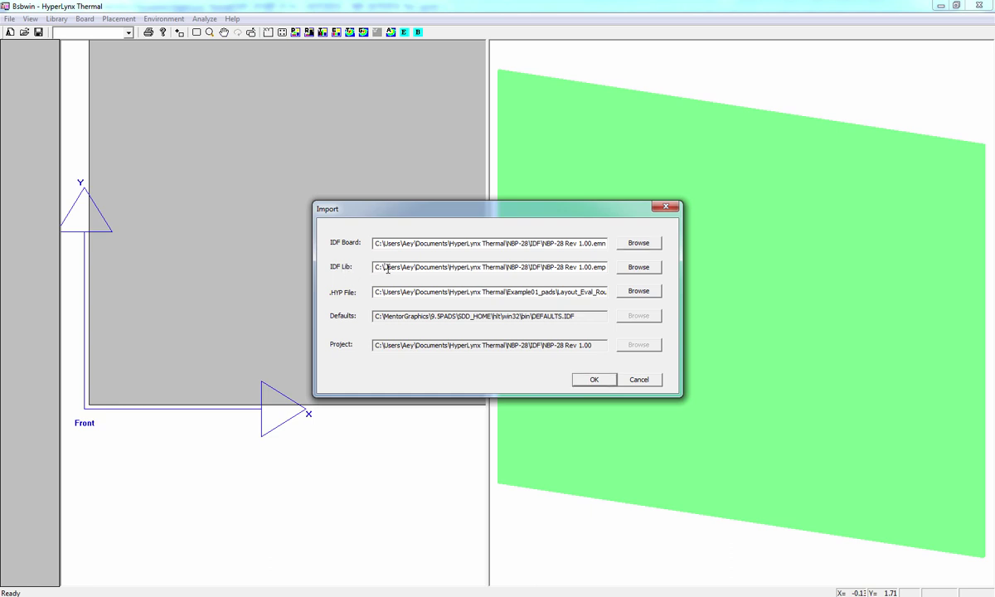
# Check the path and file extension filled in for the IDF library
pyautogui.moveTo(376, 268); pyautogui.dragTo(609, 267)
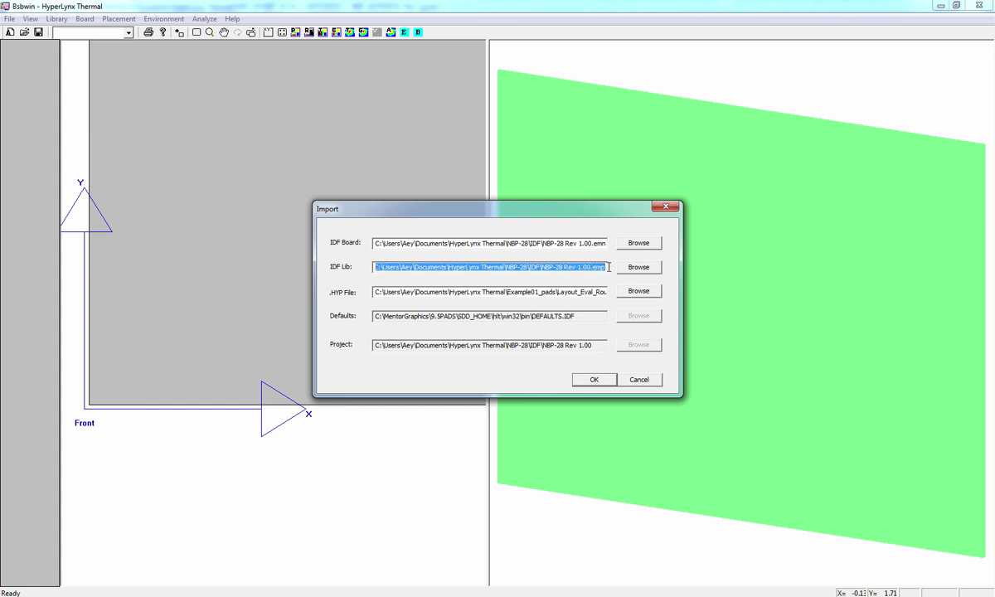
pyautogui.click(597, 268)
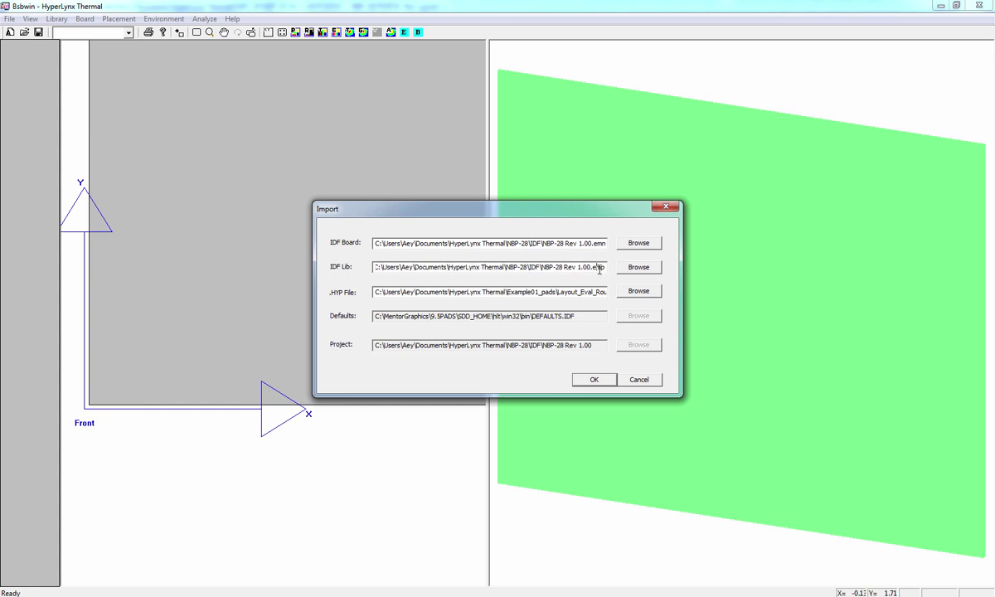
pyautogui.moveTo(593, 267); pyautogui.dragTo(606, 268)
pyautogui.click(379, 268)
# Clear the .HYP file path and run the IDF import
pyautogui.moveTo(376, 293); pyautogui.dragTo(613, 295)
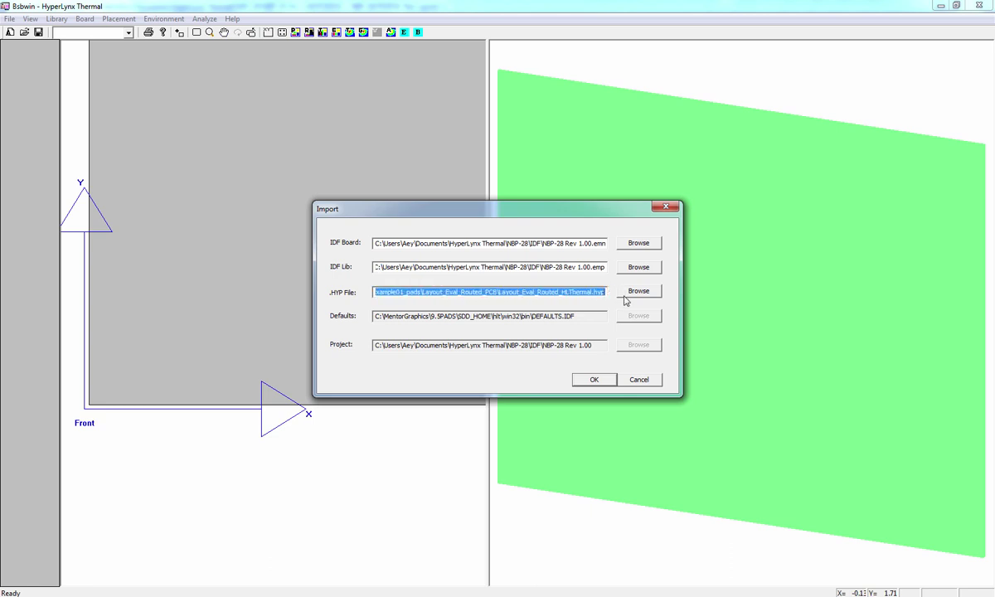
pyautogui.press('Delete')
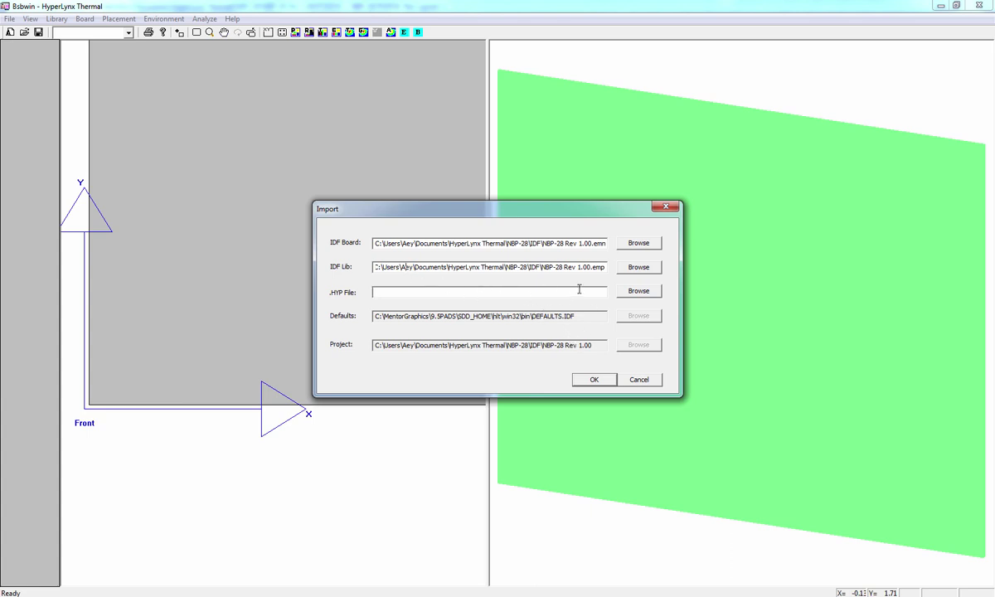
pyautogui.click(584, 381)
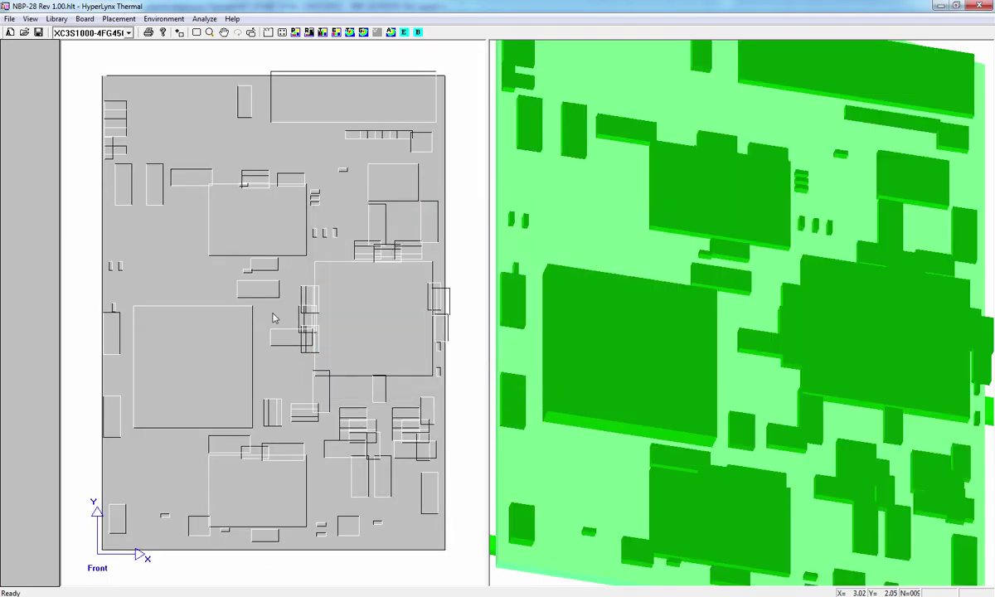
# Examine the imported board's outline and component placement in the front view
pyautogui.scroll(-2, 248, 322)
pyautogui.scroll(2, 249, 323)
pyautogui.scroll(-2, 249, 323)
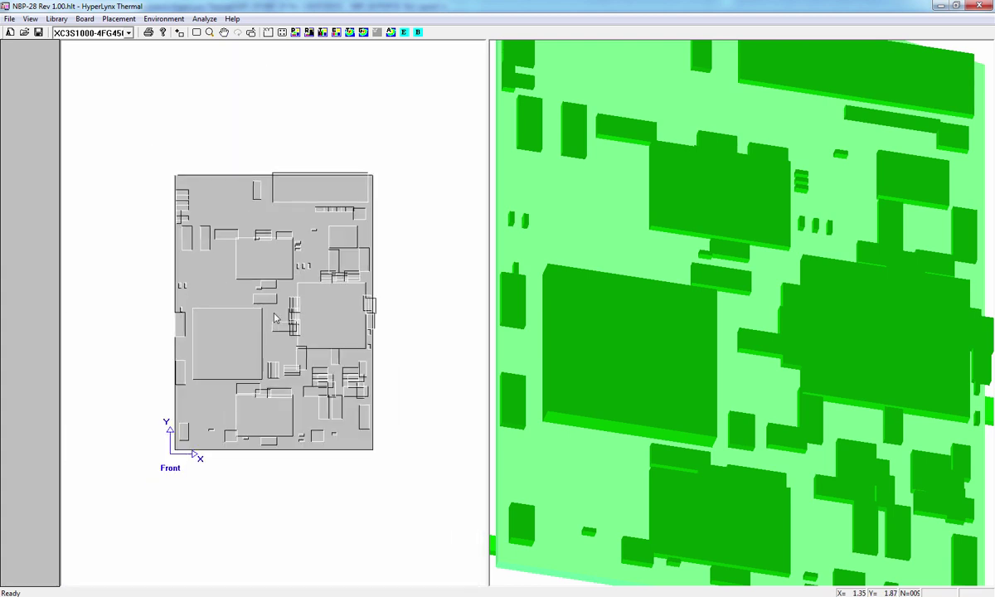
pyautogui.scroll(1, 276, 319)
pyautogui.scroll(-1, 275, 318)
pyautogui.scroll(-1, 275, 318)
pyautogui.scroll(-3, 348, 249)
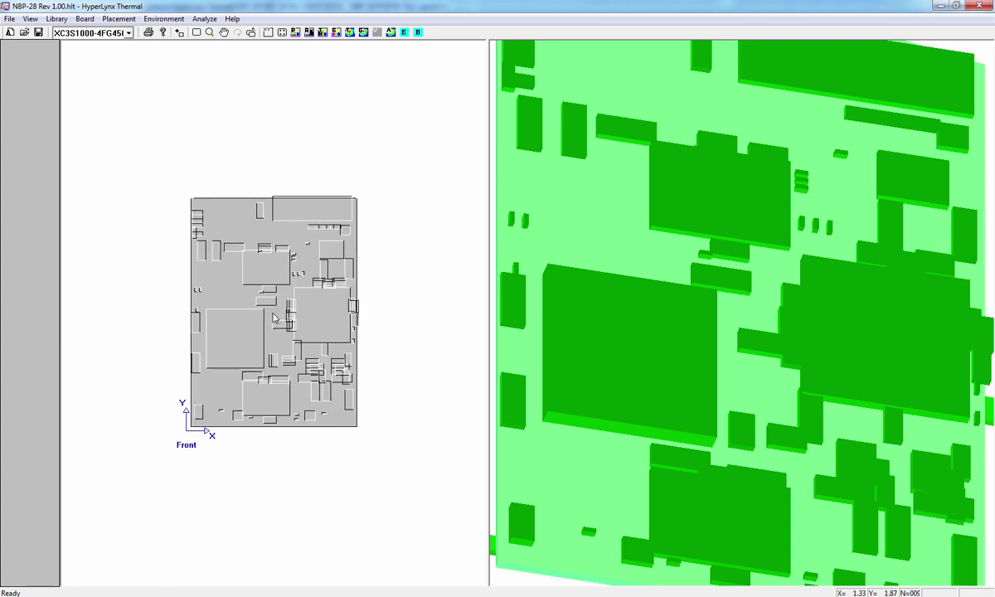
# Examine the imported board's component placement in the front view and rotate the 3D model to inspect its components
pyautogui.scroll(5, 412, 228)
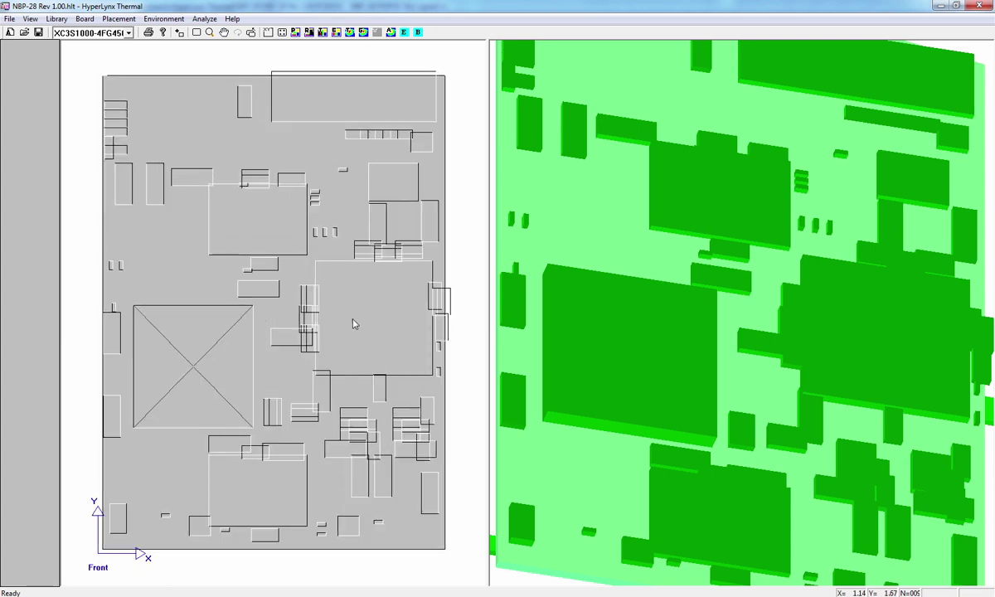
pyautogui.click(346, 110)
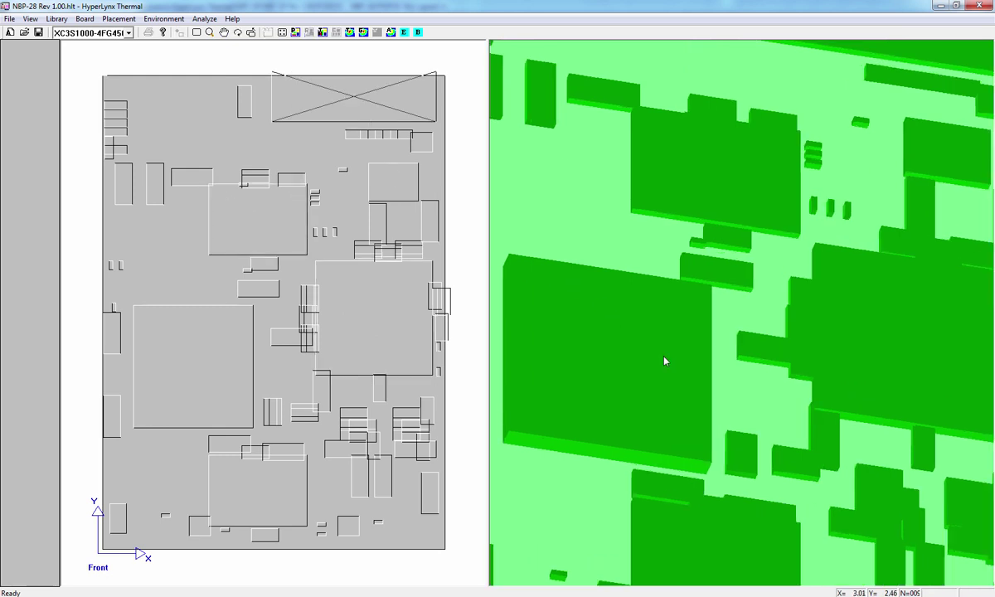
pyautogui.scroll(-3, 663, 361)
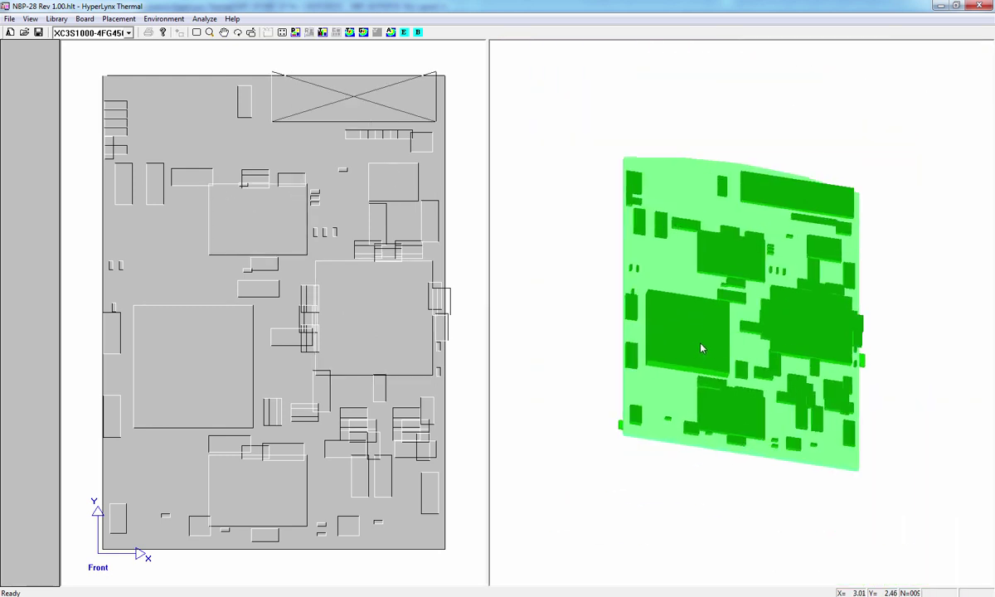
pyautogui.click(238, 33)
pyautogui.moveTo(700, 336); pyautogui.dragTo(743, 402)
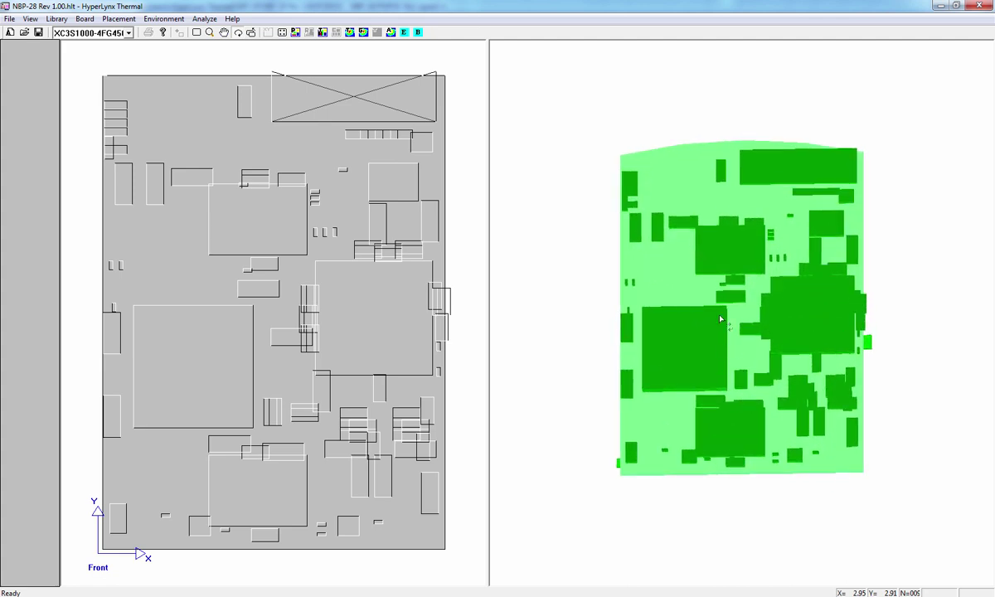
pyautogui.scroll(2, 674, 293)
pyautogui.scroll(-1, 674, 294)
pyautogui.scroll(3, 719, 318)
pyautogui.moveTo(720, 318); pyautogui.dragTo(745, 320)
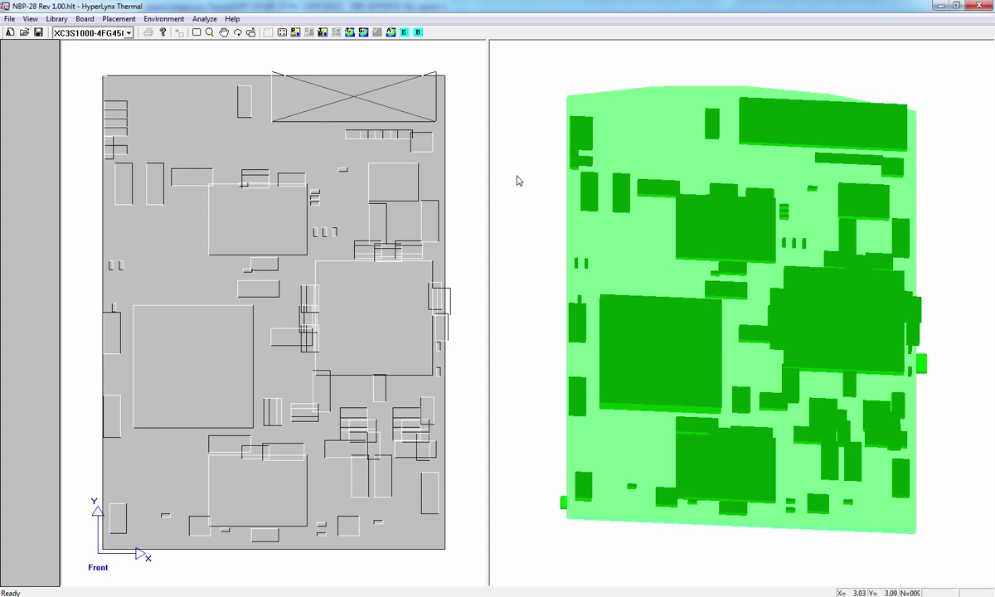
# Display the board temperature map of the imported board
pyautogui.click(363, 32)
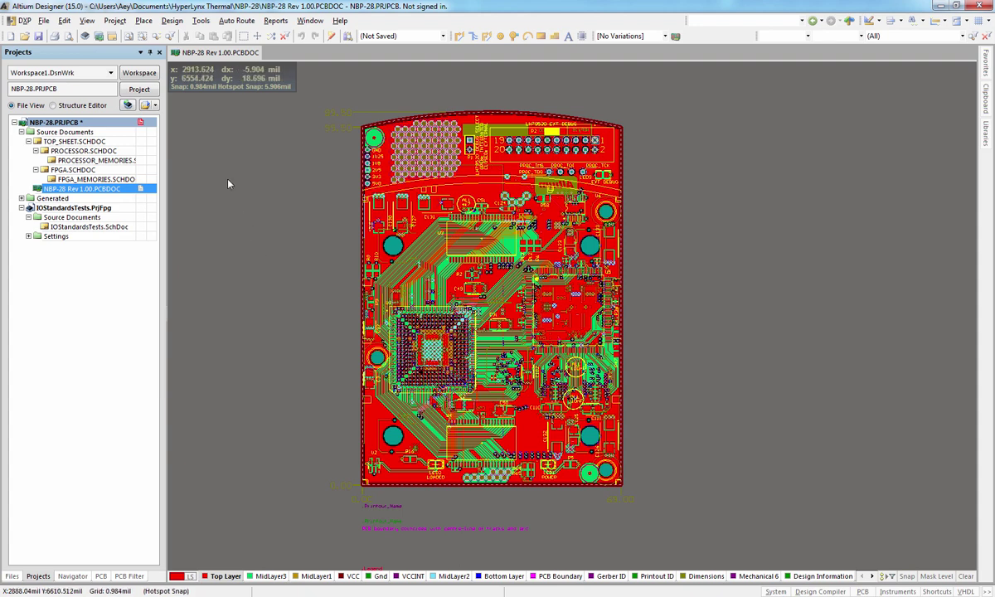
# Switch to Altium Designer and export the PCB in HyperLynx format as NBP-28 Rev 1.00.HYP in the IDF folder
pyautogui.click(44, 21)
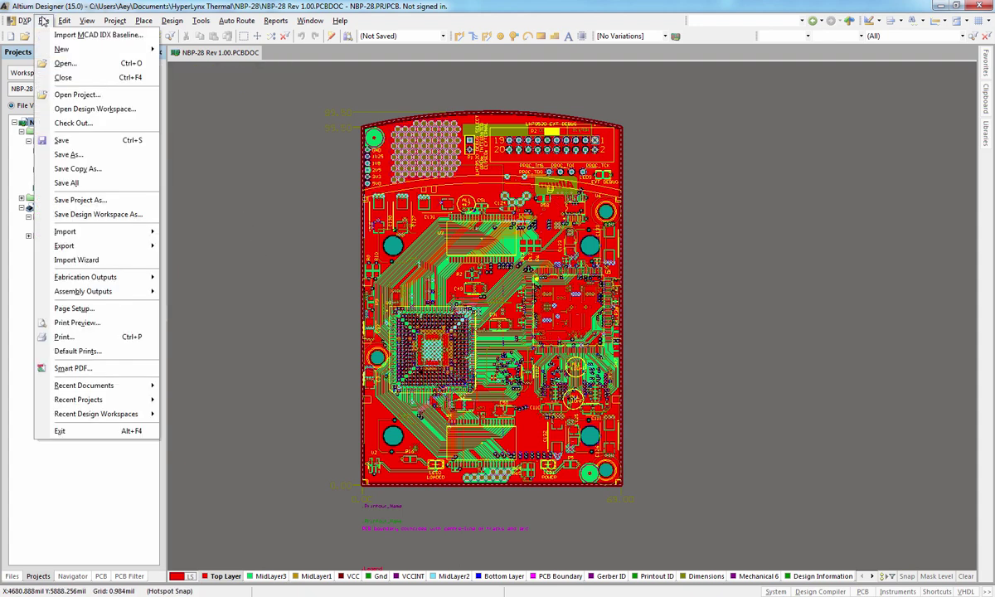
pyautogui.moveTo(106, 248)
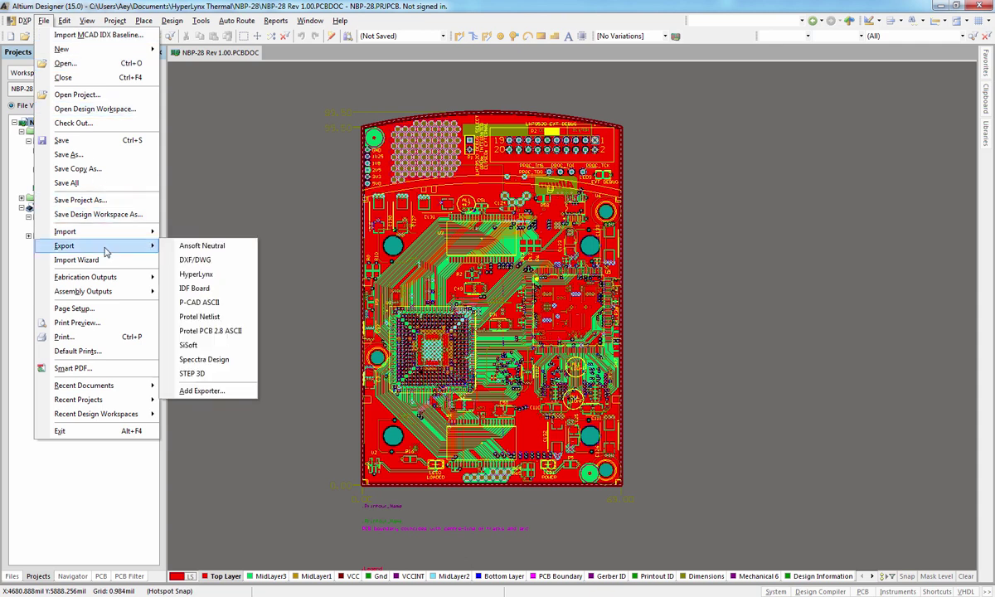
pyautogui.click(205, 280)
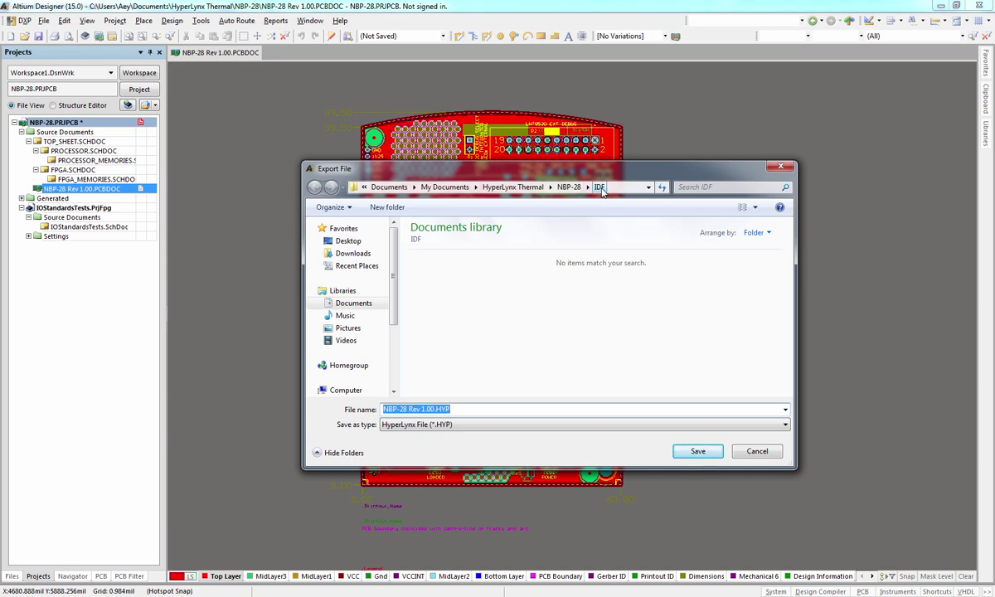
pyautogui.click(698, 452)
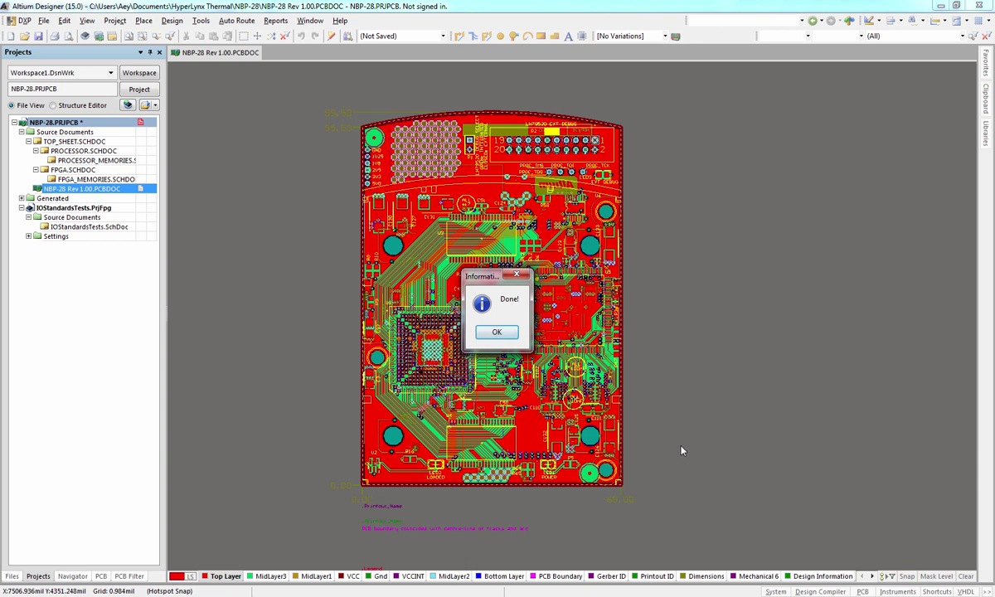
pyautogui.press('Return')
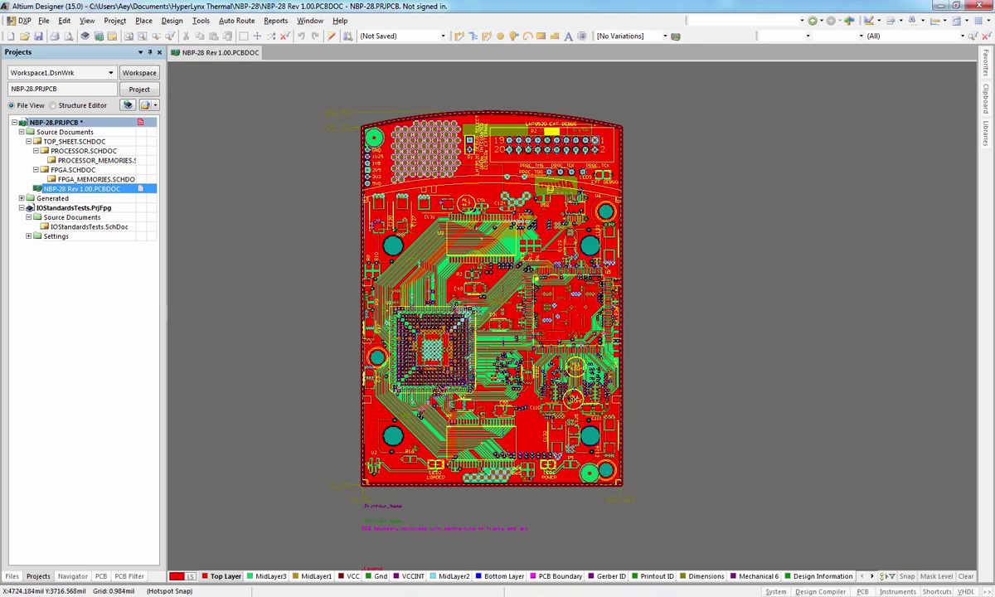
# Switch back to HyperLynx Thermal, clear the component selection and look through the list of library parts without choosing one
pyautogui.hotkey('alt', 'Tab')
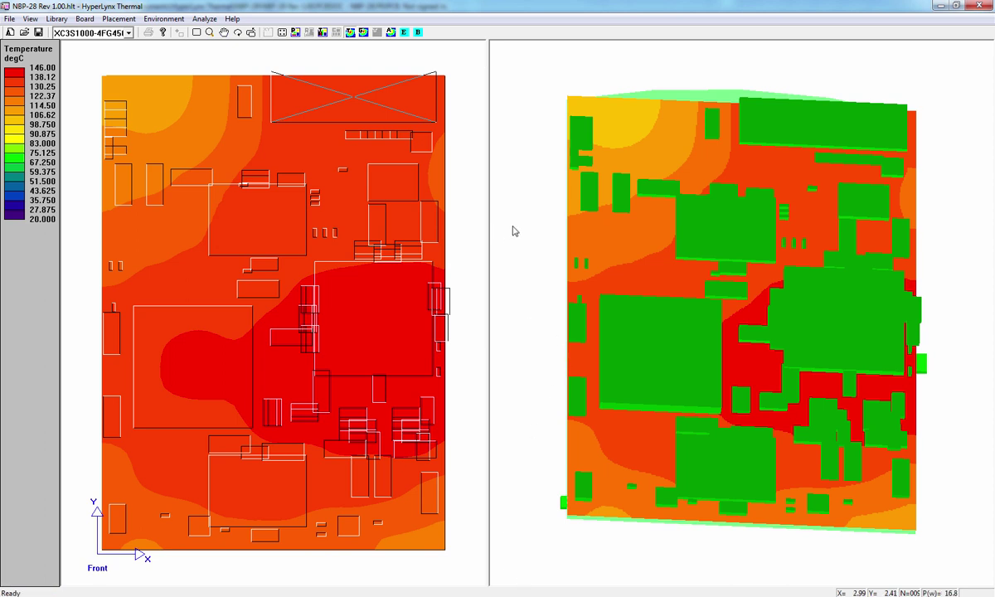
pyautogui.click(143, 68)
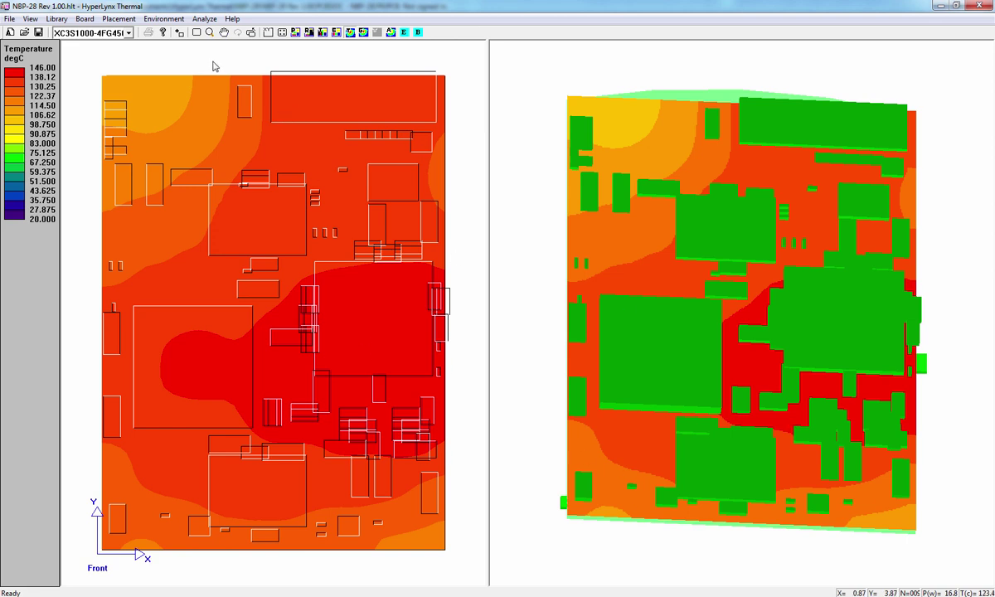
pyautogui.click(128, 33)
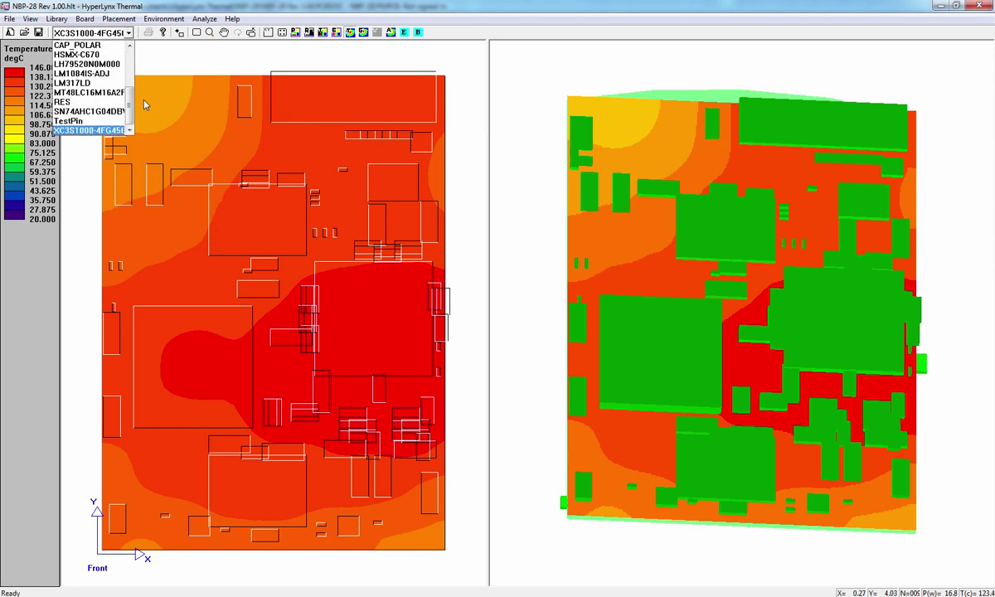
pyautogui.moveTo(130, 120); pyautogui.dragTo(131, 74)
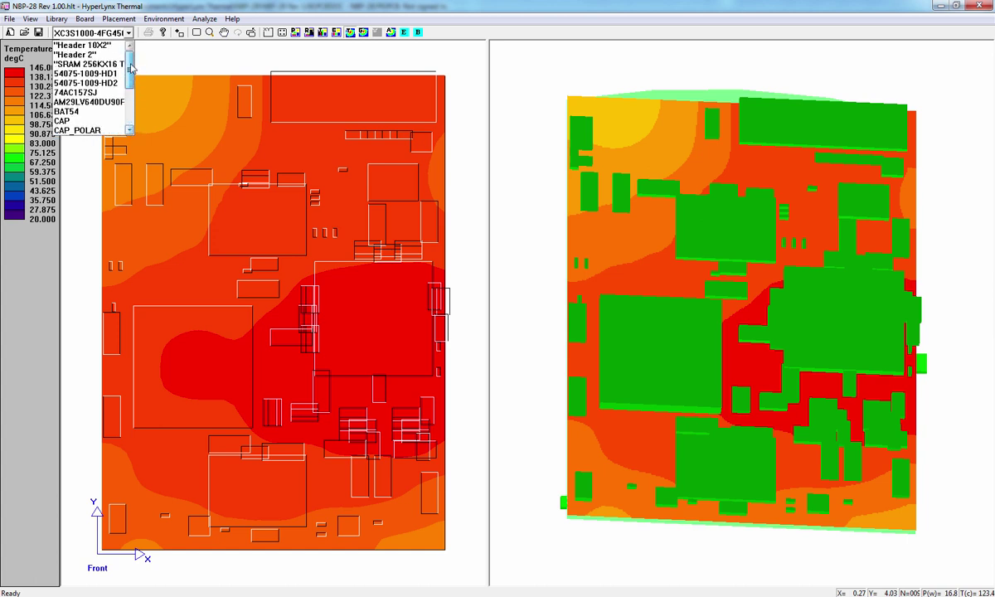
pyautogui.moveTo(130, 69)
pyautogui.mouseDown()
pyautogui.moveTo(130, 109)
pyautogui.moveTo(134, 81)
pyautogui.mouseUp()
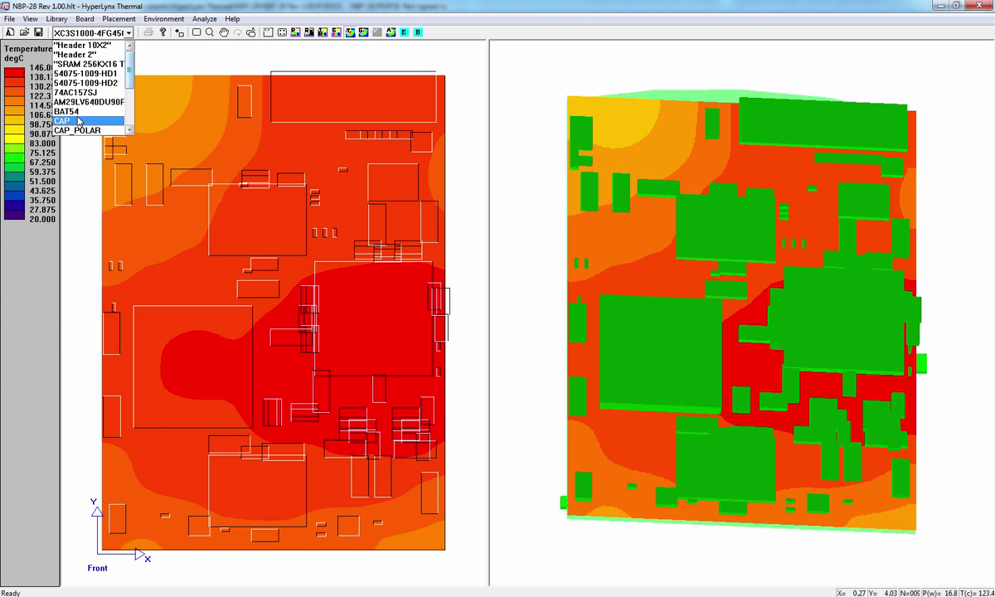
pyautogui.click(184, 66)
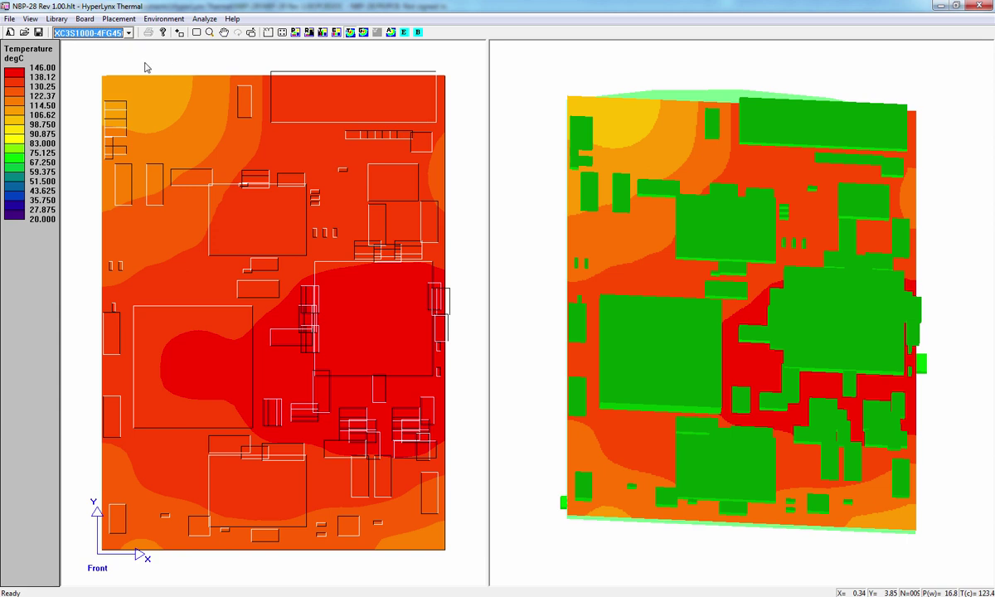
pyautogui.click(129, 33)
pyautogui.click(247, 215)
# Check the side and layer options available for the board view
pyautogui.click(31, 19)
pyautogui.moveTo(33, 33)
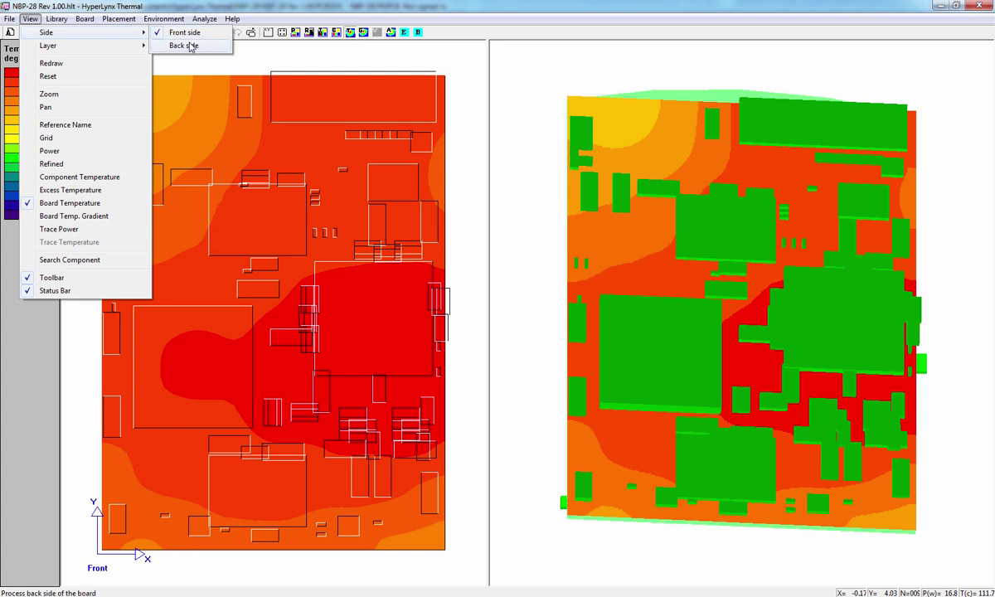
pyautogui.moveTo(114, 53)
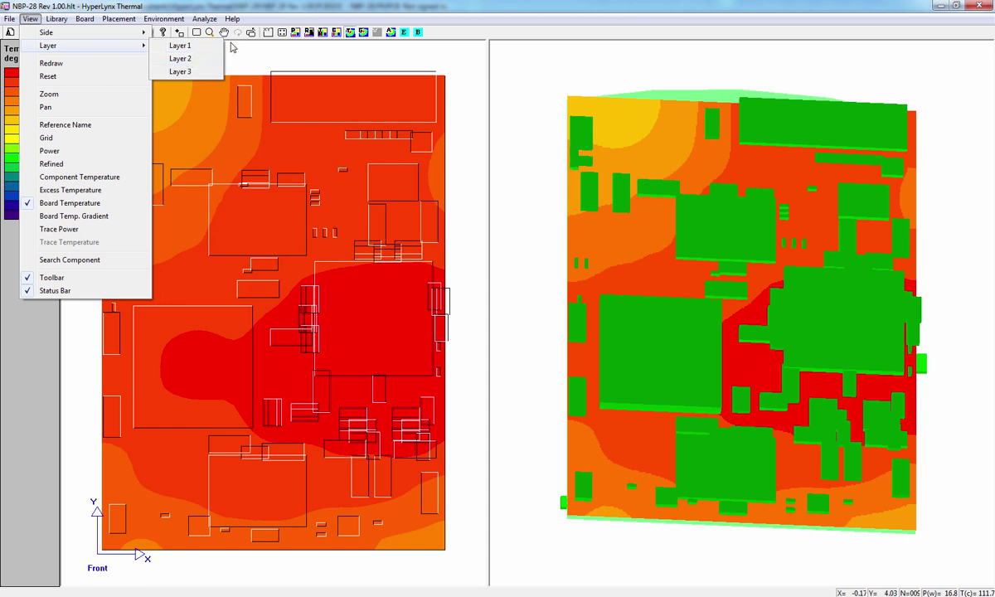
pyautogui.click(300, 59)
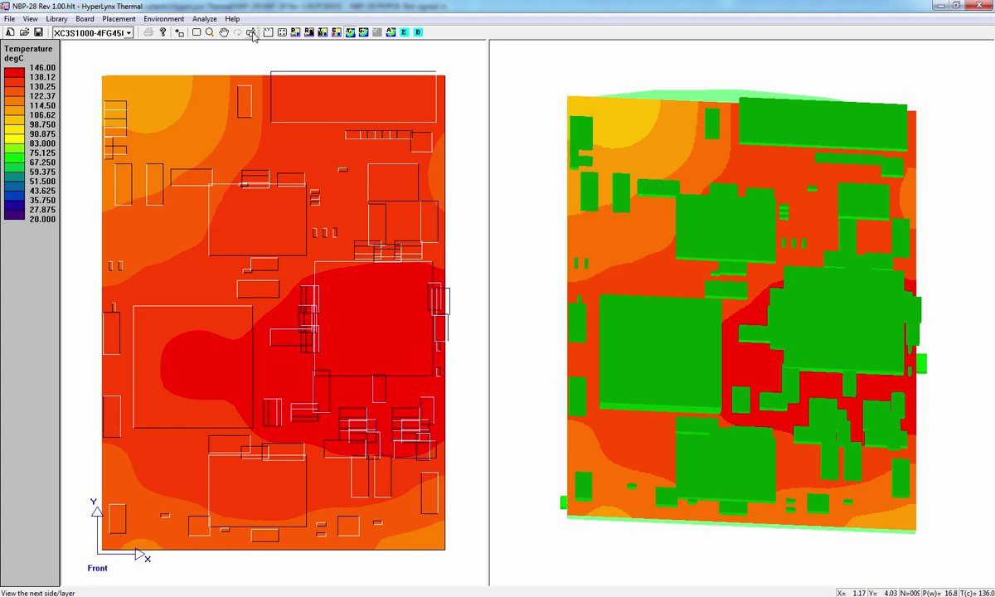
pyautogui.click(17, 18)
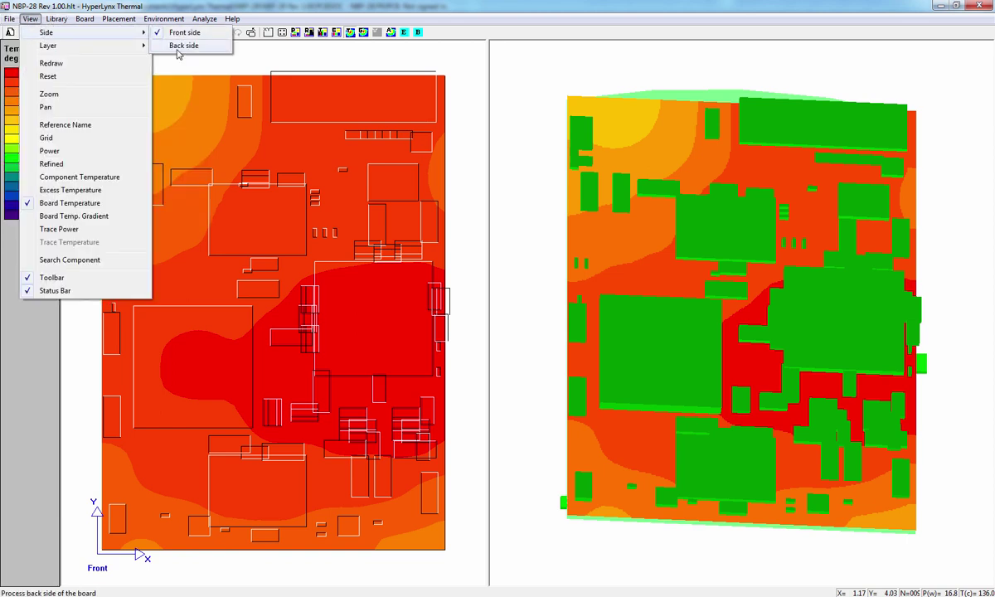
pyautogui.click(236, 48)
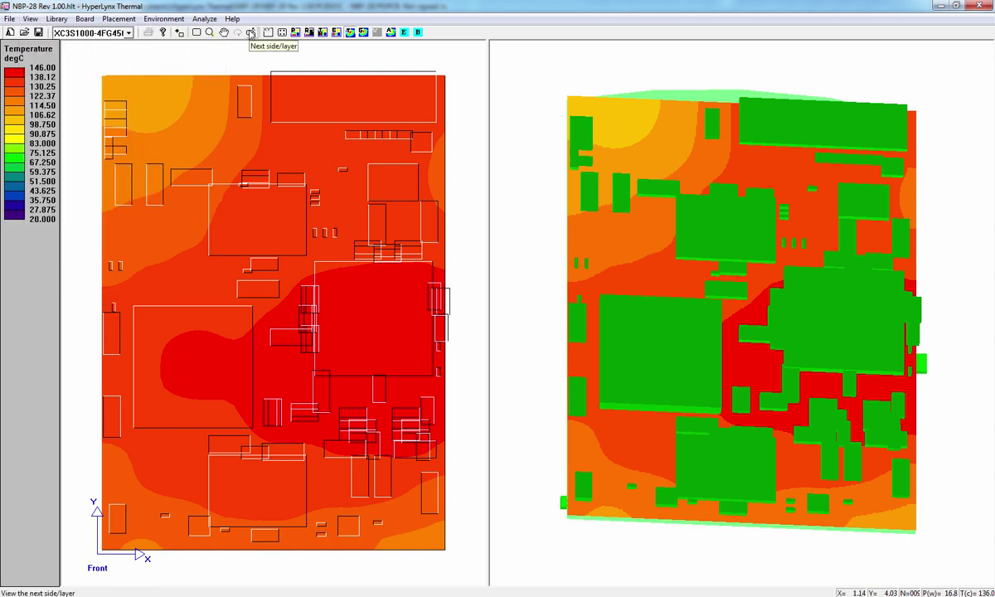
# Step the board view from the front side through layers 1, 2 and 3 to the back side
pyautogui.click(252, 34)
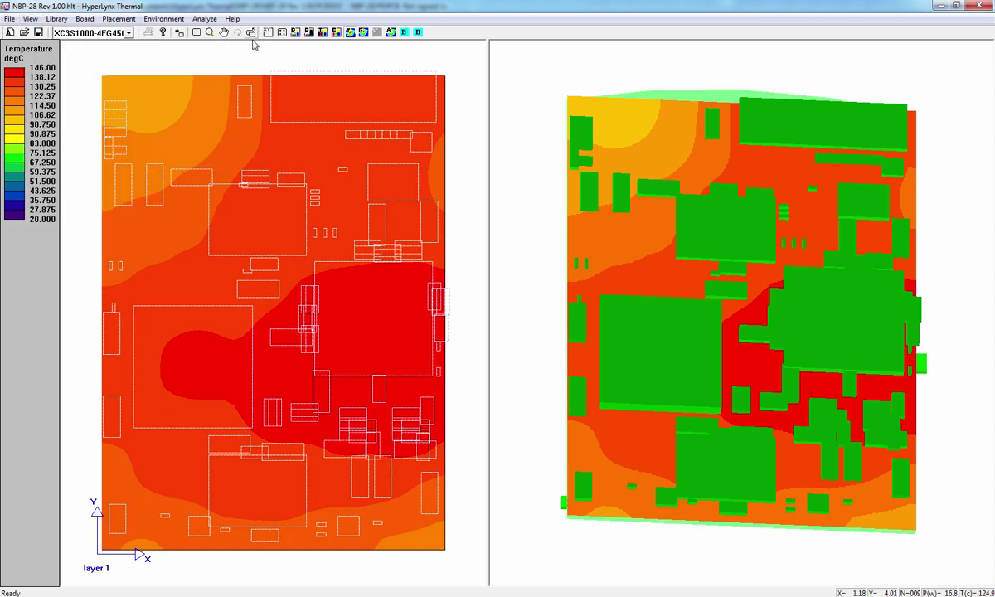
pyautogui.click(251, 33)
pyautogui.click(251, 34)
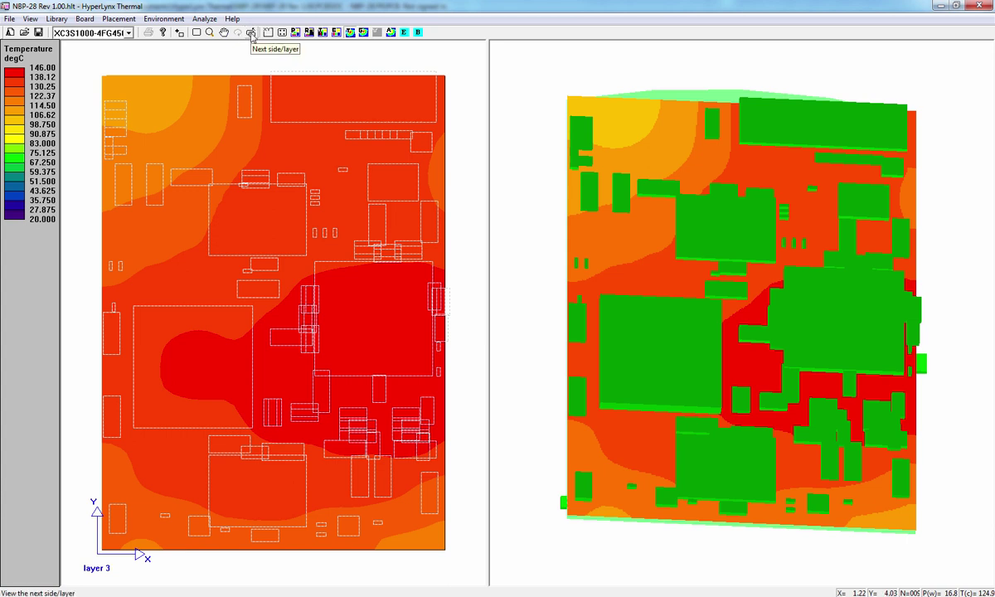
pyautogui.click(252, 34)
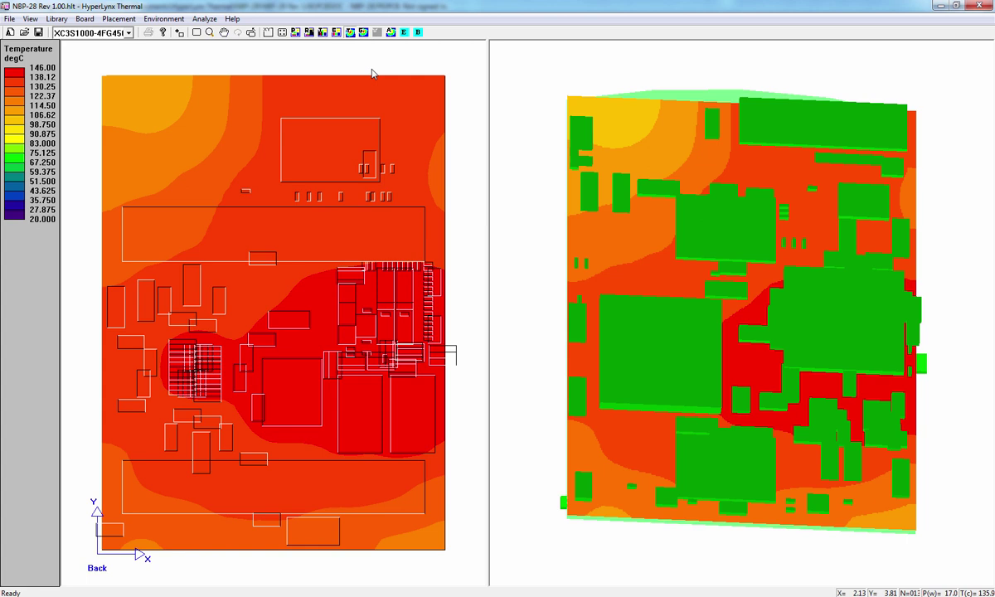
# Start a new, empty board project
pyautogui.click(9, 18)
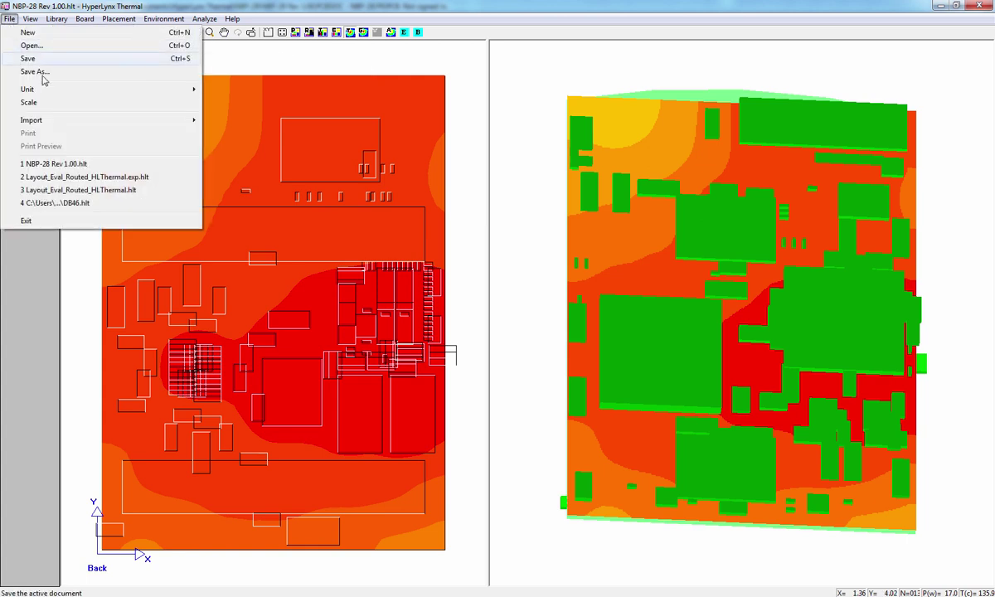
pyautogui.click(354, 60)
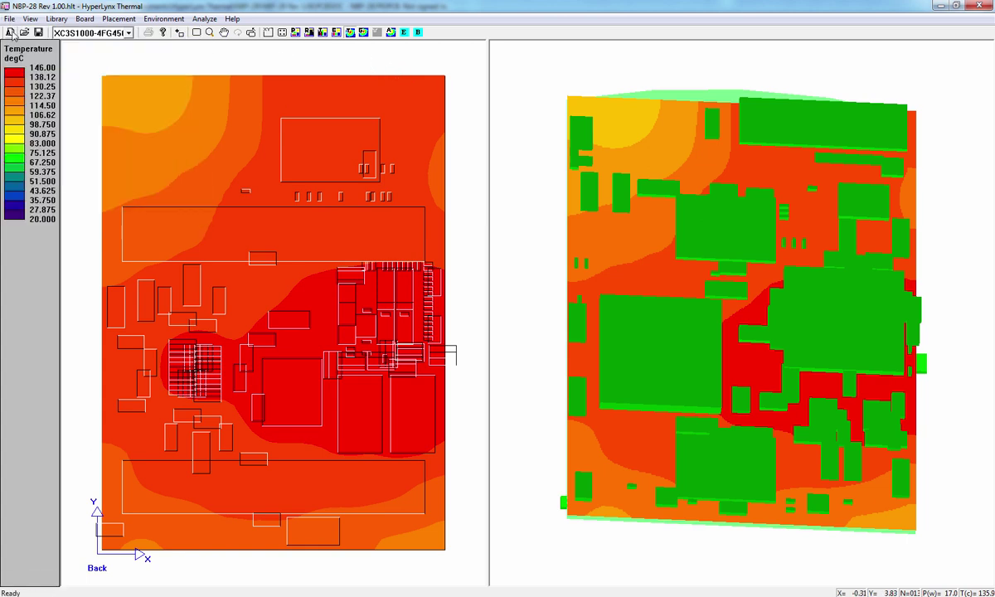
pyautogui.click(10, 32)
pyautogui.click(476, 311)
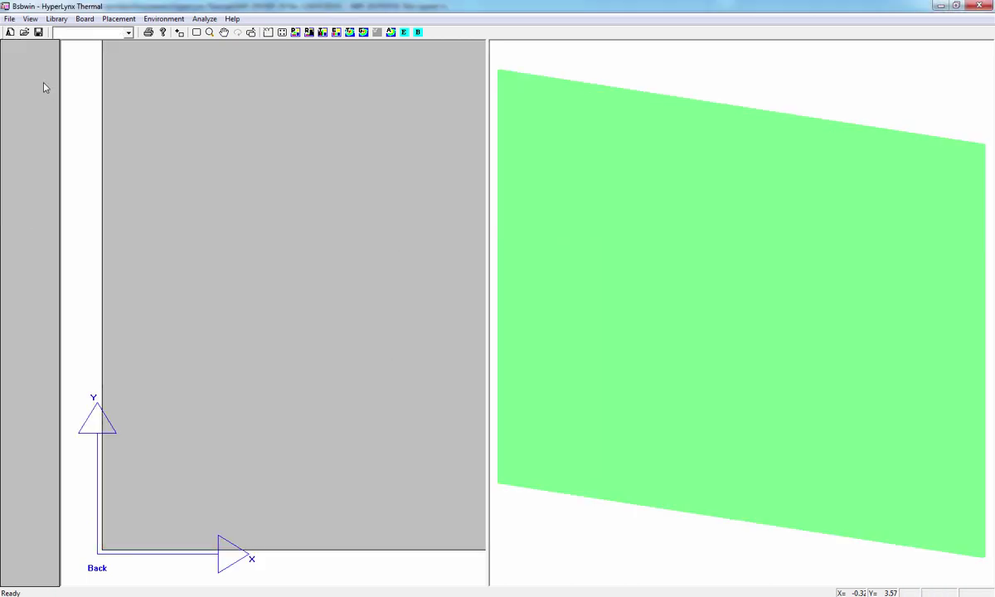
# Import the NBP-28 Rev 1.00 IDF board and library files together with NBP-28 Rev 1.00.HYP as the .HYP file
pyautogui.click(9, 18)
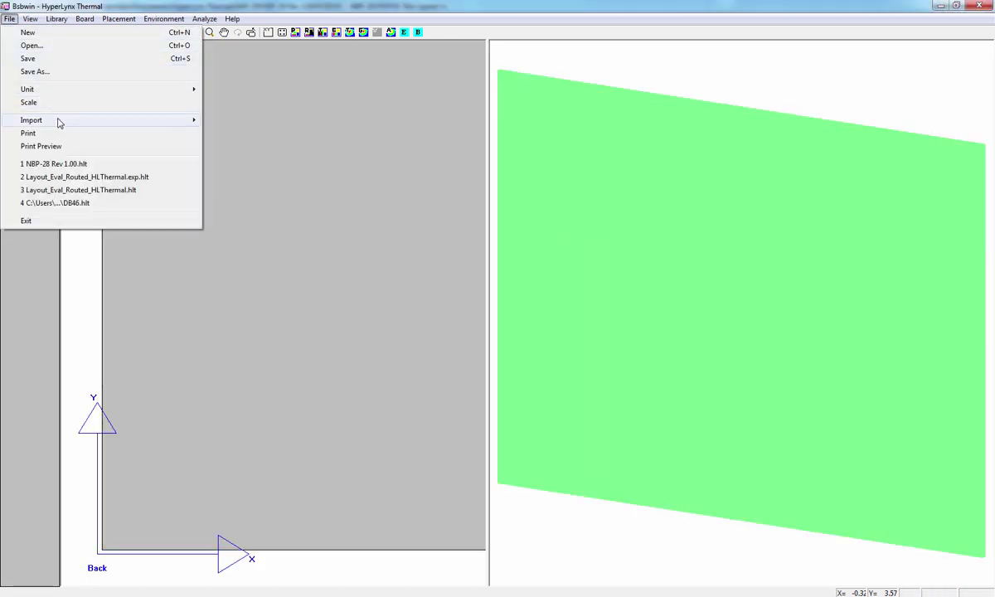
pyautogui.moveTo(59, 123)
pyautogui.click(233, 121)
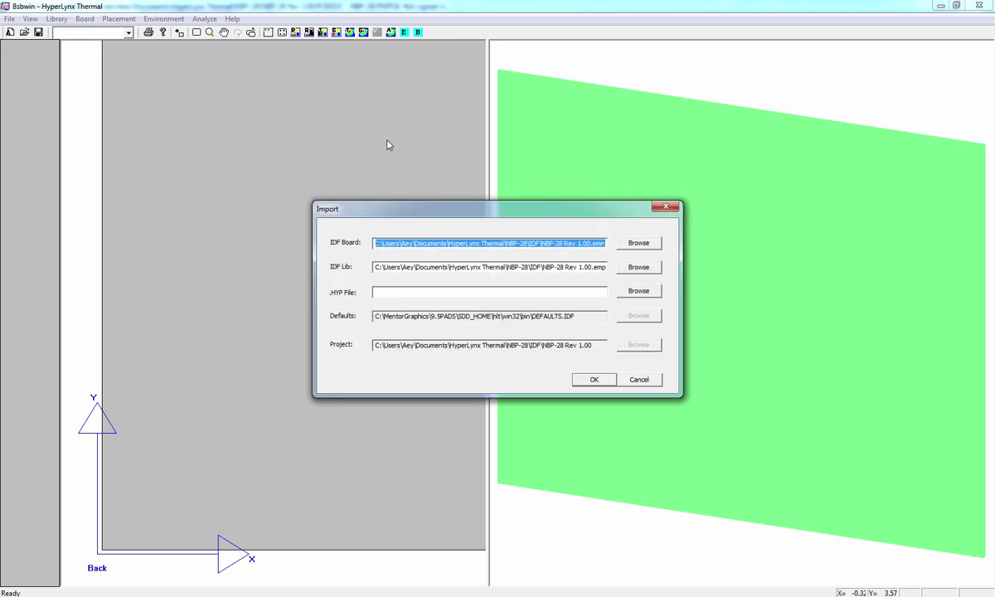
pyautogui.click(518, 243)
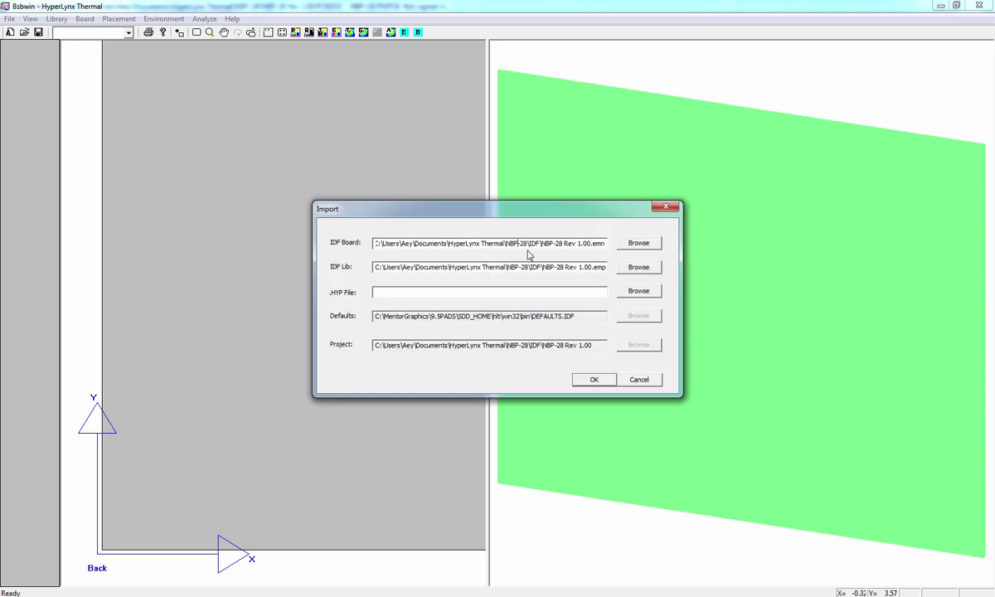
pyautogui.click(393, 243)
pyautogui.click(634, 291)
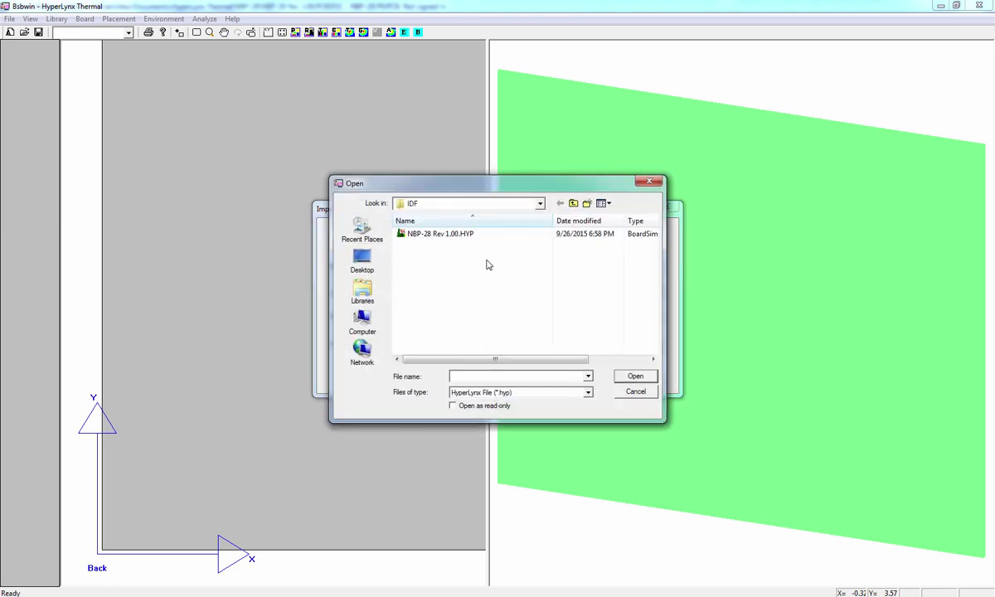
pyautogui.click(442, 236)
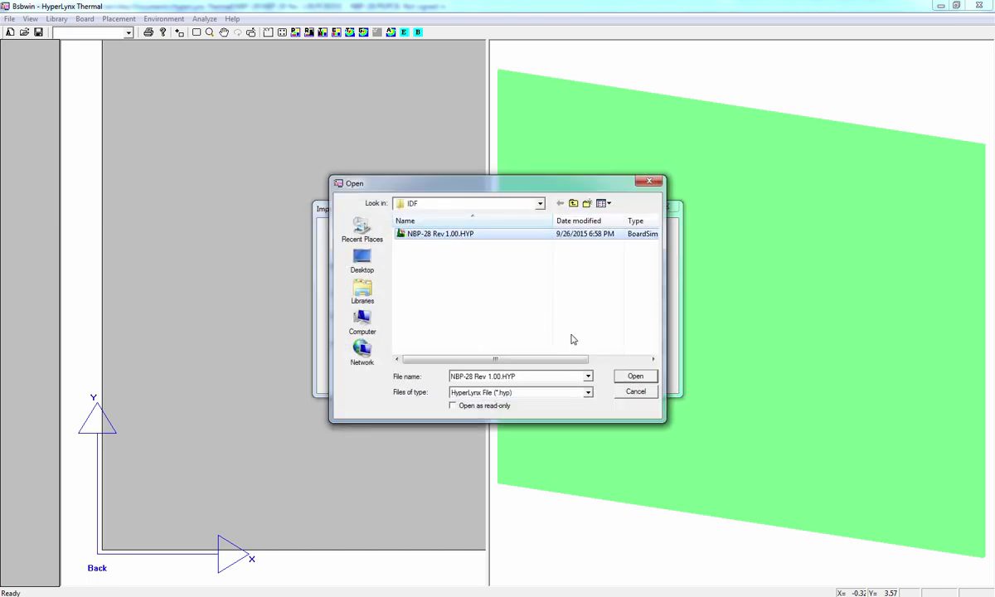
pyautogui.press('Return')
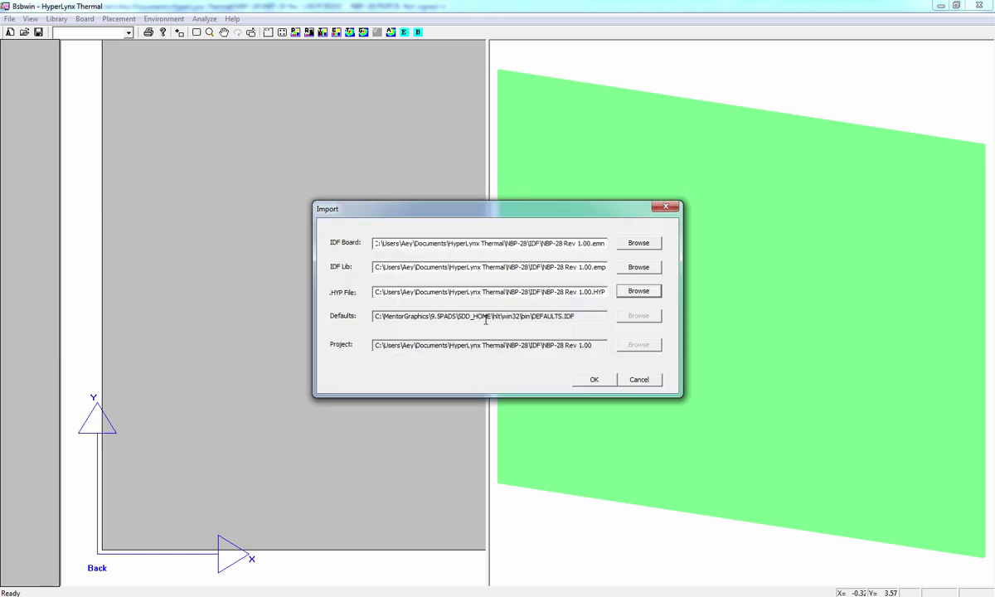
pyautogui.click(590, 379)
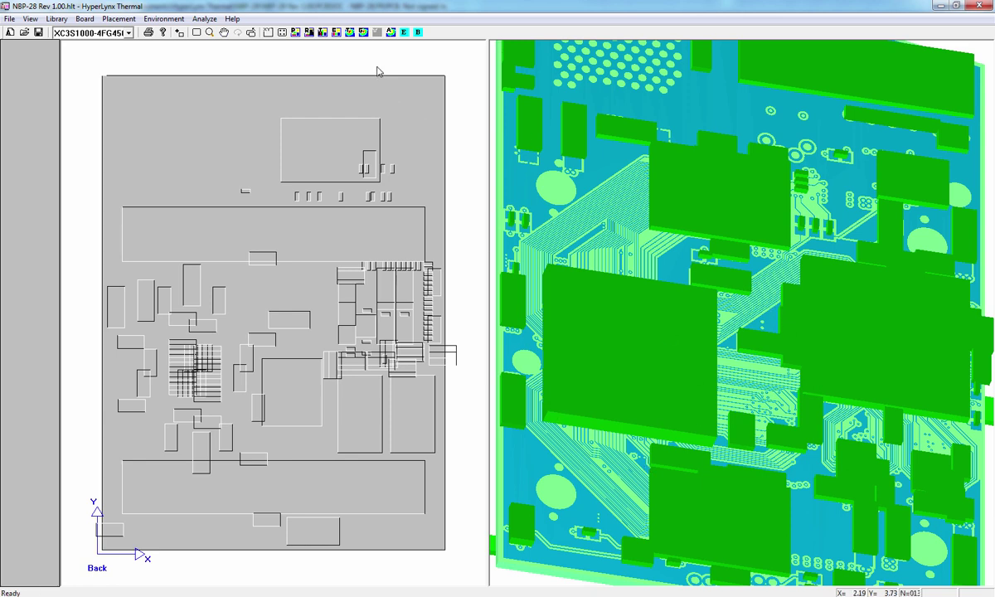
# Inspect the components and traces on both sides of the 3D board and run the thermal analysis
pyautogui.click(595, 216)
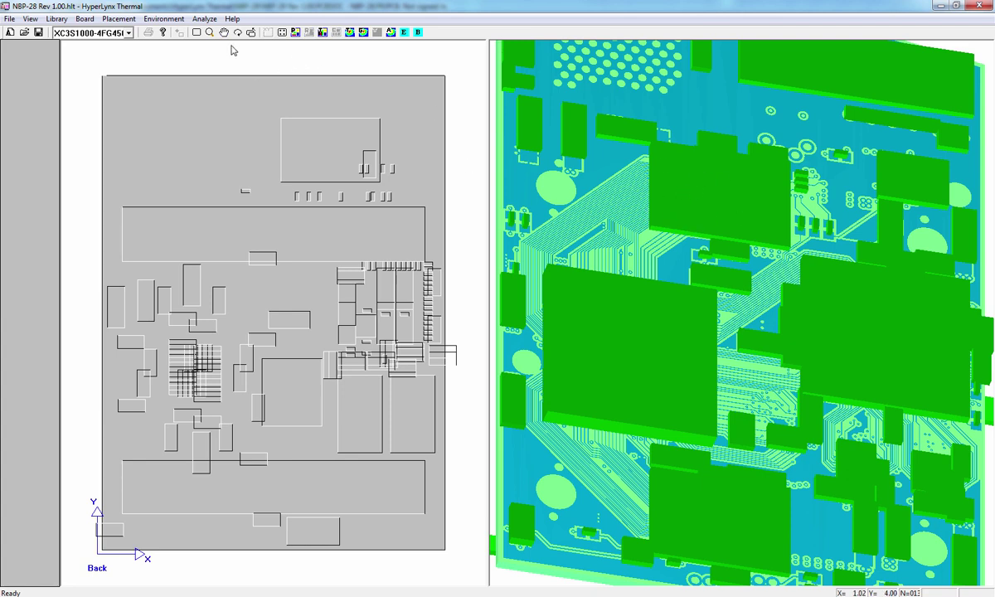
pyautogui.rightClick(660, 213)
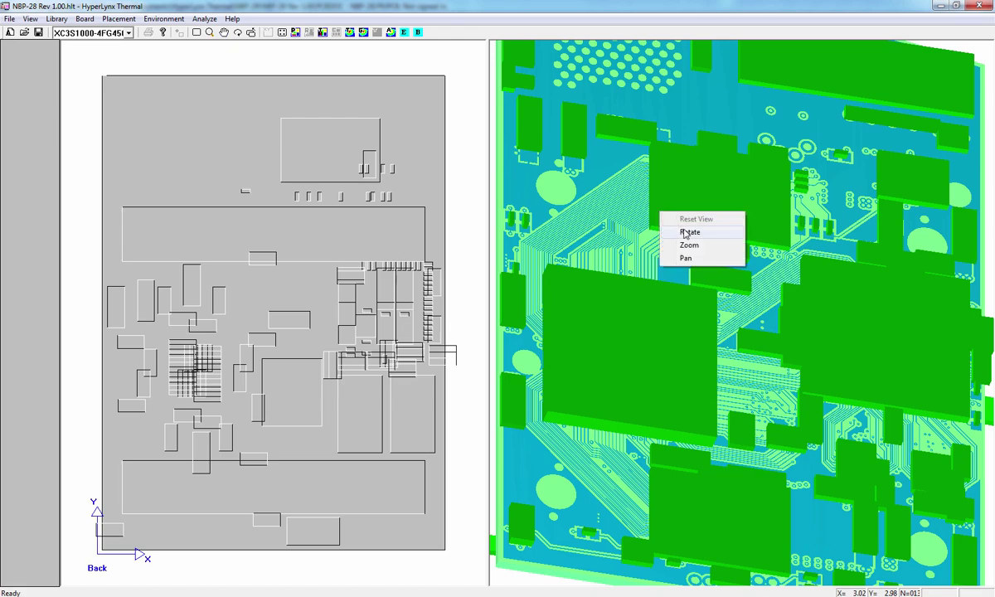
pyautogui.click(689, 233)
pyautogui.moveTo(695, 280); pyautogui.dragTo(945, 249)
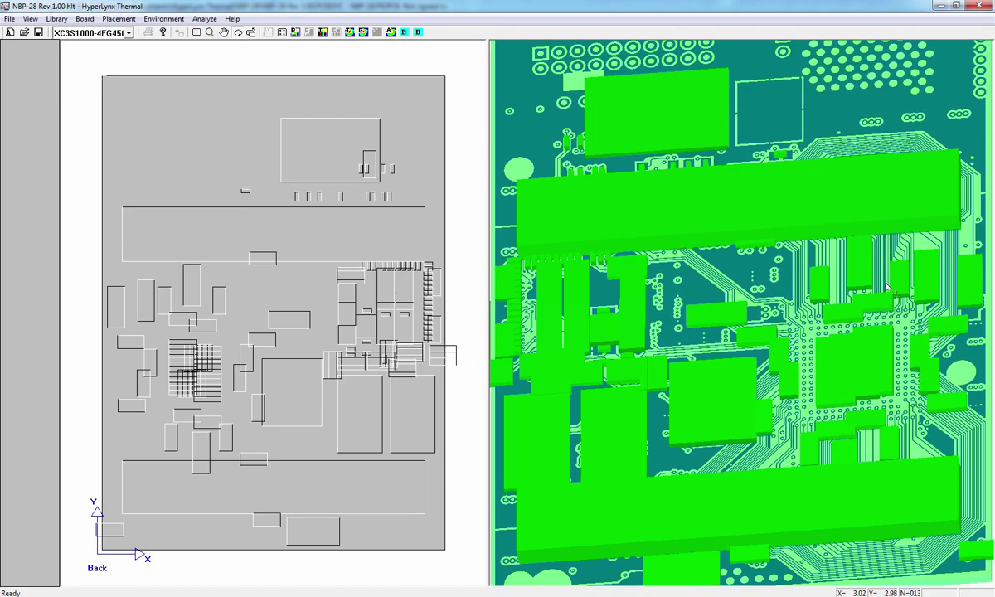
pyautogui.moveTo(845, 306); pyautogui.dragTo(649, 310)
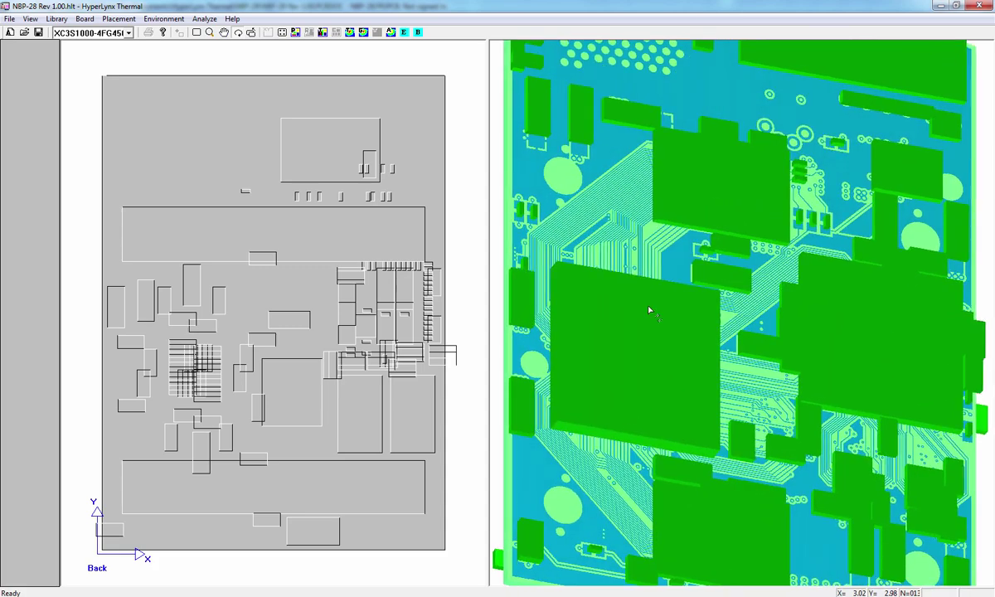
pyautogui.moveTo(754, 292); pyautogui.dragTo(695, 270)
pyautogui.moveTo(760, 347); pyautogui.dragTo(790, 359)
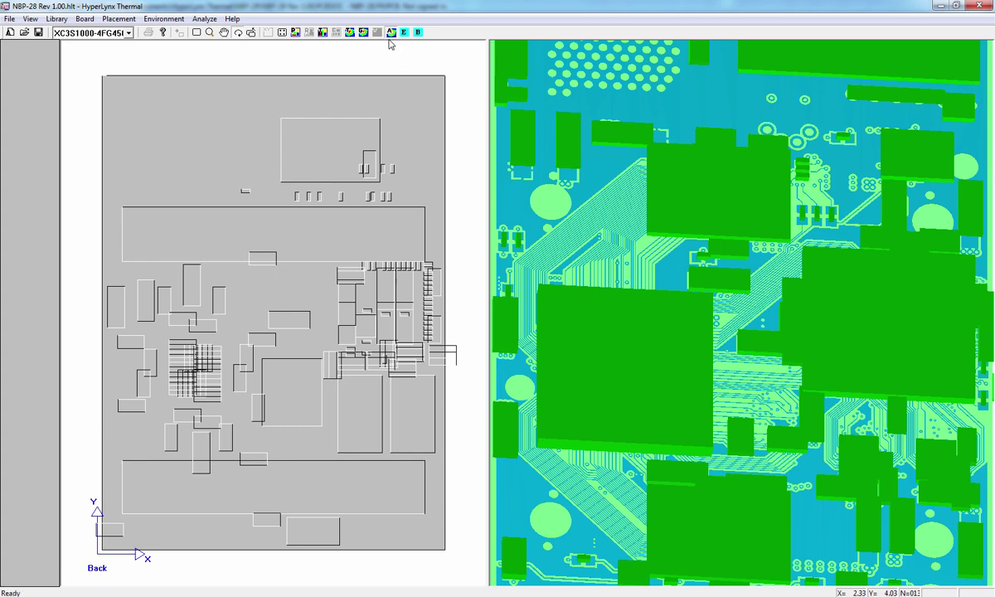
pyautogui.click(391, 32)
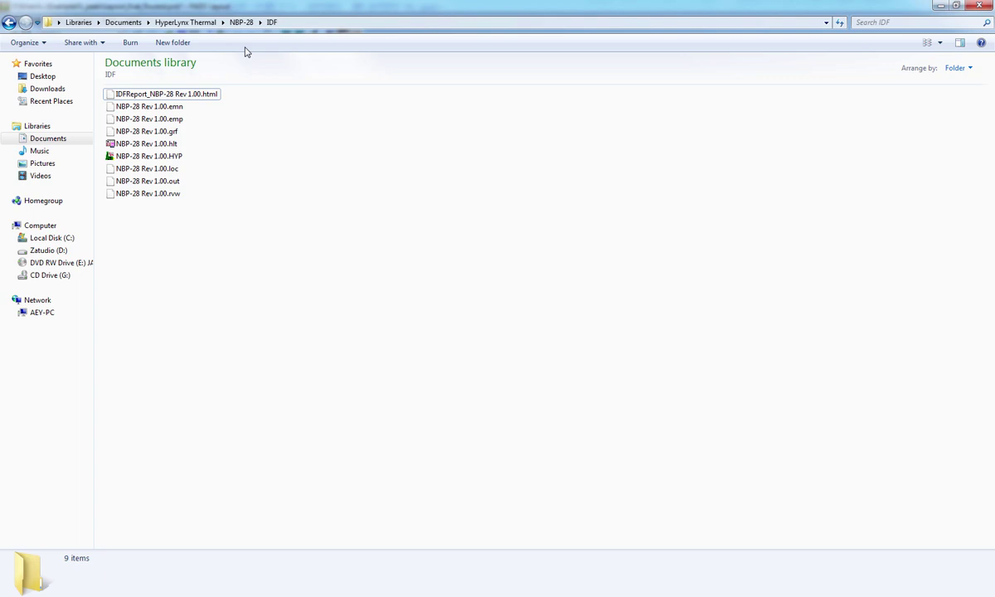
# Switch to the file explorer and examine the .emn, .emp and .hyp files in Example01_pads > Layout_Eval_Routed_PCB
pyautogui.click(203, 23)
pyautogui.doubleClick(149, 95)
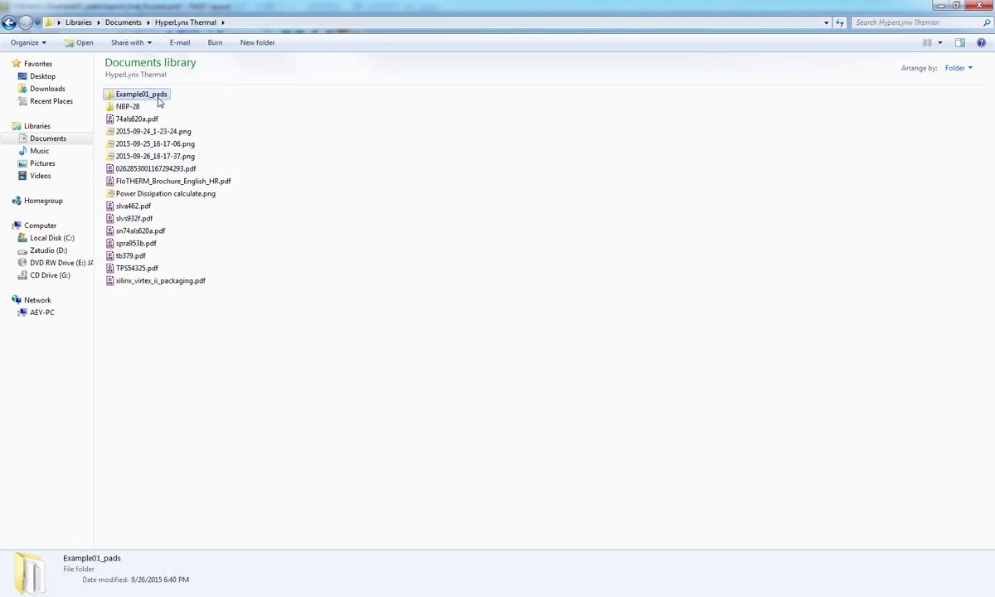
pyautogui.doubleClick(182, 96)
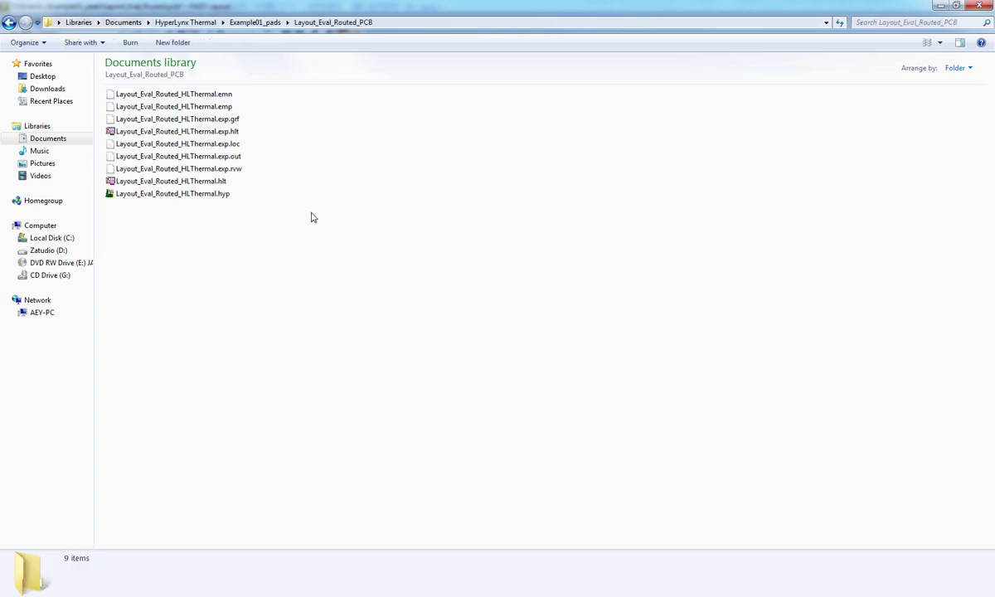
pyautogui.click(202, 196)
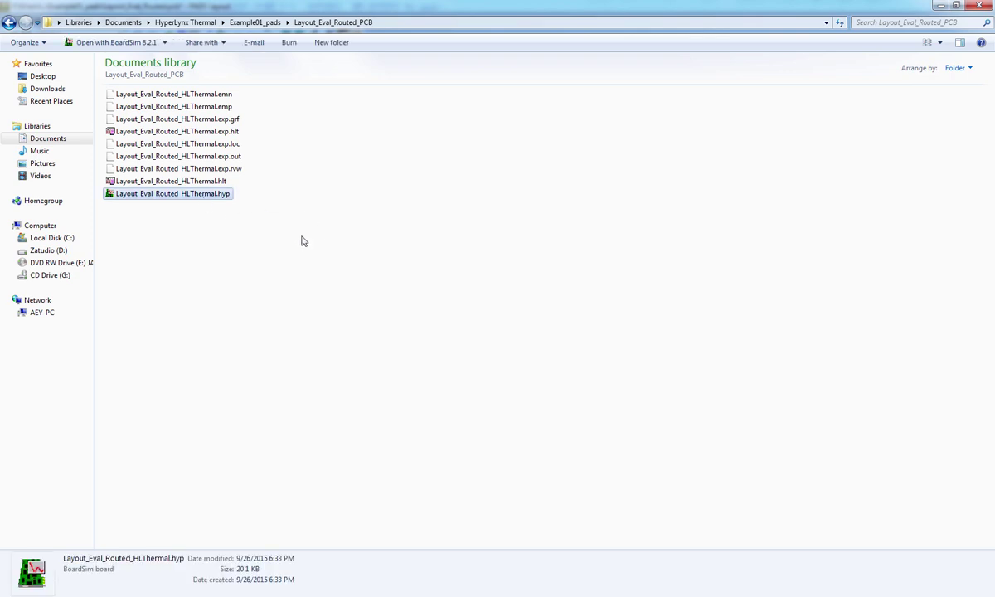
pyautogui.moveTo(257, 102); pyautogui.dragTo(191, 92)
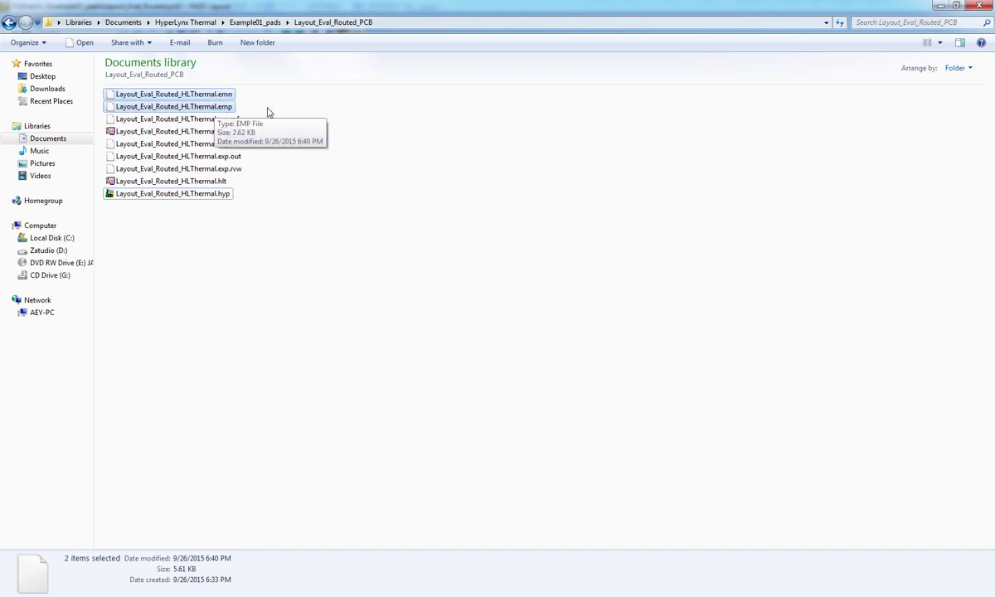
pyautogui.click(362, 170)
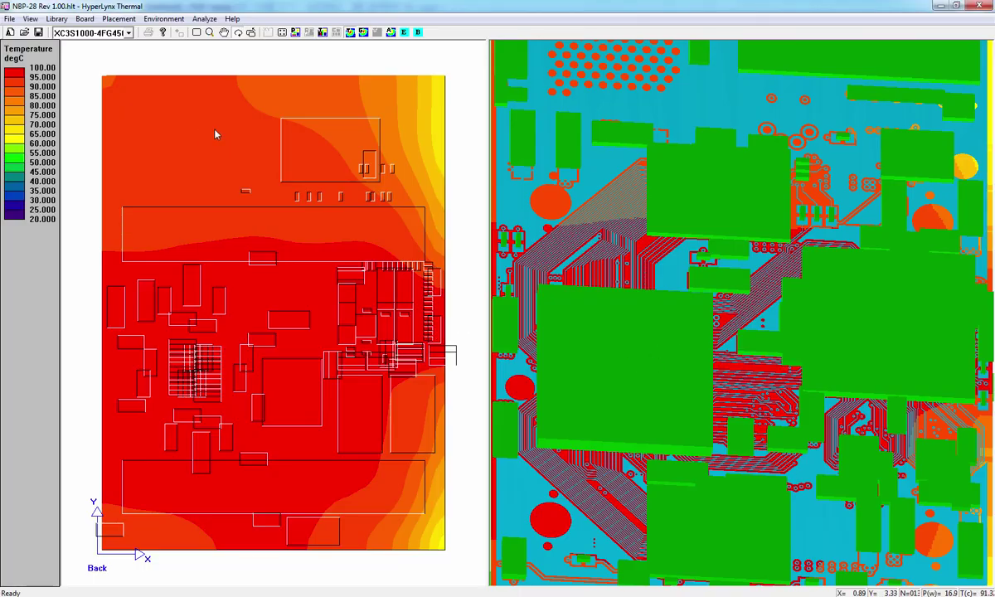
# Back in HyperLynx Thermal, check which sides and named layers the board temperature map can be viewed on
pyautogui.click(128, 32)
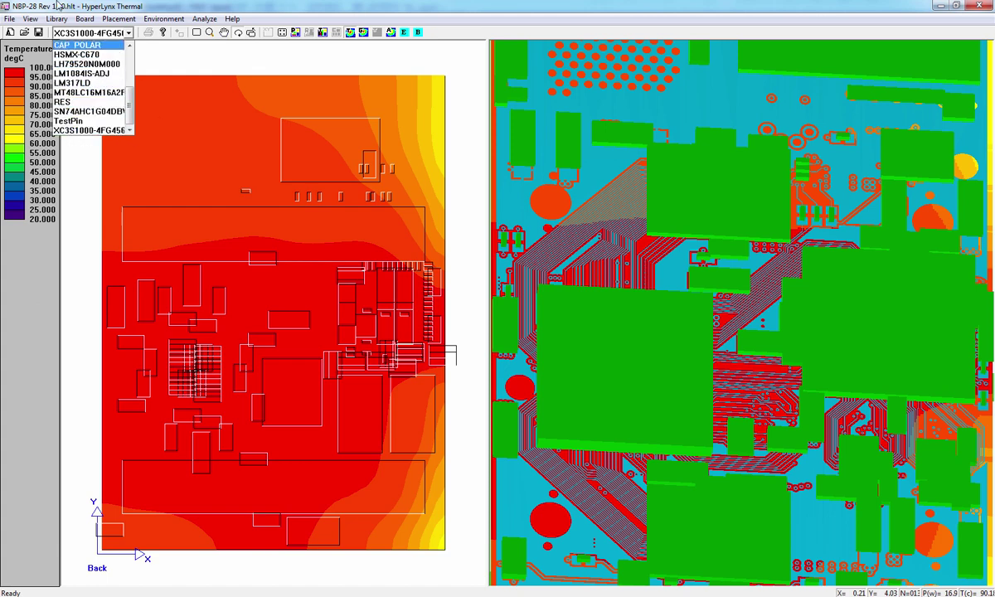
pyautogui.click(57, 4)
pyautogui.click(30, 19)
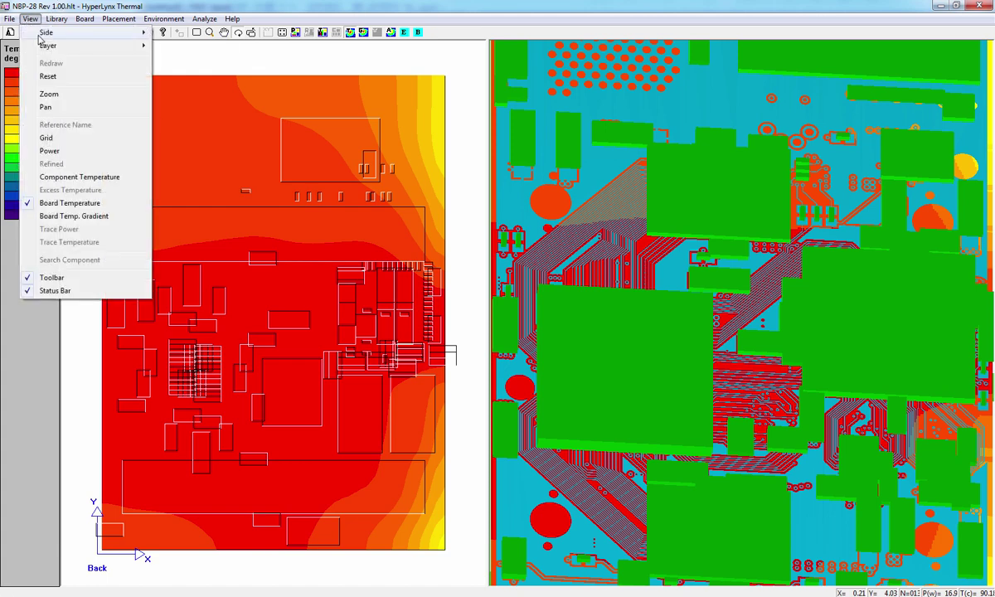
pyautogui.moveTo(39, 38)
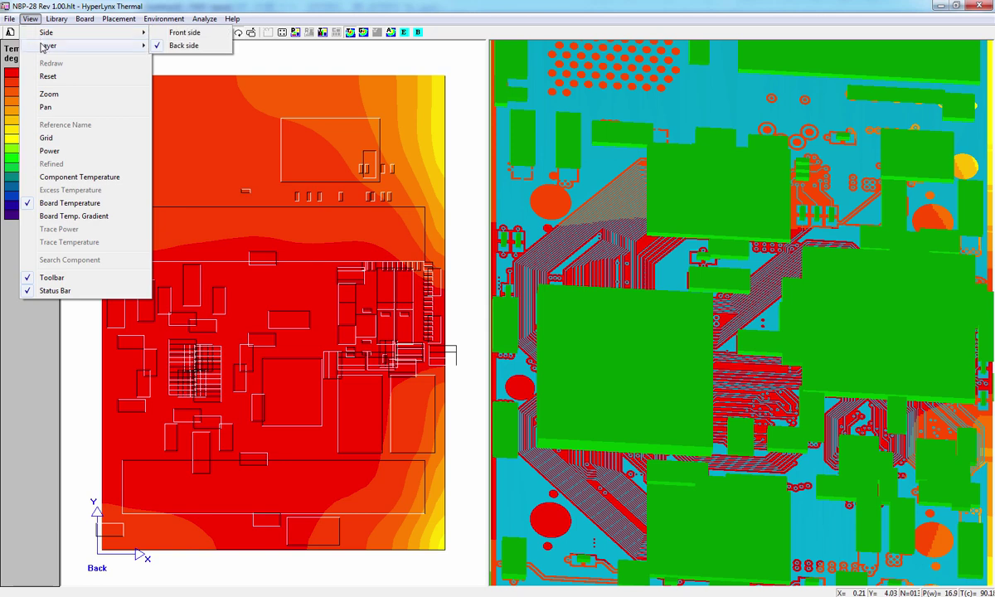
pyautogui.click(268, 66)
pyautogui.click(31, 19)
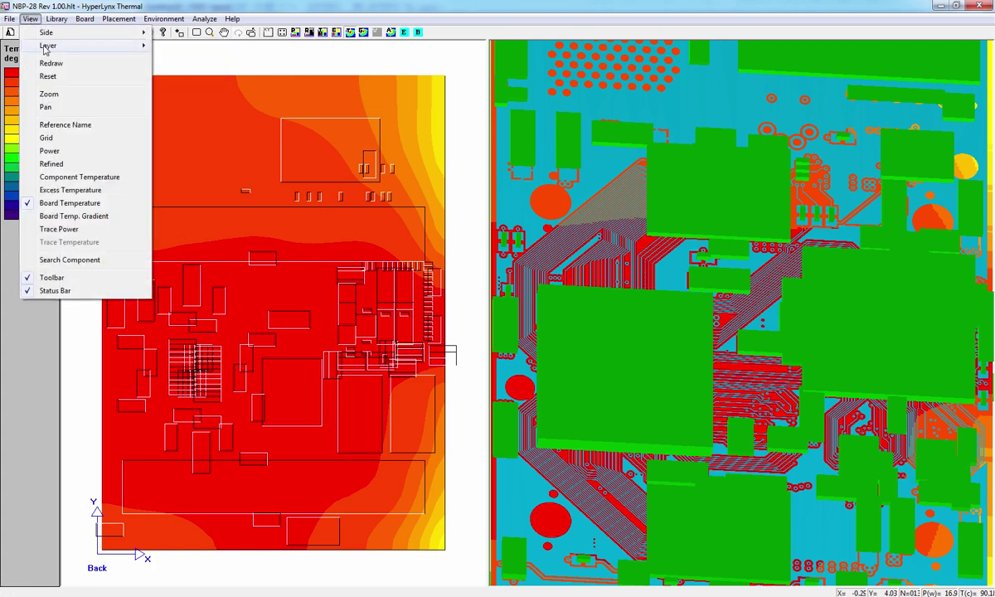
pyautogui.moveTo(46, 47)
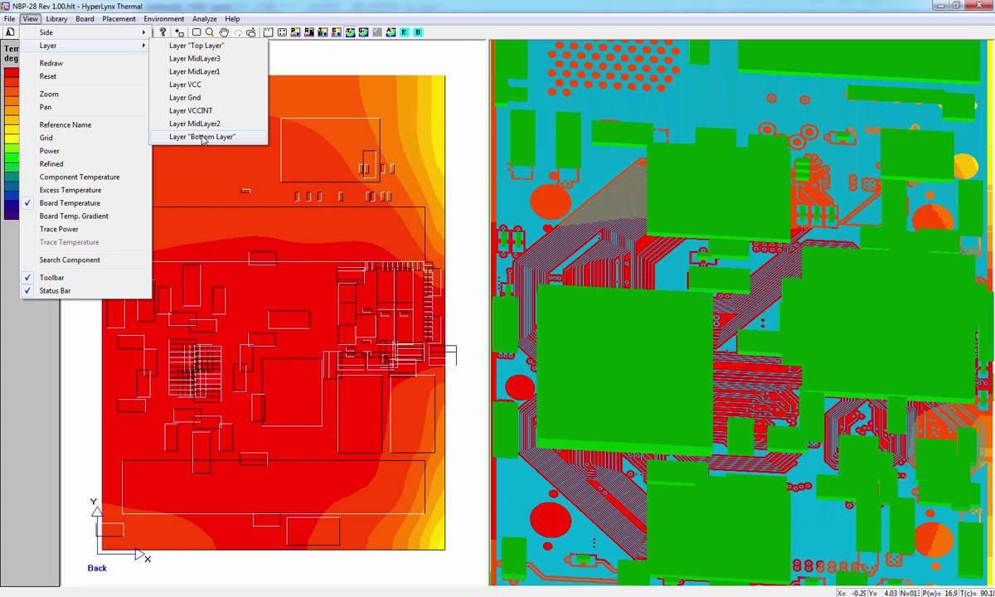
pyautogui.click(300, 66)
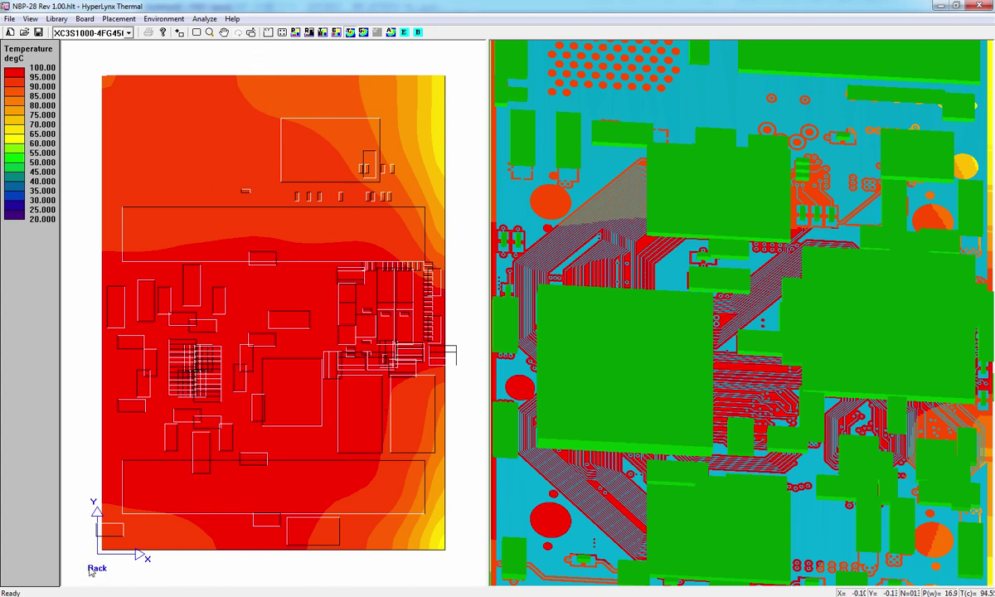
# Step the temperature map from the front side through Top Layer, MidLayer3, MidLayer1, VCC, Gnd, VCCINT and MidLayer2 to Bottom Layer
pyautogui.click(252, 34)
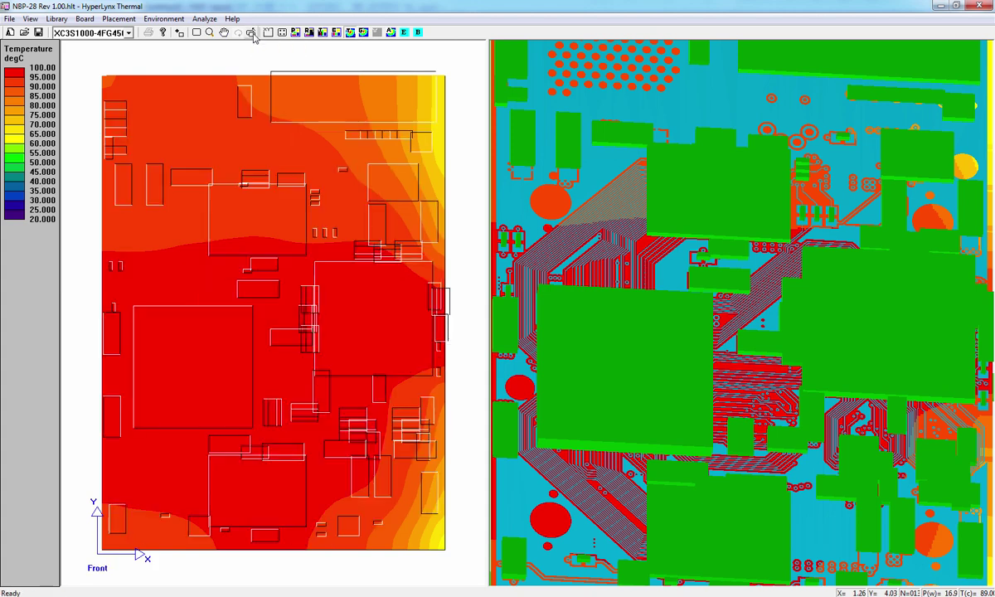
pyautogui.click(252, 34)
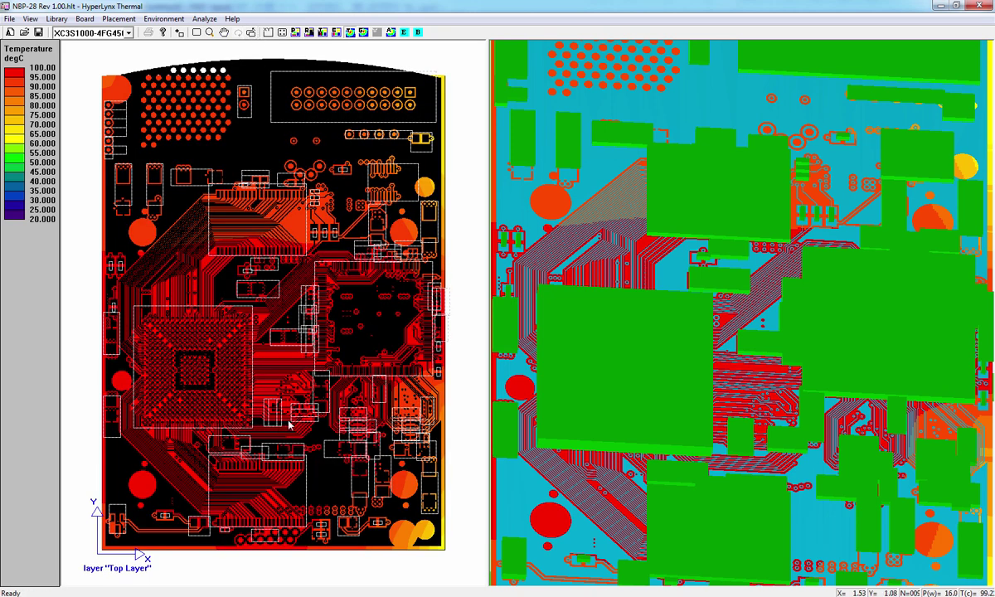
pyautogui.click(252, 34)
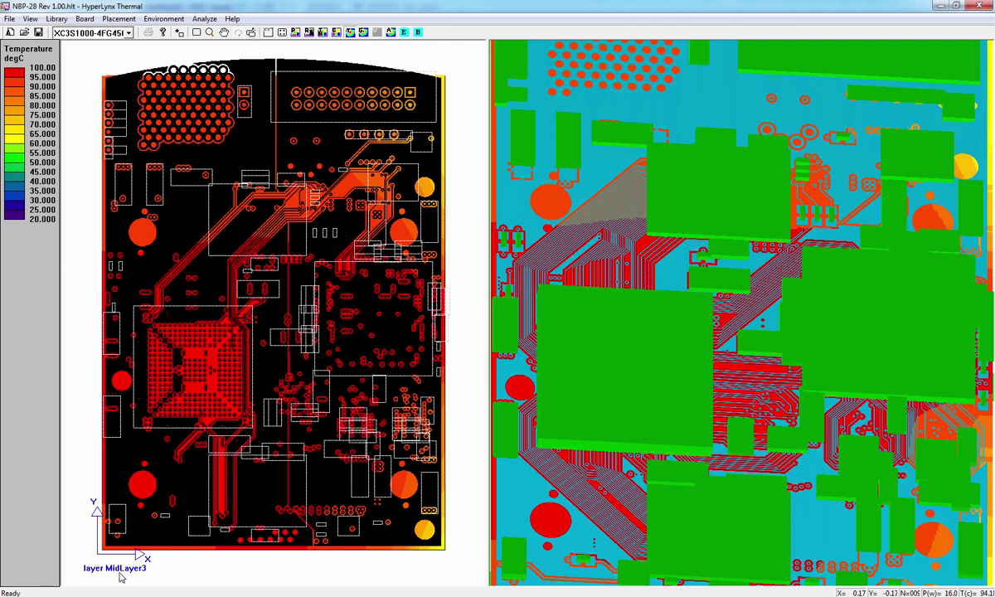
pyautogui.click(238, 33)
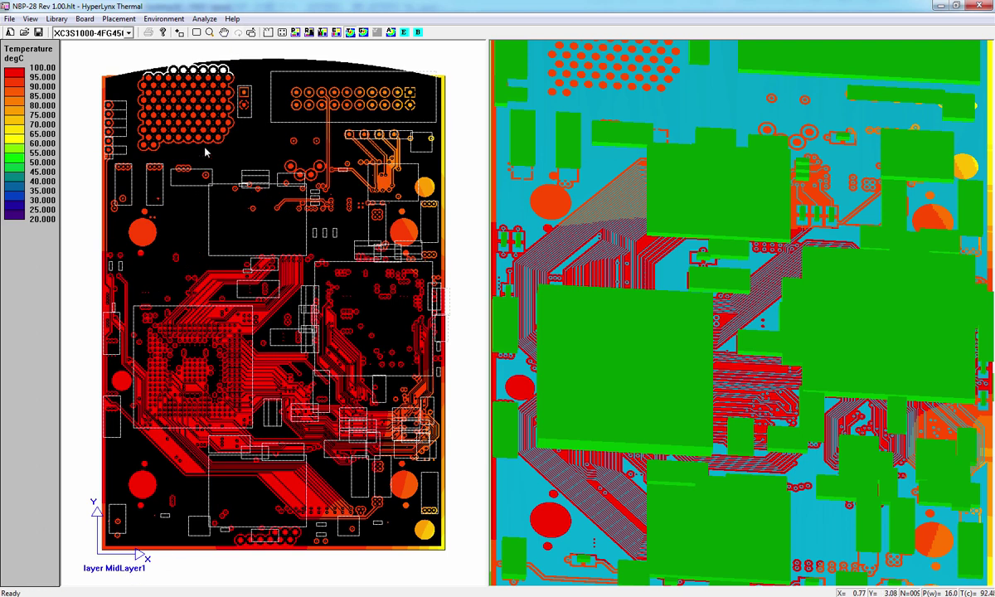
pyautogui.click(238, 33)
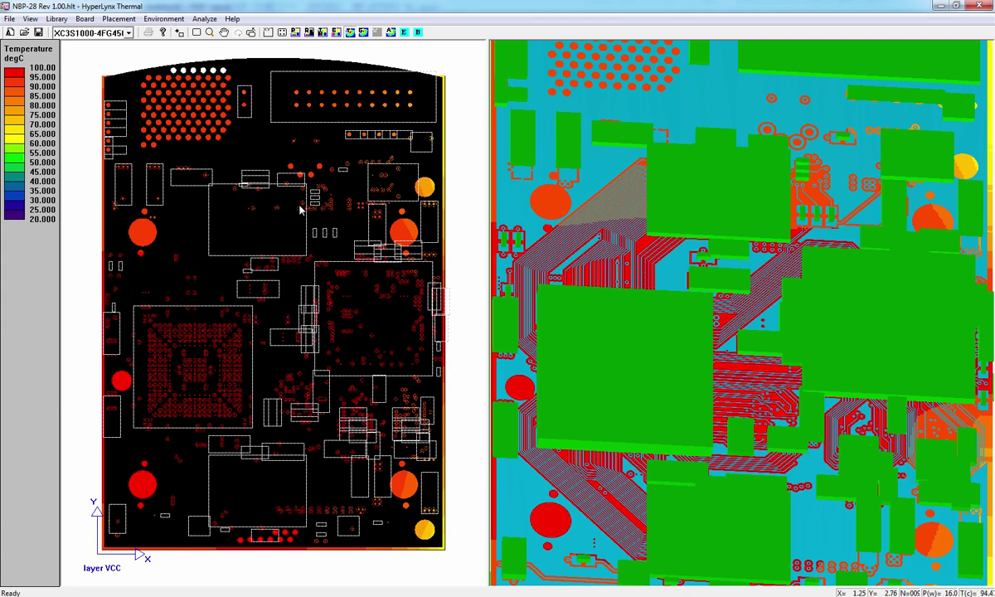
pyautogui.click(237, 32)
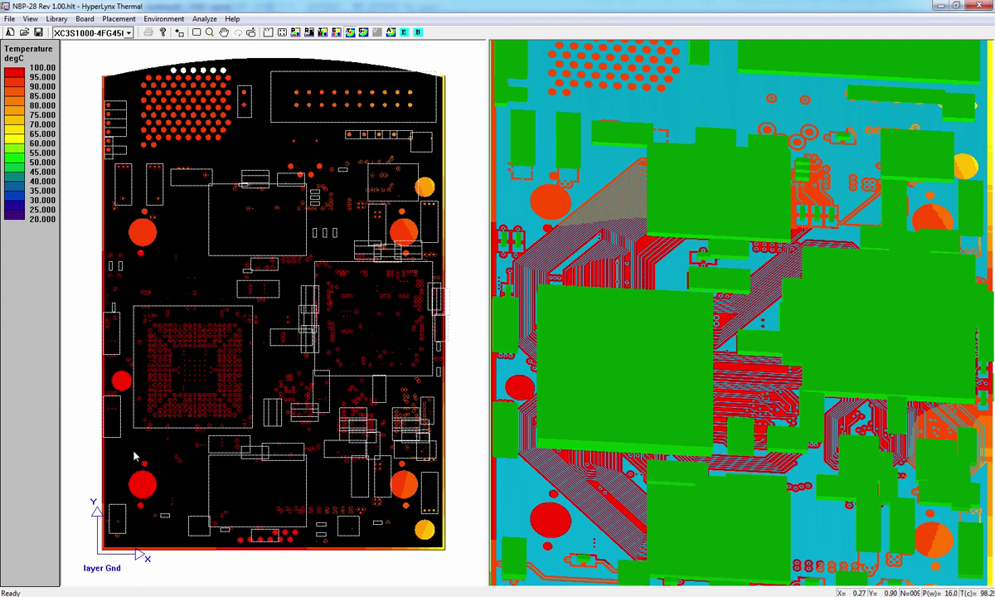
pyautogui.click(237, 33)
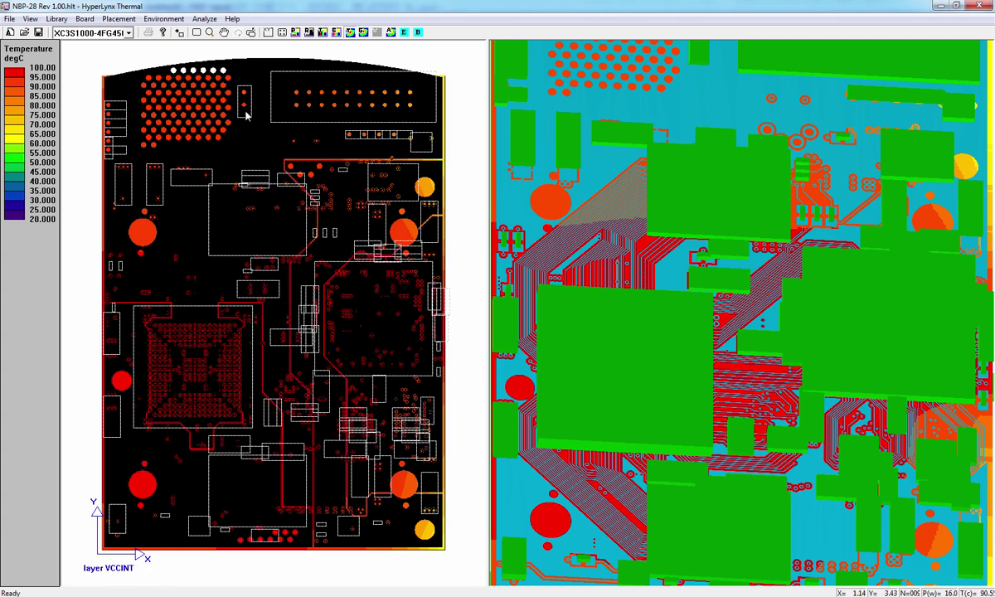
pyautogui.click(237, 32)
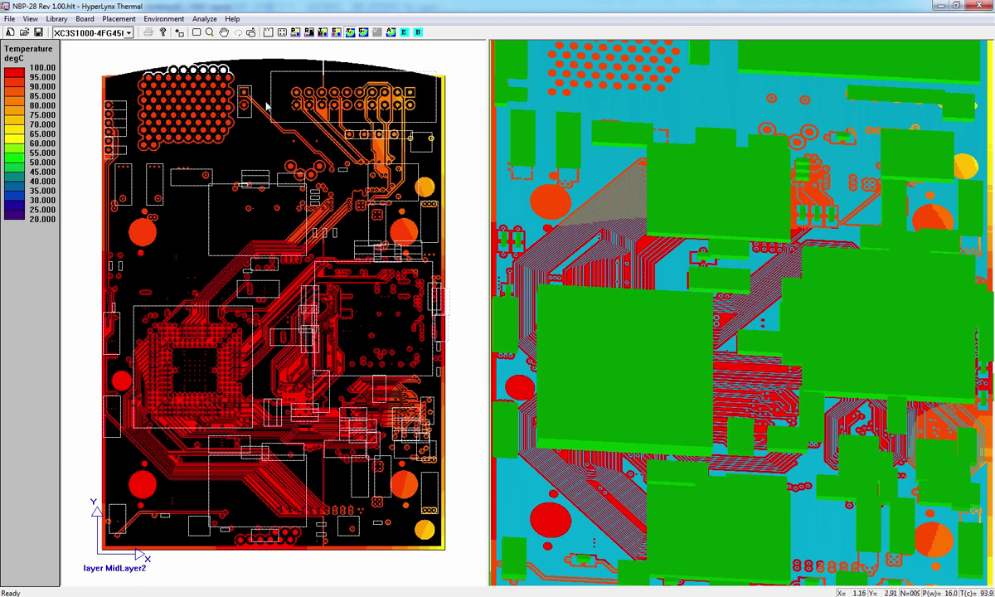
pyautogui.click(237, 33)
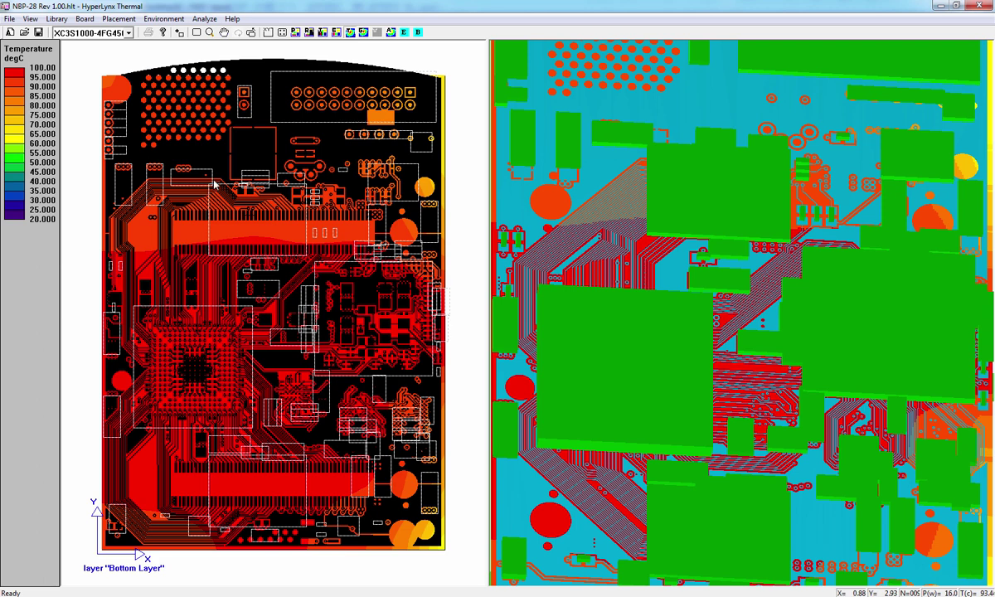
# Review the layer list and the front and back side options for the temperature map again
pyautogui.click(30, 20)
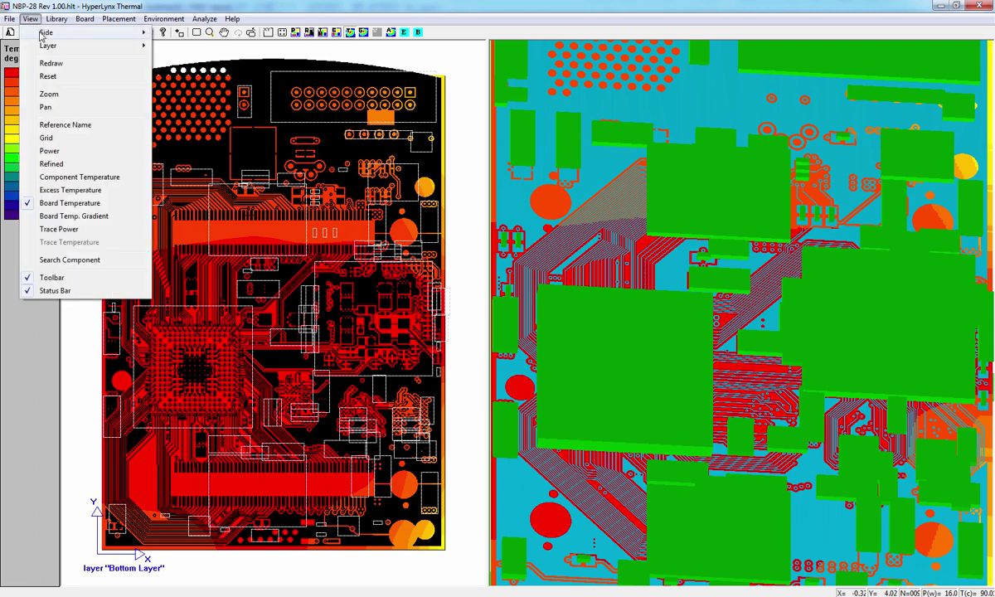
pyautogui.moveTo(58, 45)
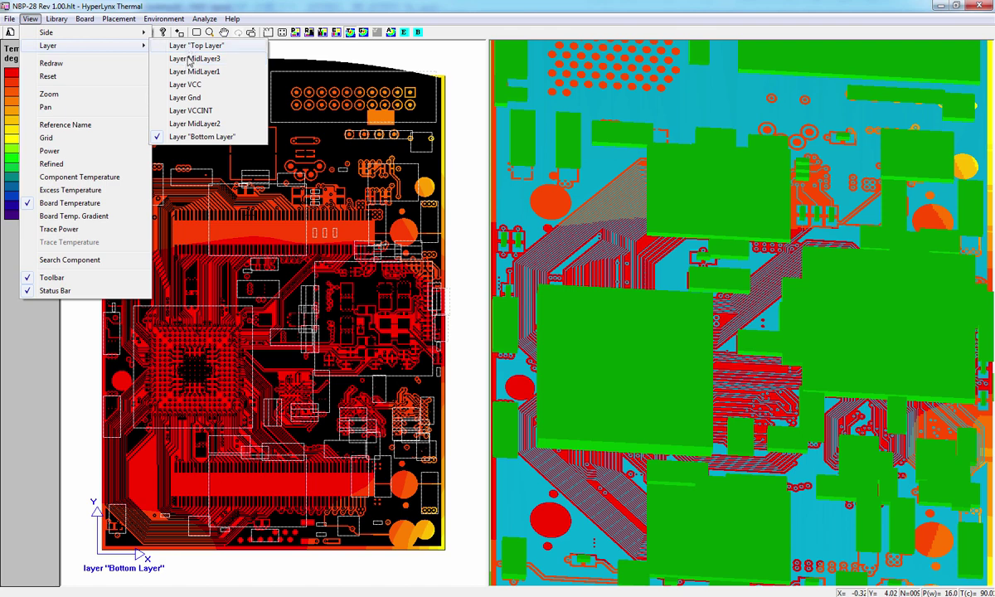
pyautogui.moveTo(99, 35)
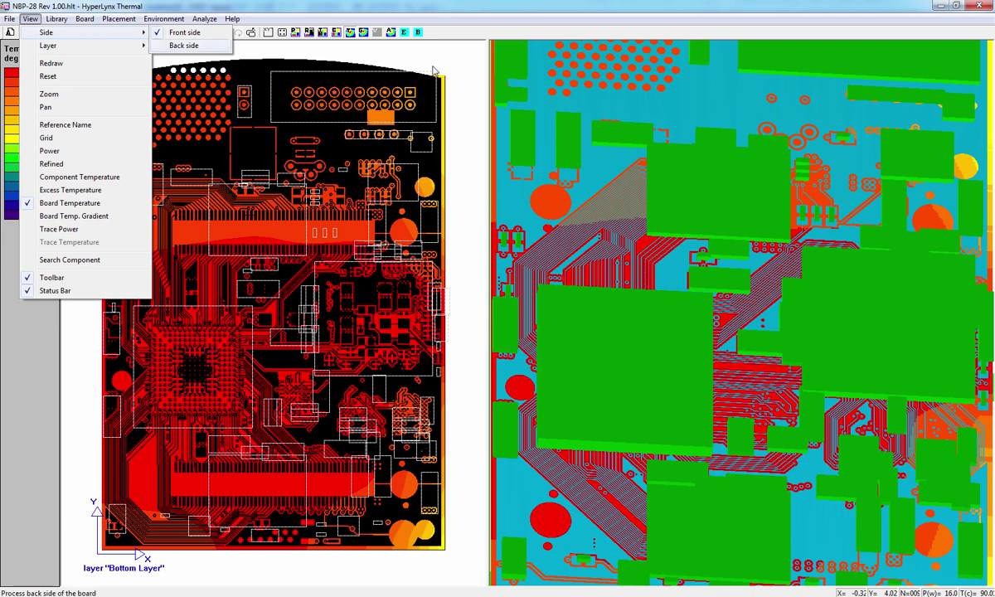
pyautogui.click(461, 70)
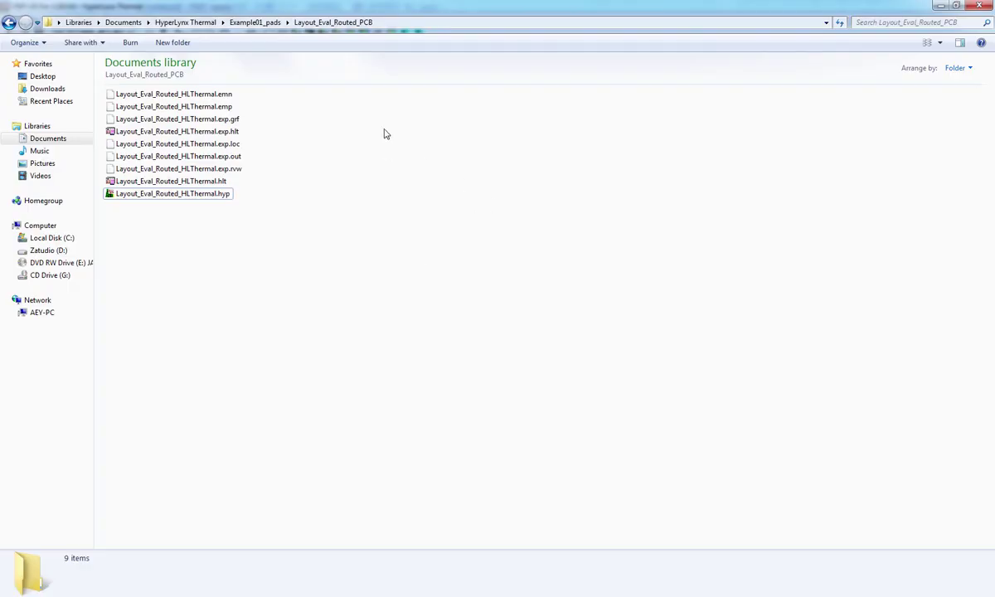
# Switch to the file explorer and open NBP-28 Rev 1.00.hlt from the IDF folder of the NBP-28 project
pyautogui.click(190, 23)
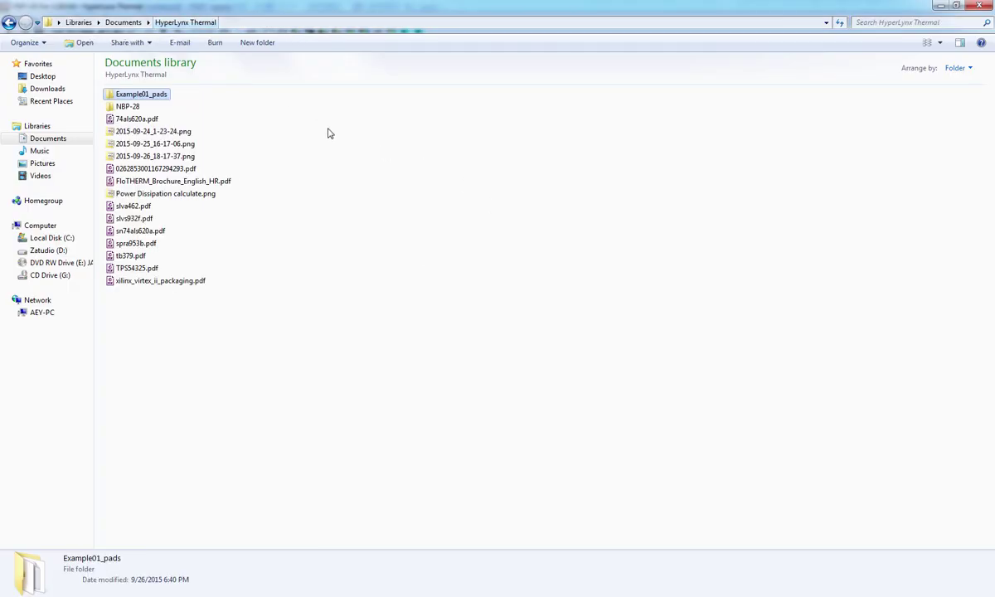
pyautogui.doubleClick(127, 106)
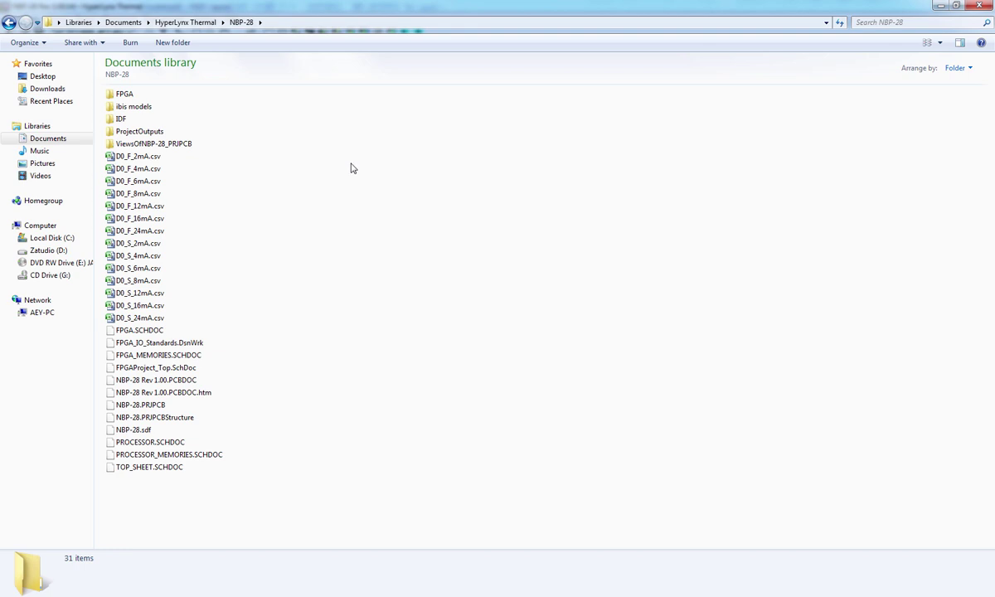
pyautogui.doubleClick(123, 119)
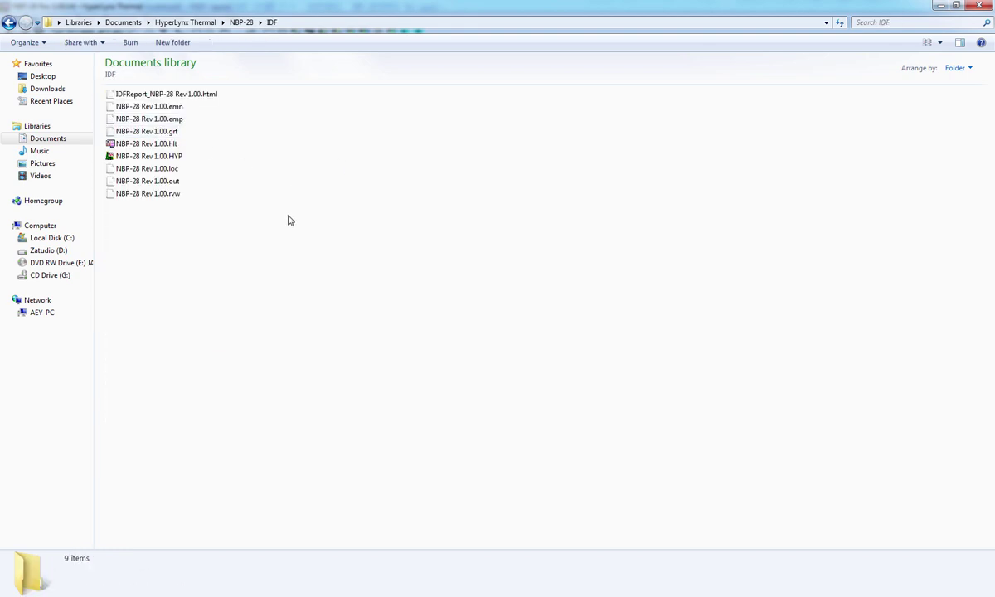
pyautogui.doubleClick(141, 145)
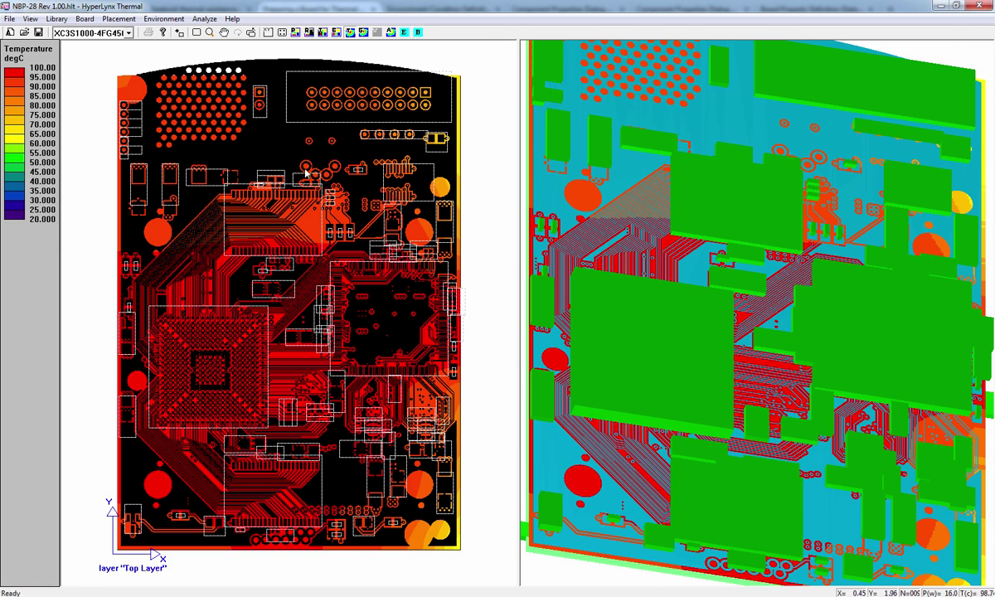
# Open the board property definition and examine the maximum board length and width
pyautogui.doubleClick(276, 270)
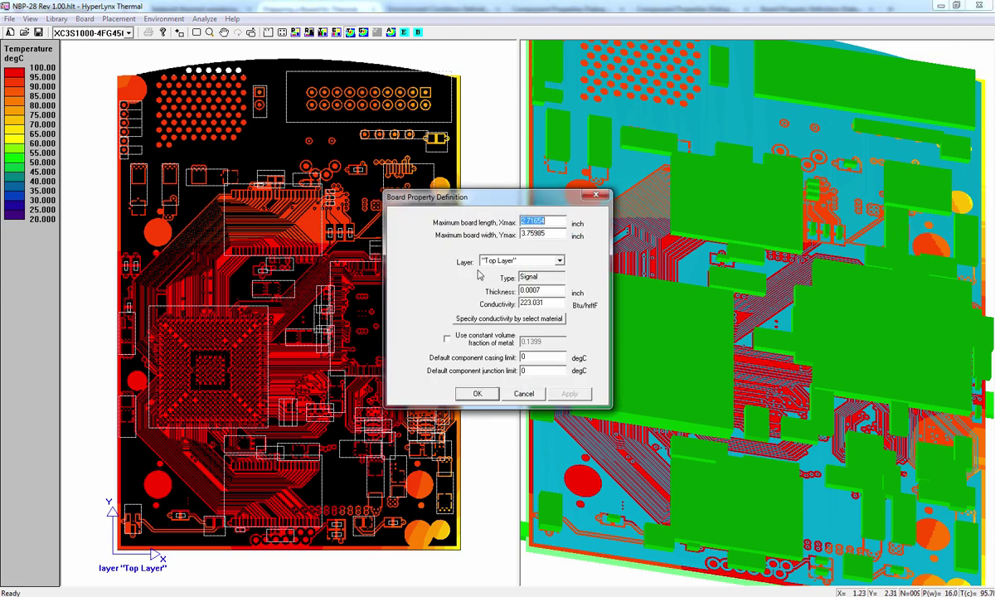
pyautogui.click(476, 393)
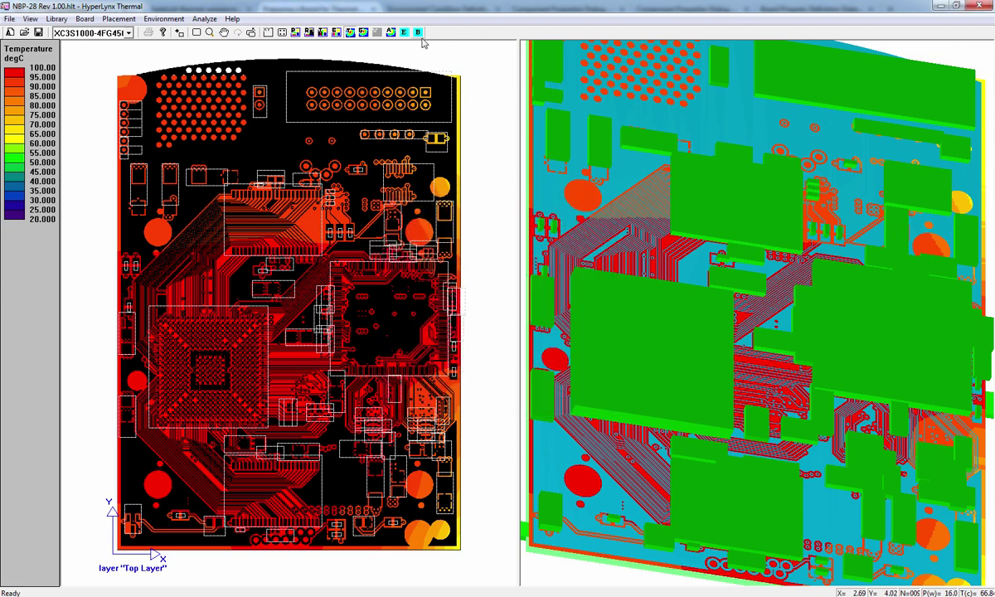
pyautogui.click(393, 34)
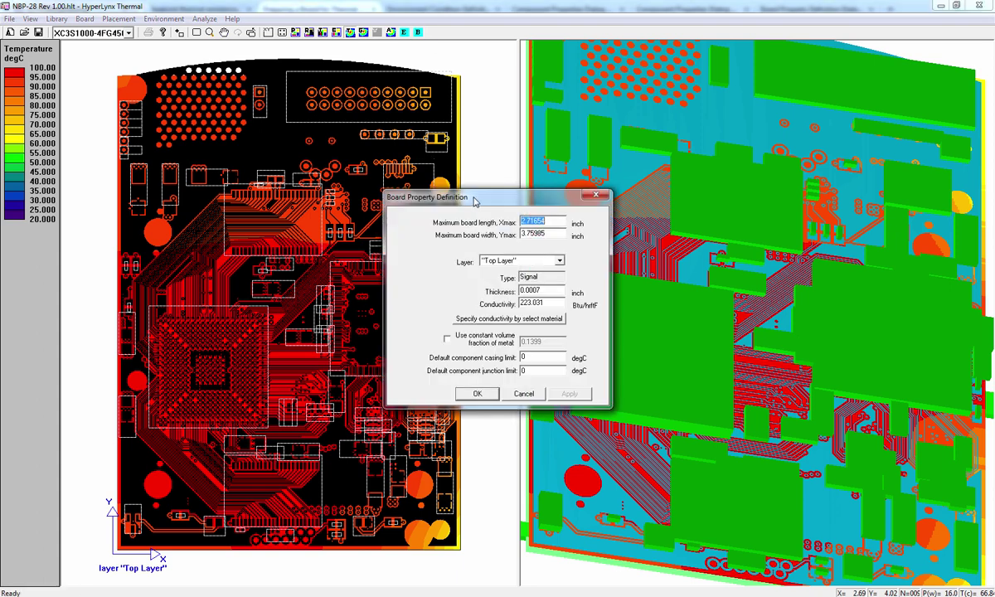
pyautogui.moveTo(475, 200); pyautogui.dragTo(306, 189)
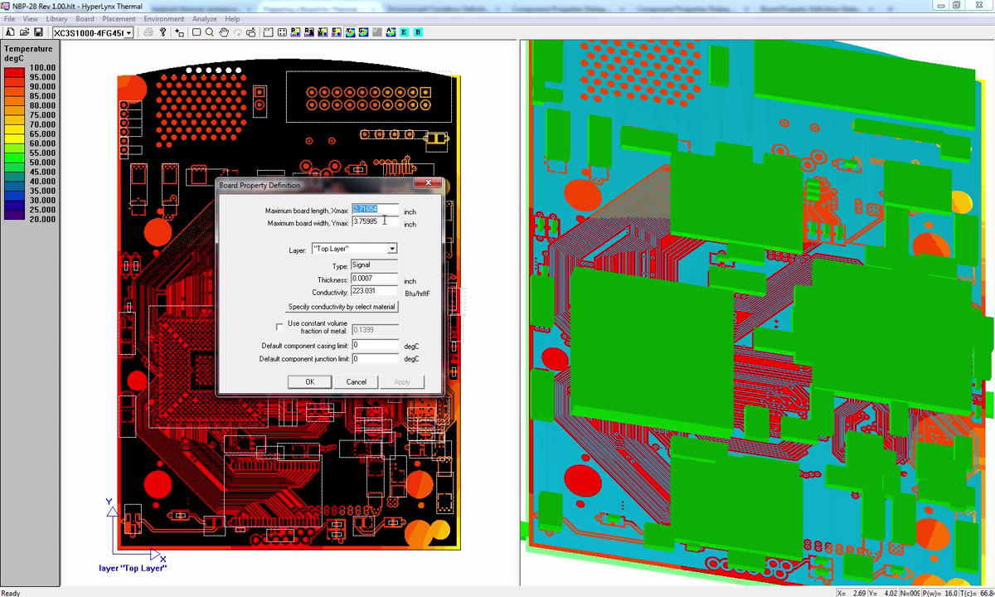
pyautogui.press('Tab')
pyautogui.hotkey('shift', 'Tab')
pyautogui.press('Tab')
# Browse the full list of signal, plane and dielectric layers in the board properties, keeping "Top Layer" selected
pyautogui.click(393, 250)
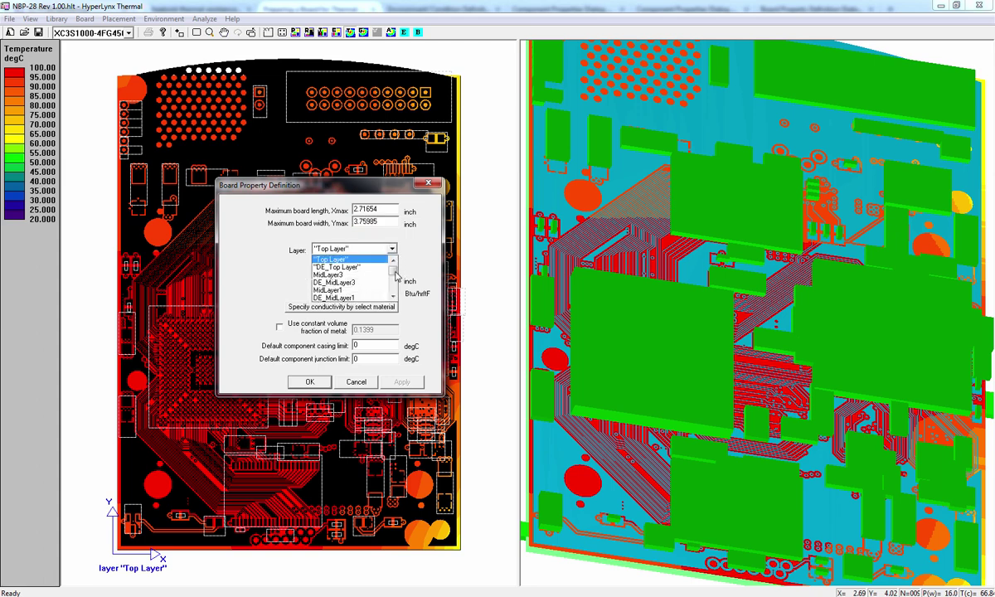
pyautogui.scroll(-2, 395, 282)
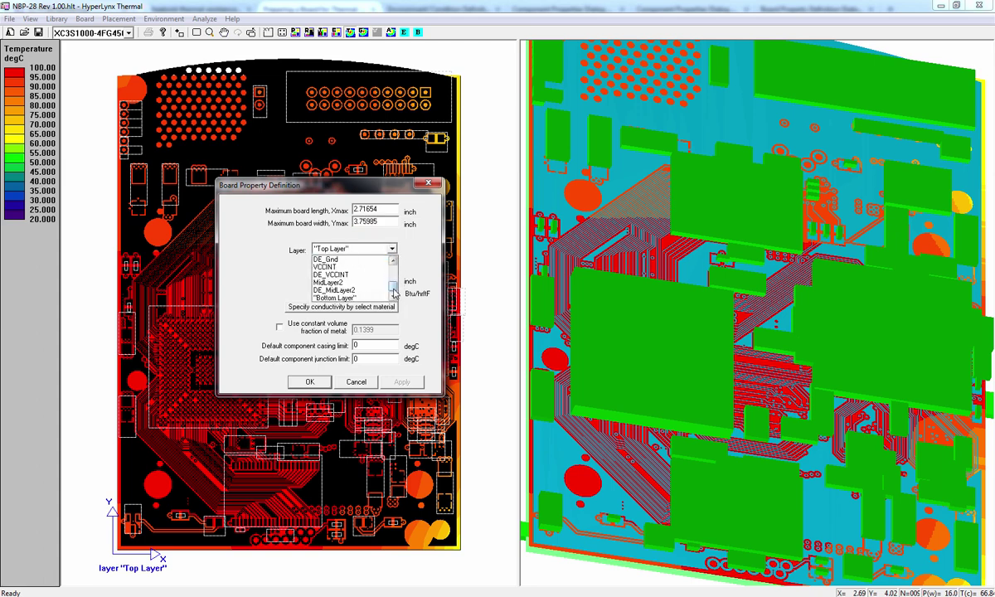
pyautogui.scroll(2, 395, 273)
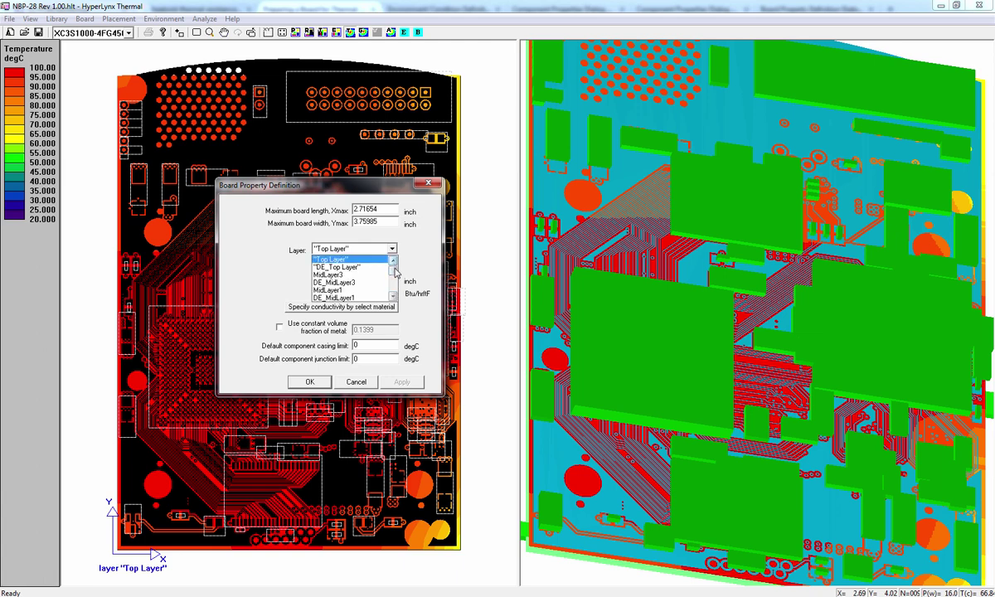
pyautogui.moveTo(393, 271); pyautogui.dragTo(393, 290)
pyautogui.scroll(2, 393, 286)
pyautogui.moveTo(395, 279); pyautogui.dragTo(393, 295)
pyautogui.scroll(2, 369, 276)
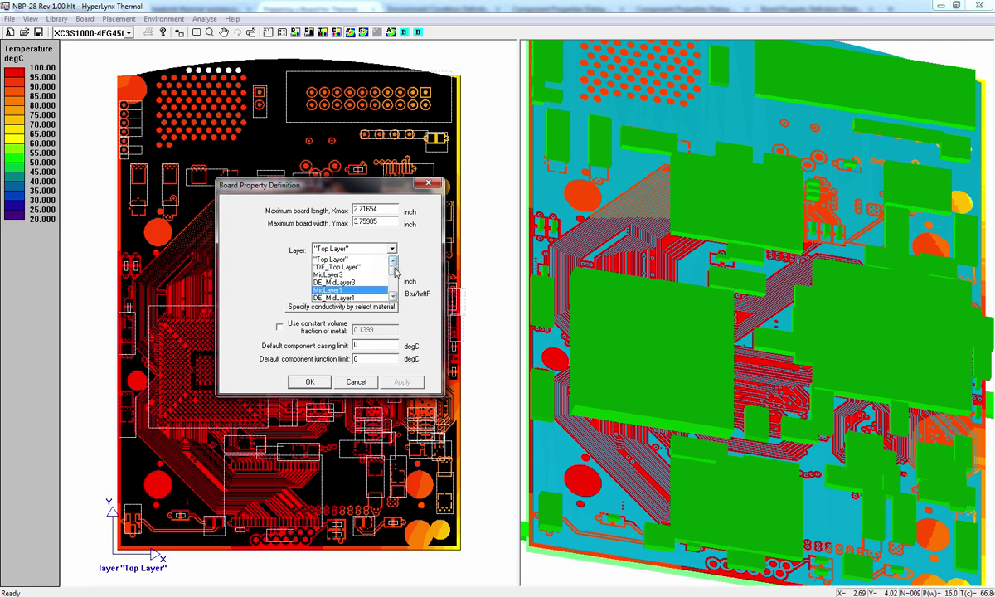
pyautogui.scroll(-2, 373, 257)
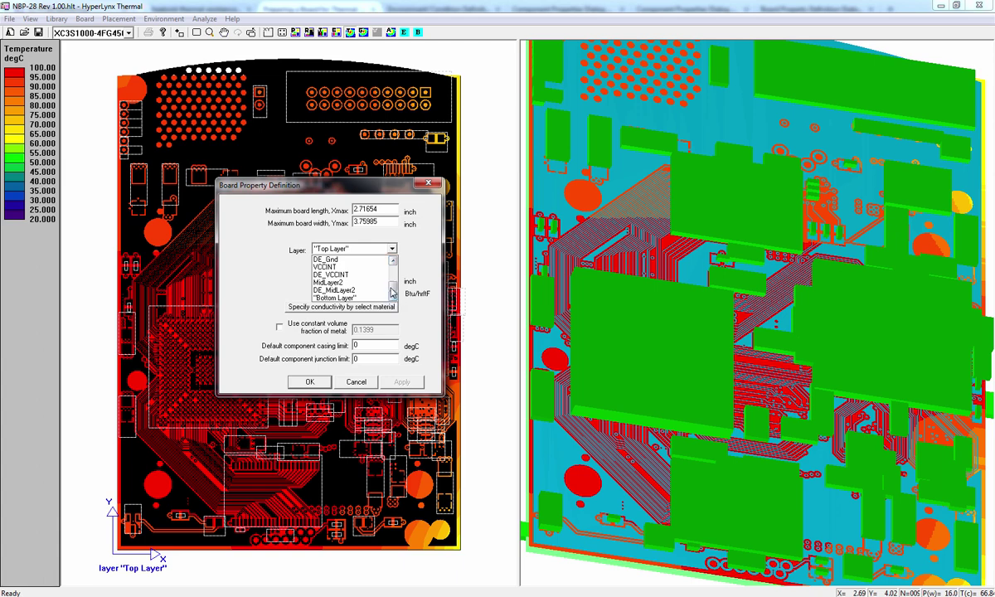
pyautogui.scroll(2, 369, 274)
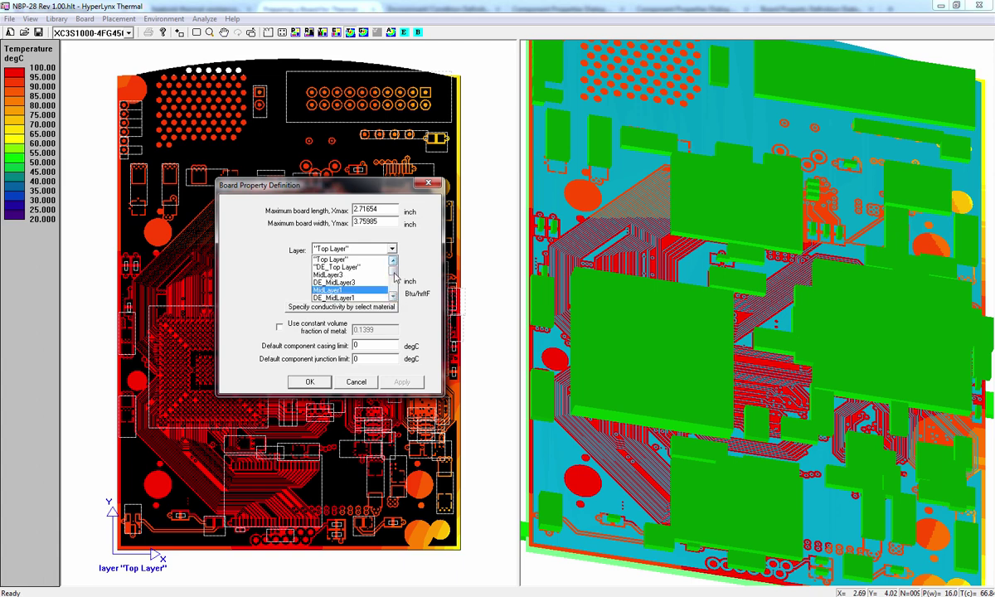
pyautogui.click(396, 230)
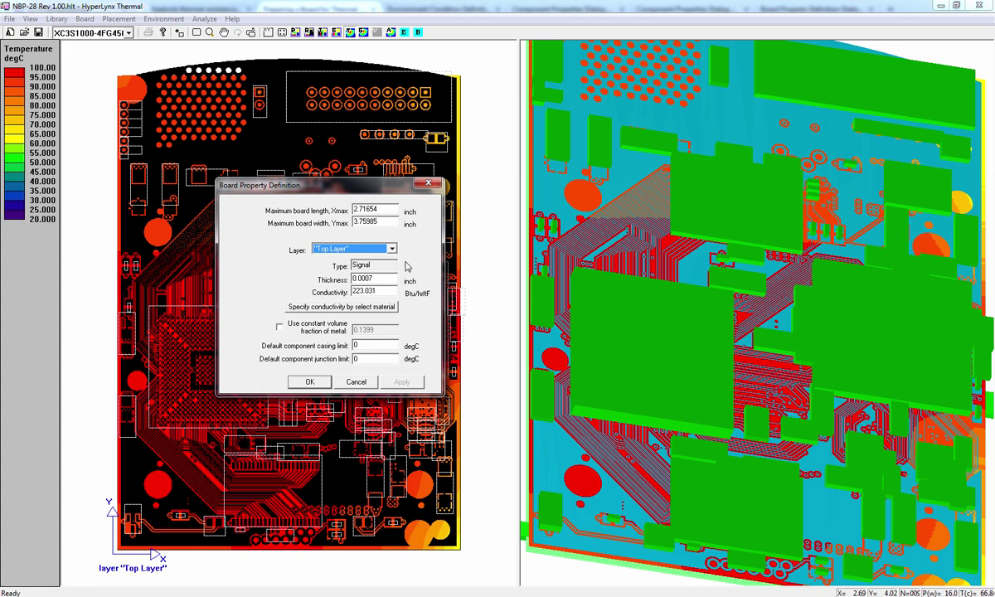
# Check the Top Layer's thickness in the board properties
pyautogui.click(384, 279)
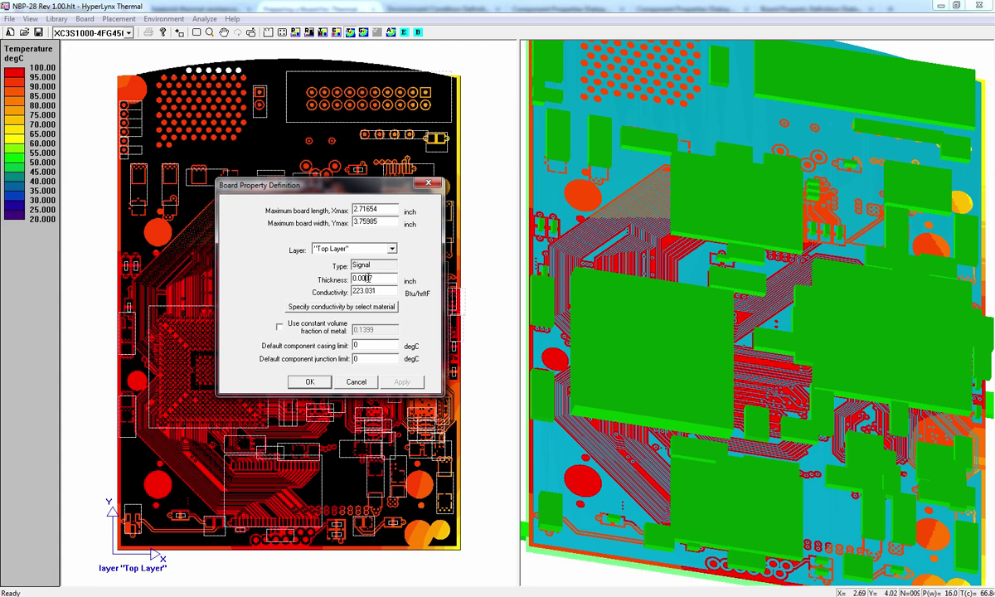
pyautogui.moveTo(368, 279); pyautogui.dragTo(380, 289)
pyautogui.click(375, 282)
pyautogui.doubleClick(375, 282)
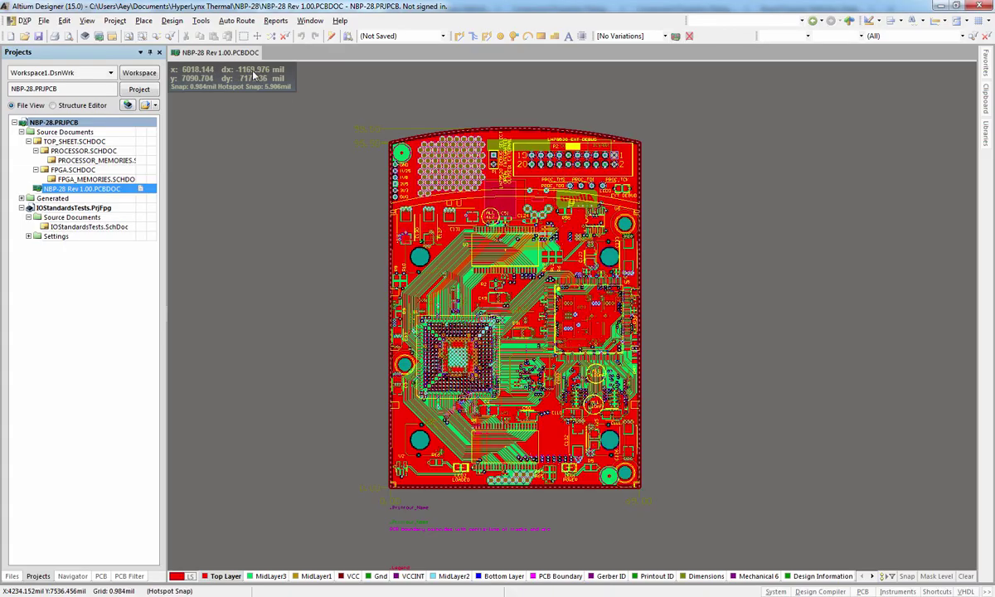
# Switch to Altium Designer, open the Layer Stack Manager and check the Top Layer's copper thickness
pyautogui.click(191, 22)
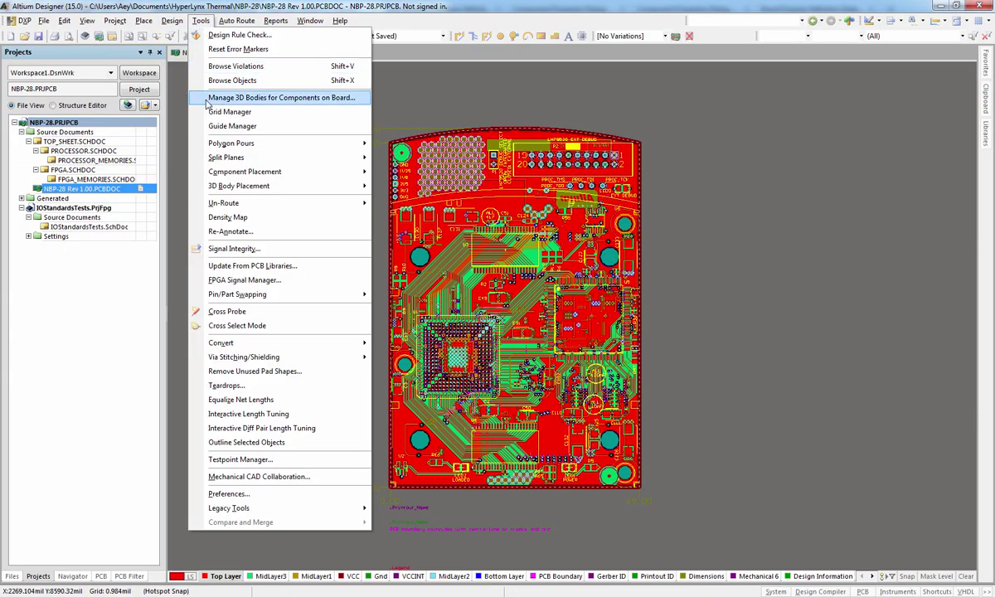
pyautogui.moveTo(168, 23)
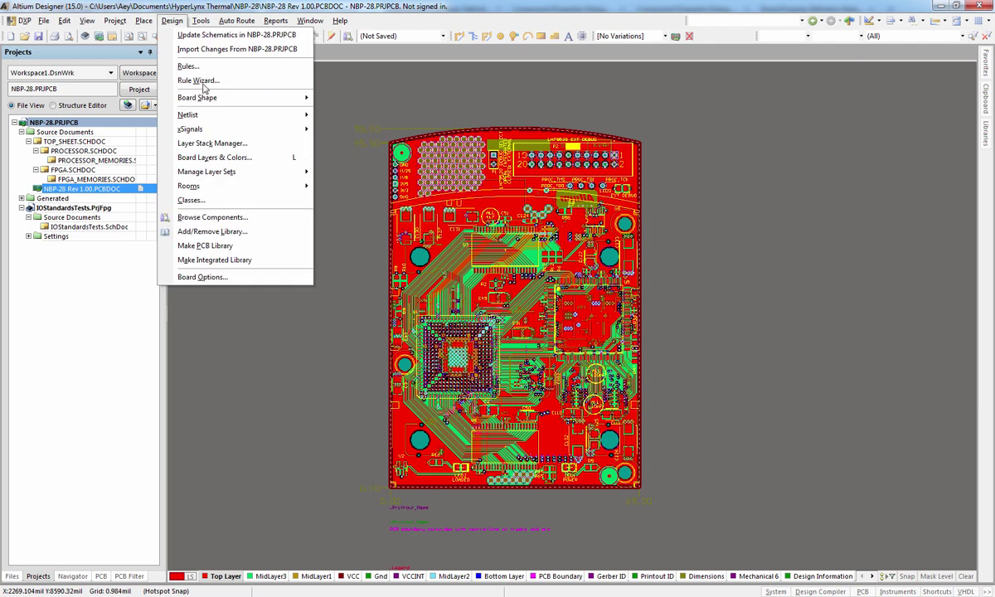
pyautogui.click(233, 147)
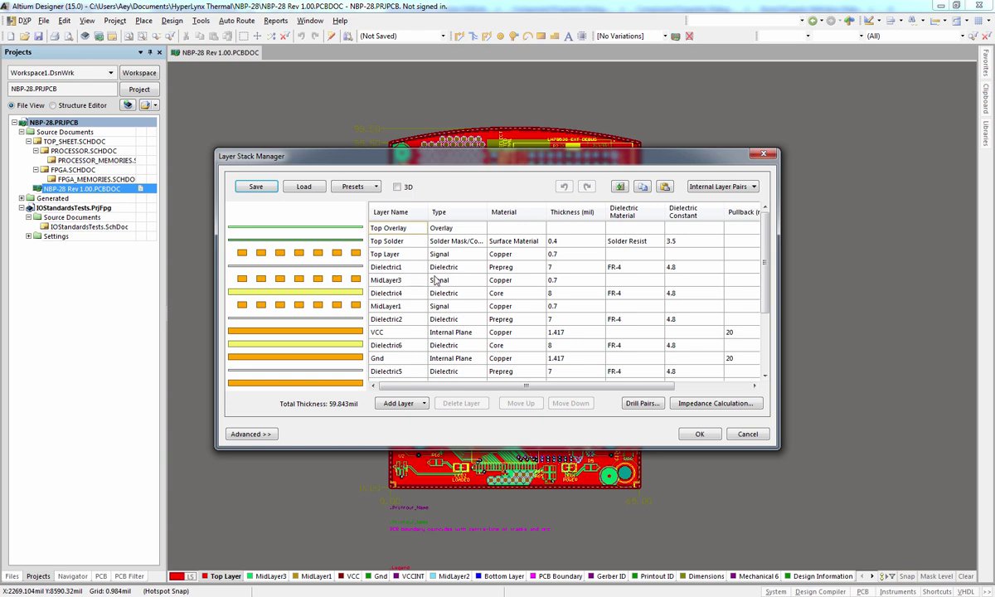
pyautogui.click(389, 254)
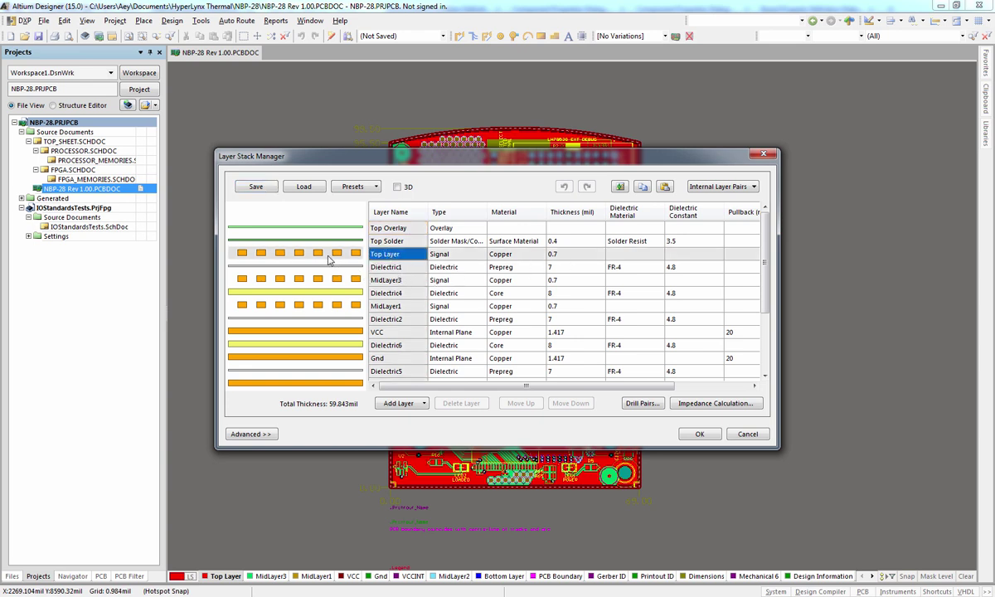
pyautogui.click(570, 257)
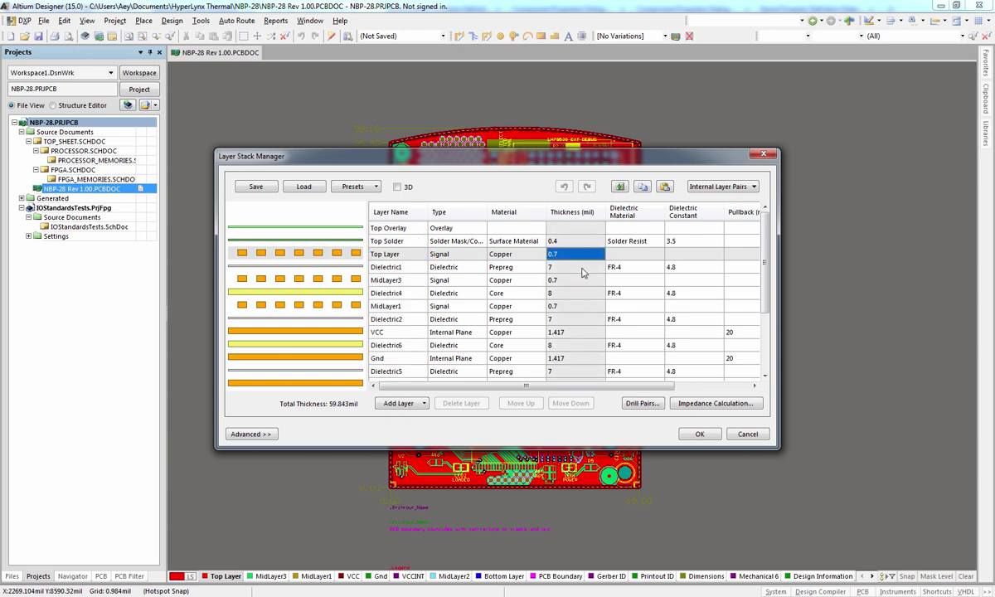
pyautogui.click(563, 257)
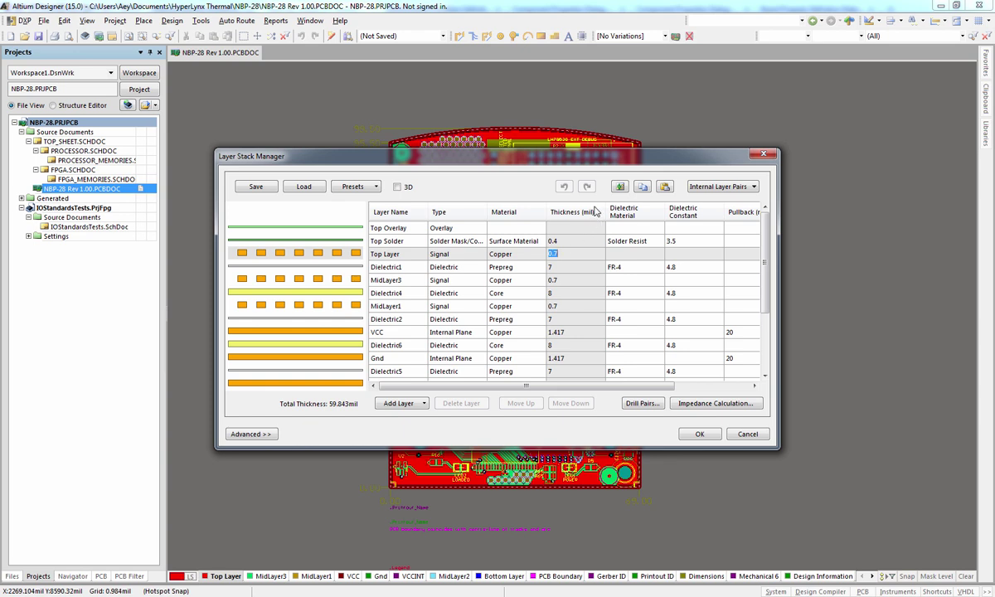
# Check the thicknesses of MidLayer3, MidLayer1, Dielectric6, VCC, Gnd and VCCINT in the layer stack
pyautogui.click(560, 281)
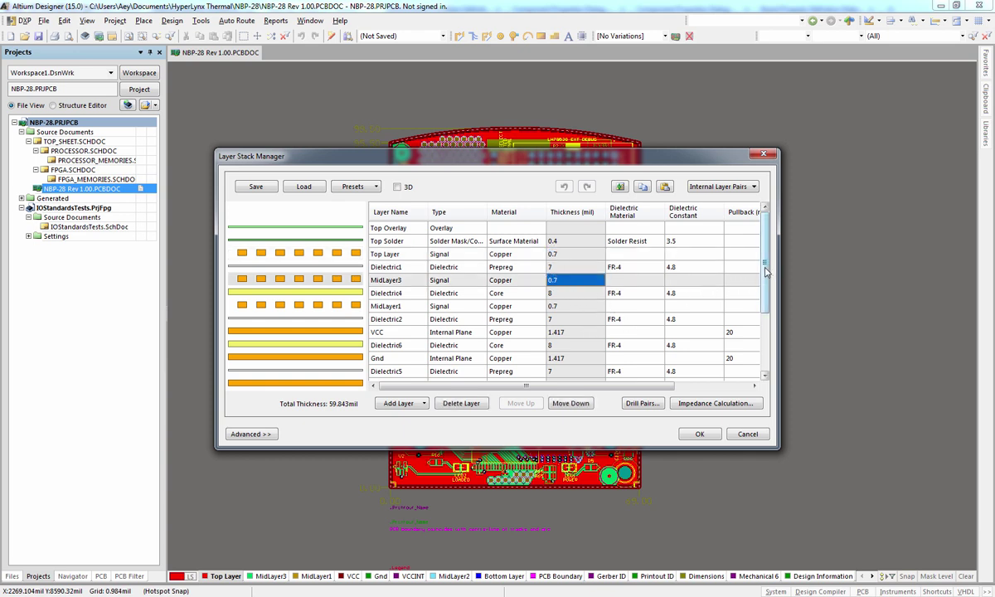
pyautogui.moveTo(767, 272); pyautogui.dragTo(767, 293)
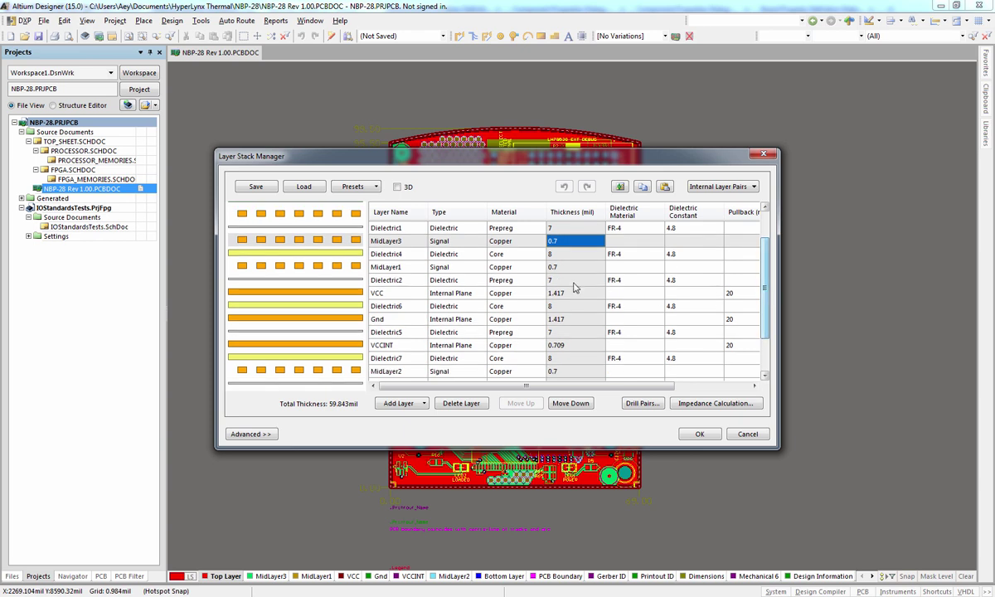
pyautogui.click(561, 270)
pyautogui.click(560, 305)
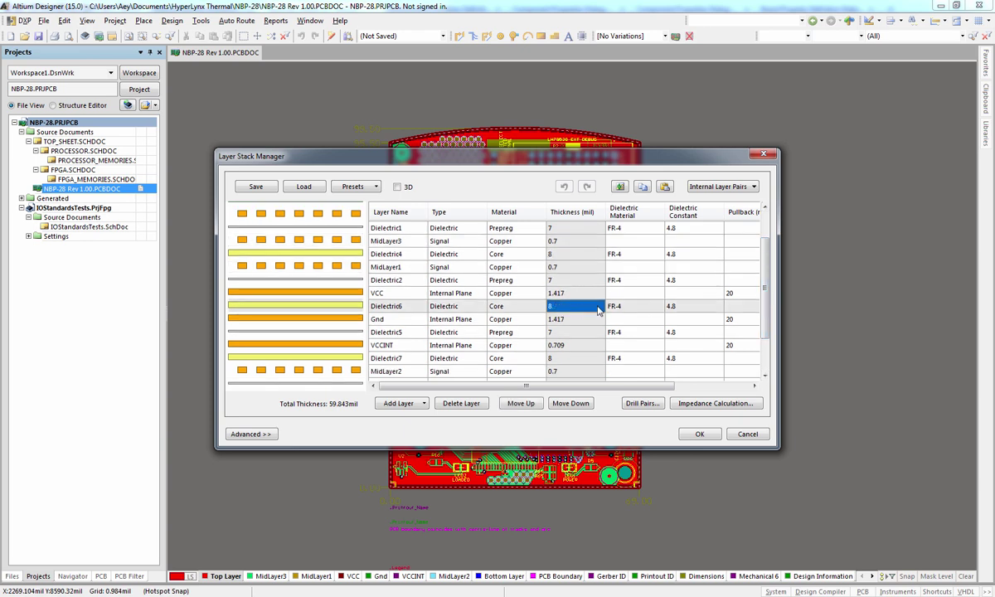
pyautogui.click(571, 293)
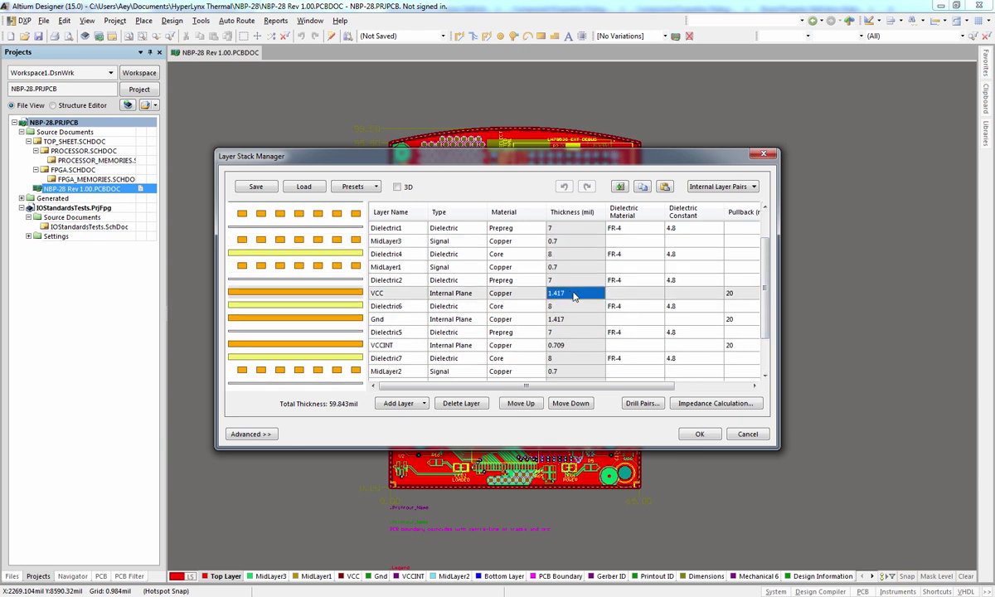
pyautogui.click(557, 294)
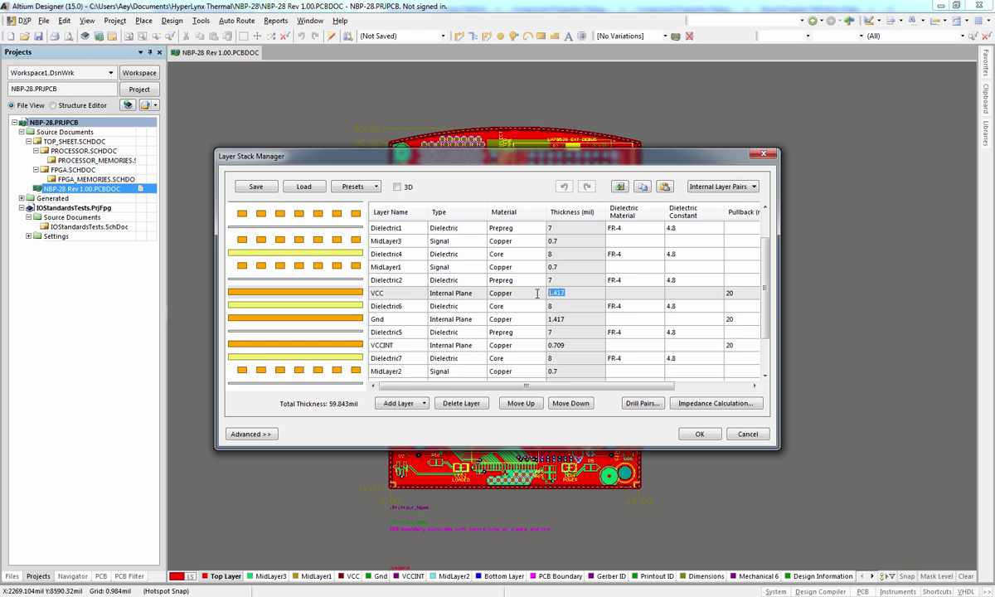
pyautogui.click(578, 323)
pyautogui.click(578, 347)
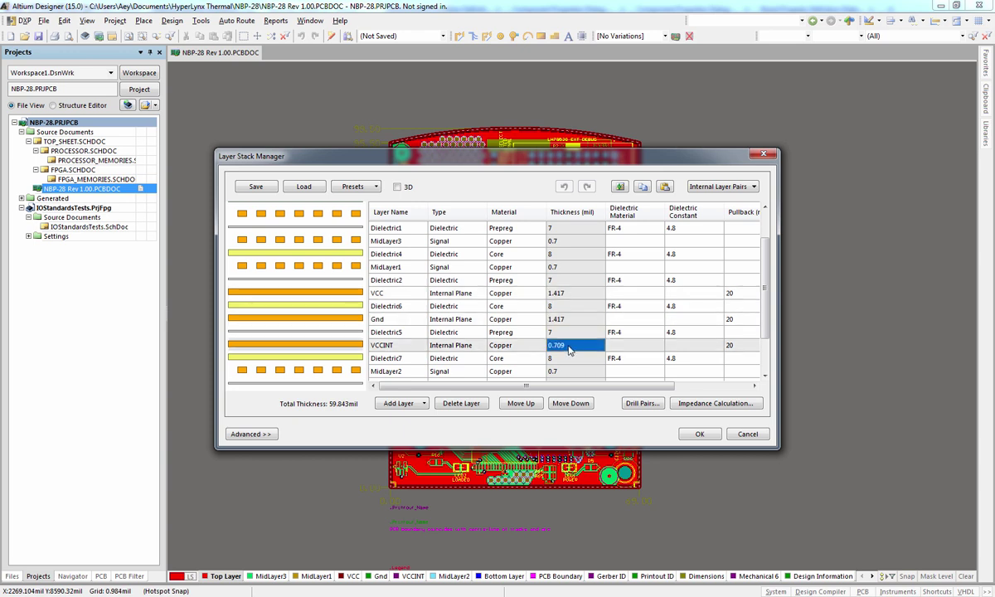
# Check the thicknesses of MidLayer2 and Bottom Layer, and close the layer stack without saving changes
pyautogui.scroll(-1, 576, 340)
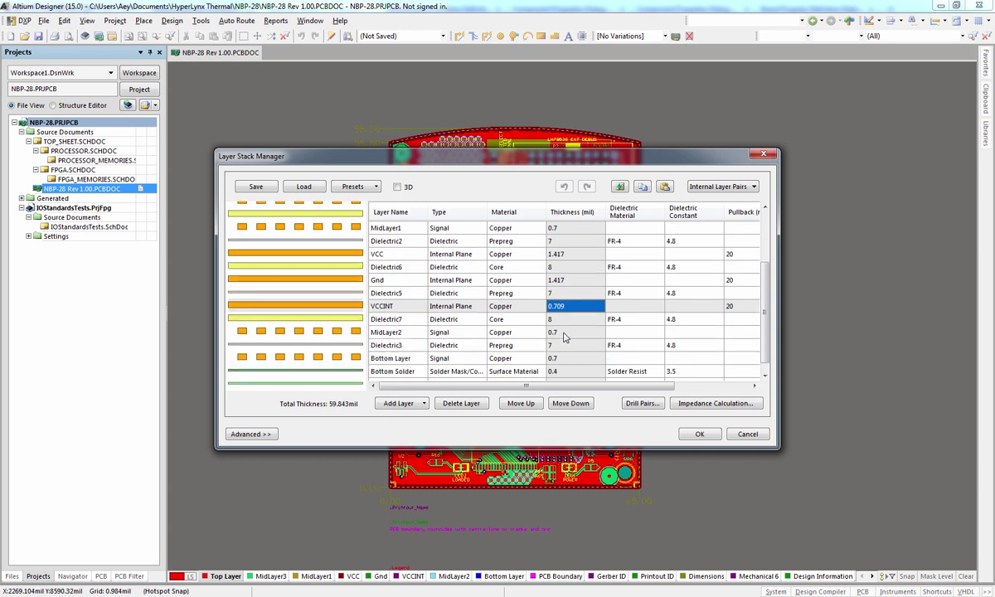
pyautogui.click(570, 332)
pyautogui.click(565, 366)
pyautogui.click(564, 361)
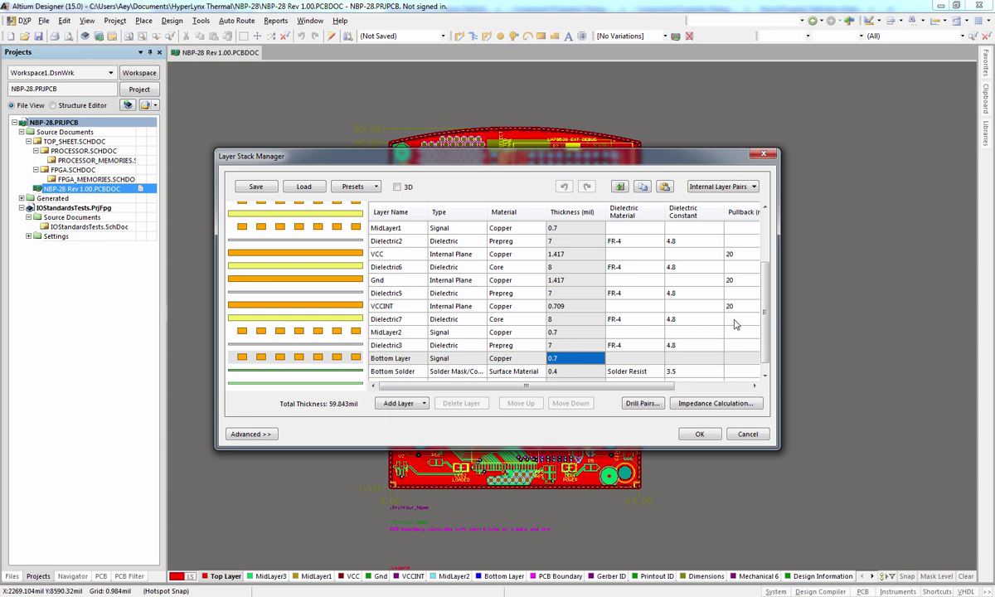
pyautogui.moveTo(764, 357); pyautogui.dragTo(764, 366)
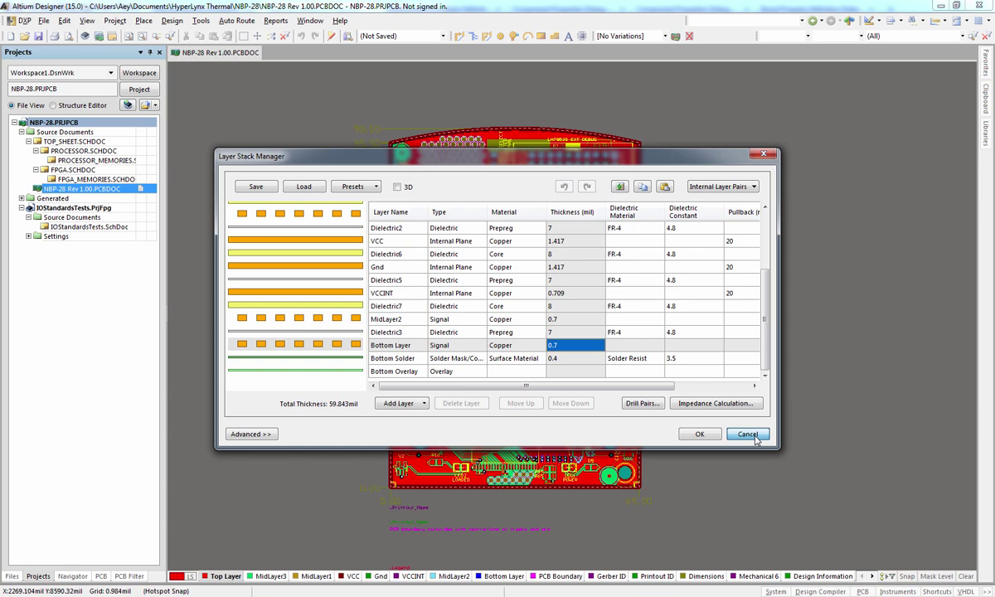
pyautogui.click(748, 435)
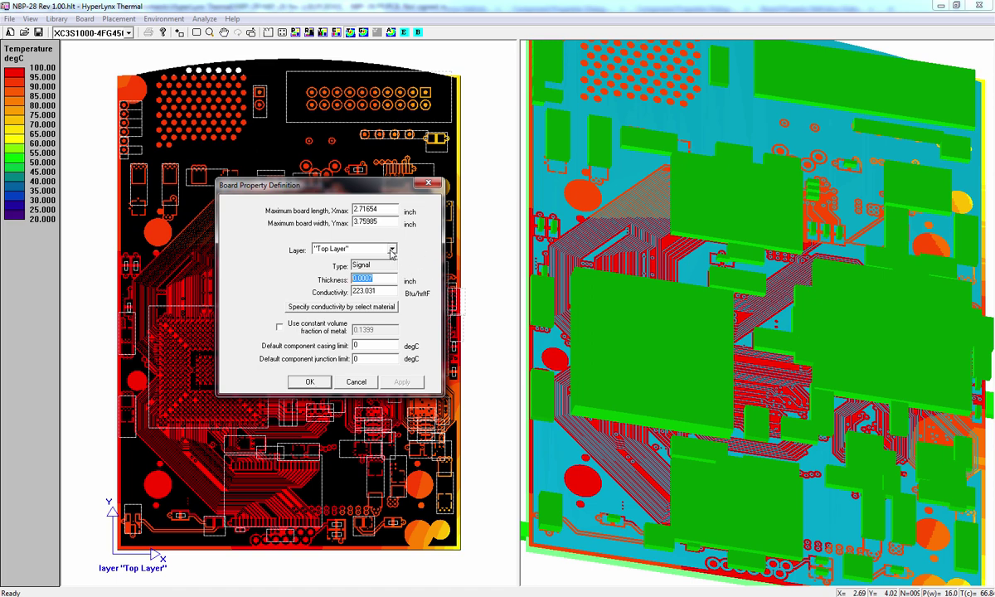
# Switch back to HyperLynx Thermal and examine the Top Layer's type, thickness and conductivity in the board properties
pyautogui.moveTo(372, 264); pyautogui.dragTo(340, 267)
pyautogui.press('Tab')
pyautogui.press('Tab')
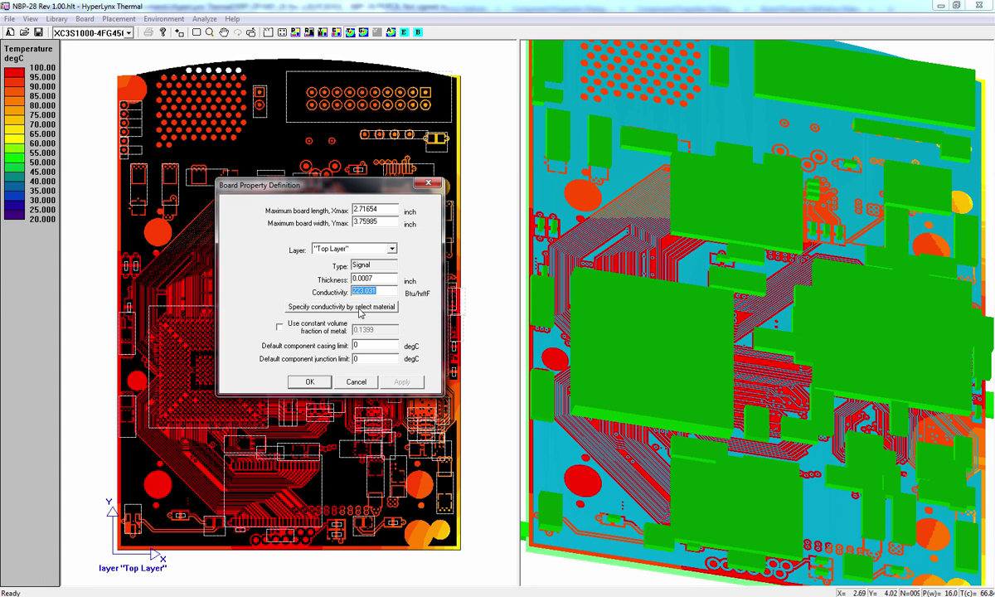
pyautogui.press('End')
pyautogui.hotkey('shift', 'Home')
# Specify the Top Layer's conductivity by selecting Copper from the material list, and check the updated conductivity value
pyautogui.click(371, 311)
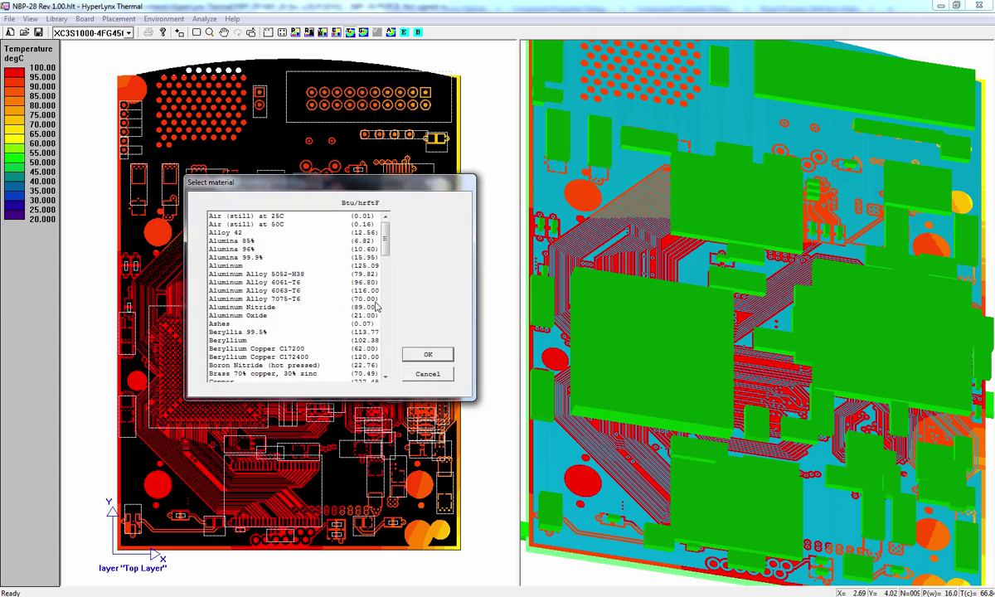
pyautogui.moveTo(325, 187); pyautogui.dragTo(319, 351)
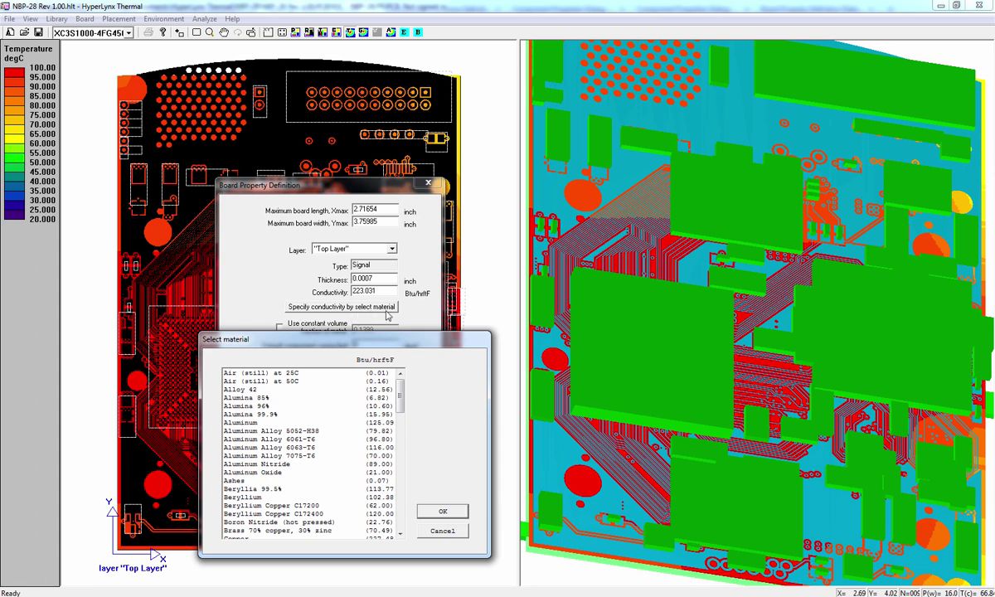
pyautogui.moveTo(372, 346); pyautogui.dragTo(372, 216)
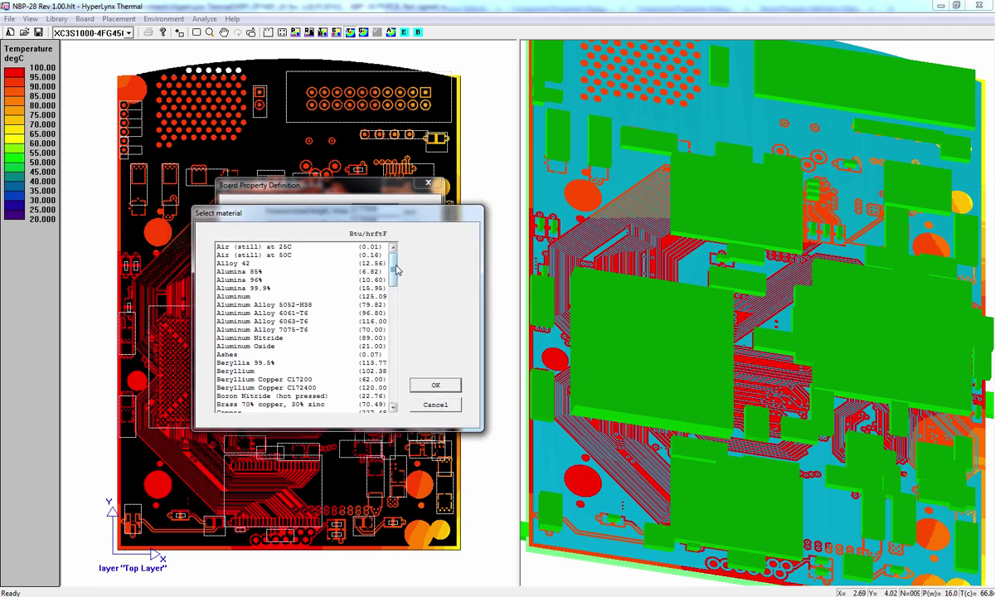
pyautogui.moveTo(393, 272); pyautogui.dragTo(400, 294)
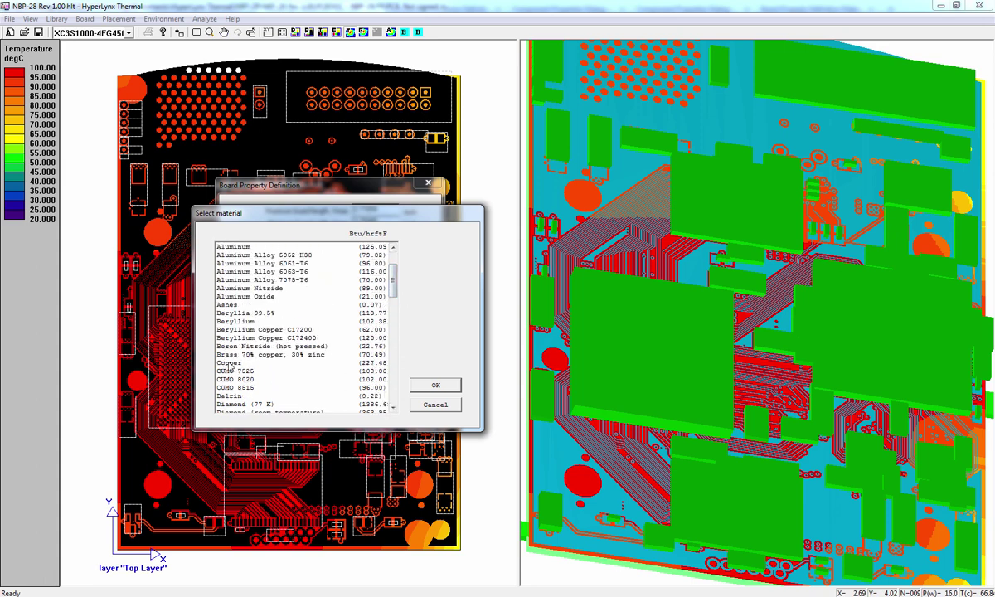
pyautogui.moveTo(334, 211); pyautogui.dragTo(296, 341)
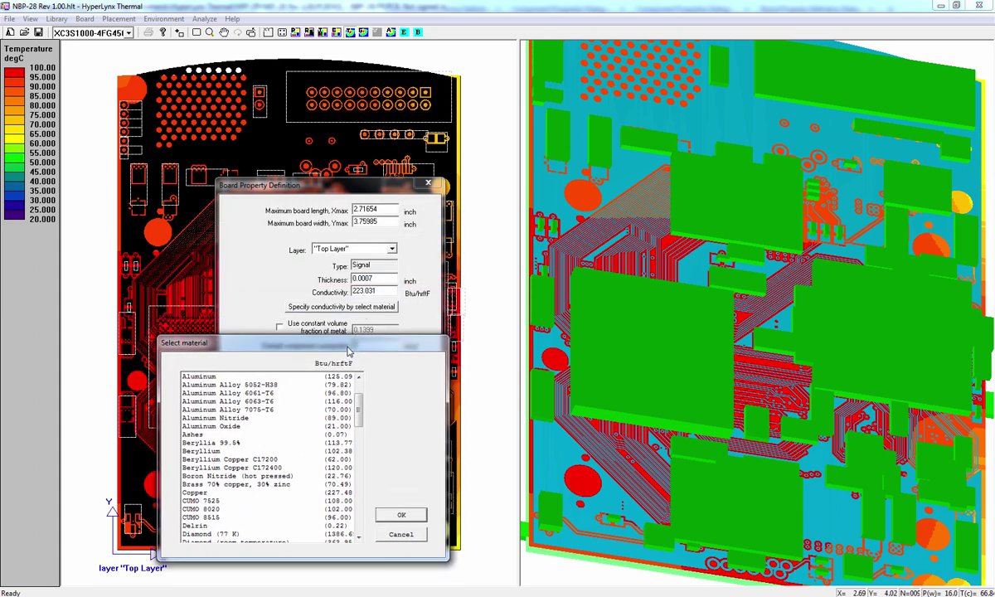
pyautogui.moveTo(327, 338); pyautogui.dragTo(344, 271)
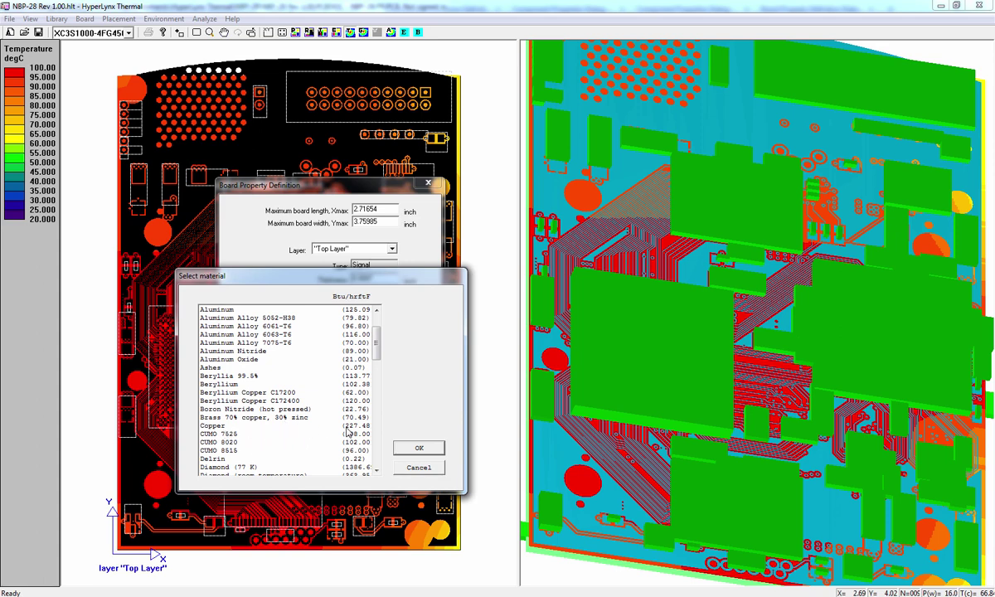
pyautogui.click(228, 426)
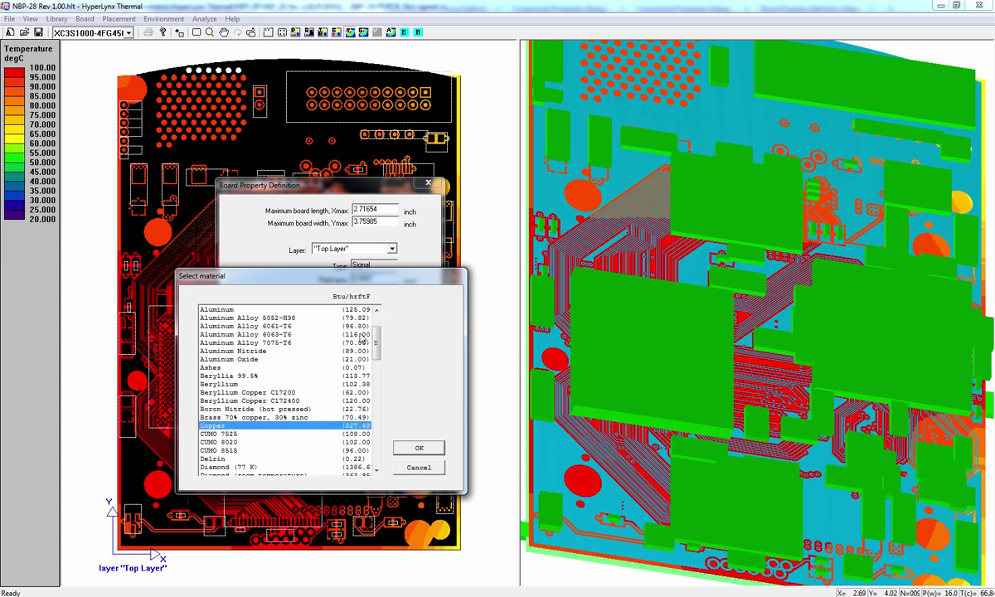
pyautogui.moveTo(367, 272); pyautogui.dragTo(313, 258)
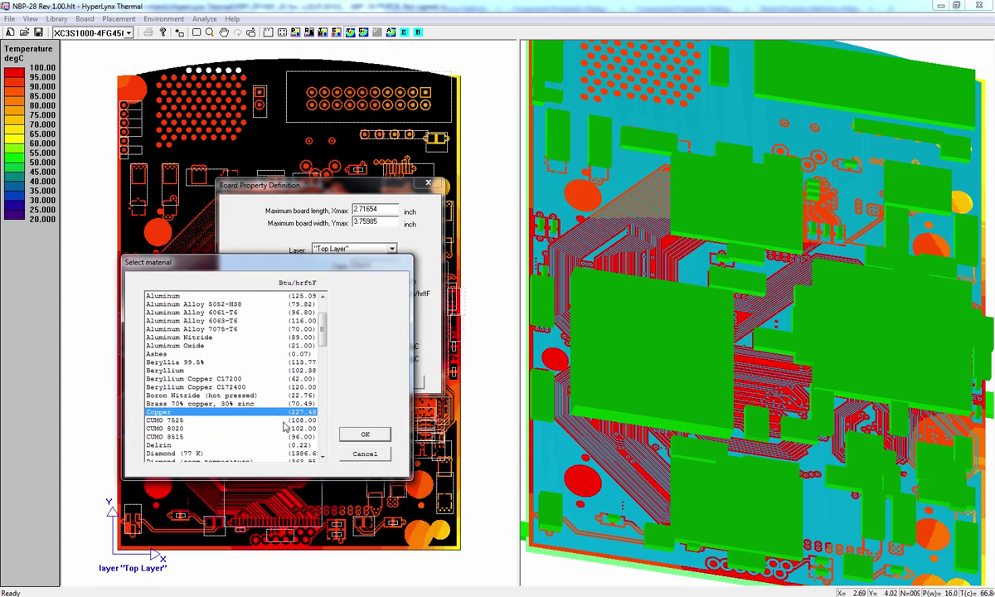
pyautogui.click(361, 435)
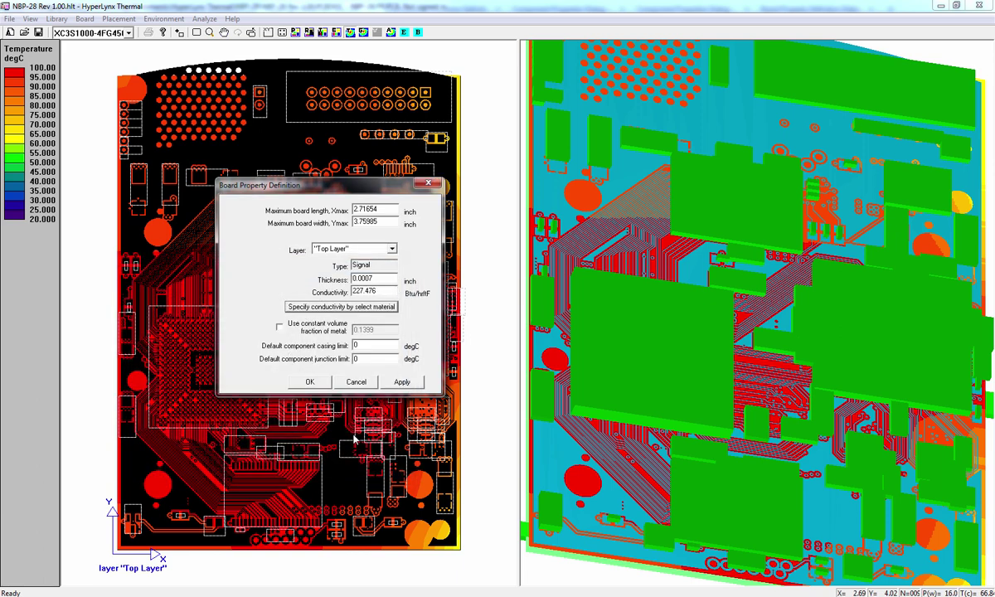
pyautogui.doubleClick(392, 290)
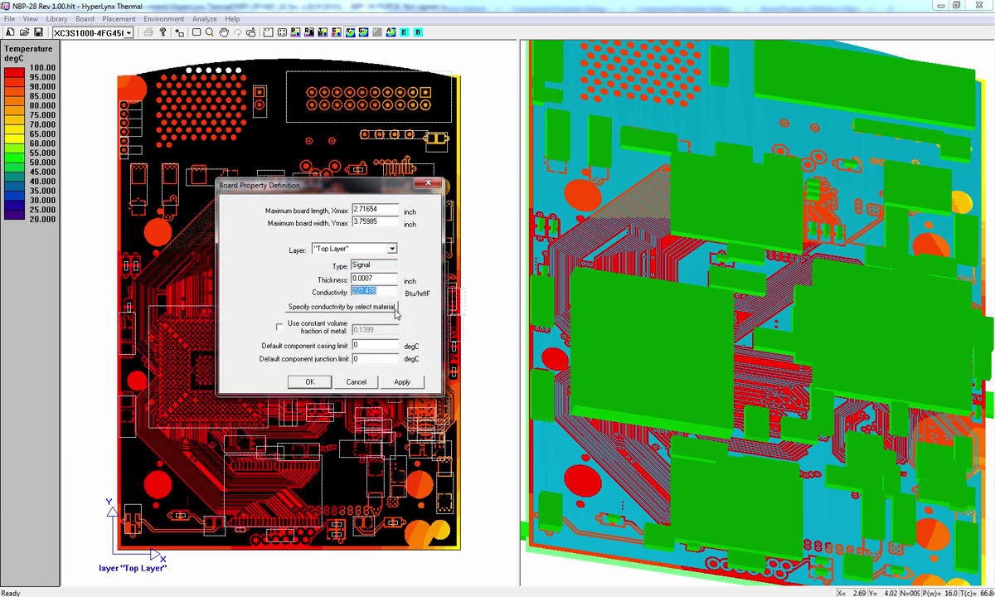
# Show the DE_Top Layer's board properties and check its type and thickness
pyautogui.click(392, 249)
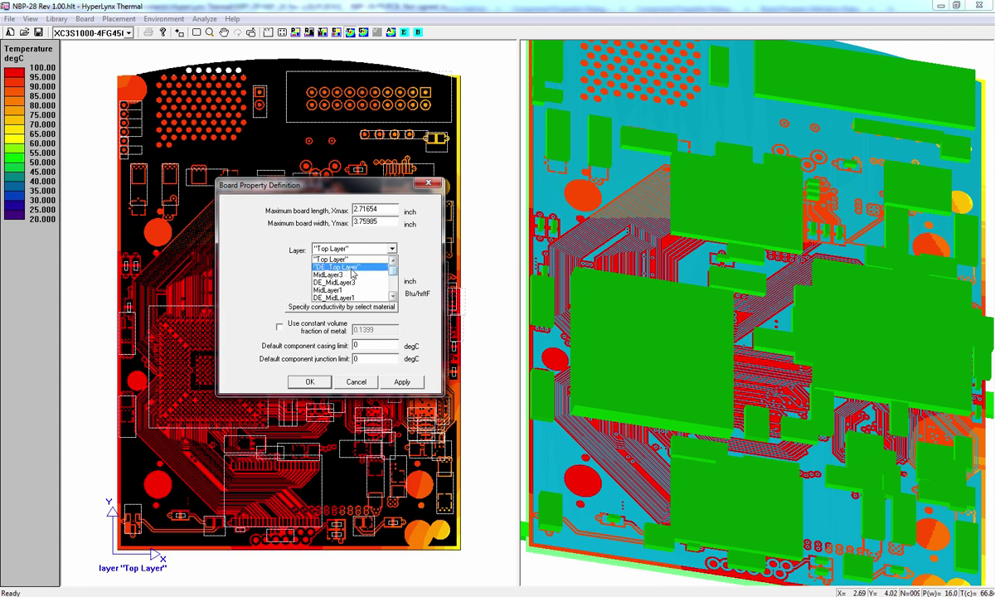
pyautogui.click(352, 269)
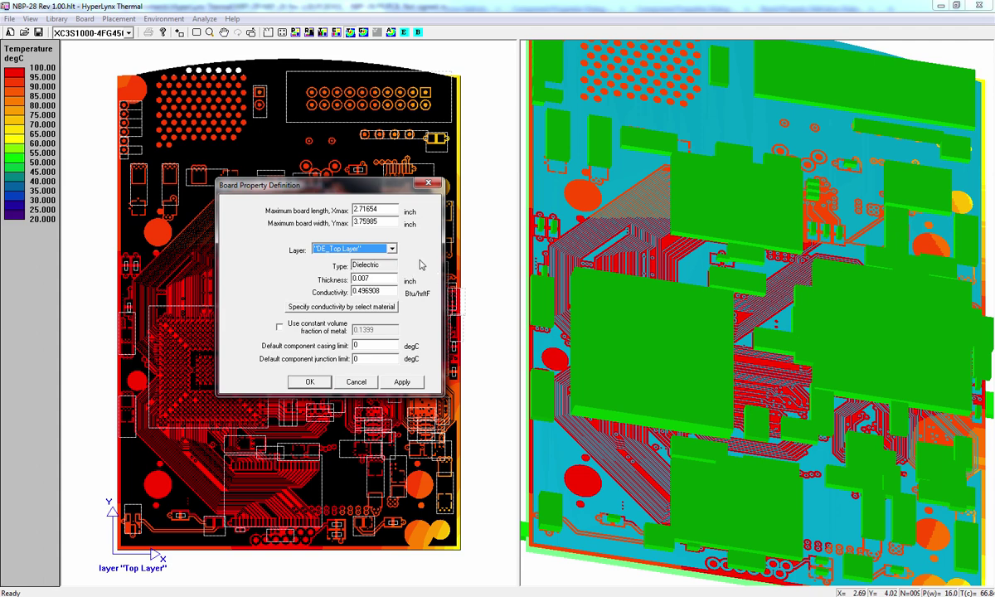
pyautogui.press('Tab')
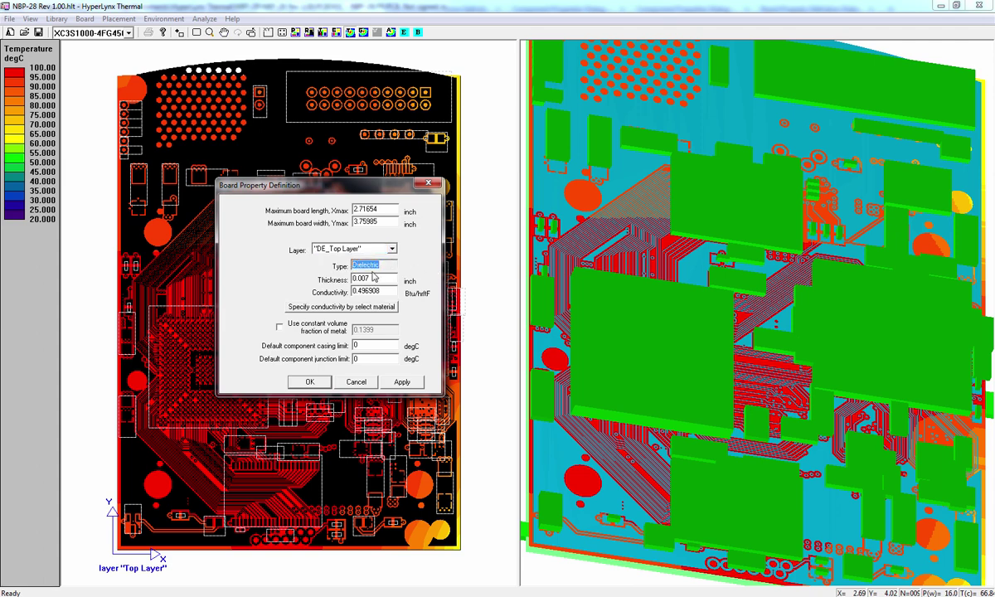
pyautogui.press('Tab')
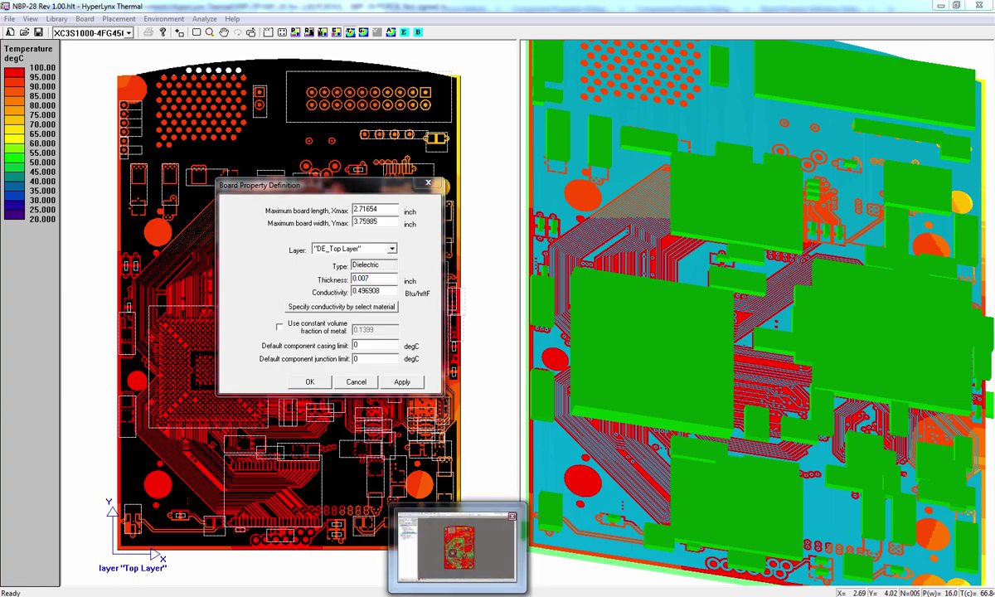
# Switch to Altium Designer and check the thickness of Dielectric1 in the Layer Stack Manager
pyautogui.click(456, 596)
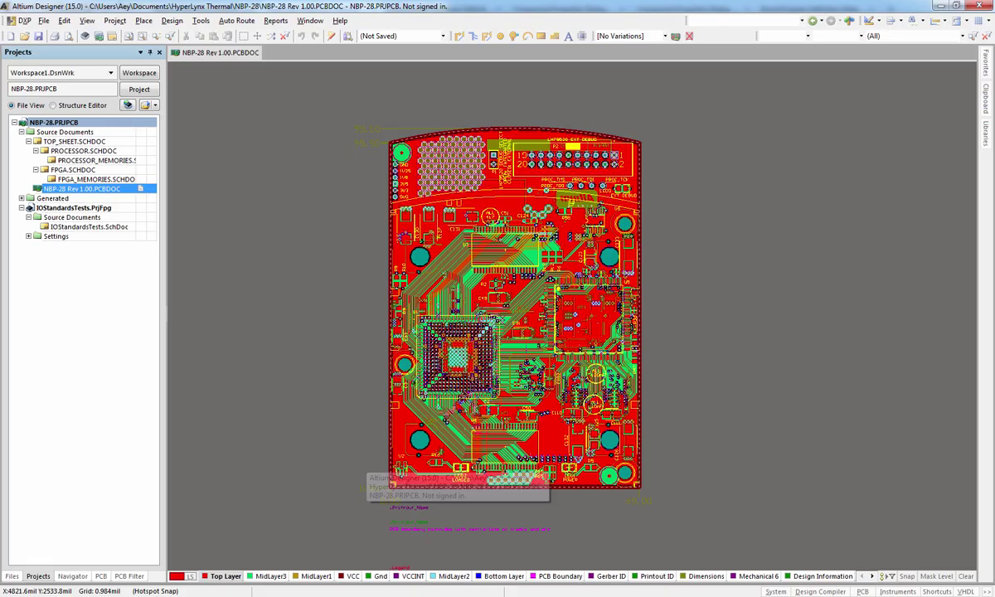
pyautogui.click(171, 20)
pyautogui.click(253, 135)
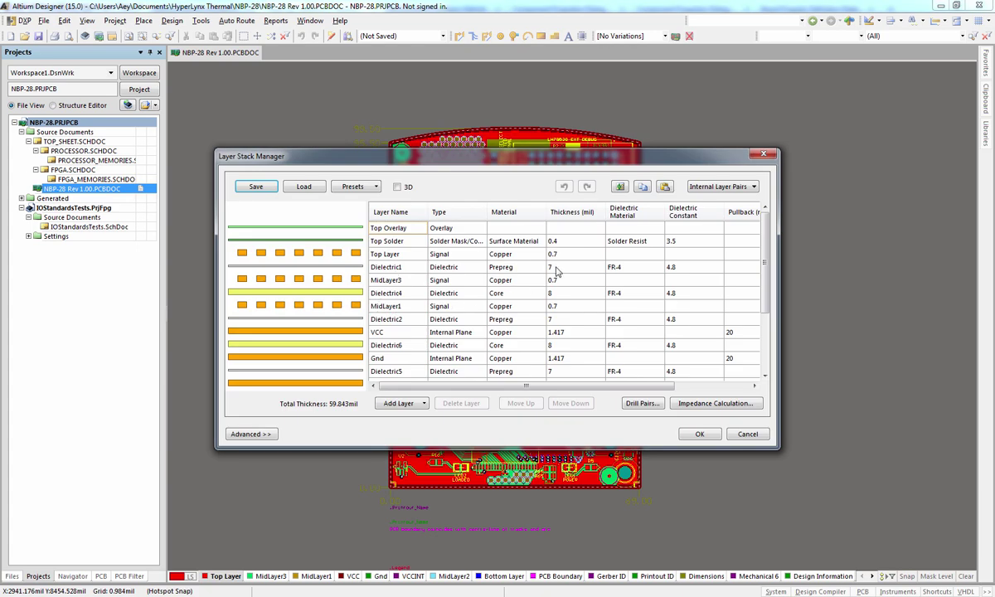
pyautogui.click(557, 272)
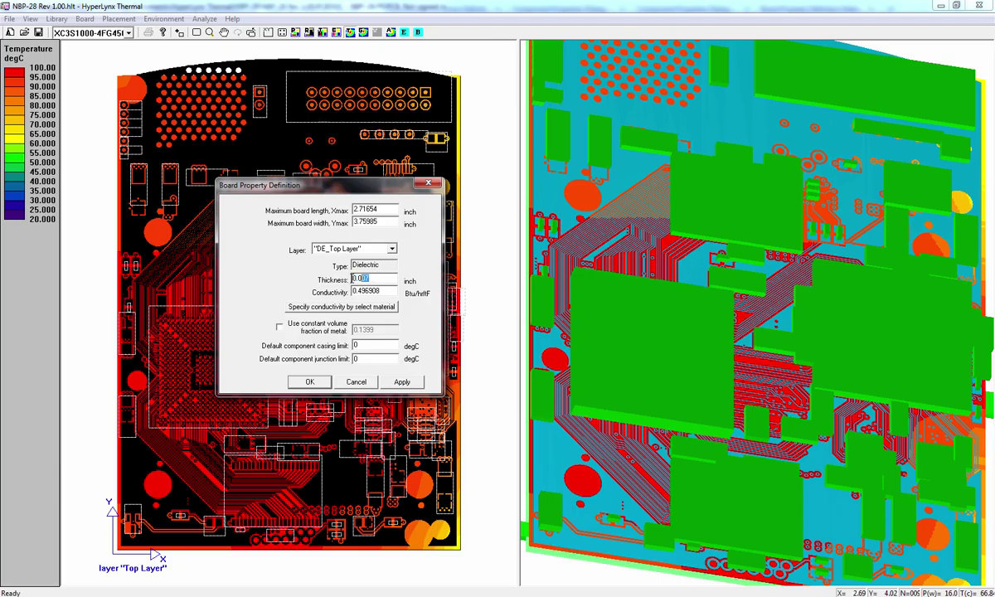
# In HyperLynx Thermal, specify the DE_Top Layer's conductivity by selecting the FR-4/G-10/G-11 PC board material
pyautogui.hotkey('shift', 'Home')
pyautogui.moveTo(391, 291); pyautogui.dragTo(354, 292)
pyautogui.click(352, 307)
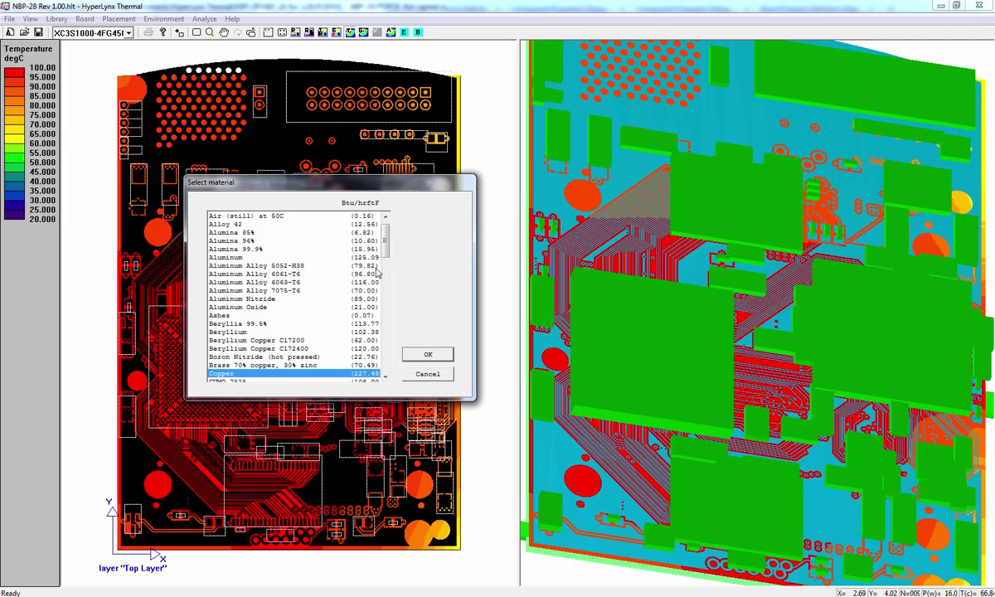
pyautogui.moveTo(384, 247); pyautogui.dragTo(387, 271)
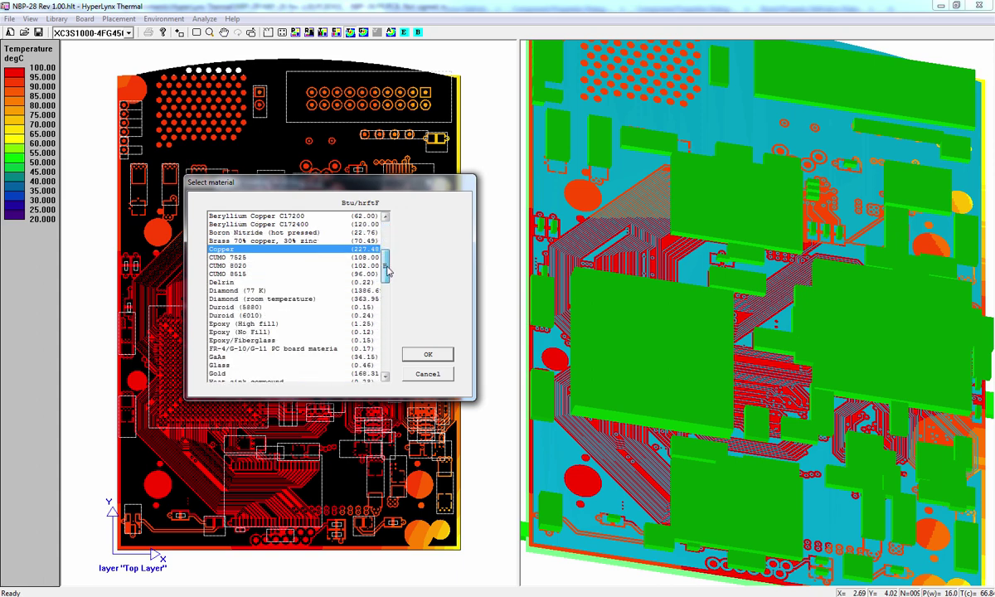
pyautogui.click(274, 349)
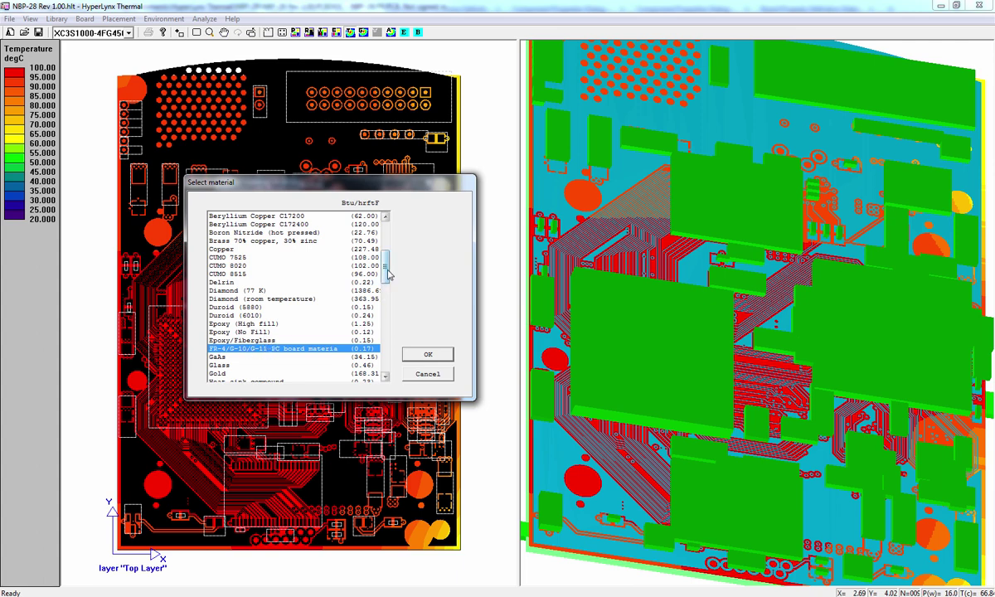
pyautogui.scroll(-1, 388, 275)
pyautogui.moveTo(388, 275)
pyautogui.mouseDown()
pyautogui.moveTo(388, 293)
pyautogui.moveTo(388, 233)
pyautogui.moveTo(388, 292)
pyautogui.mouseUp()
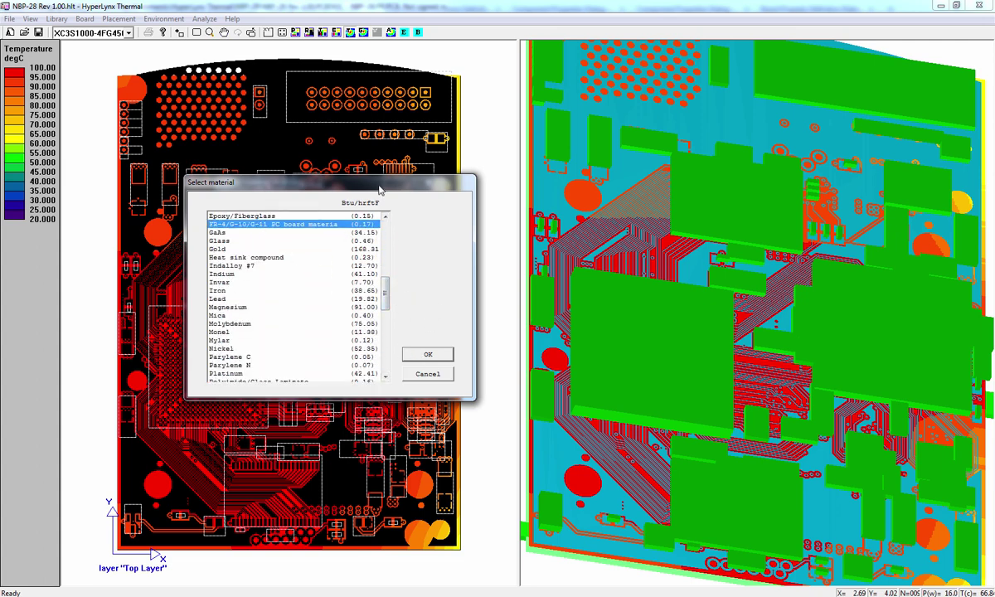
pyautogui.moveTo(359, 182); pyautogui.dragTo(397, 324)
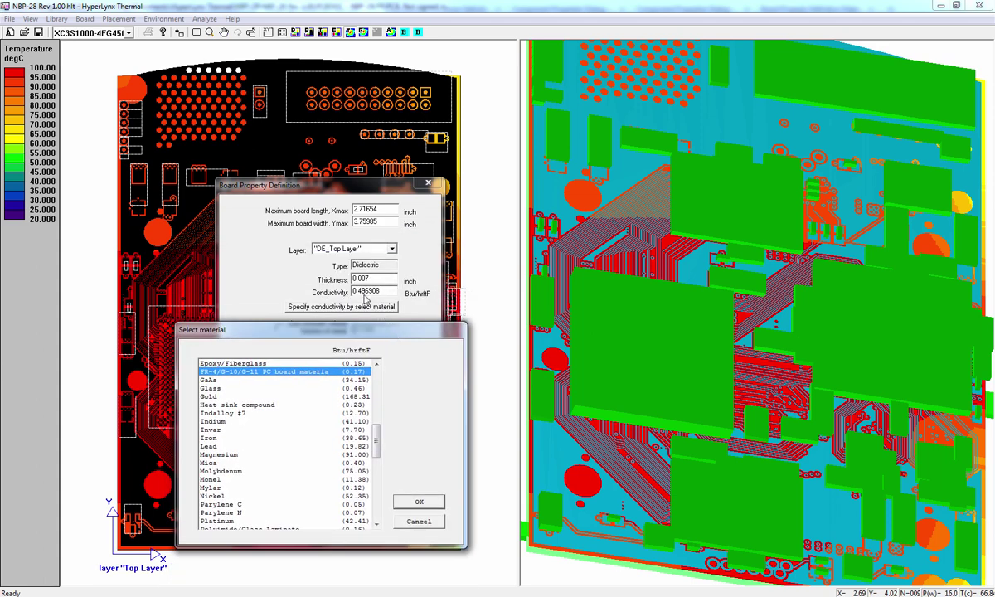
pyautogui.moveTo(377, 330); pyautogui.dragTo(386, 239)
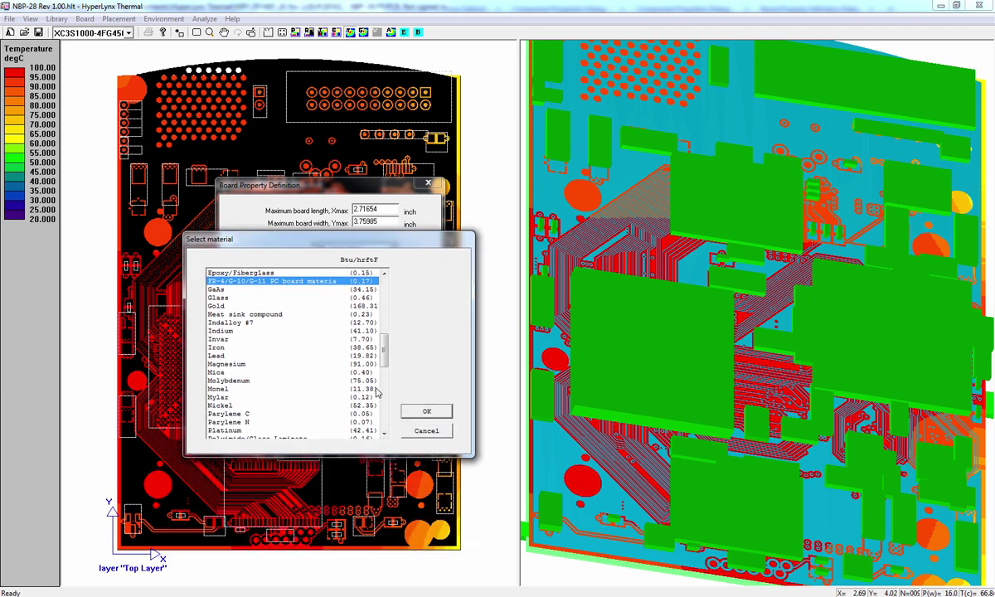
pyautogui.click(426, 411)
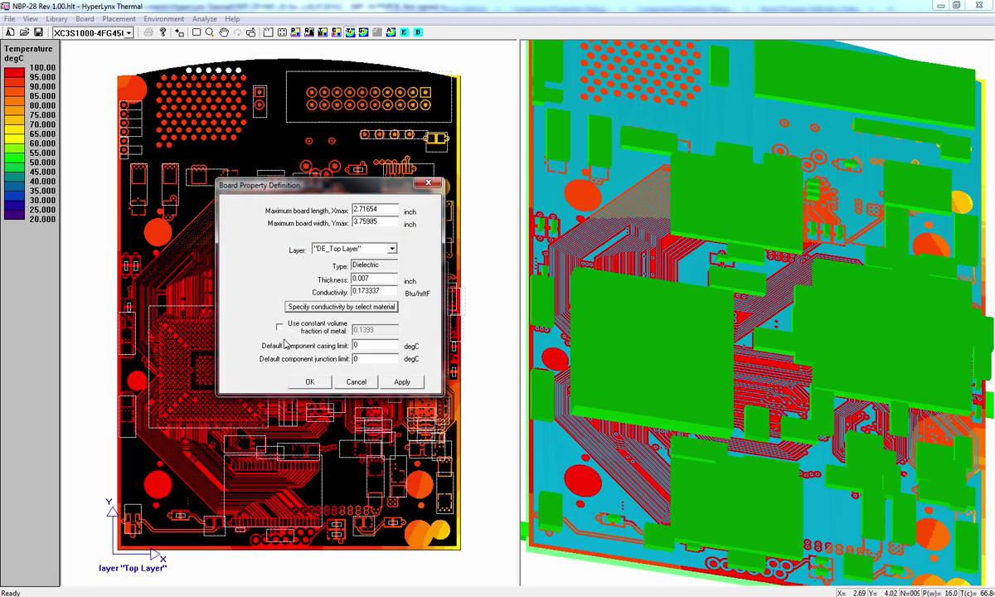
# Check DE_MidLayer3's type, thickness and conductivity in the board properties, and return to the DE_Top Layer
pyautogui.click(393, 250)
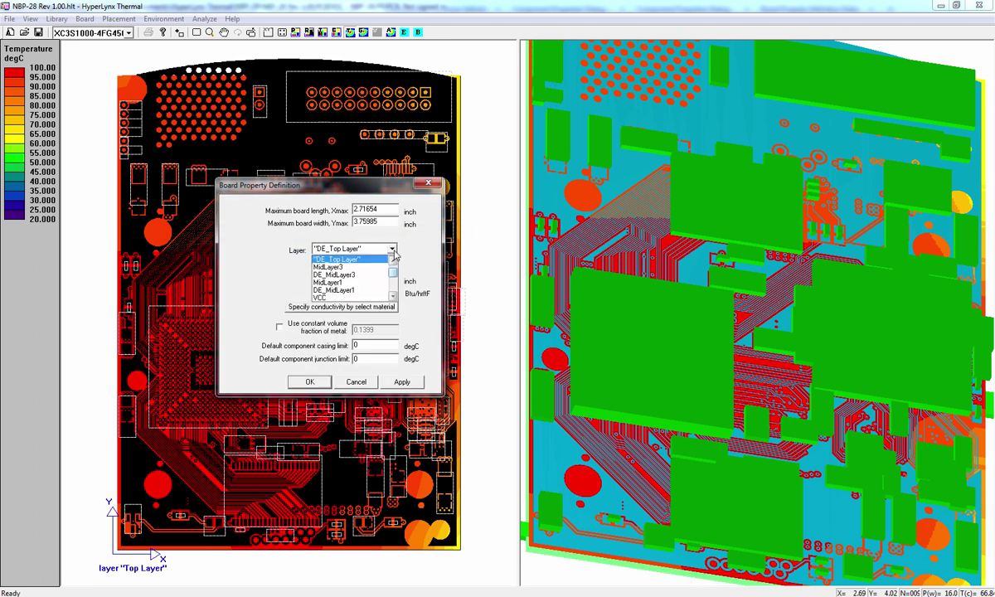
pyautogui.click(354, 276)
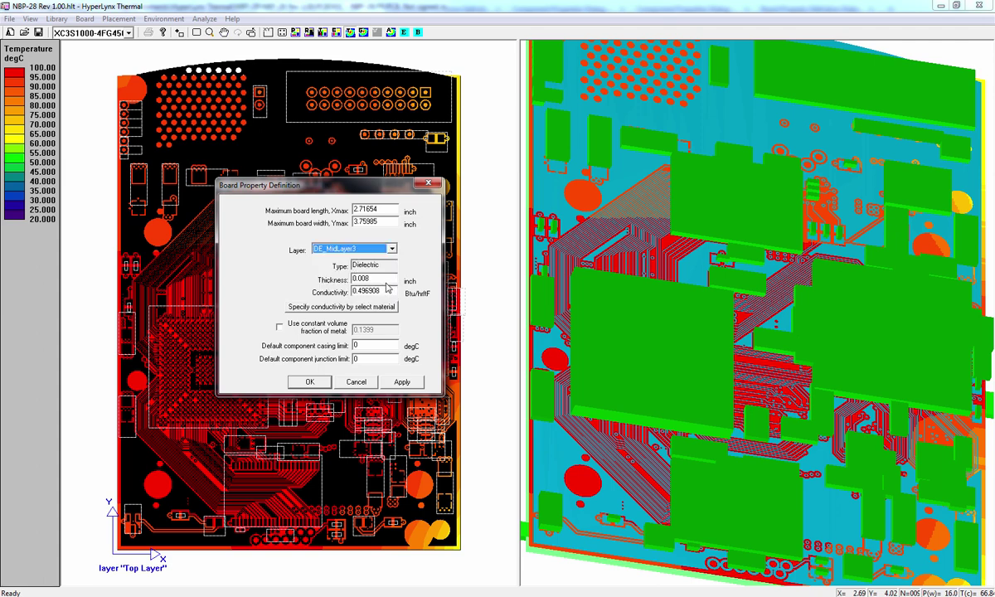
pyautogui.click(393, 251)
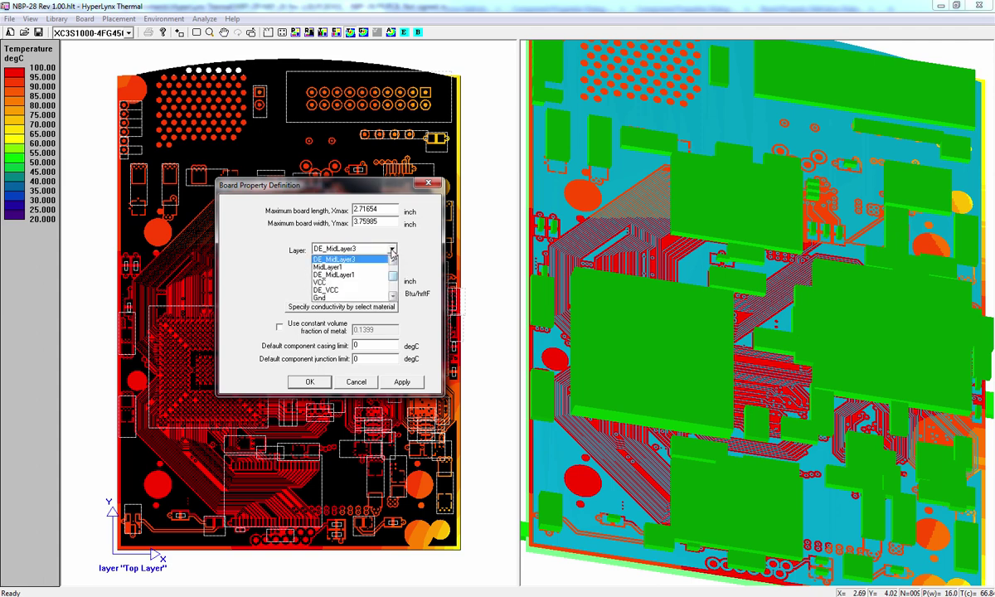
pyautogui.click(393, 251)
pyautogui.click(392, 251)
pyautogui.scroll(3, 395, 268)
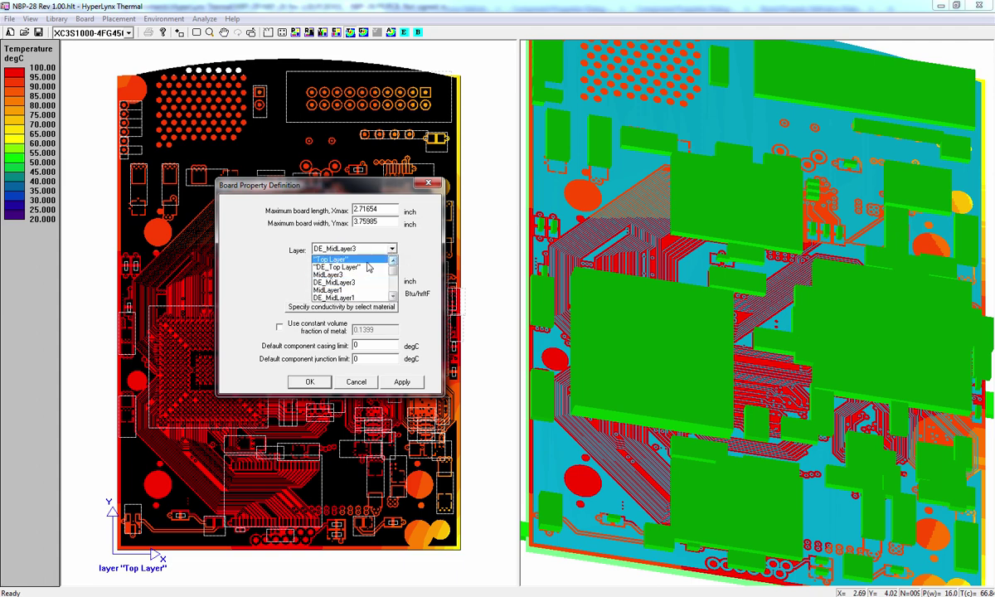
pyautogui.click(370, 267)
# Select MidLayer3 and specify its conductivity by choosing Copper as the material
pyautogui.click(380, 252)
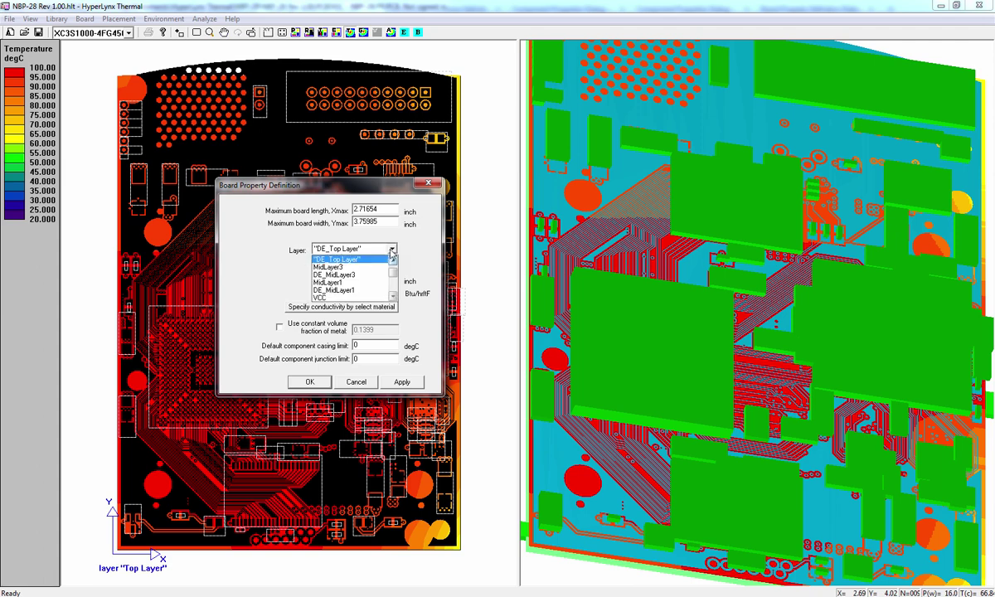
pyautogui.click(369, 270)
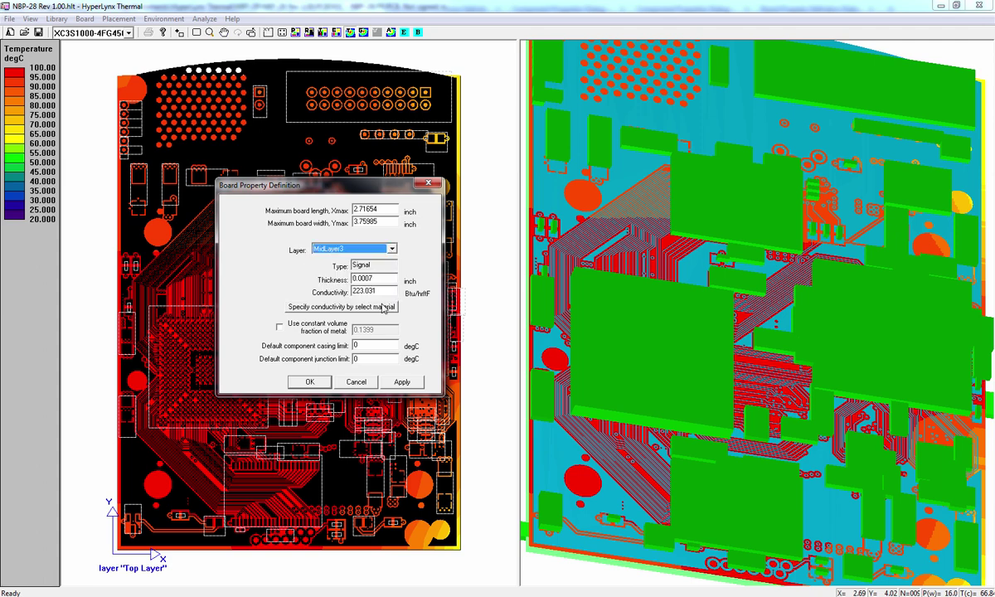
pyautogui.click(373, 309)
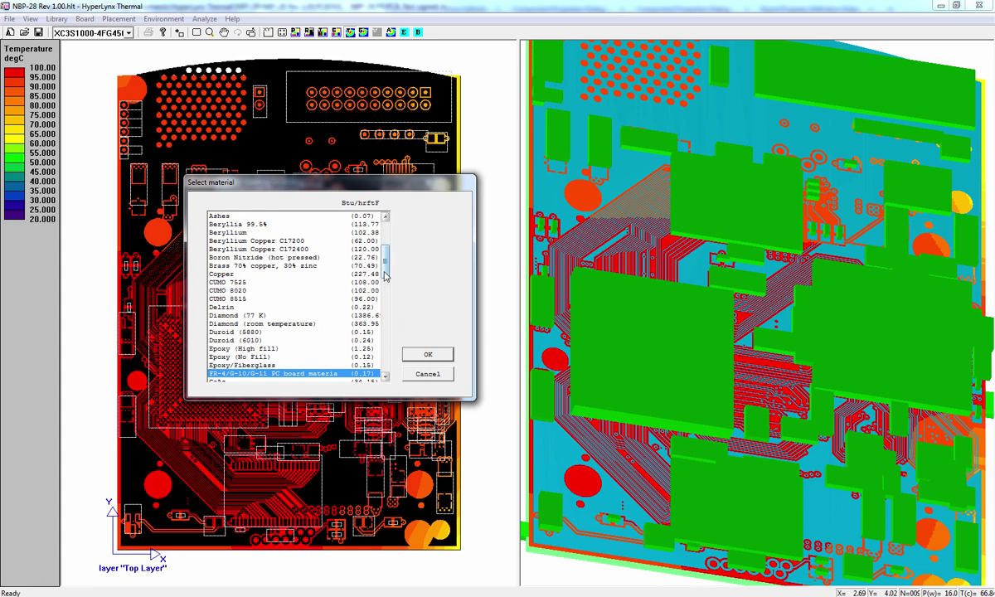
pyautogui.moveTo(384, 276)
pyautogui.mouseDown()
pyautogui.moveTo(385, 334)
pyautogui.moveTo(384, 264)
pyautogui.mouseUp()
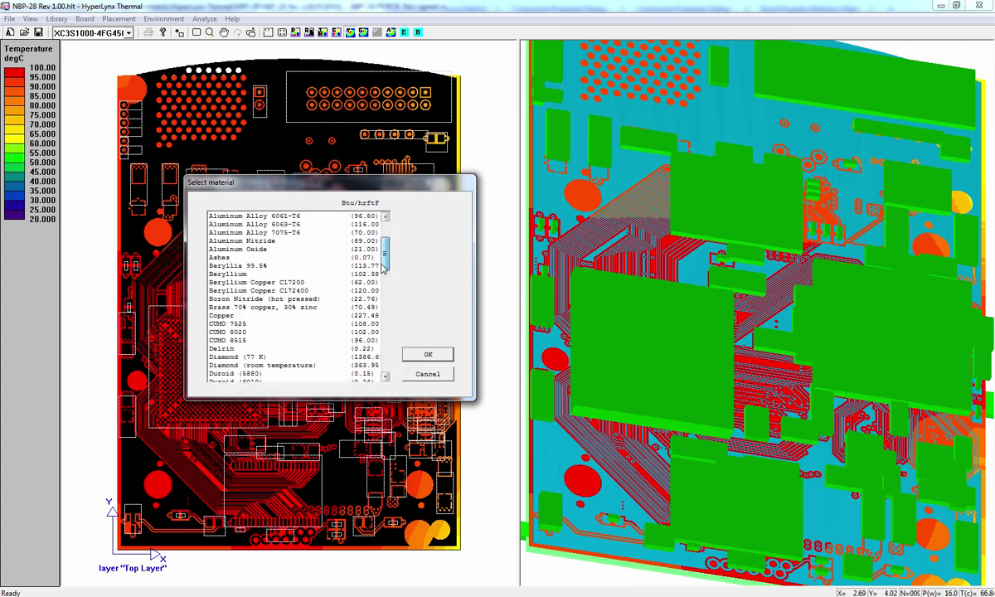
pyautogui.click(273, 324)
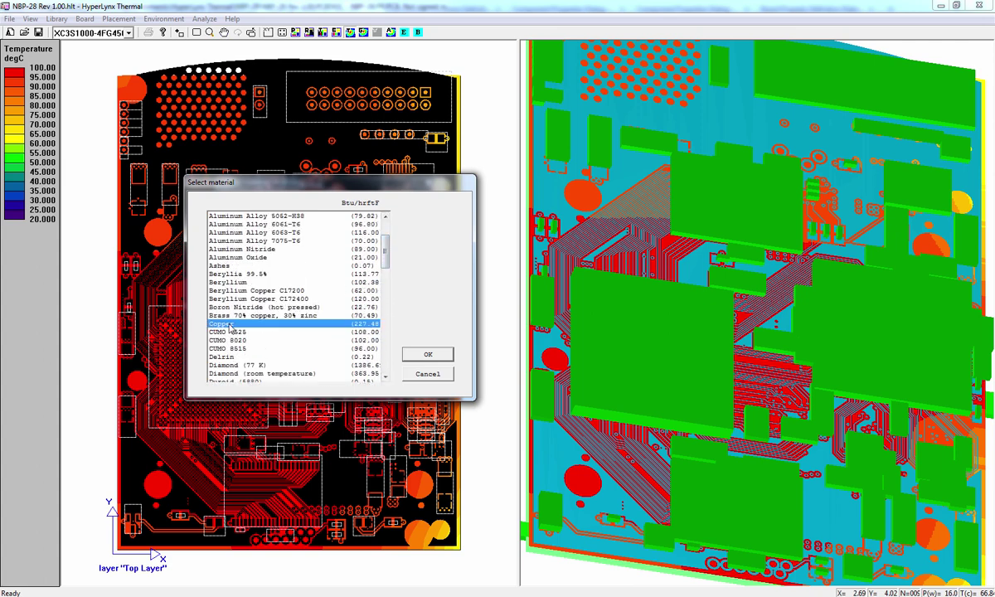
pyautogui.click(422, 355)
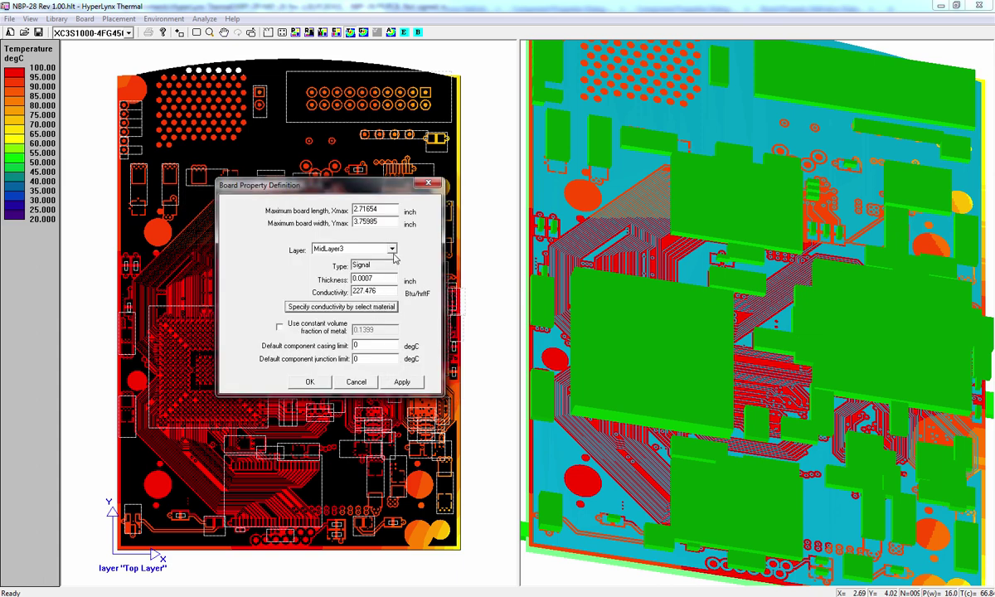
# Specify Copper as the conductivity material for MidLayer1 and for the VCC plane
pyautogui.click(392, 249)
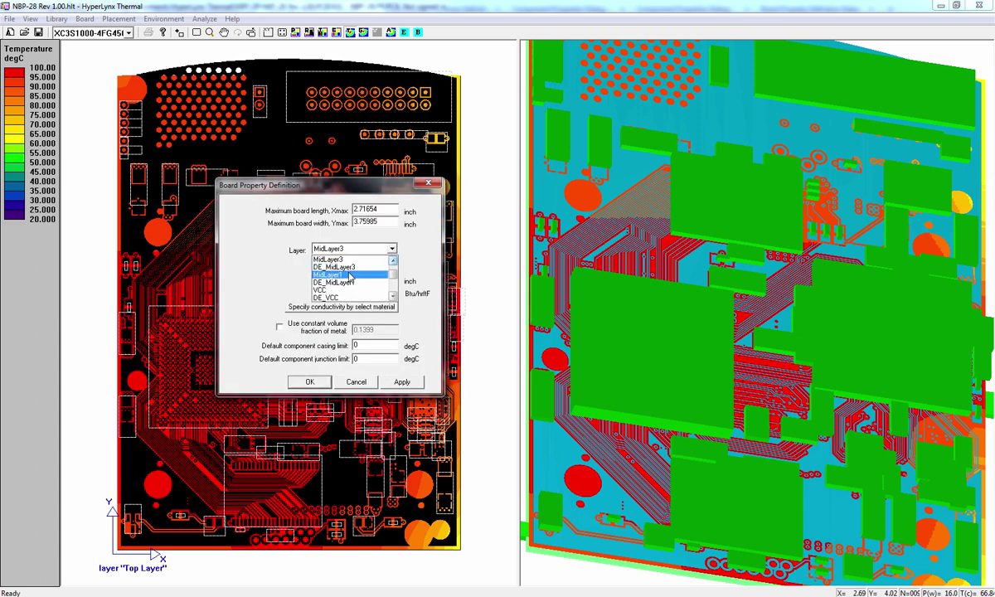
pyautogui.click(350, 275)
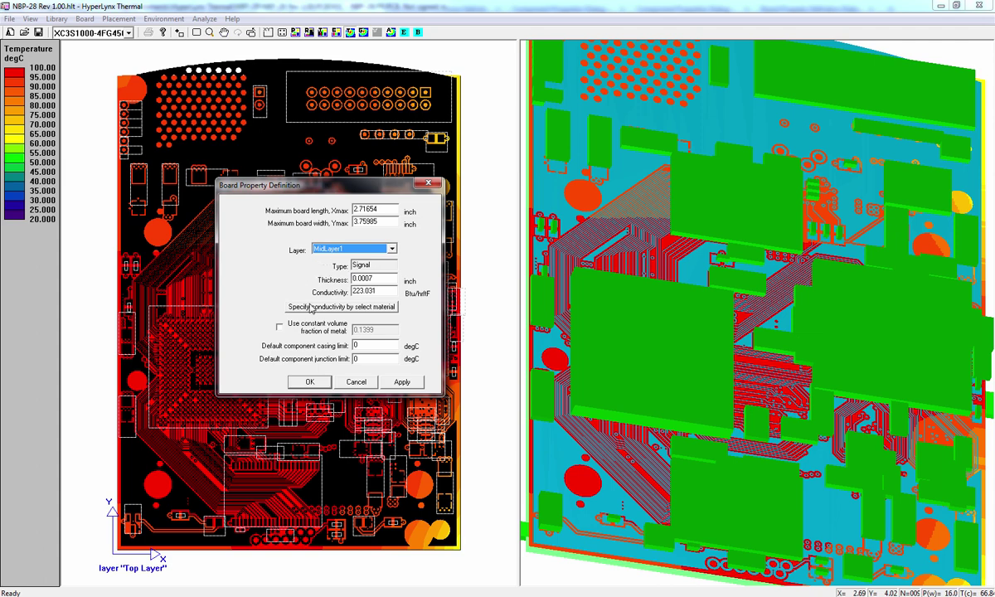
pyautogui.click(347, 308)
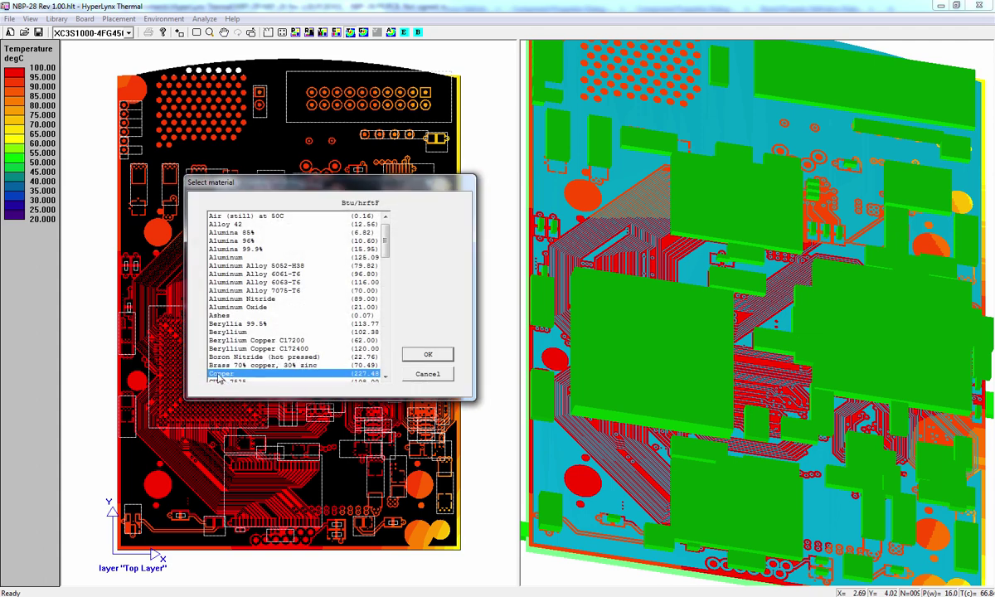
pyautogui.click(420, 350)
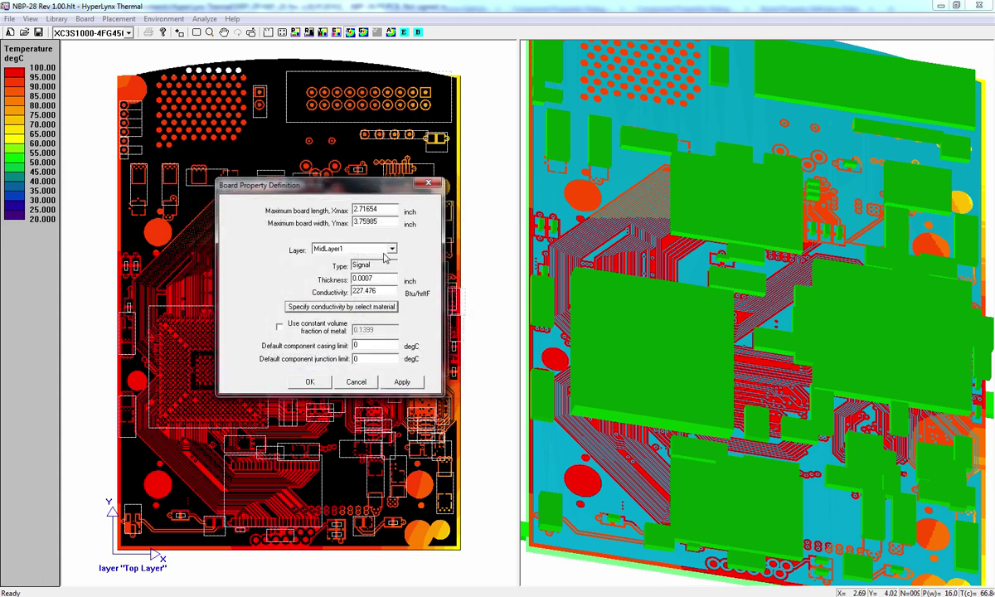
pyautogui.click(390, 251)
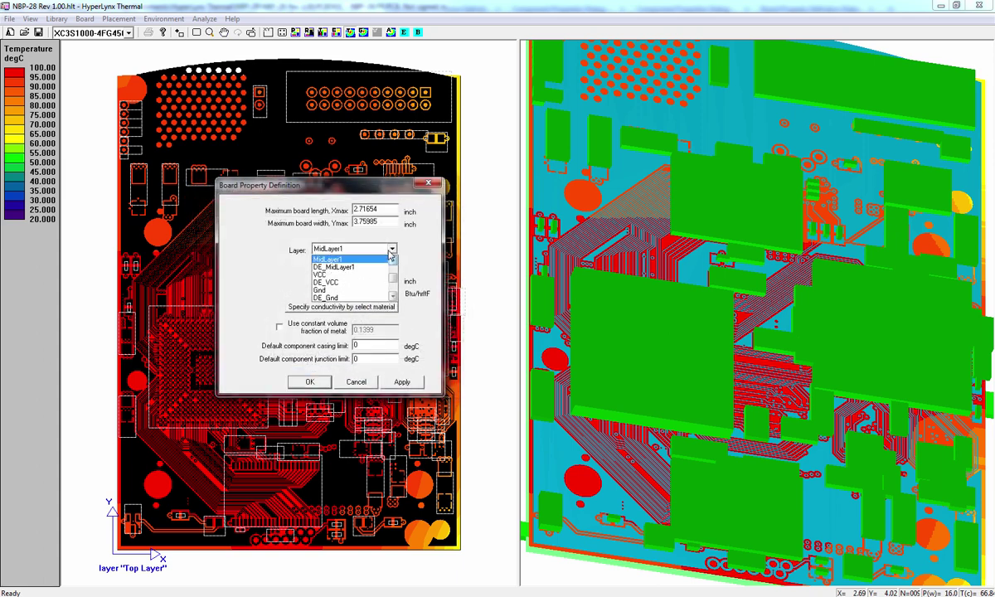
pyautogui.click(344, 276)
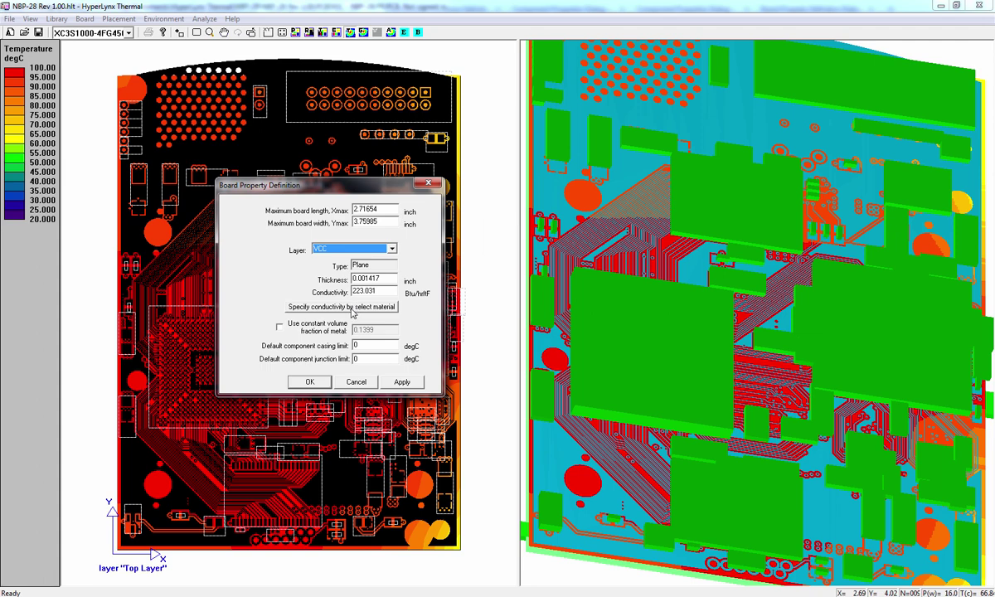
pyautogui.click(353, 312)
pyautogui.click(401, 350)
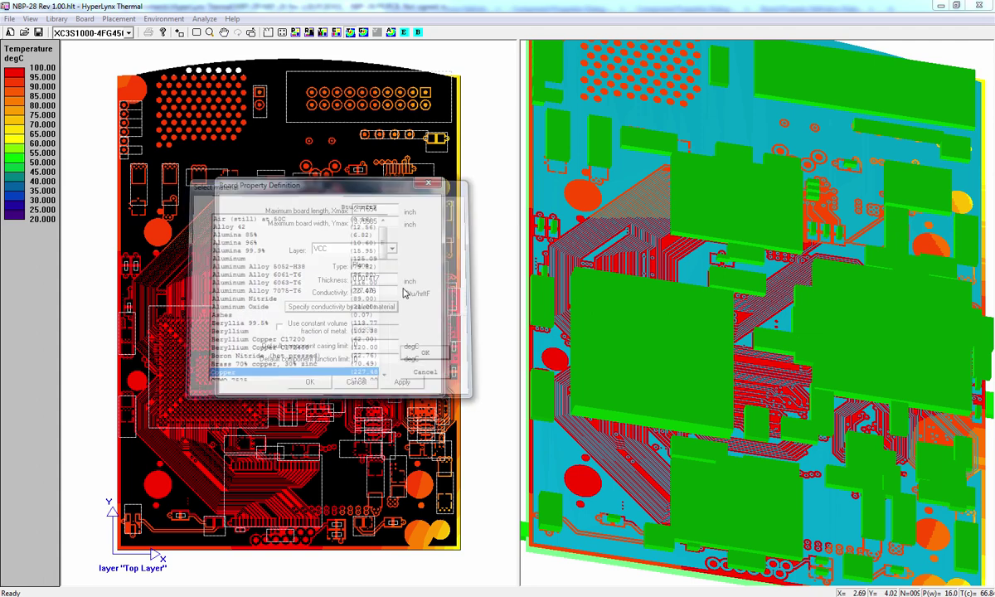
# Assign the Copper material's conductivity to the Gnd plane and the VCCINT plane
pyautogui.click(392, 251)
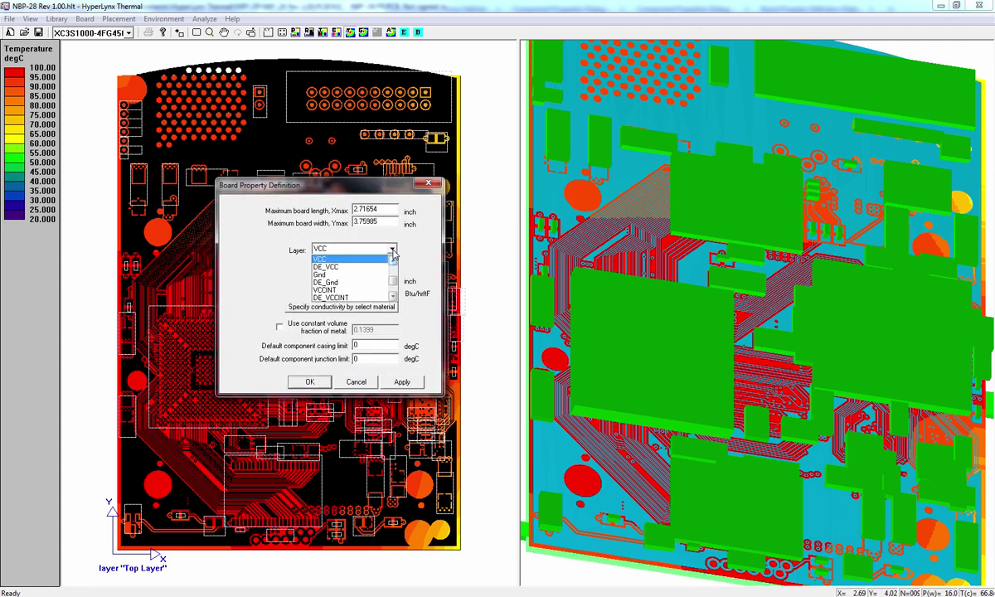
pyautogui.click(338, 276)
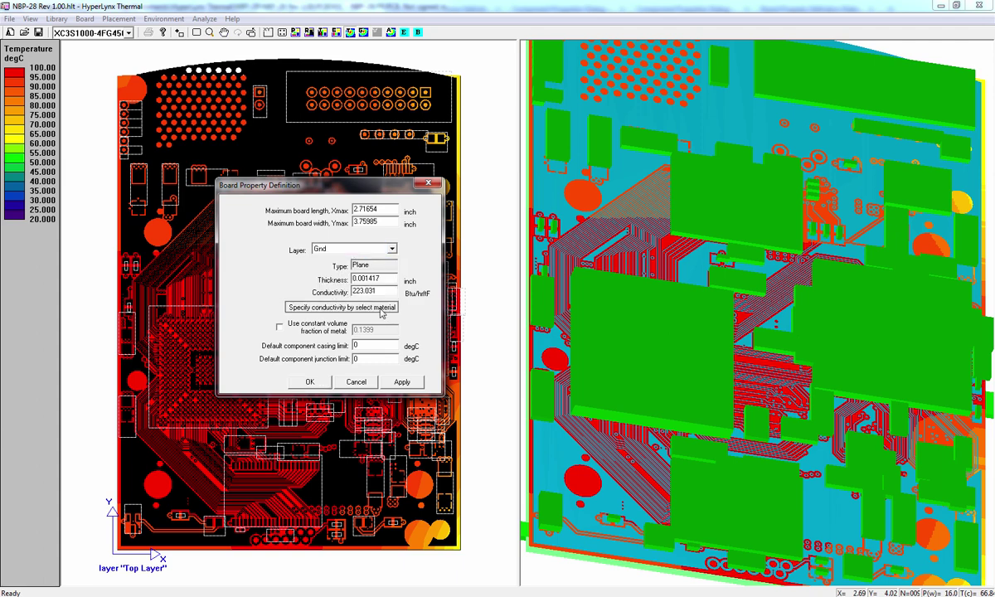
pyautogui.click(342, 307)
pyautogui.click(425, 356)
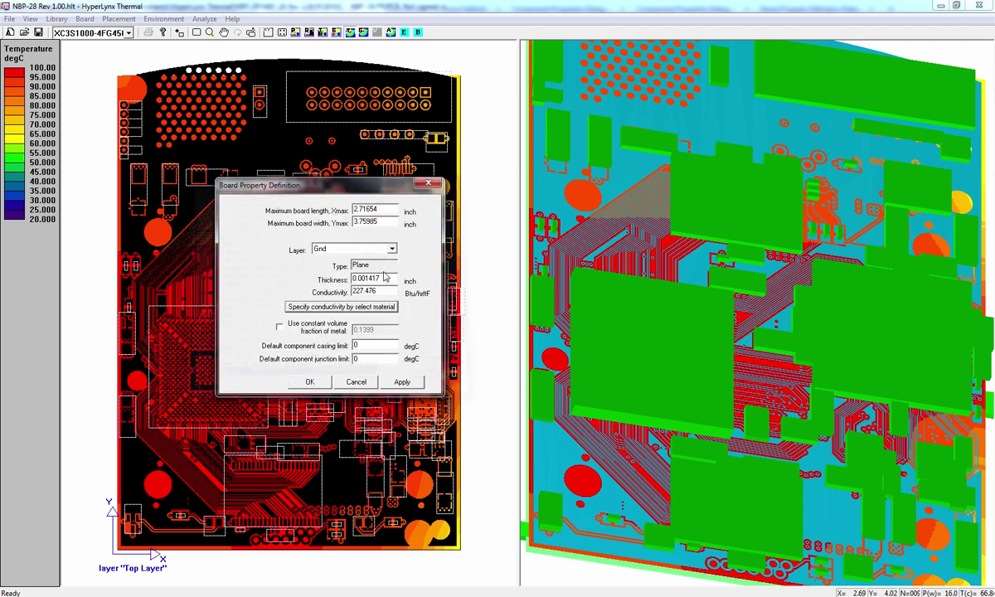
pyautogui.click(392, 249)
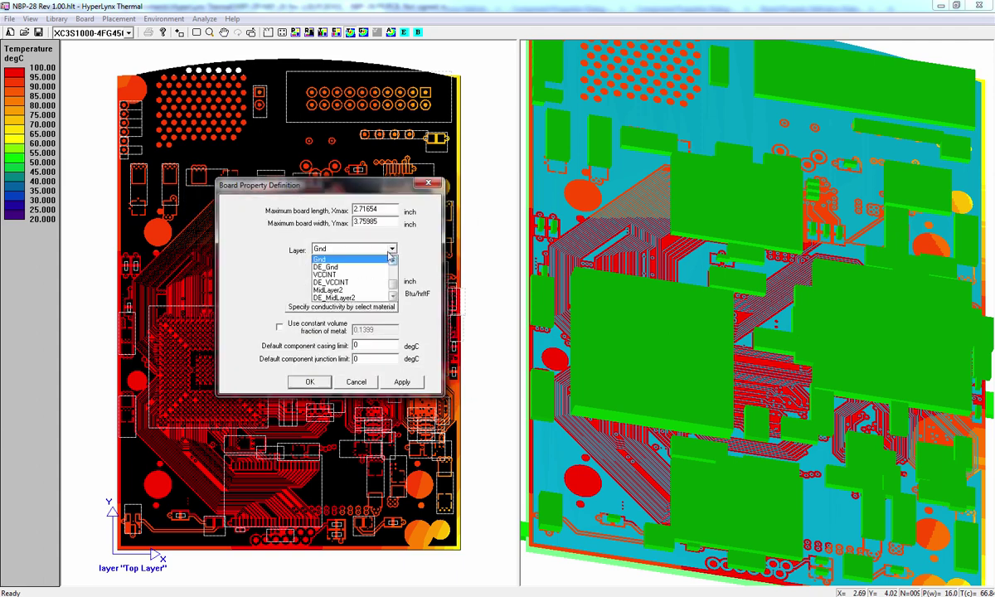
pyautogui.click(325, 274)
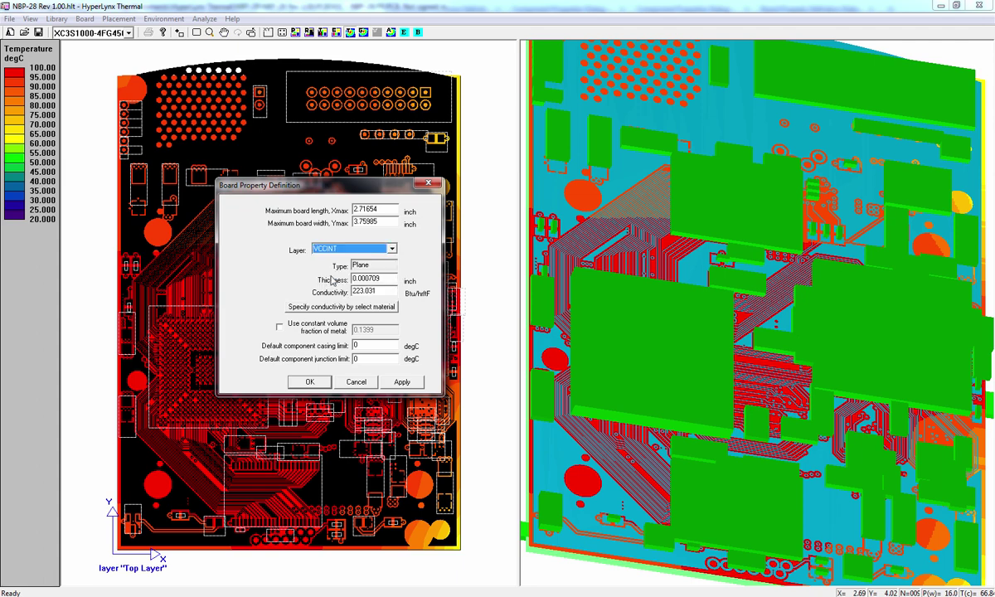
pyautogui.click(377, 309)
pyautogui.click(425, 356)
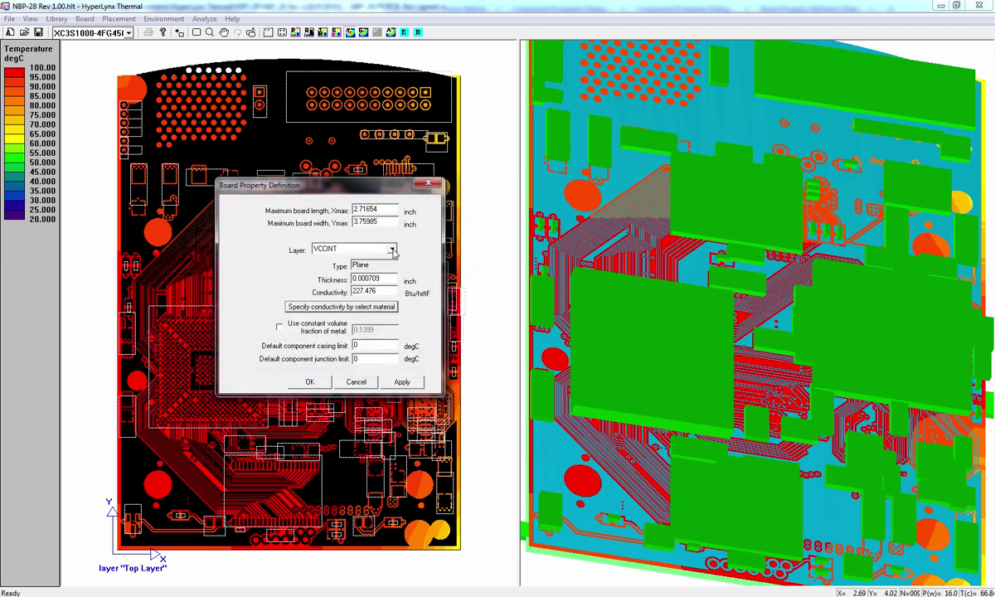
# Specify the conductivity of MidLayer2 and the Bottom Layer by selecting Copper as their material
pyautogui.click(392, 250)
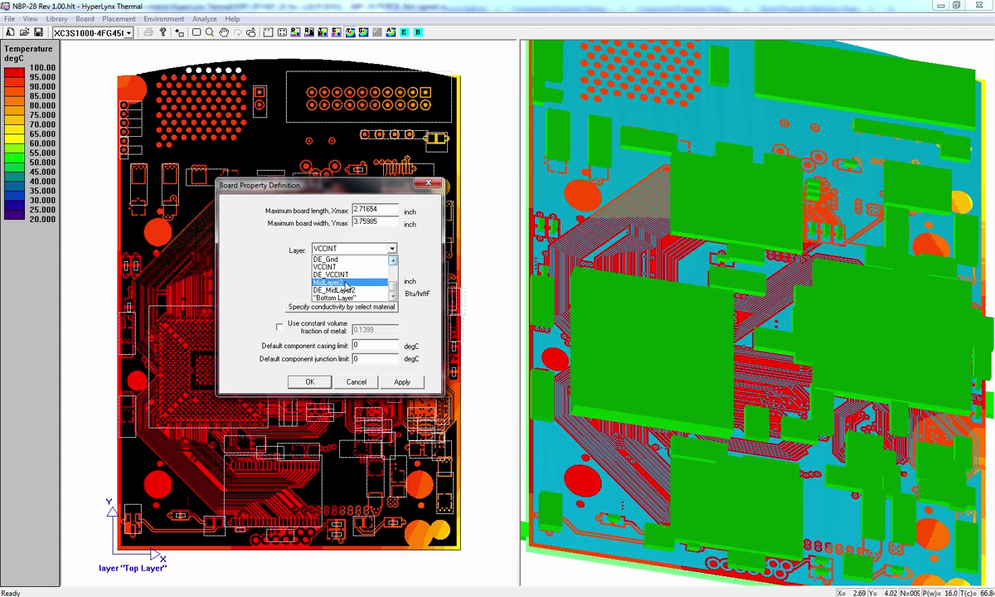
pyautogui.click(347, 283)
pyautogui.click(370, 308)
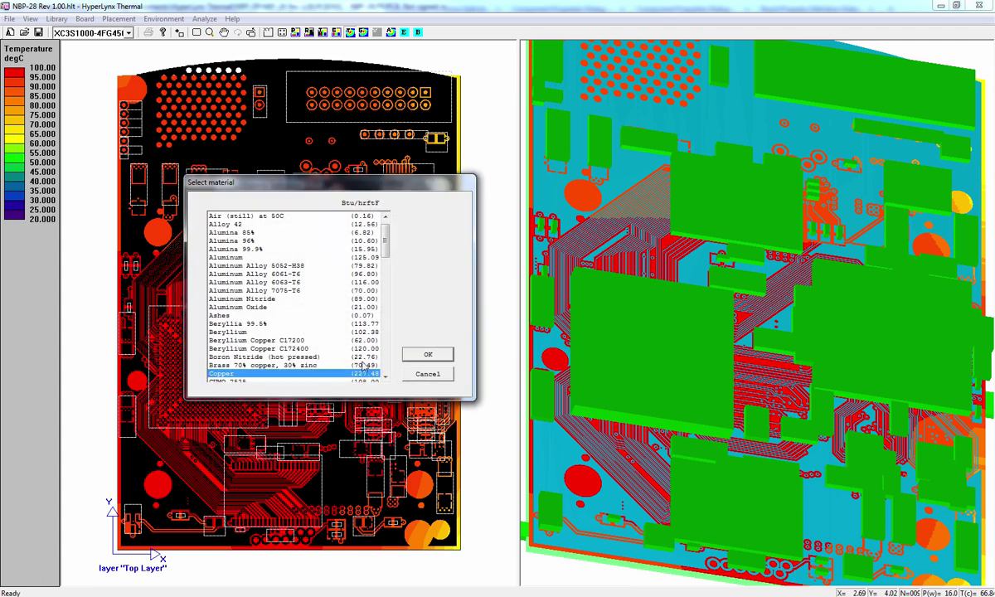
pyautogui.click(392, 335)
pyautogui.click(391, 249)
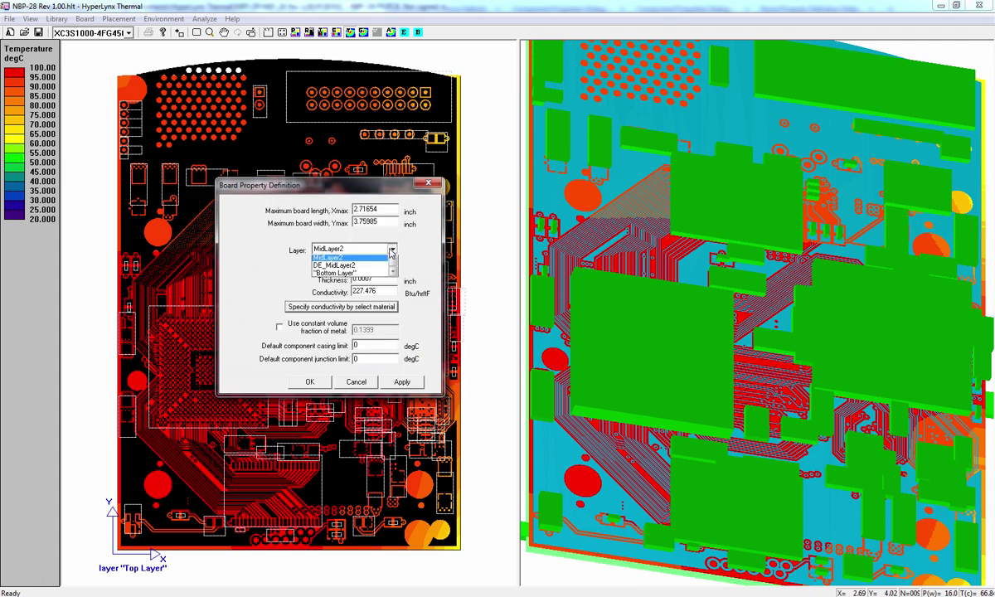
pyautogui.click(332, 290)
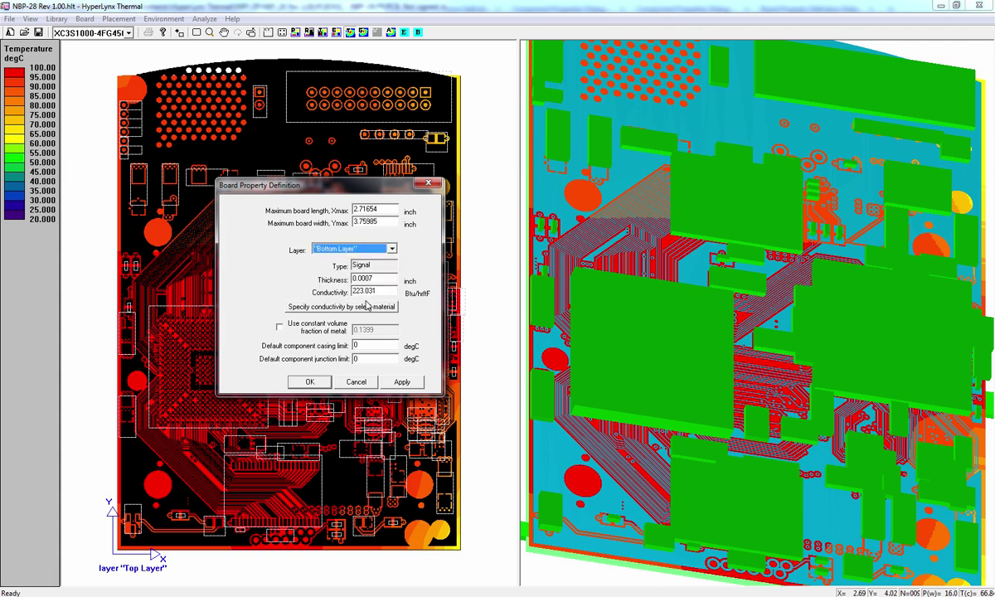
pyautogui.click(370, 308)
pyautogui.click(420, 356)
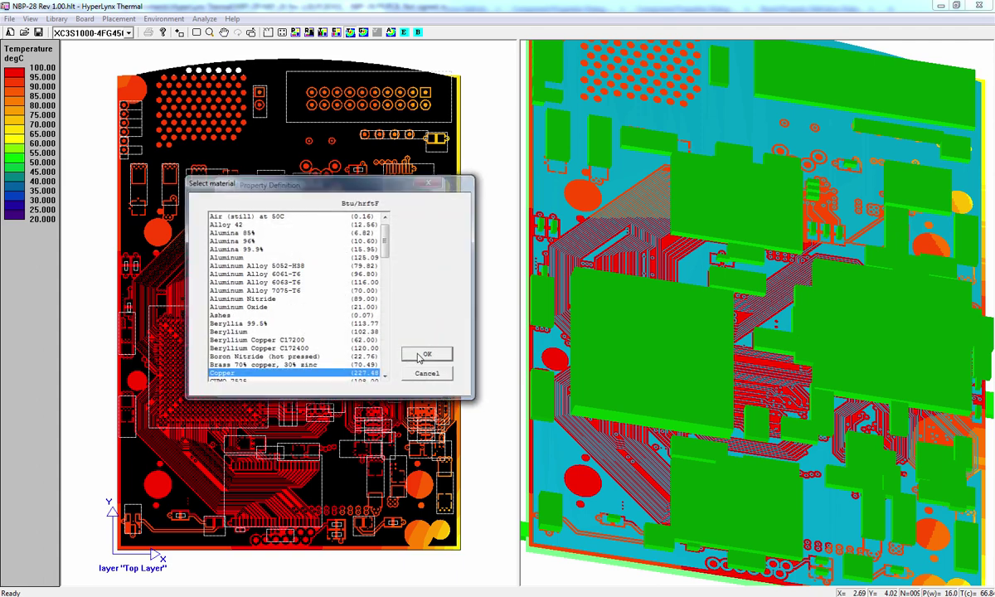
# Specify the DE_MidLayer3 dielectric's conductivity by selecting the FR-4/G-10/G-11 PC board material
pyautogui.click(390, 250)
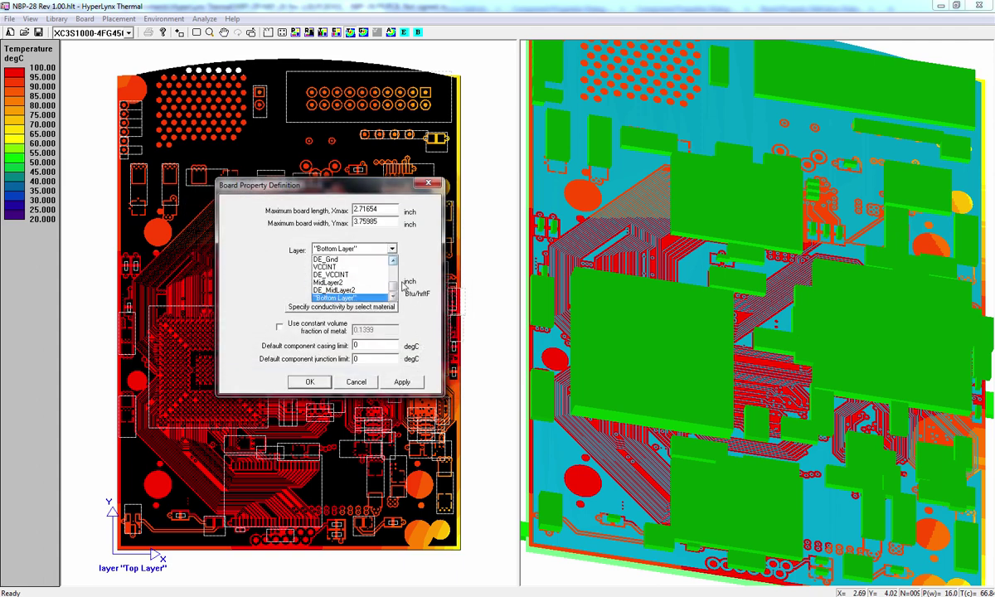
pyautogui.click(392, 263)
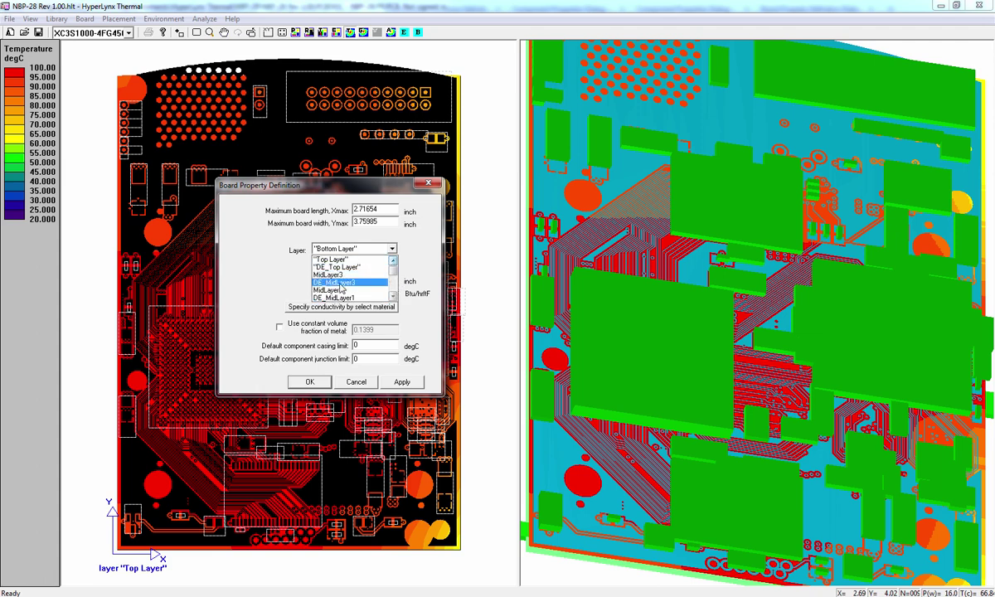
pyautogui.click(340, 284)
pyautogui.click(356, 307)
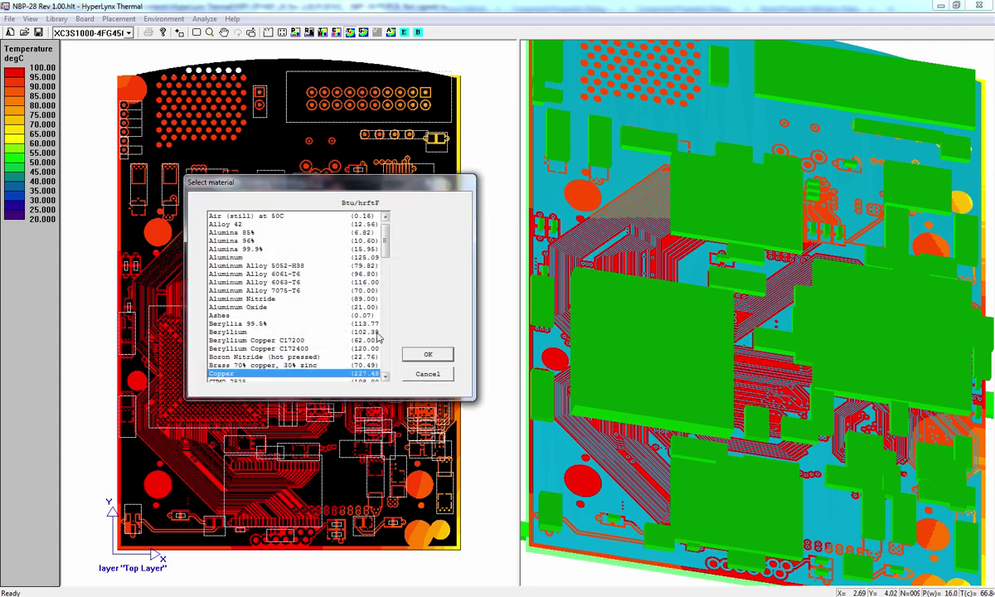
pyautogui.moveTo(387, 251); pyautogui.dragTo(390, 286)
pyautogui.click(267, 315)
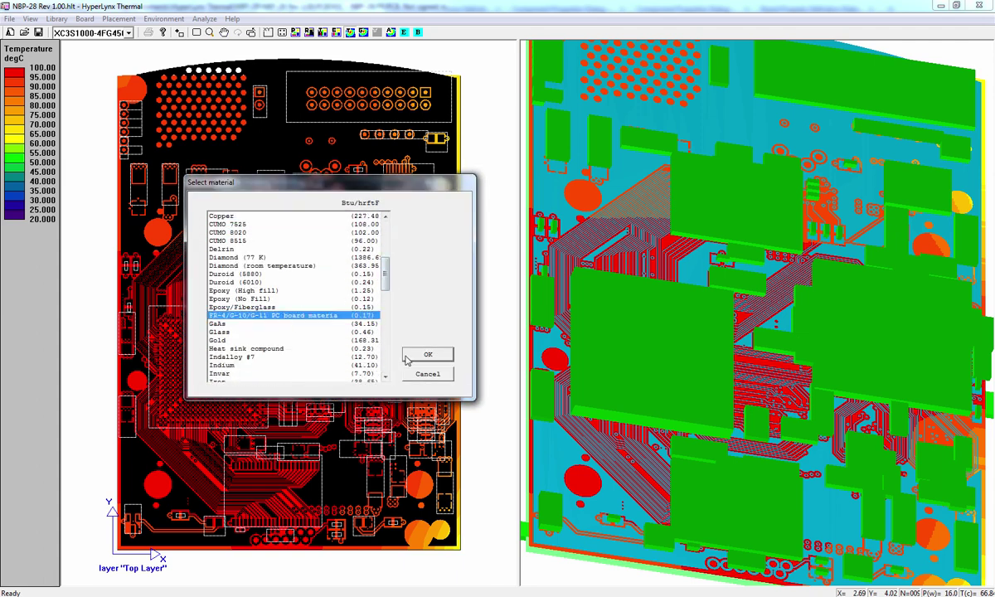
pyautogui.click(424, 354)
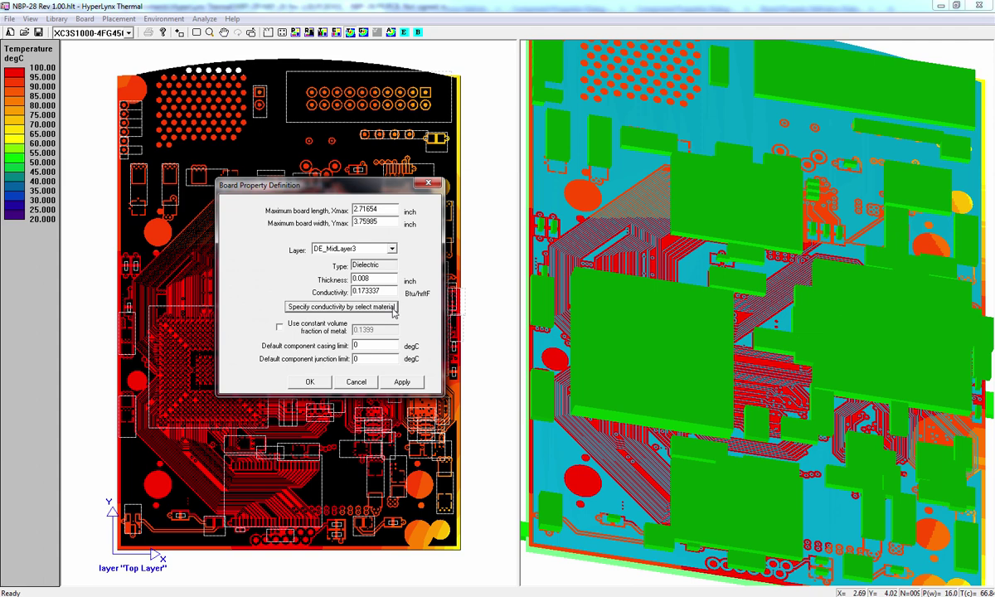
# Assign the FR-4/G-10/G-11 PC board material's conductivity to the DE_MidLayer1 and DE_VCC dielectric layers
pyautogui.click(392, 249)
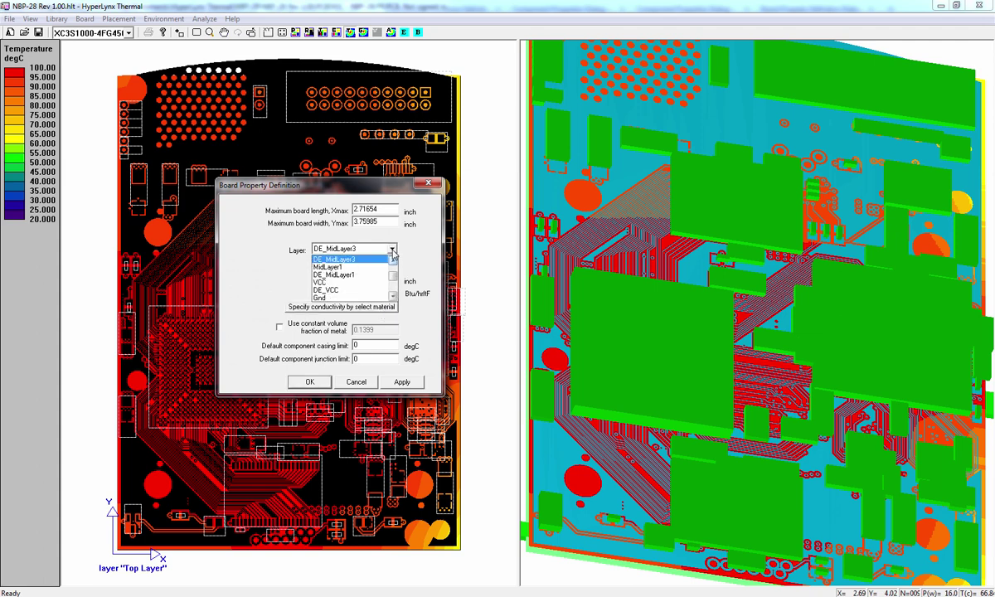
pyautogui.click(332, 274)
pyautogui.click(373, 307)
pyautogui.click(422, 350)
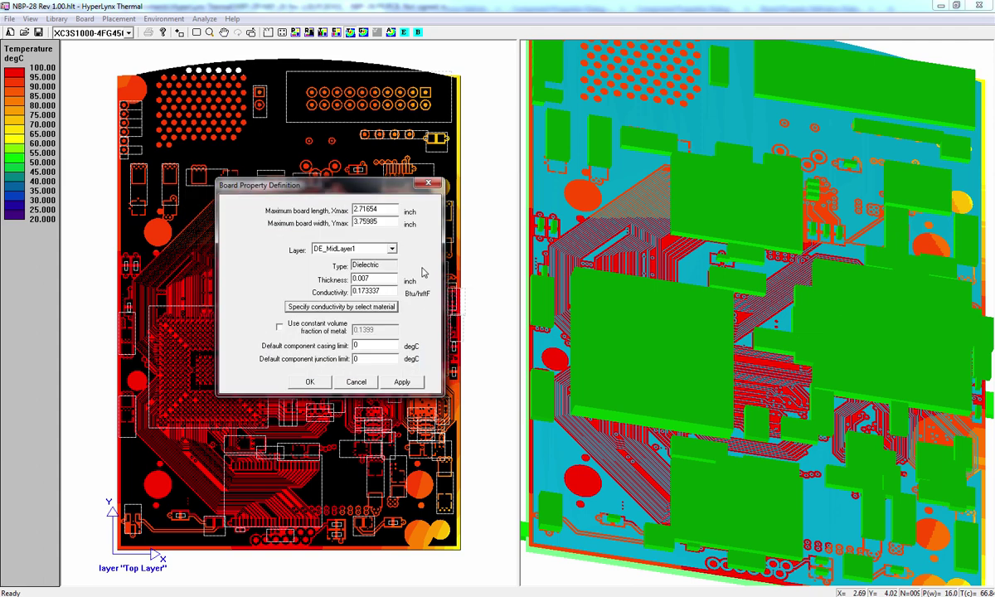
pyautogui.click(393, 250)
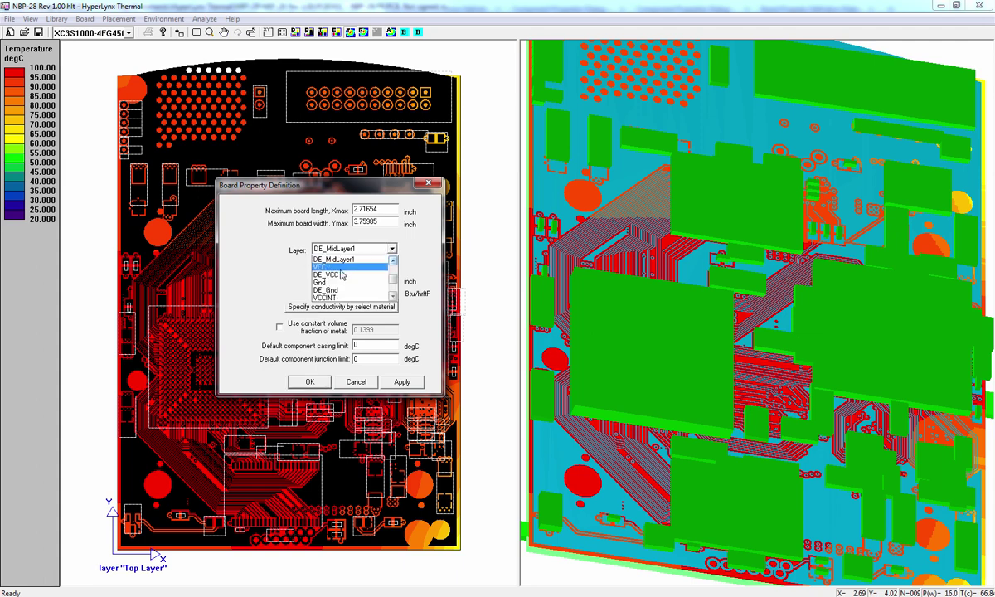
pyautogui.click(382, 312)
pyautogui.click(382, 309)
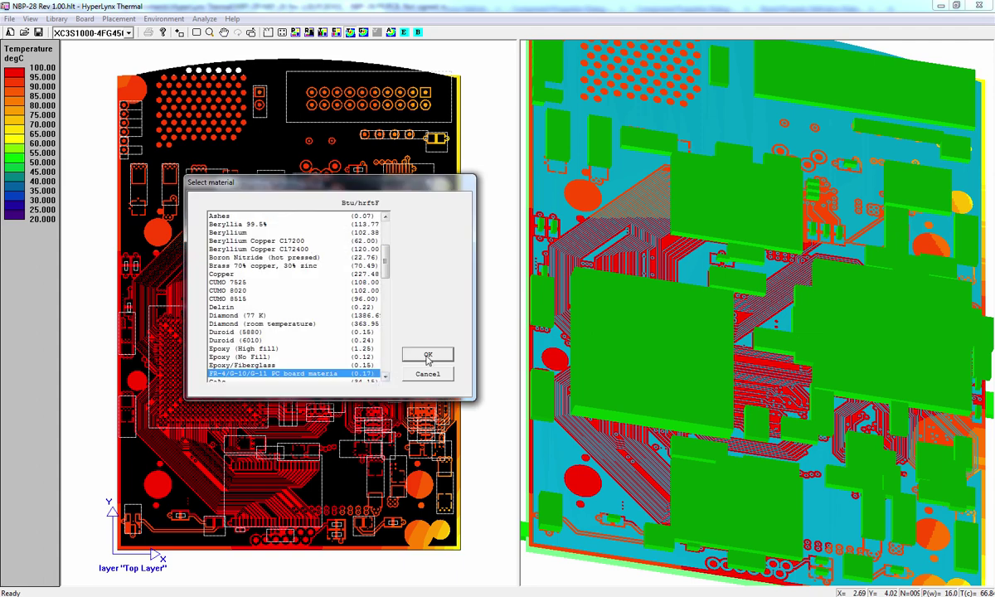
pyautogui.press('Return')
# Specify FR-4/G-10/G-11 PC board material as the conductivity source for the DE_Gnd and DE_VCCINT dielectric layers
pyautogui.click(392, 249)
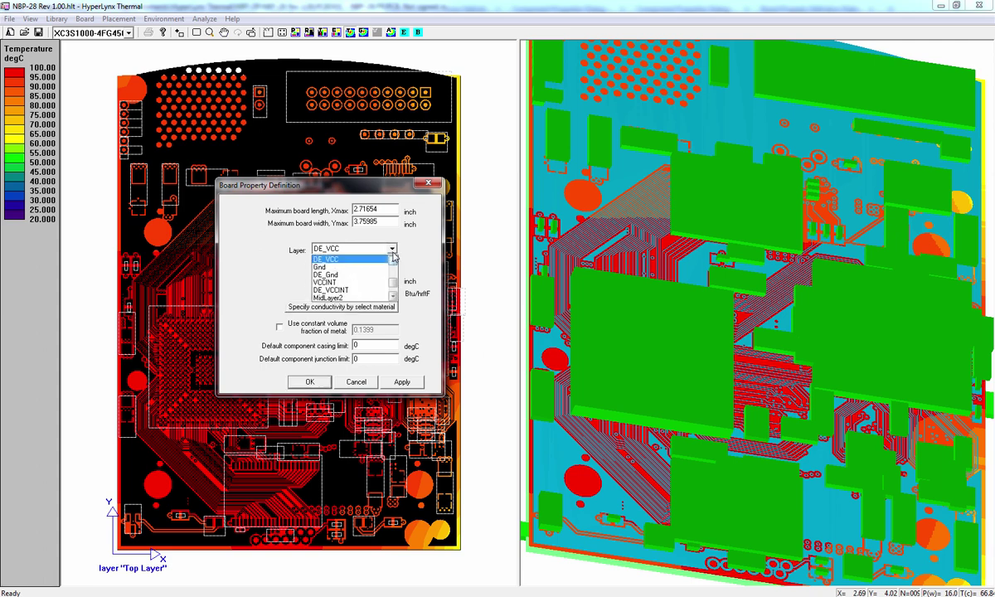
pyautogui.click(328, 266)
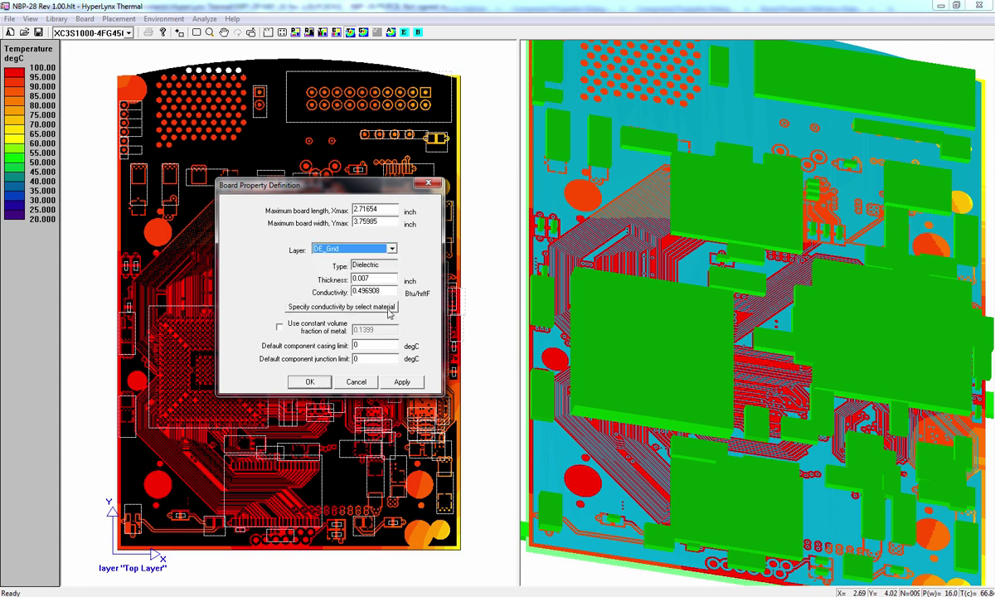
pyautogui.click(365, 306)
pyautogui.click(427, 355)
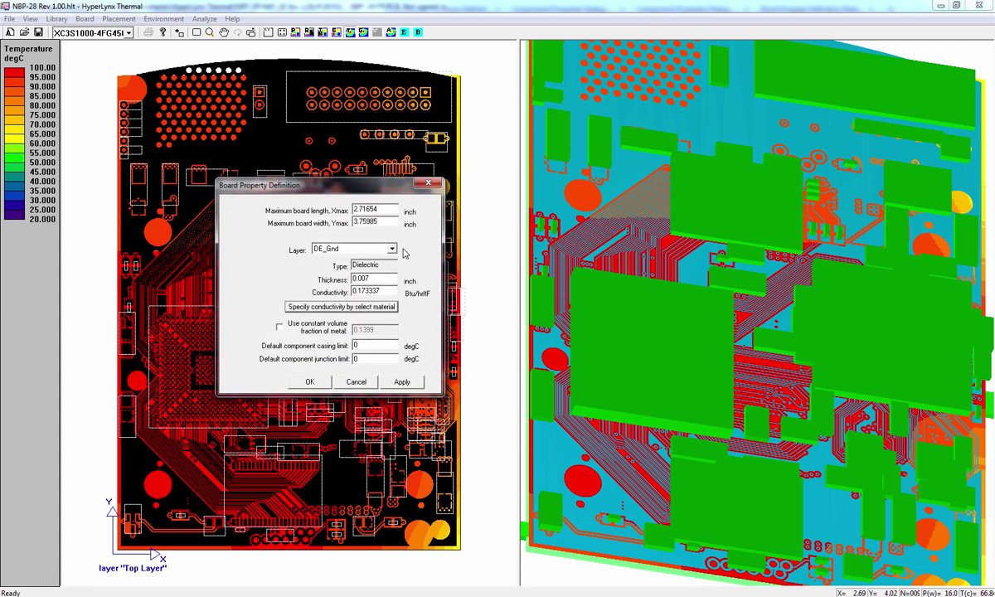
pyautogui.click(392, 250)
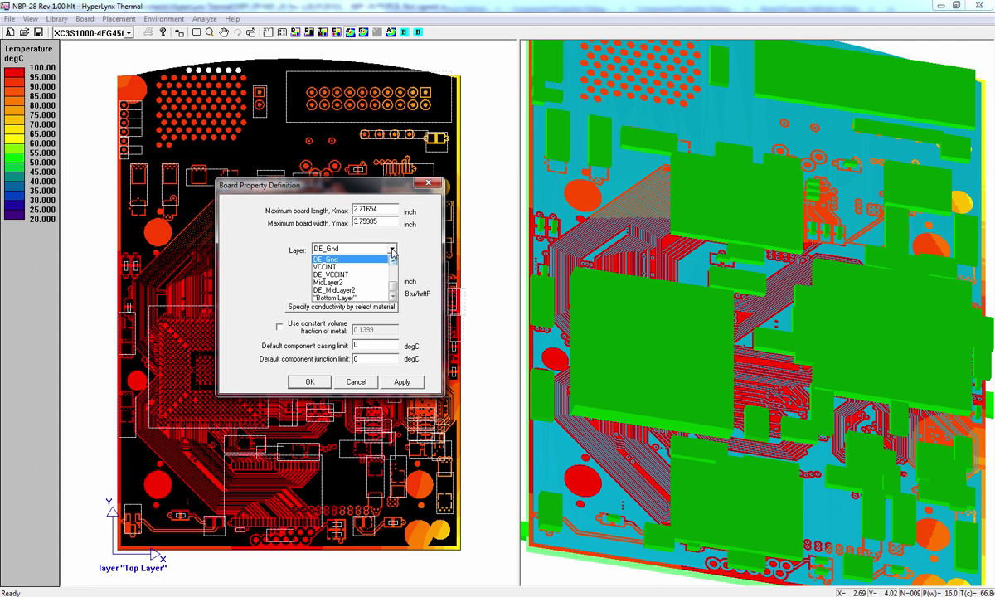
pyautogui.click(332, 275)
pyautogui.click(376, 308)
pyautogui.click(426, 355)
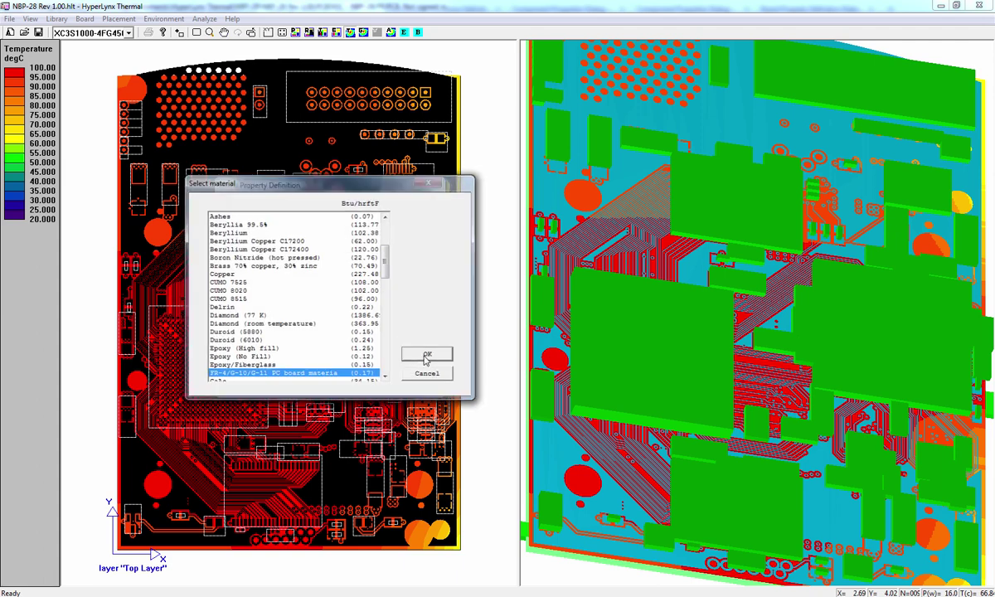
# Select DE_MidLayer2 and set its conductivity from the FR-4/G-10/G-11 PC board material
pyautogui.click(392, 249)
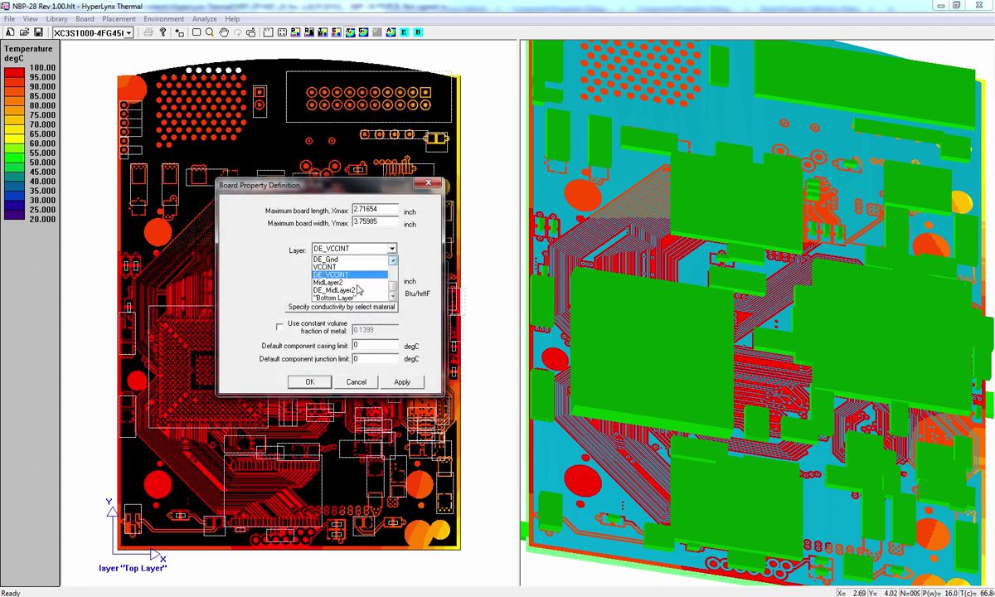
pyautogui.click(363, 286)
pyautogui.click(367, 307)
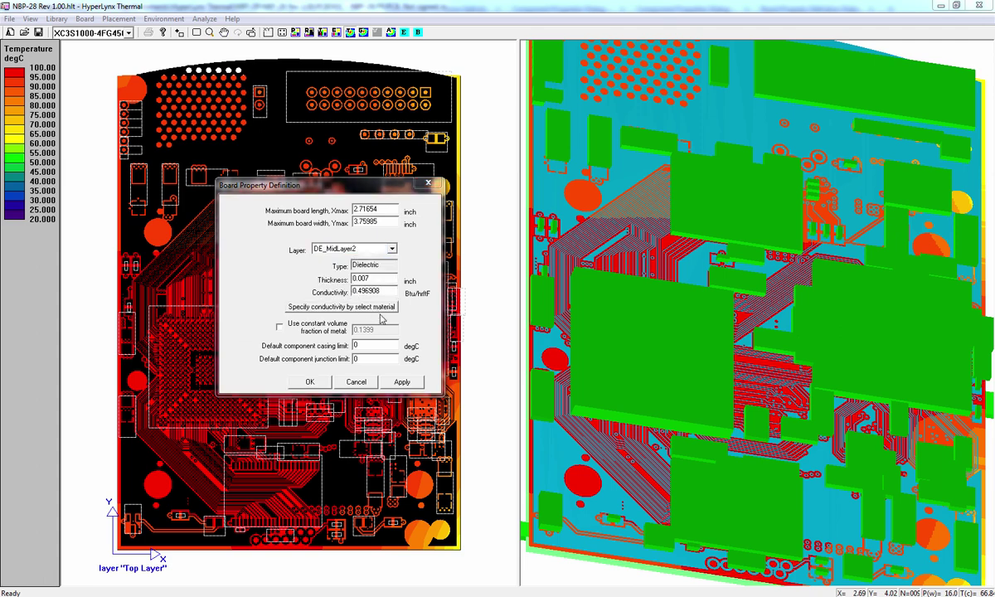
pyautogui.click(426, 355)
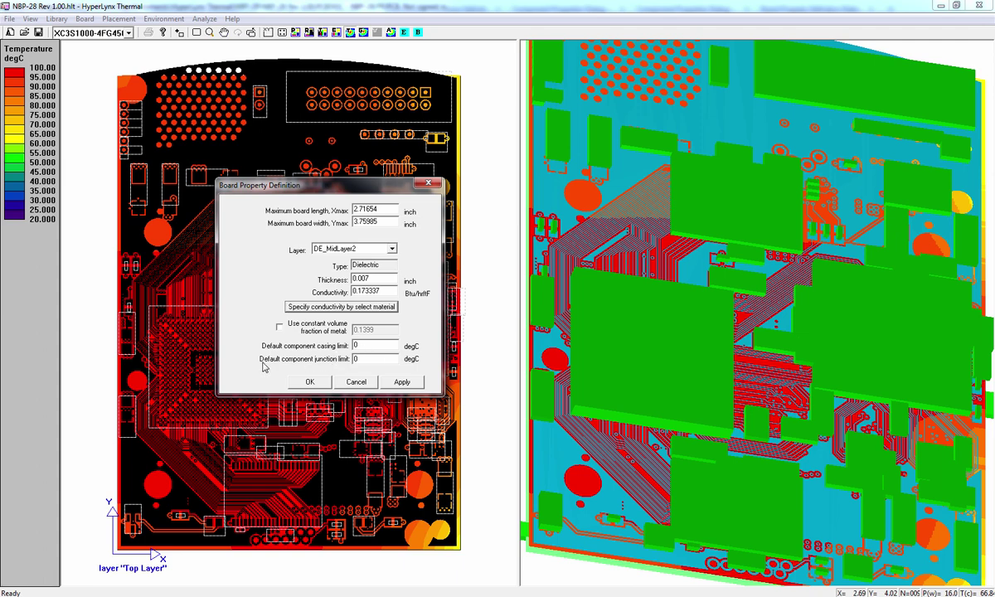
# Set the default component casing limit and junction limit to 125 degC each and apply the board properties
pyautogui.doubleClick(357, 345)
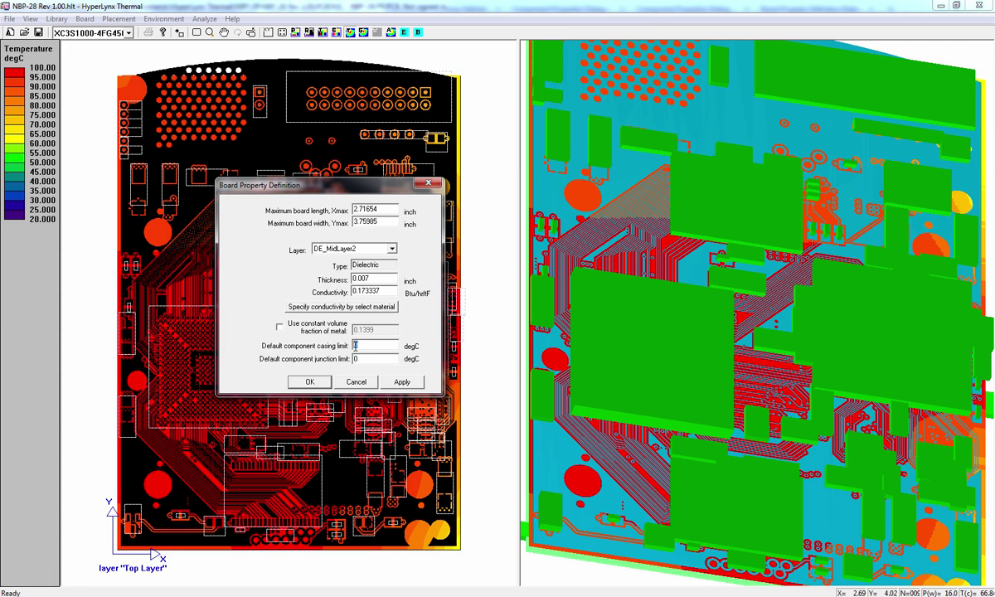
pyautogui.press('Tab')
pyautogui.write('125')
pyautogui.moveTo(340, 192); pyautogui.dragTo(358, 190)
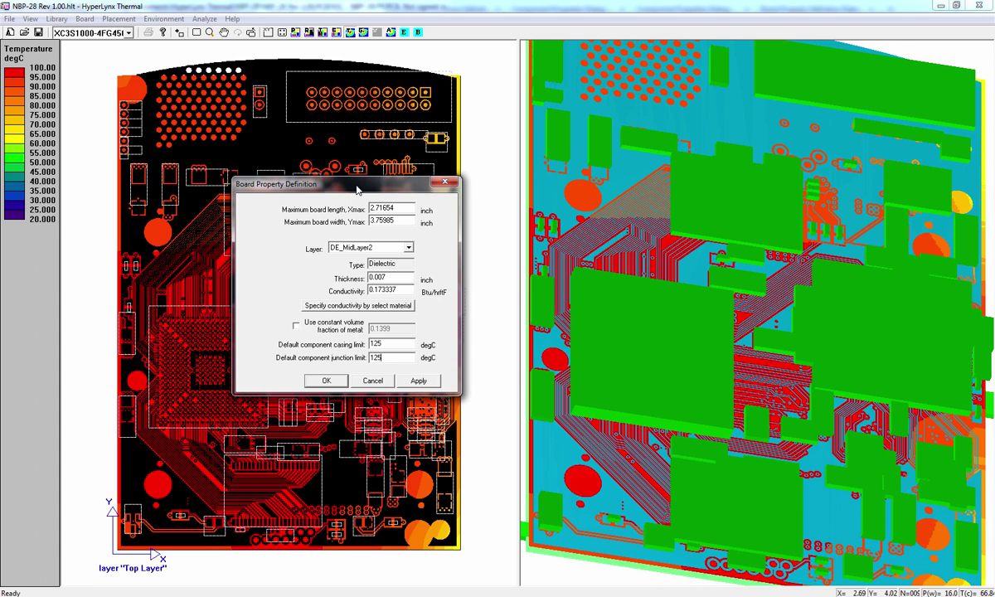
pyautogui.moveTo(357, 190); pyautogui.dragTo(384, 162)
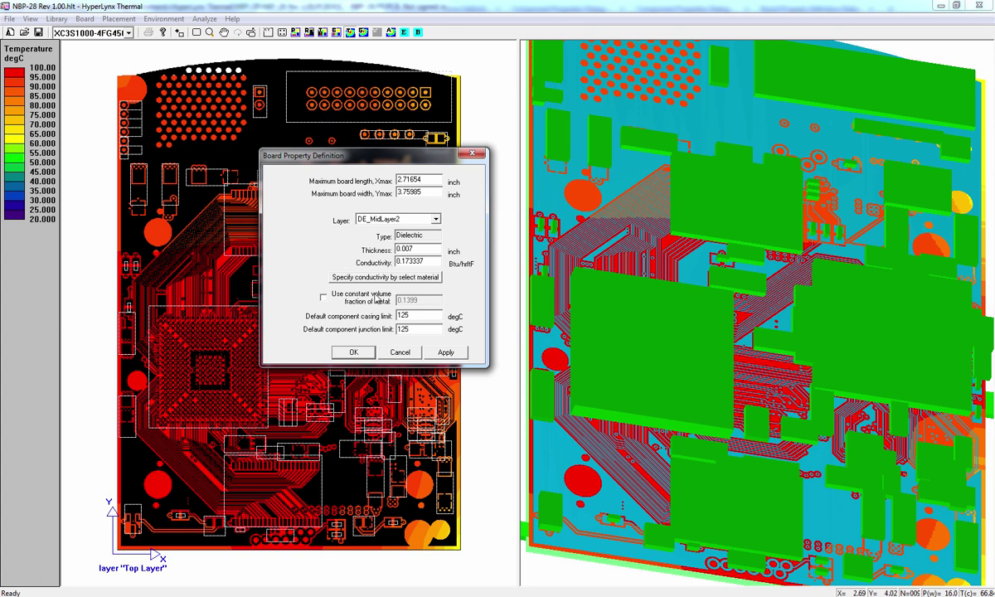
pyautogui.click(444, 353)
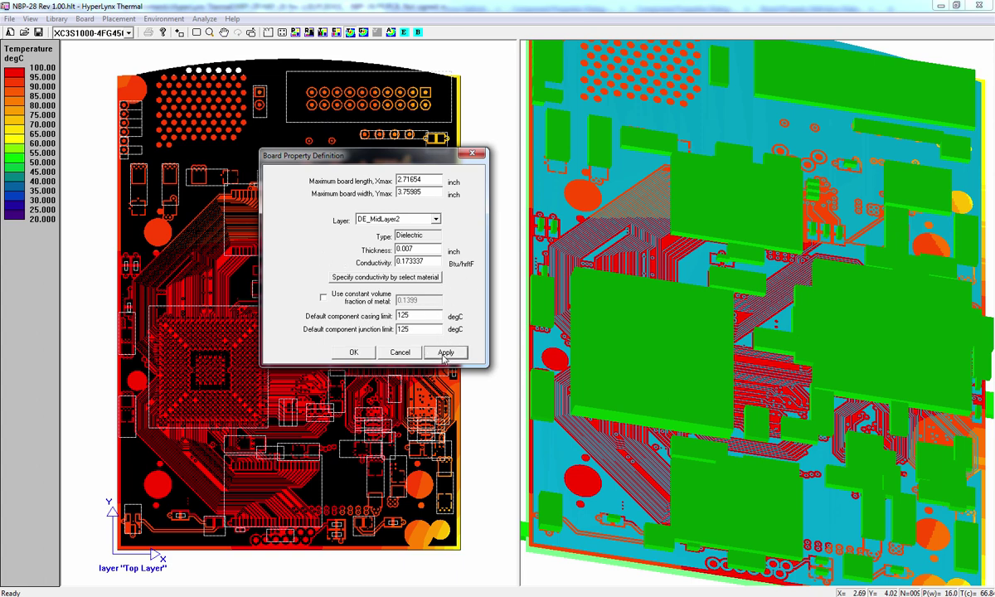
pyautogui.click(353, 353)
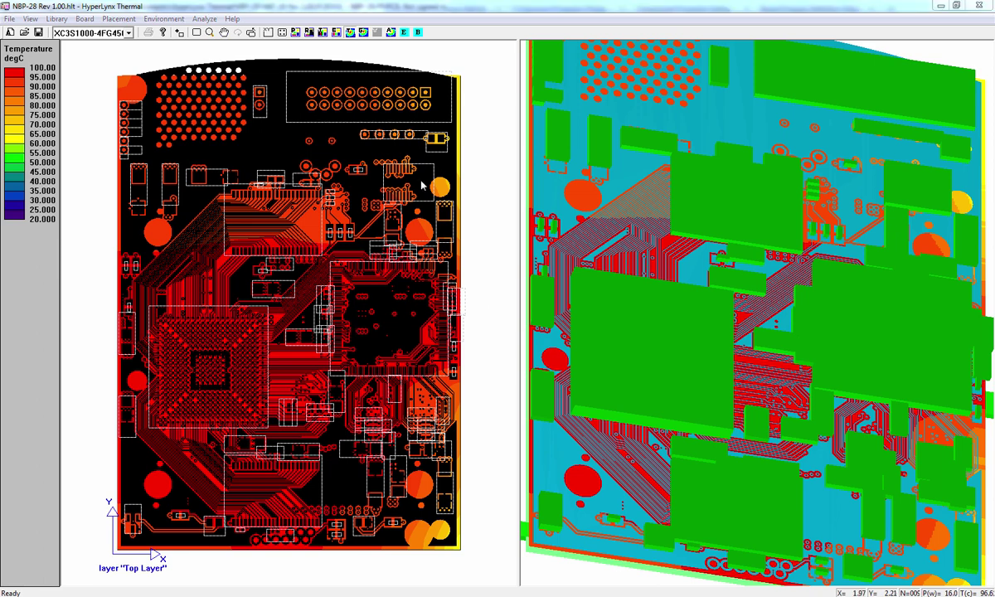
# Step through the board's layers, including MidLayer3, VCC and MidLayer2, to examine the temperature distribution on each
pyautogui.click(251, 33)
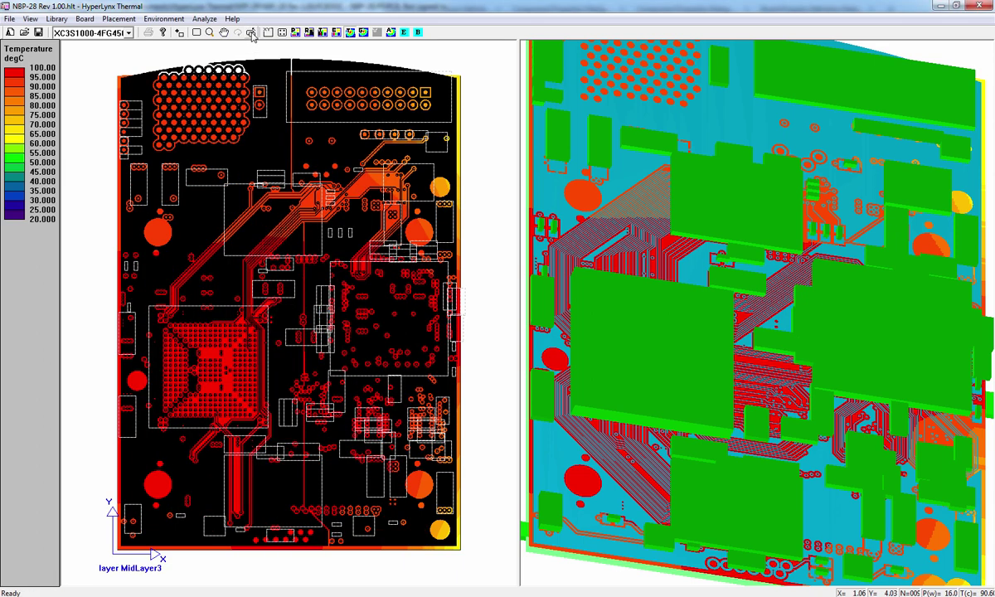
pyautogui.click(252, 33)
pyautogui.click(252, 33)
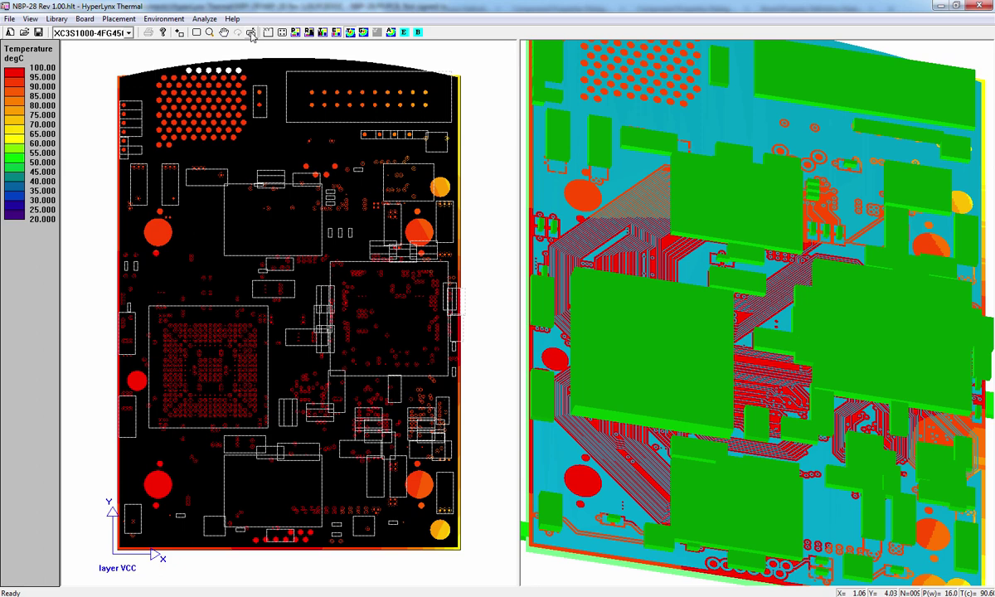
pyautogui.click(251, 33)
pyautogui.click(251, 33)
pyautogui.click(251, 33)
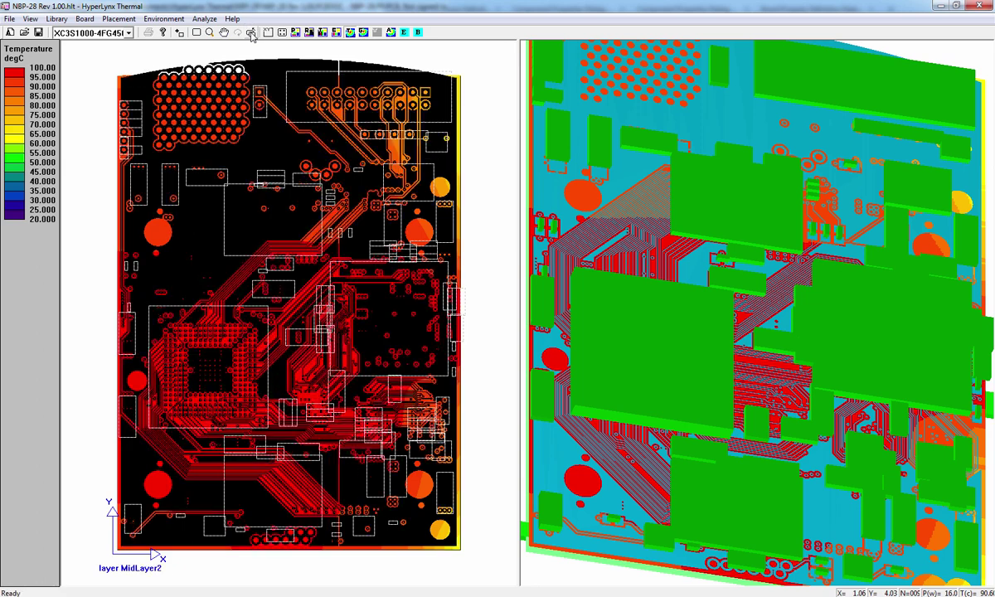
# Show the board's front side and rerun the thermal analysis
pyautogui.click(30, 19)
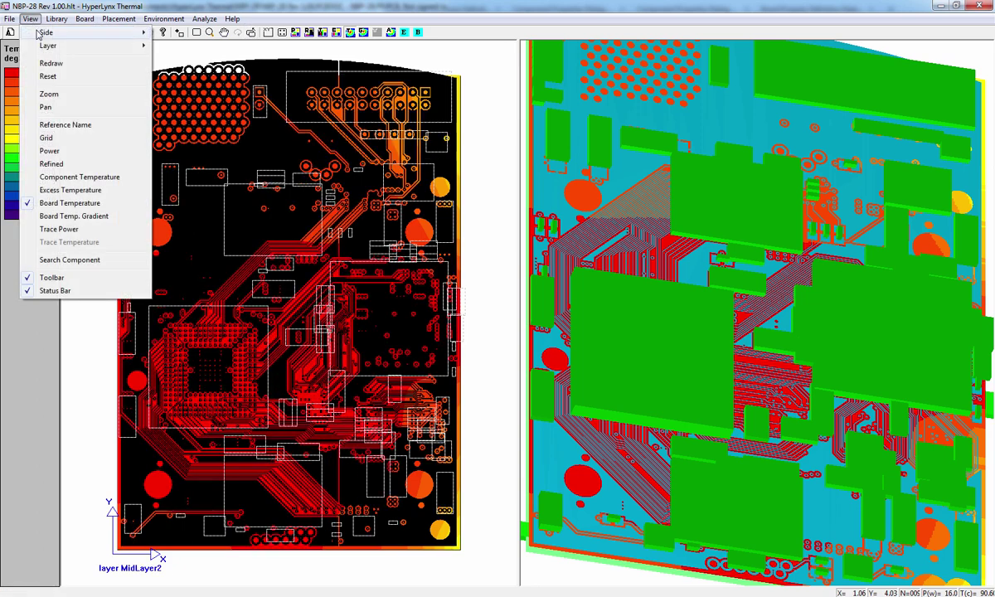
pyautogui.moveTo(37, 33)
pyautogui.click(170, 35)
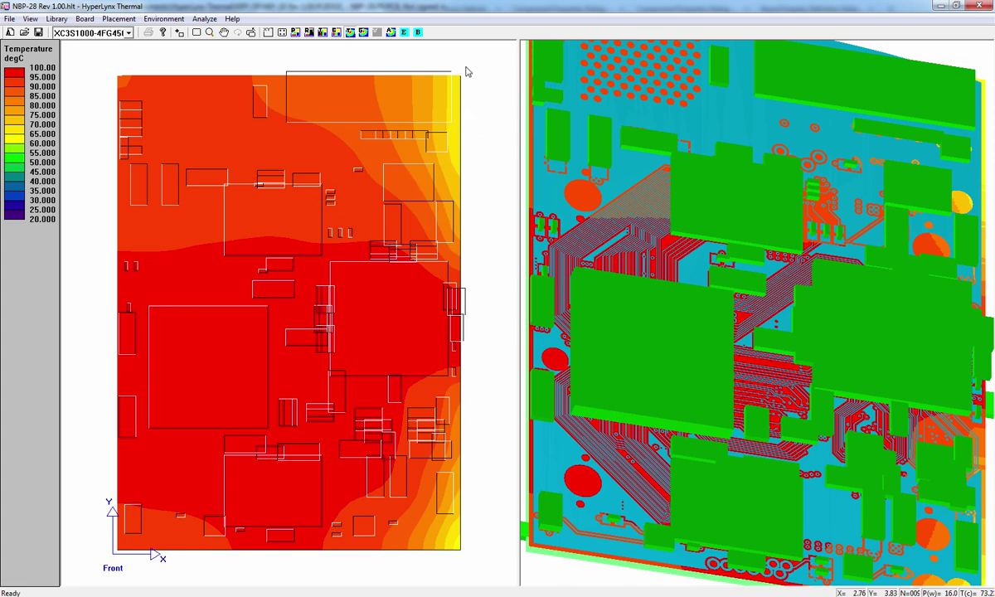
pyautogui.click(393, 32)
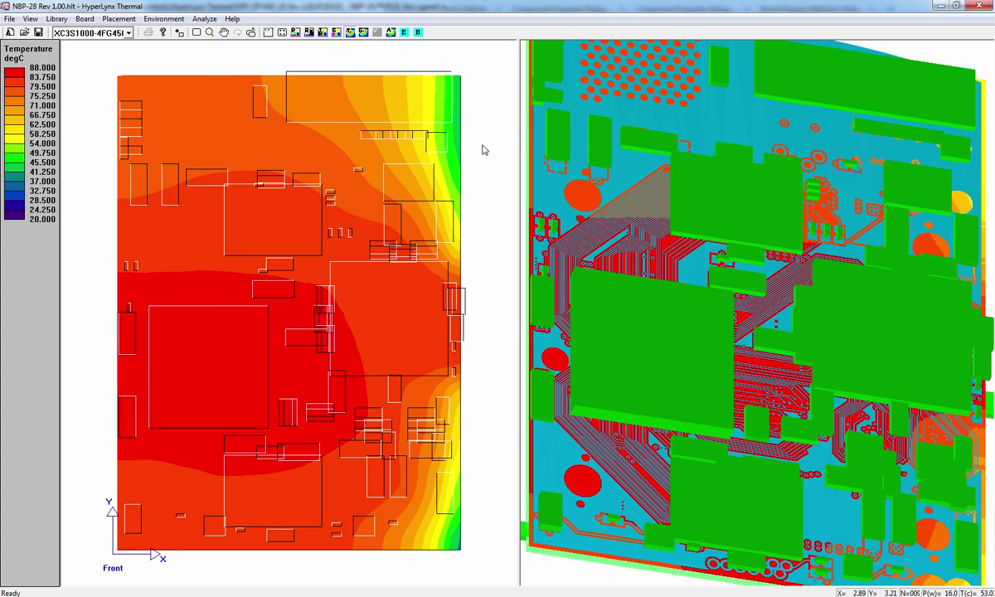
# Set the incoming air temperature to 20 degC and the front and back side air velocities to 500 ft/m, and rerun the analysis
pyautogui.click(405, 33)
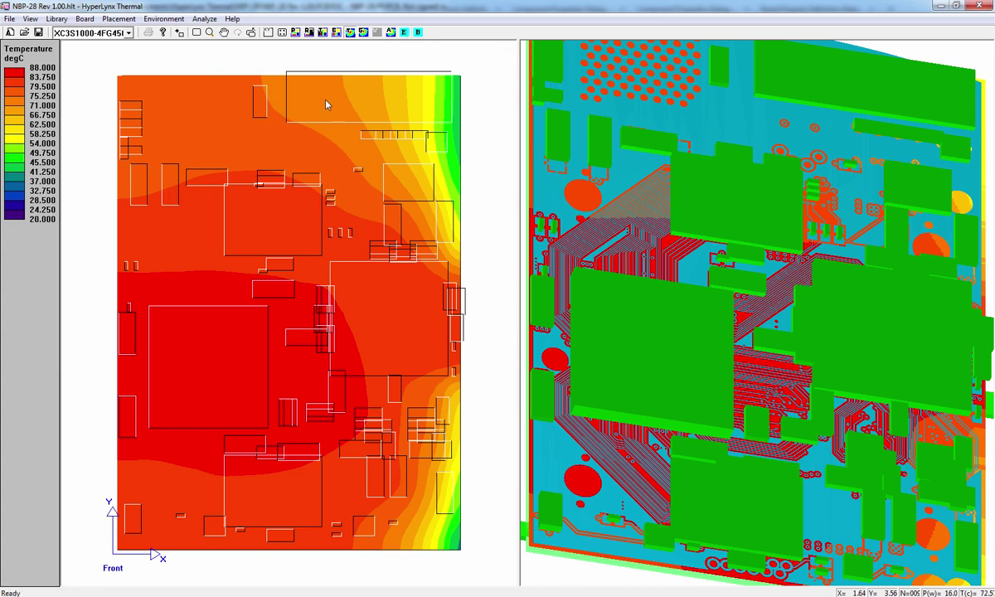
pyautogui.click(157, 19)
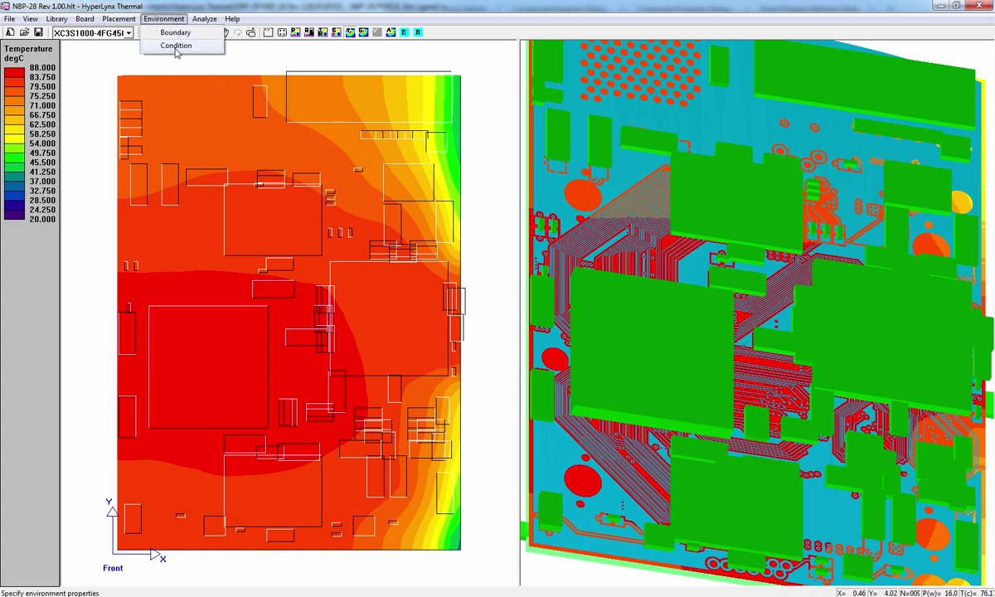
pyautogui.click(405, 37)
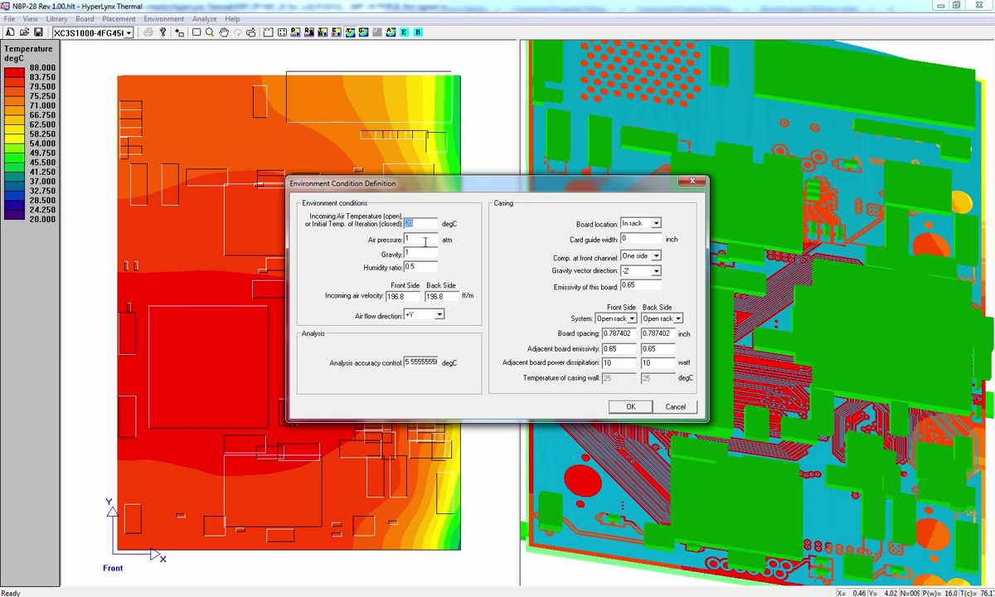
pyautogui.write('20')
pyautogui.moveTo(402, 296); pyautogui.dragTo(352, 278)
pyautogui.write('1')
pyautogui.press('Tab')
pyautogui.write('500')
pyautogui.click(624, 409)
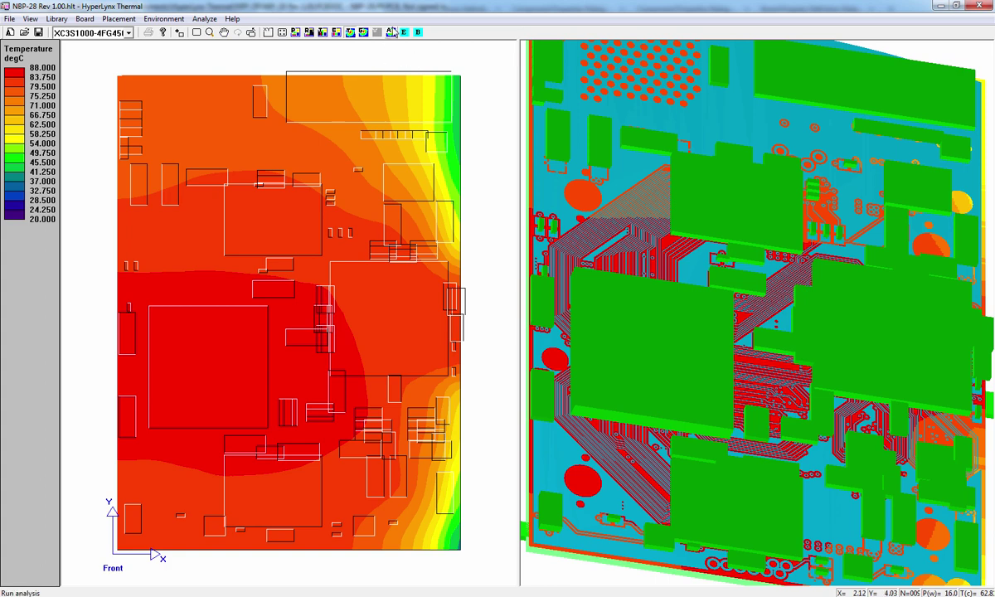
pyautogui.click(392, 33)
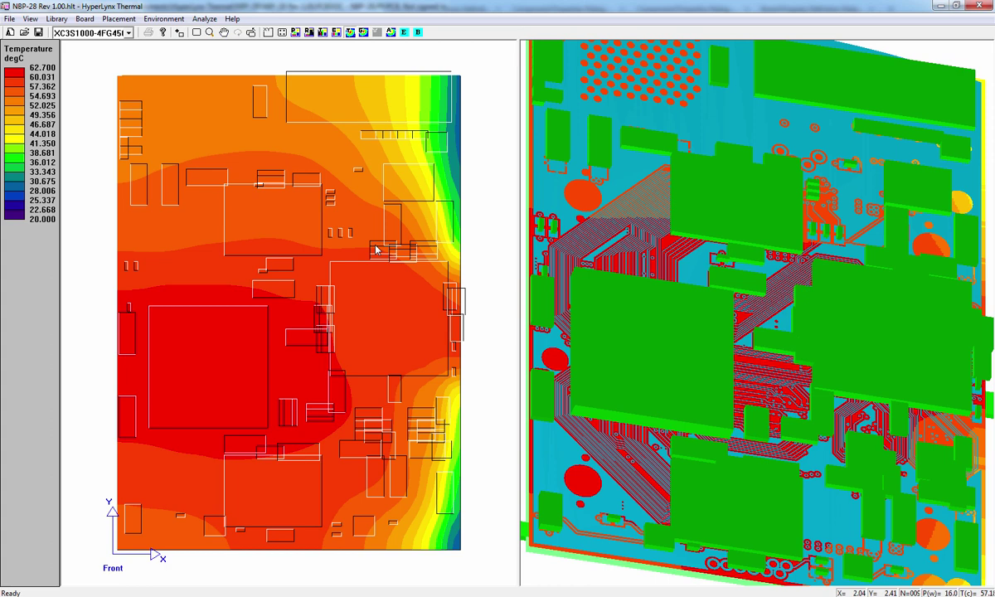
# Set the environment's air flow direction to +X and rerun the thermal analysis
pyautogui.click(376, 32)
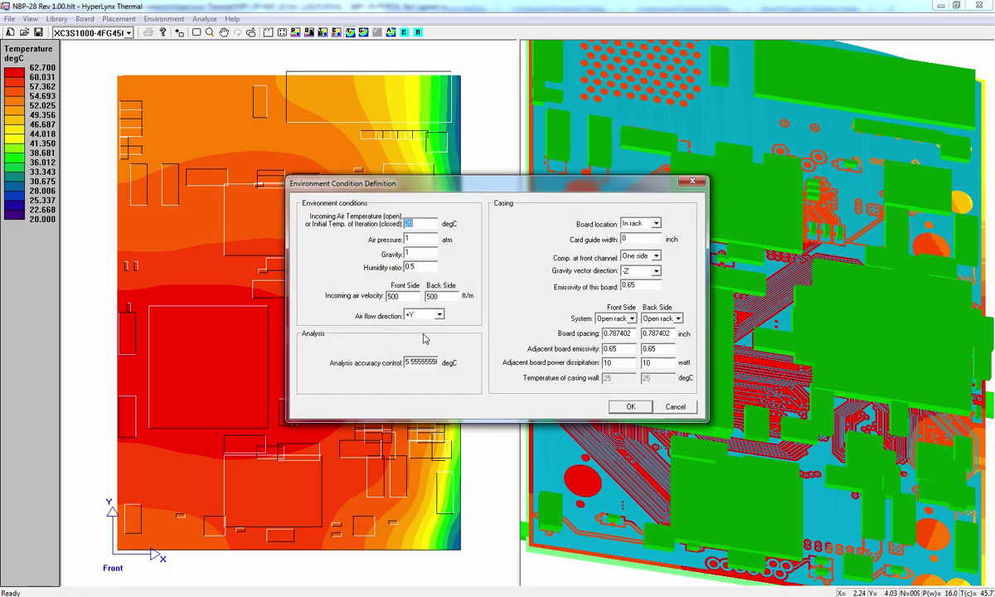
pyautogui.click(440, 315)
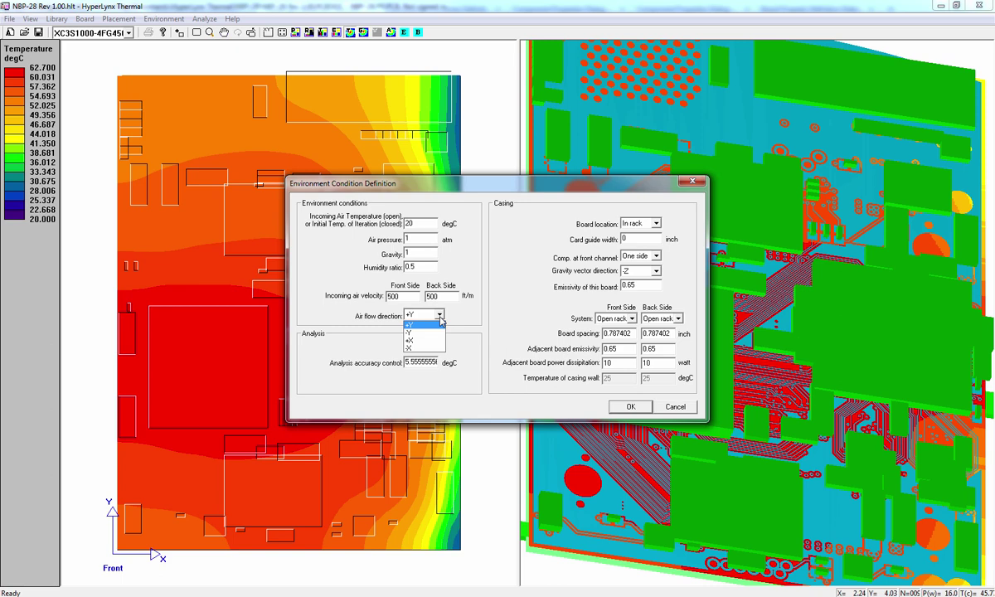
pyautogui.press('Down')
pyautogui.press('Down')
pyautogui.press('Return')
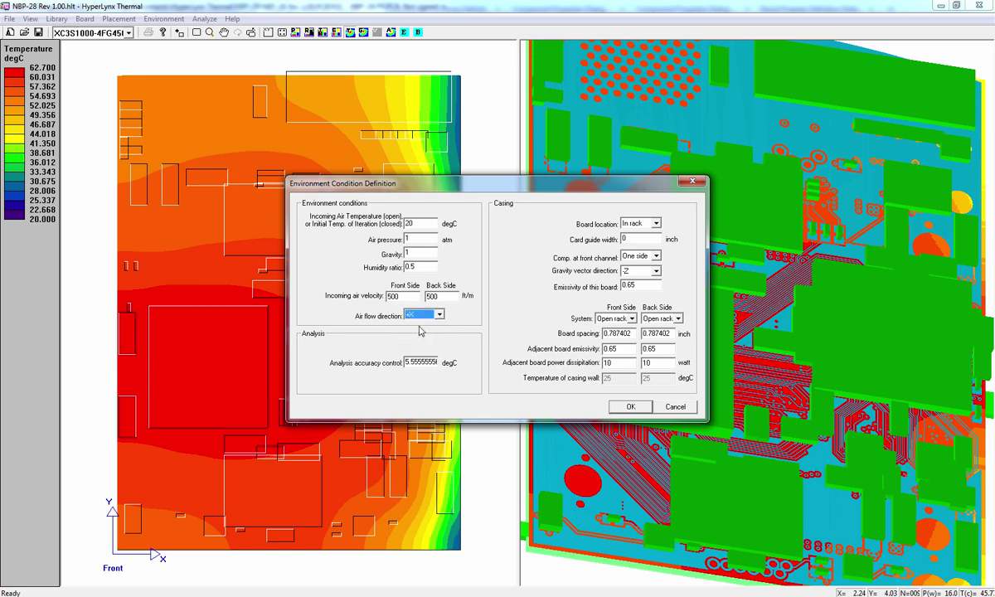
pyautogui.click(630, 407)
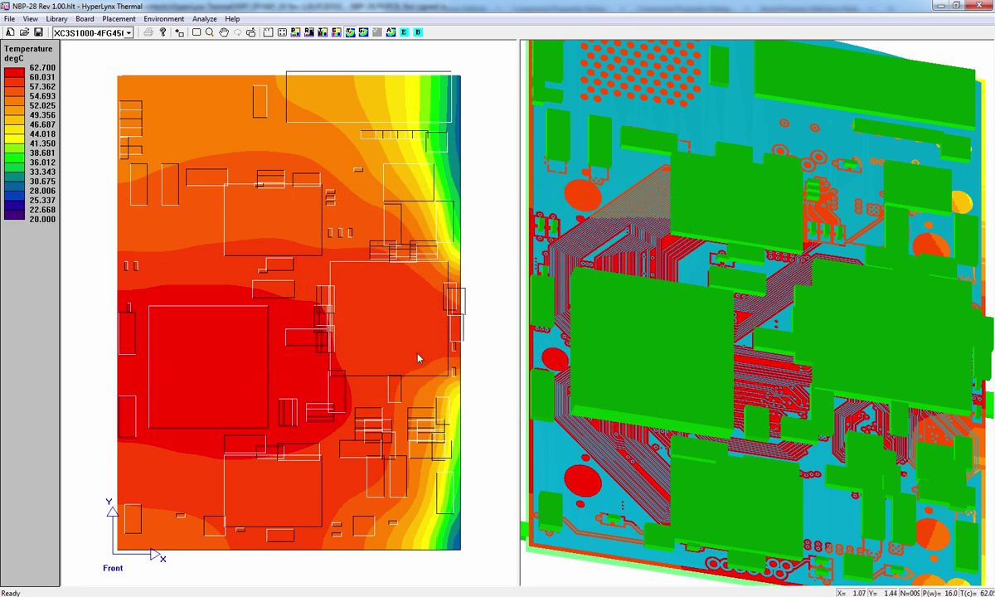
pyautogui.click(393, 35)
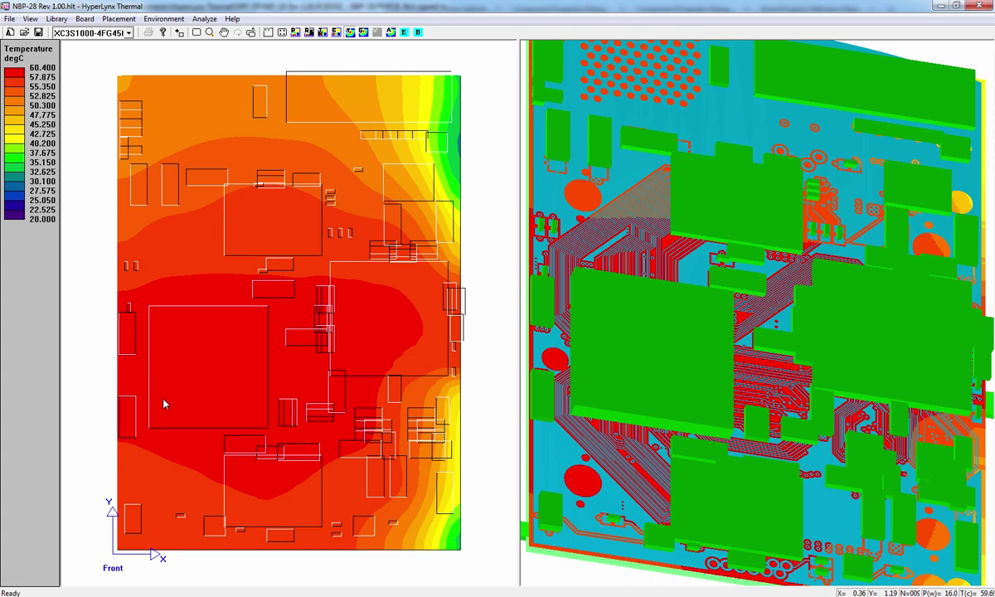
# Set the incoming air temperature to 0 degC in the environment conditions and rerun the thermal analysis
pyautogui.click(405, 33)
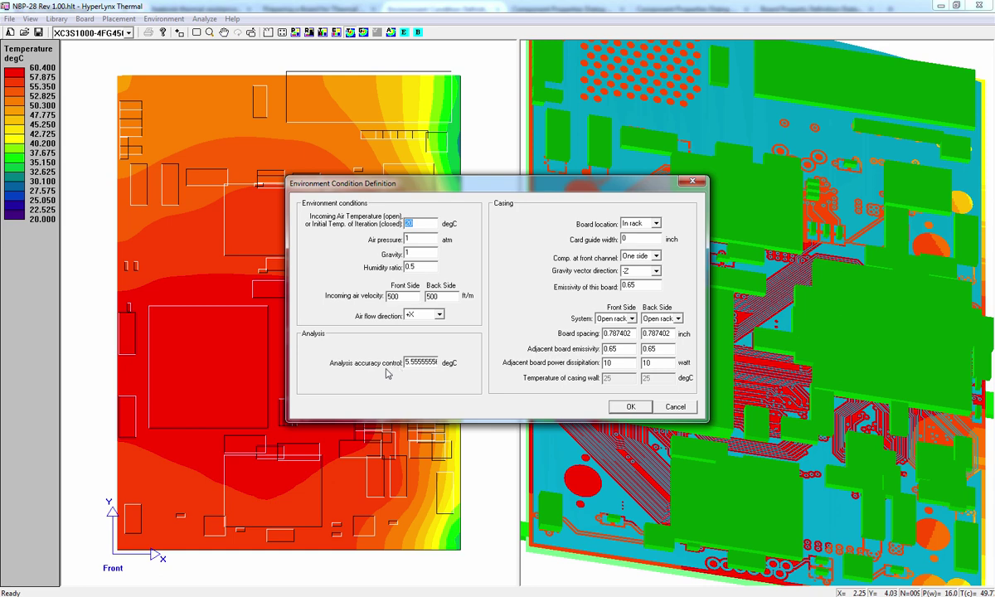
pyautogui.moveTo(404, 363); pyautogui.dragTo(452, 371)
pyautogui.click(419, 364)
pyautogui.press('Home')
pyautogui.moveTo(513, 190); pyautogui.dragTo(486, 186)
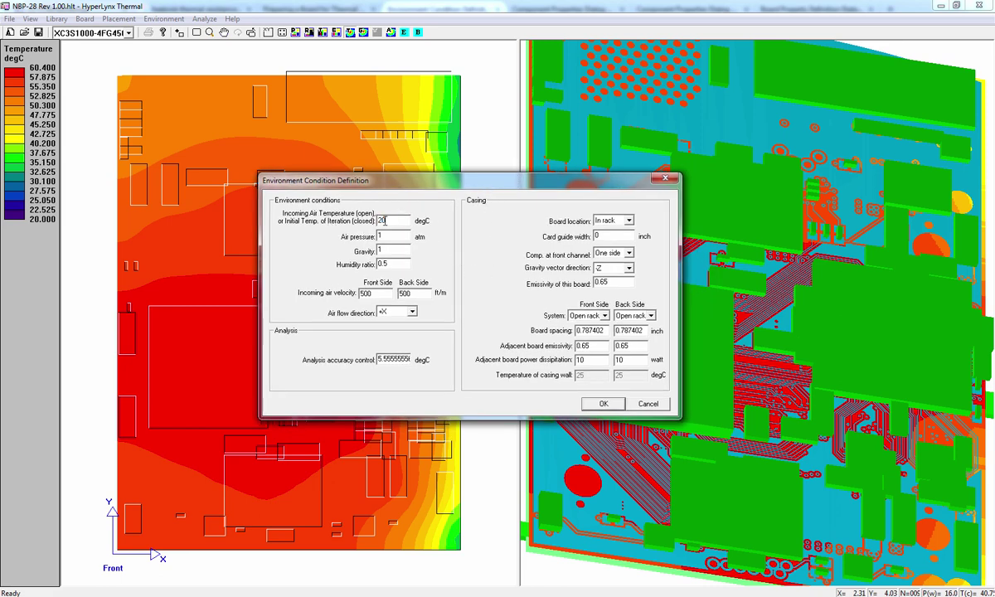
pyautogui.doubleClick(394, 223)
pyautogui.write('0')
pyautogui.press('Return')
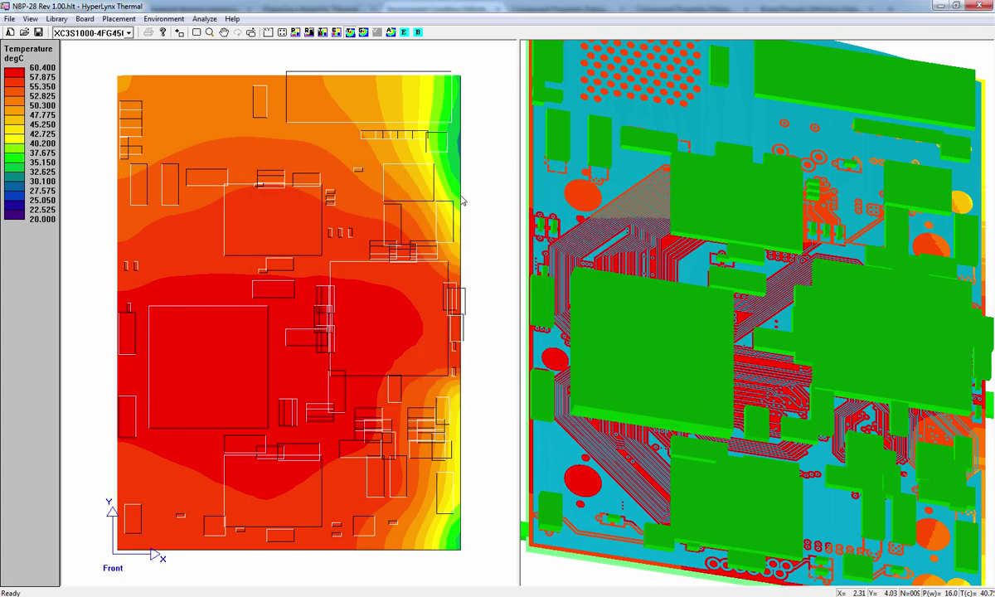
pyautogui.click(391, 32)
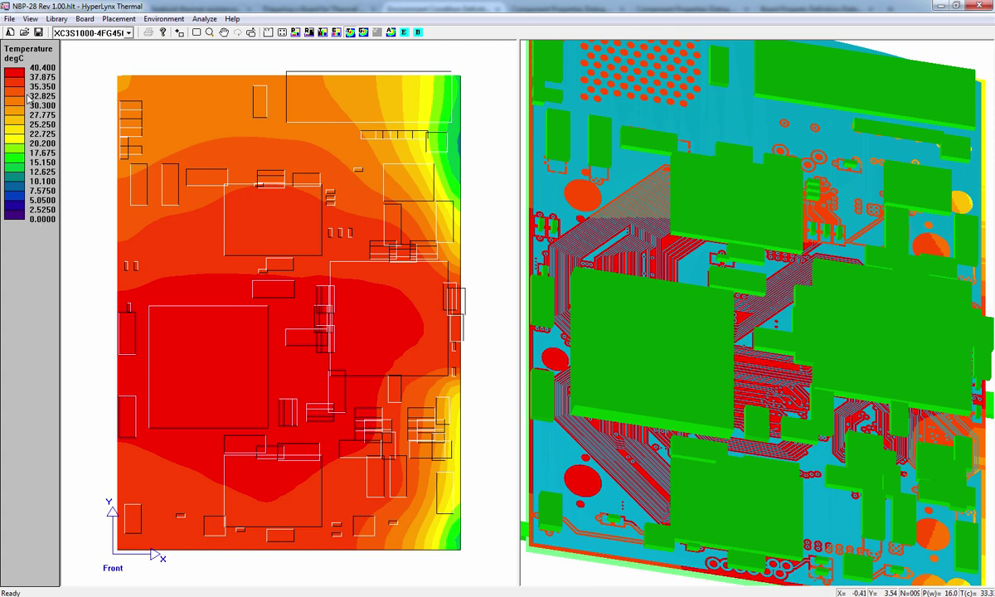
pyautogui.click(390, 33)
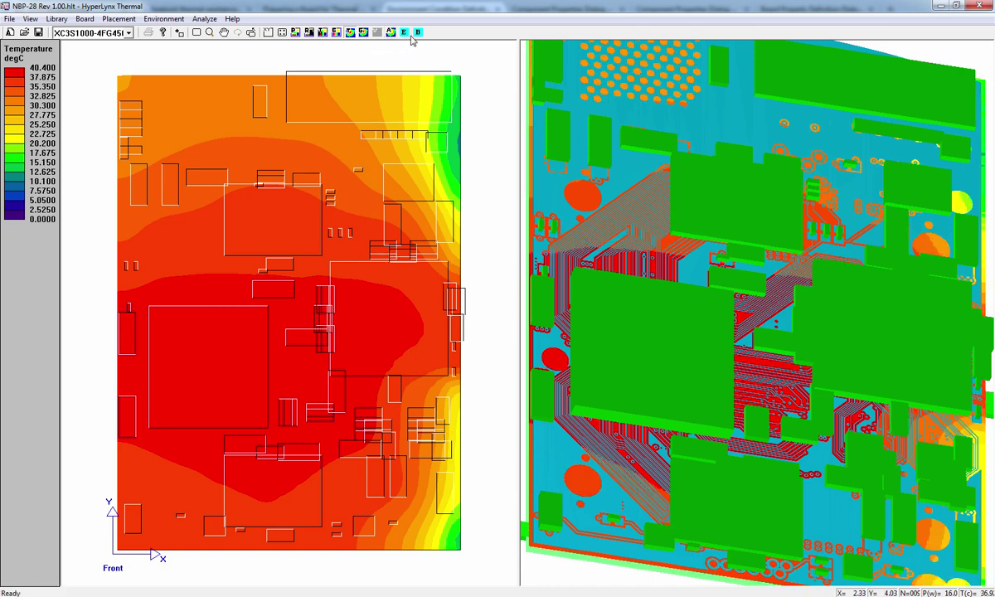
# Set the incoming air temperature to 20 degC and the board location to Single board in the environment conditions
pyautogui.click(404, 32)
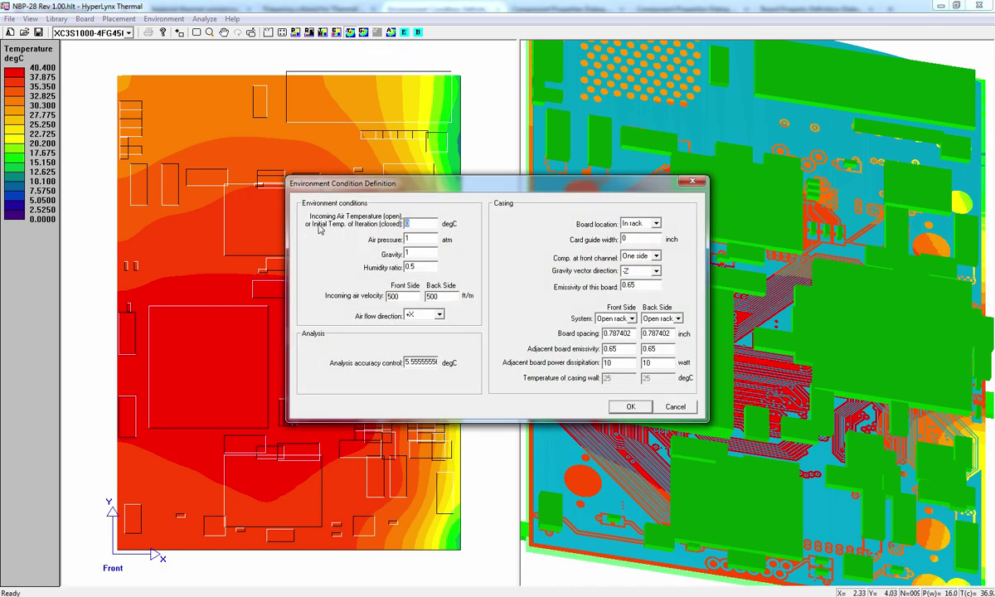
pyautogui.write('20')
pyautogui.moveTo(523, 181); pyautogui.dragTo(431, 156)
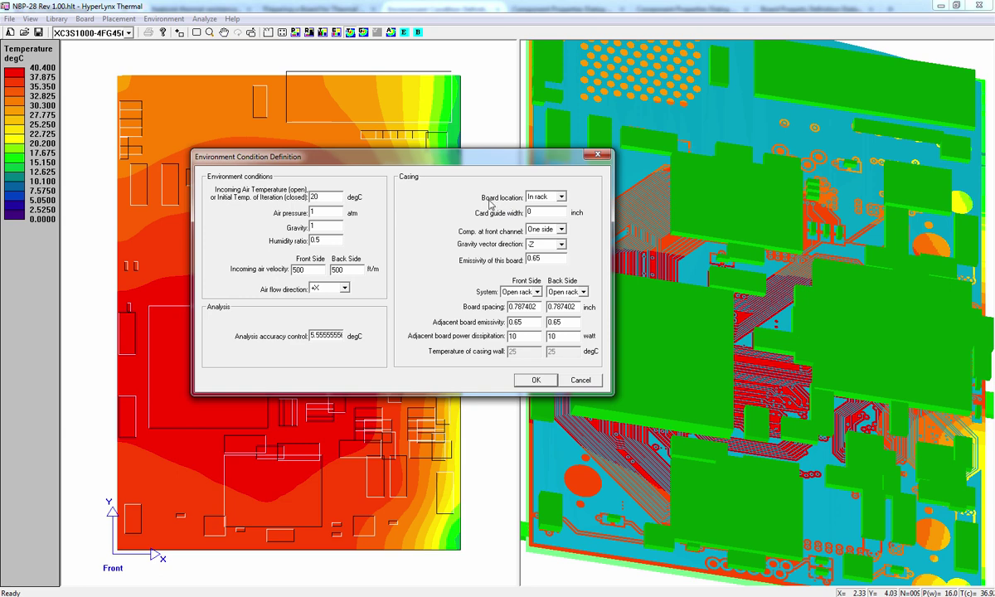
pyautogui.click(562, 198)
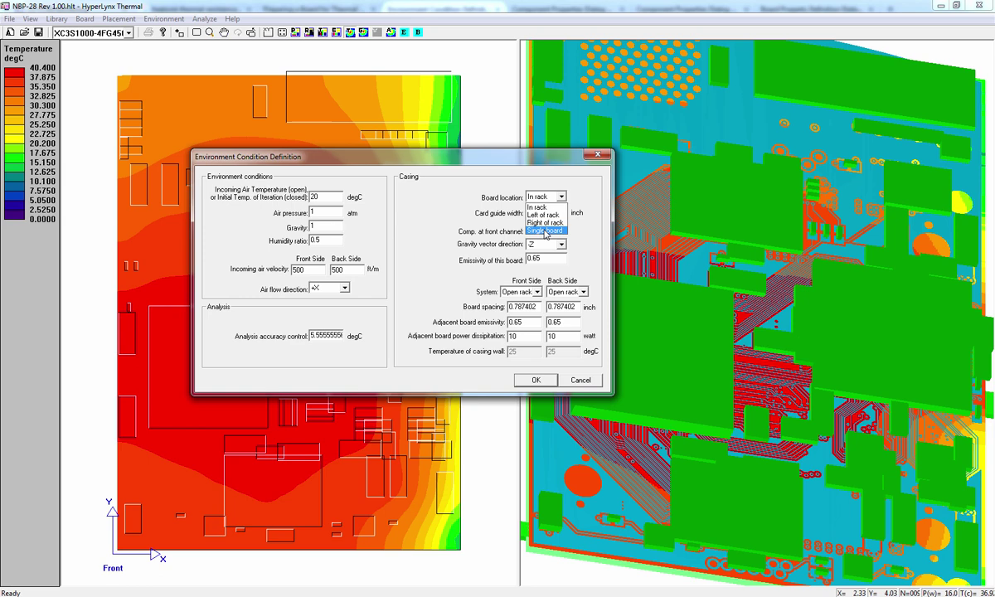
pyautogui.click(545, 232)
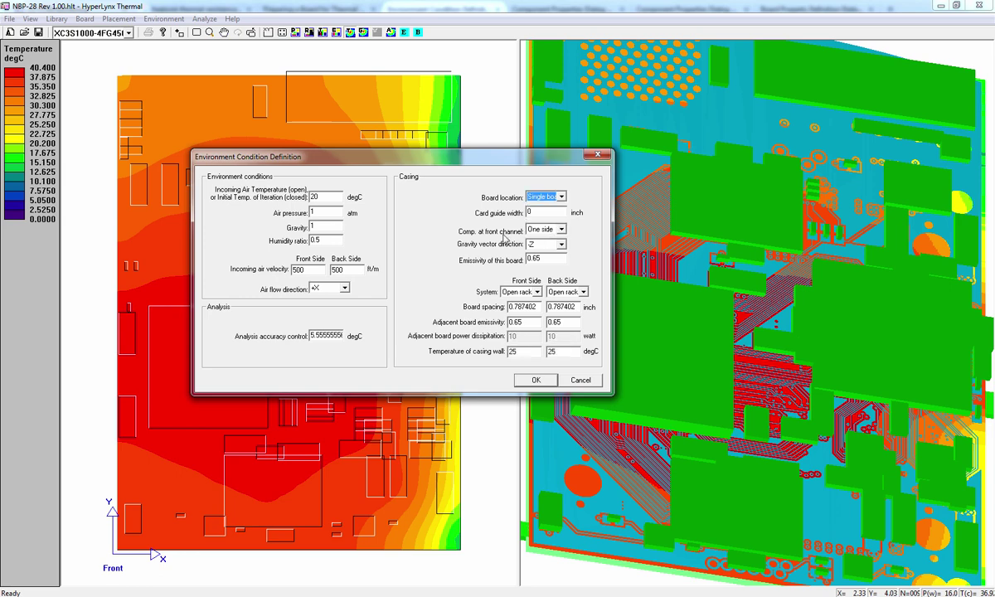
pyautogui.moveTo(452, 155); pyautogui.dragTo(477, 153)
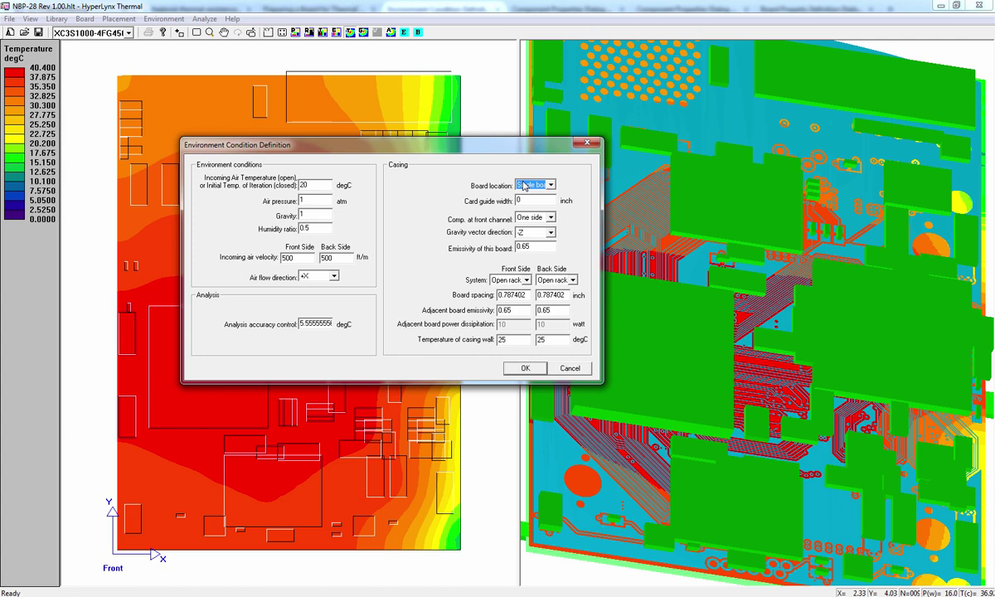
pyautogui.click(534, 372)
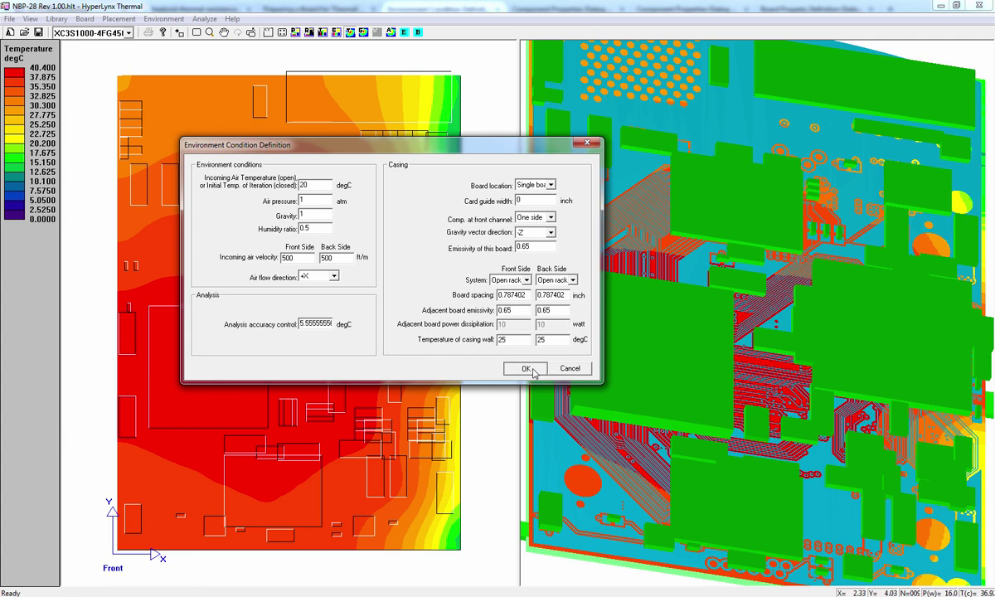
# Set the board location to Left of rack, accept the environment conditions and rerun the thermal analysis
pyautogui.click(549, 186)
pyautogui.click(532, 202)
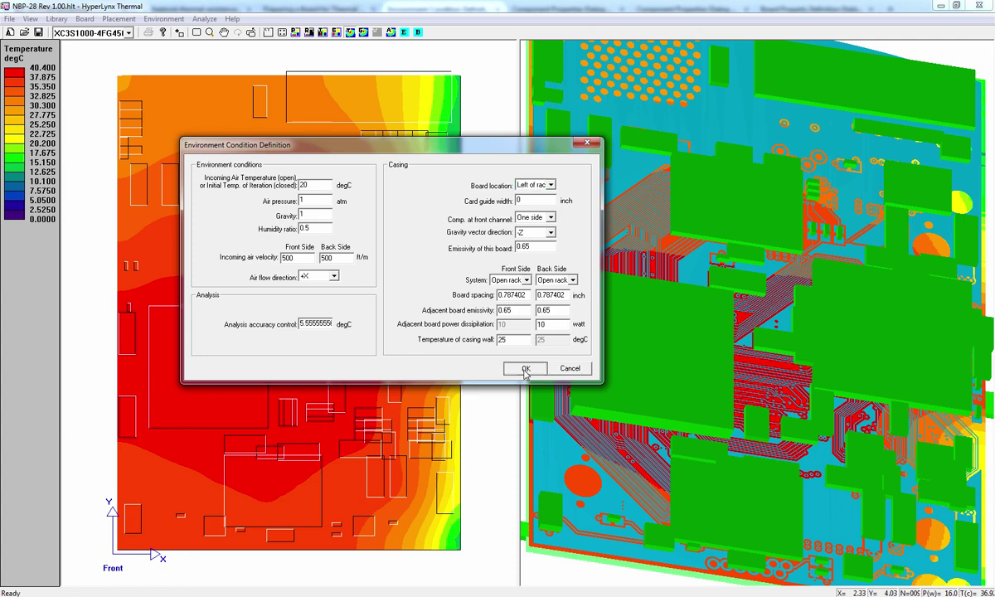
pyautogui.click(525, 369)
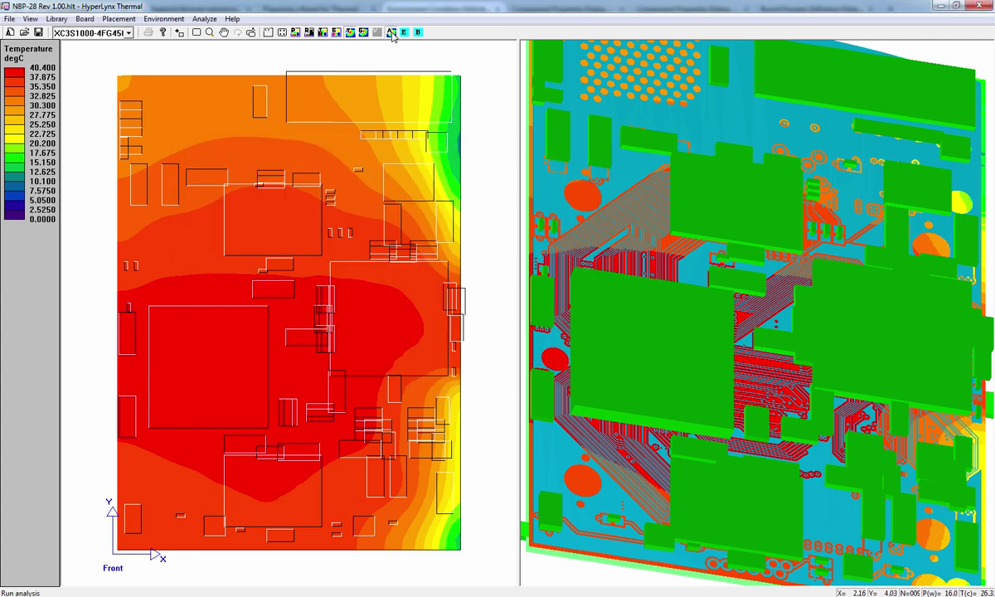
pyautogui.click(391, 33)
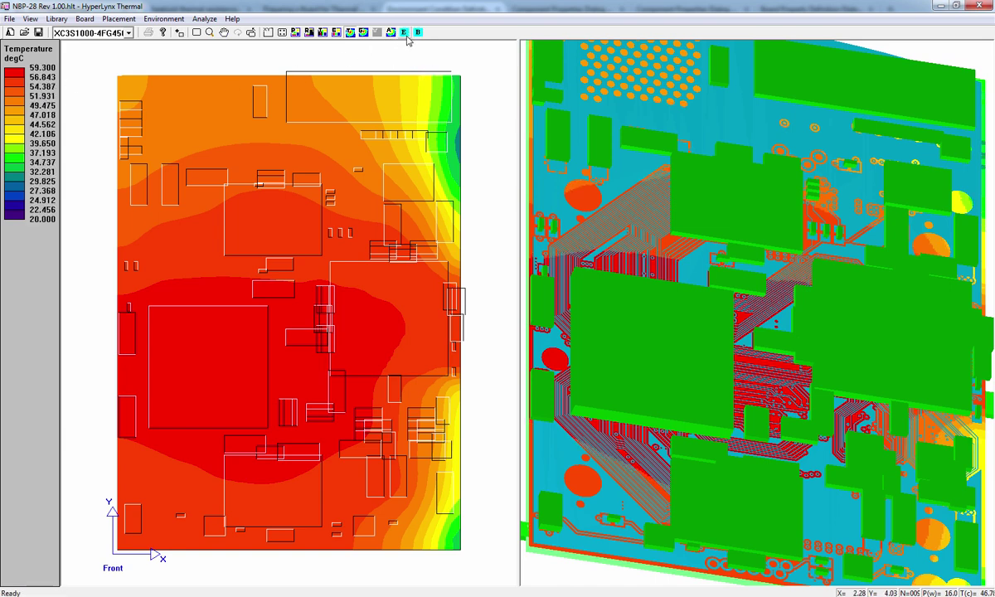
# Set the board location to In rack in the environment conditions and rerun the thermal analysis
pyautogui.click(404, 33)
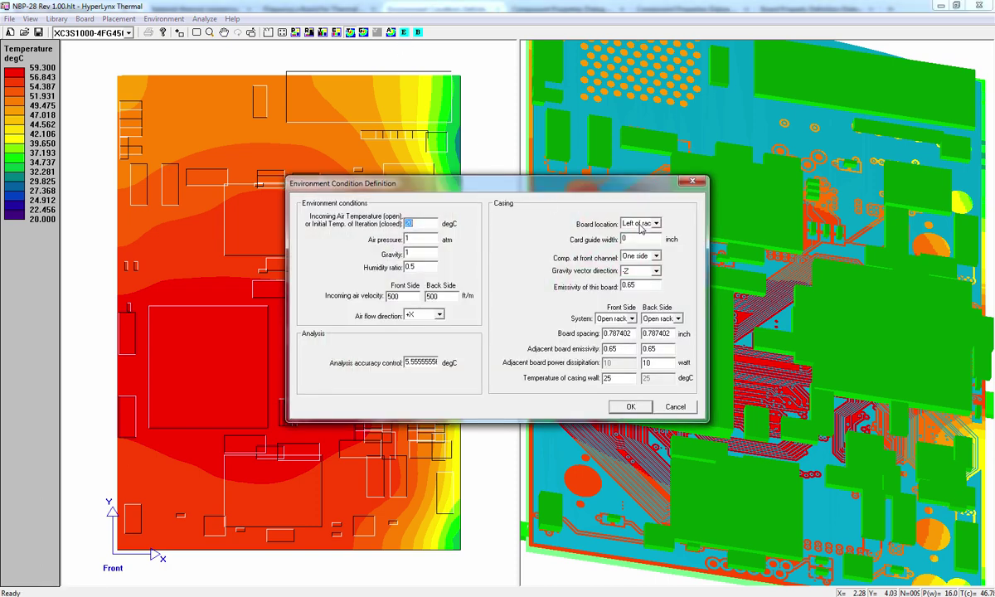
pyautogui.click(655, 224)
pyautogui.click(637, 234)
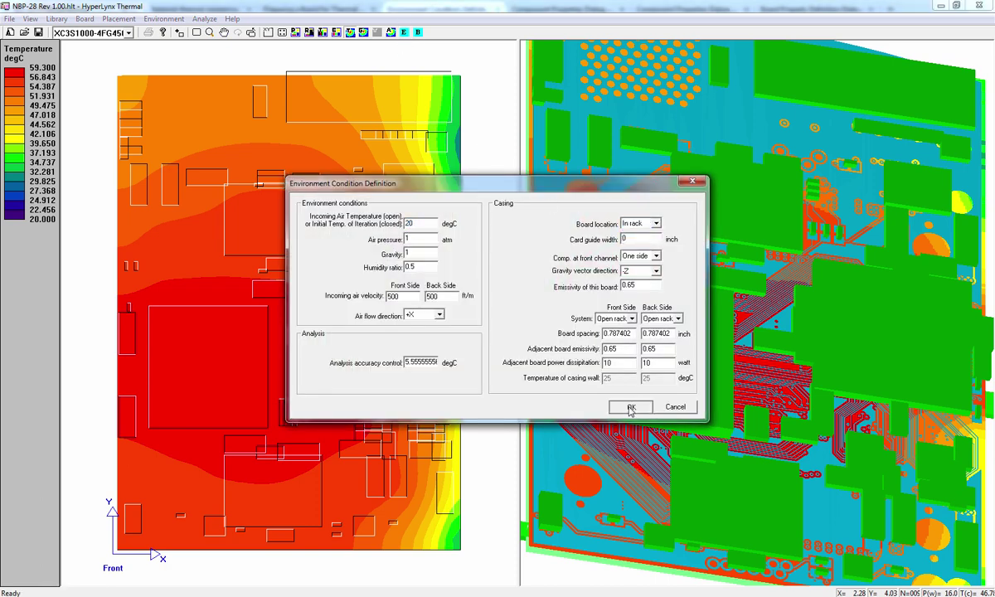
pyautogui.click(630, 406)
pyautogui.click(390, 33)
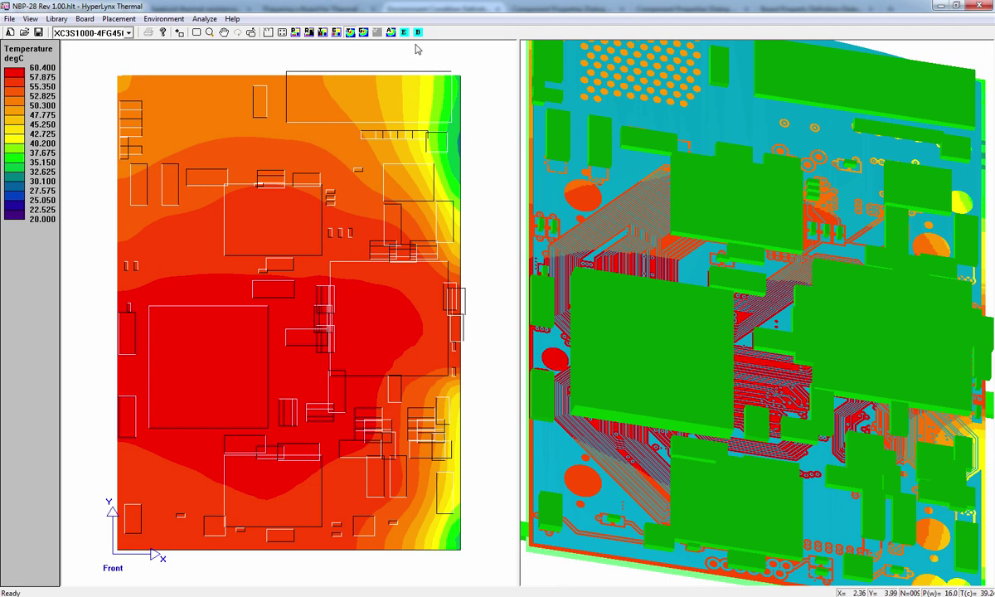
# Change the board location to Single board in the environment conditions and run the thermal analysis again
pyautogui.click(403, 32)
pyautogui.click(647, 223)
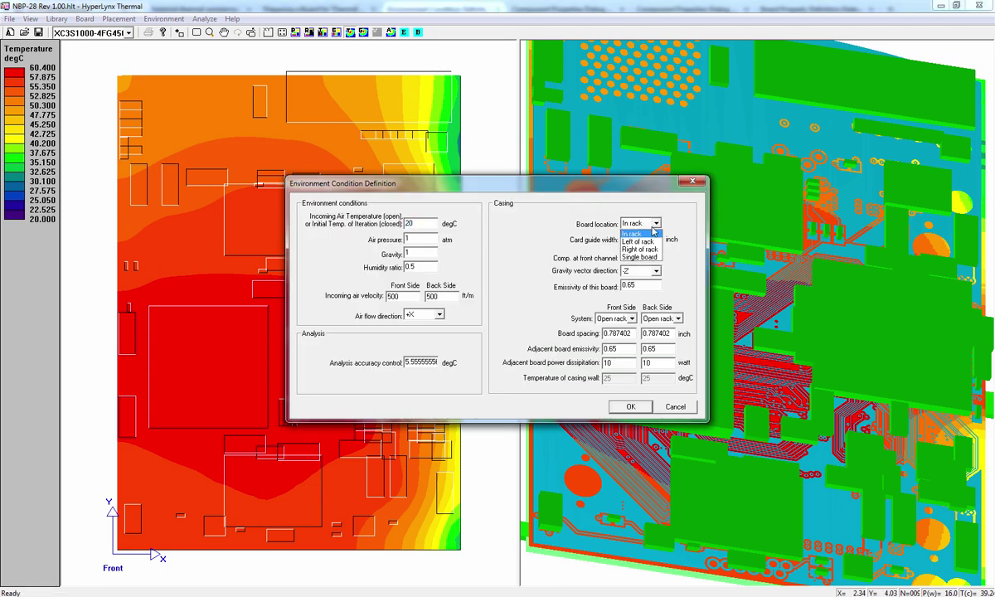
pyautogui.click(639, 256)
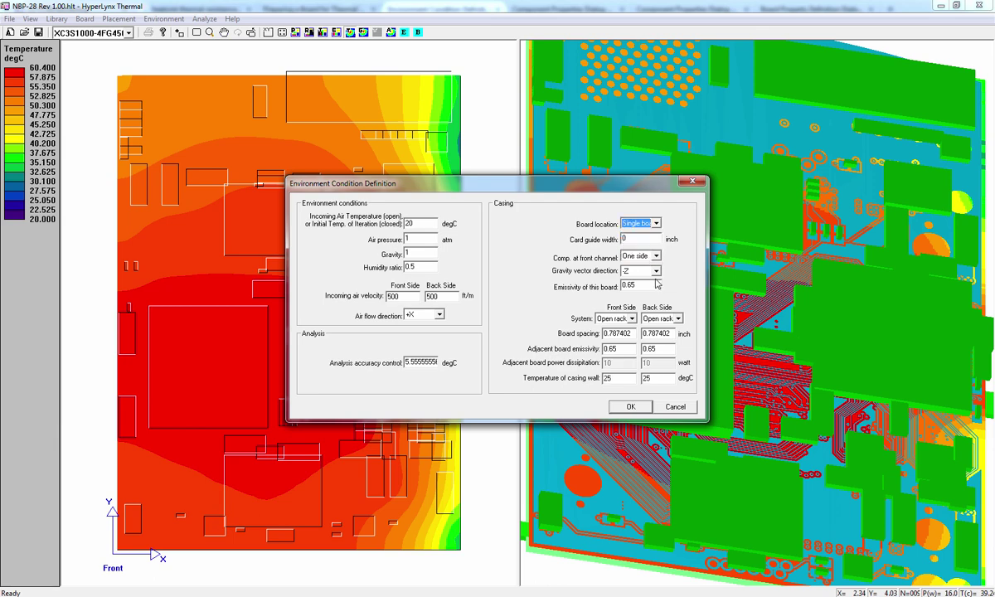
pyautogui.click(631, 406)
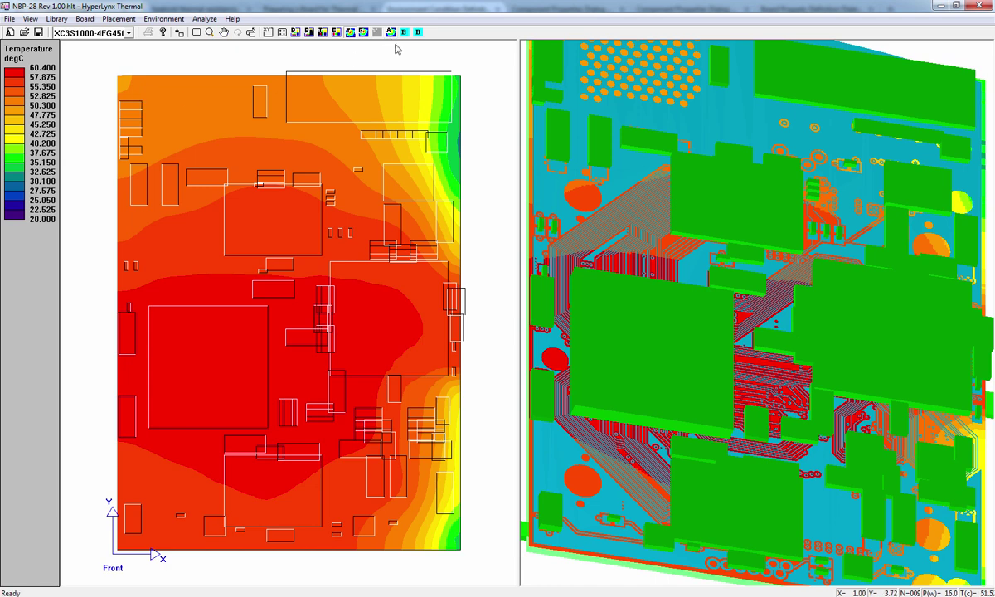
pyautogui.click(391, 33)
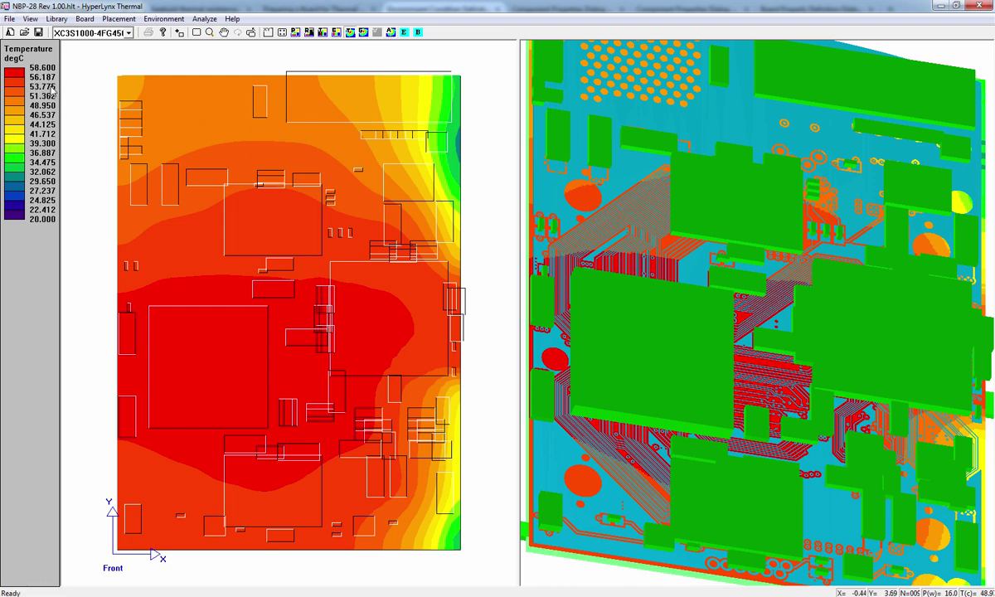
# Set the board location to Right of rack in the environment conditions and rerun the thermal analysis
pyautogui.click(404, 33)
pyautogui.click(650, 226)
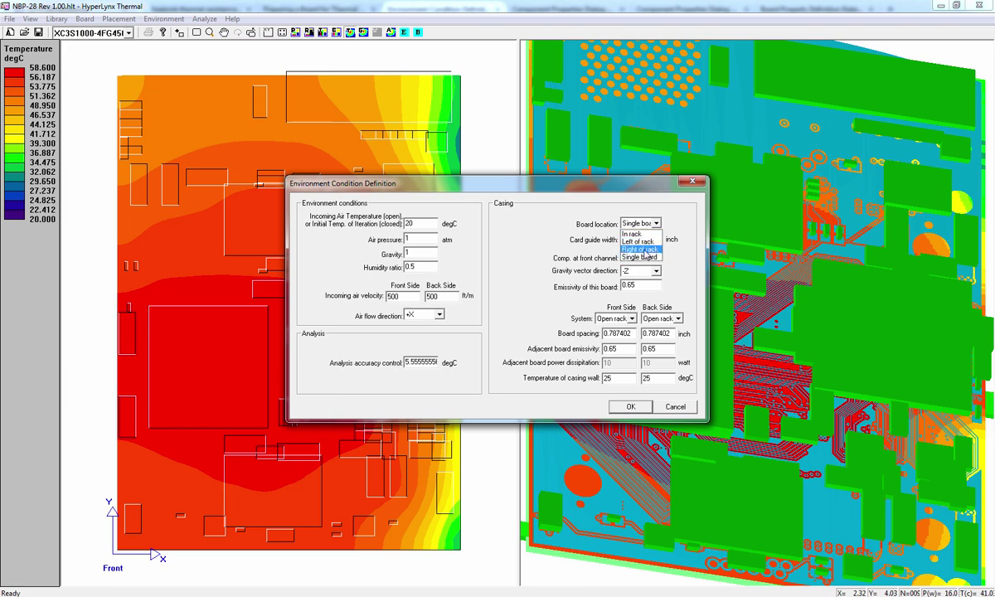
pyautogui.click(644, 248)
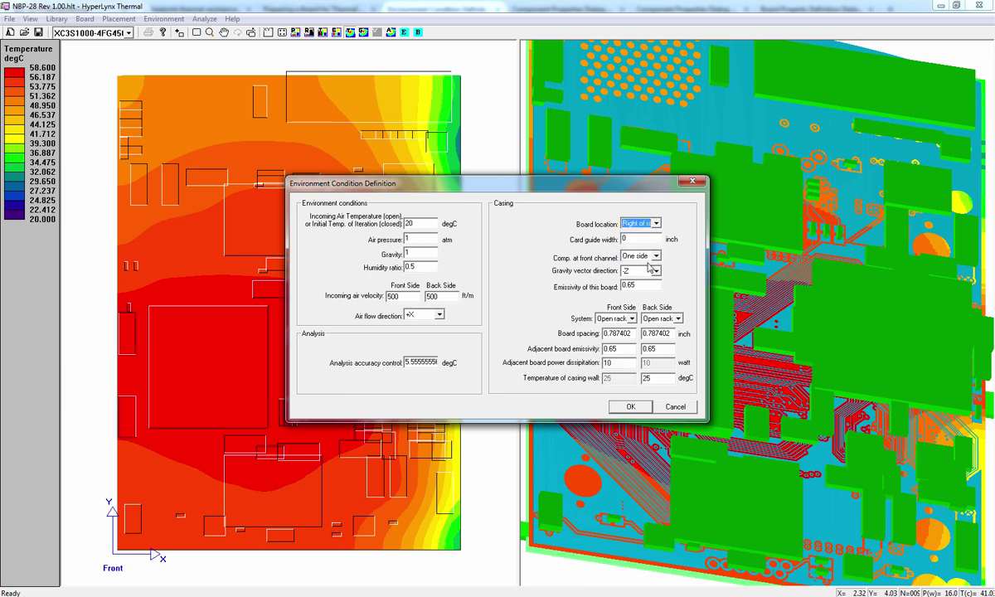
pyautogui.click(632, 406)
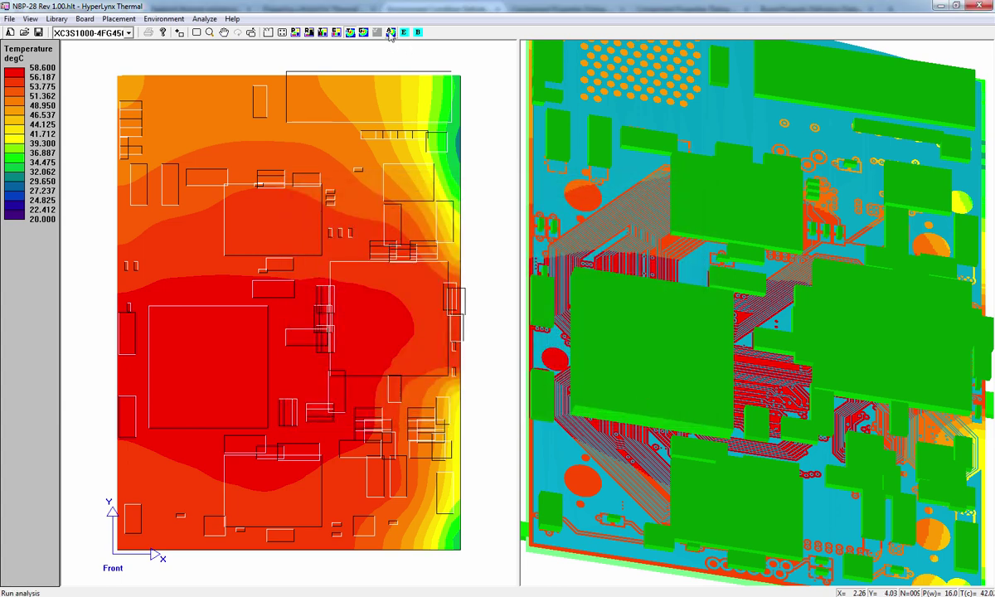
pyautogui.click(390, 33)
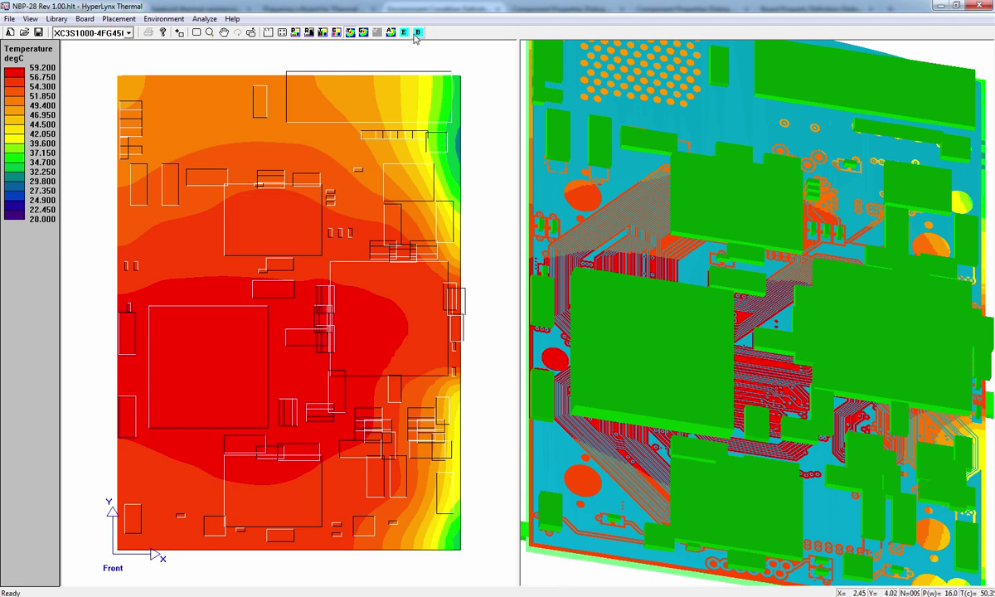
# In the environment conditions, set the board location to In rack, card guide width to 0 inch and components at front channel to Both sides
pyautogui.click(377, 32)
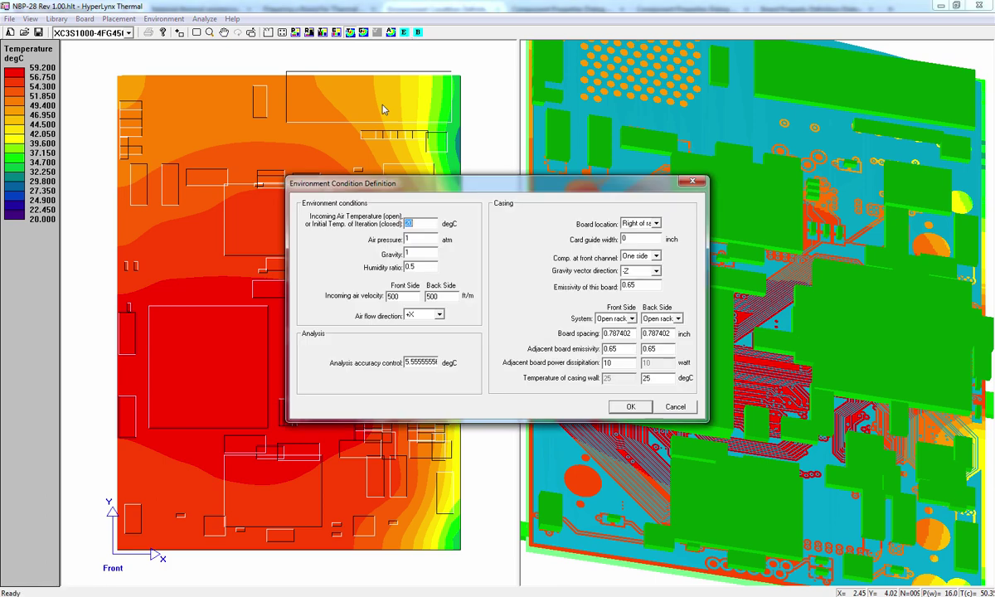
pyautogui.click(656, 224)
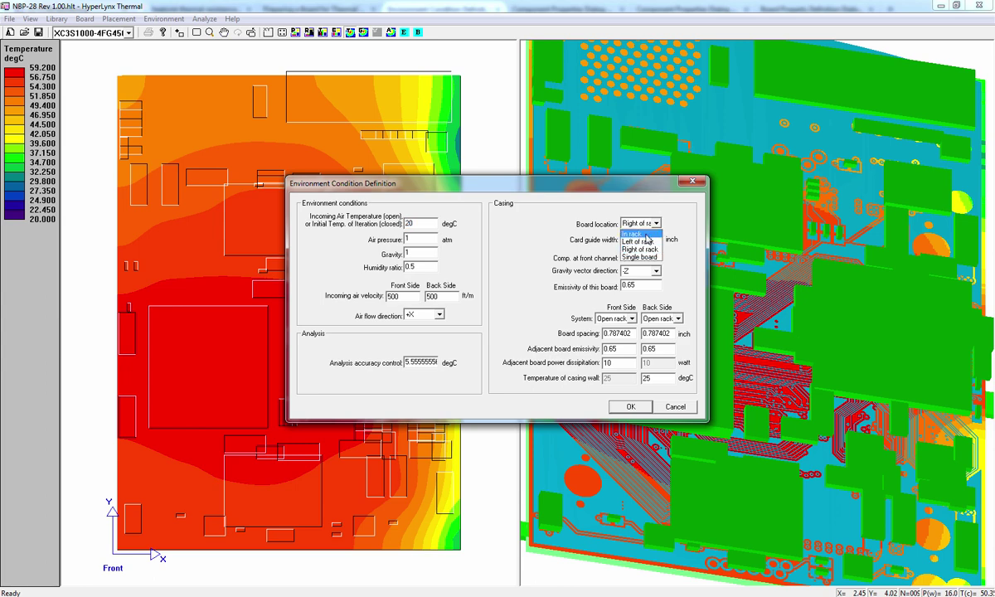
pyautogui.click(654, 233)
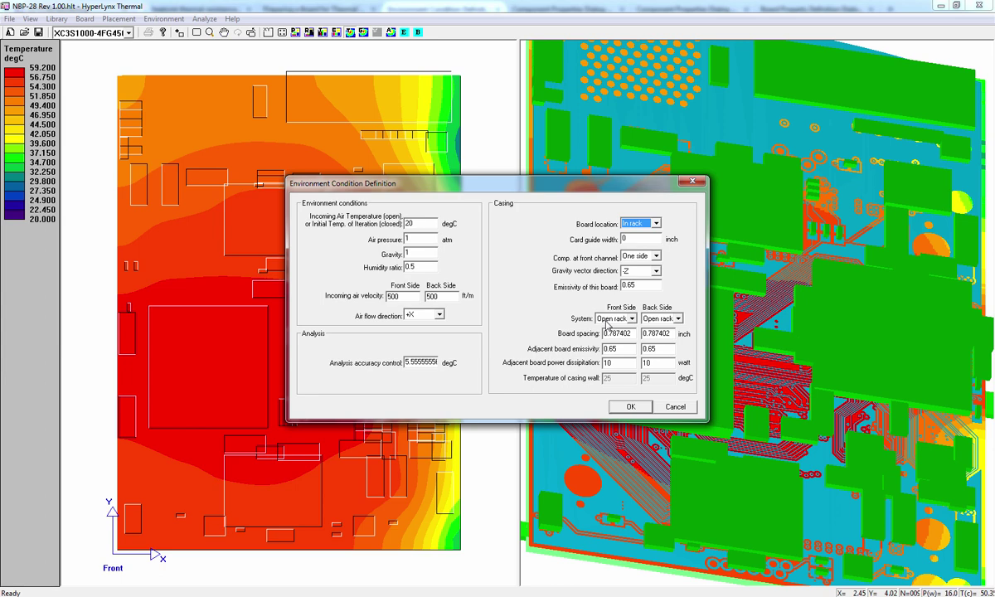
pyautogui.click(627, 240)
pyautogui.hotkey('shift', 'Home')
pyautogui.write('0')
pyautogui.doubleClick(624, 240)
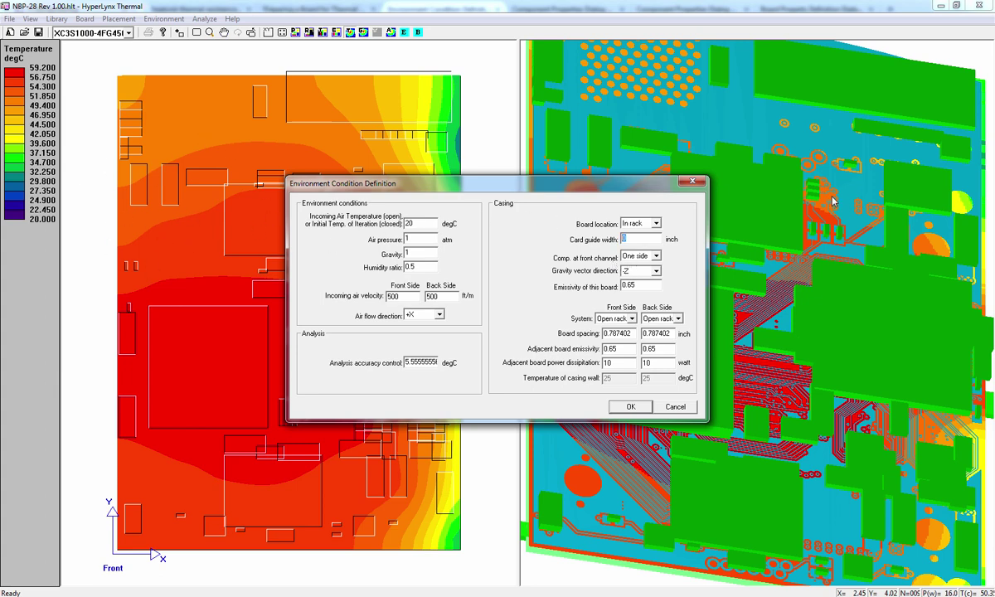
pyautogui.click(657, 256)
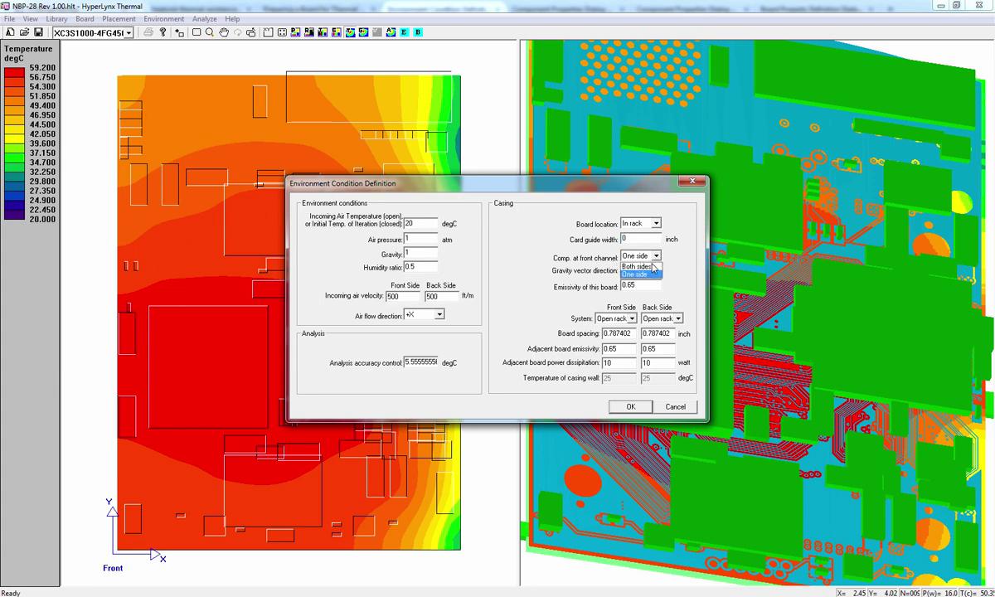
pyautogui.click(644, 267)
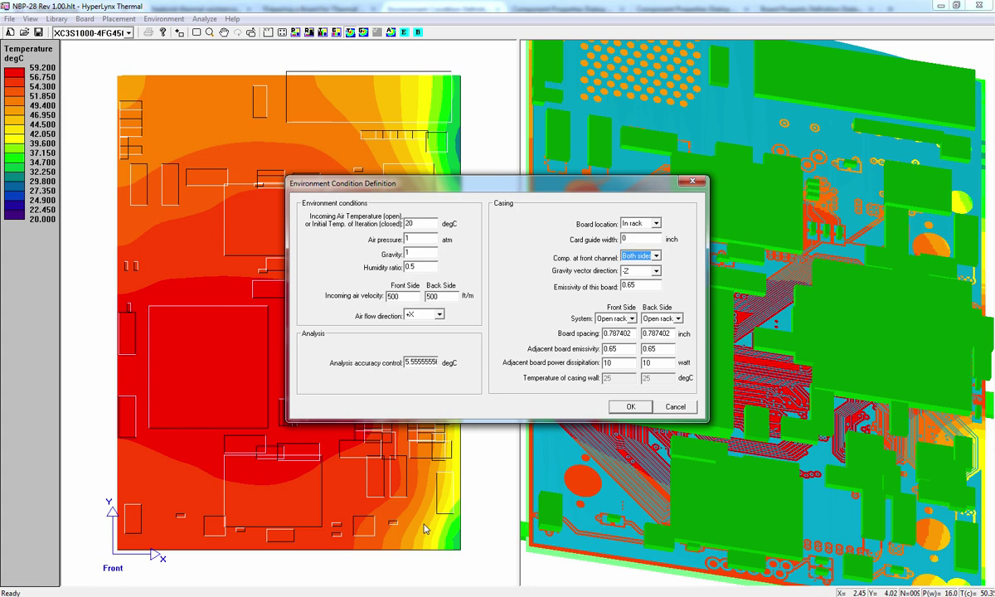
# Review the front-side system options, keeping Open rack, and examine the enclosure picture in Windows Photo Viewer before returning to HyperLynx Thermal
pyautogui.doubleClick(641, 289)
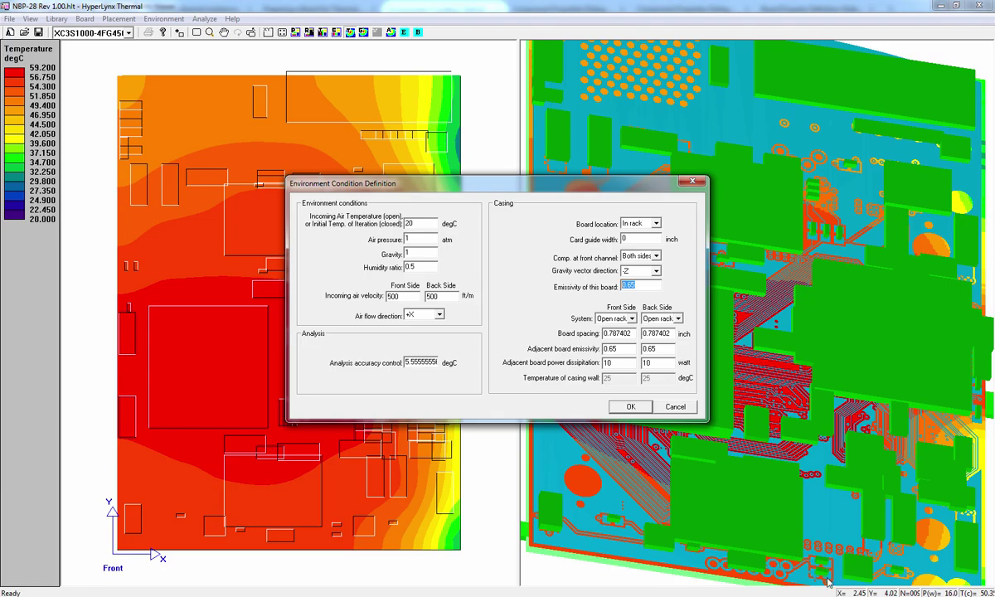
pyautogui.hotkey('alt', 'Tab')
pyautogui.click(632, 318)
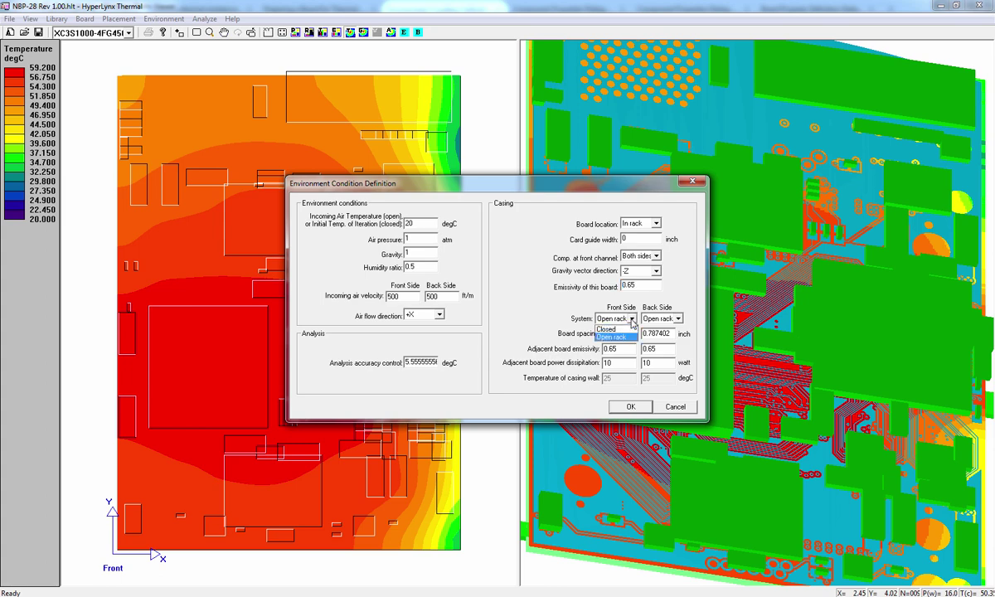
pyautogui.click(631, 322)
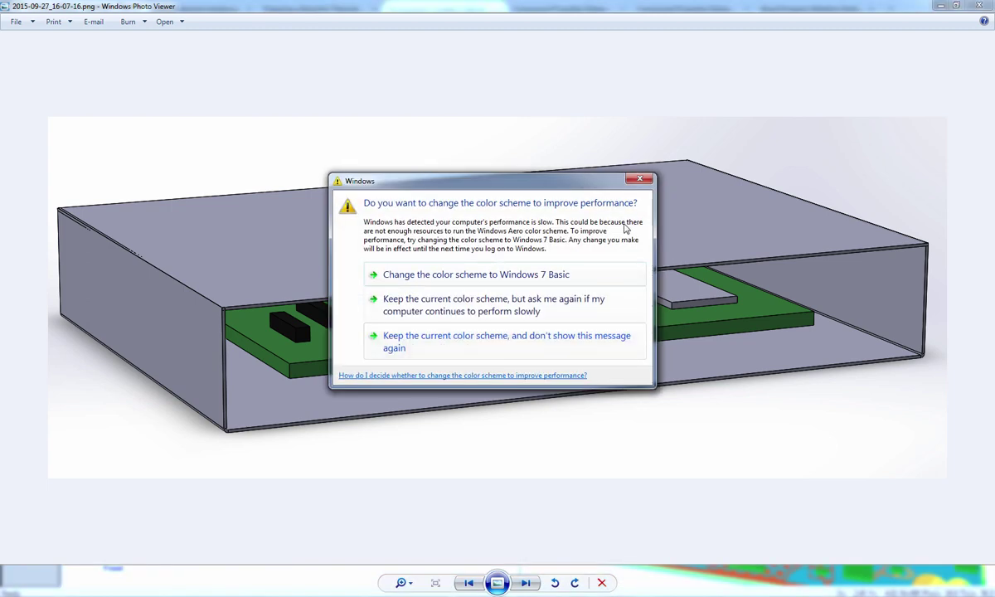
pyautogui.click(640, 180)
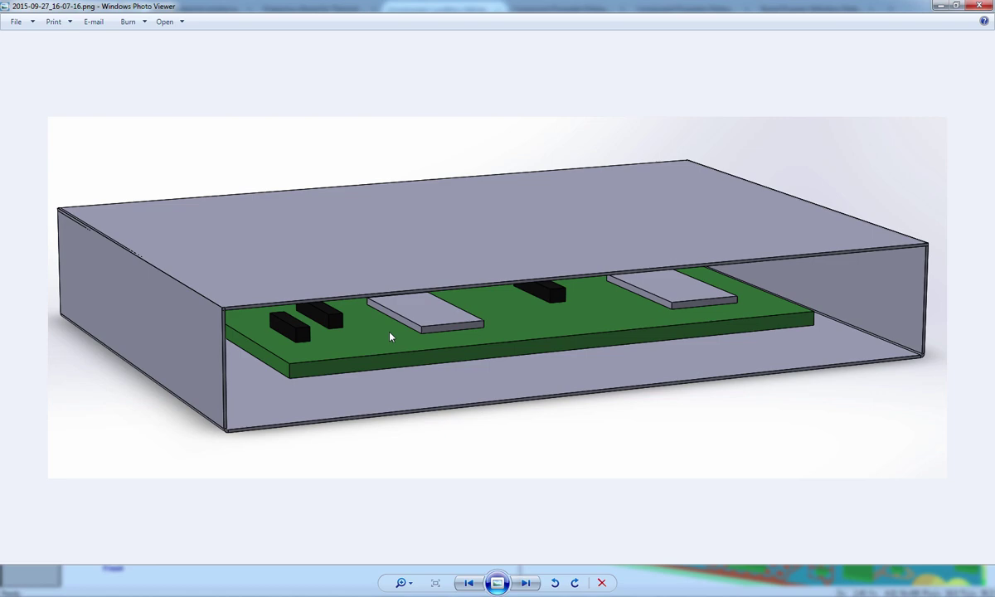
pyautogui.hotkey('alt', 'Tab')
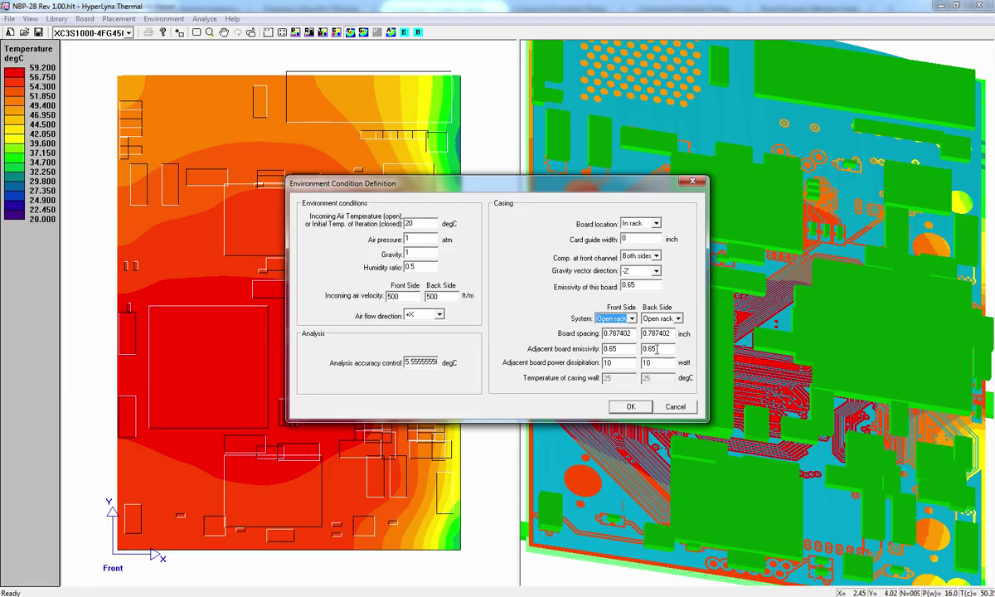
# Set the board spacing to 2 inch on the front side and 0.5 inch on the back side, keeping the adjacent board emissivities
pyautogui.doubleClick(633, 334)
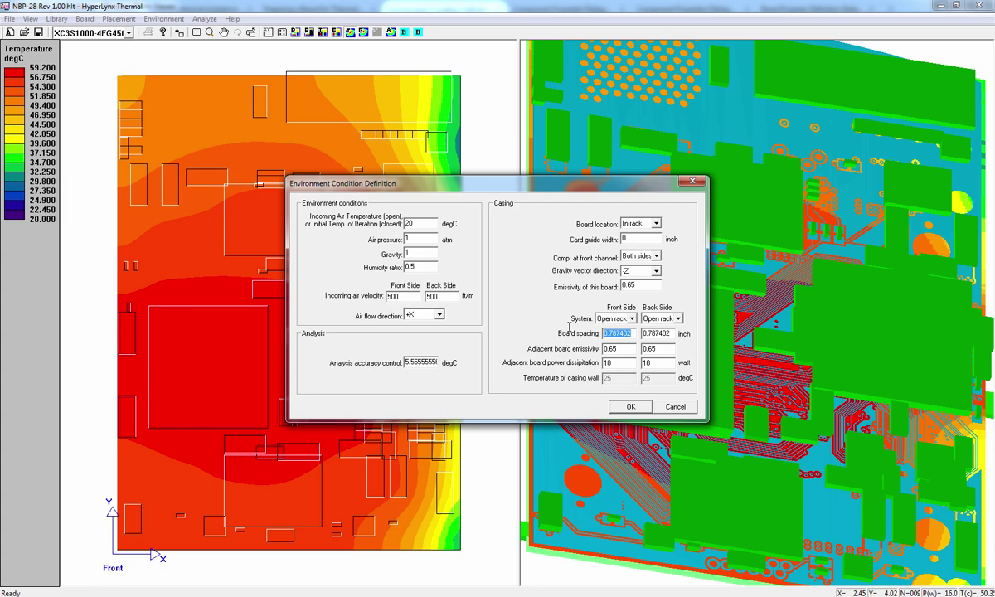
pyautogui.write('2')
pyautogui.press('Tab')
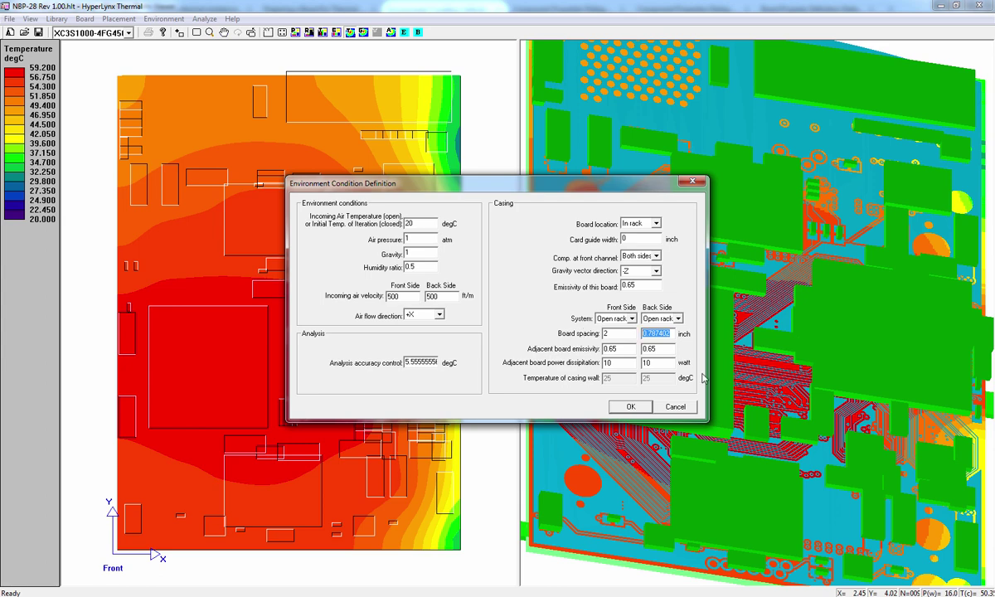
pyautogui.write('0.5')
pyautogui.click(636, 348)
pyautogui.doubleClick(630, 348)
pyautogui.doubleClick(663, 348)
pyautogui.press('Tab')
pyautogui.press('Tab')
# Set the board location to Single board, keep the casing wall temperatures at 25 degC, accept the conditions and rerun the thermal analysis
pyautogui.click(639, 223)
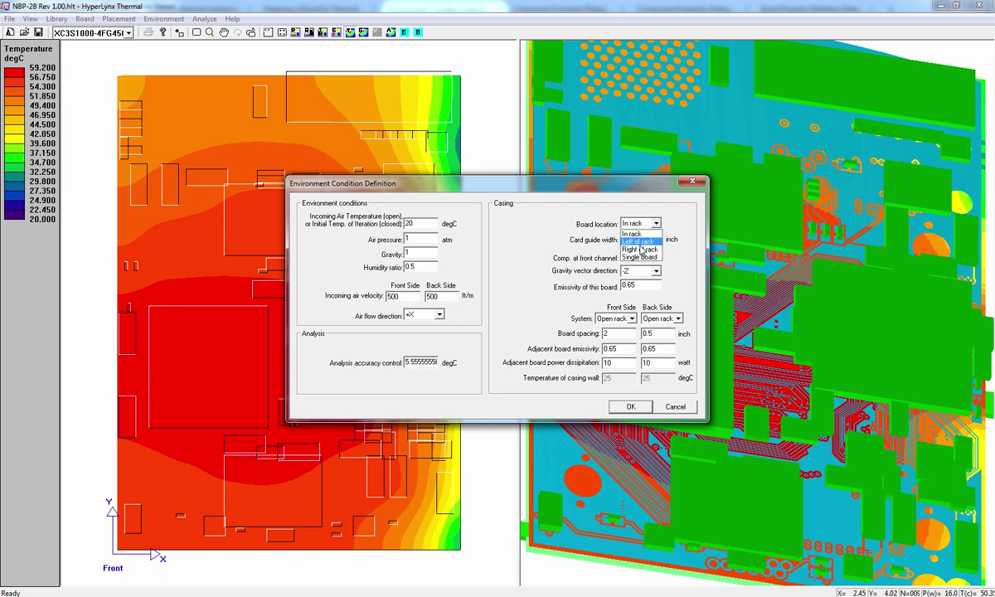
pyautogui.click(650, 258)
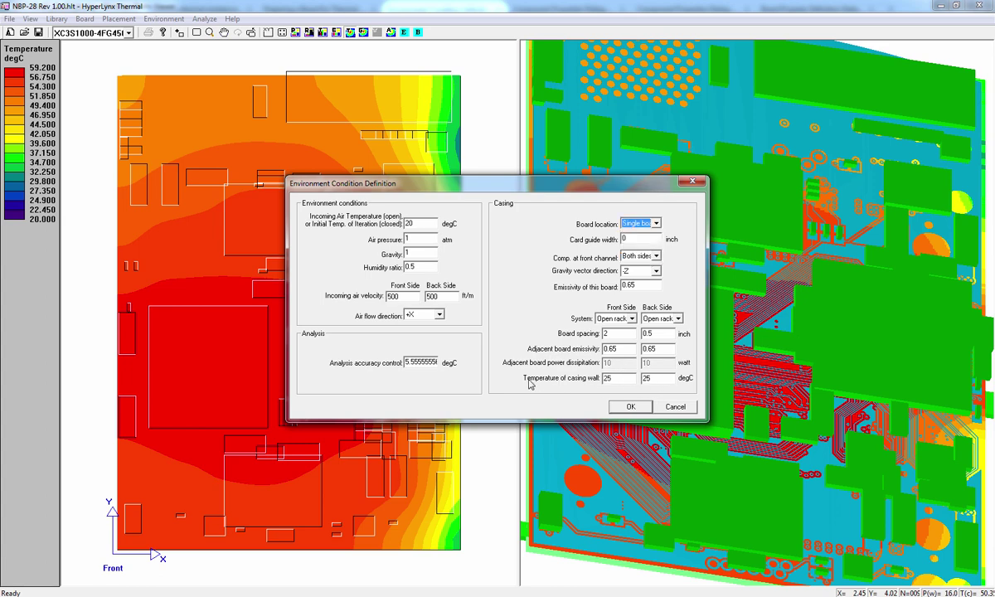
pyautogui.doubleClick(617, 378)
pyautogui.click(622, 378)
pyautogui.click(665, 378)
pyautogui.press('Tab')
pyautogui.click(630, 408)
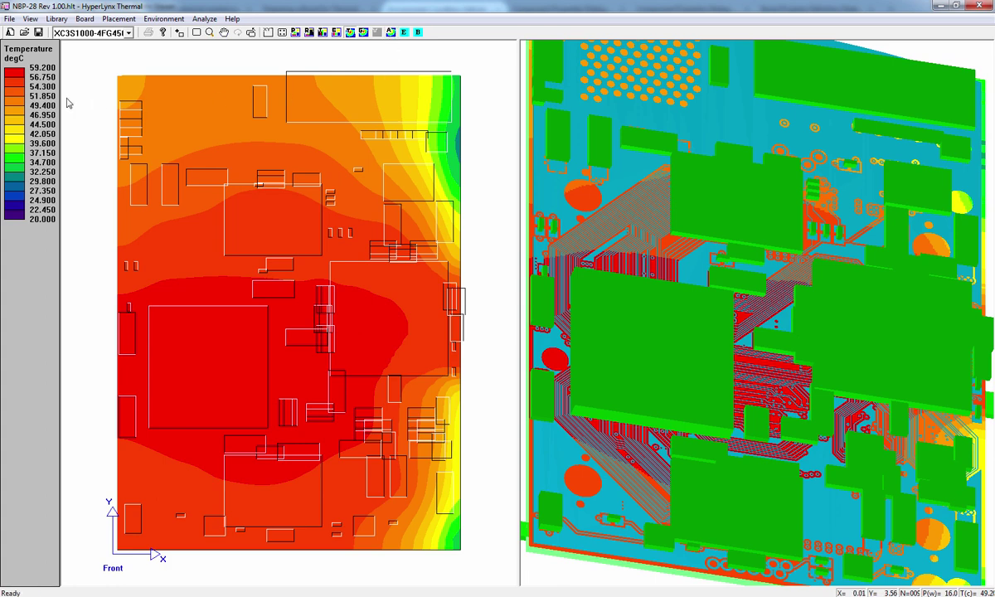
pyautogui.click(391, 31)
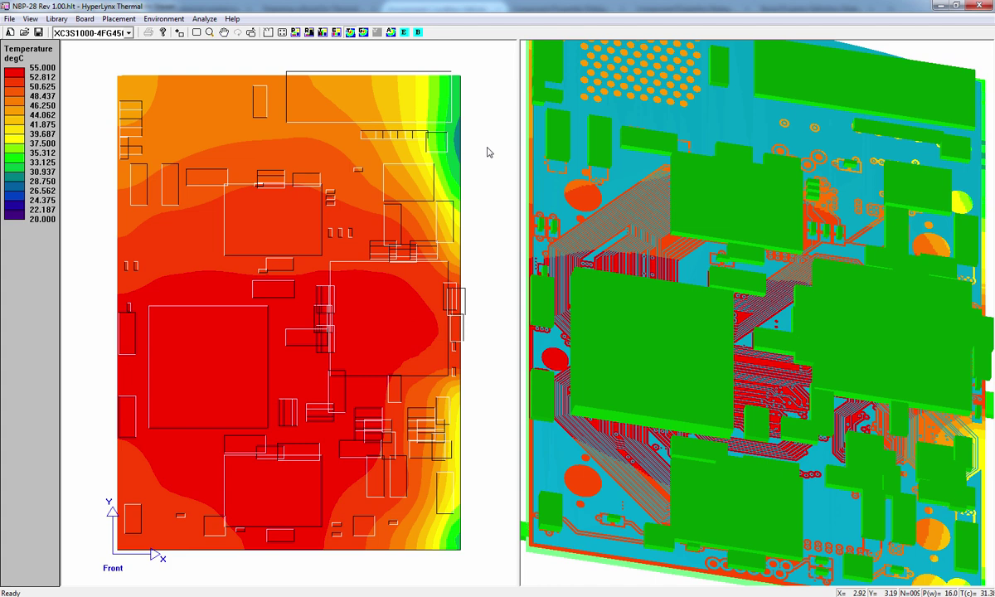
# Set the gravity to 10 in the environment conditions and rerun the thermal analysis
pyautogui.click(404, 32)
pyautogui.doubleClick(420, 253)
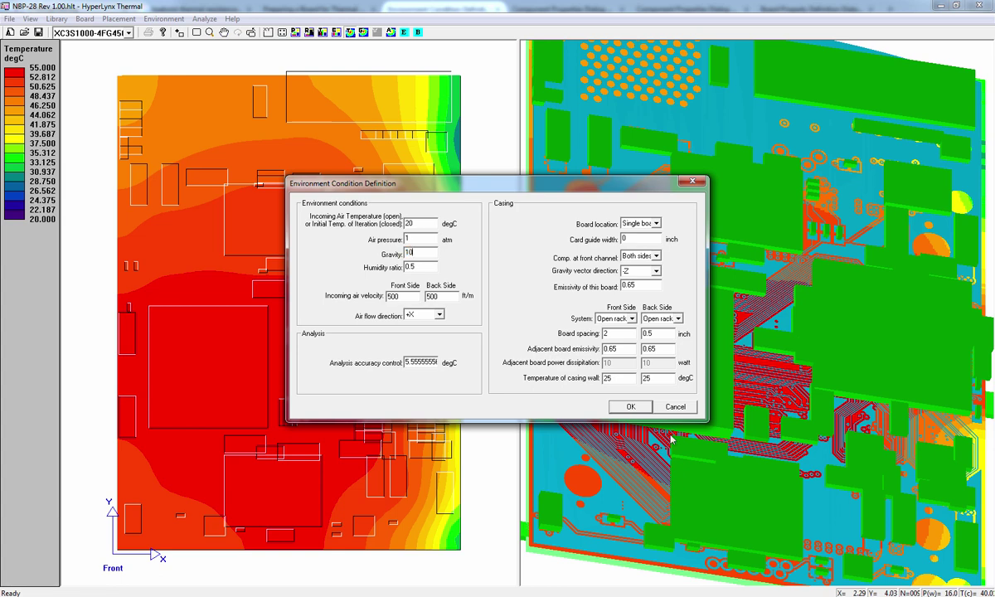
pyautogui.click(631, 407)
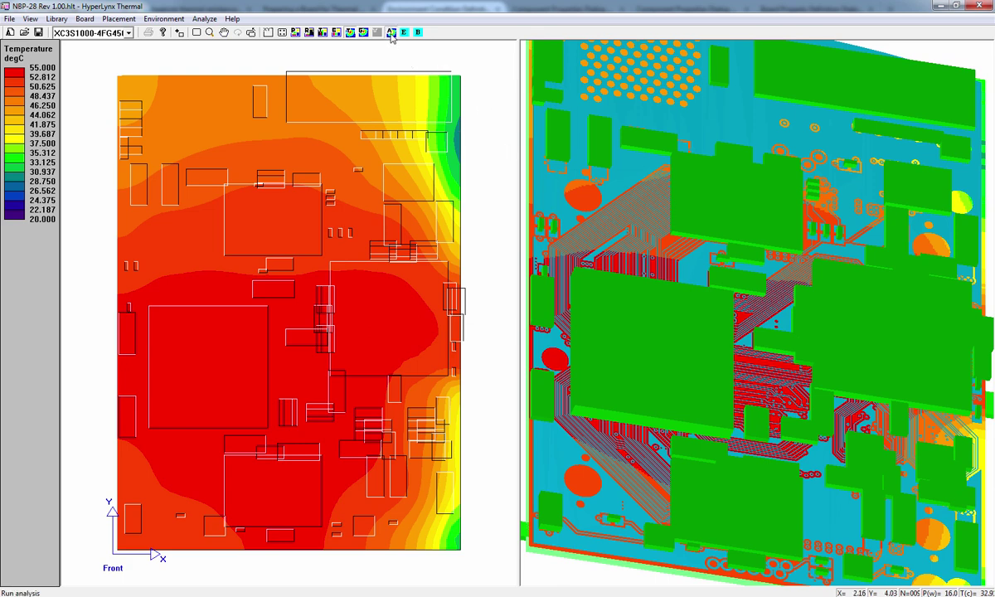
pyautogui.click(391, 34)
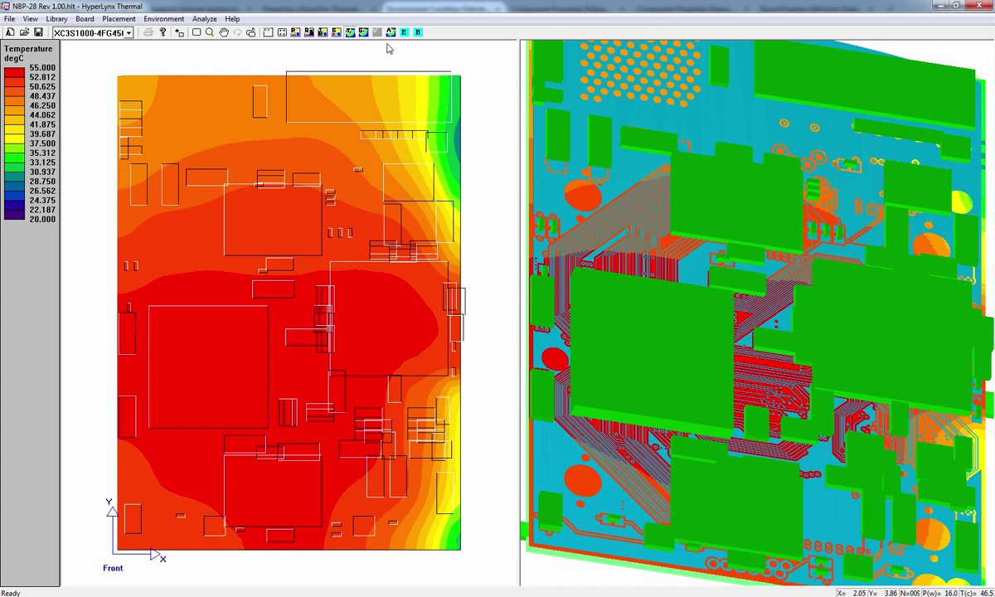
# Display the board's component power, refined O/P, component temperature and excess temperature maps one after another
pyautogui.click(295, 32)
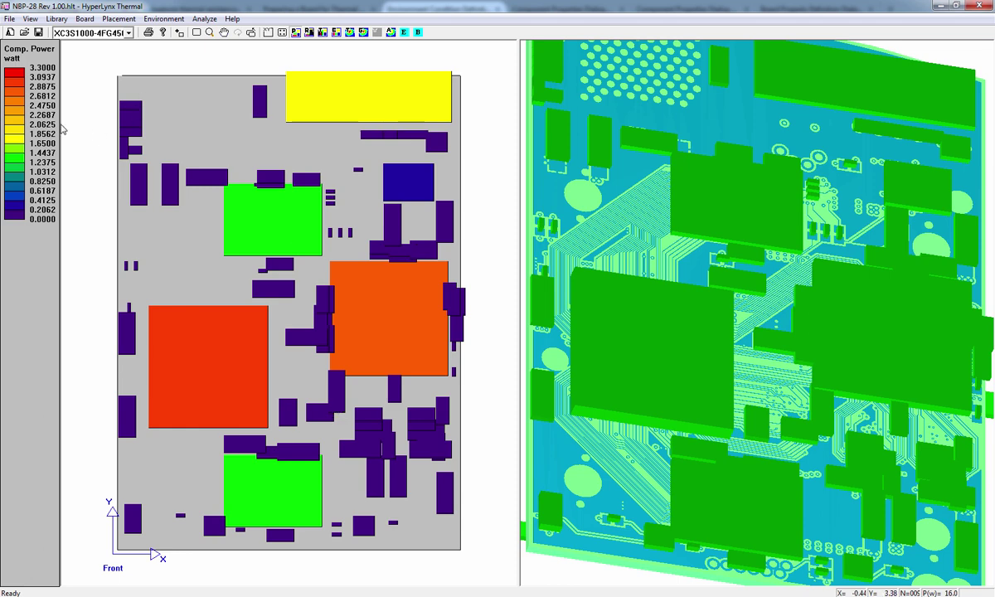
pyautogui.click(308, 32)
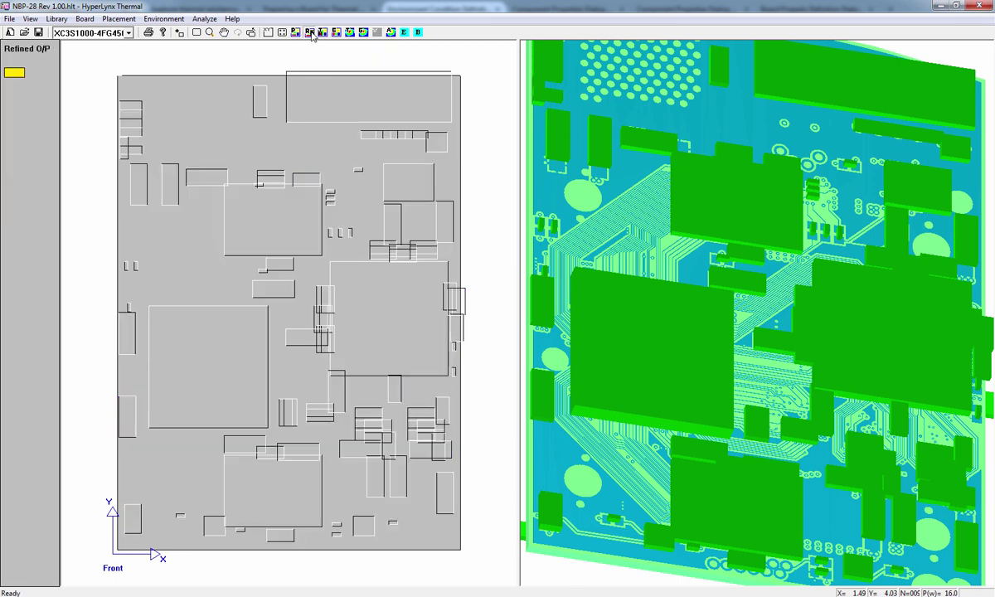
pyautogui.click(323, 32)
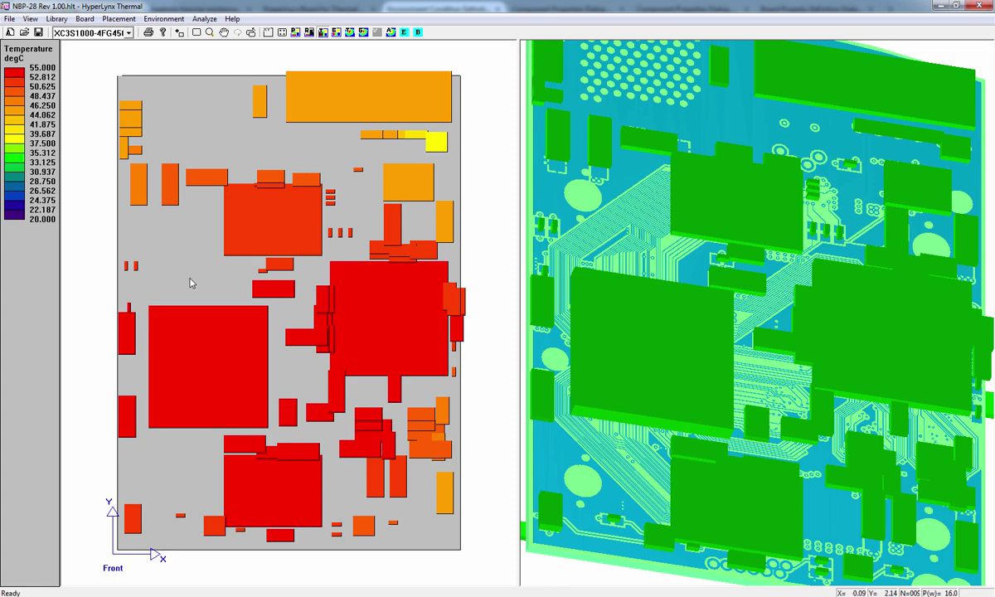
pyautogui.click(336, 34)
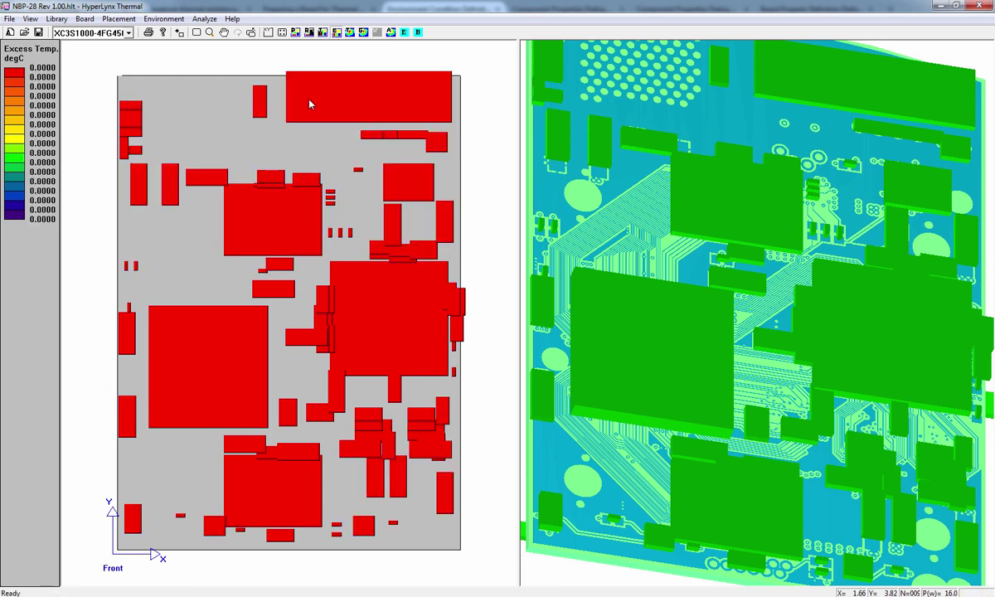
# Display the board's temperature map and then its thermal gradient map
pyautogui.click(350, 33)
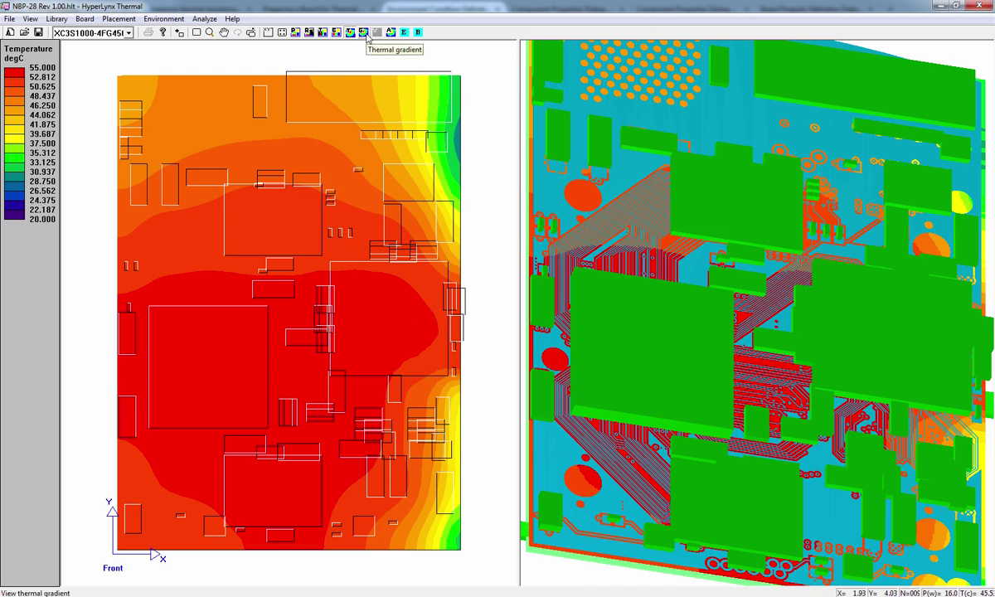
pyautogui.click(364, 32)
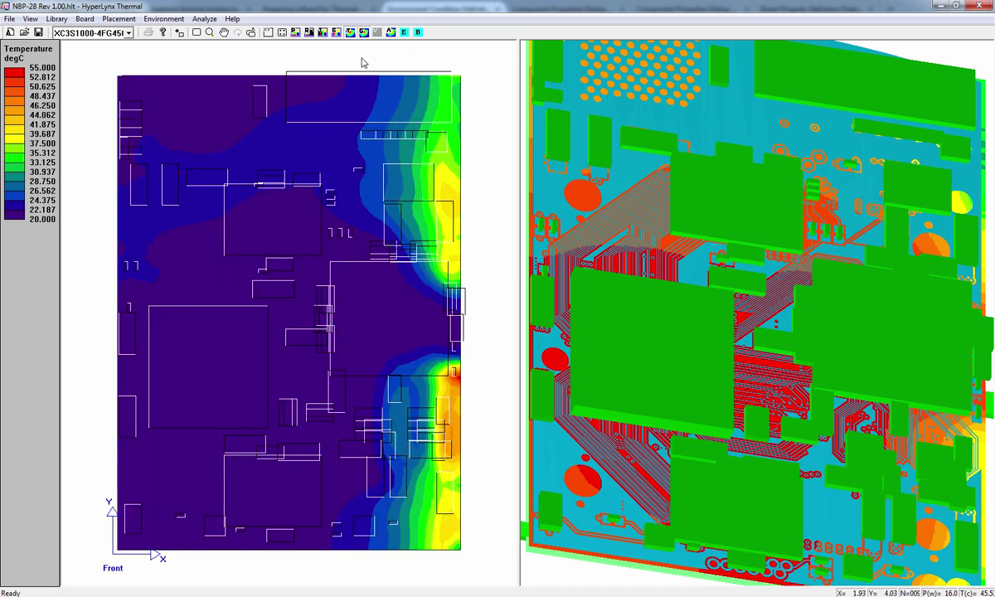
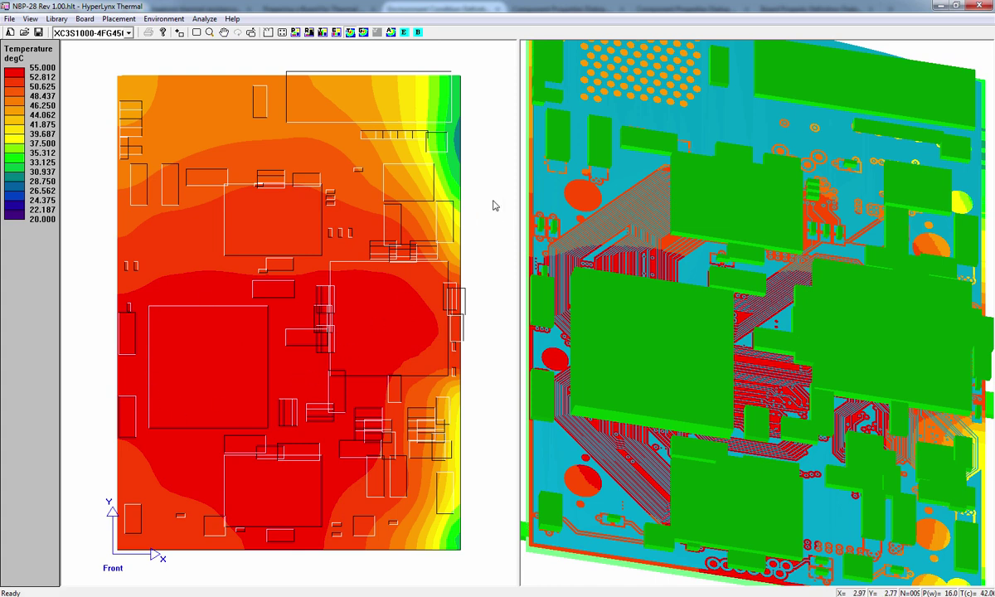
# Select the large front-side components one by one on the board temperature map, finishing with the upper central chip
pyautogui.click(264, 222)
pyautogui.click(385, 189)
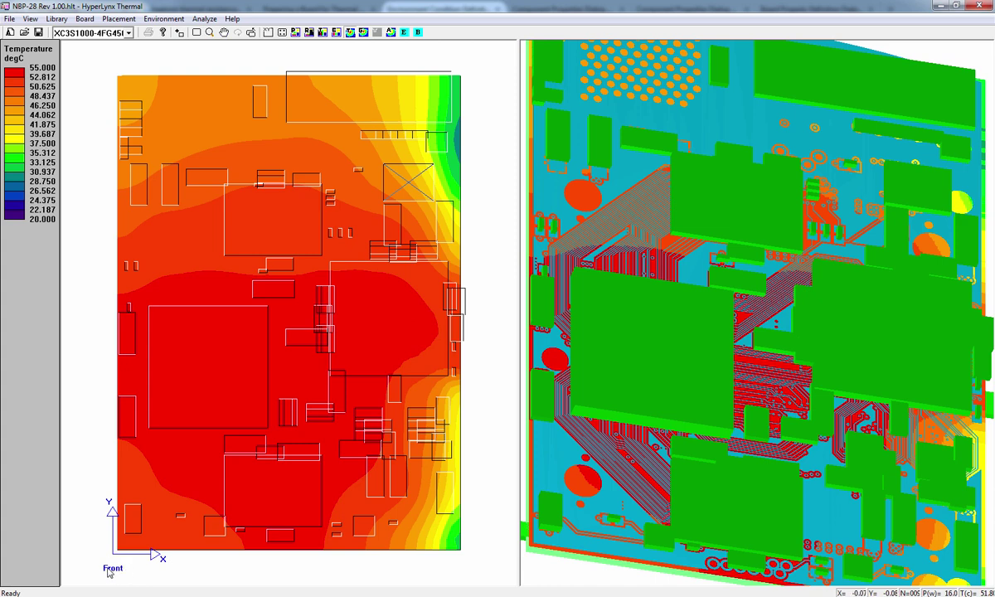
pyautogui.click(217, 368)
pyautogui.click(258, 196)
pyautogui.click(398, 315)
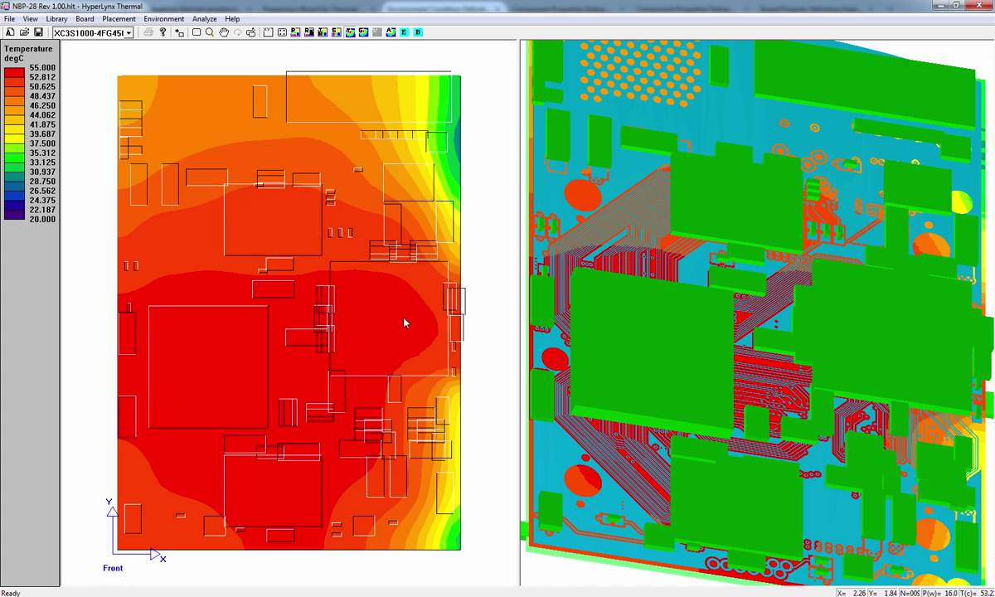
pyautogui.click(209, 371)
pyautogui.click(251, 240)
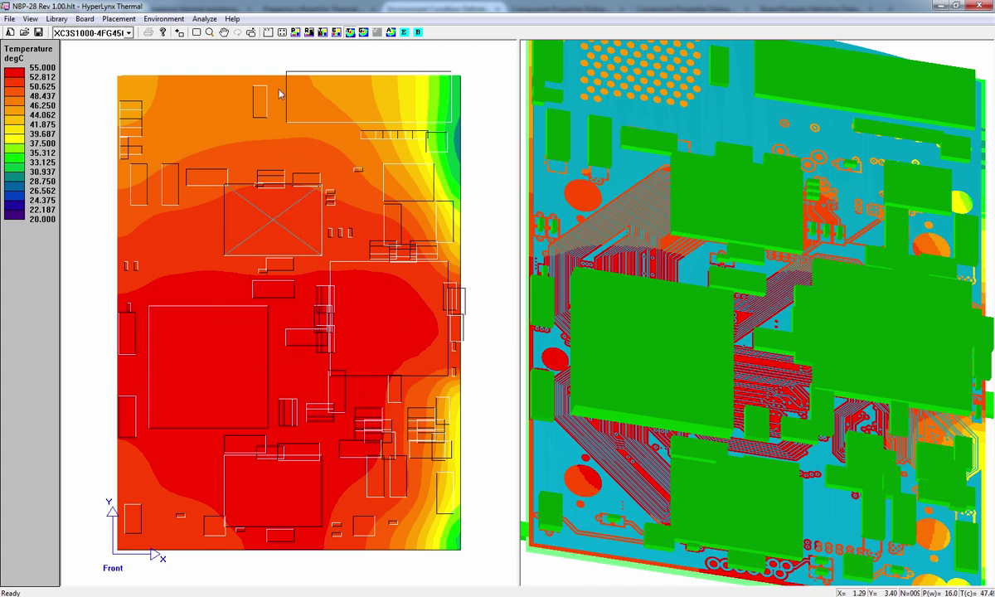
# Show the reference designators on the board and open the properties of component U3 to examine its designator and thermal characteristics
pyautogui.click(268, 33)
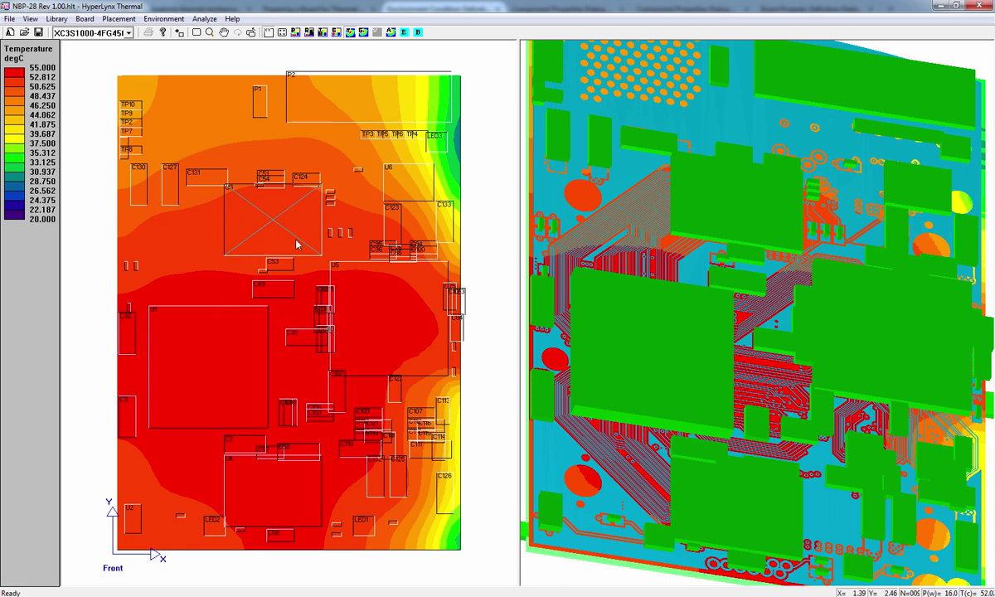
pyautogui.doubleClick(268, 228)
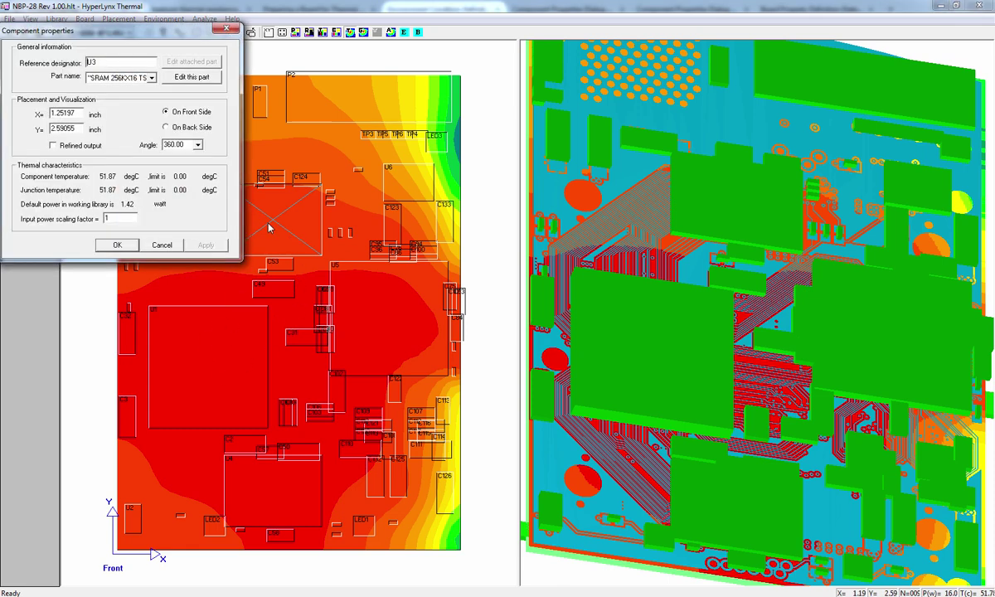
pyautogui.moveTo(126, 33); pyautogui.dragTo(269, 99)
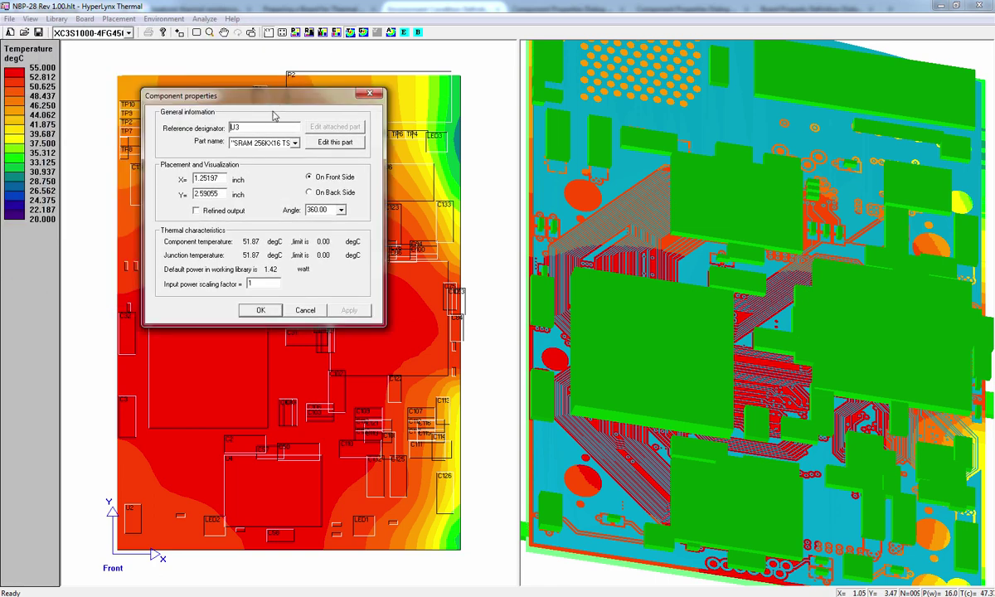
pyautogui.doubleClick(234, 127)
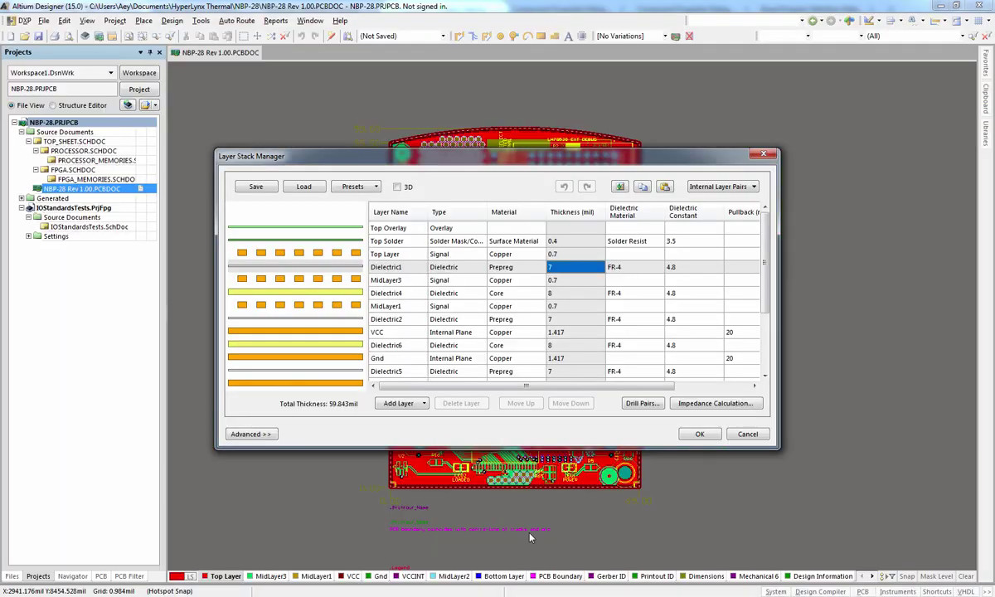
# Switch to Altium Designer, examine the designator and comment in U3's component properties, and return to HyperLynx Thermal to dismiss U3's properties without changes
pyautogui.click(697, 433)
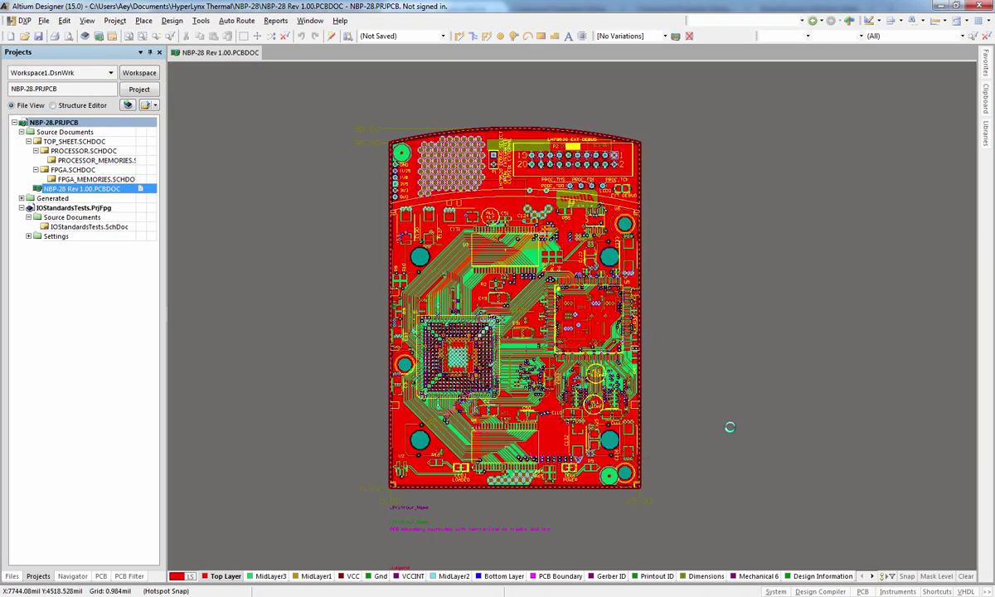
pyautogui.click(537, 262)
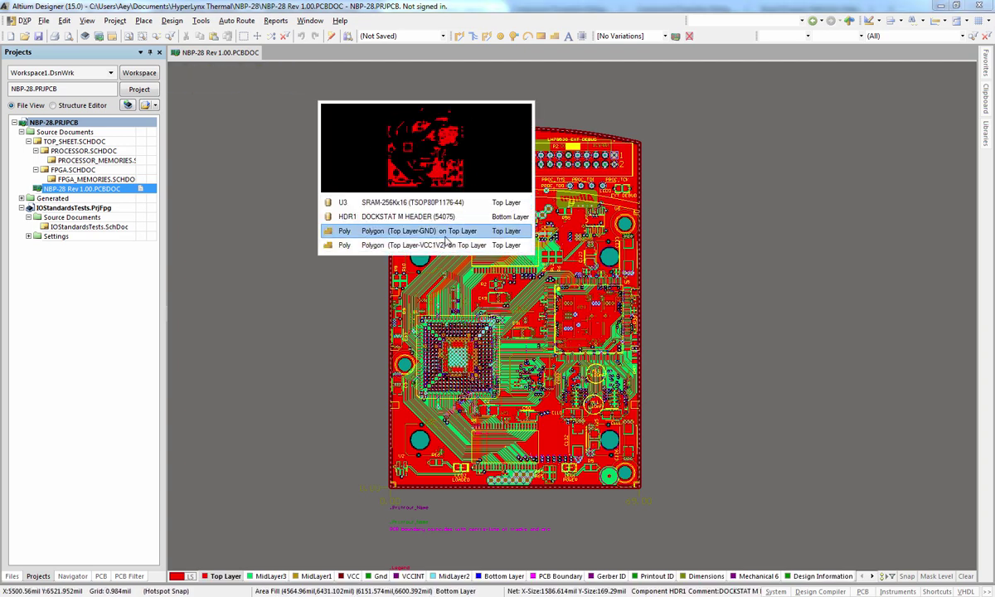
pyautogui.click(396, 205)
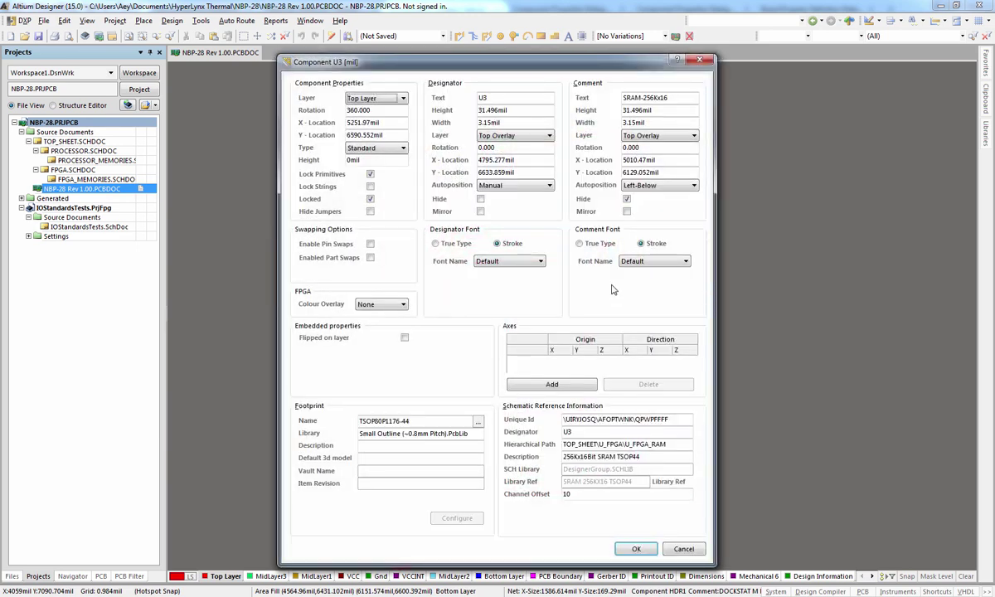
pyautogui.doubleClick(674, 98)
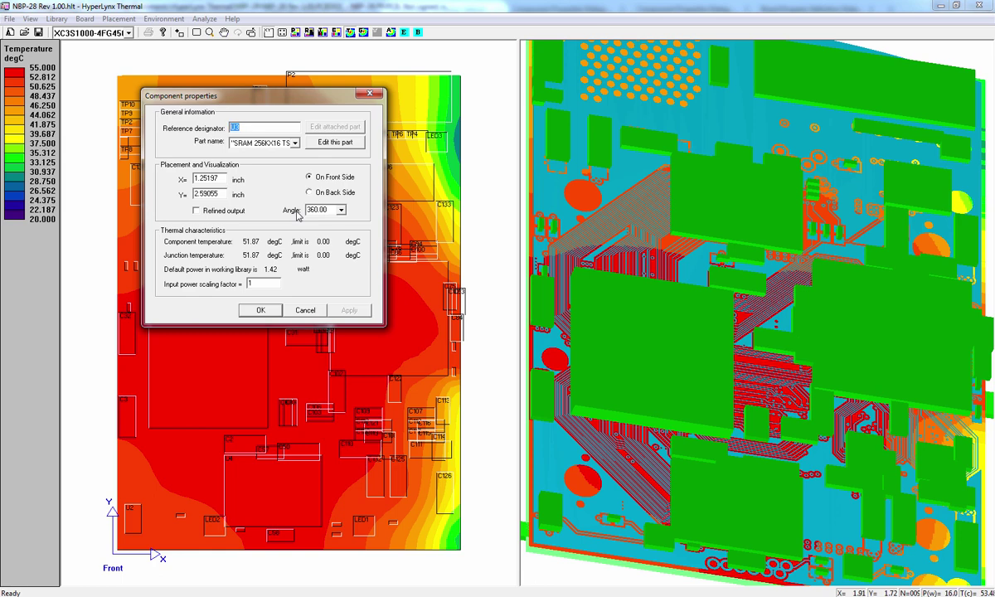
pyautogui.click(315, 311)
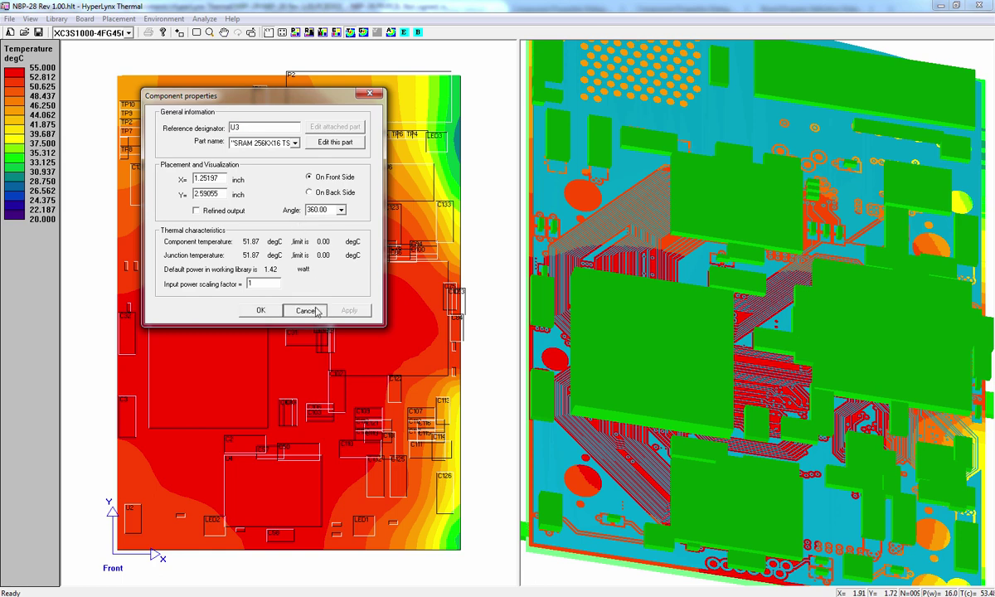
# Compare U3's component properties in HyperLynx Thermal with its component data and placement in Altium Designer, then return to HyperLynx Thermal
pyautogui.click(306, 311)
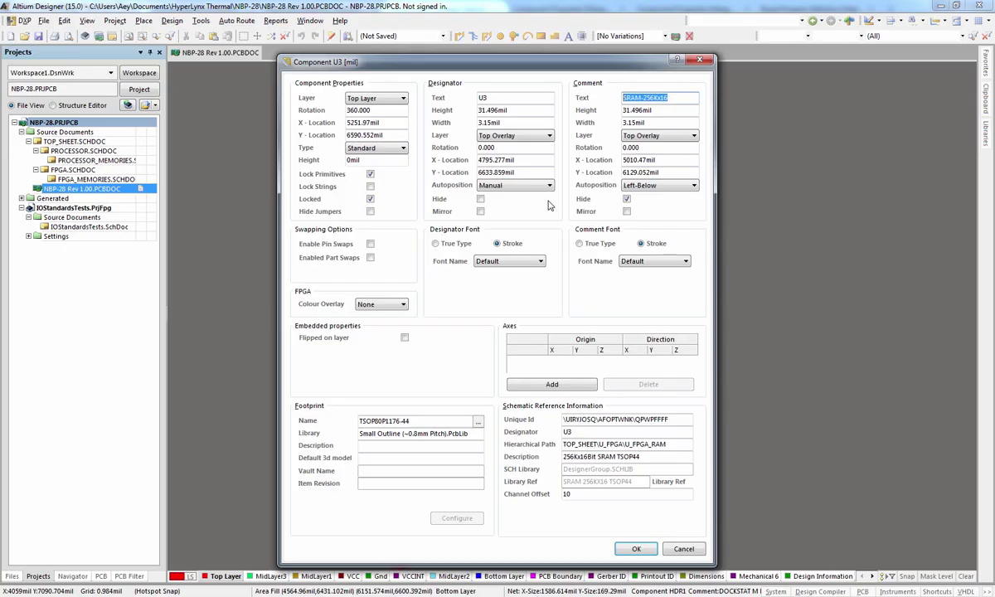
pyautogui.click(634, 549)
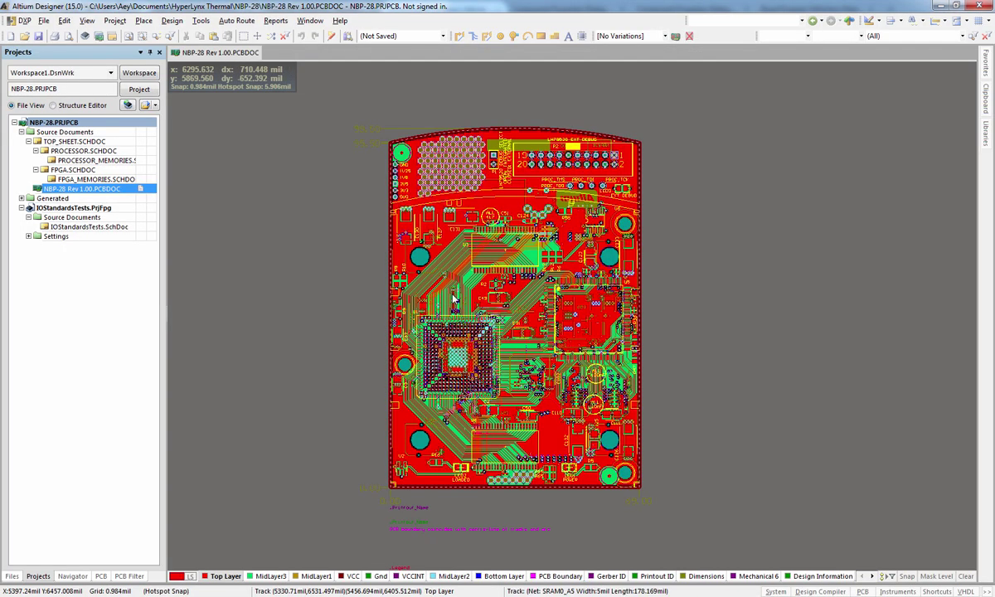
pyautogui.moveTo(560, 385)
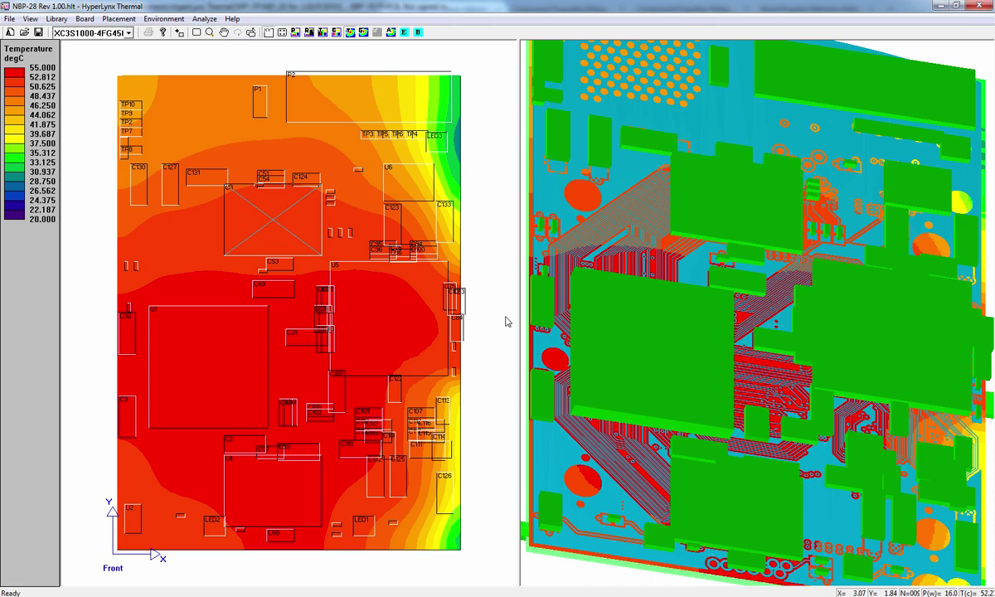
pyautogui.hotkey('alt', 'Tab')
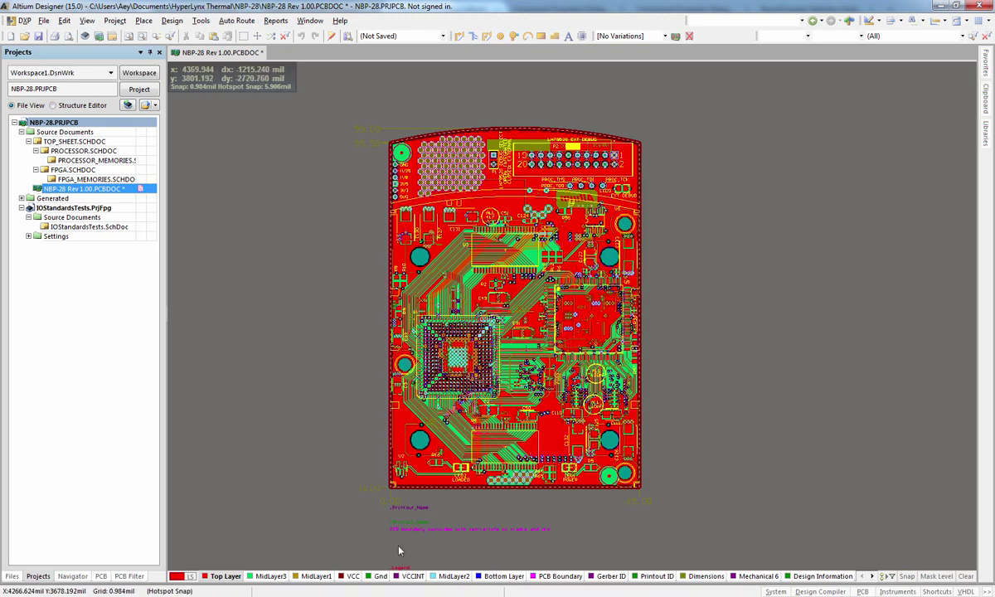
pyautogui.click(364, 502)
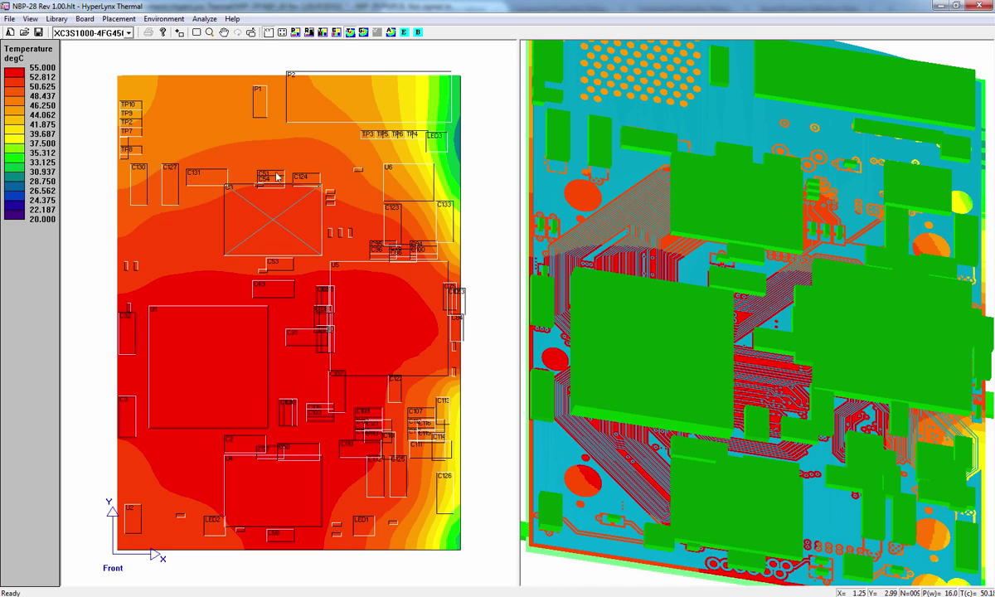
# Open U3's component properties on the thermal map and bring up the definition of its SRAM part
pyautogui.doubleClick(249, 217)
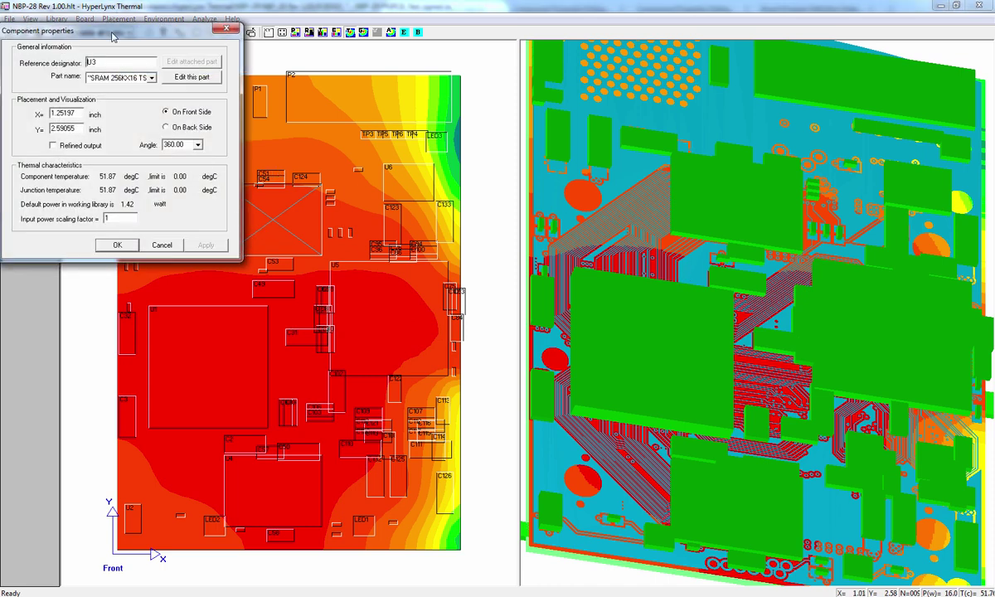
pyautogui.moveTo(105, 32); pyautogui.dragTo(299, 116)
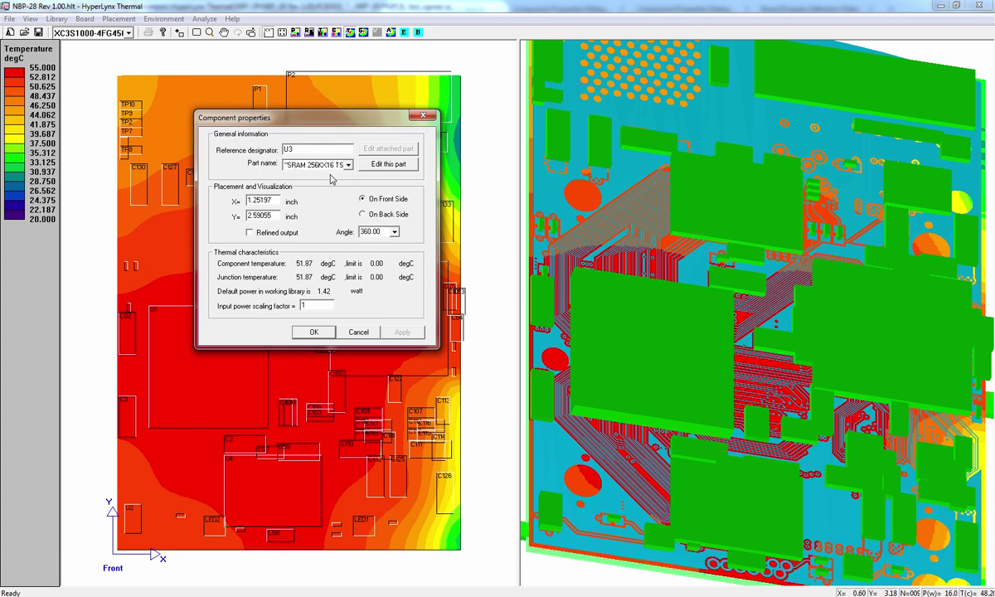
pyautogui.click(383, 168)
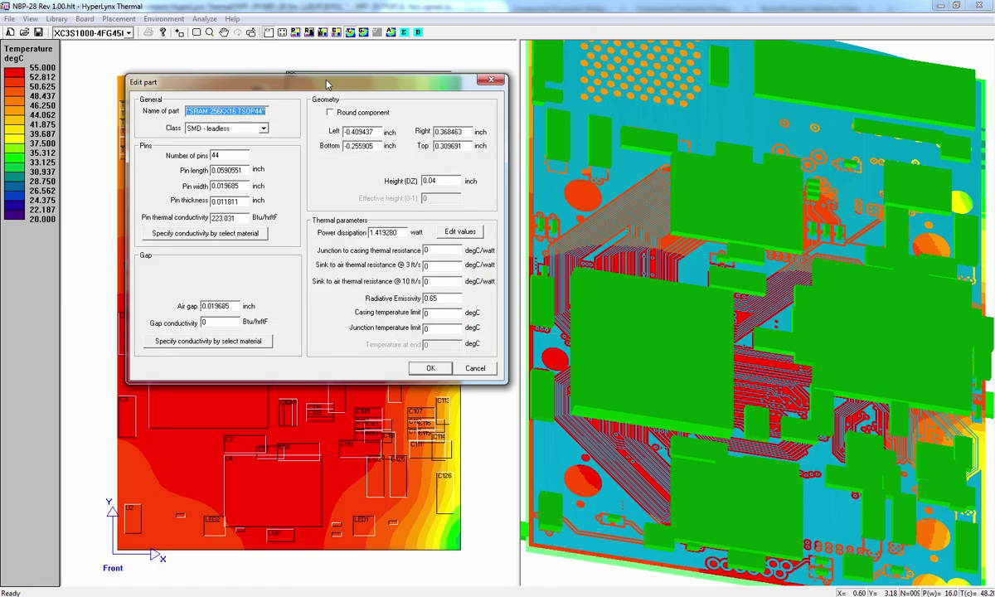
pyautogui.moveTo(312, 77); pyautogui.dragTo(398, 146)
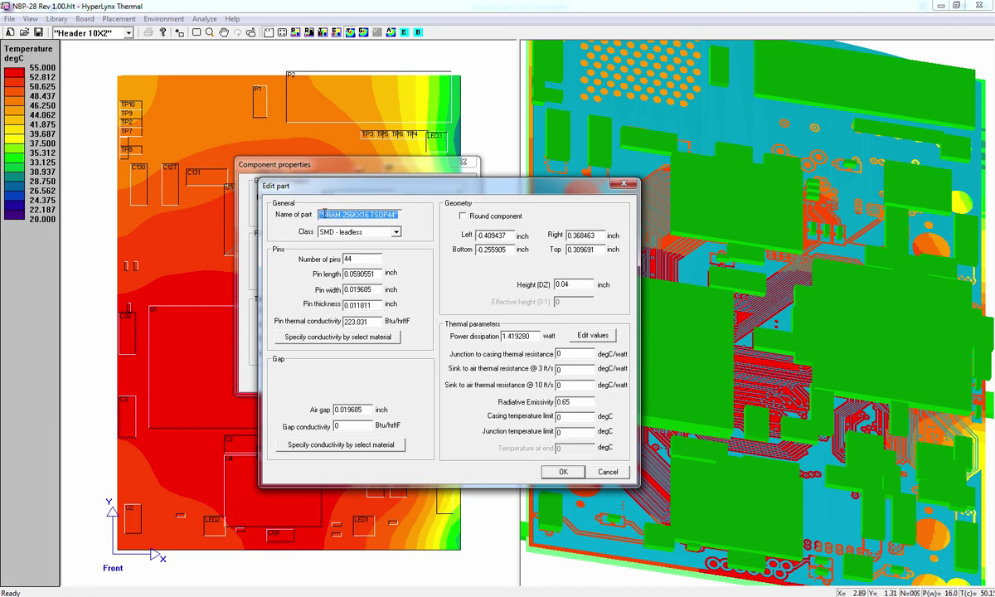
# Review the package classes available for U3's SRAM part, then close the part definition and component properties without saving changes
pyautogui.moveTo(320, 215); pyautogui.dragTo(410, 215)
pyautogui.click(360, 235)
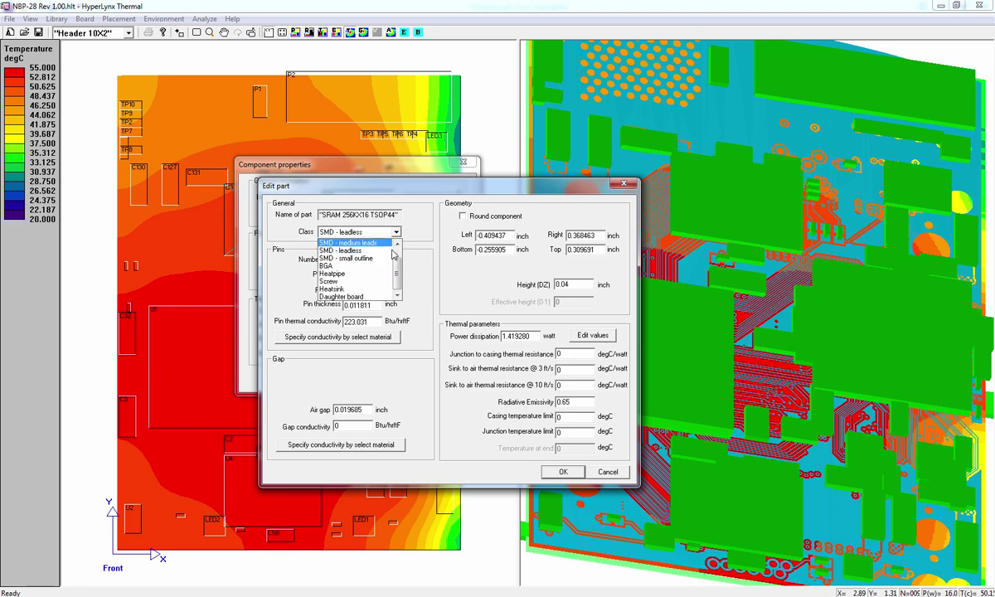
pyautogui.scroll(2, 378, 269)
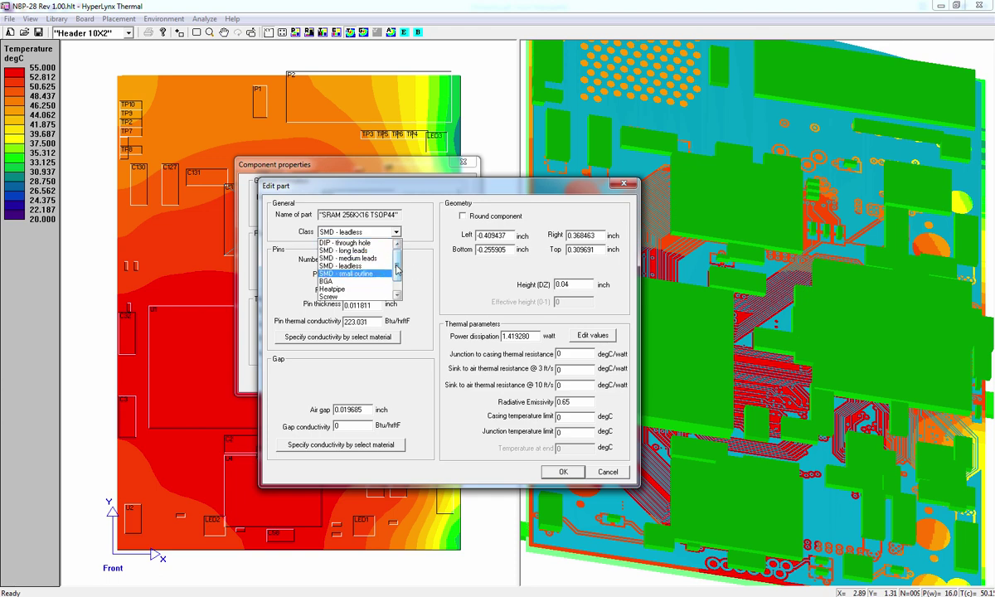
pyautogui.scroll(-2, 373, 261)
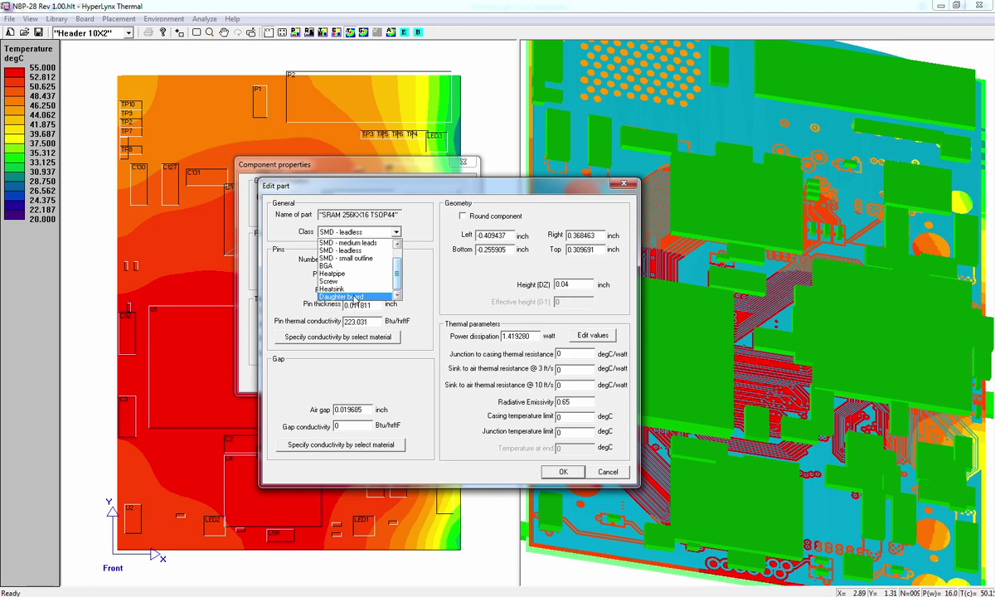
pyautogui.click(423, 273)
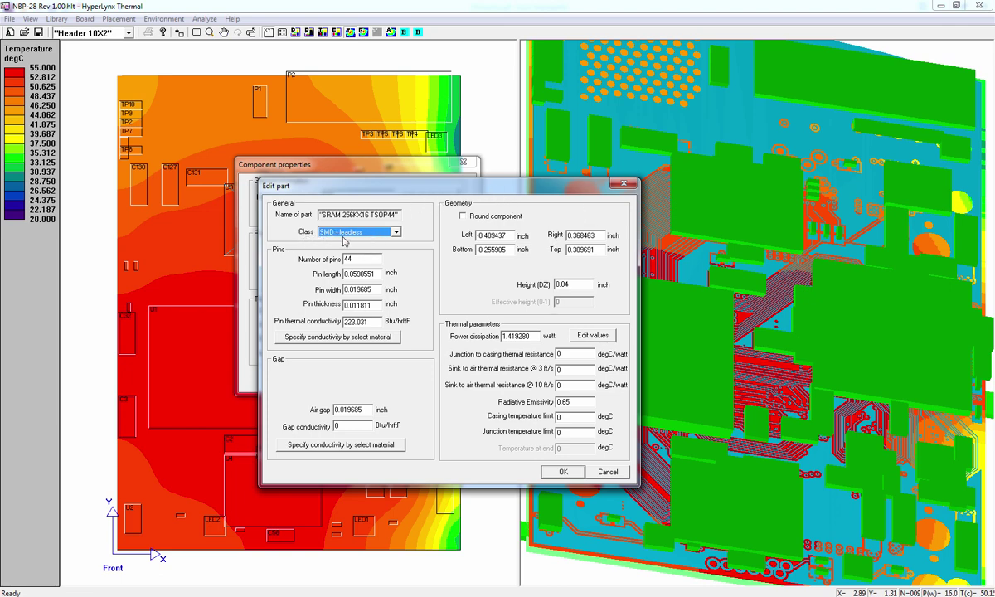
pyautogui.click(608, 472)
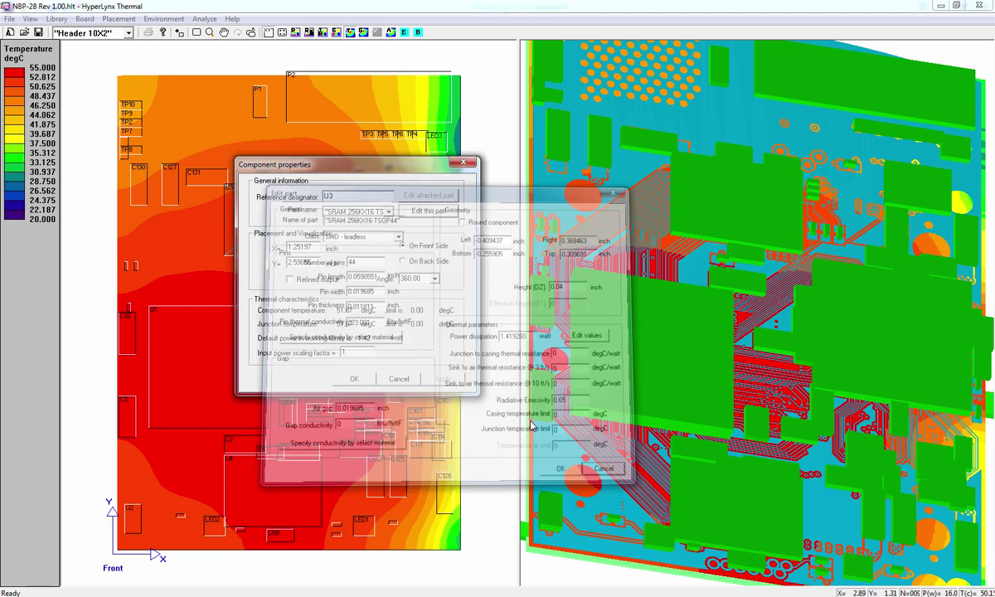
pyautogui.click(398, 379)
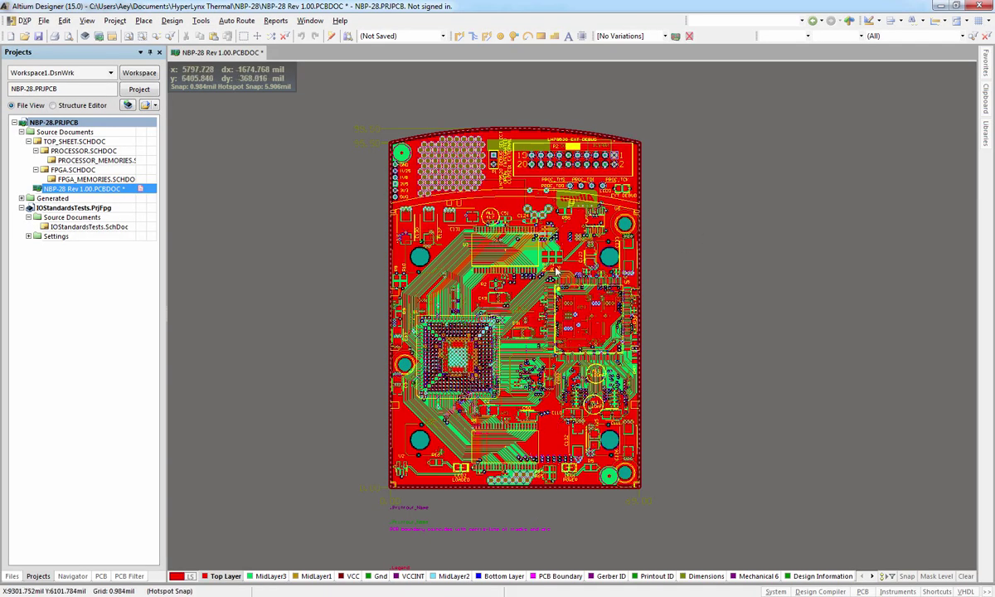
# Examine the top side of the NBP-28 board in Altium Designer, around U3 and the large U1 BGA
pyautogui.keyDown('ctrl'); pyautogui.scroll(5, 497, 319); pyautogui.keyUp('ctrl')
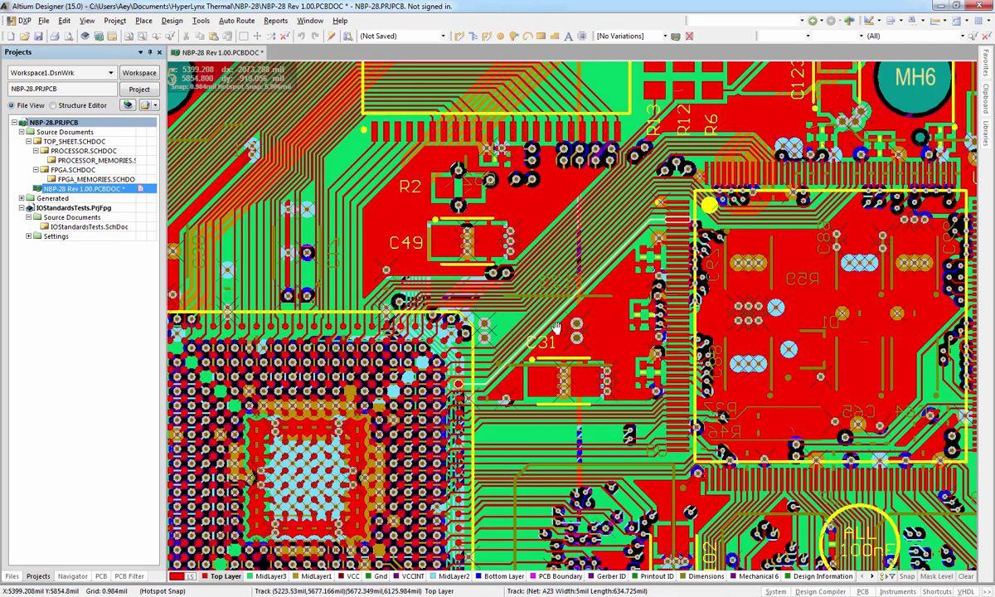
pyautogui.keyDown('ctrl'); pyautogui.scroll(-5, 551, 324); pyautogui.keyUp('ctrl')
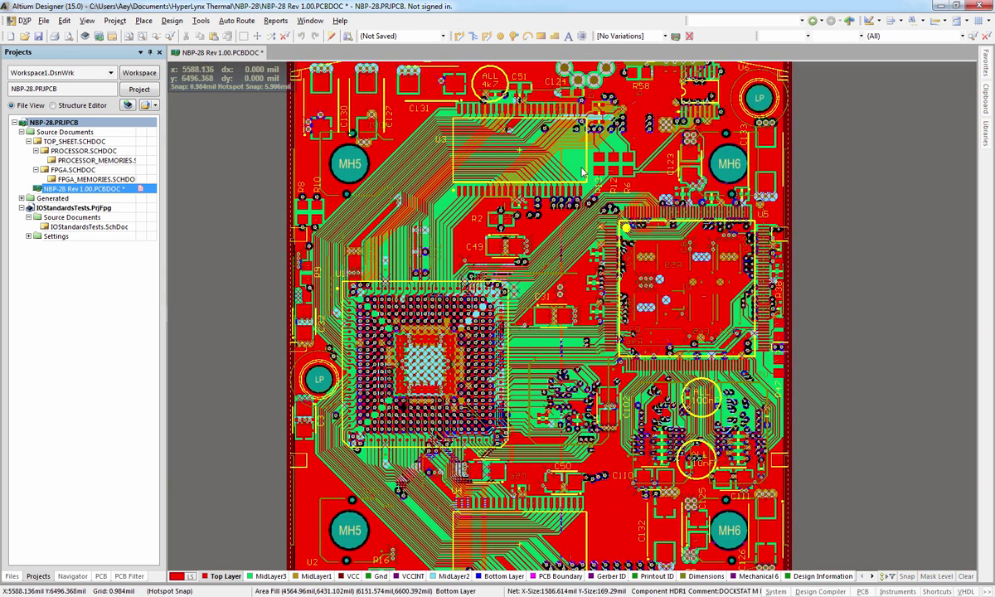
pyautogui.click(547, 164)
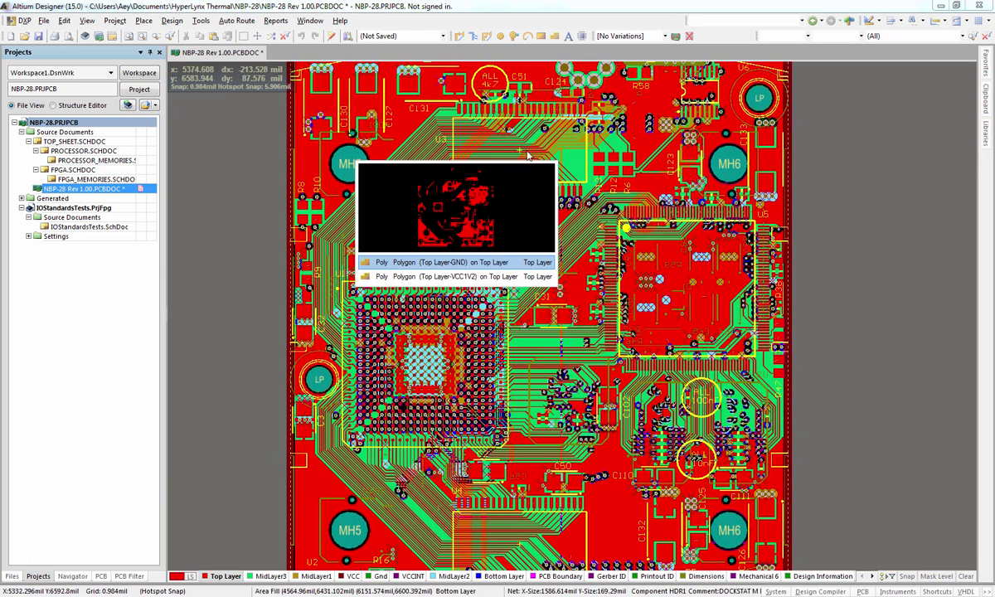
pyautogui.press('Escape')
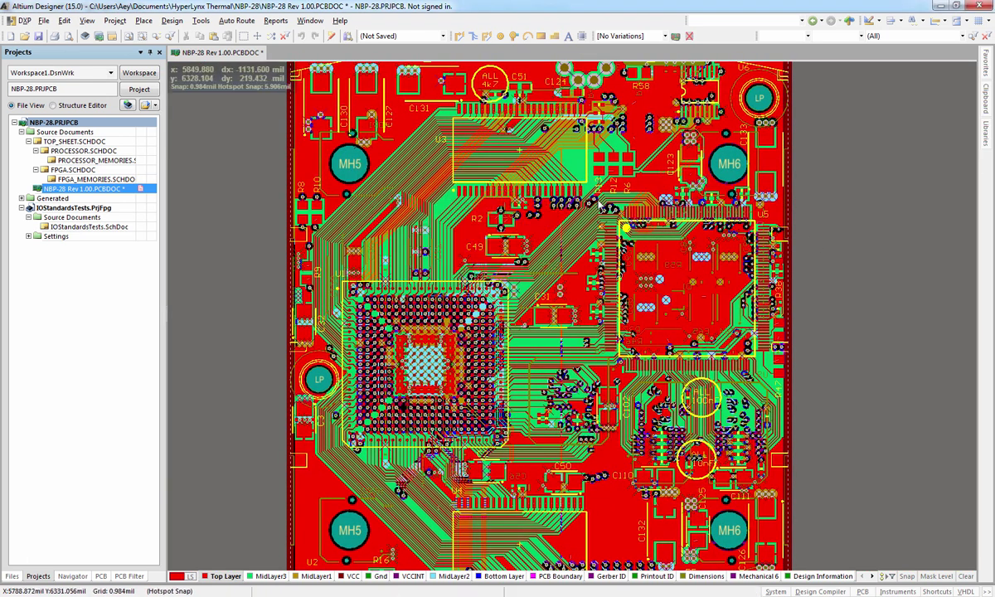
pyautogui.moveTo(644, 283); pyautogui.dragTo(633, 241, button='right')
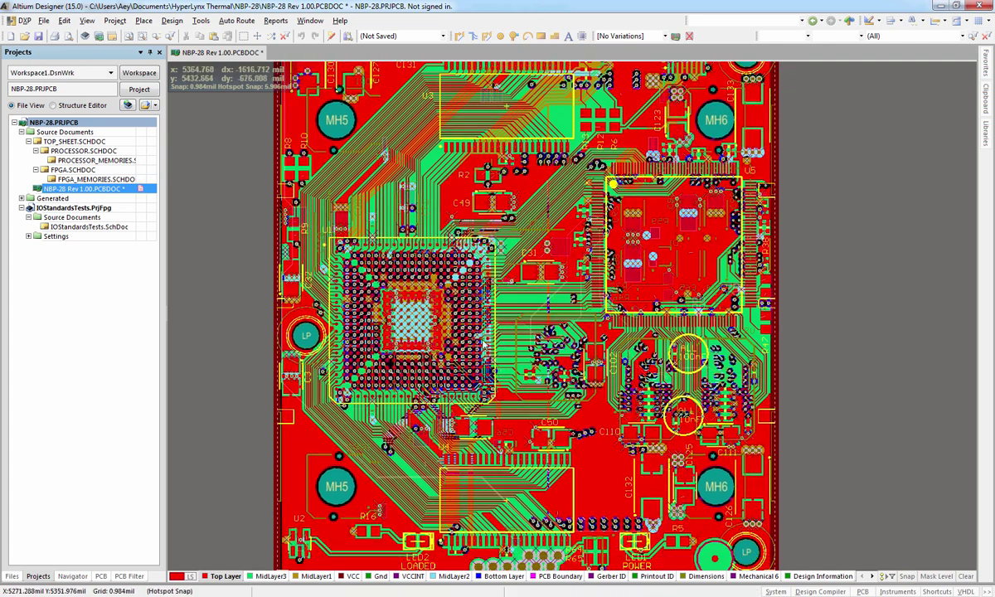
pyautogui.keyDown('ctrl'); pyautogui.scroll(2, 398, 360); pyautogui.keyUp('ctrl')
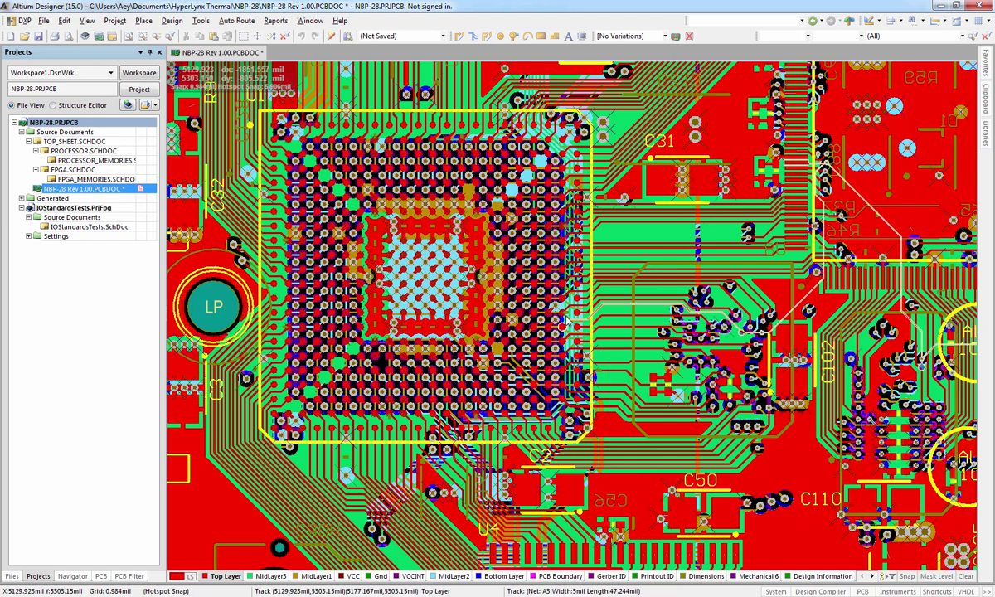
pyautogui.moveTo(371, 243); pyautogui.dragTo(455, 286, button='right')
pyautogui.keyDown('ctrl'); pyautogui.scroll(-3, 564, 282); pyautogui.keyUp('ctrl')
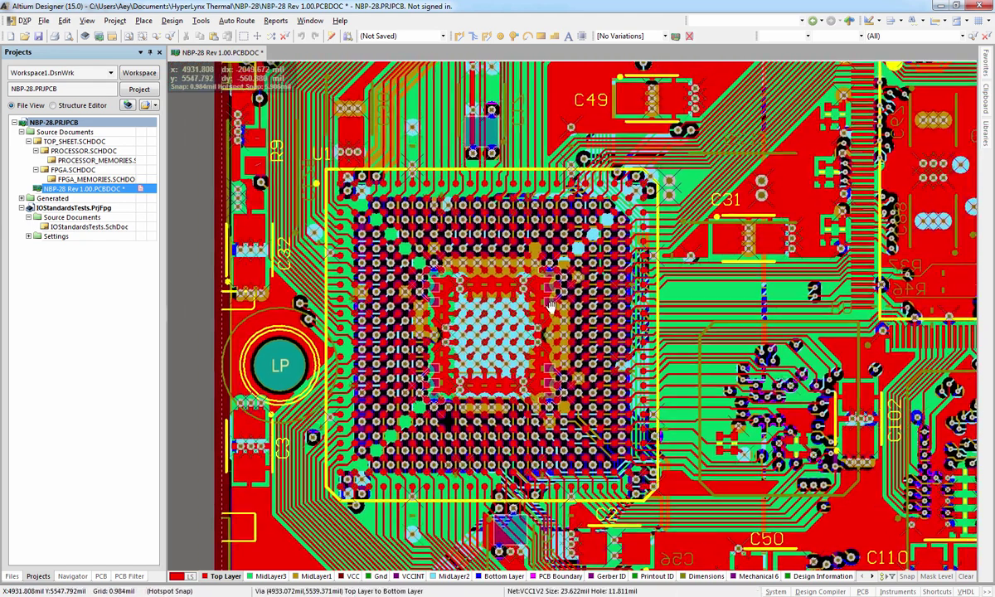
pyautogui.moveTo(567, 279); pyautogui.dragTo(537, 221, button='right')
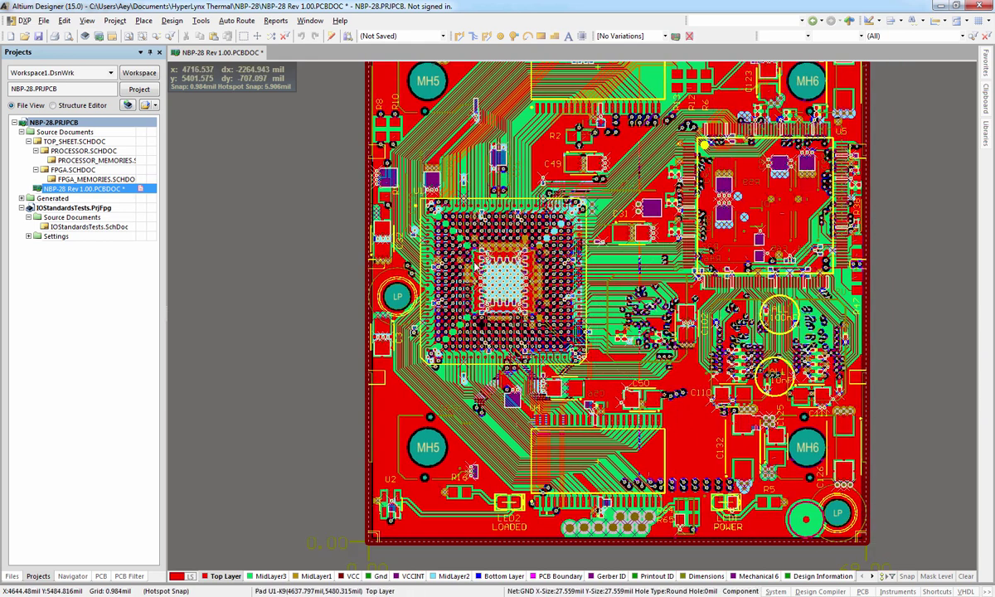
# Flip the board to view it from the bottom side
pyautogui.click(86, 21)
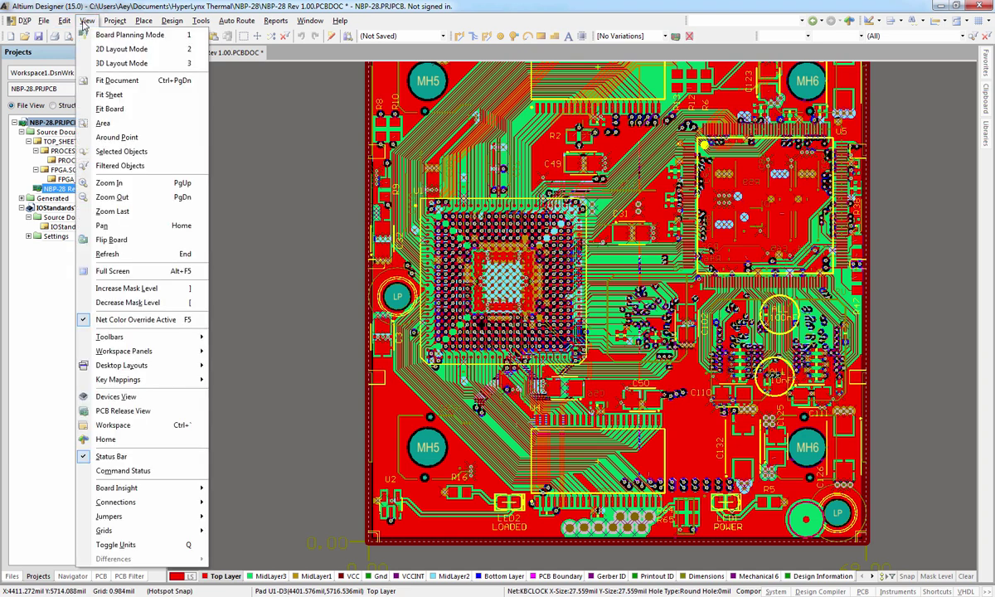
pyautogui.click(116, 240)
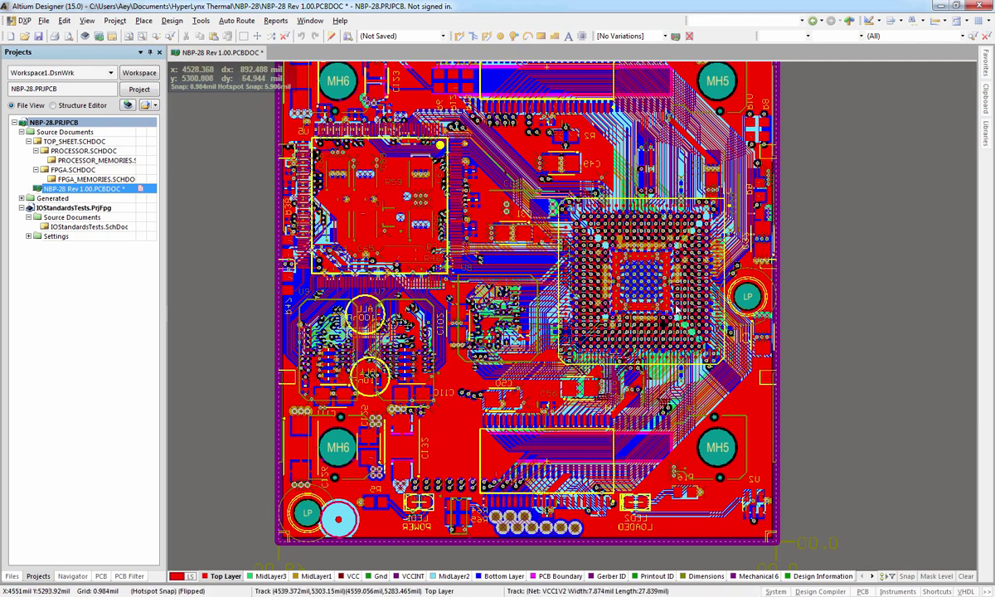
pyautogui.scroll(1, 635, 284)
pyautogui.moveTo(599, 270); pyautogui.dragTo(647, 282, button='right')
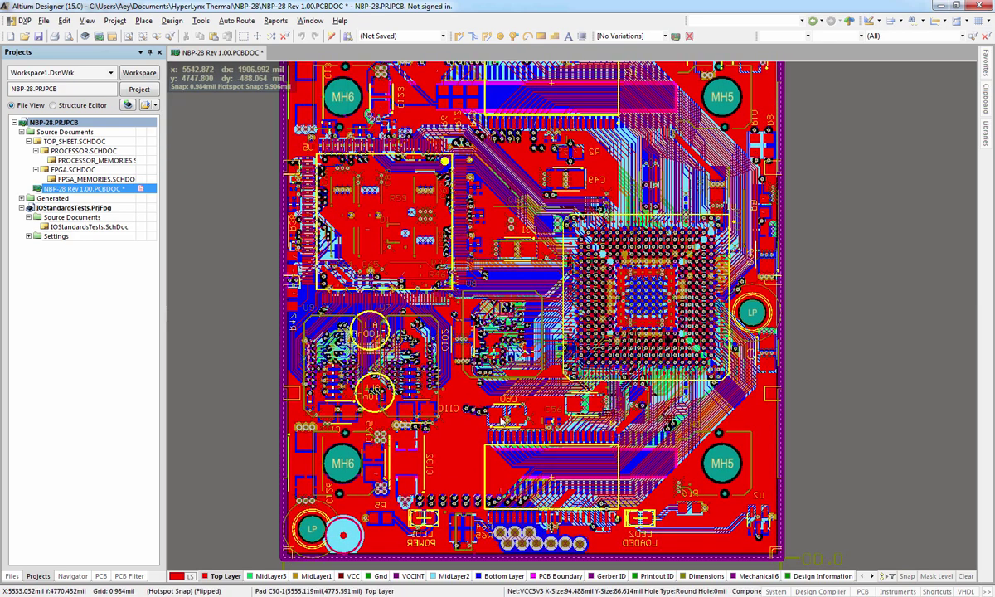
# Hide the Top Layer, MidLayer3, MidLayer1 and MidLayer2 signal layers, keeping the Bottom Layer shown
pyautogui.press('l')
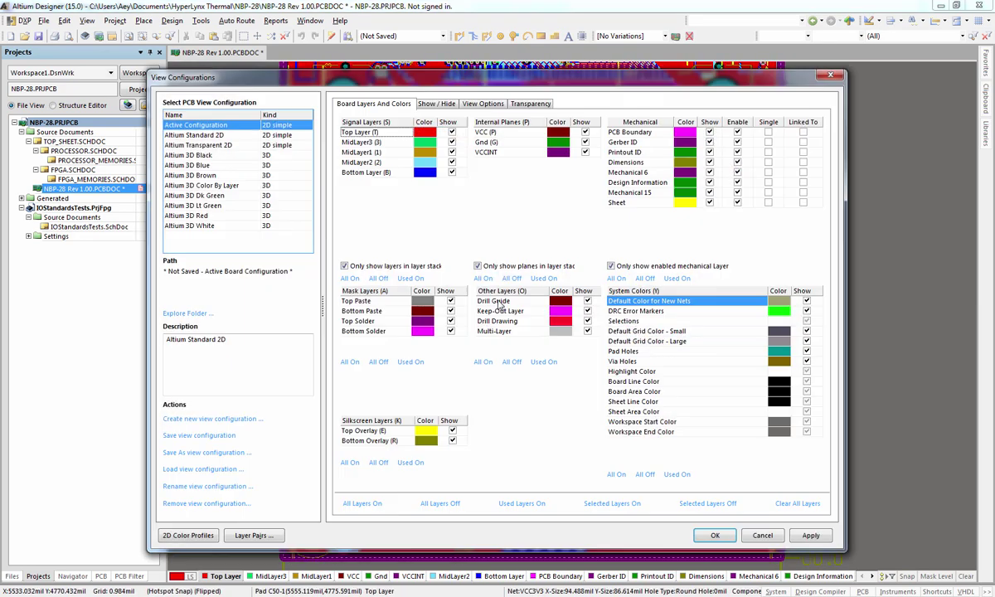
pyautogui.click(452, 132)
pyautogui.click(452, 143)
pyautogui.click(452, 152)
pyautogui.click(452, 163)
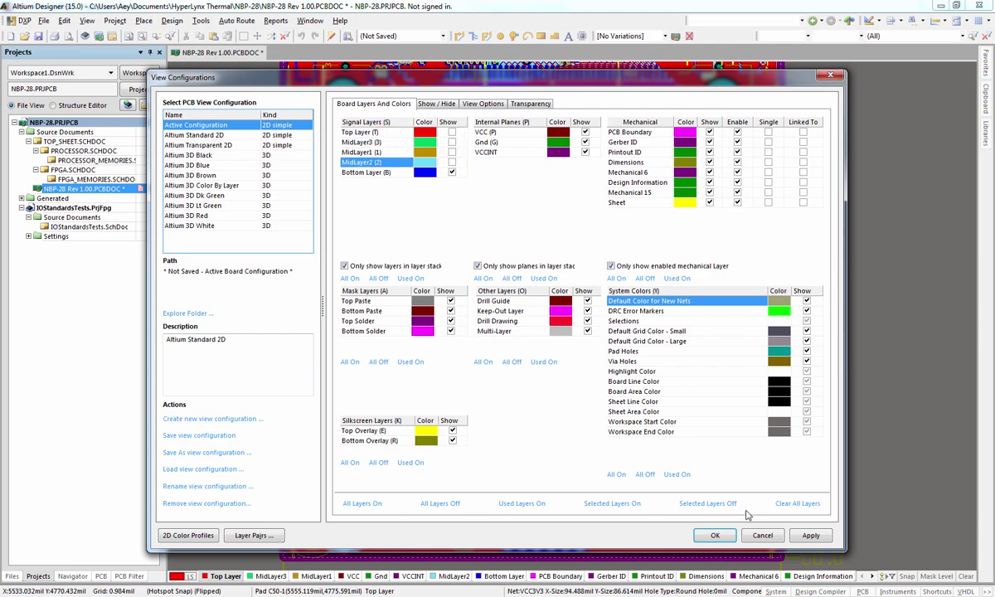
pyautogui.click(715, 535)
# Examine the bottom-side BGA components U8, U7 and U9 and their surrounding routing up close
pyautogui.moveTo(753, 316); pyautogui.dragTo(816, 354, button='right')
pyautogui.press('shift')
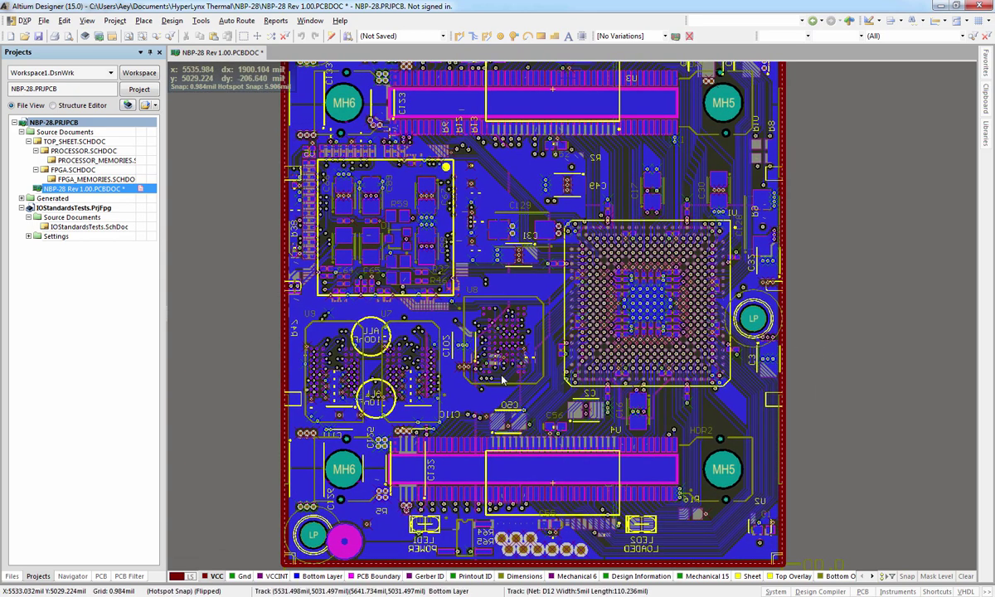
pyautogui.moveTo(586, 362); pyautogui.dragTo(590, 372, button='right')
pyautogui.moveTo(506, 372)
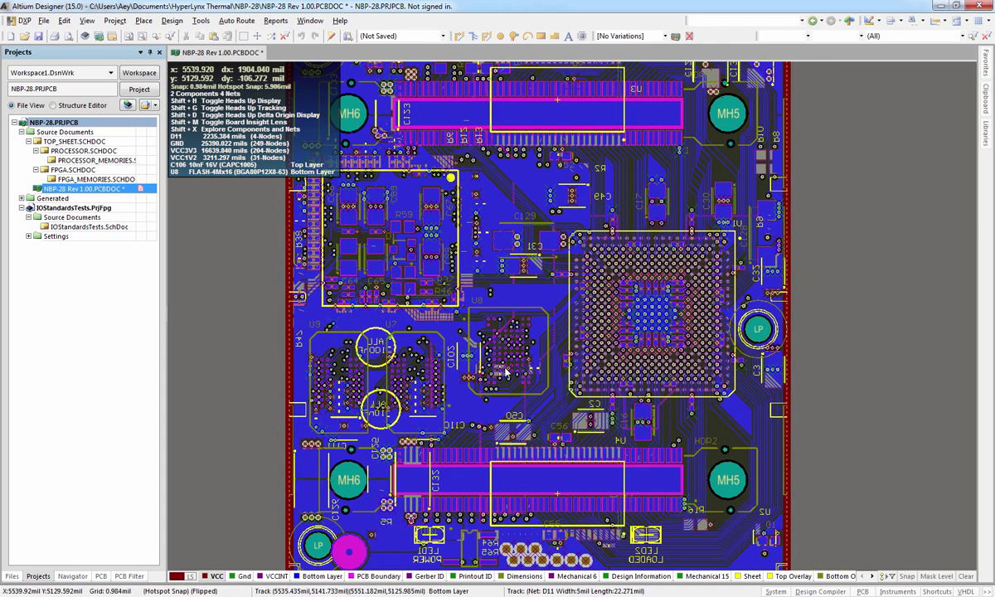
pyautogui.keyDown('ctrl'); pyautogui.scroll(3, 508, 373); pyautogui.keyUp('ctrl')
pyautogui.moveTo(518, 375); pyautogui.dragTo(570, 348, button='right')
pyautogui.moveTo(545, 396)
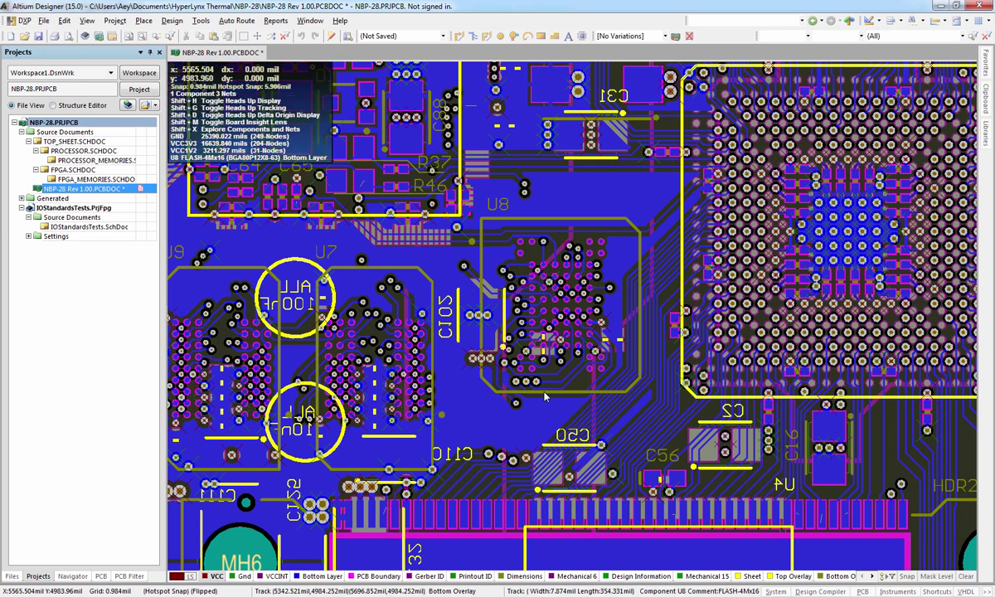
pyautogui.moveTo(345, 342); pyautogui.dragTo(474, 310, button='right')
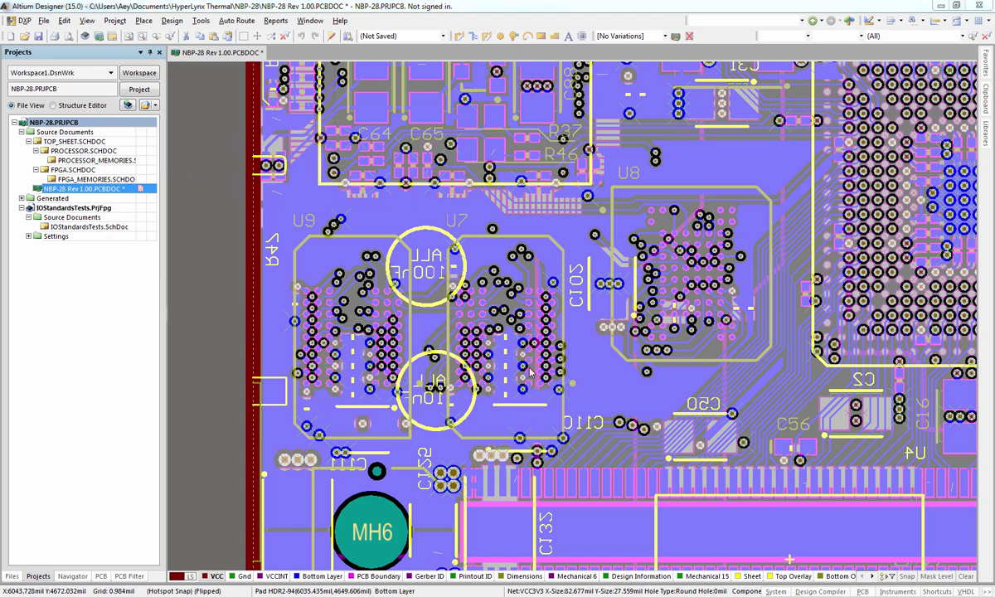
# Hide the Top Overlay silkscreen layer in the flipped board view
pyautogui.press('l')
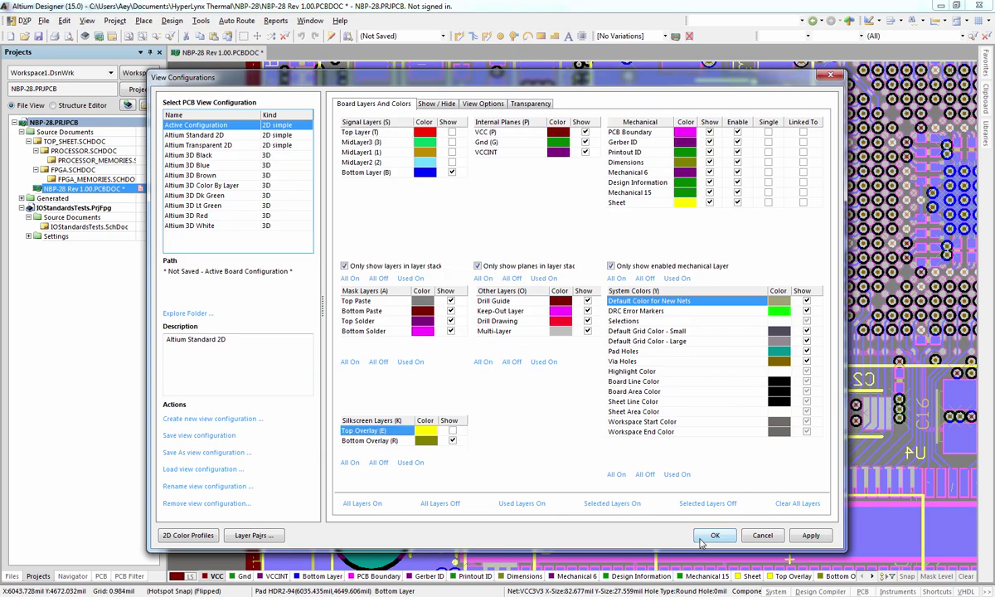
pyautogui.click(715, 534)
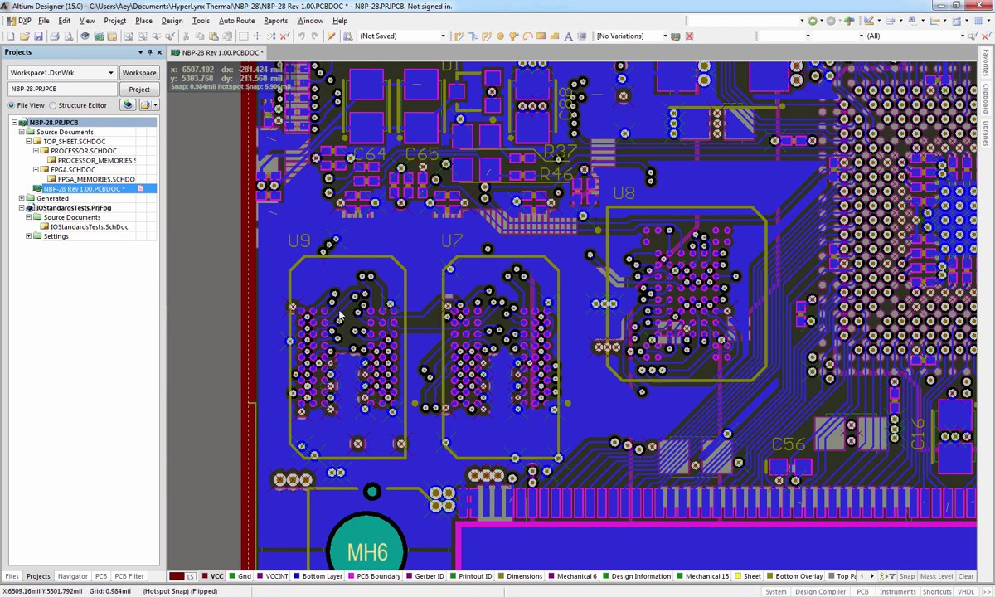
pyautogui.moveTo(538, 364); pyautogui.dragTo(525, 384, button='right')
pyautogui.keyDown('ctrl'); pyautogui.scroll(-3, 526, 389); pyautogui.keyUp('ctrl')
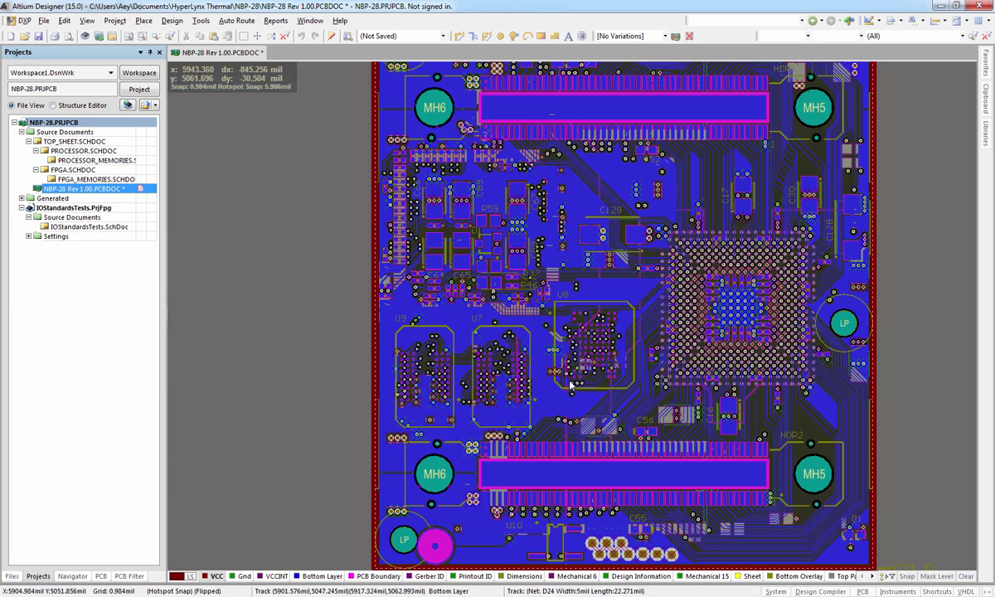
# Switch to HyperLynx Thermal and set the part class of front-side component U1 (XC3S1000-4FG456C) to BGA
pyautogui.moveTo(584, 383); pyautogui.dragTo(464, 299, button='right')
pyautogui.moveTo(510, 364); pyautogui.dragTo(589, 371, button='right')
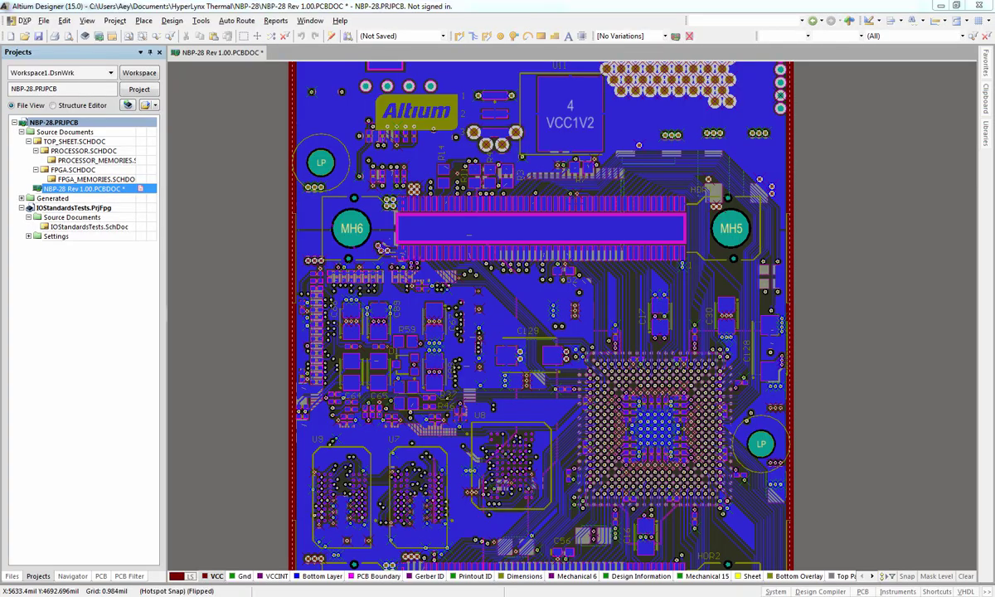
pyautogui.hotkey('alt', 'Tab')
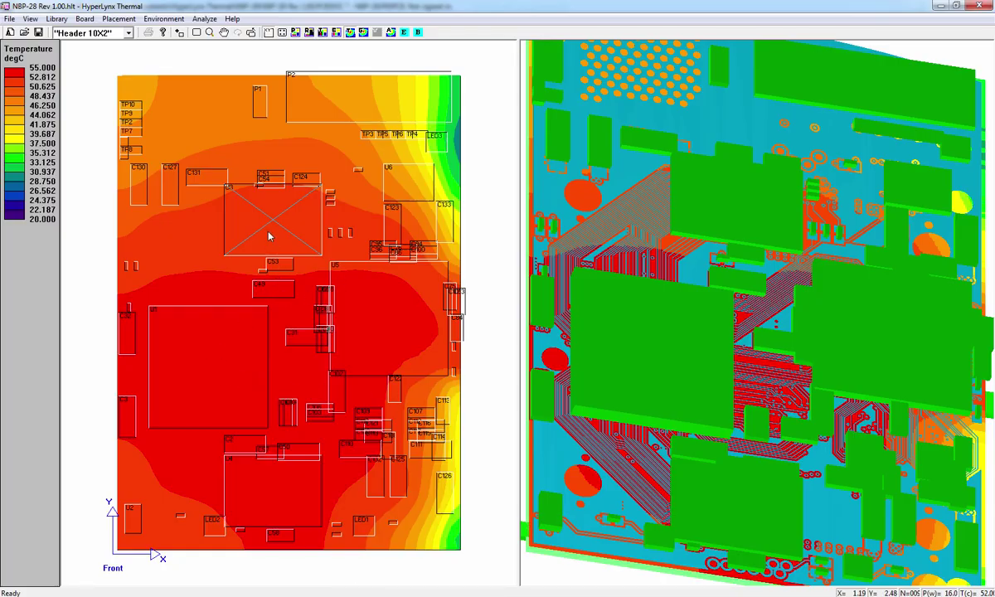
pyautogui.doubleClick(238, 363)
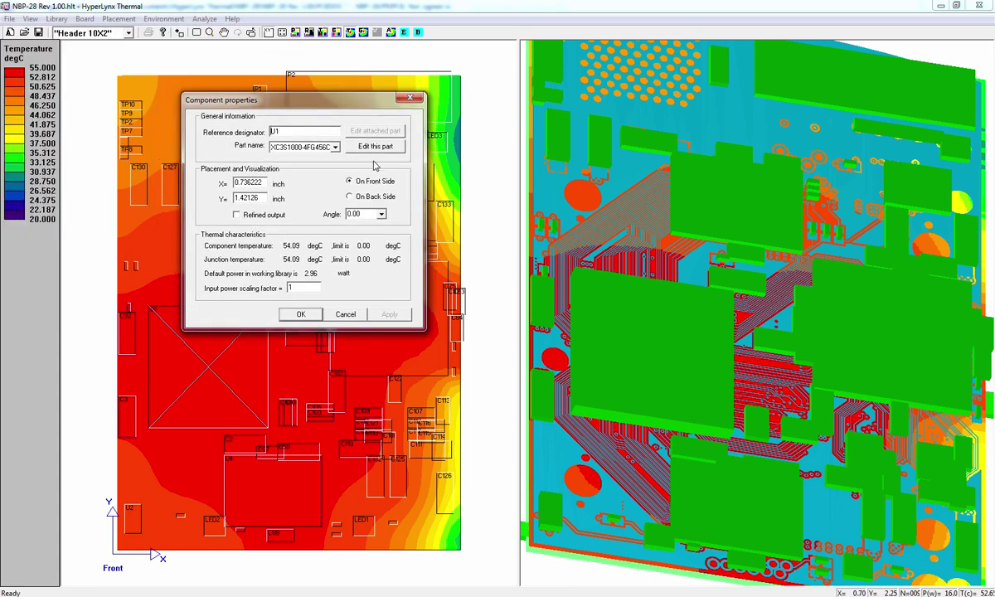
pyautogui.click(351, 137)
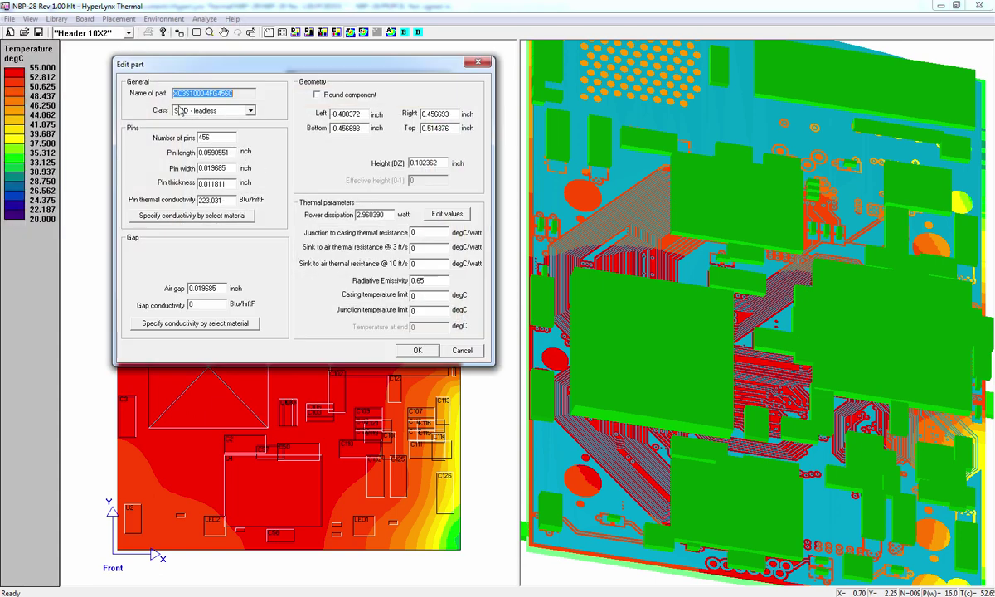
pyautogui.click(216, 112)
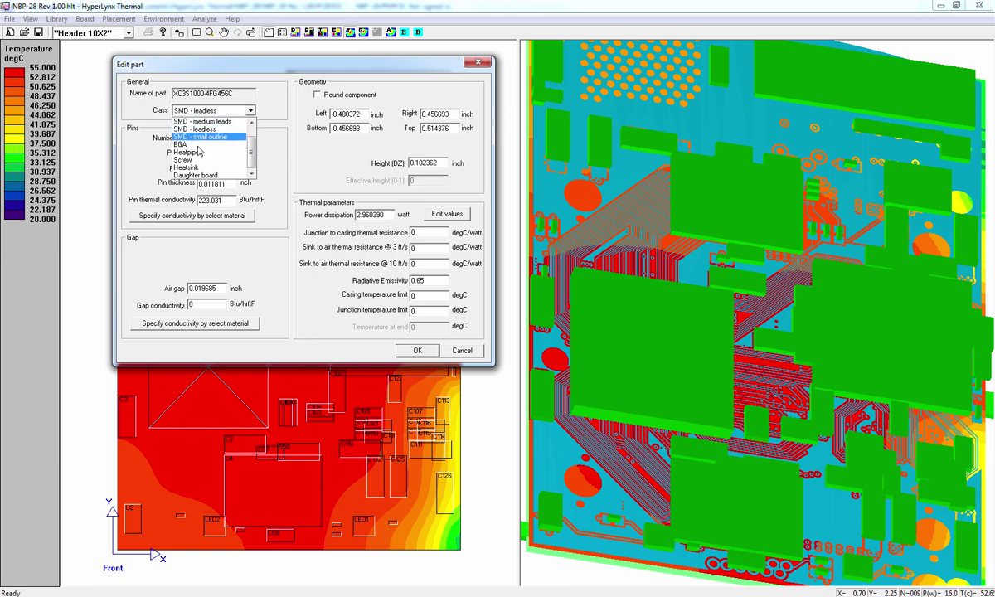
pyautogui.click(199, 142)
pyautogui.click(414, 352)
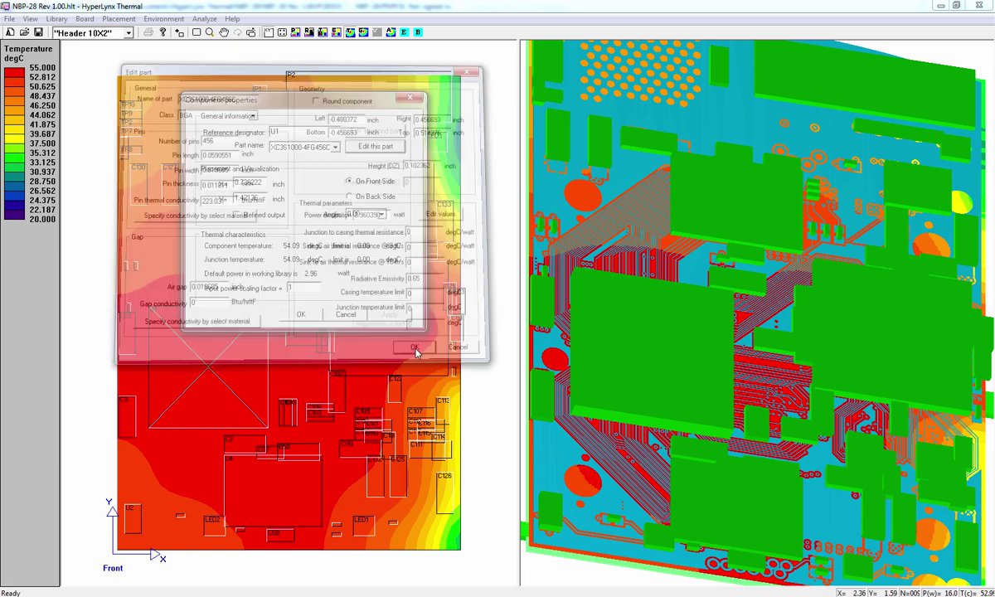
pyautogui.click(301, 317)
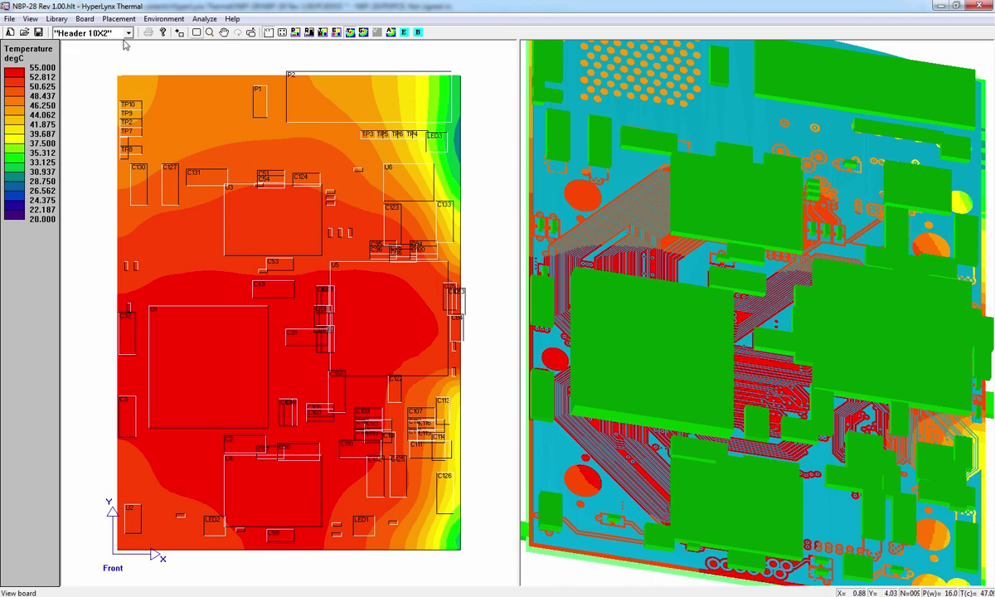
# Show the back side of the board and set the part class of component U8 to BGA
pyautogui.click(33, 19)
pyautogui.moveTo(50, 33)
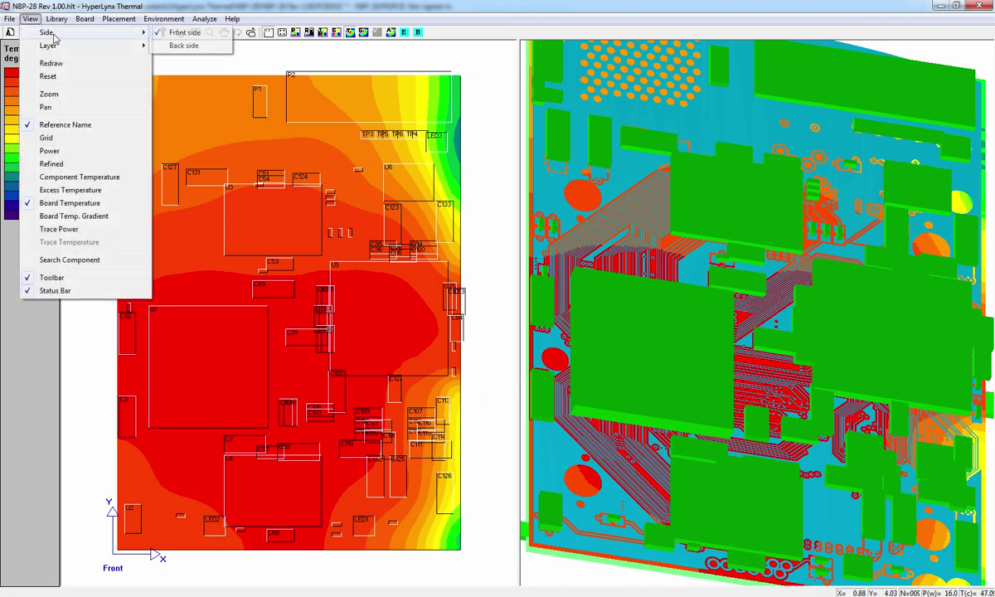
pyautogui.click(189, 46)
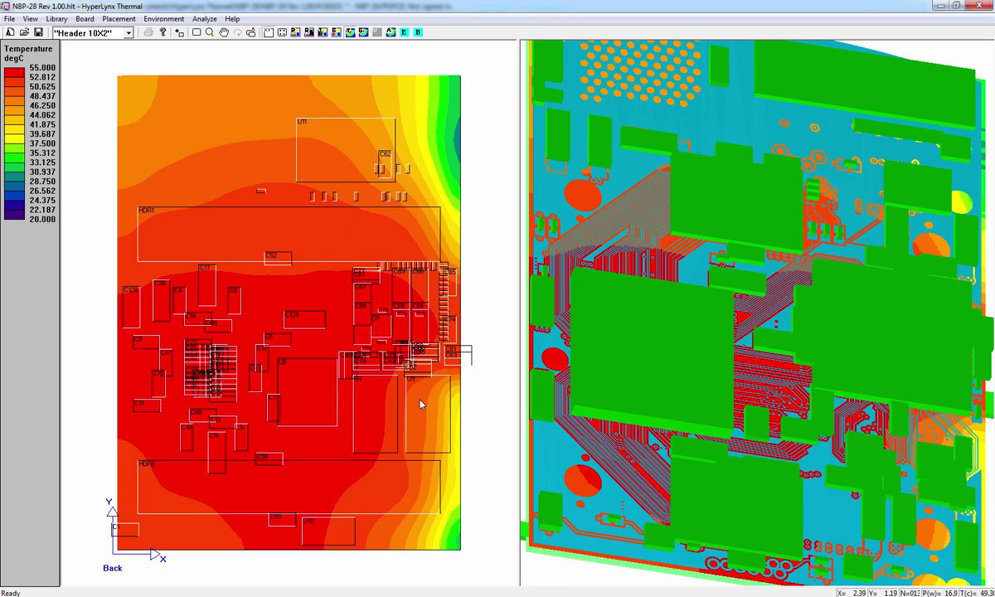
pyautogui.doubleClick(306, 390)
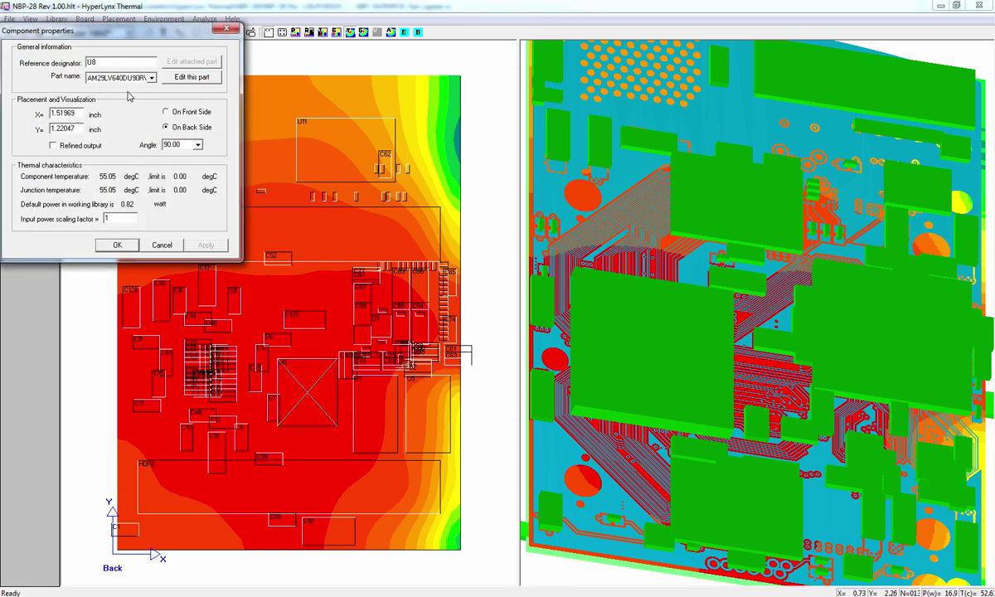
pyautogui.click(189, 77)
pyautogui.click(101, 51)
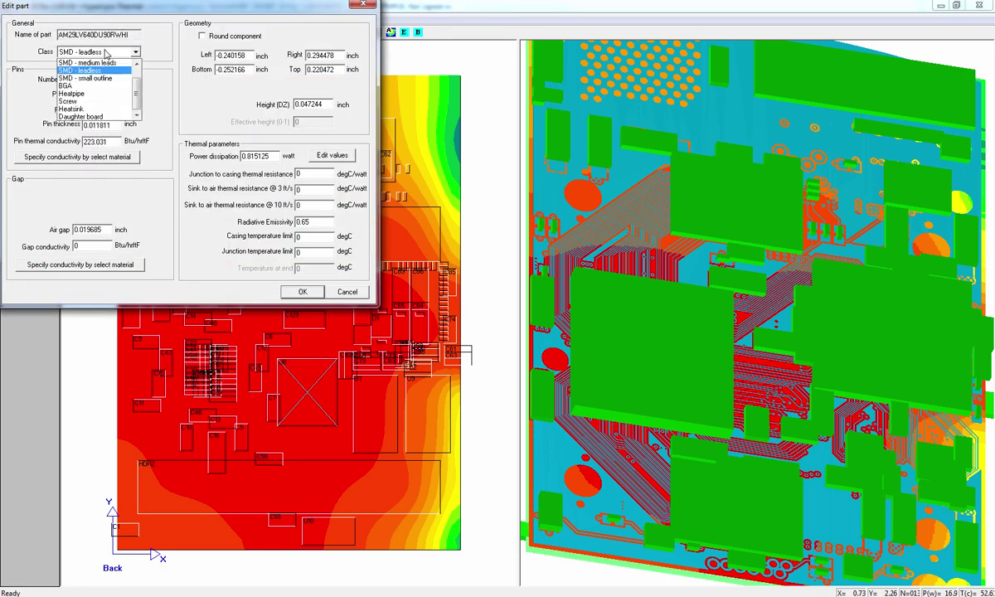
pyautogui.click(87, 78)
pyautogui.click(300, 290)
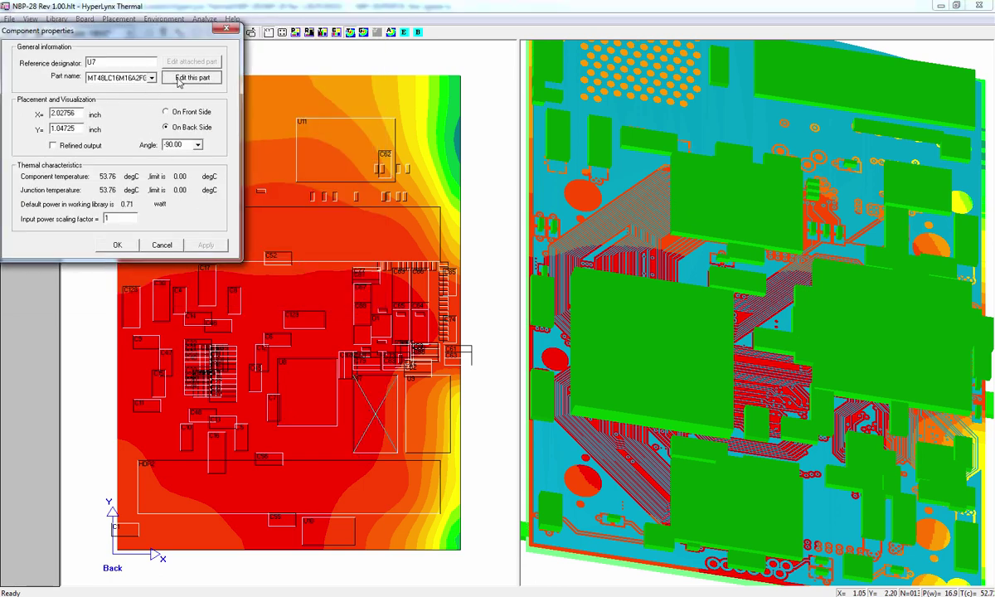
# Set the part class of back-side component U7 (MT48LC16M16A2FG-75) to BGA
pyautogui.click(188, 77)
pyautogui.click(114, 52)
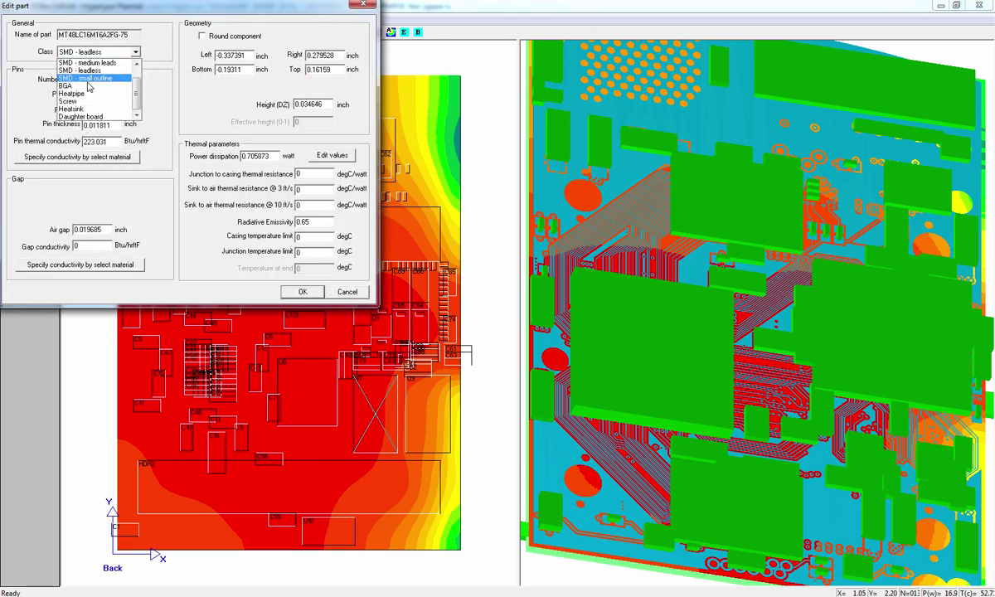
pyautogui.click(87, 94)
pyautogui.click(303, 291)
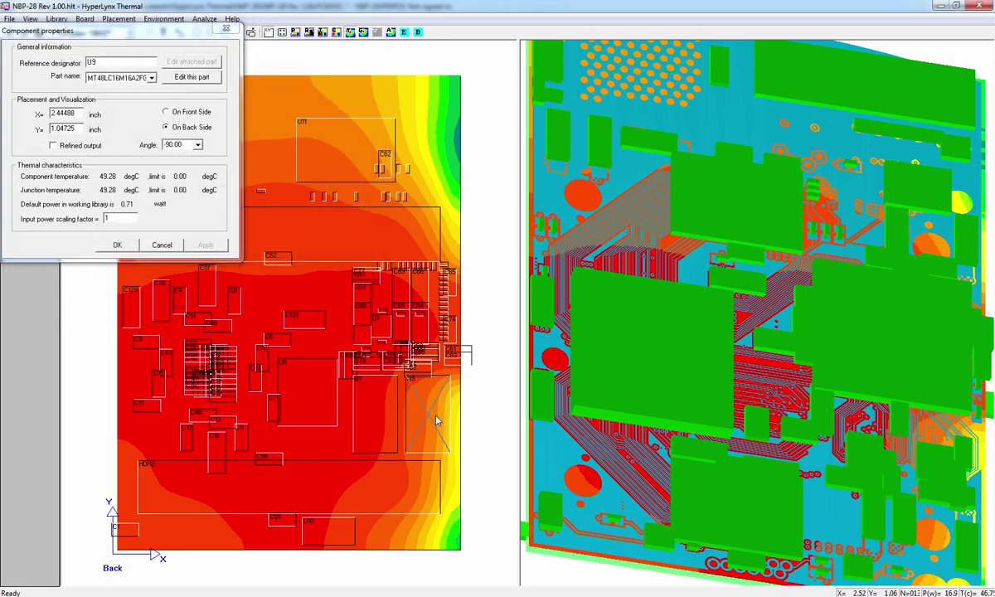
# Select BGA as the part class of back-side component U9 and accept its component properties
pyautogui.click(197, 80)
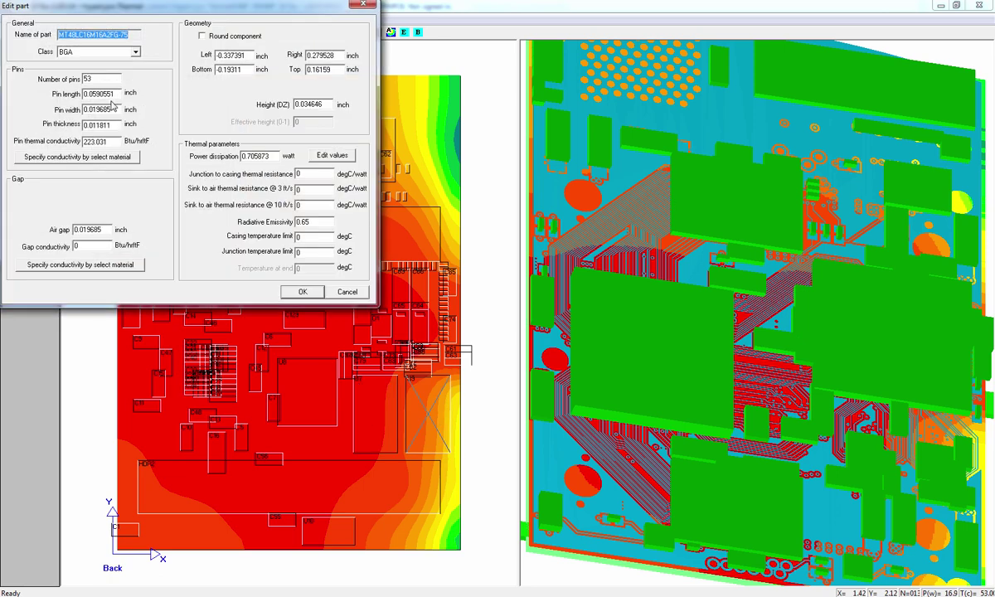
pyautogui.click(115, 57)
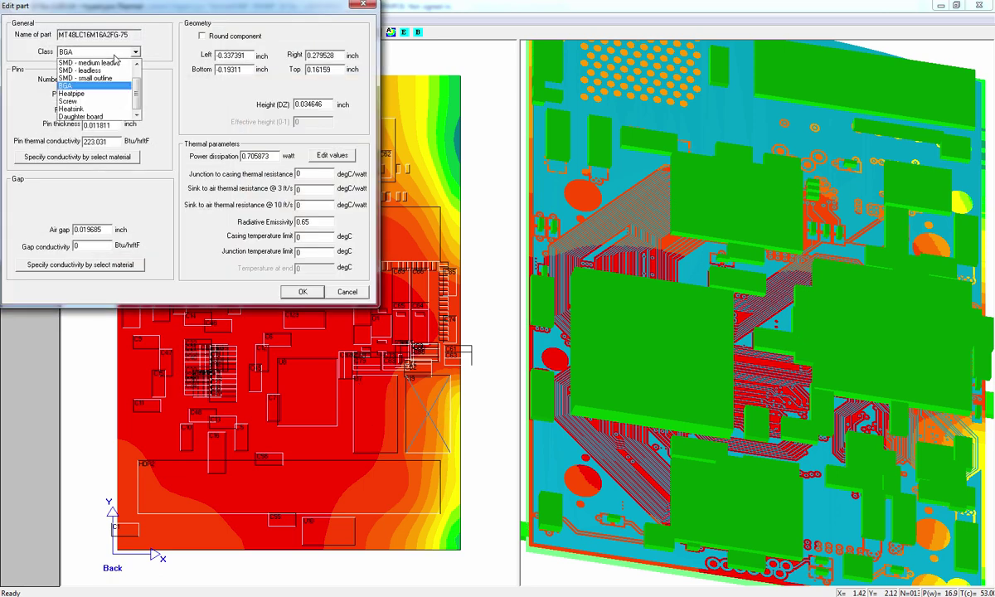
pyautogui.click(81, 88)
pyautogui.click(302, 292)
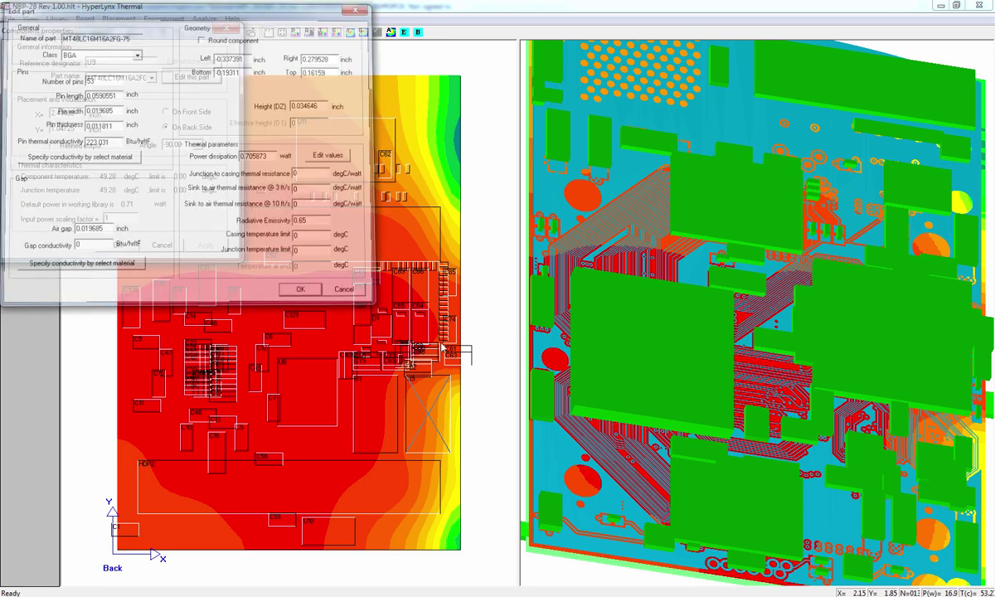
pyautogui.click(119, 246)
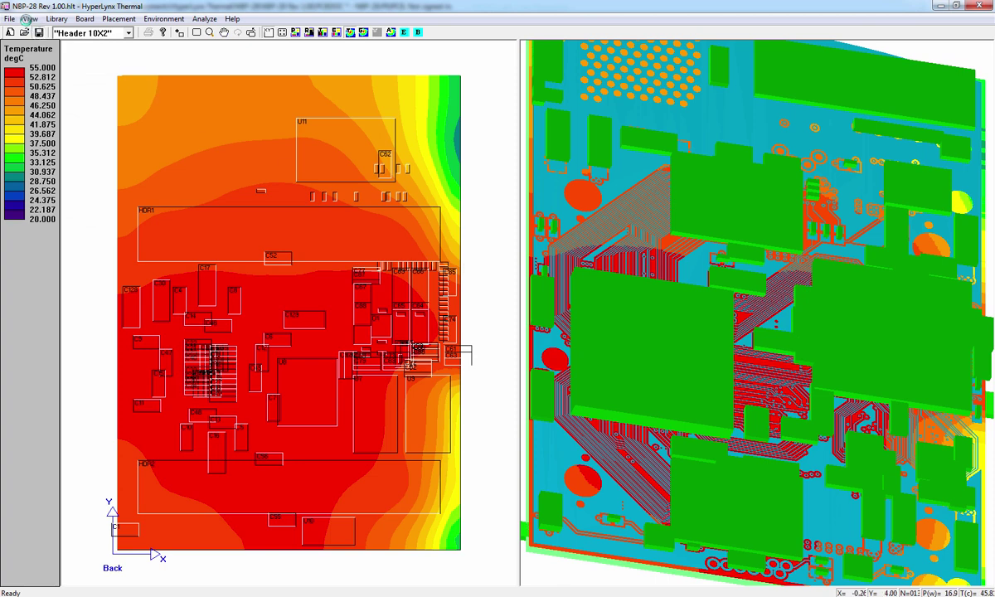
# Return to the front side of the board and open the part definition of component U1
pyautogui.click(30, 20)
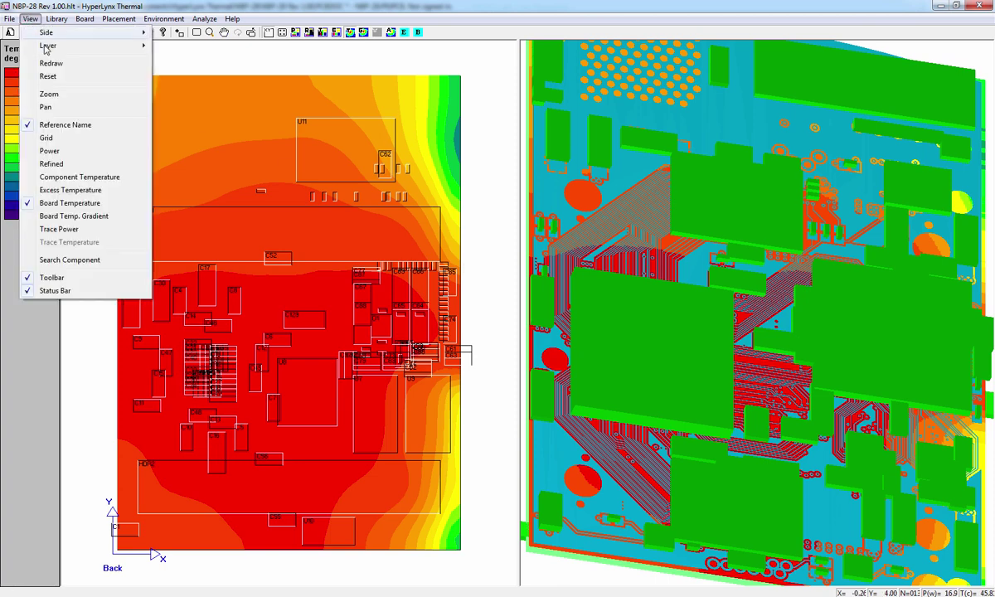
pyautogui.moveTo(75, 32)
pyautogui.click(179, 33)
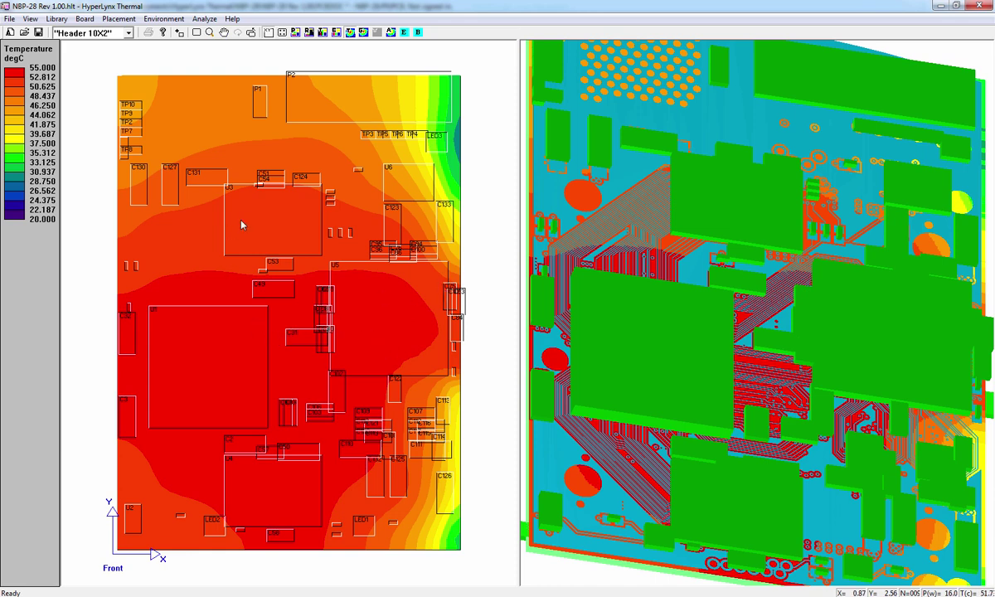
pyautogui.doubleClick(235, 355)
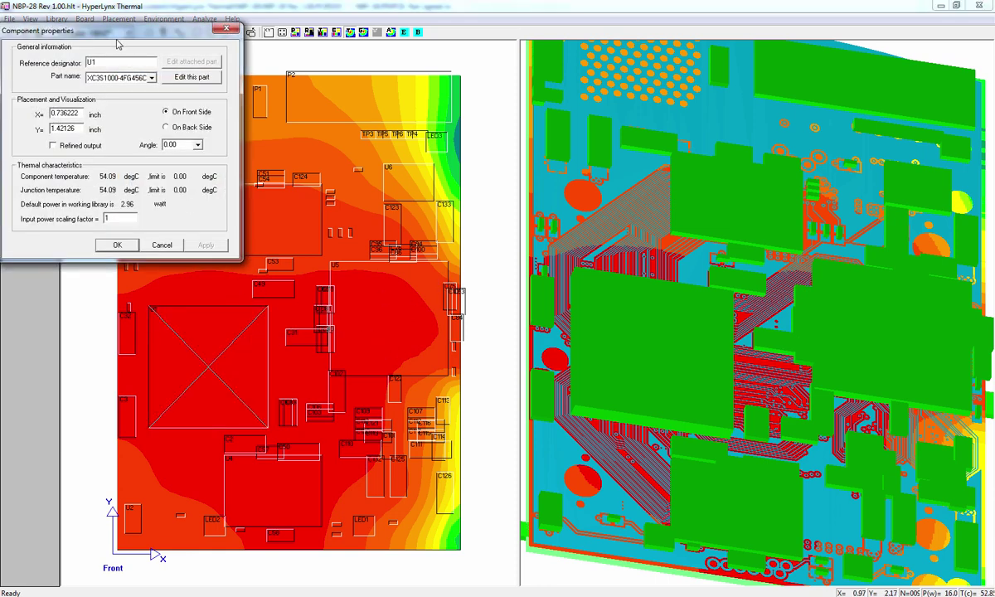
pyautogui.click(194, 77)
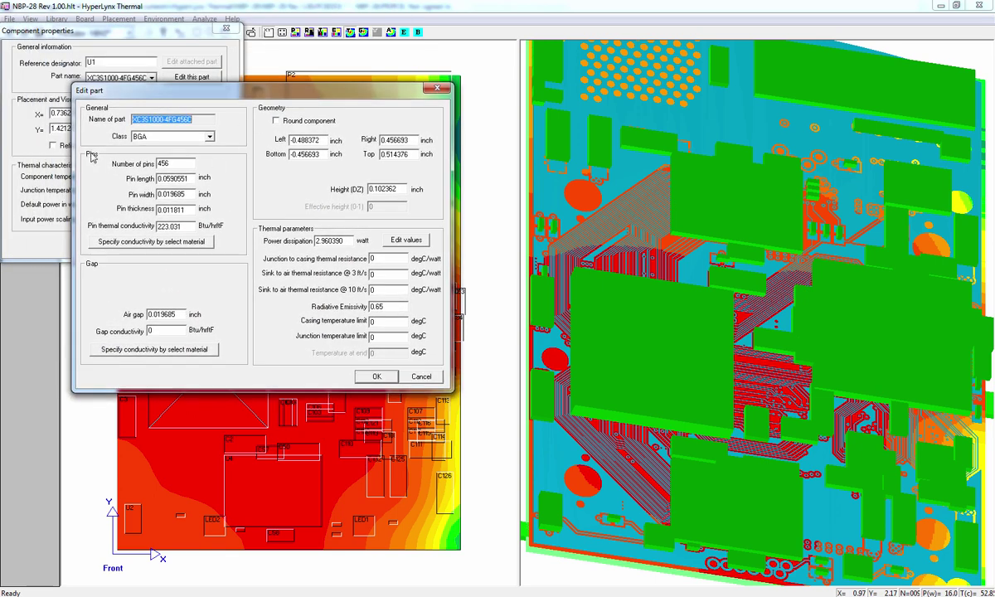
# Review U1's number of pins, pin dimensions and pin thermal conductivity in its part definition
pyautogui.moveTo(172, 164); pyautogui.dragTo(138, 163)
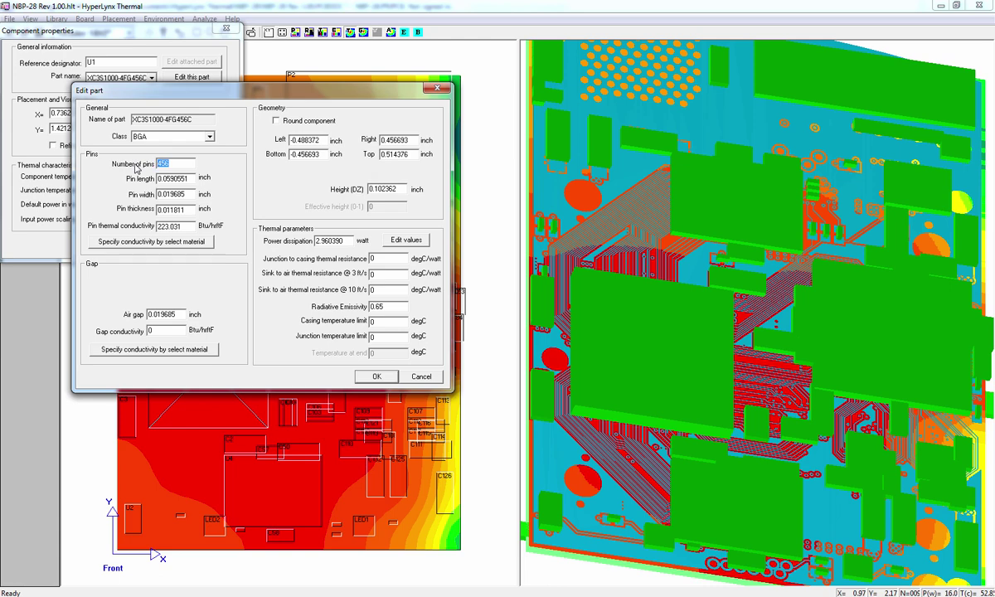
pyautogui.click(164, 165)
pyautogui.moveTo(165, 165); pyautogui.dragTo(141, 155)
pyautogui.moveTo(194, 229); pyautogui.dragTo(149, 219)
pyautogui.moveTo(175, 164); pyautogui.dragTo(154, 164)
pyautogui.press('Tab')
pyautogui.press('Tab')
pyautogui.press('Tab')
pyautogui.press('Tab')
# Browse the full list of materials for U1's pin thermal conductivity and leave without choosing one
pyautogui.click(149, 239)
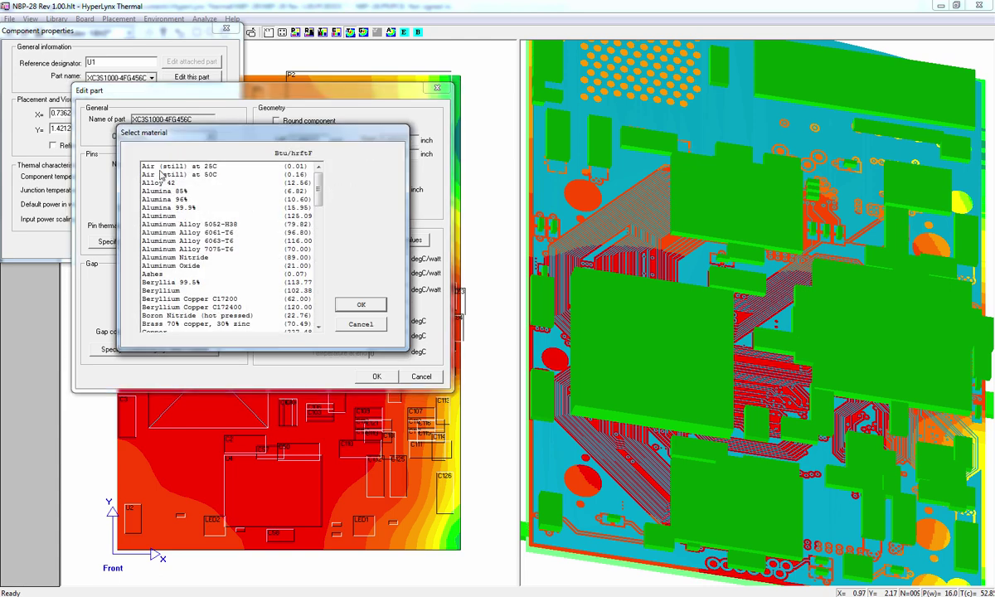
pyautogui.moveTo(317, 191); pyautogui.dragTo(320, 307)
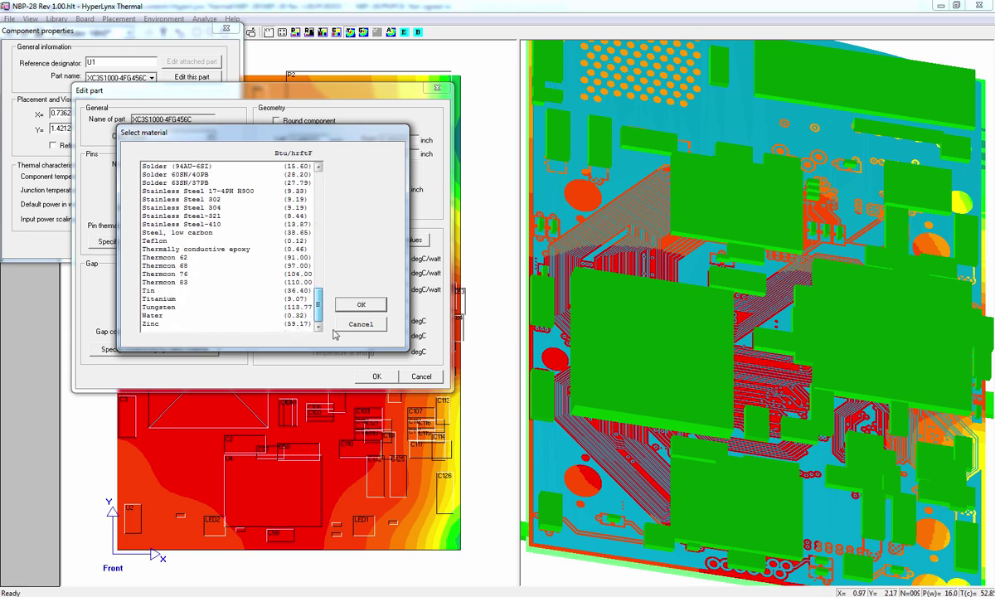
pyautogui.click(348, 324)
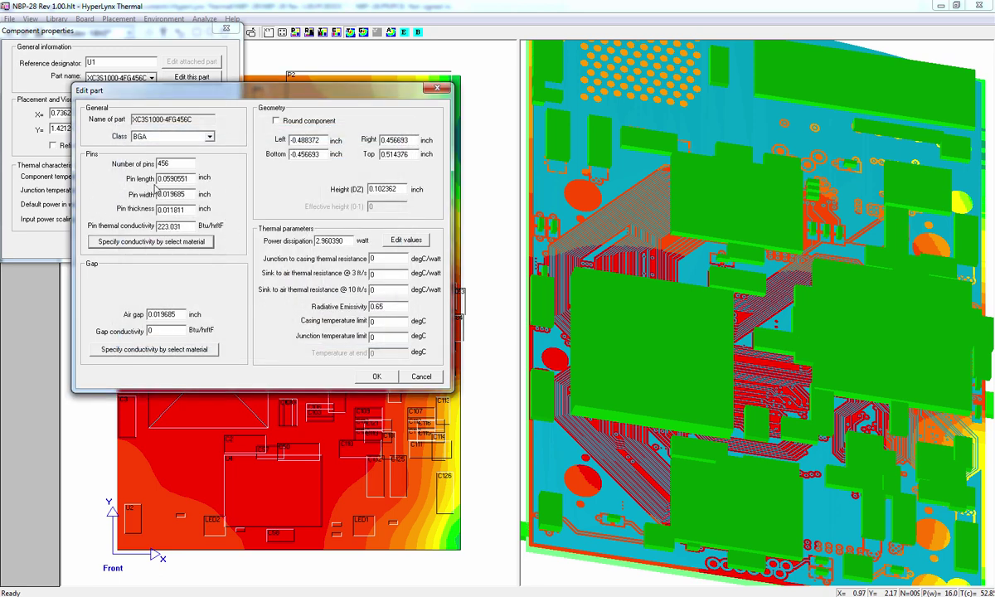
# Review U1's pin count and pin thermal conductivity together with its air gap
pyautogui.doubleClick(185, 166)
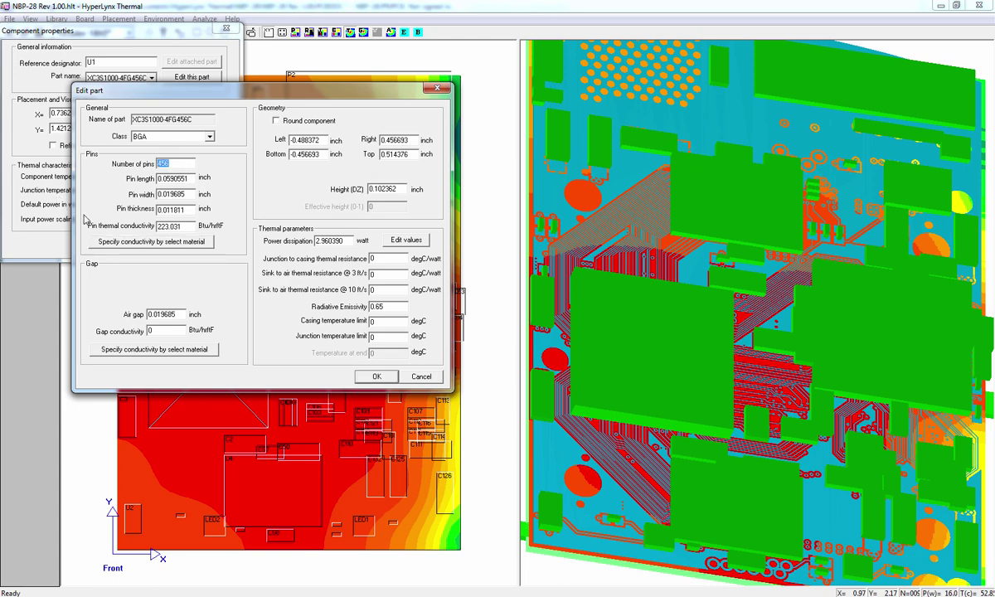
pyautogui.doubleClick(187, 229)
pyautogui.moveTo(182, 314); pyautogui.dragTo(126, 320)
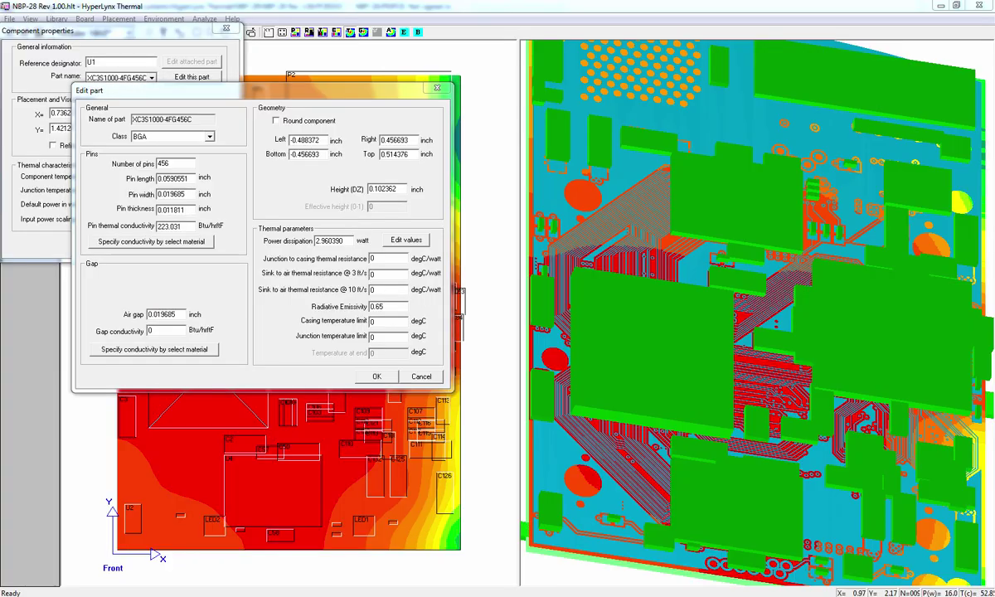
# Switch to Foxit PhantomPDF and examine the thermal pad dimensions in the TPS54325 datasheet's Thermal Considerations section
pyautogui.hotkey('alt', 'Tab')
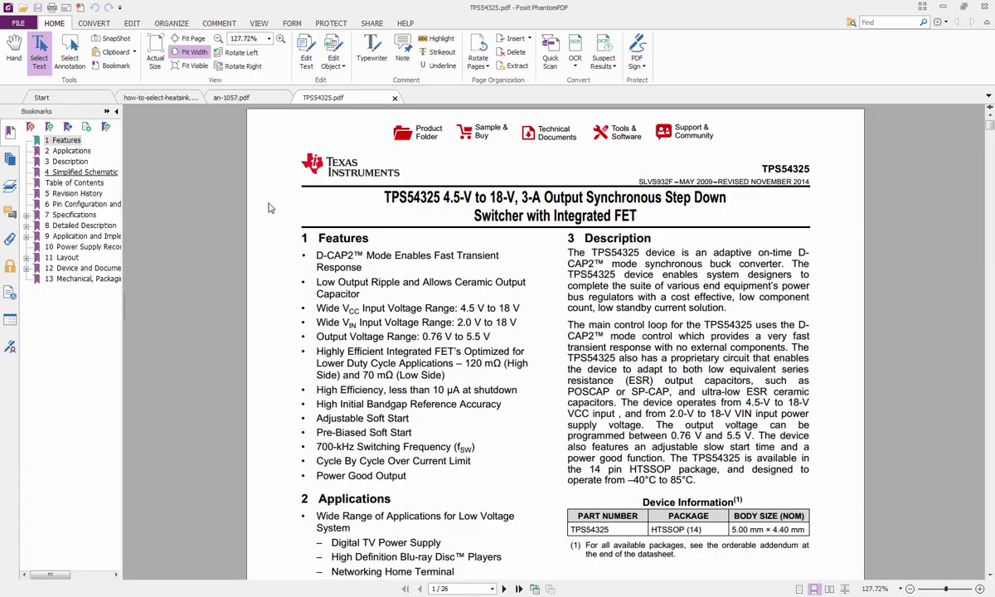
pyautogui.click(83, 277)
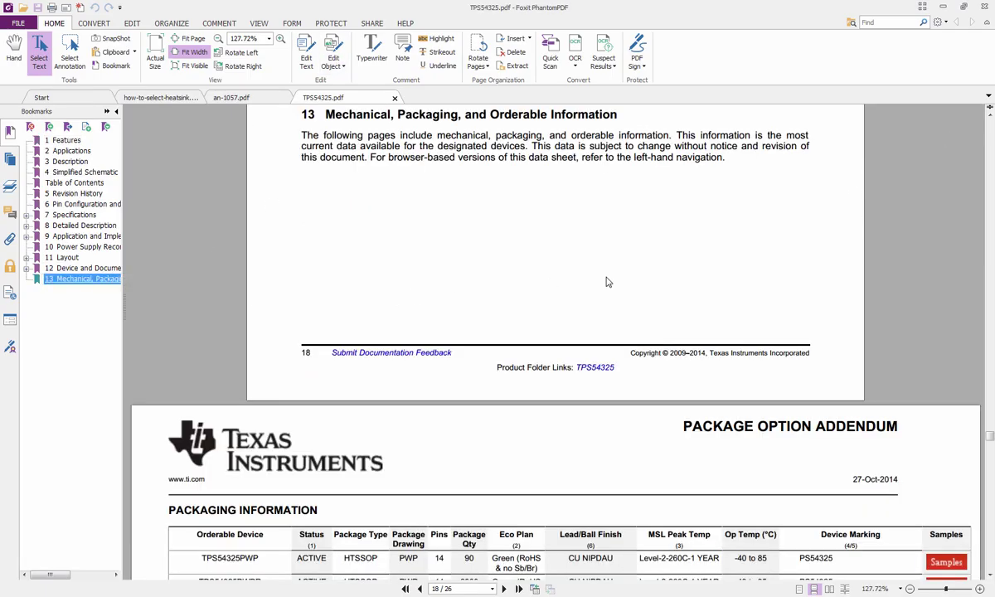
pyautogui.scroll(-15, 722, 275)
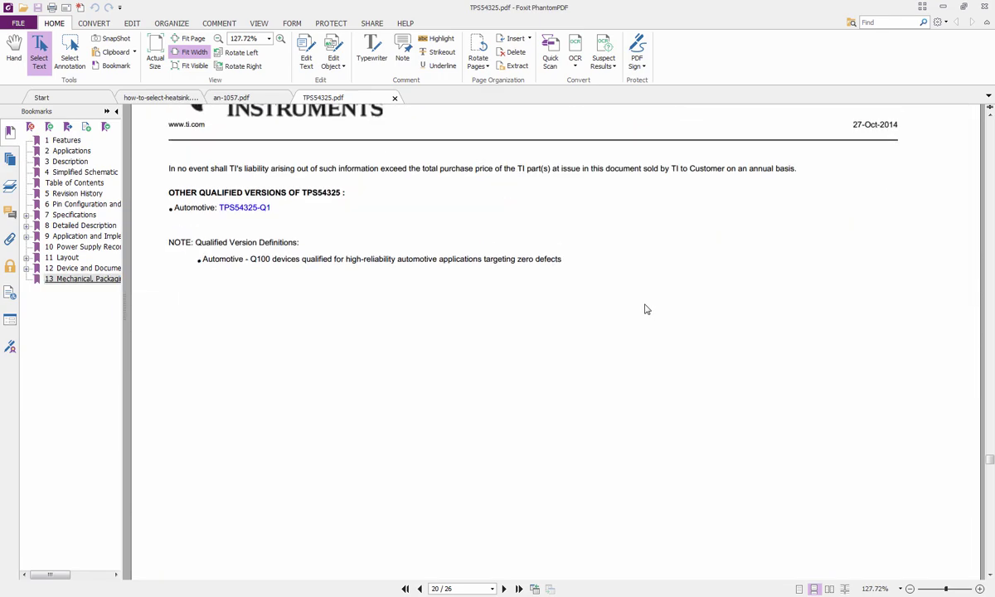
pyautogui.scroll(-10, 646, 308)
pyautogui.scroll(10, 651, 303)
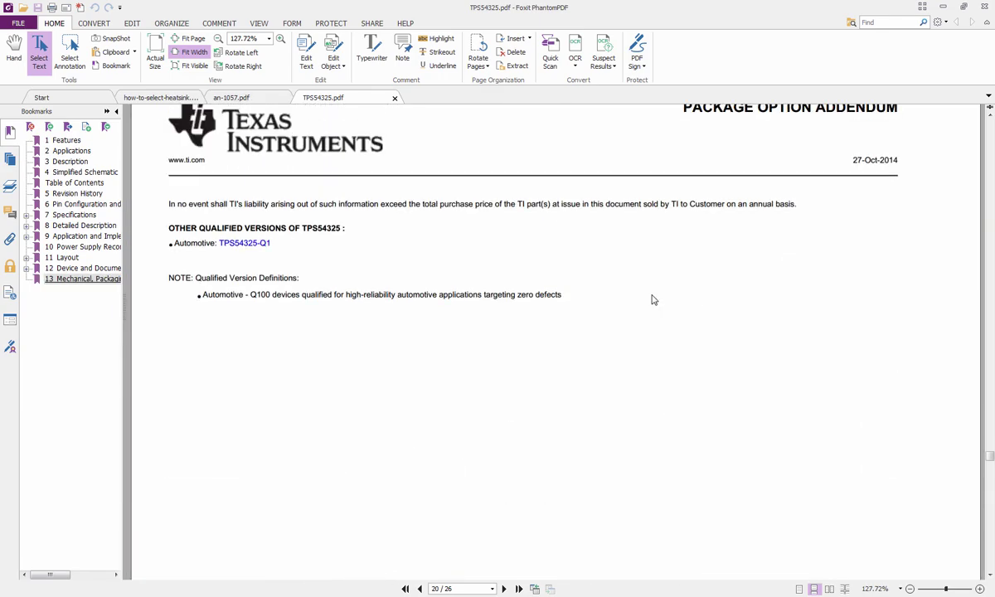
pyautogui.scroll(20, 652, 299)
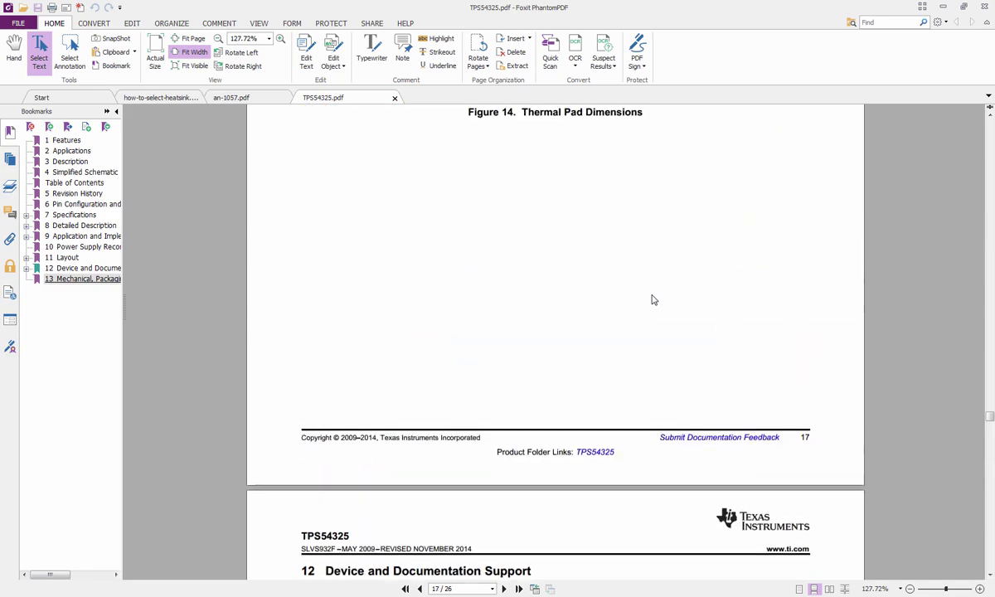
pyautogui.scroll(12, 652, 299)
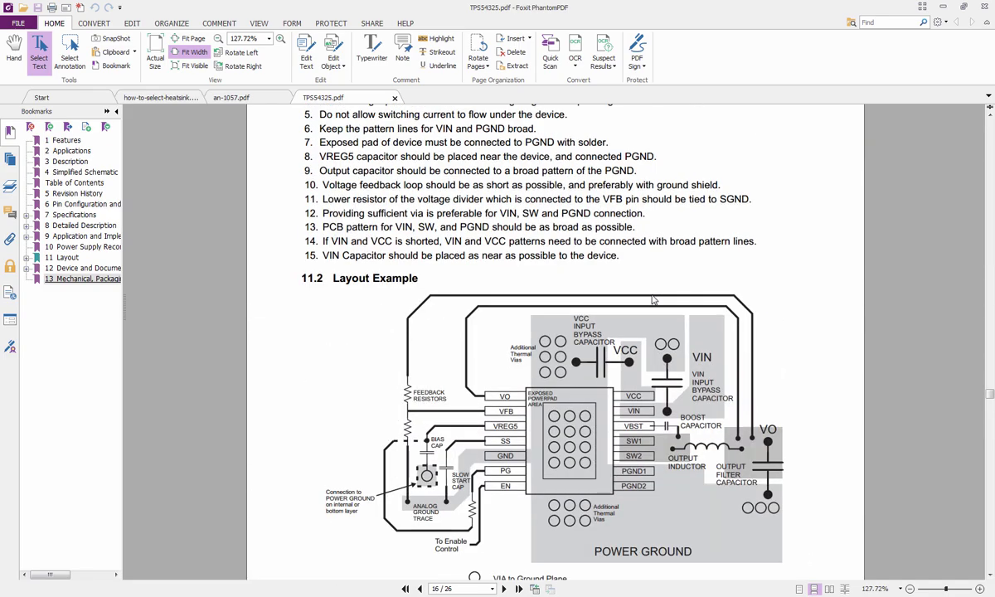
pyautogui.scroll(20, 653, 299)
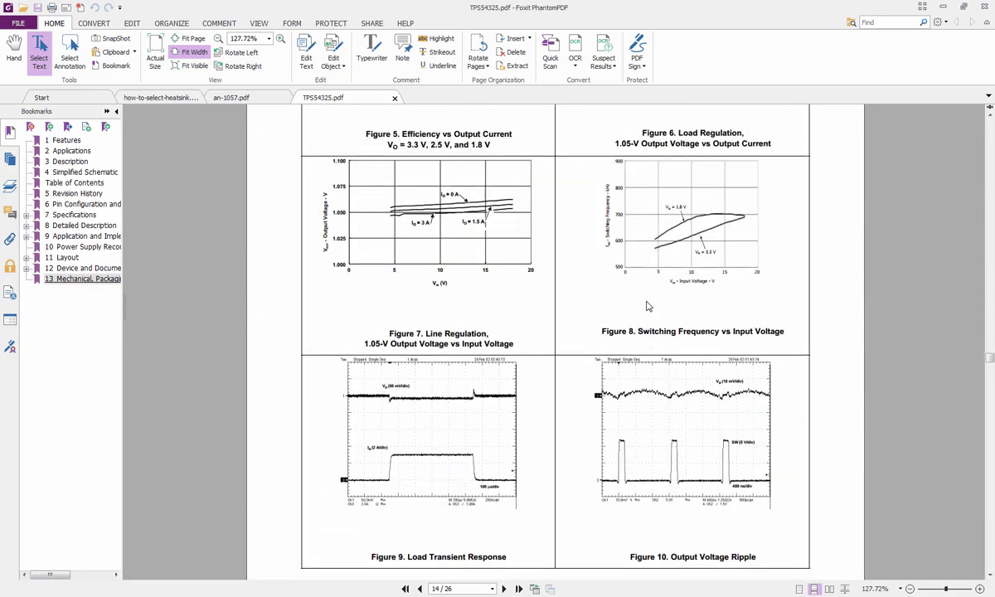
pyautogui.scroll(3, 648, 306)
pyautogui.moveTo(990, 357); pyautogui.dragTo(989, 409)
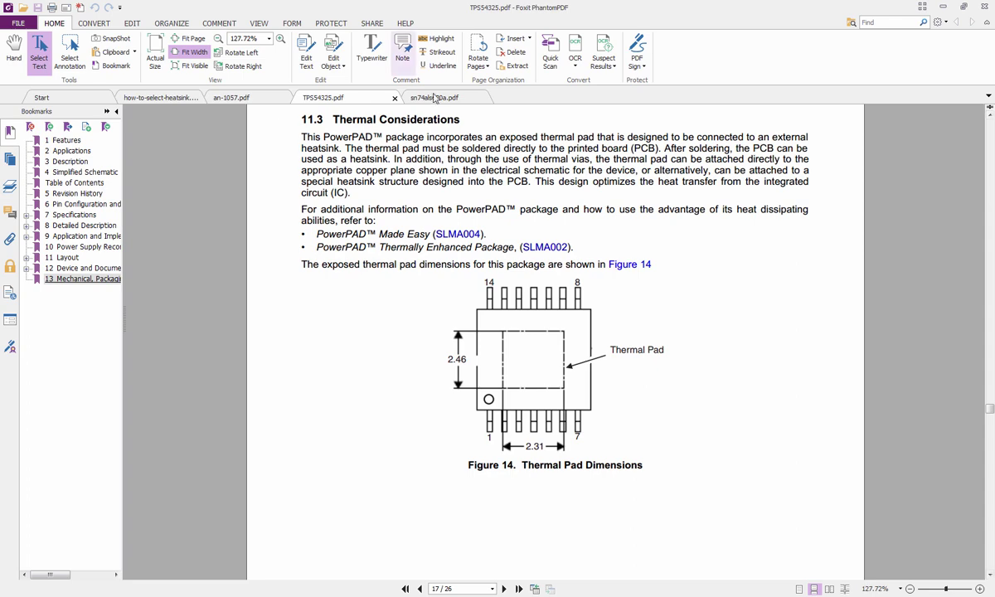
# Examine the pin dimensions and standoff on the plastic dual-in-line and small-outline package drawings in the sn74als620a datasheet
pyautogui.click(440, 98)
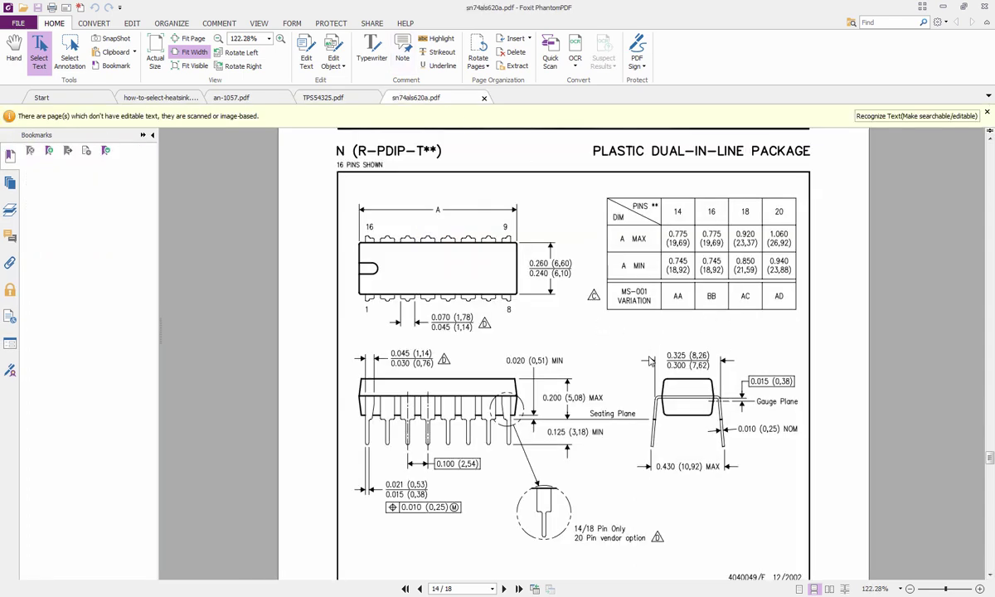
pyautogui.scroll(-1, 568, 348)
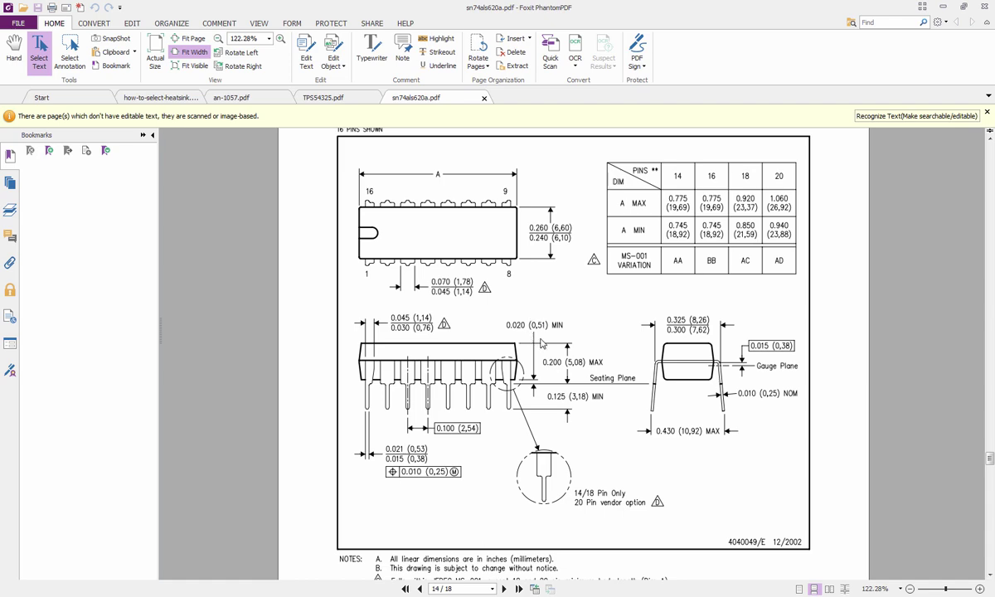
pyautogui.scroll(-10, 579, 348)
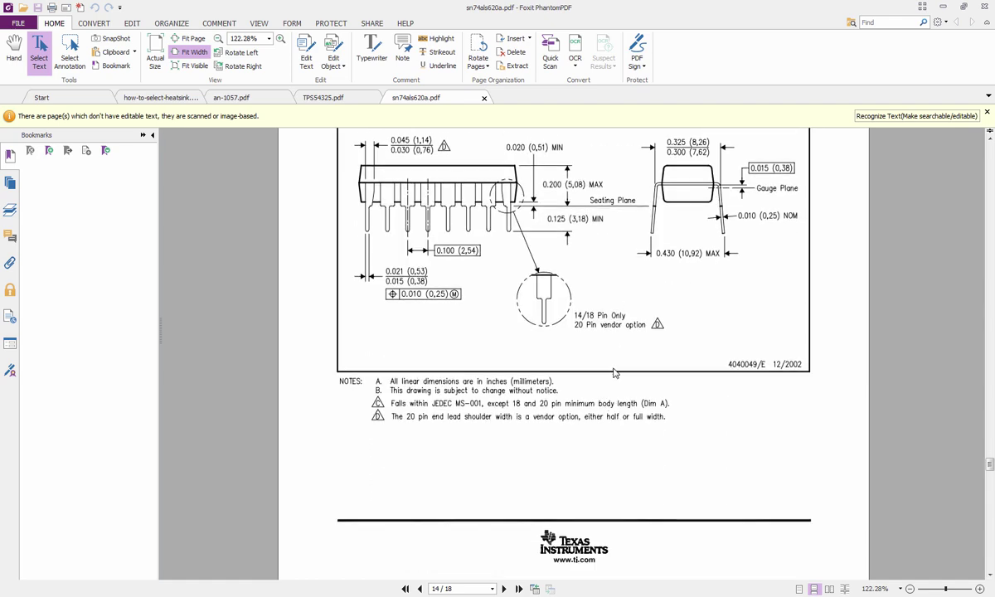
pyautogui.scroll(-5, 611, 373)
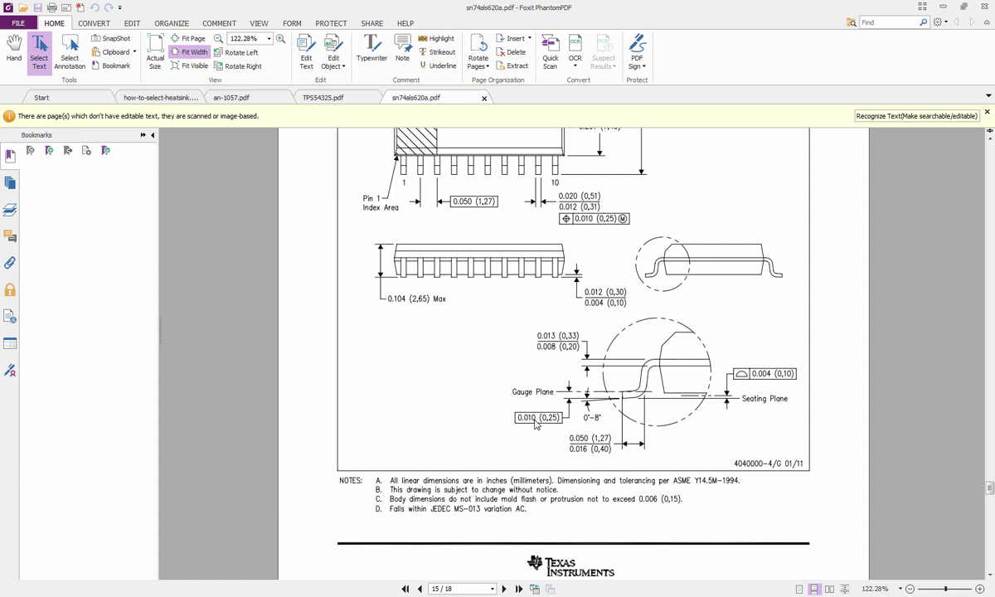
pyautogui.scroll(-1, 529, 389)
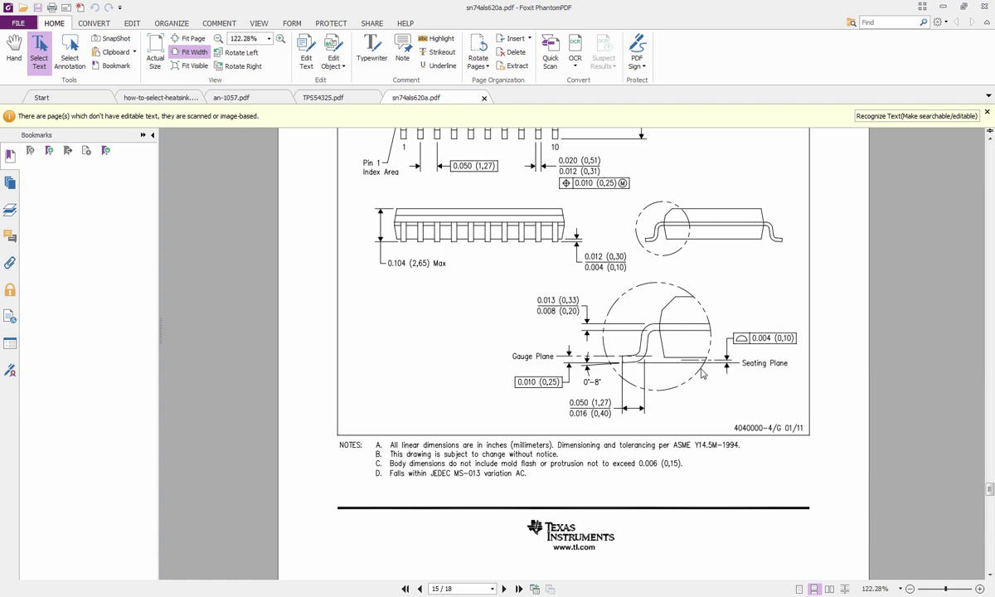
pyautogui.scroll(-10, 634, 340)
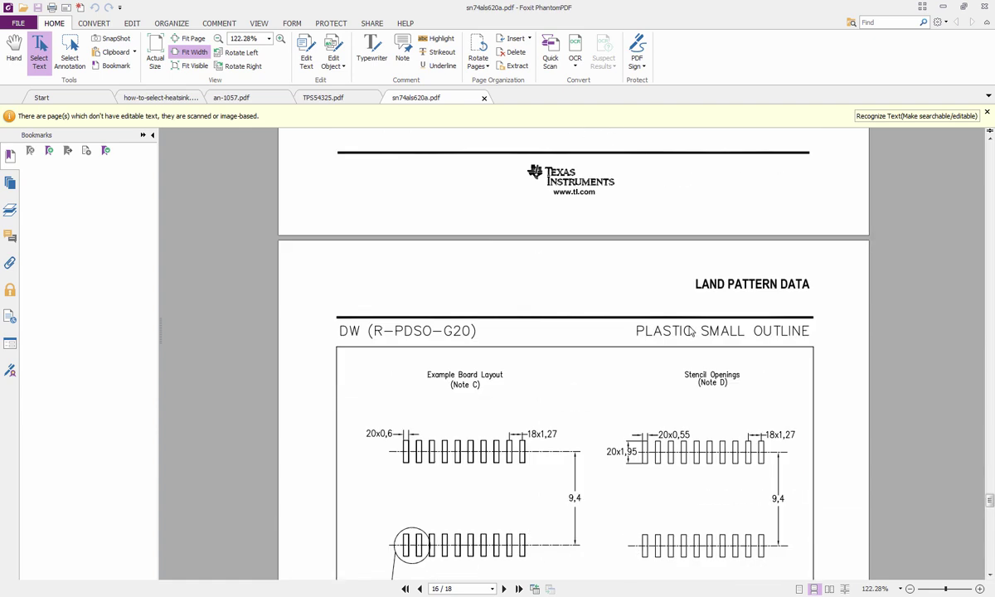
pyautogui.scroll(-9, 690, 331)
pyautogui.scroll(8, 694, 329)
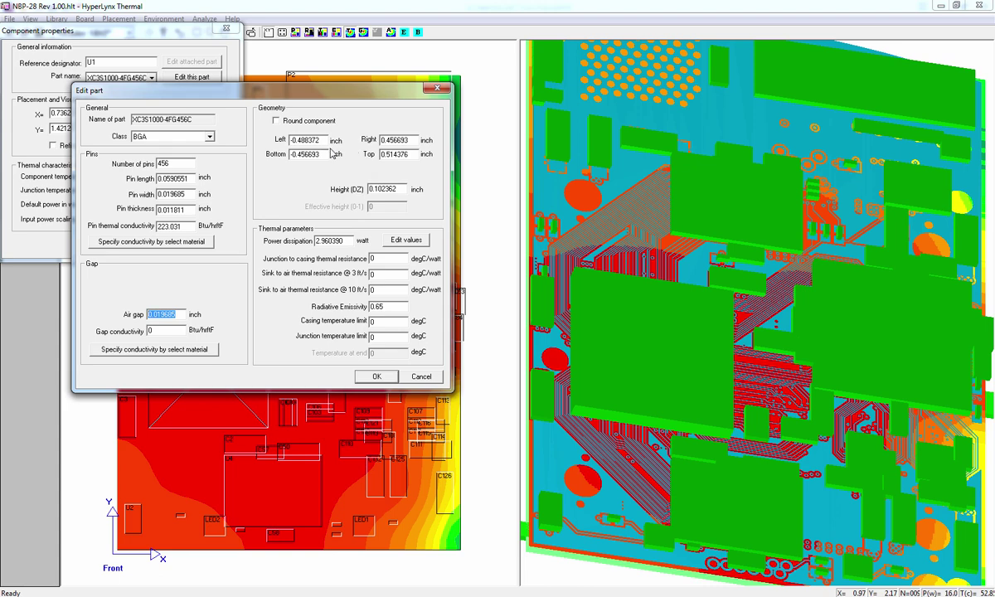
# Back in HyperLynx Thermal, review U1's geometry extents and height, and close its part definition and component properties without changes
pyautogui.moveTo(414, 143); pyautogui.dragTo(343, 140)
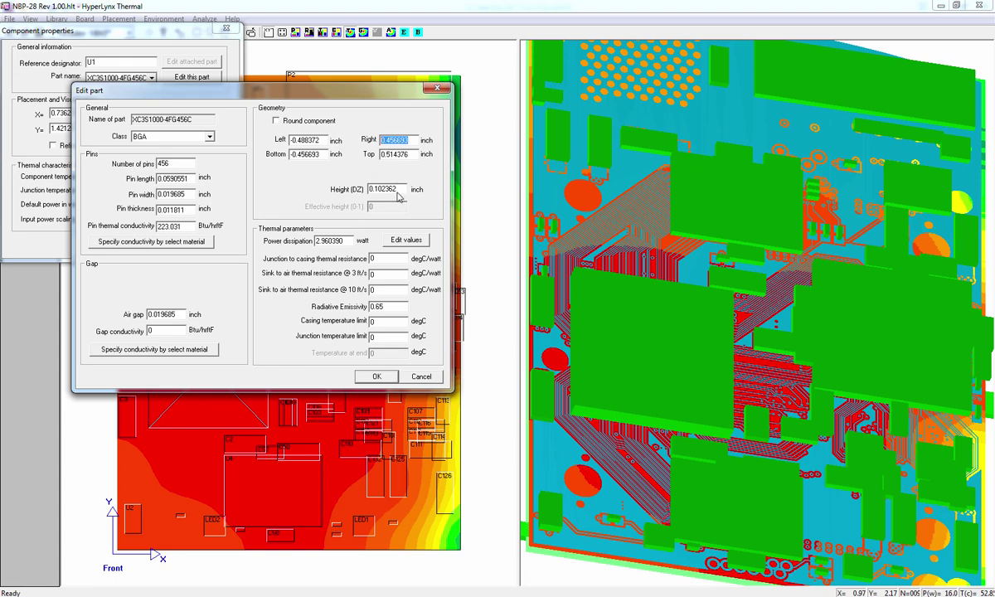
pyautogui.moveTo(374, 189)
pyautogui.mouseDown()
pyautogui.moveTo(354, 186)
pyautogui.moveTo(406, 190)
pyautogui.moveTo(356, 180)
pyautogui.moveTo(367, 190)
pyautogui.mouseUp()
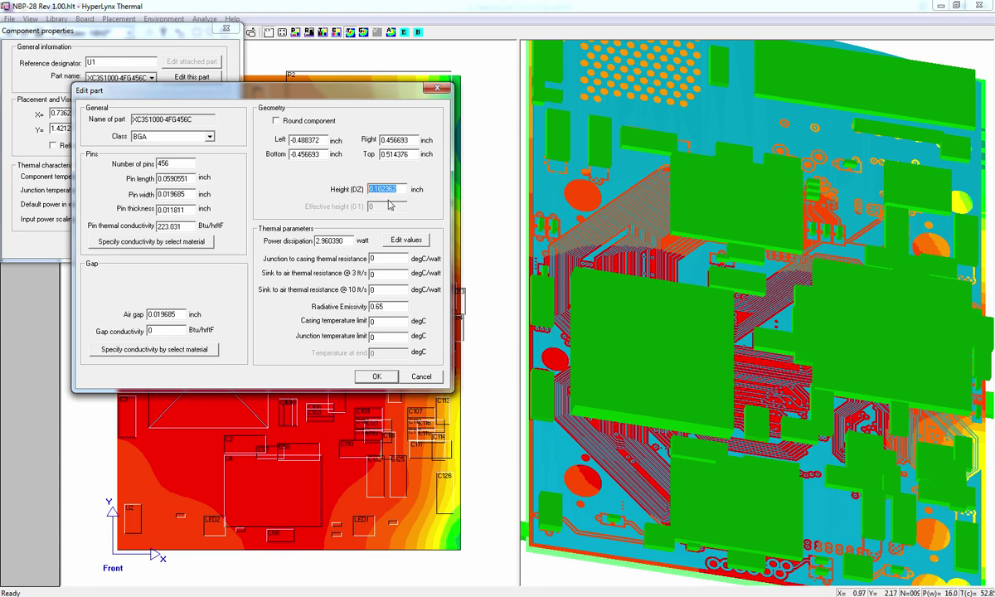
pyautogui.click(422, 377)
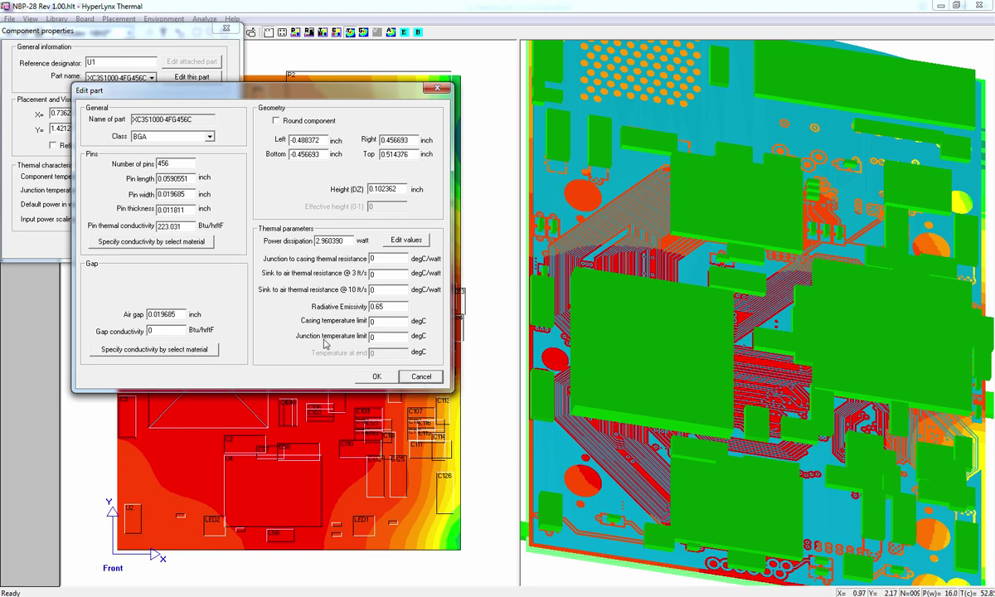
pyautogui.click(421, 376)
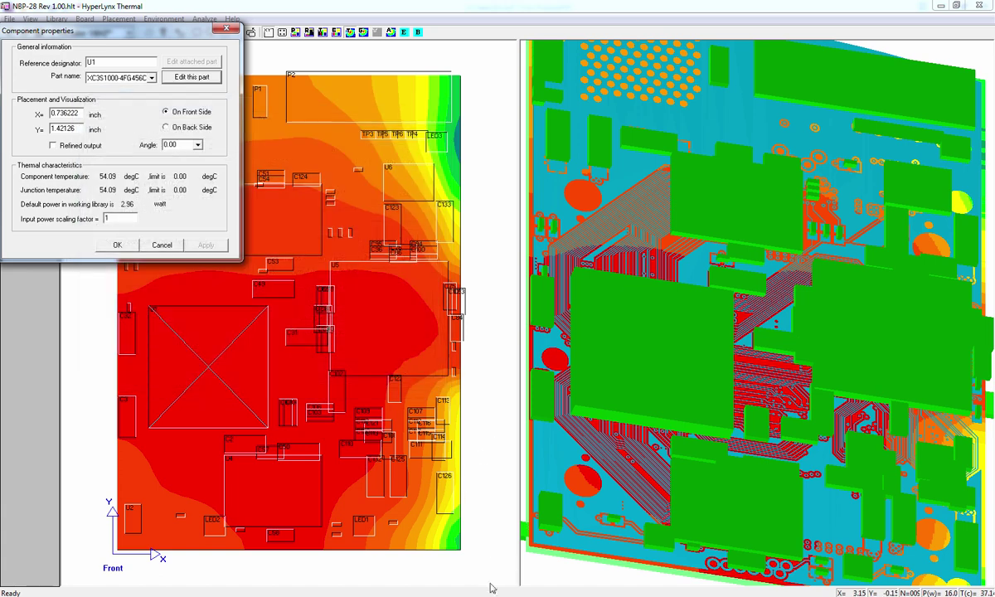
pyautogui.click(117, 245)
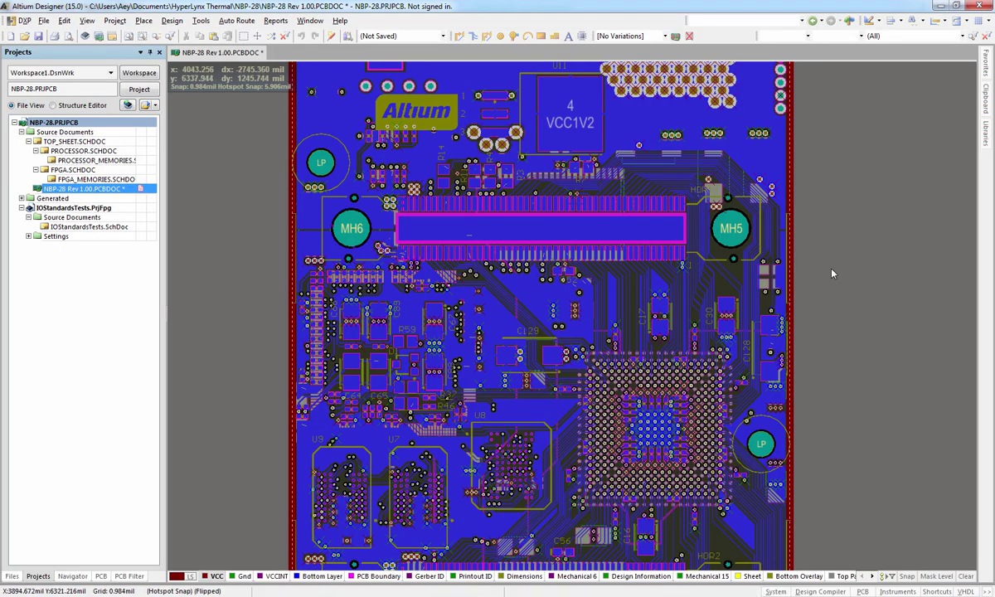
# Switch to Altium Designer and show the Top Layer, MidLayer3, MidLayer1 and MidLayer2 signal layers of the board
pyautogui.doubleClick(509, 213)
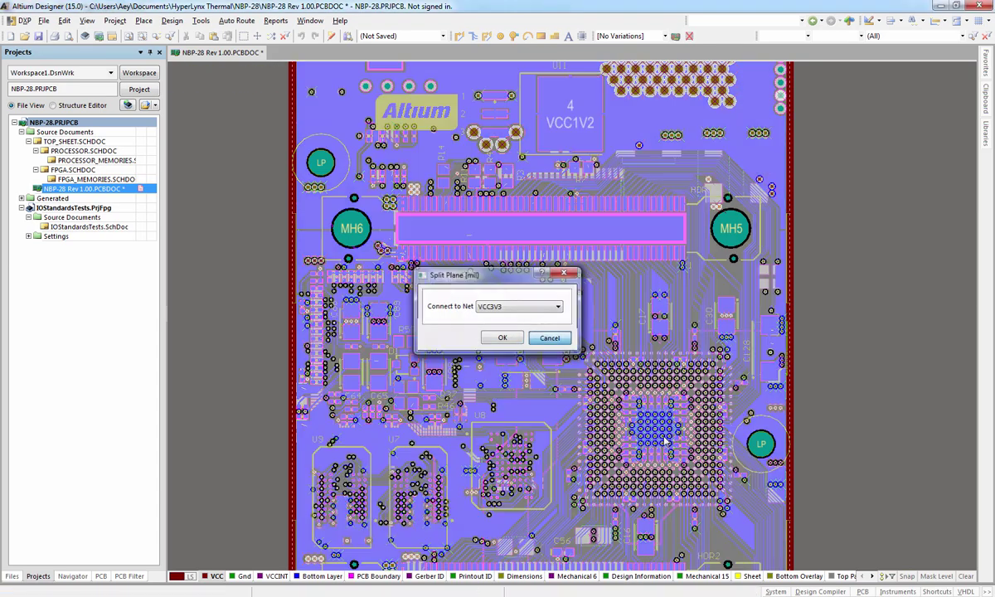
pyautogui.click(537, 338)
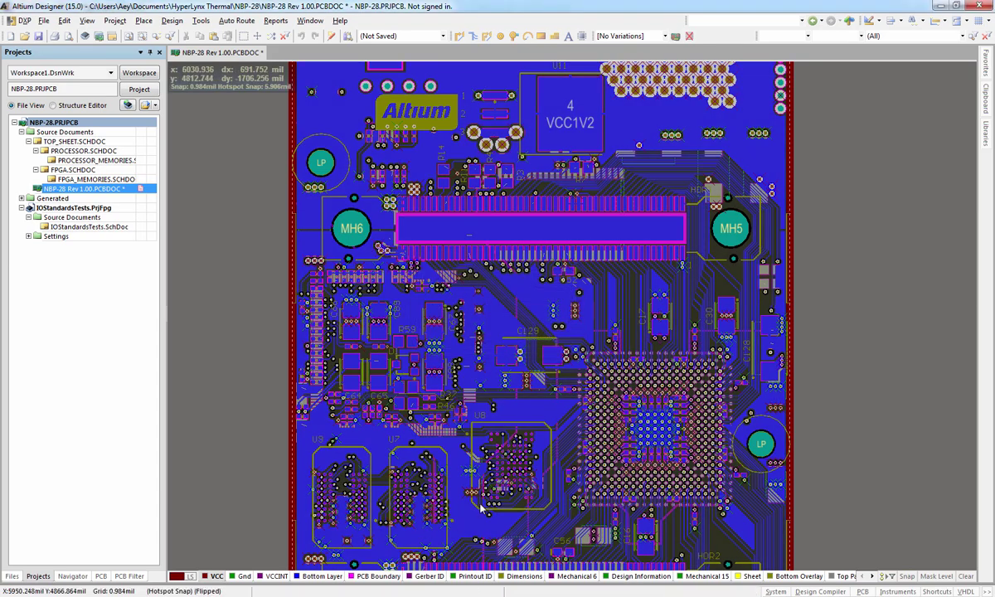
pyautogui.press('l')
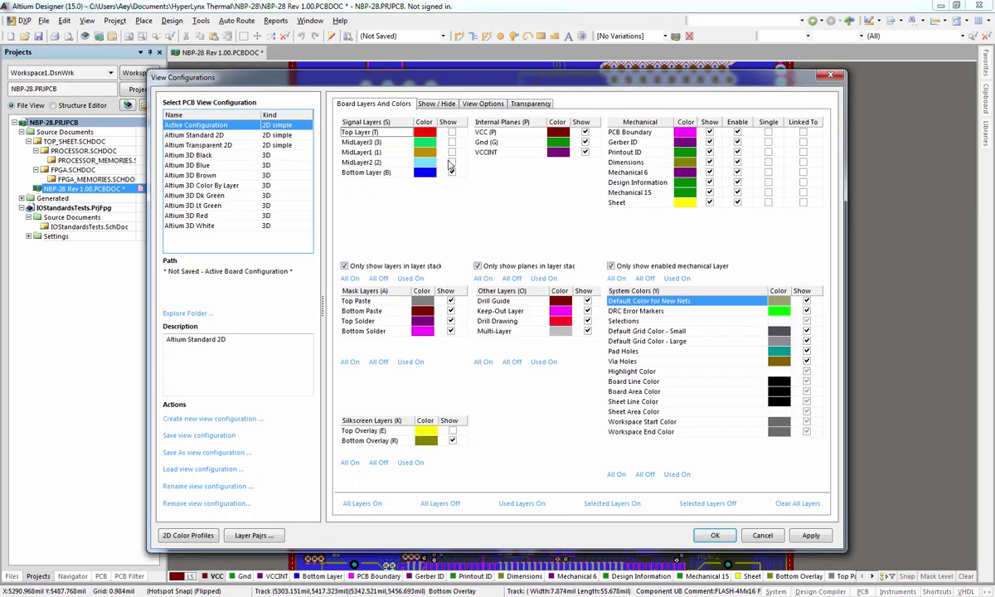
pyautogui.click(451, 162)
pyautogui.click(451, 152)
pyautogui.click(451, 142)
pyautogui.click(451, 132)
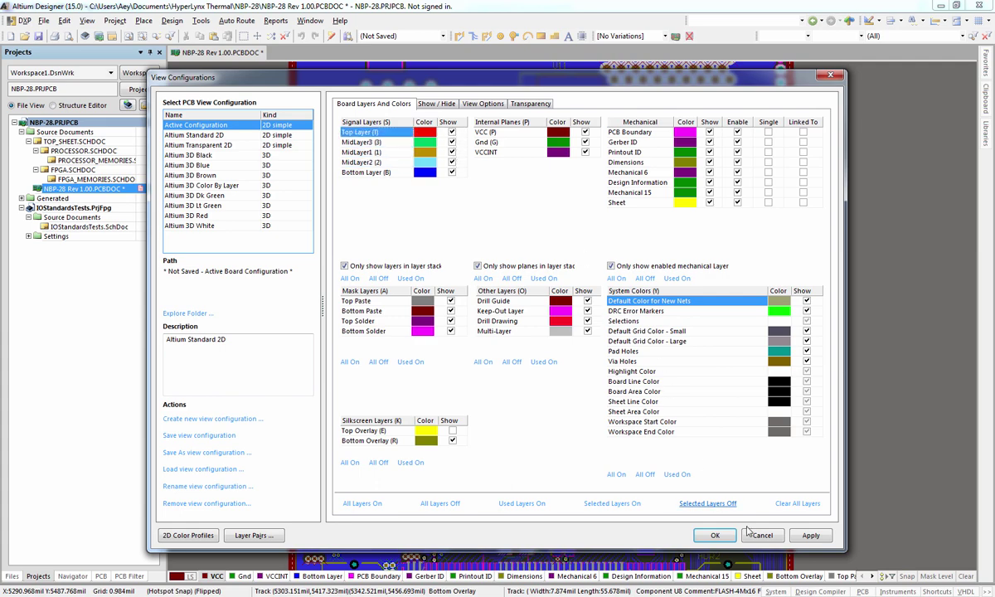
pyautogui.click(711, 535)
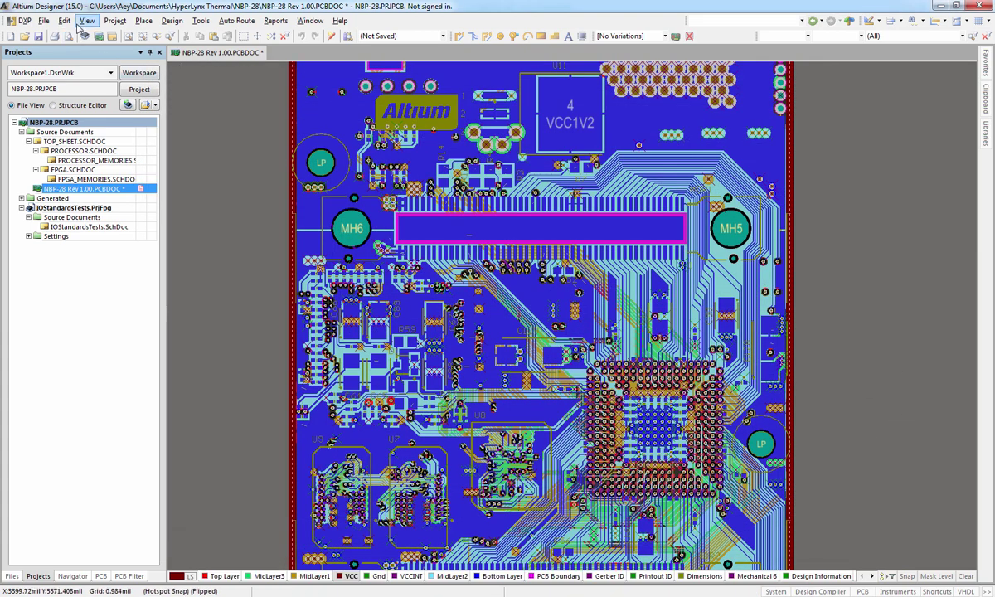
# Flip the board view to the front side and make Top Layer the current layer
pyautogui.click(85, 21)
pyautogui.click(113, 237)
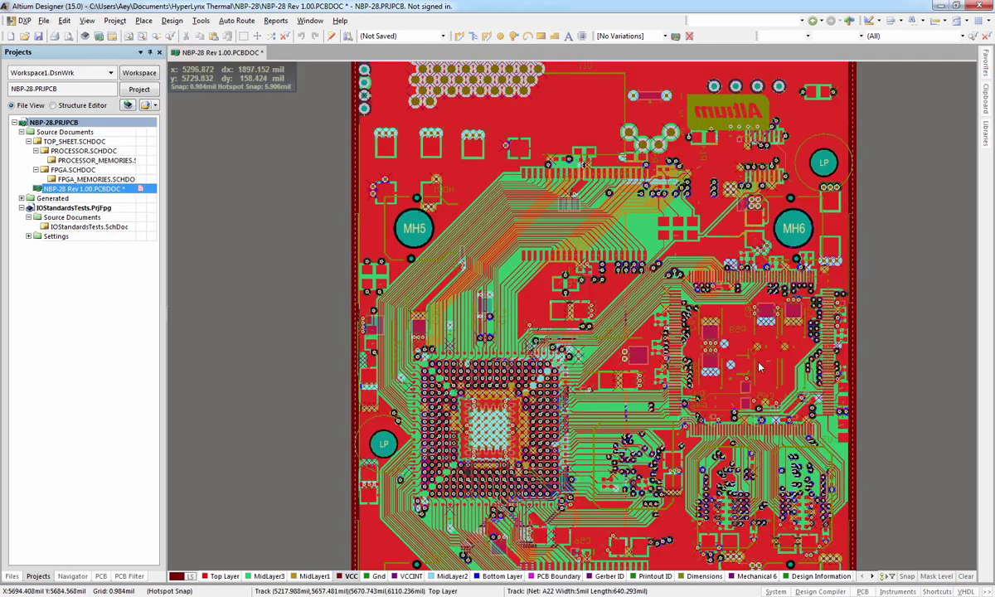
pyautogui.doubleClick(569, 247)
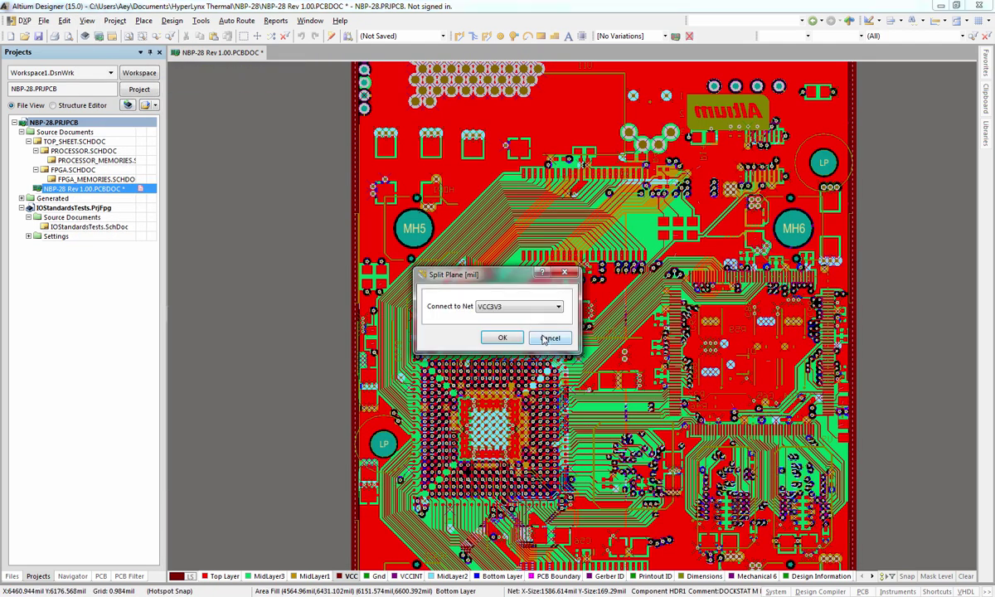
pyautogui.click(547, 338)
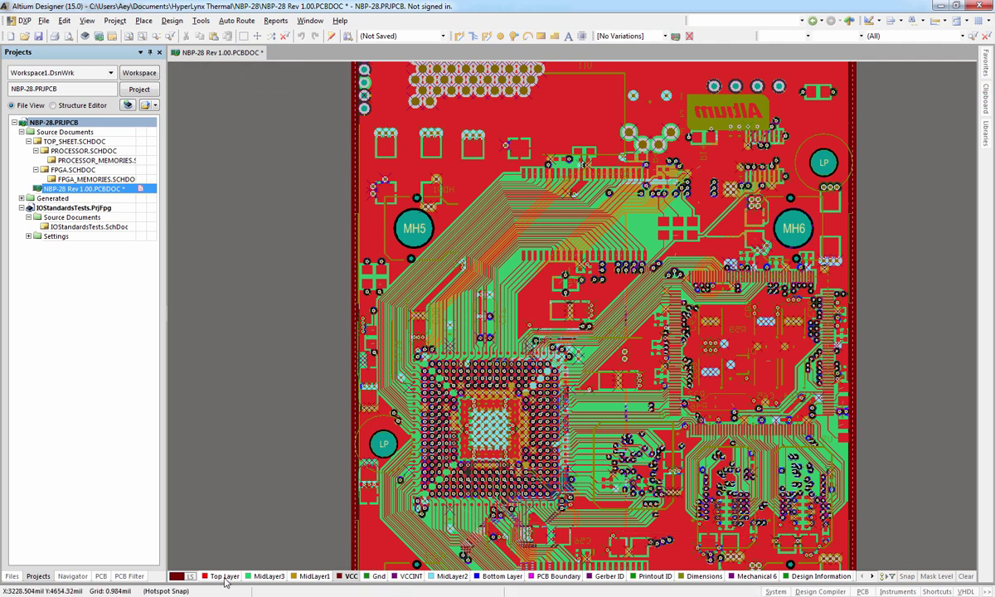
pyautogui.click(224, 577)
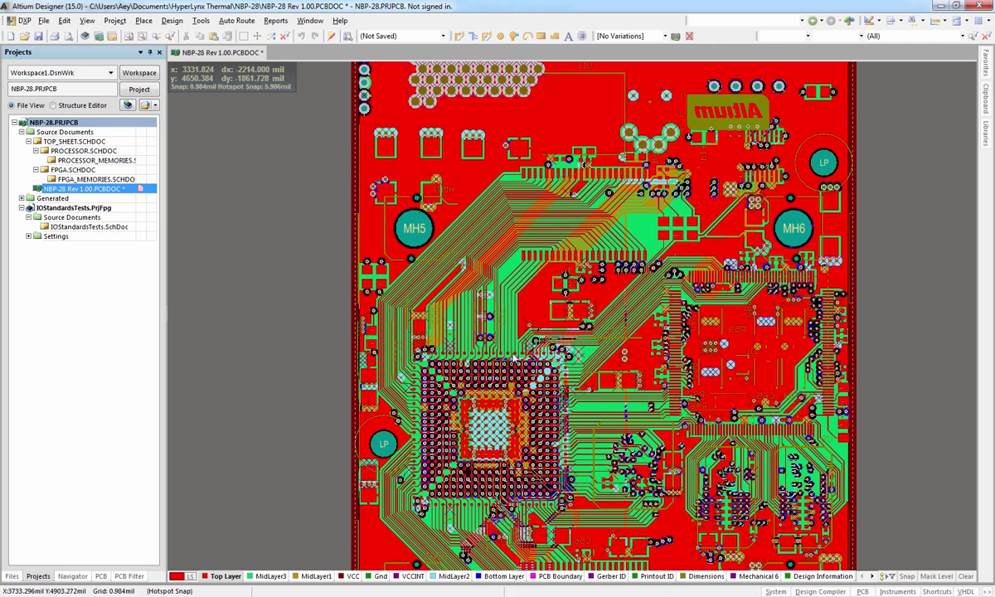
pyautogui.click(639, 249)
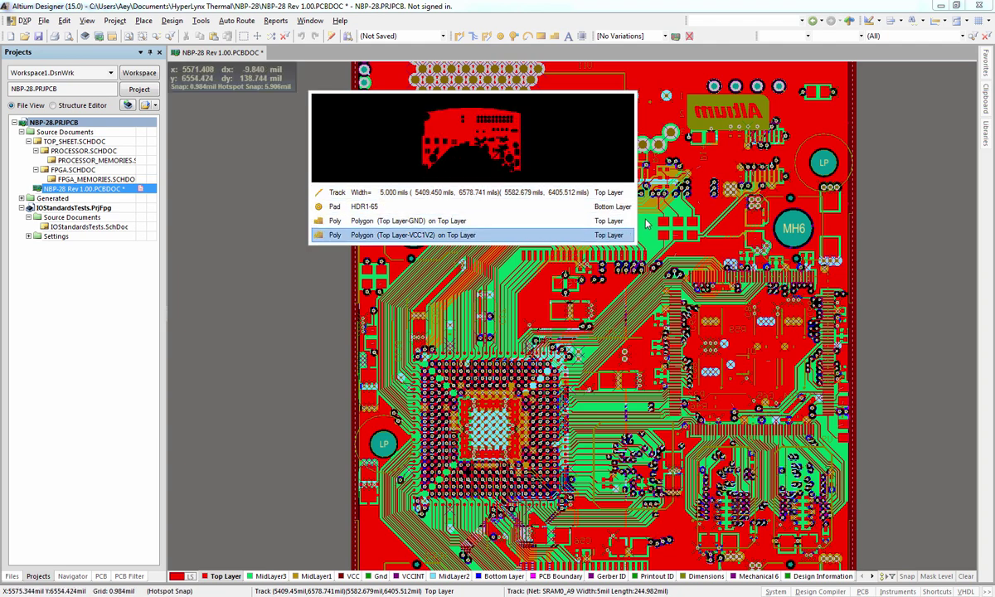
pyautogui.click(647, 224)
pyautogui.click(549, 270)
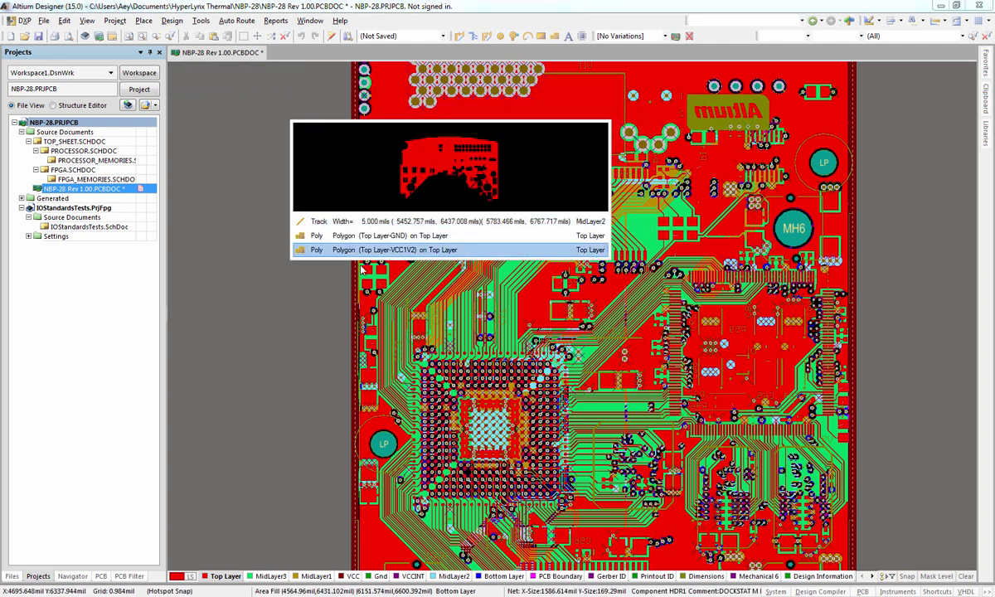
pyautogui.press('Escape')
# Show the Top Overlay silkscreen layer and open the properties of component U3
pyautogui.press('l')
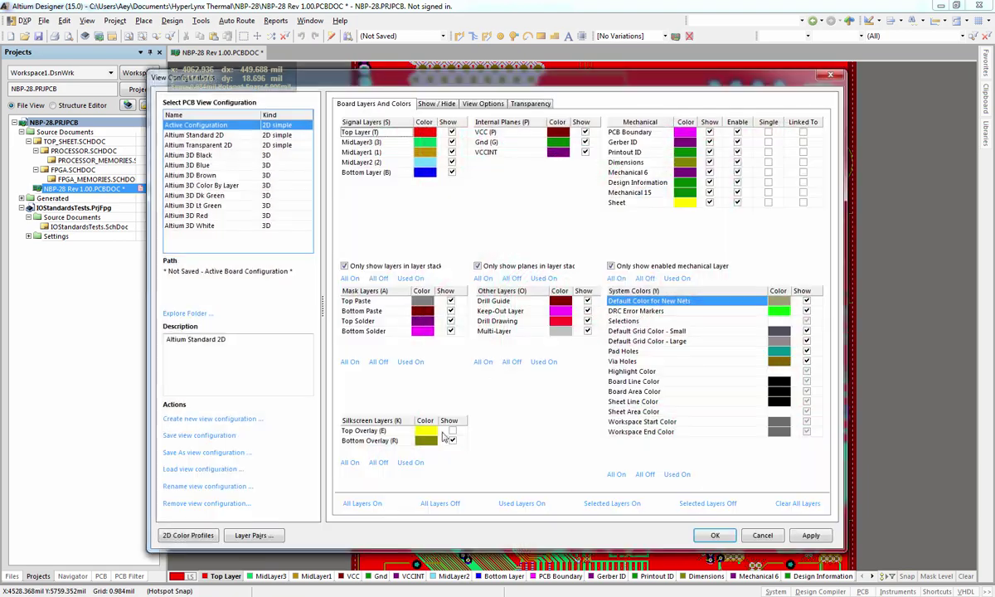
pyautogui.click(452, 430)
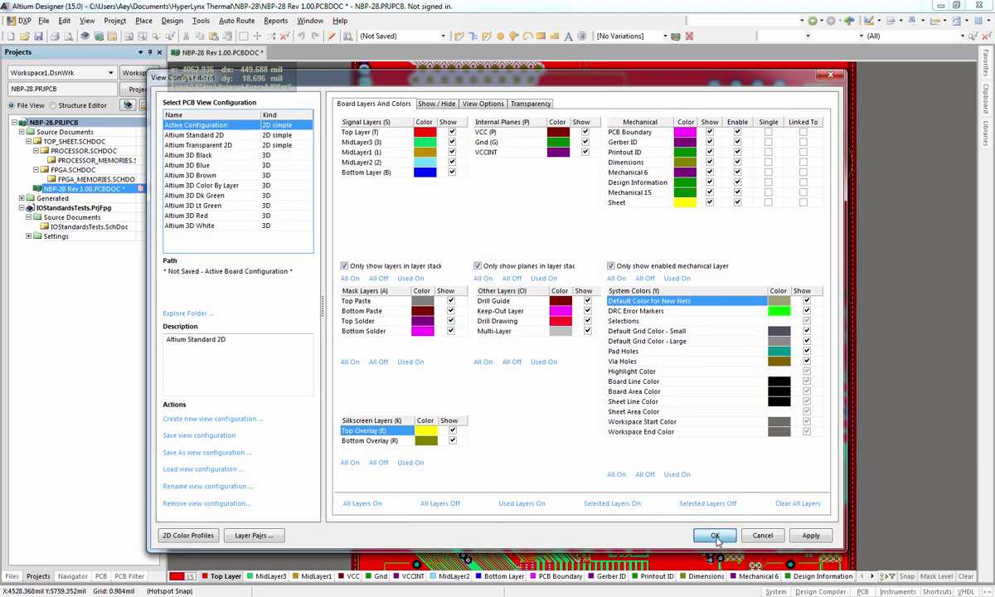
pyautogui.click(715, 535)
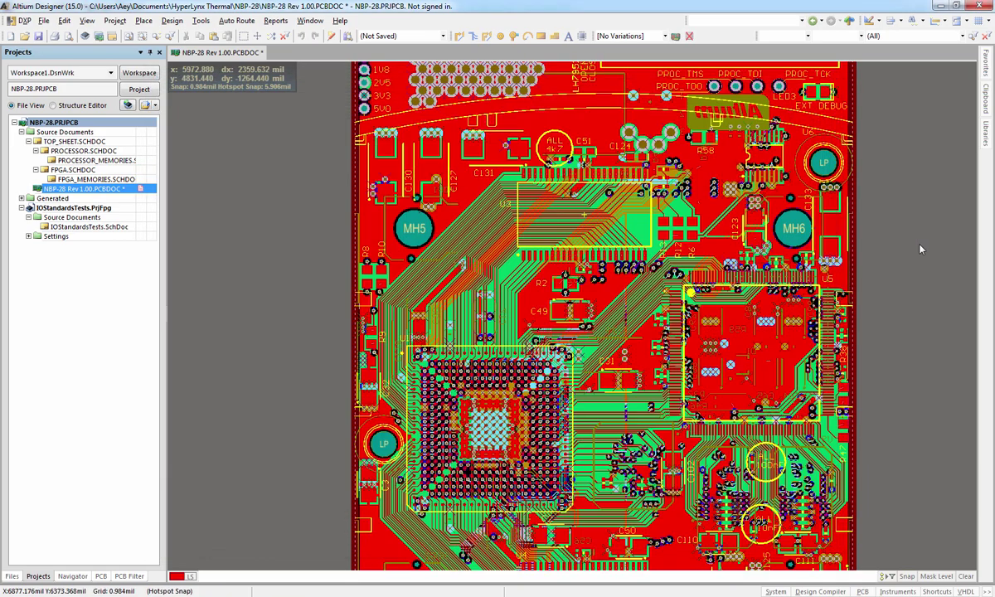
pyautogui.click(638, 235)
pyautogui.click(458, 169)
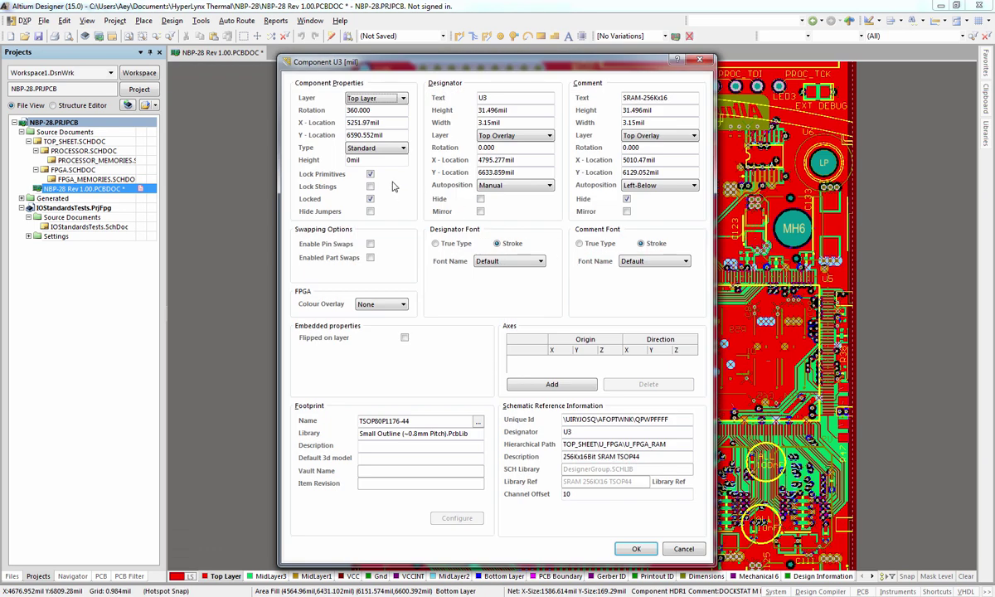
# Check the component height of U3 in its Altium properties and close them without changes
pyautogui.moveTo(357, 63); pyautogui.dragTo(361, 78)
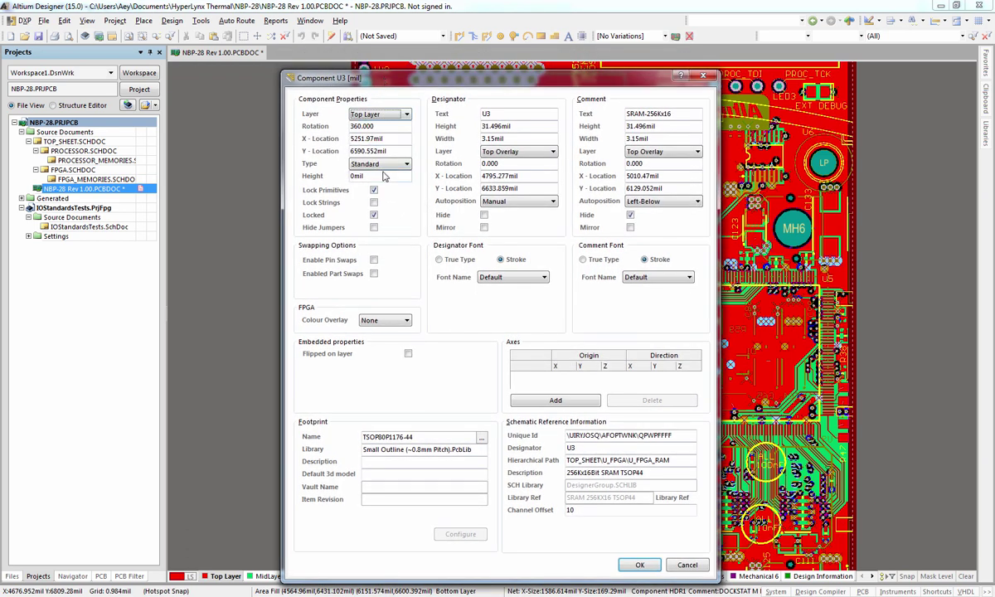
pyautogui.doubleClick(357, 176)
pyautogui.click(688, 566)
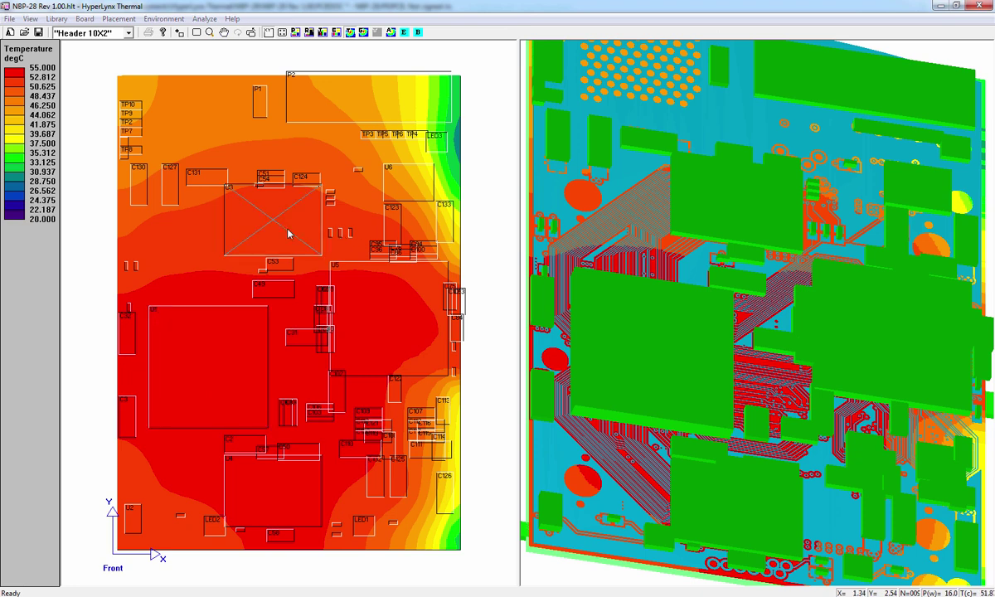
# Switch to HyperLynx Thermal, review the height in U3's part definition, and close the definition and component properties without changes
pyautogui.doubleClick(289, 233)
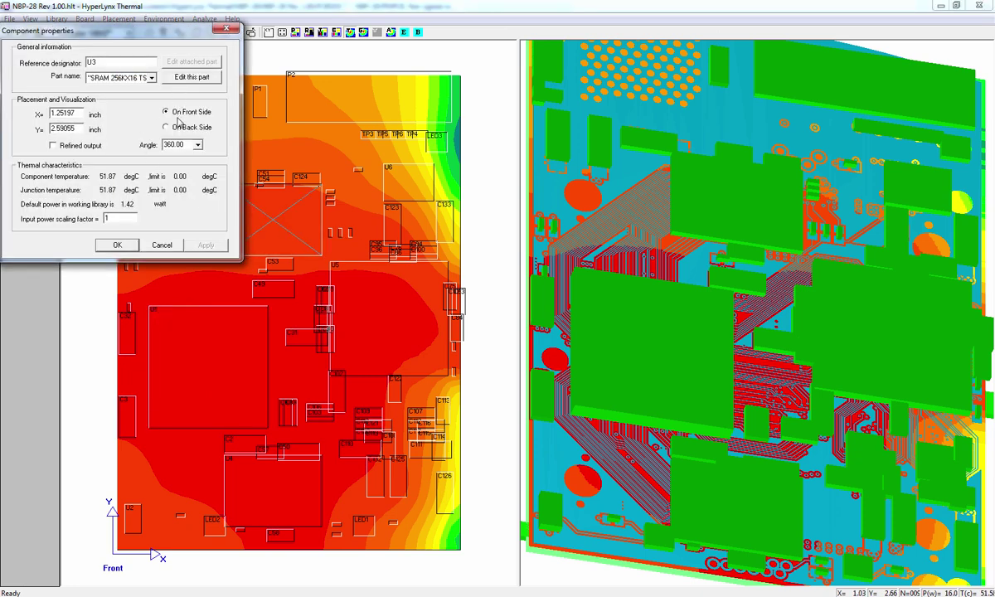
pyautogui.click(184, 76)
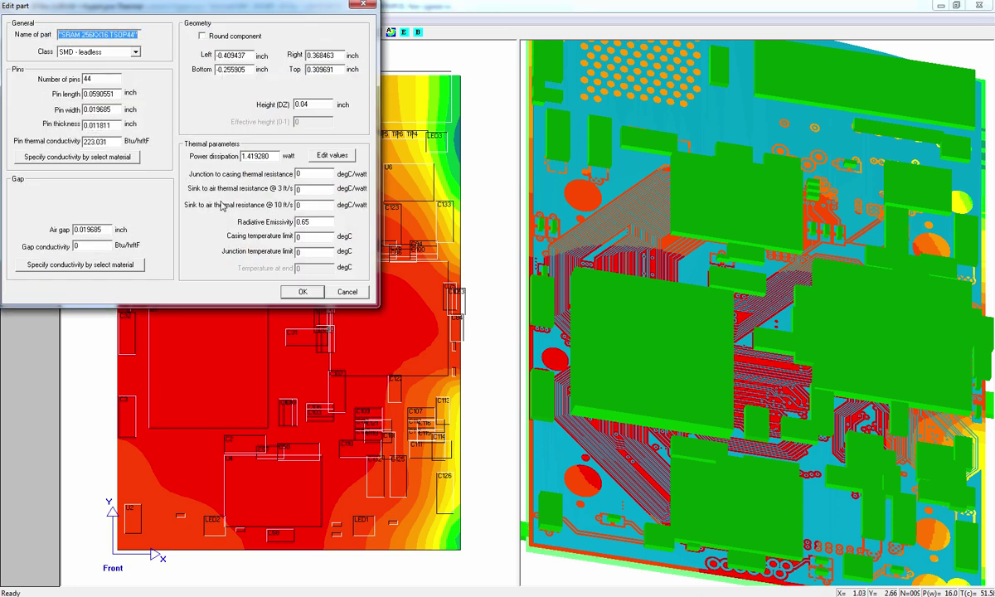
pyautogui.doubleClick(301, 103)
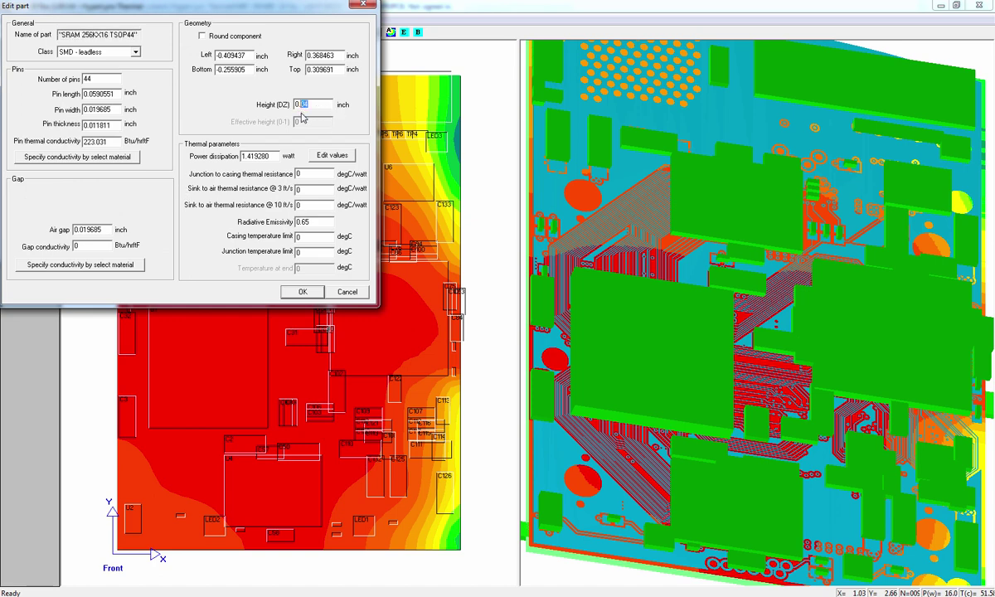
pyautogui.write('0.04')
pyautogui.click(347, 295)
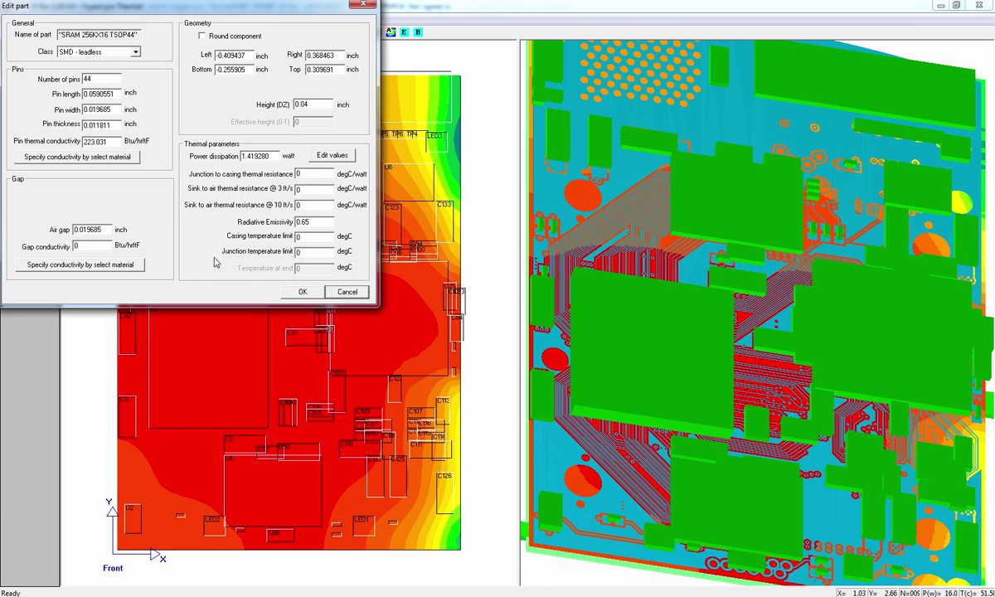
pyautogui.click(345, 294)
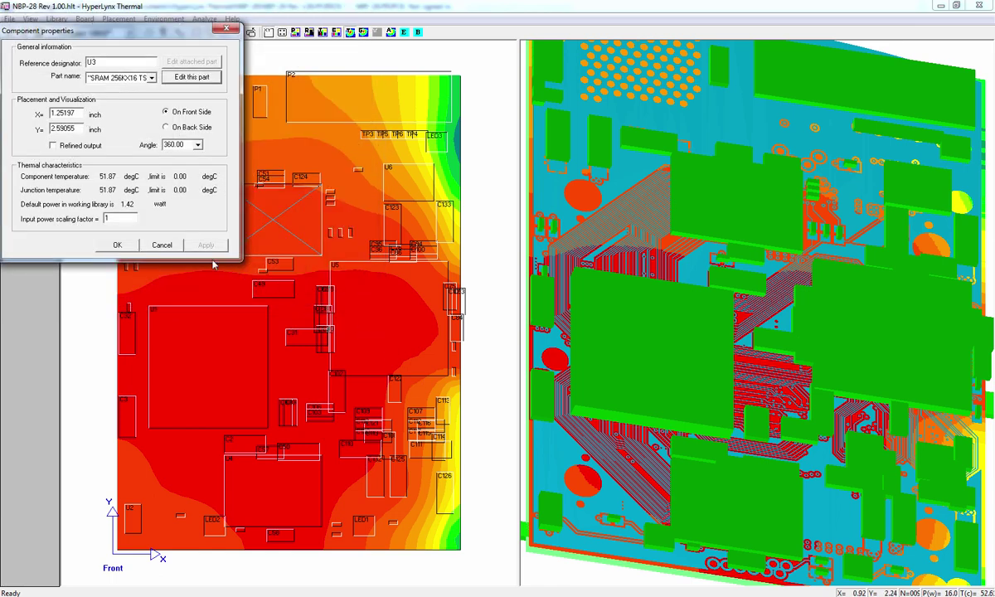
pyautogui.click(162, 245)
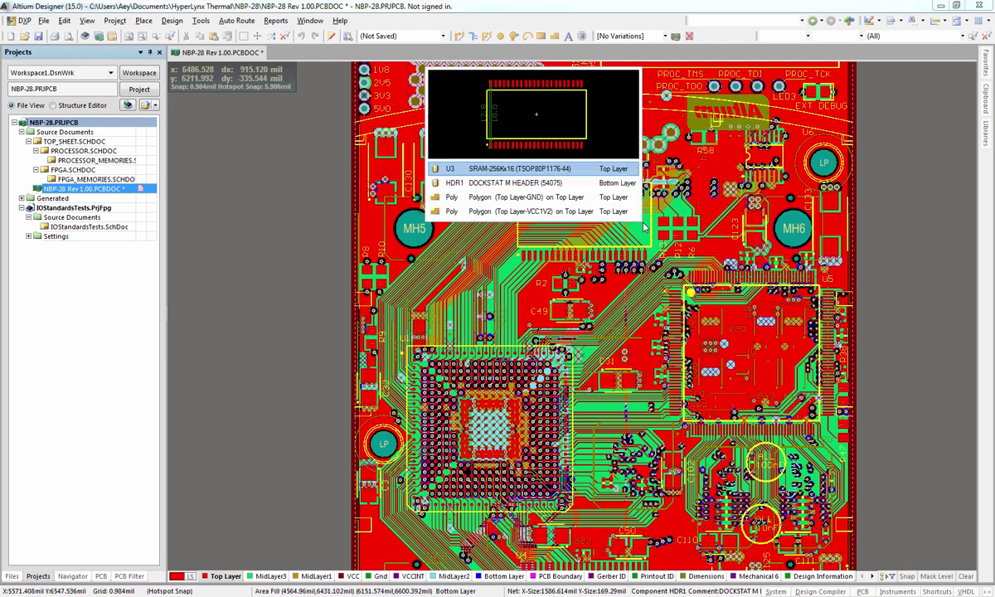
# Switch back to Altium Designer, recheck U3's height in its component properties, and cancel out of them
pyautogui.doubleClick(404, 238)
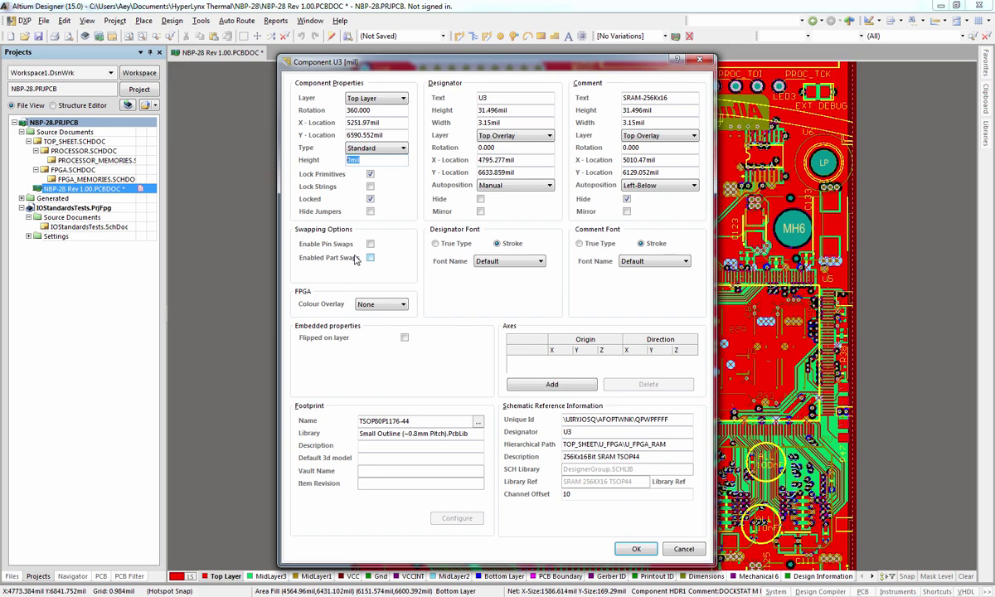
pyautogui.click(671, 544)
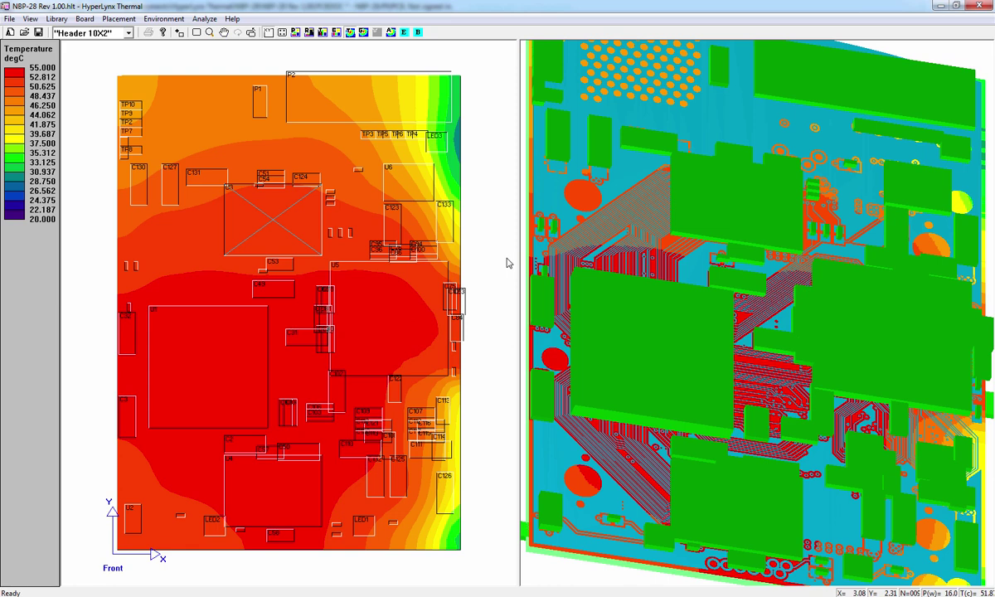
# Return to HyperLynx Thermal and open U1's part definition, moving it clear of the component properties
pyautogui.click(266, 239)
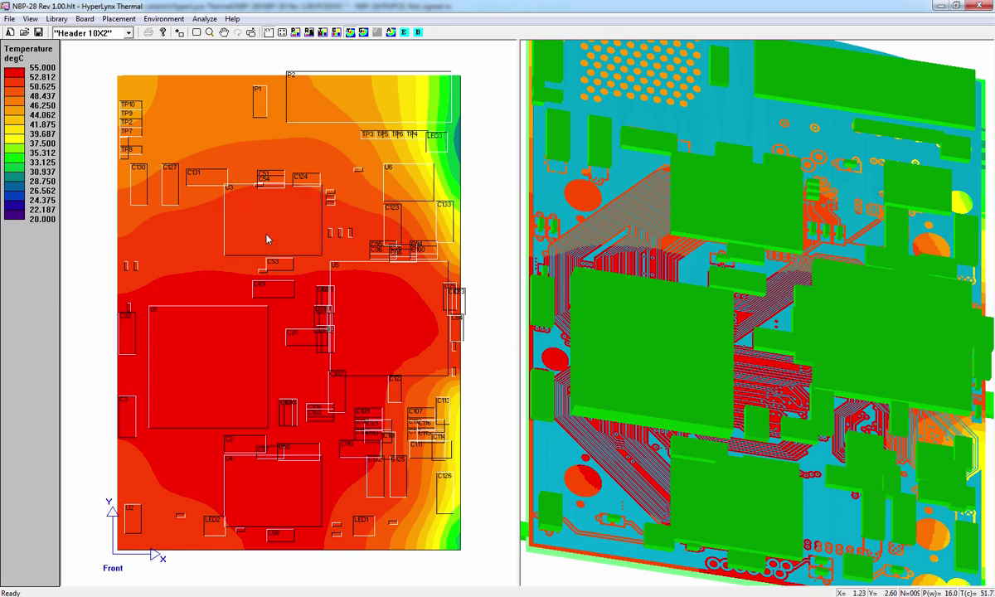
pyautogui.click(240, 349)
pyautogui.doubleClick(240, 349)
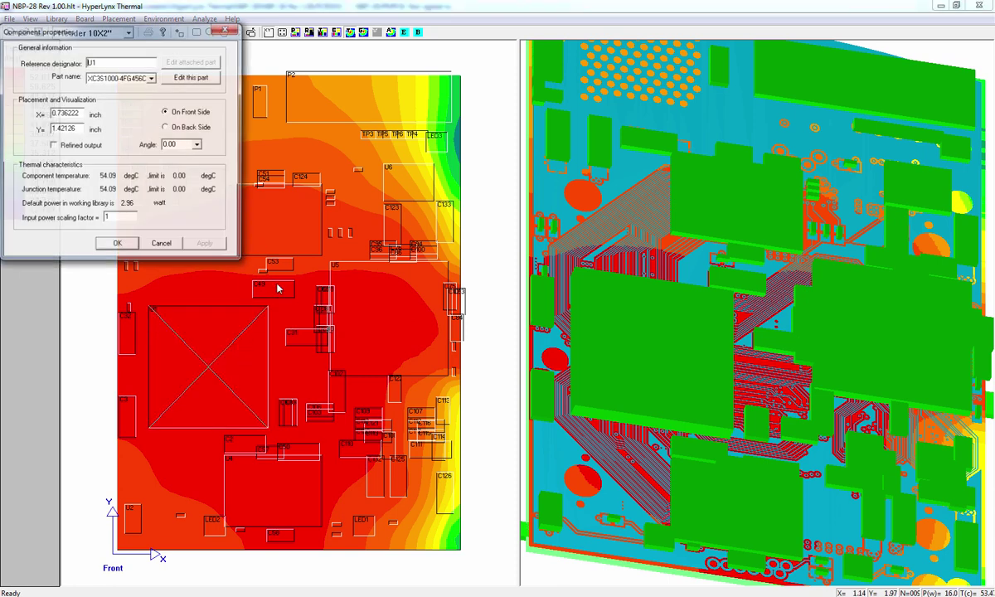
pyautogui.click(180, 73)
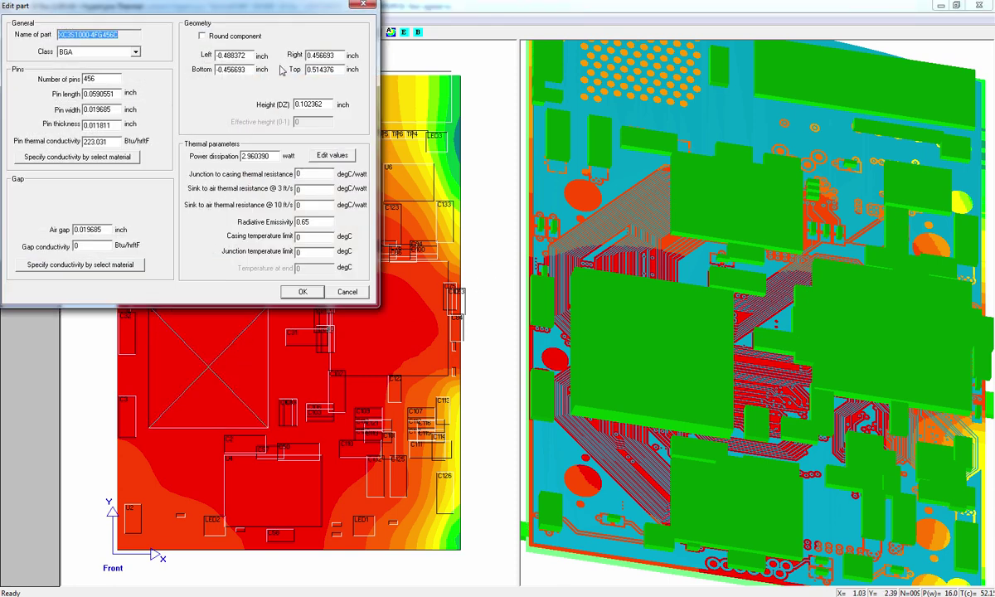
pyautogui.moveTo(267, 8); pyautogui.dragTo(454, 89)
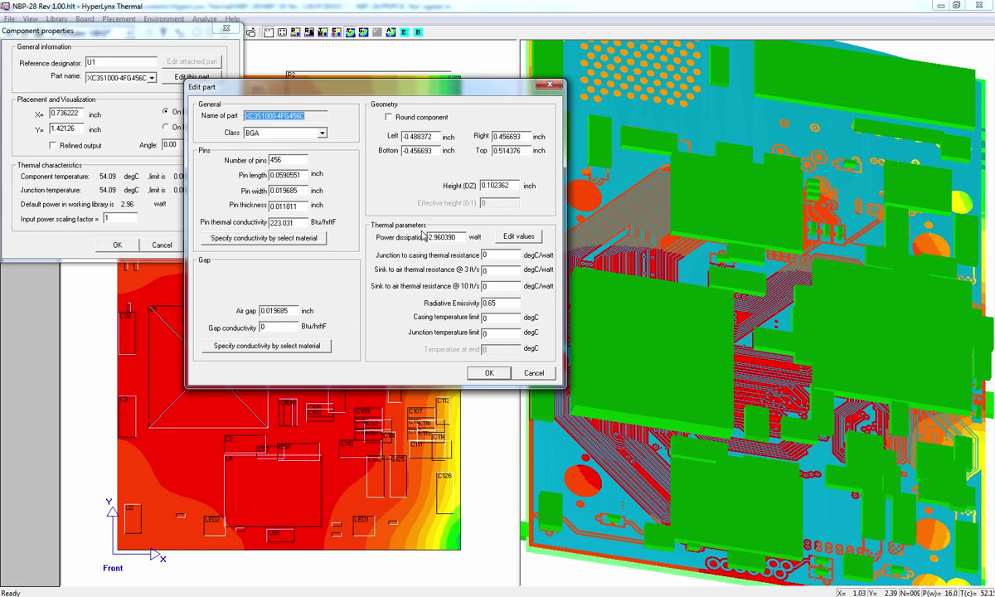
# Try the Screw and Heatsink classes on U1's part to compare their thermal parameters, and set the class back to BGA
pyautogui.click(323, 134)
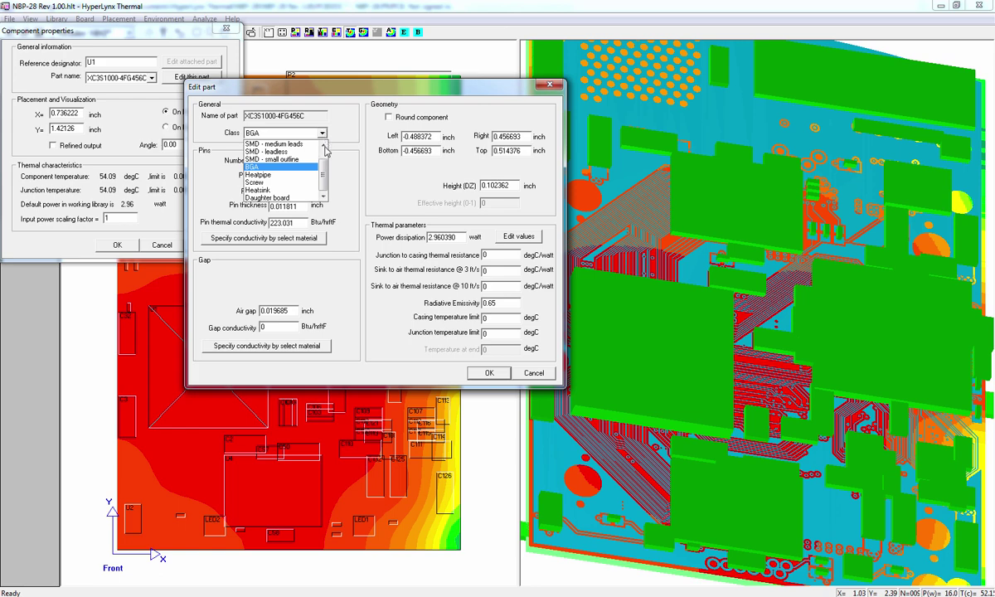
pyautogui.click(264, 182)
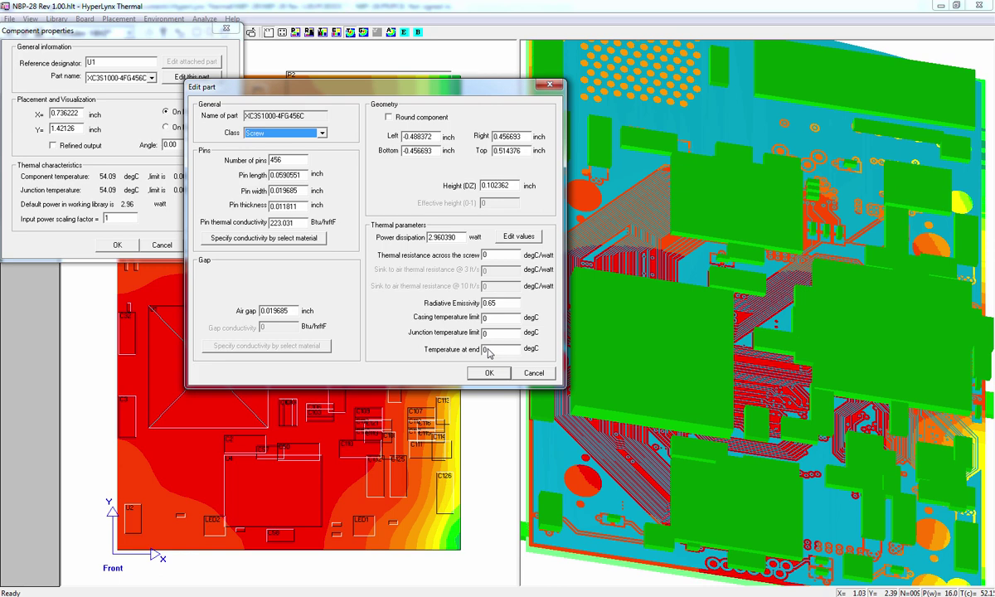
pyautogui.doubleClick(432, 237)
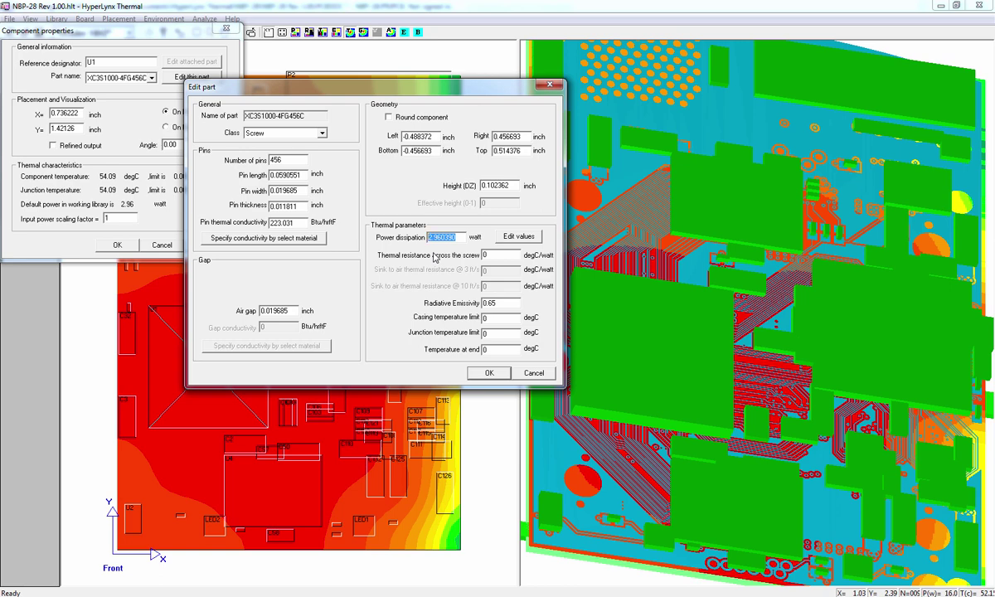
pyautogui.click(305, 132)
pyautogui.click(257, 190)
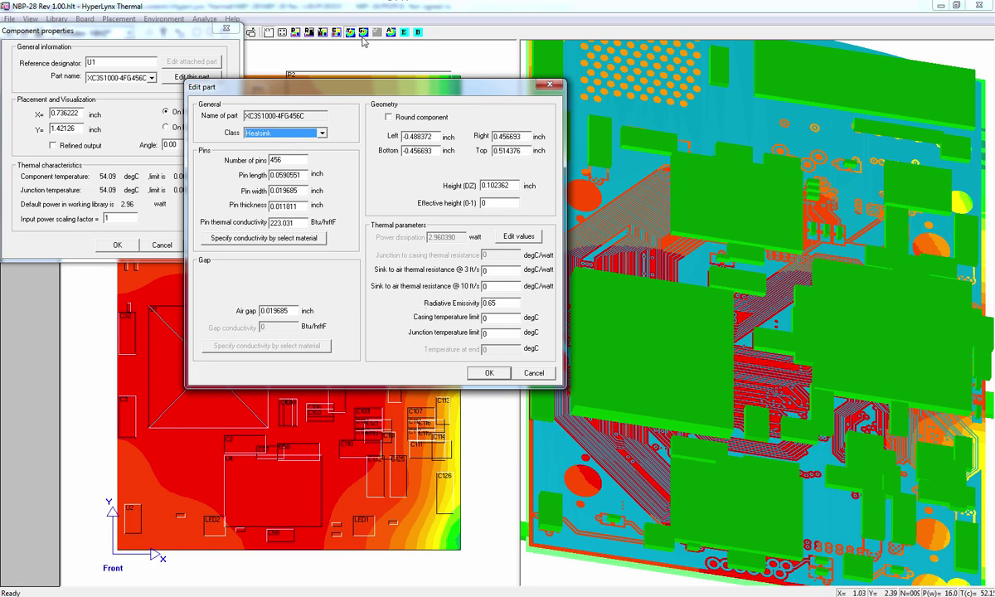
pyautogui.click(317, 133)
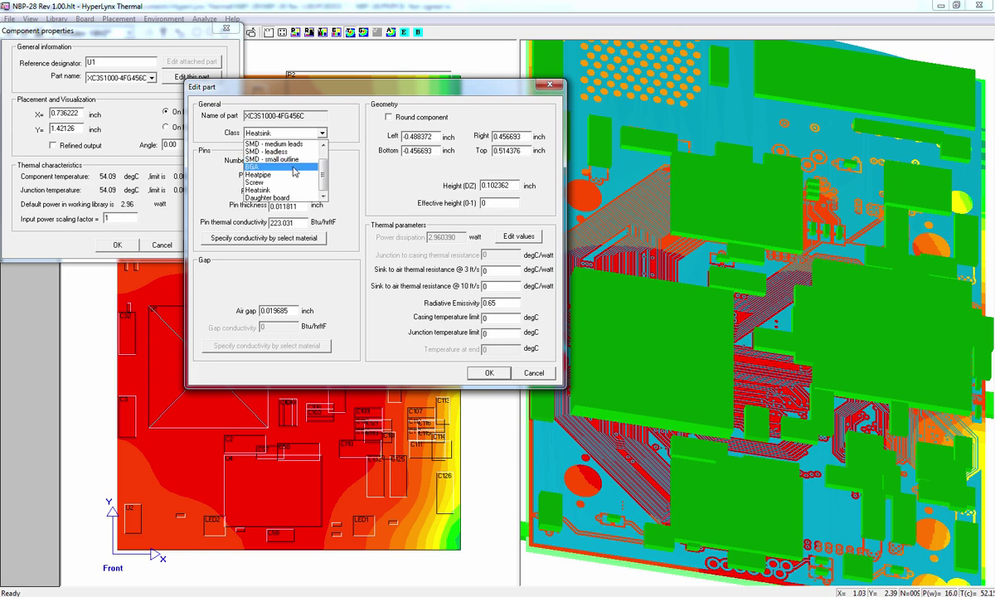
pyautogui.click(294, 167)
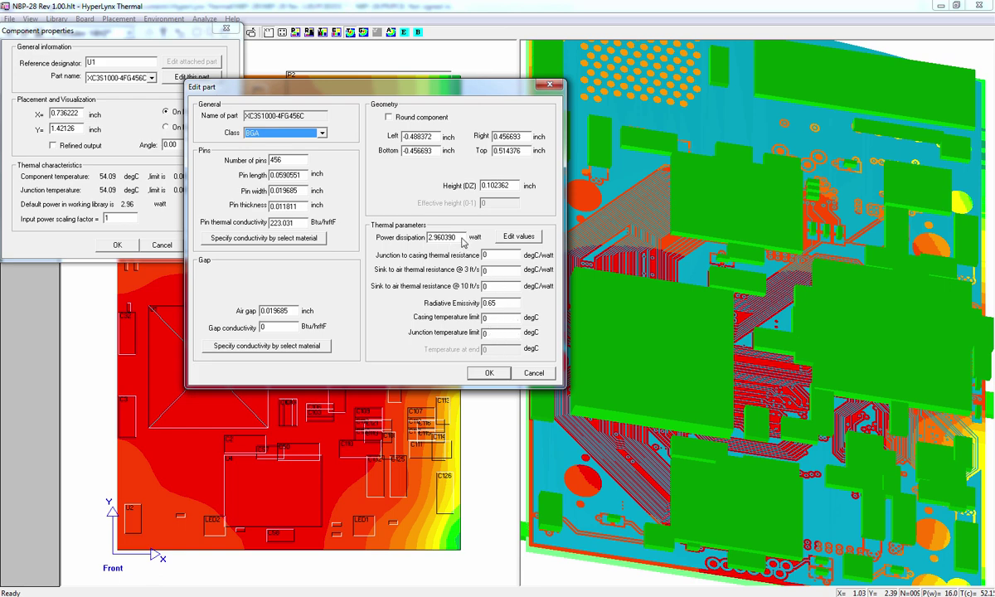
pyautogui.doubleClick(436, 237)
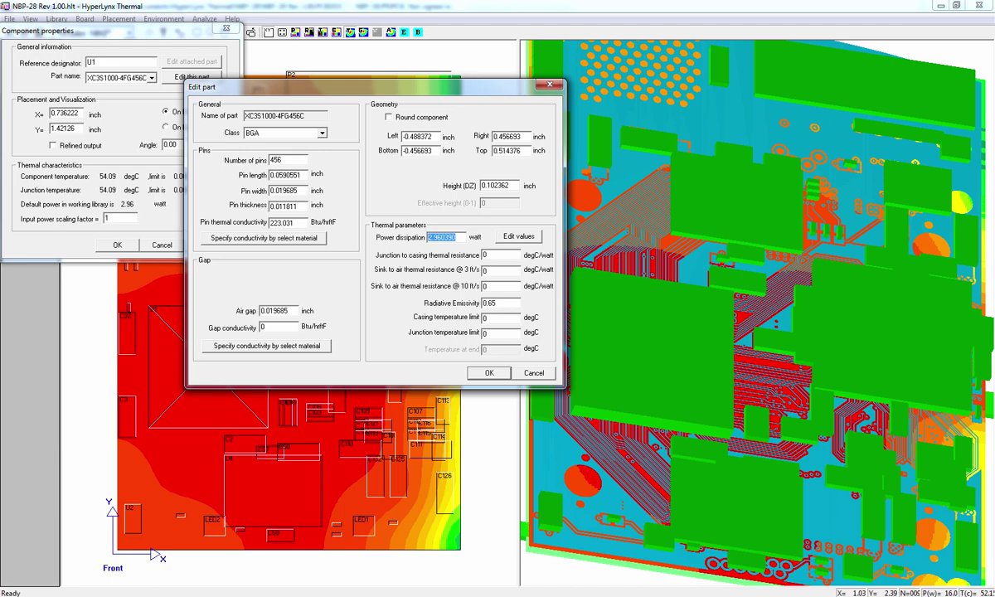
# Switch to Foxit PhantomPDF and examine the title and package information on the first page of the TPS54325 datasheet
pyautogui.hotkey('alt', 'Tab')
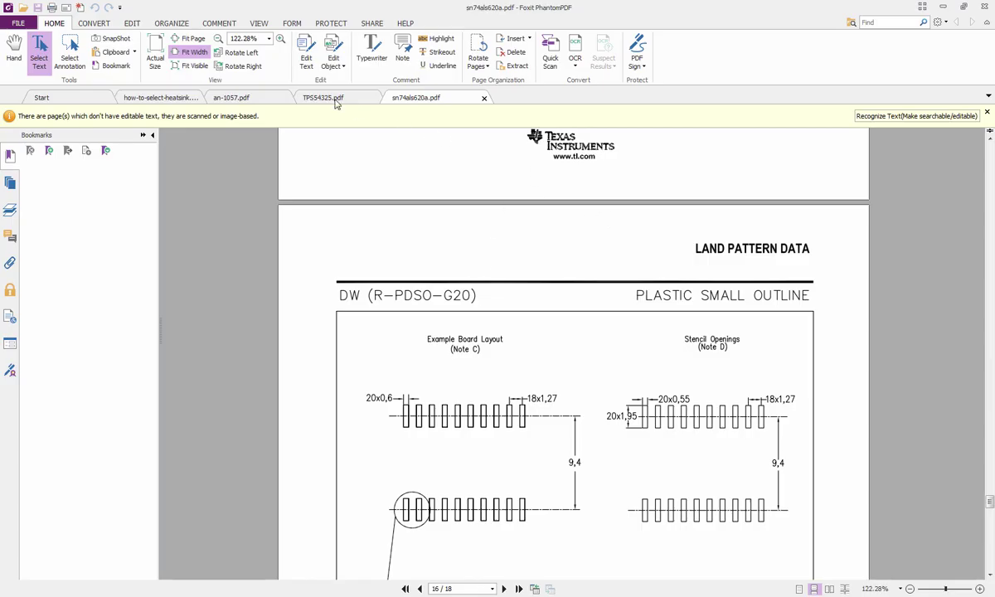
pyautogui.click(325, 98)
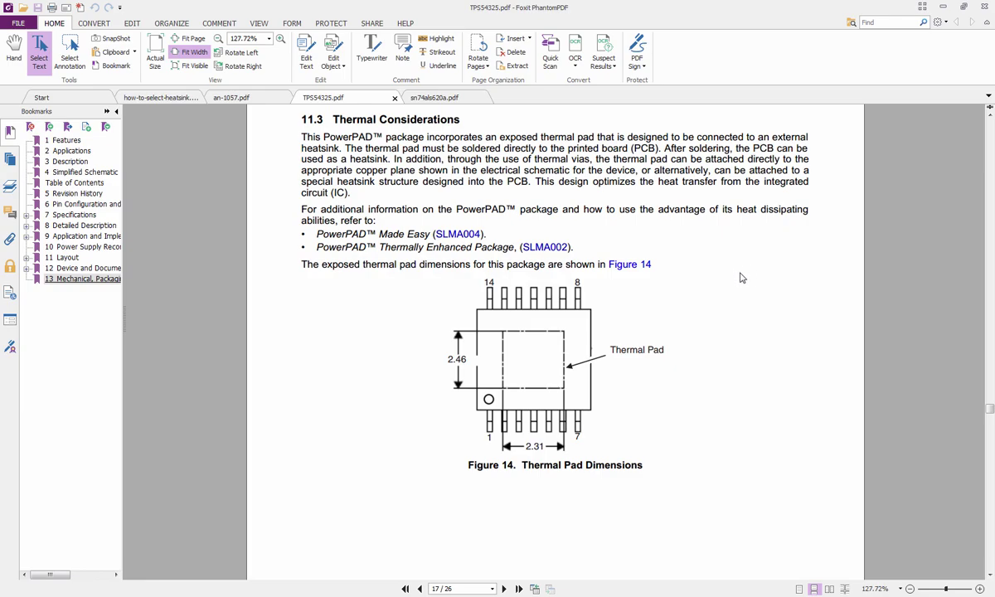
pyautogui.scroll(10, 333, 162)
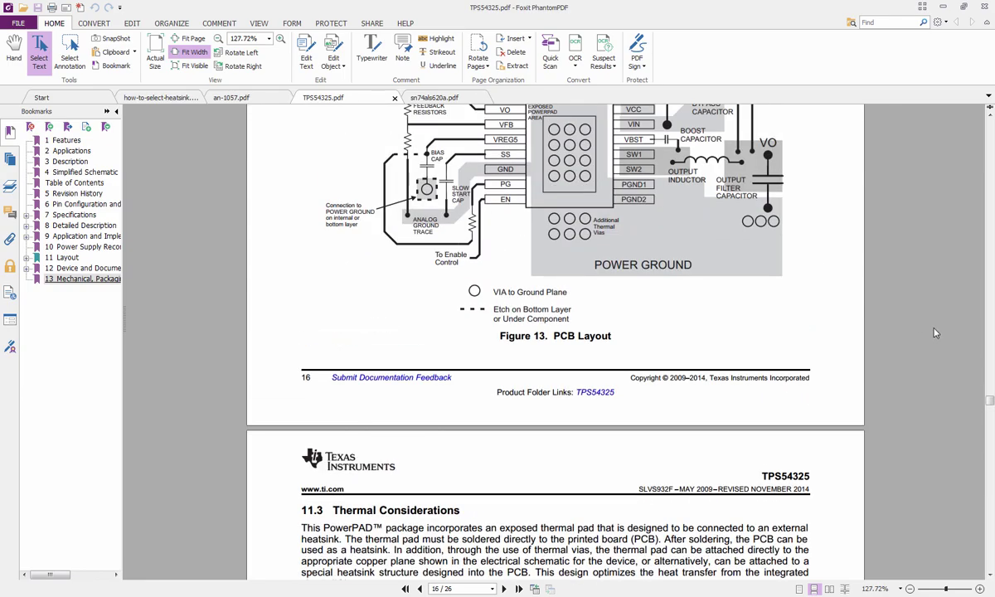
pyautogui.moveTo(989, 400); pyautogui.dragTo(988, 114)
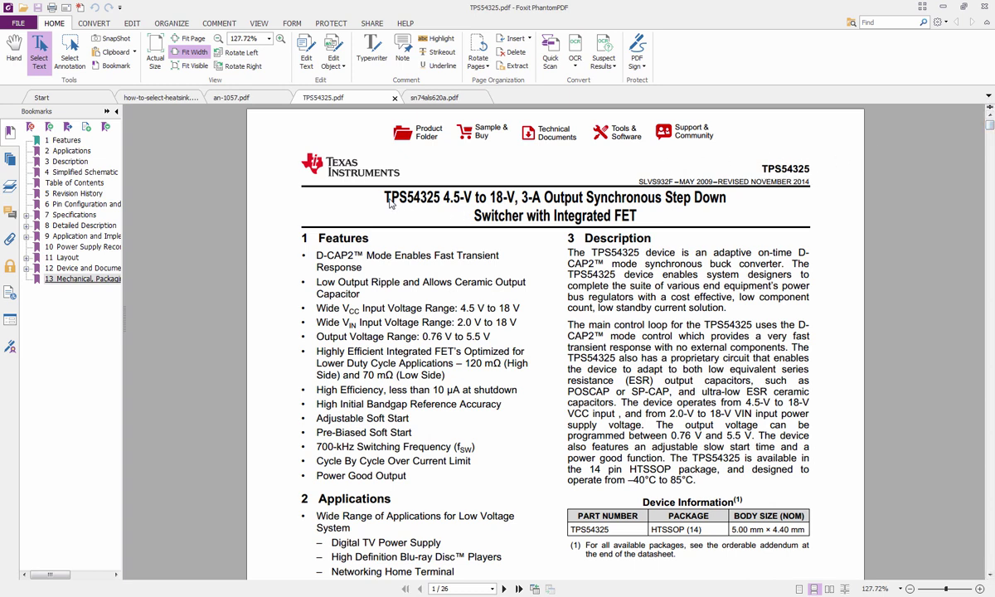
pyautogui.moveTo(386, 199); pyautogui.dragTo(430, 189)
pyautogui.click(604, 199)
pyautogui.scroll(-1, 523, 351)
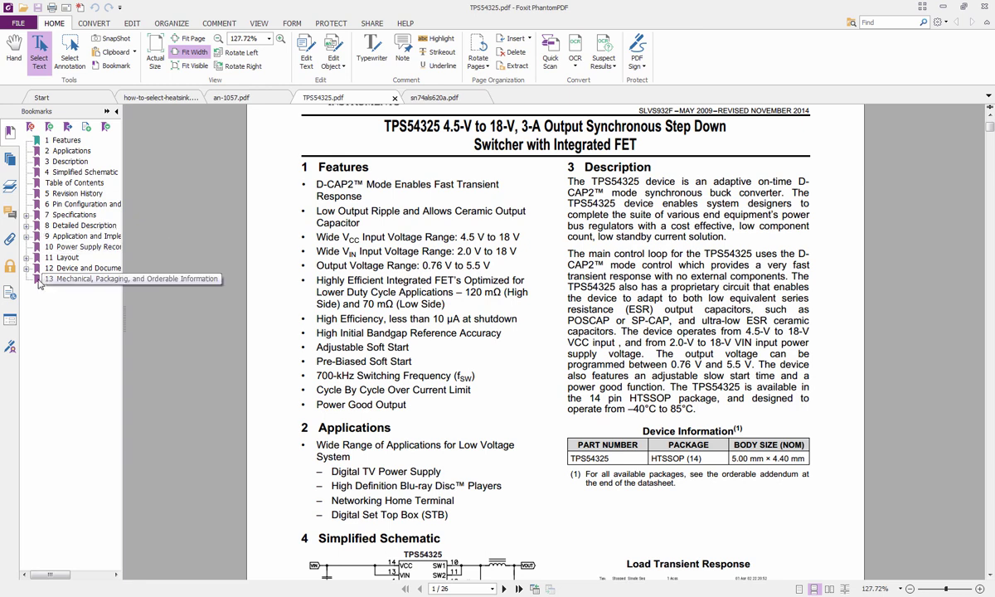
# View the datasheet's section 11.3 Thermal Considerations and go to section 7.3 Thermal Information
pyautogui.click(27, 237)
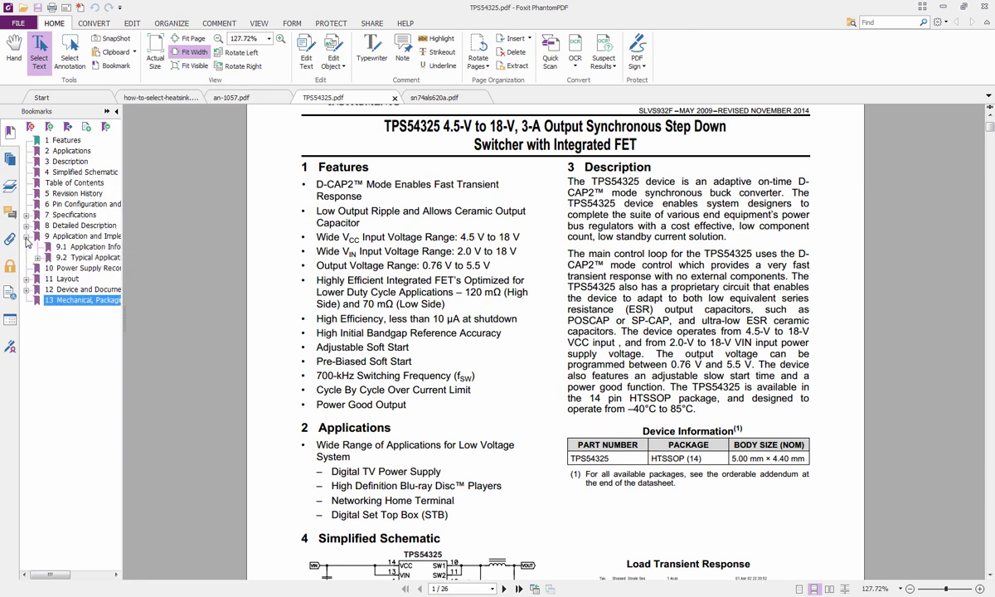
pyautogui.click(27, 237)
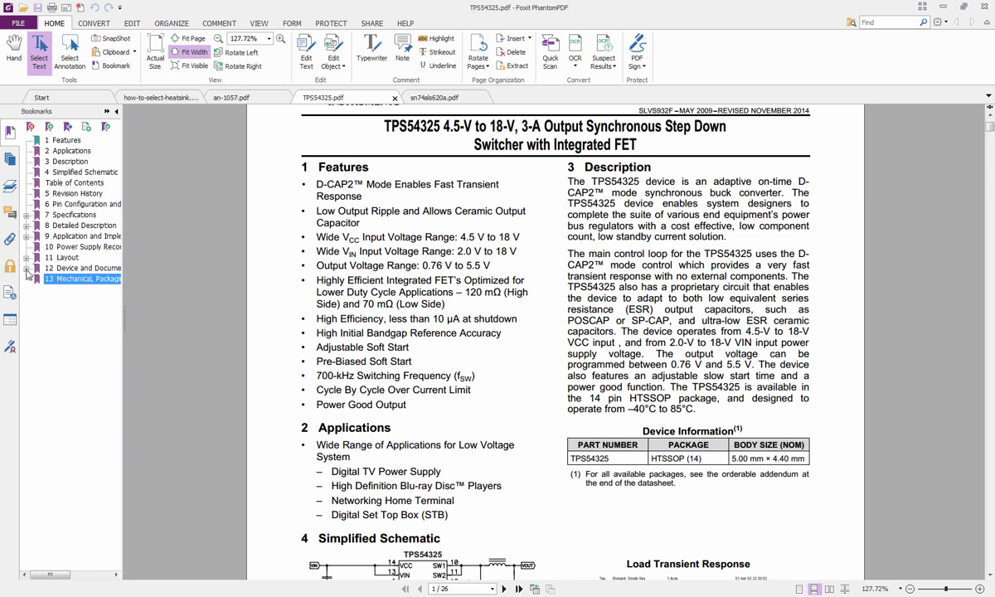
pyautogui.click(26, 268)
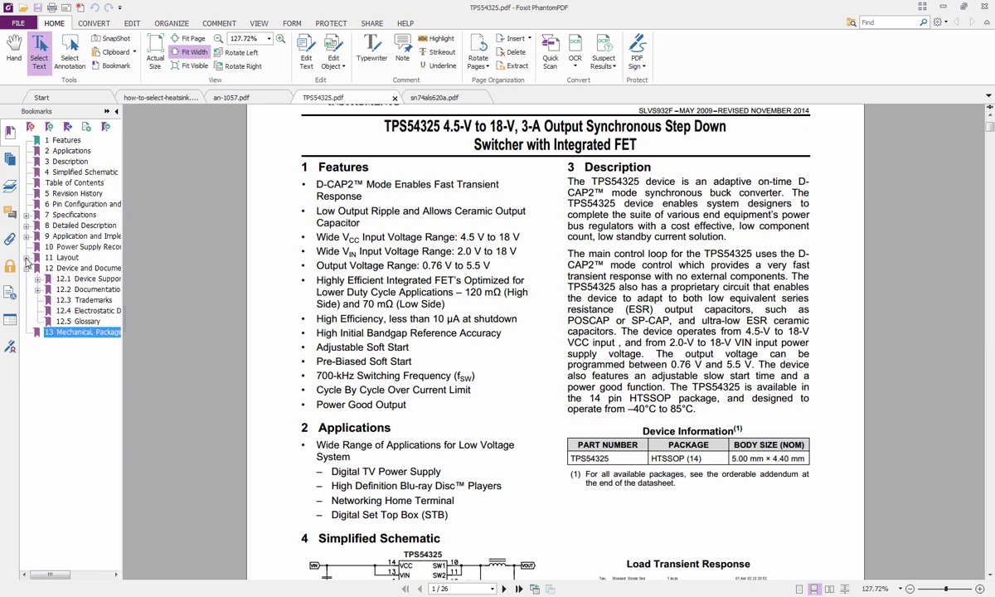
pyautogui.click(26, 258)
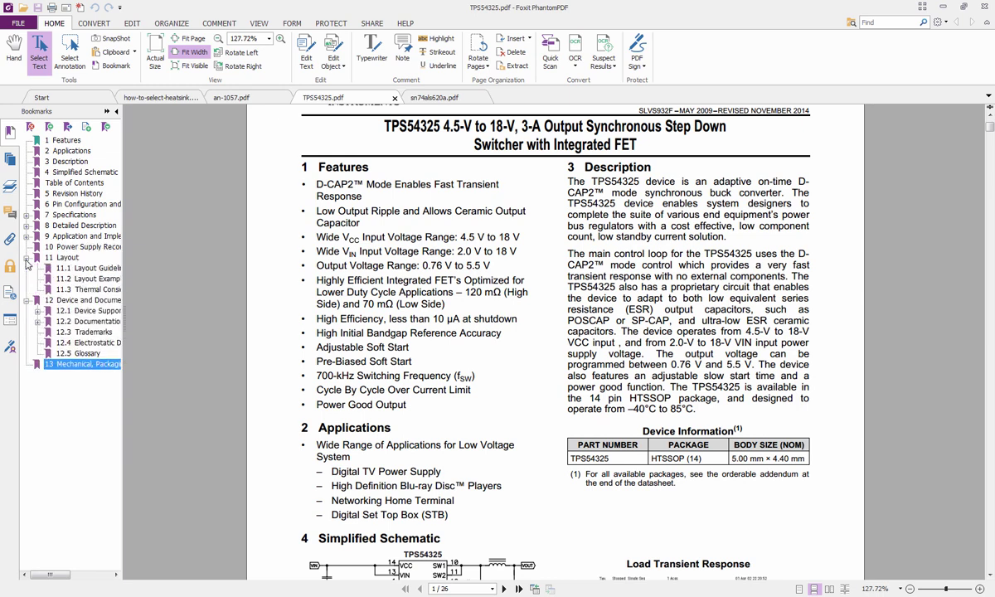
pyautogui.click(79, 289)
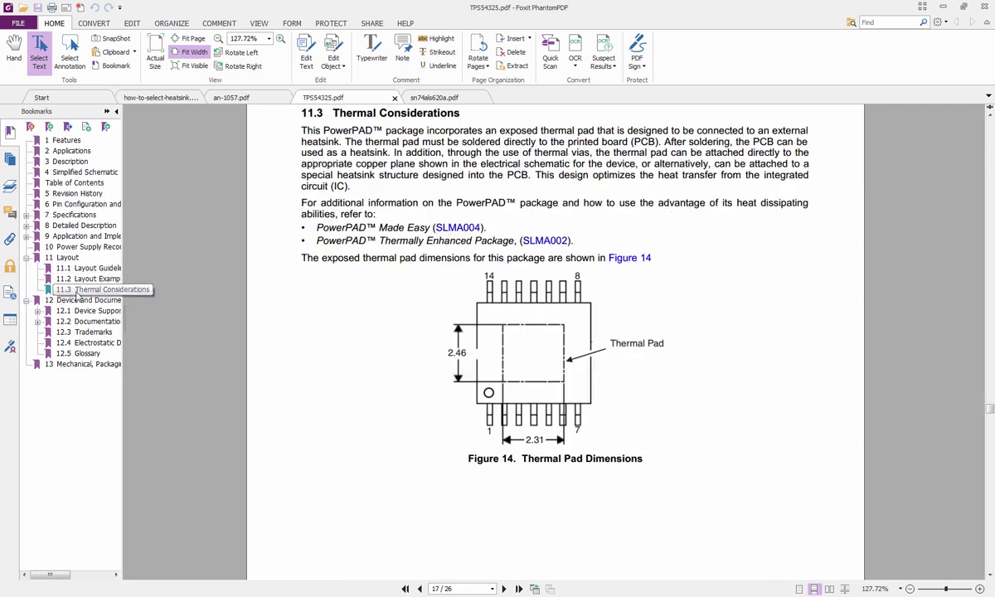
pyautogui.click(26, 215)
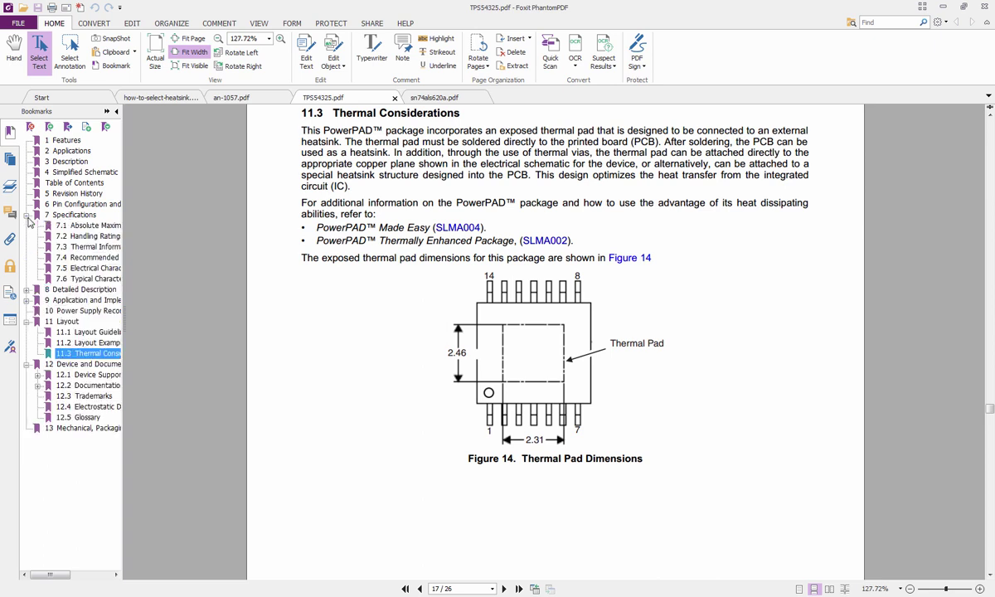
pyautogui.click(92, 249)
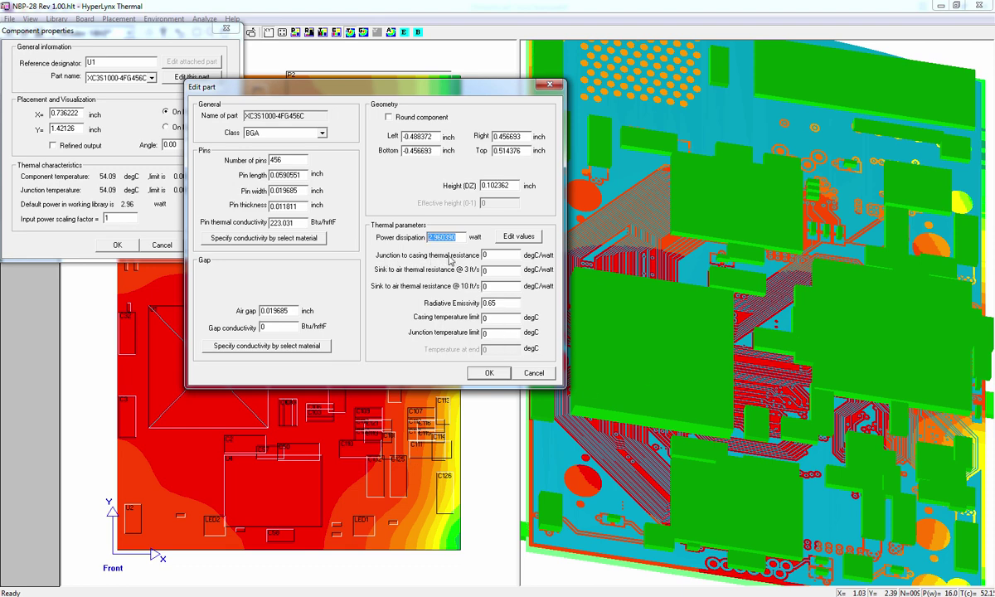
# Compare U1's junction to casing thermal resistance parameter in HyperLynx Thermal with the thermal metrics table in the TPS54325 datasheet
pyautogui.click(499, 257)
pyautogui.doubleClick(483, 256)
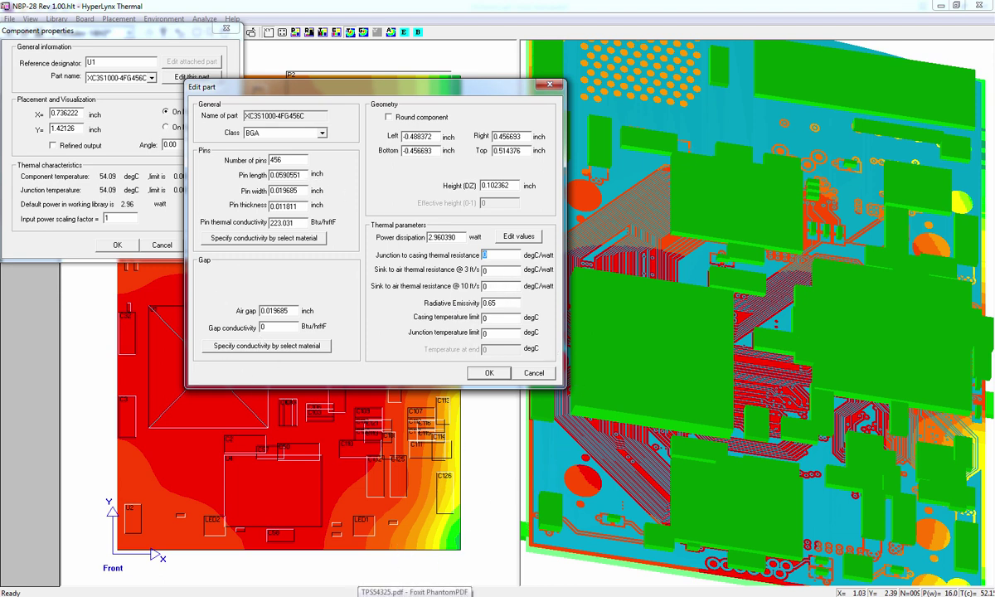
pyautogui.click(414, 593)
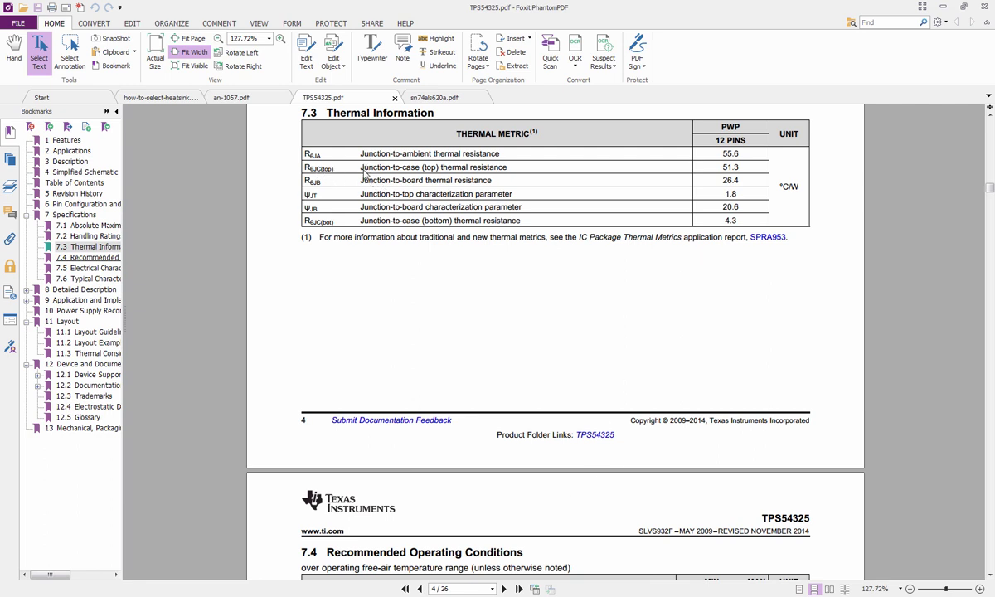
# Mark the junction-to-case (top) metric in the TPS54325 thermal table and switch back to HyperLynx Thermal
pyautogui.moveTo(365, 172); pyautogui.dragTo(442, 169)
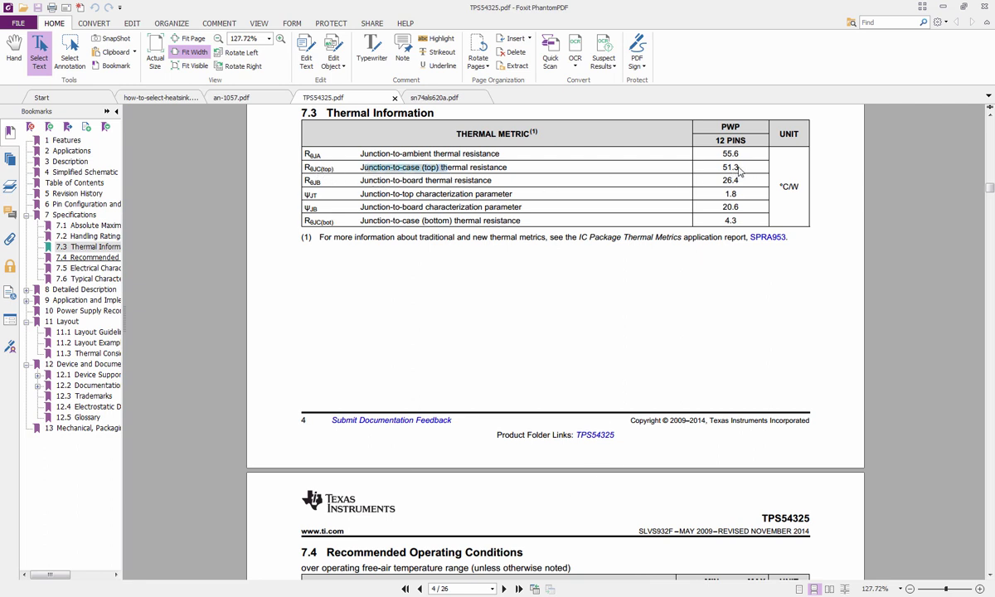
pyautogui.click(431, 594)
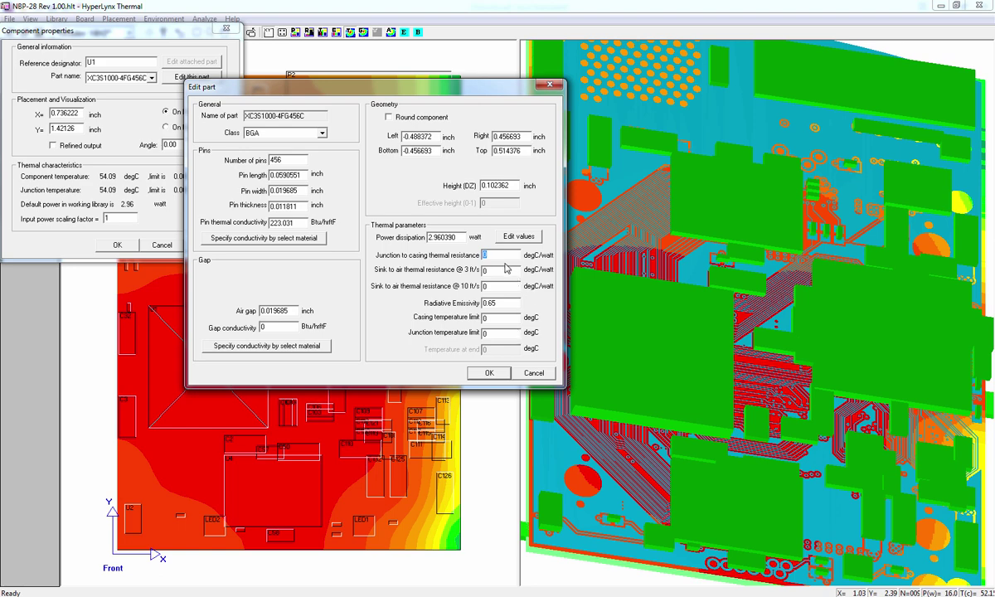
# Accept U1's part and component settings and run the thermal analysis
pyautogui.click(497, 373)
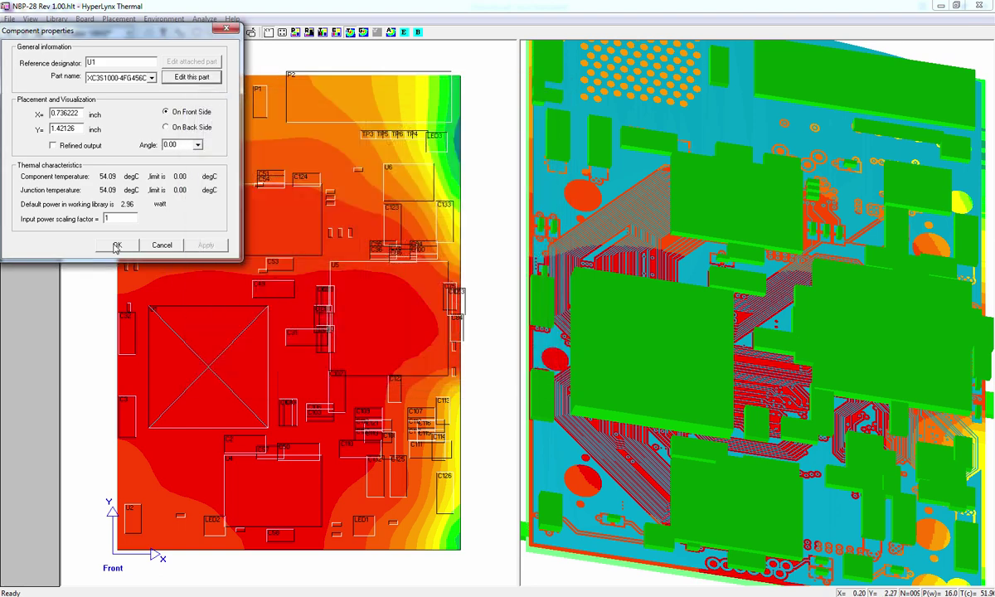
pyautogui.click(112, 242)
pyautogui.click(363, 31)
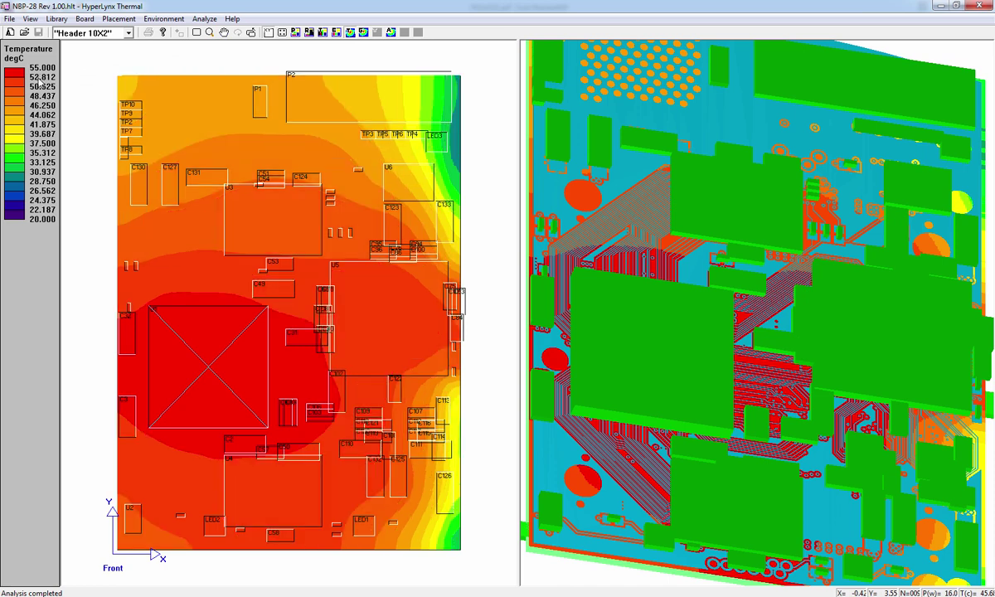
# Set the junction to casing thermal resistance of U1's part to 33 degC/watt and rerun the thermal analysis
pyautogui.doubleClick(222, 344)
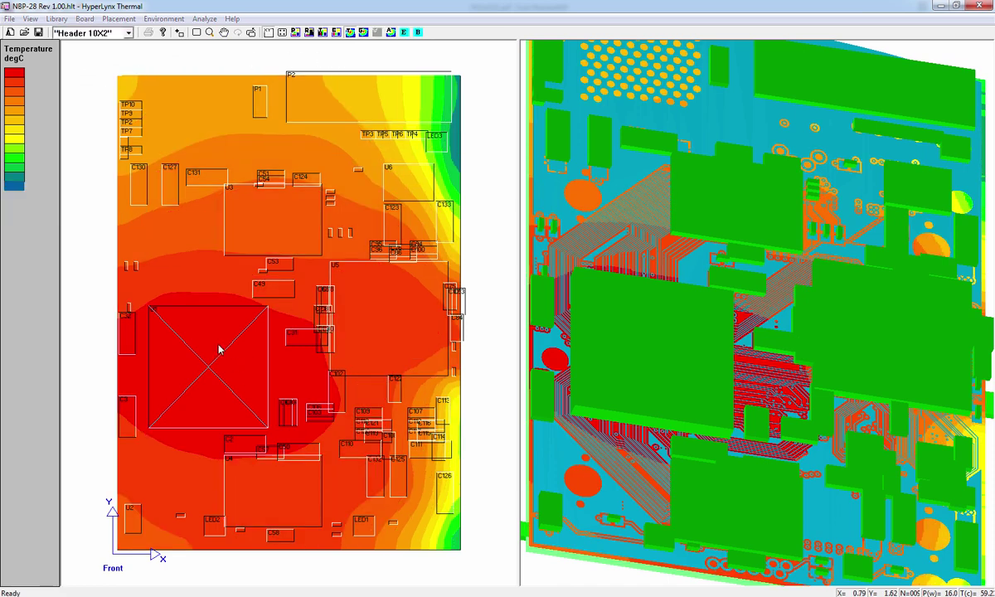
pyautogui.click(192, 76)
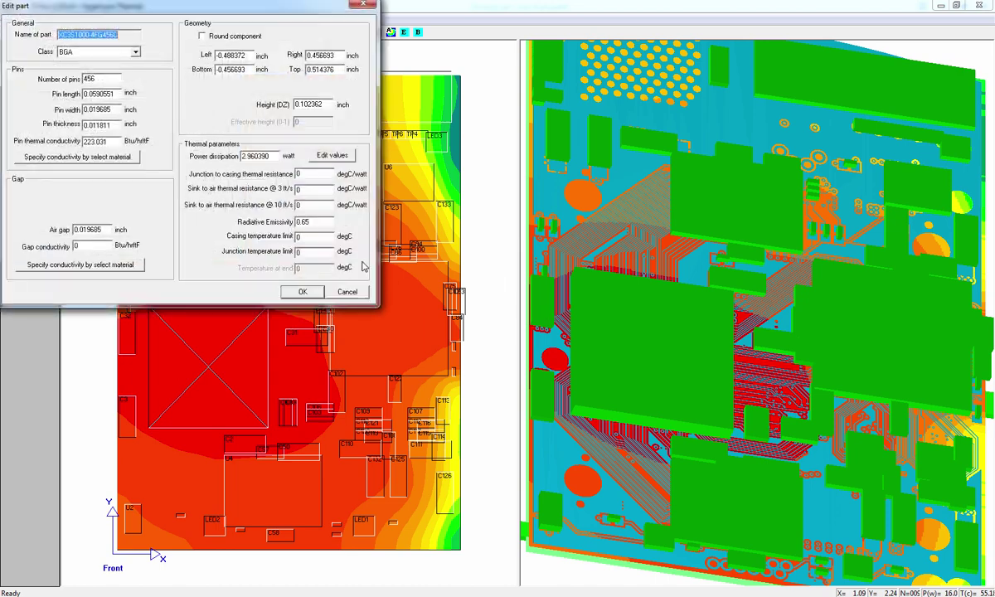
pyautogui.click(311, 175)
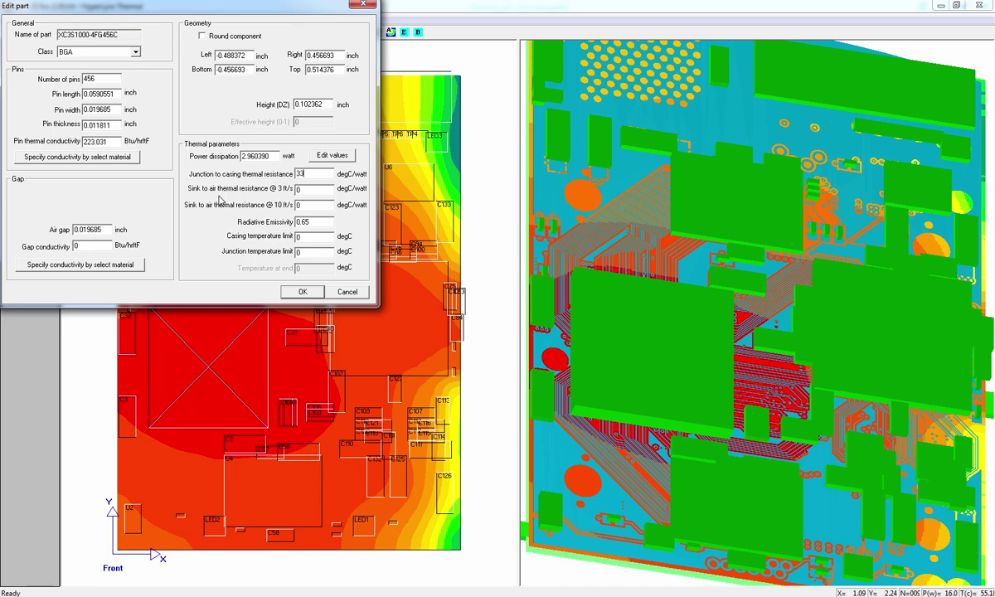
pyautogui.click(302, 292)
pyautogui.click(107, 241)
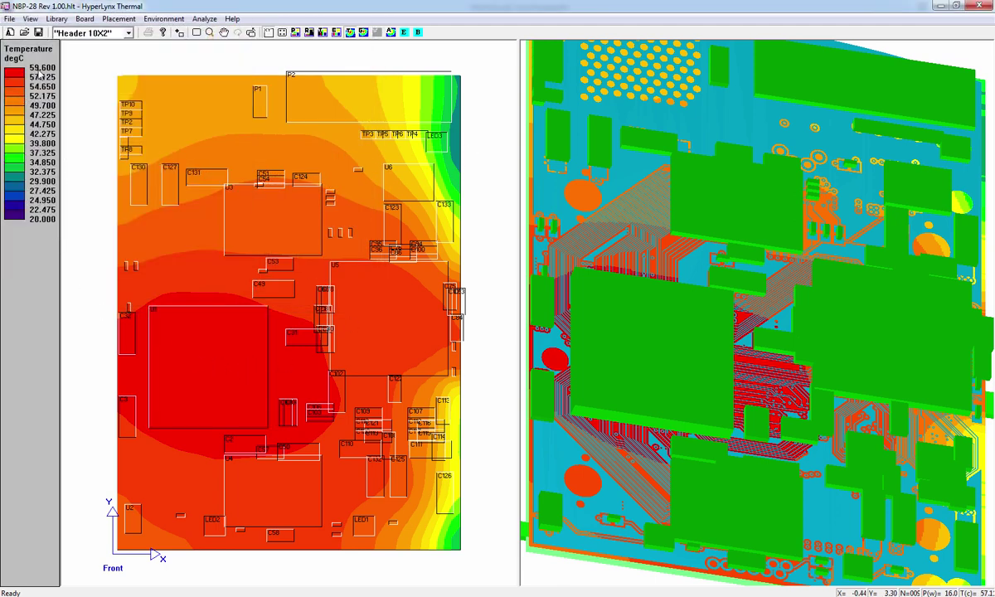
pyautogui.click(392, 34)
# Check U1's component and junction temperatures, and try a power dissipation of 5 watts on its part
pyautogui.doubleClick(213, 378)
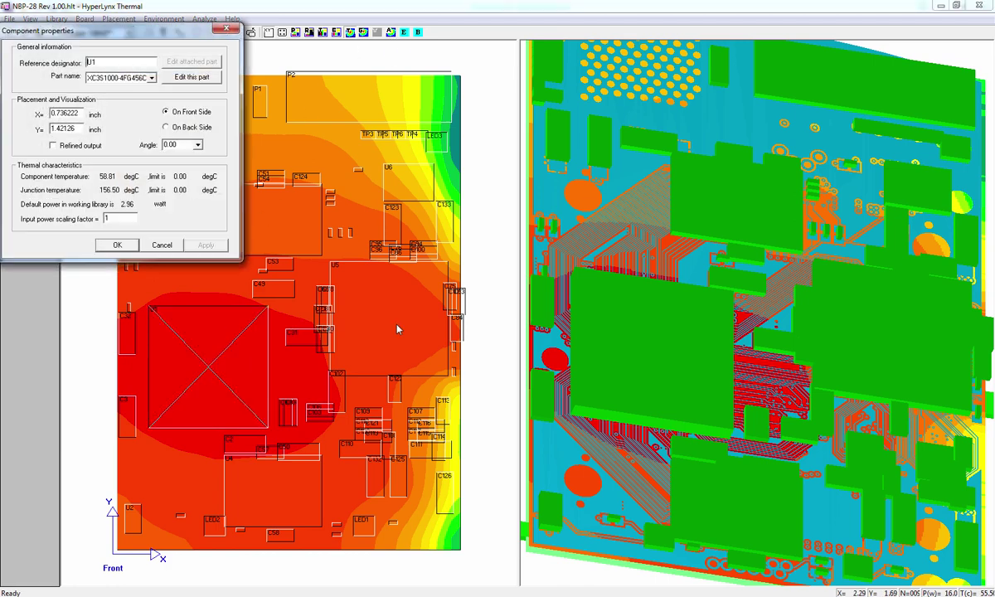
pyautogui.click(177, 77)
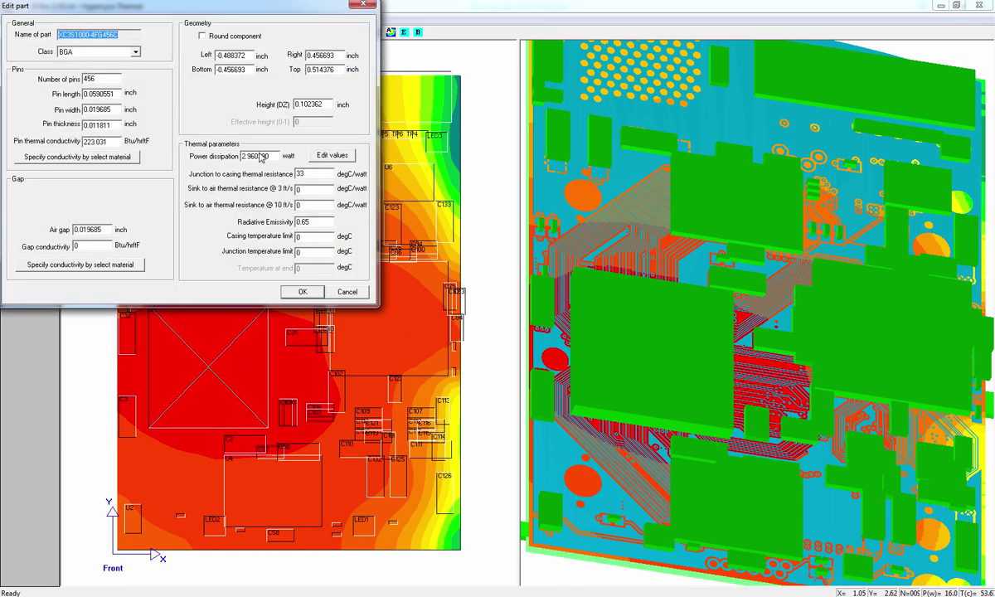
pyautogui.doubleClick(255, 156)
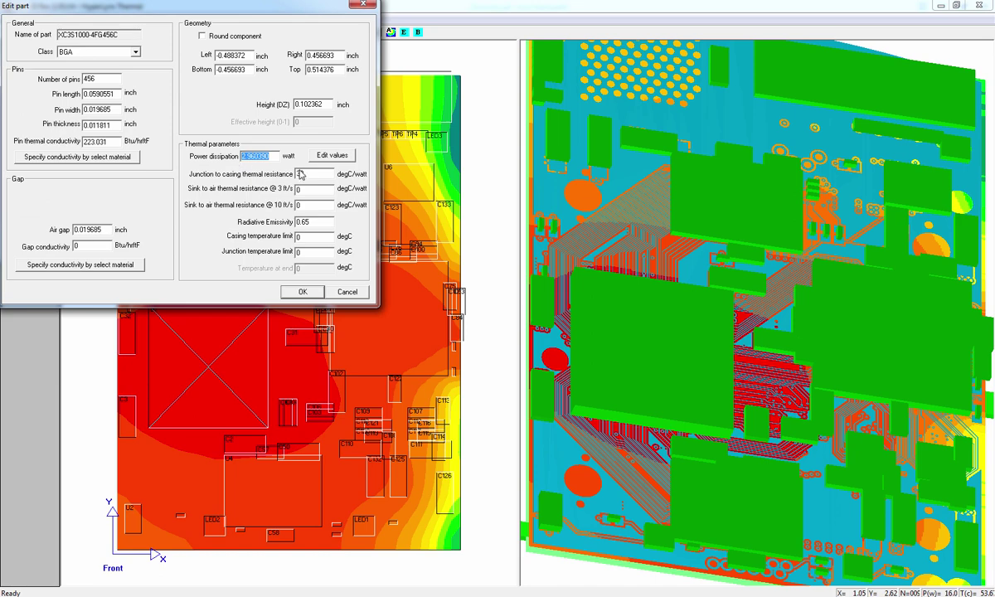
pyautogui.write('5')
pyautogui.click(301, 292)
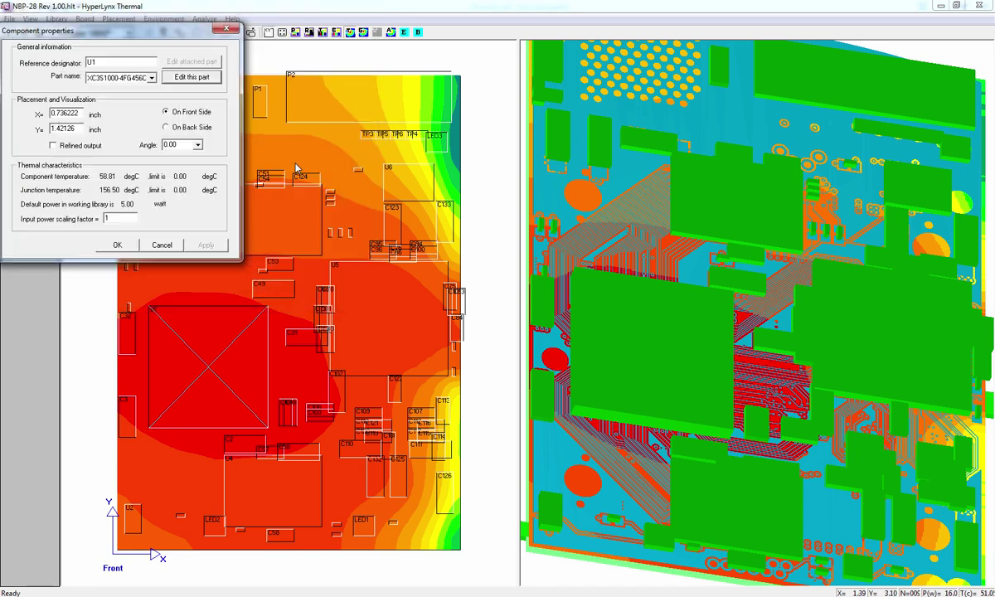
pyautogui.click(131, 247)
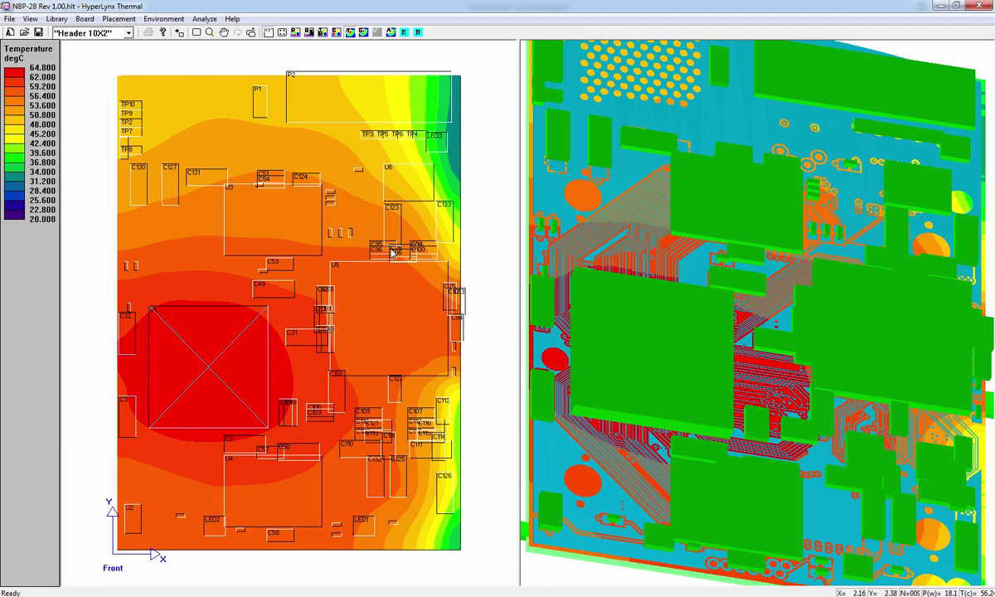
# Reopen U1's part data and set its power dissipation to 1.4 watts
pyautogui.doubleClick(231, 378)
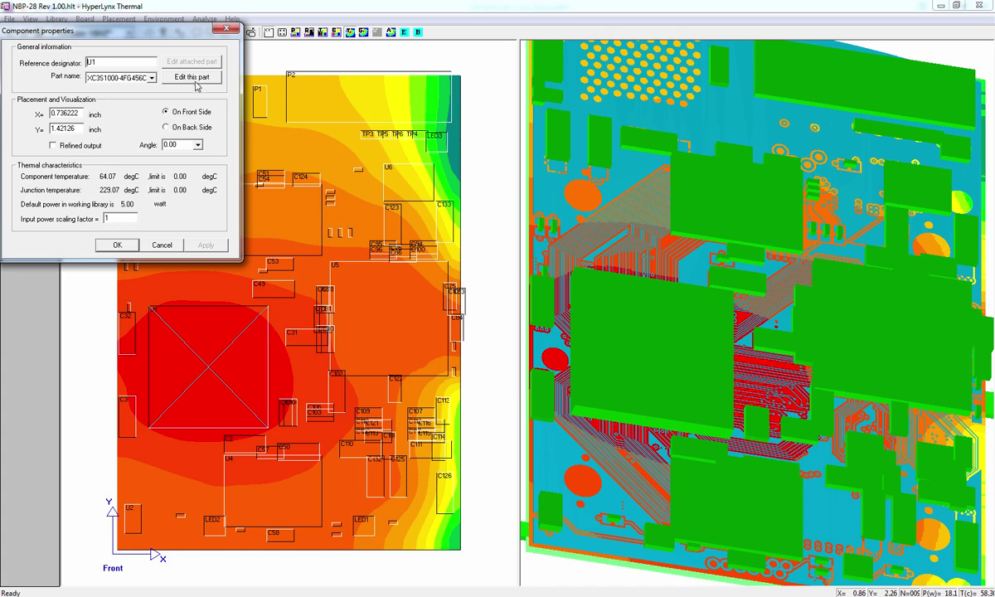
pyautogui.click(198, 78)
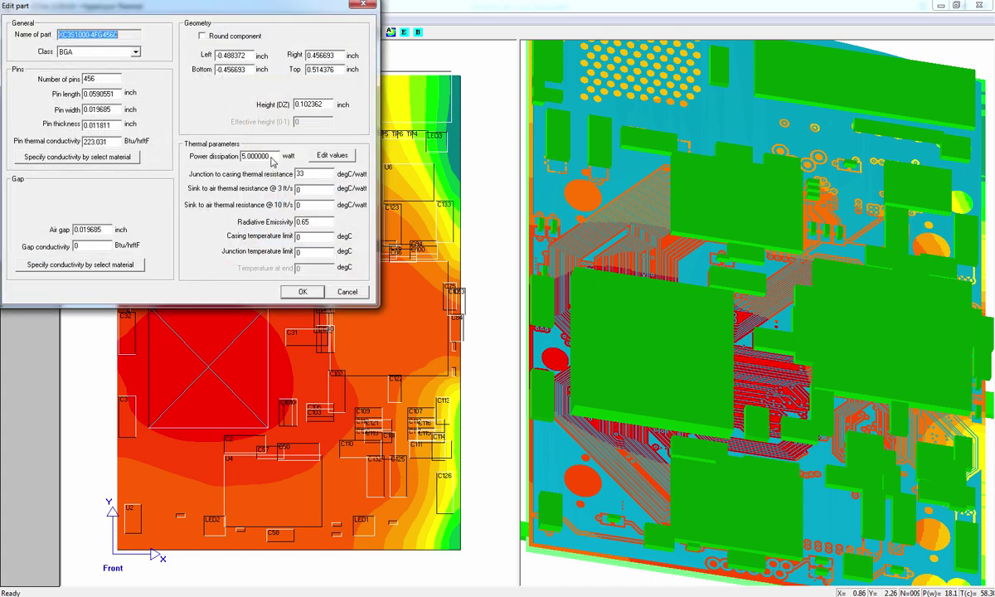
pyautogui.moveTo(265, 156); pyautogui.dragTo(244, 156)
pyautogui.moveTo(185, 169); pyautogui.dragTo(159, 152)
pyautogui.write('2.9')
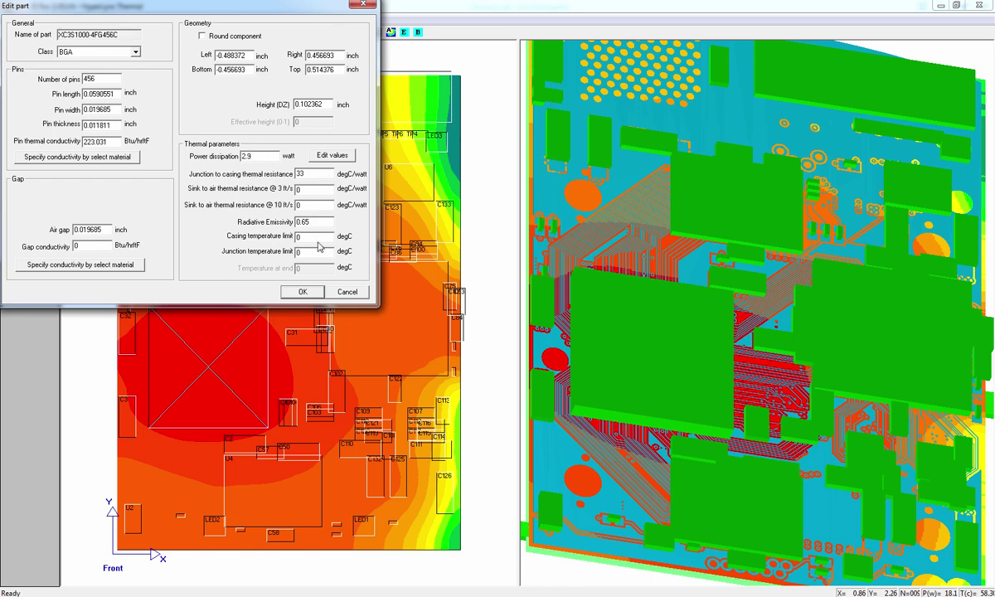
pyautogui.doubleClick(249, 155)
# Set both the casing and junction temperature limits of U1's part to 500 degC and rerun the thermal analysis
pyautogui.doubleClick(300, 238)
pyautogui.doubleClick(297, 252)
pyautogui.doubleClick(300, 237)
pyautogui.click(304, 292)
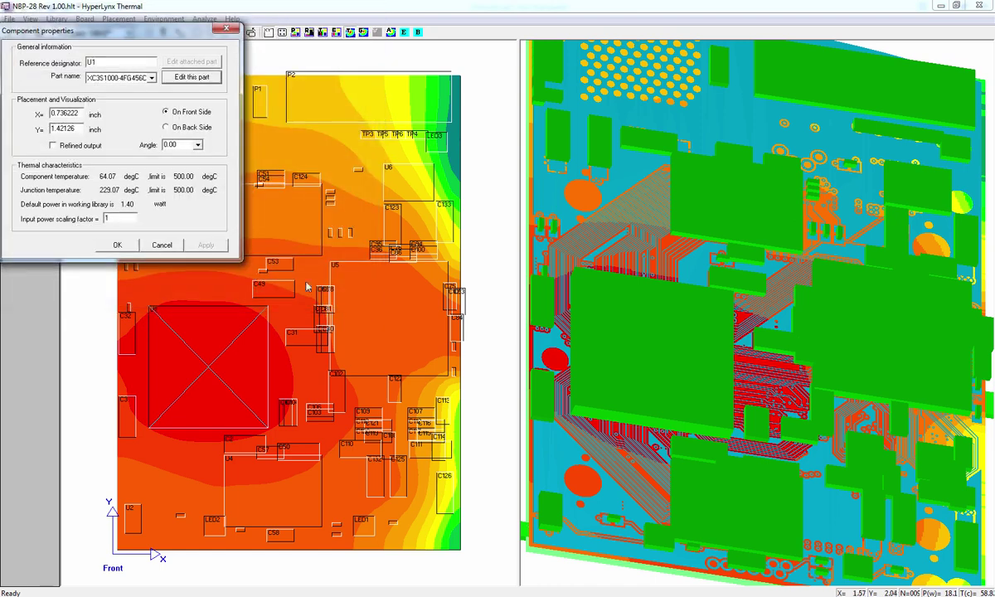
pyautogui.press('Return')
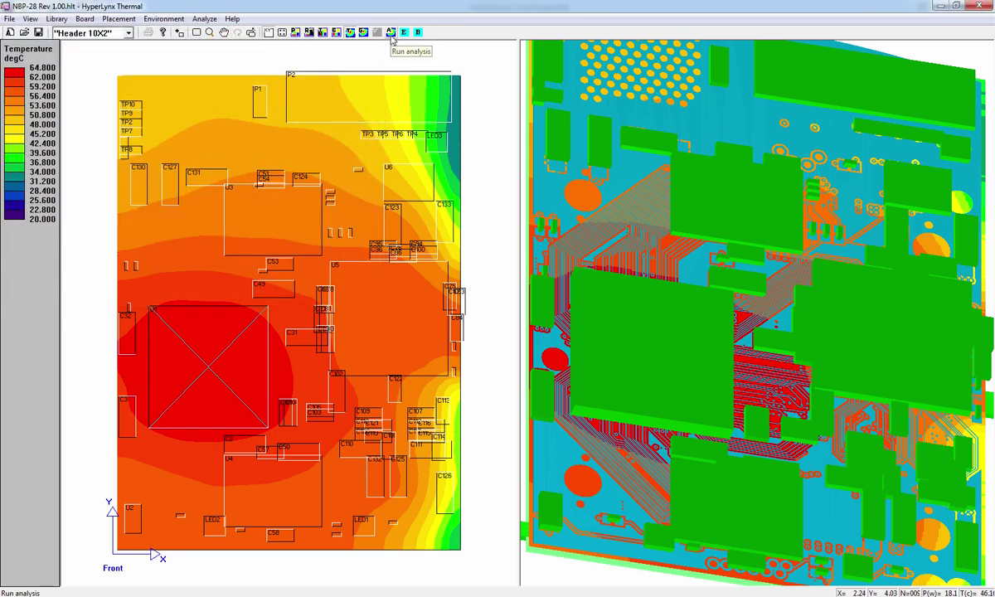
pyautogui.click(390, 32)
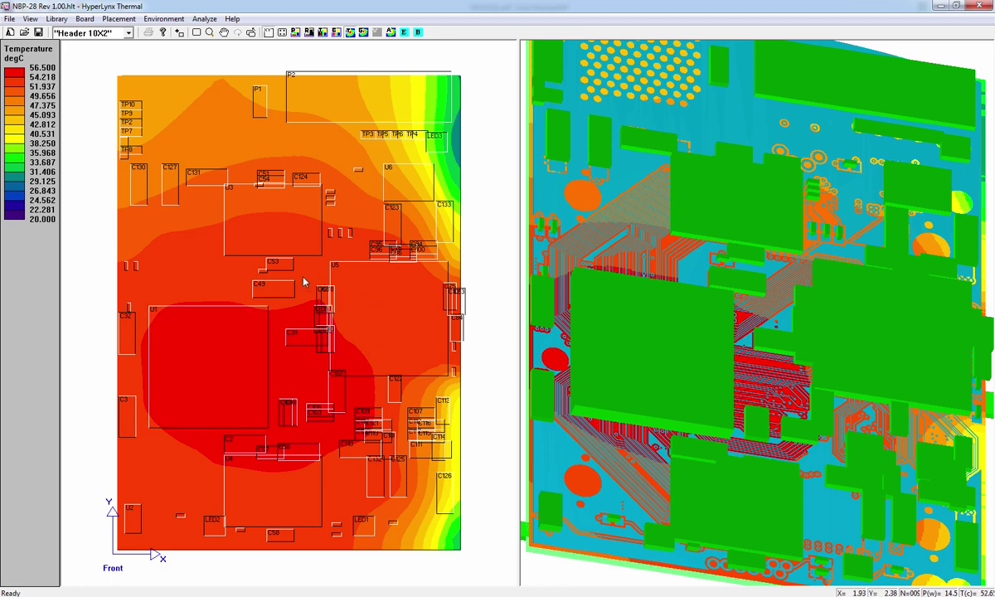
# Review U1's component and junction temperatures and its part's power dissipation, and close the properties without changes
pyautogui.doubleClick(208, 362)
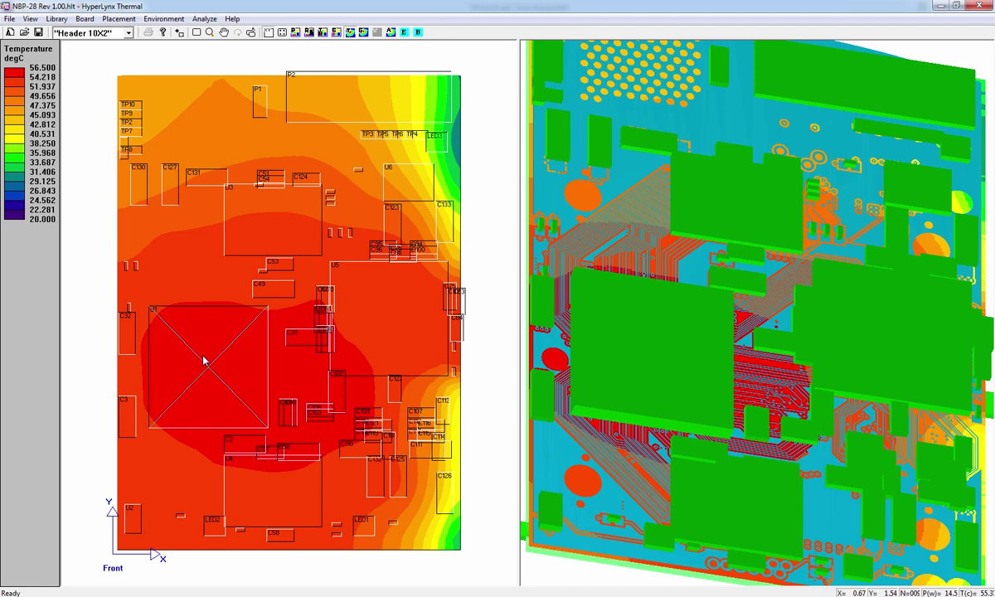
pyautogui.click(187, 77)
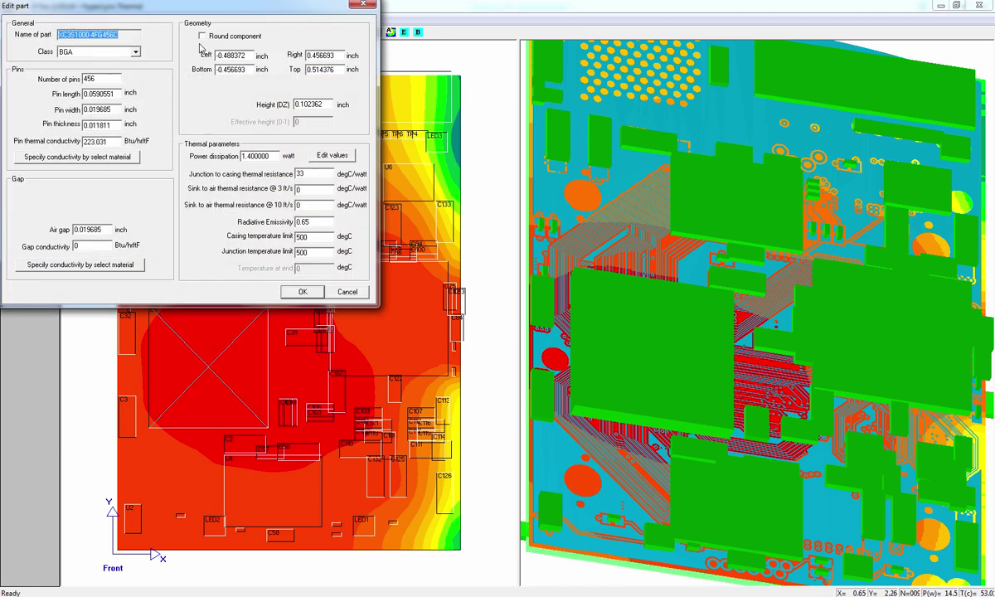
pyautogui.moveTo(190, 13); pyautogui.dragTo(309, 114)
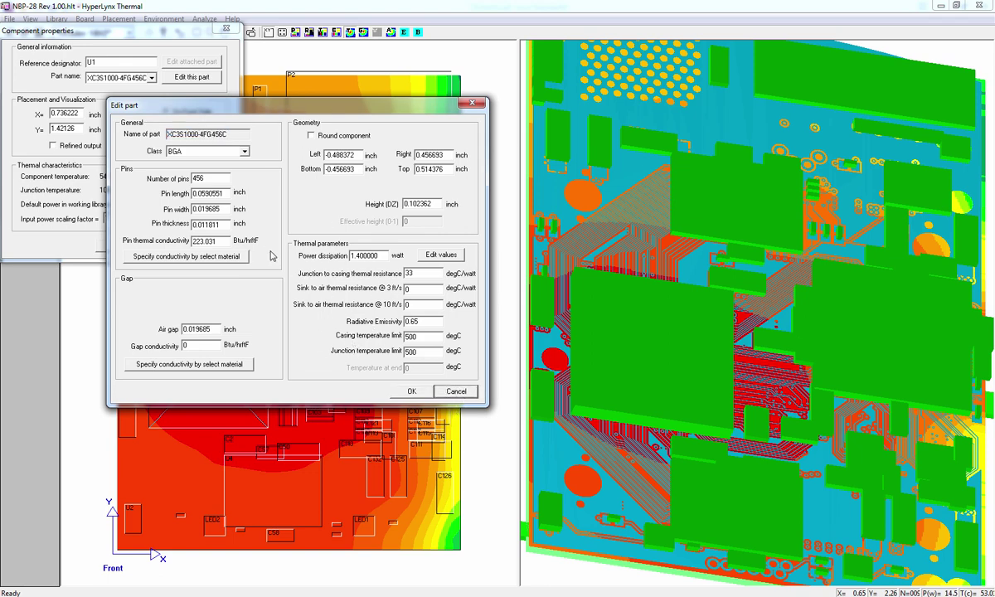
pyautogui.doubleClick(363, 254)
pyautogui.click(456, 395)
pyautogui.click(411, 391)
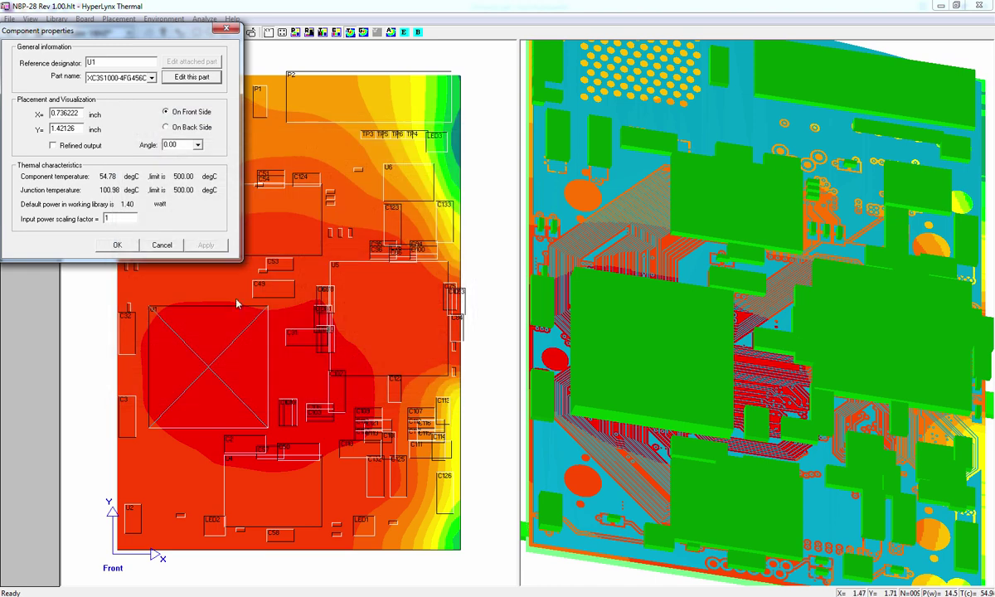
pyautogui.click(162, 250)
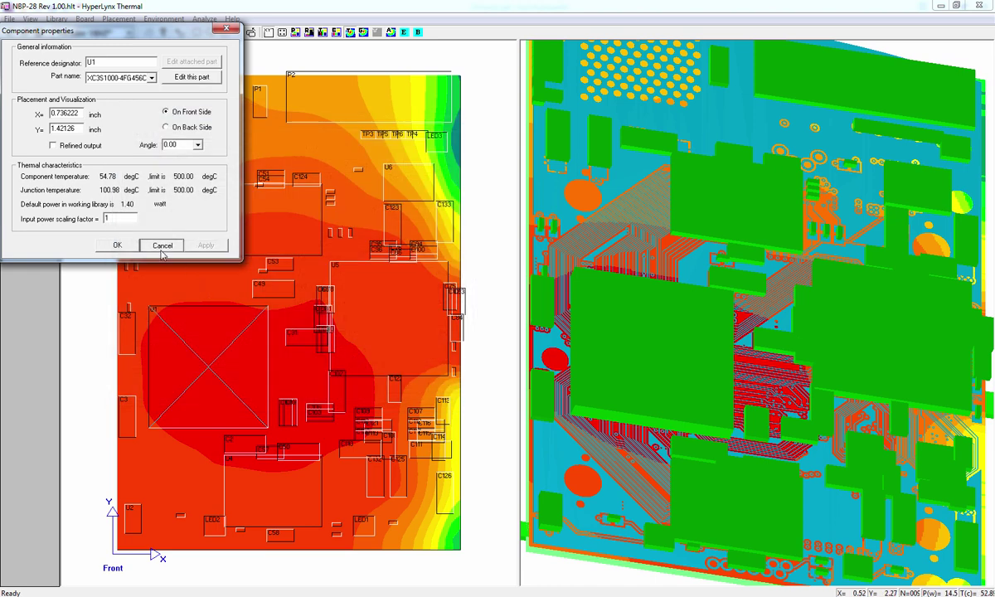
pyautogui.click(163, 247)
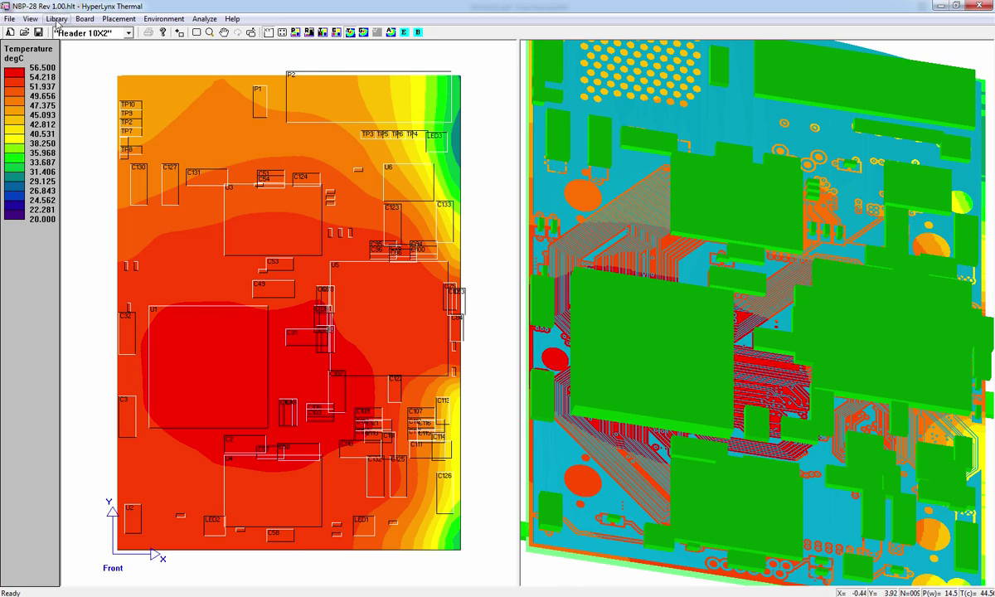
# Open the master library, look through its part list from beginning to end, and close it
pyautogui.click(56, 20)
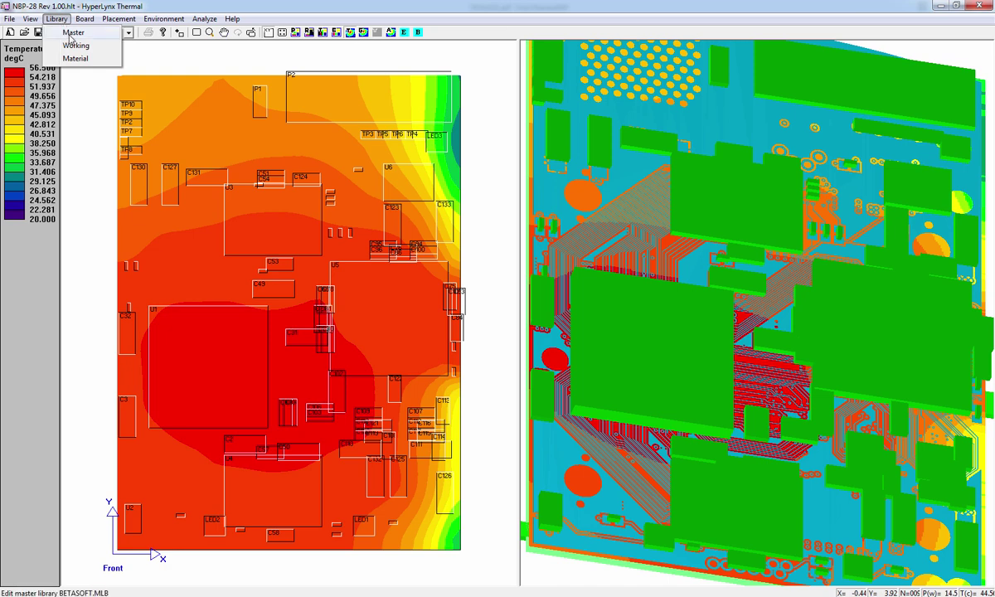
pyautogui.click(71, 33)
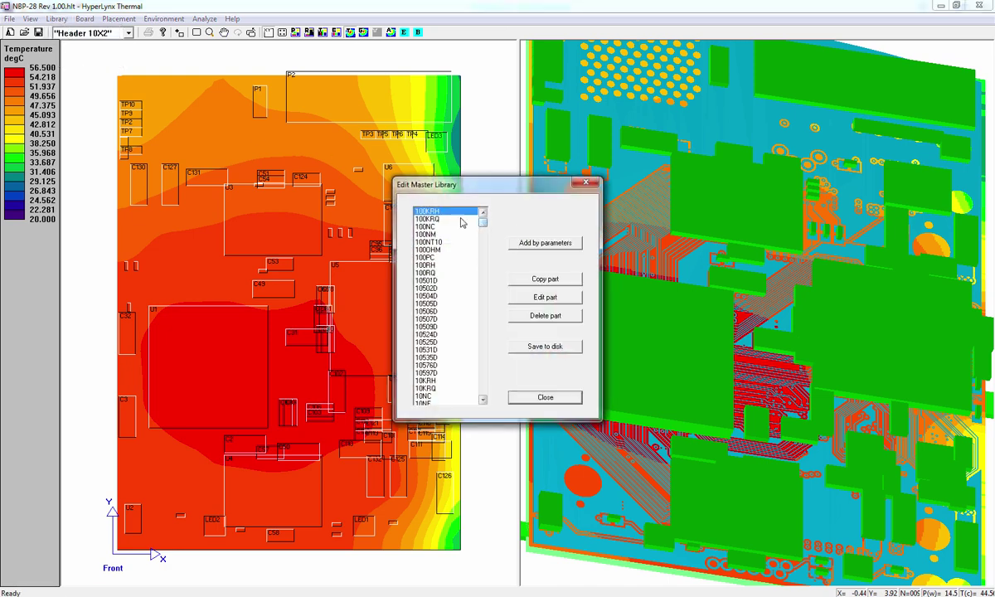
pyautogui.moveTo(483, 222); pyautogui.dragTo(485, 398)
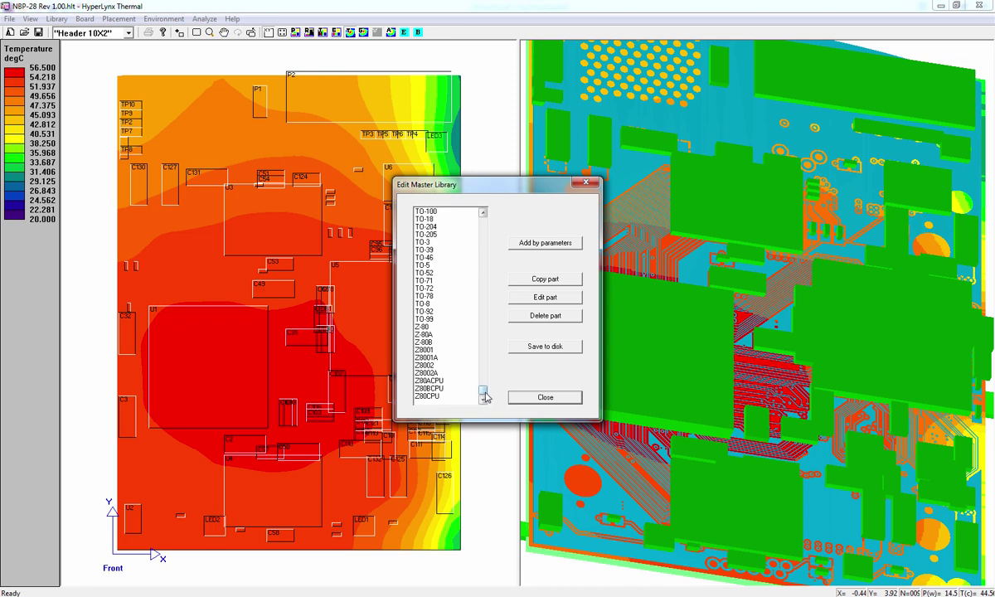
pyautogui.moveTo(485, 398)
pyautogui.mouseDown()
pyautogui.moveTo(486, 236)
pyautogui.moveTo(482, 395)
pyautogui.mouseUp()
pyautogui.moveTo(483, 397); pyautogui.dragTo(483, 218)
pyautogui.click(448, 211)
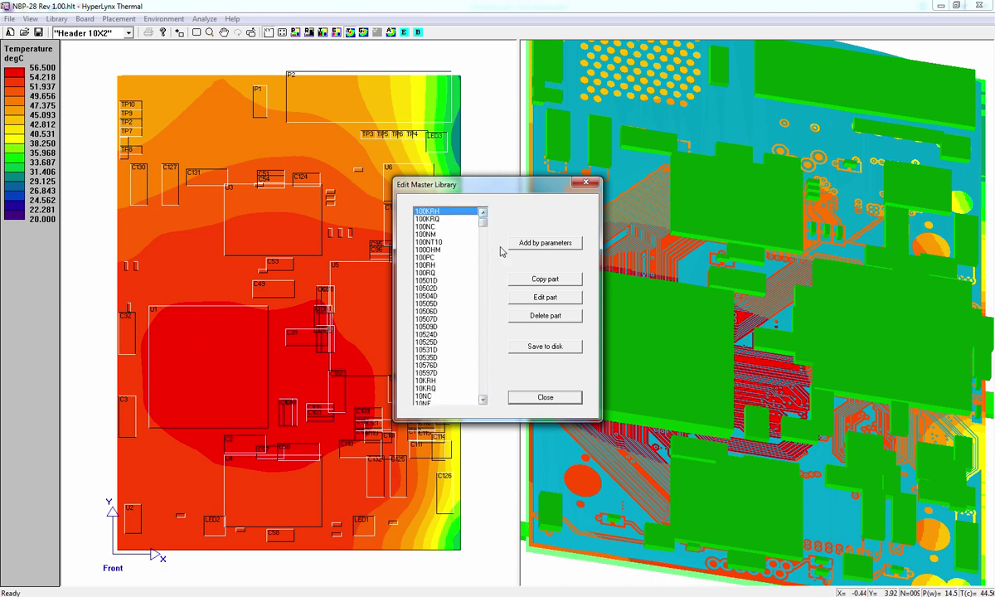
pyautogui.click(541, 402)
pyautogui.click(543, 400)
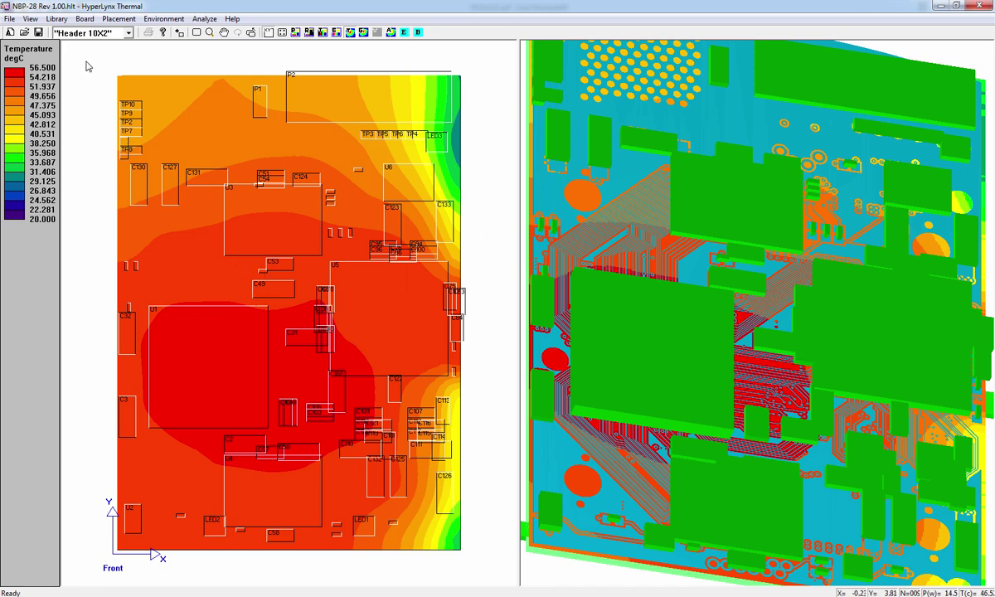
# Open the working library and examine the class, geometry and thermal parameters of part 74AC157SJ without changing them
pyautogui.click(56, 19)
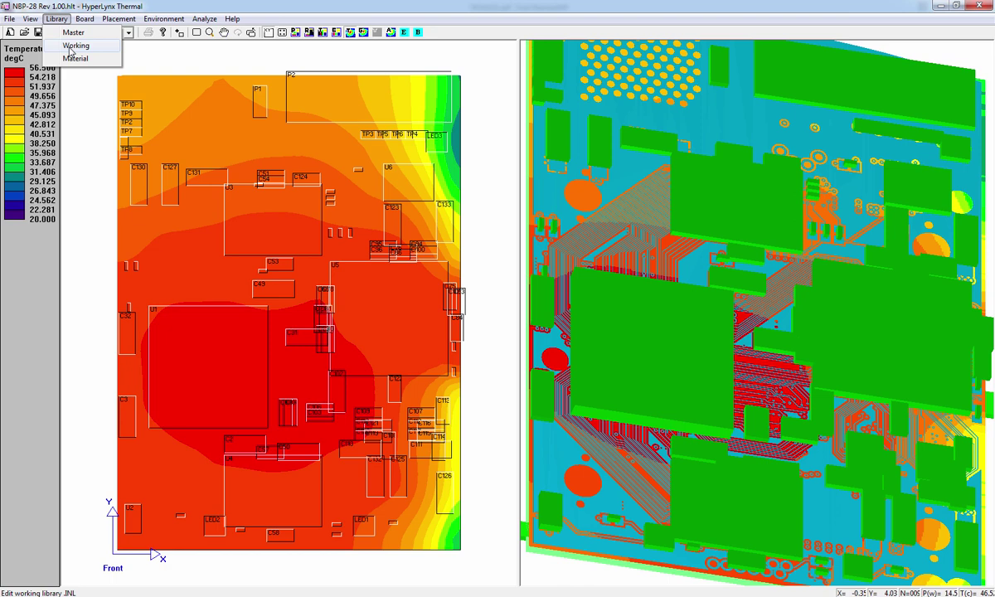
pyautogui.click(73, 47)
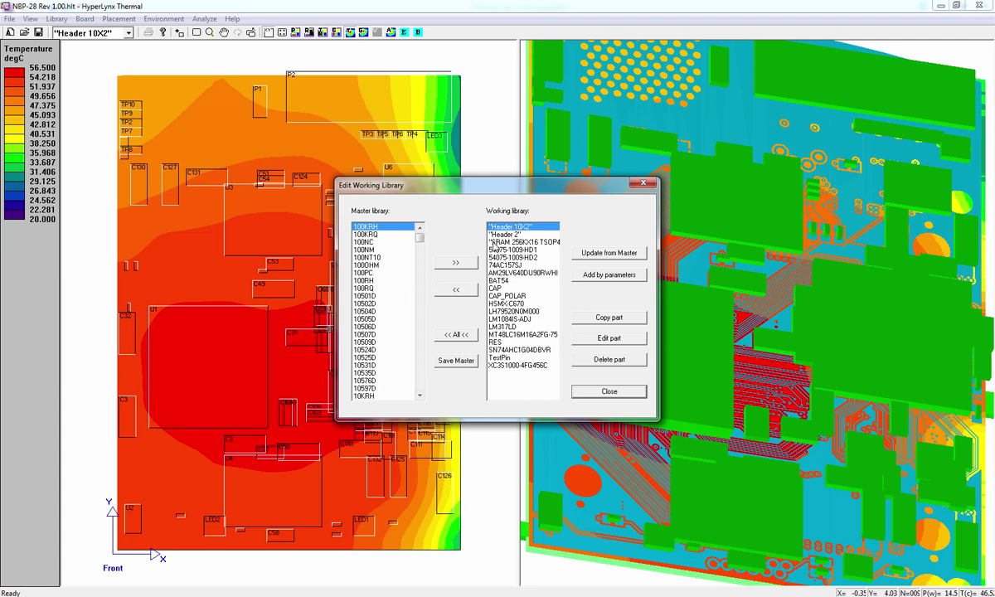
pyautogui.moveTo(493, 247); pyautogui.dragTo(508, 272)
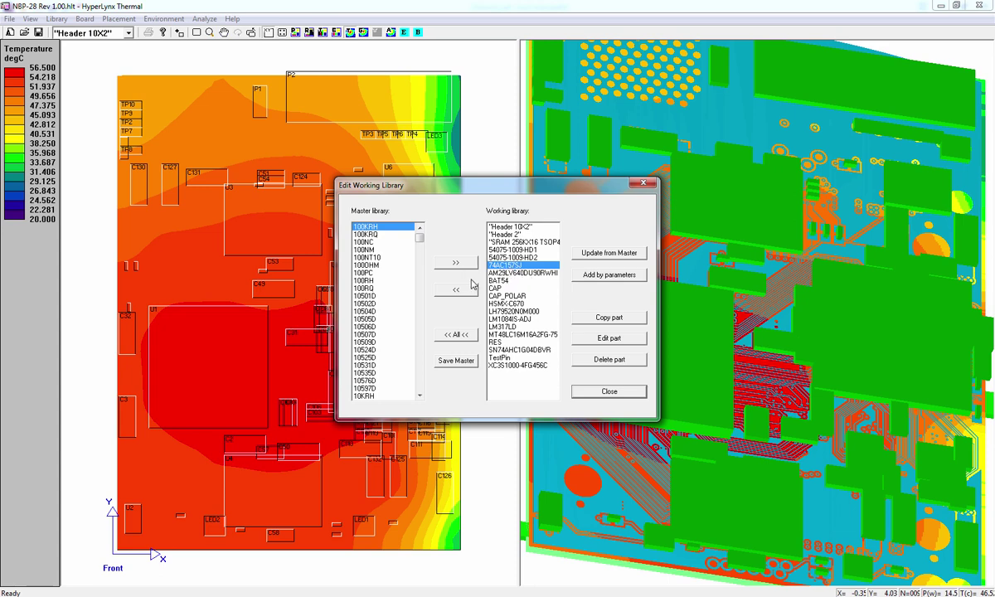
pyautogui.click(609, 338)
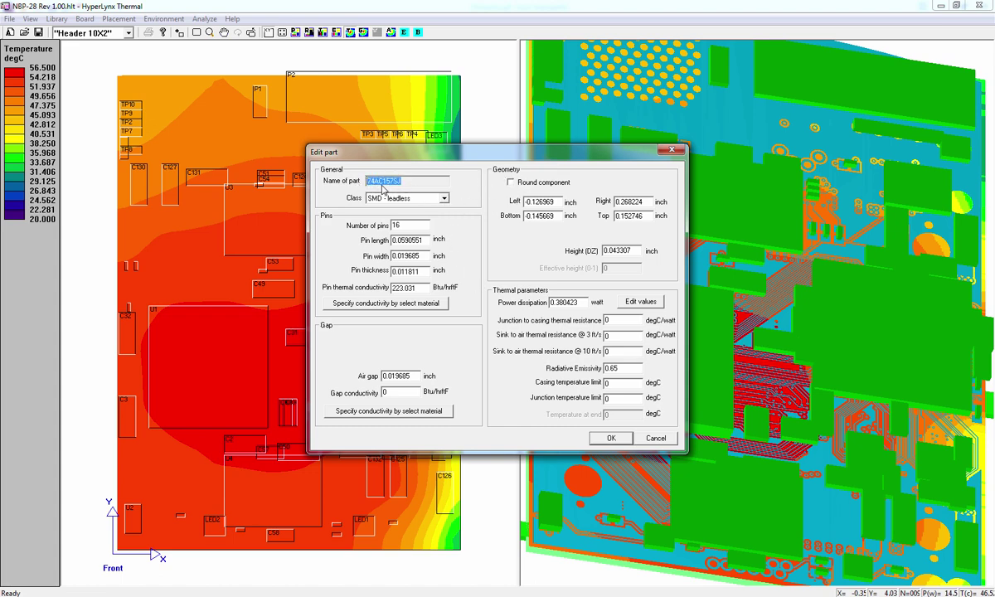
pyautogui.moveTo(384, 181); pyautogui.dragTo(396, 182)
pyautogui.click(652, 440)
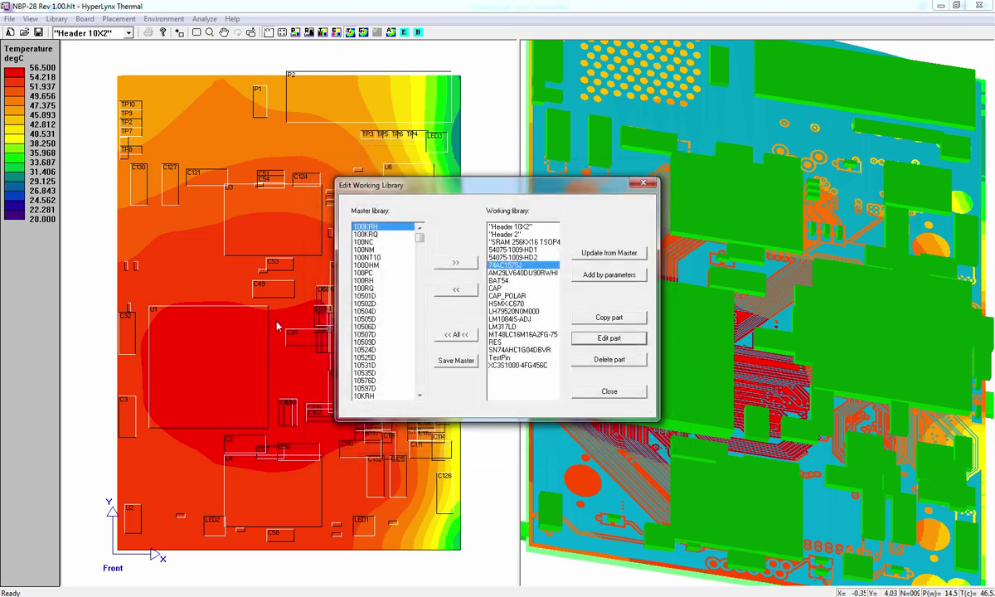
# Find part 74157 in the master library list and copy it into the working library
pyautogui.click(423, 249)
pyautogui.scroll(-15, 423, 253)
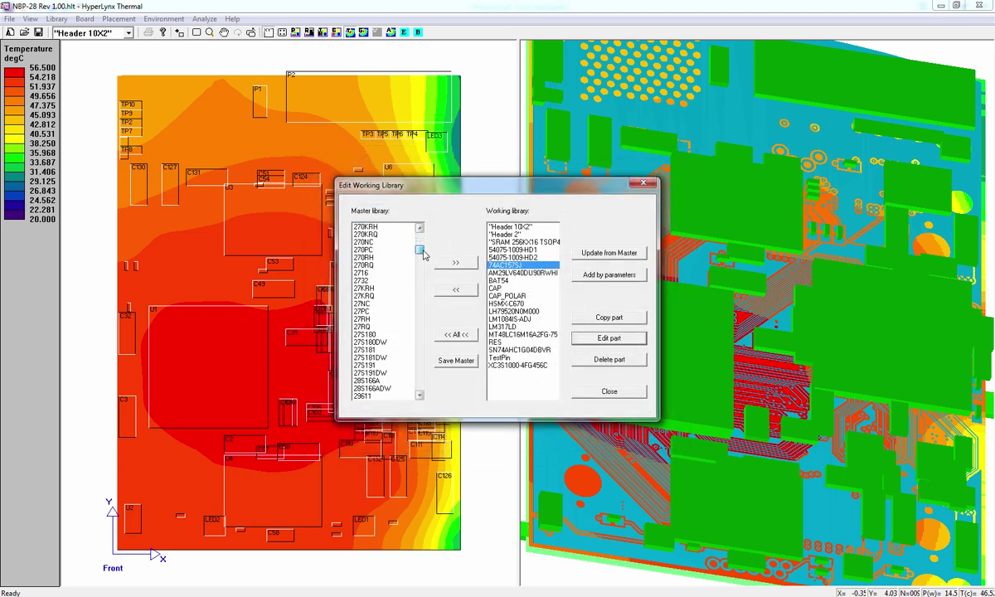
pyautogui.scroll(-15, 421, 325)
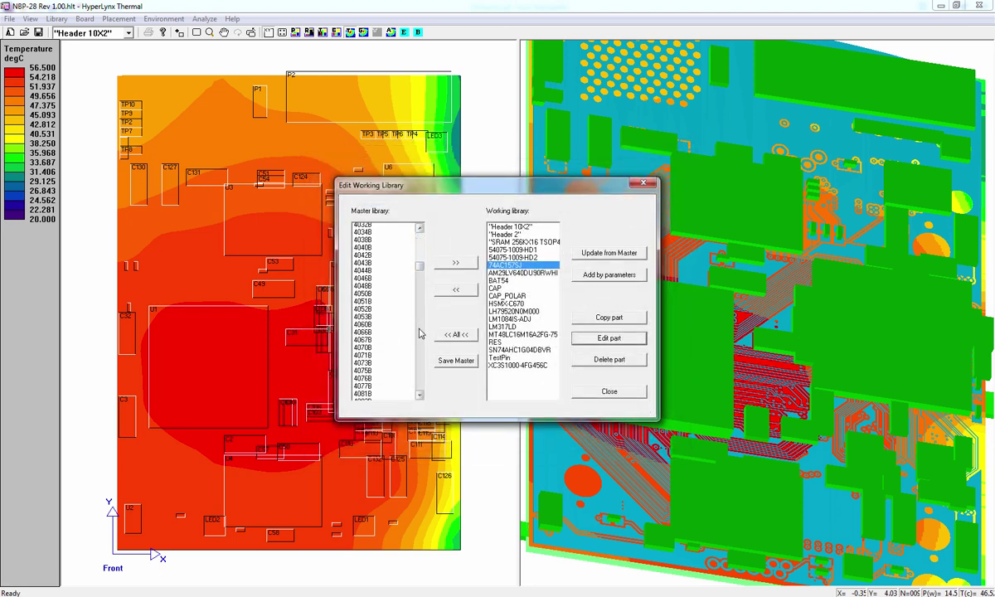
pyautogui.scroll(-15, 421, 348)
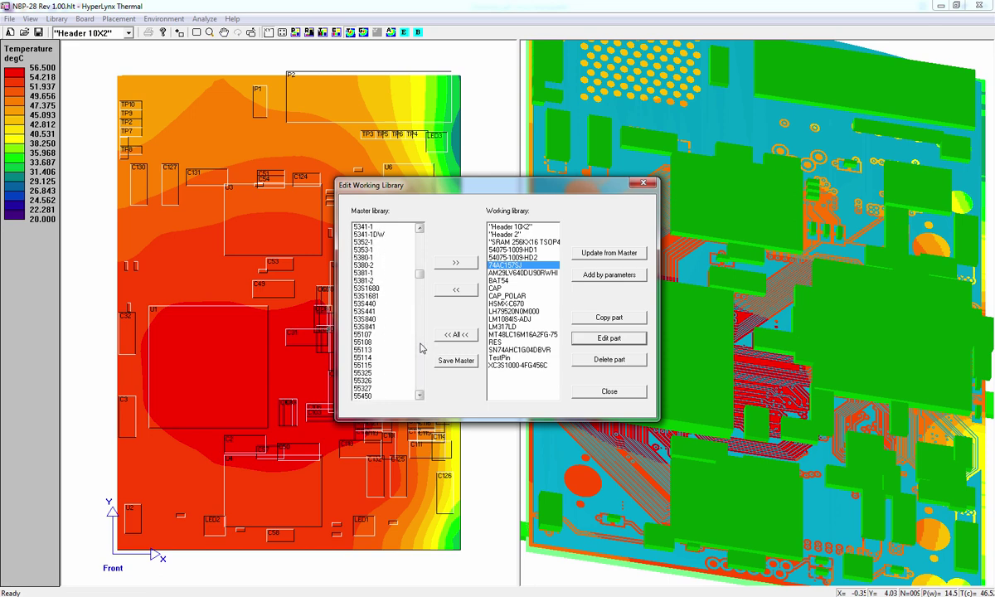
pyautogui.scroll(-15, 420, 360)
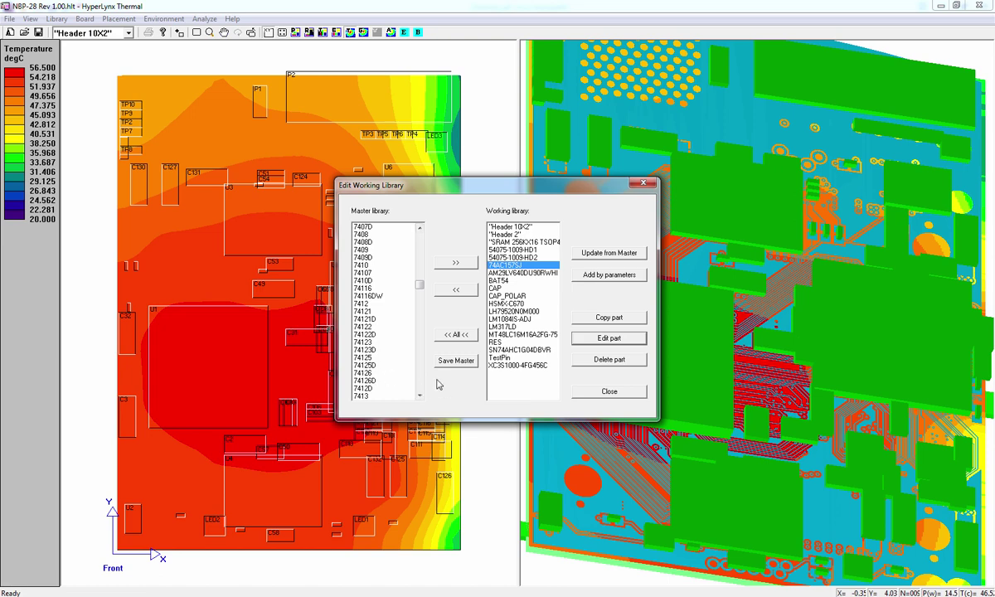
pyautogui.scroll(-8, 418, 376)
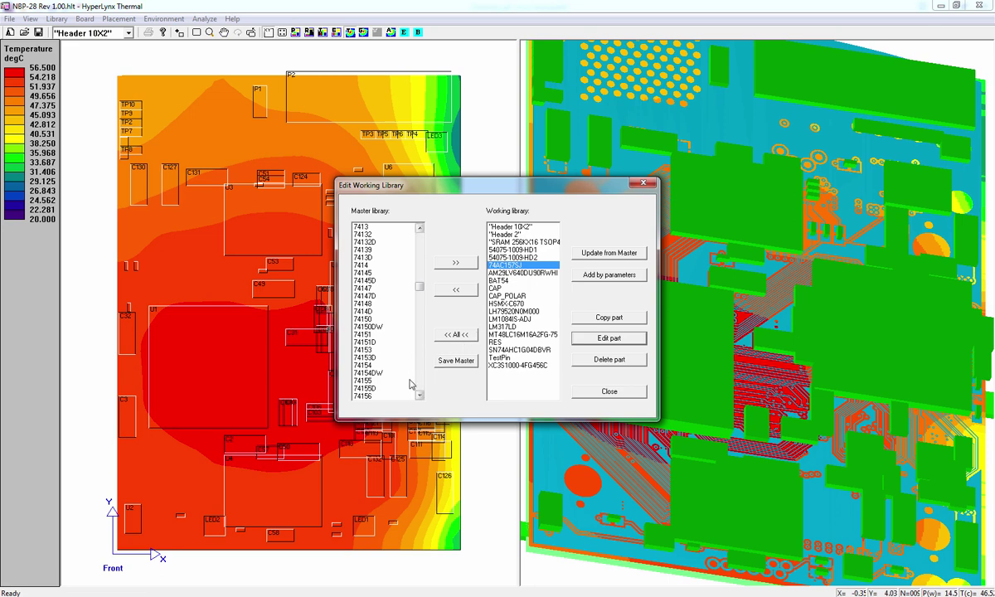
pyautogui.click(362, 396)
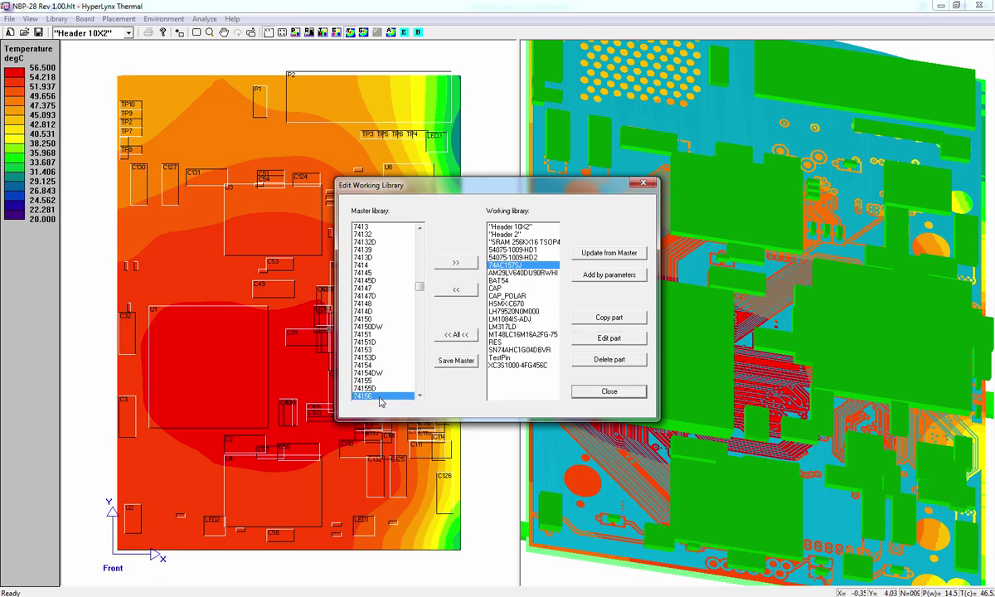
pyautogui.click(420, 396)
pyautogui.click(419, 395)
pyautogui.click(419, 396)
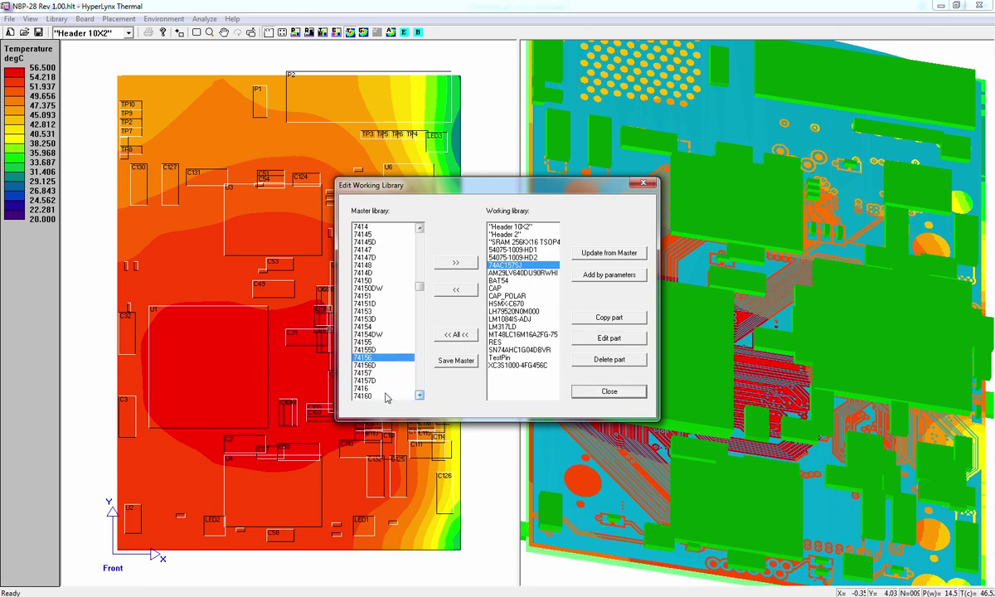
pyautogui.press('Down')
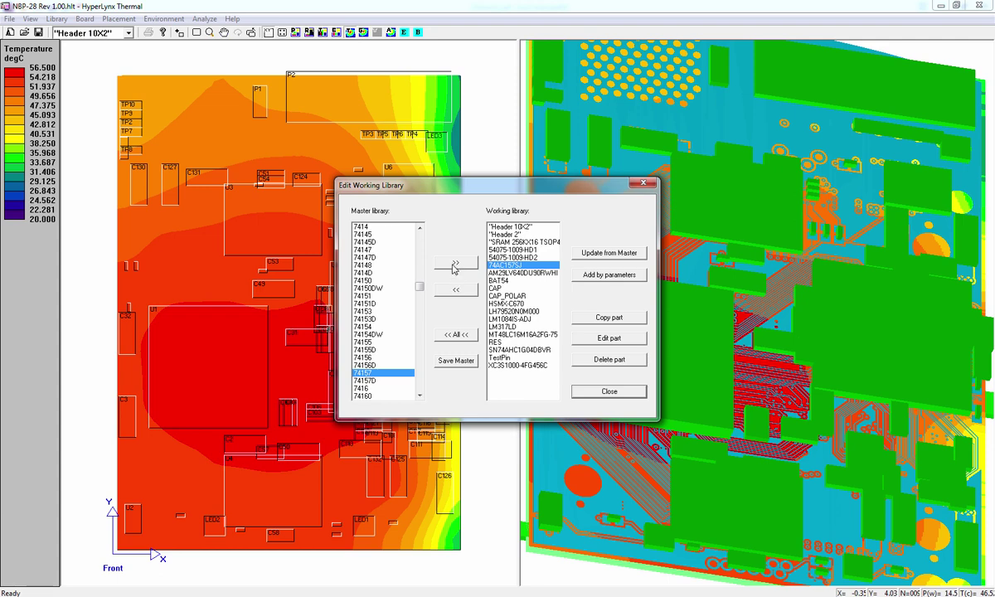
pyautogui.click(454, 264)
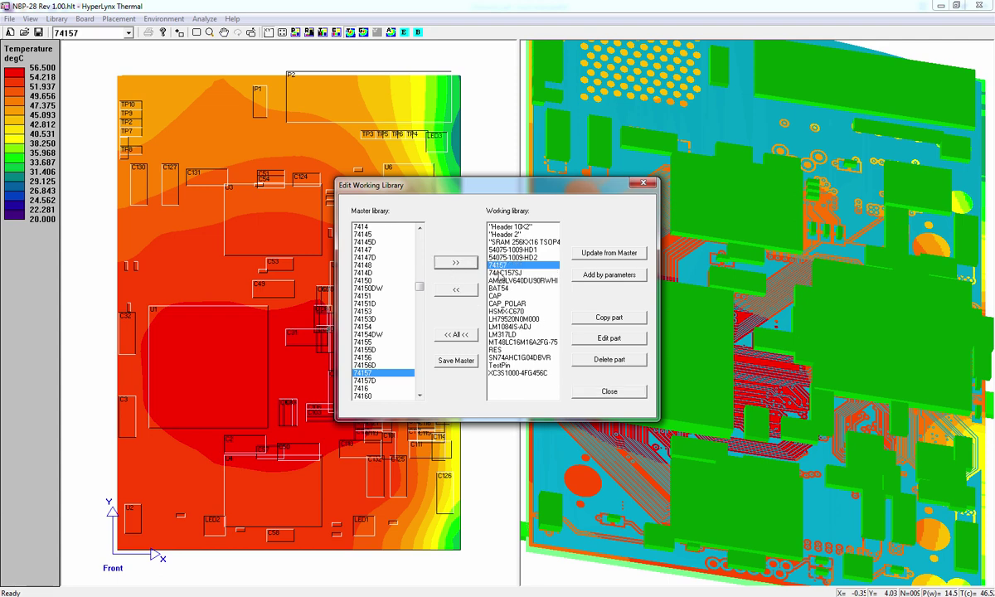
# Examine the class, pin, geometry and thermal parameters of part 74157 in the working library, leaving them unchanged
pyautogui.click(501, 266)
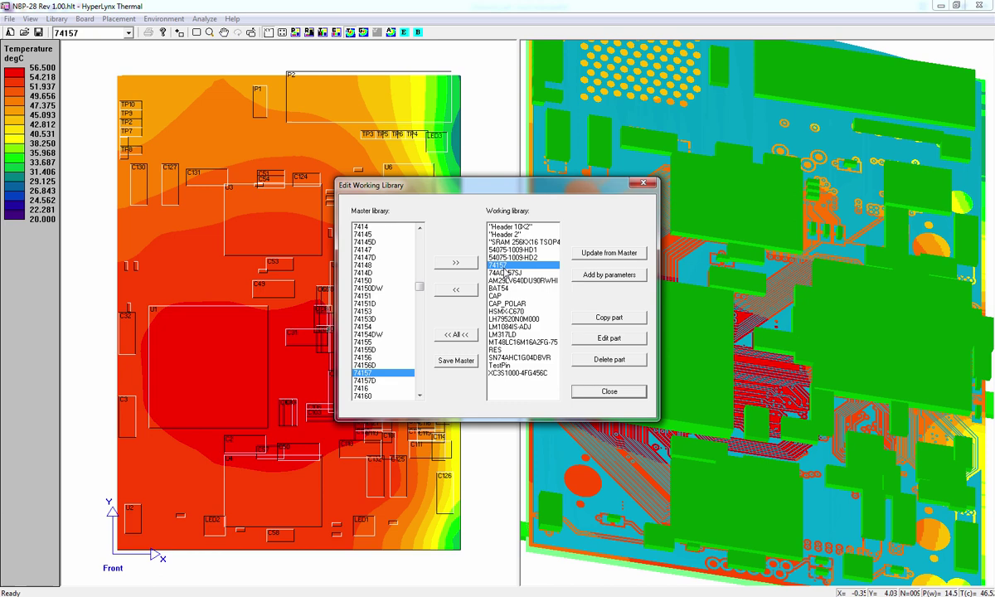
pyautogui.click(613, 340)
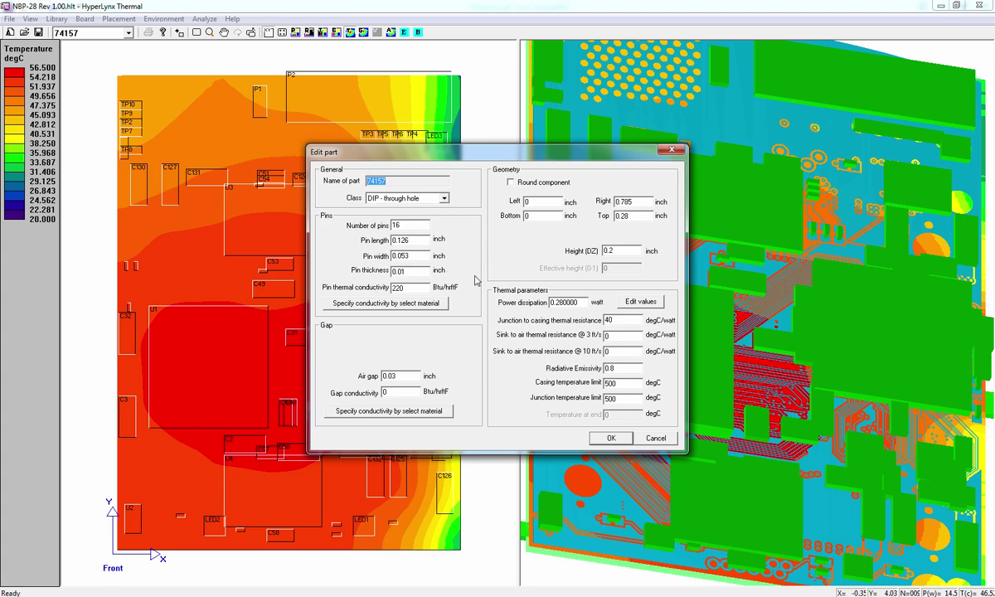
pyautogui.click(655, 438)
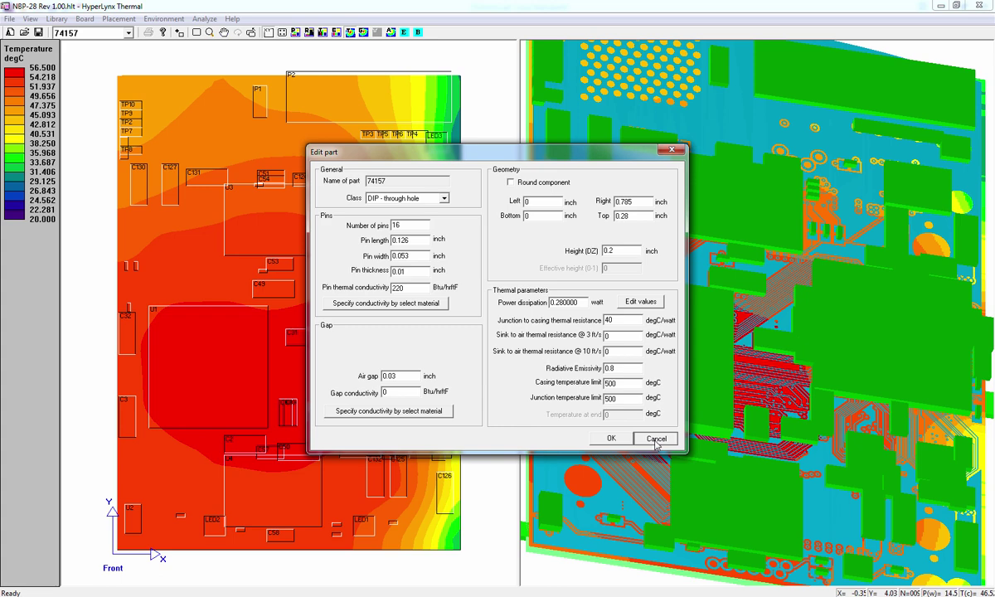
pyautogui.click(655, 439)
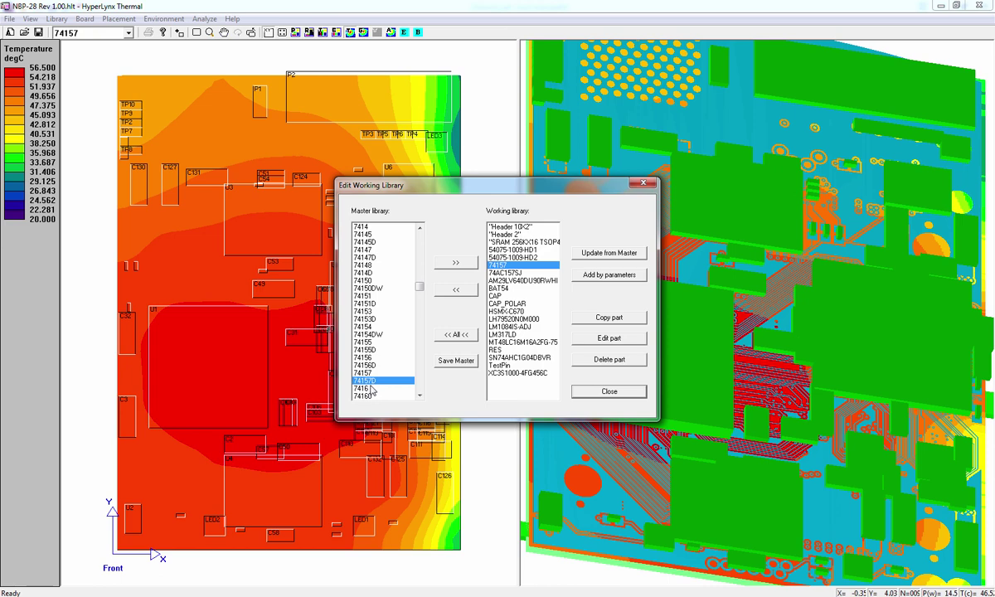
# Copy part 74157D from the master library into the working library and review its parameters without changing them
pyautogui.click(461, 265)
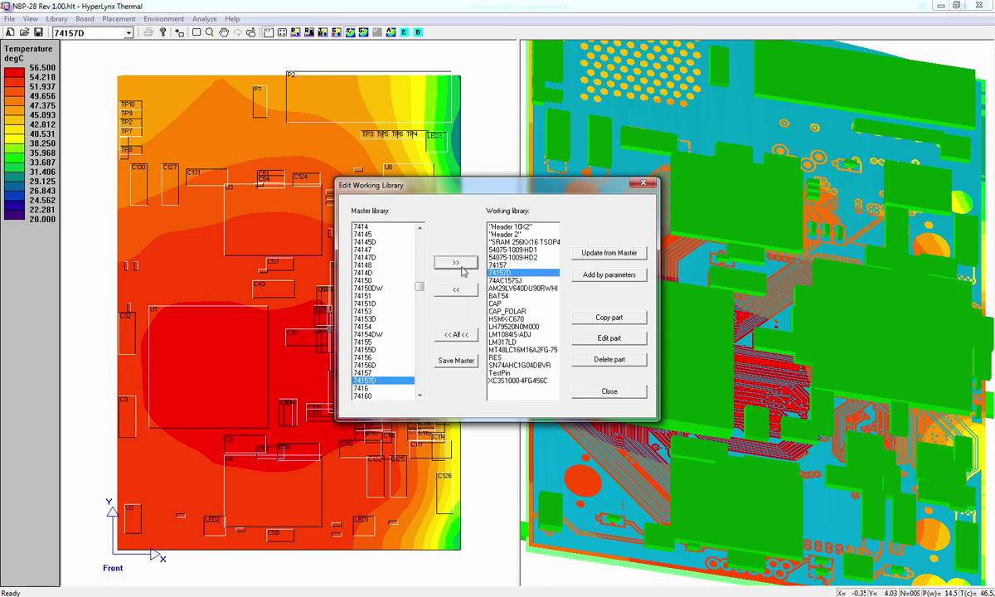
pyautogui.click(606, 340)
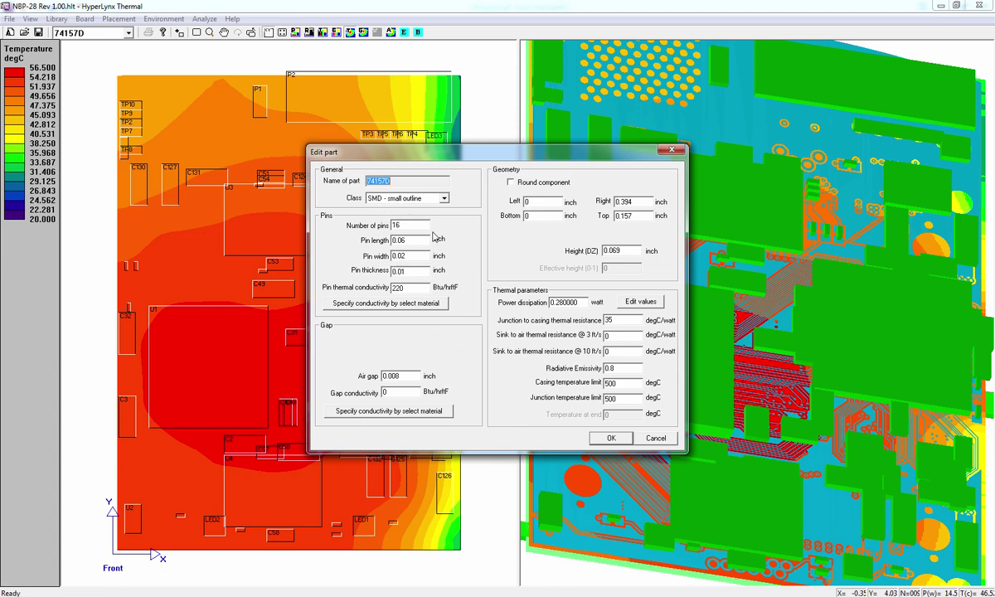
pyautogui.click(657, 442)
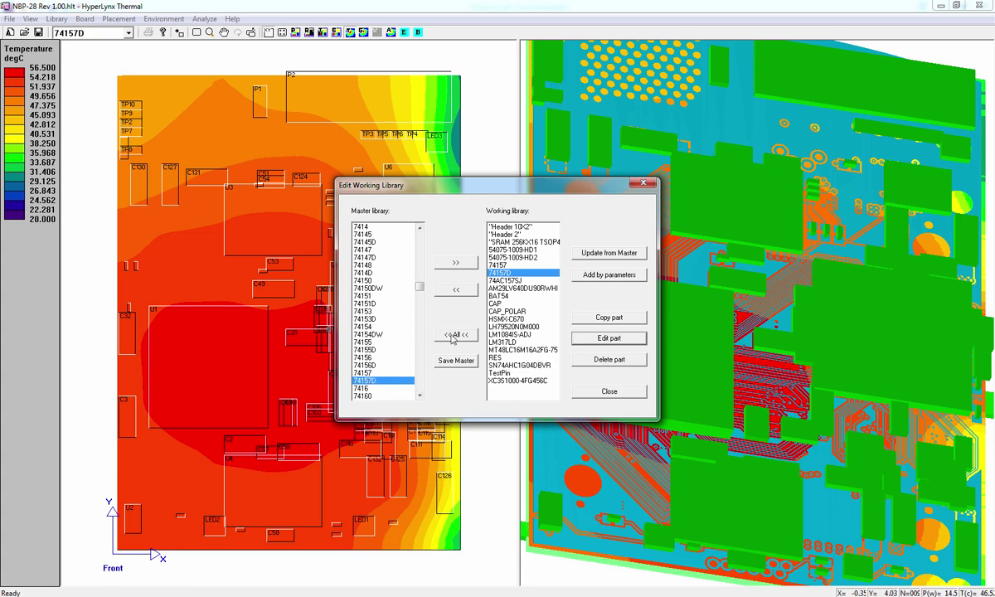
# Delete part 74157 from the working library and confirm the deletion
pyautogui.click(503, 283)
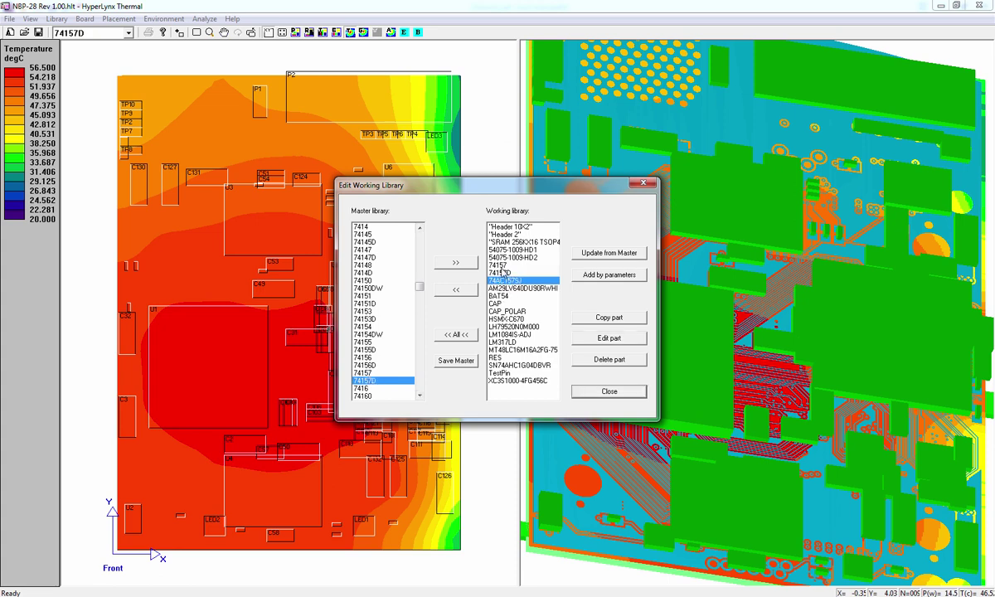
pyautogui.click(499, 265)
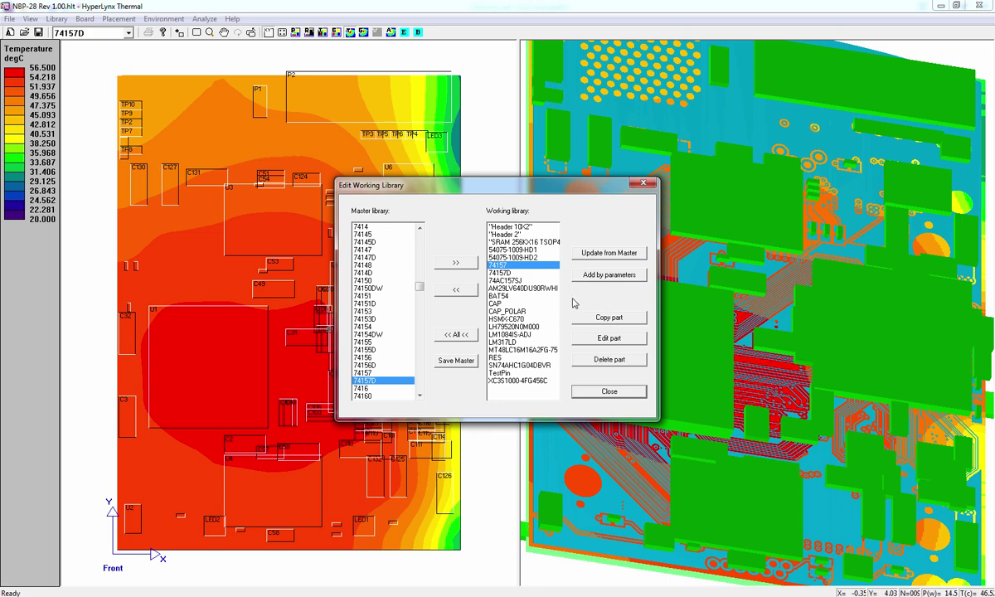
pyautogui.click(608, 359)
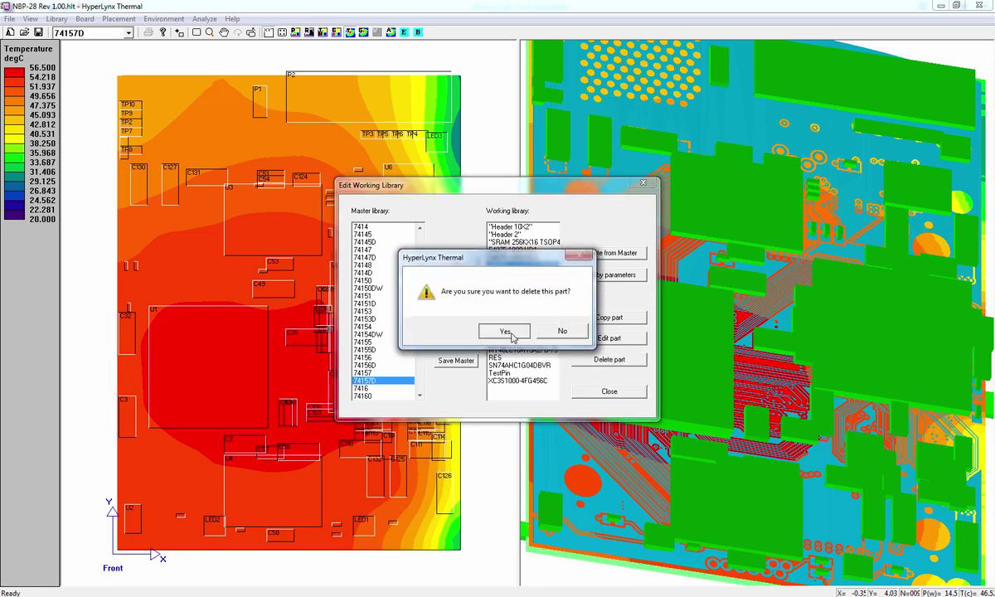
pyautogui.click(452, 326)
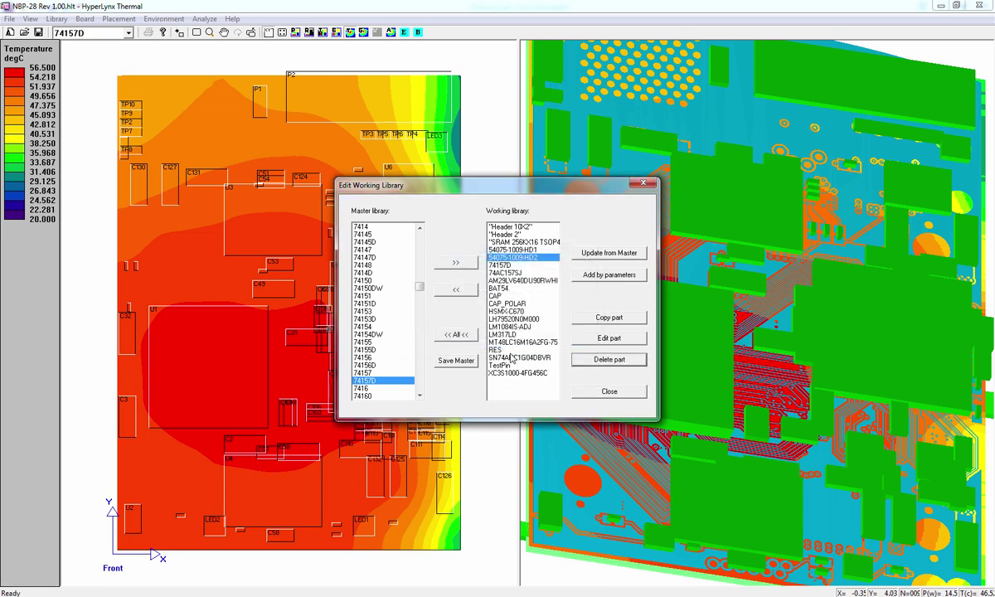
# Compare the 74157D and 74AC157SJ entries in the working library, then close the library editor
pyautogui.click(500, 266)
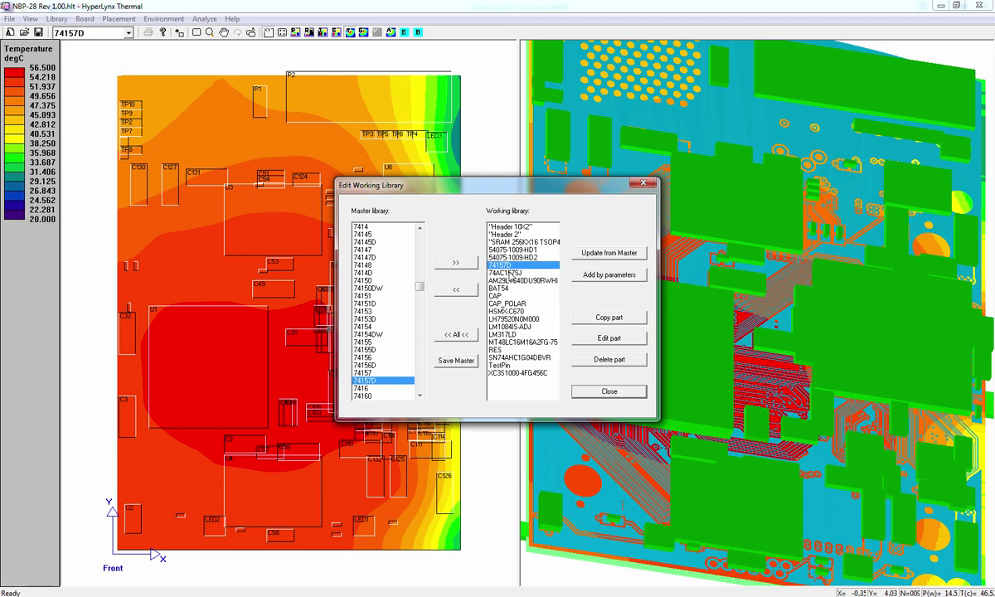
pyautogui.click(507, 274)
pyautogui.press('Up')
pyautogui.click(508, 274)
pyautogui.press('Up')
pyautogui.click(609, 392)
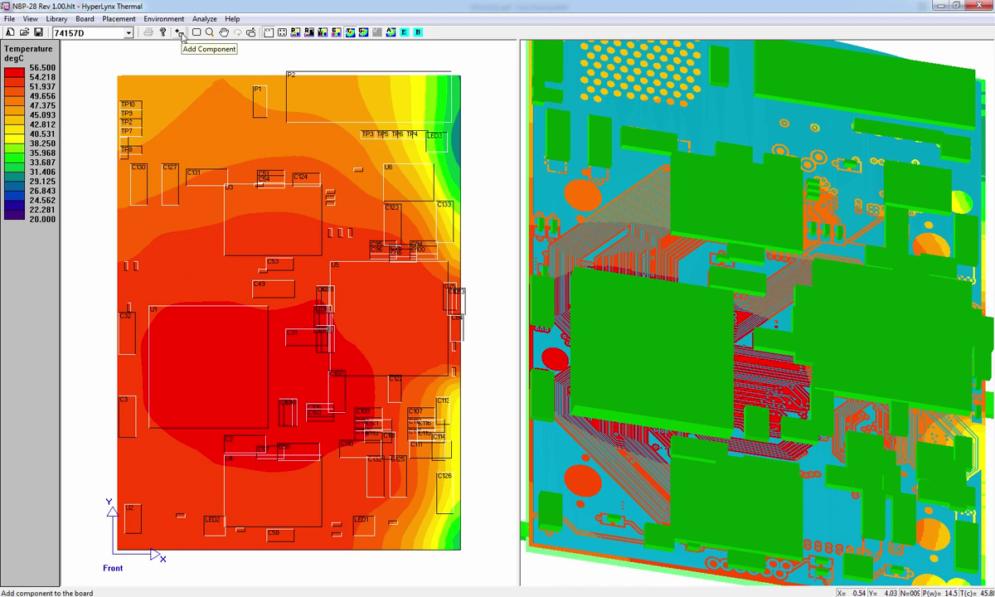
# Place a 74157D component on the board's front side just above U1, at about X 0.35, Y 2.11 inch
pyautogui.click(112, 35)
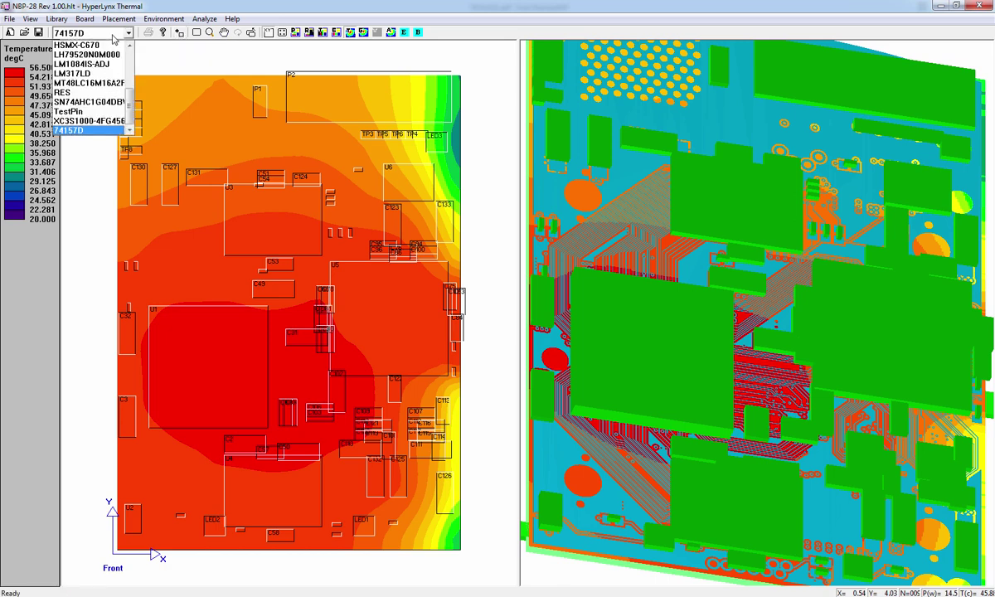
pyautogui.click(95, 56)
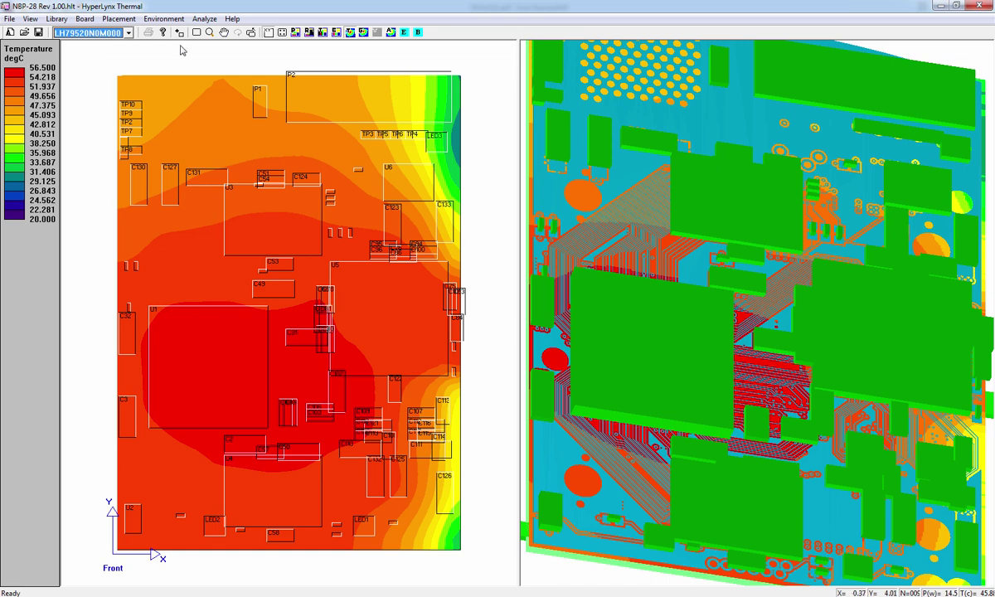
pyautogui.click(128, 33)
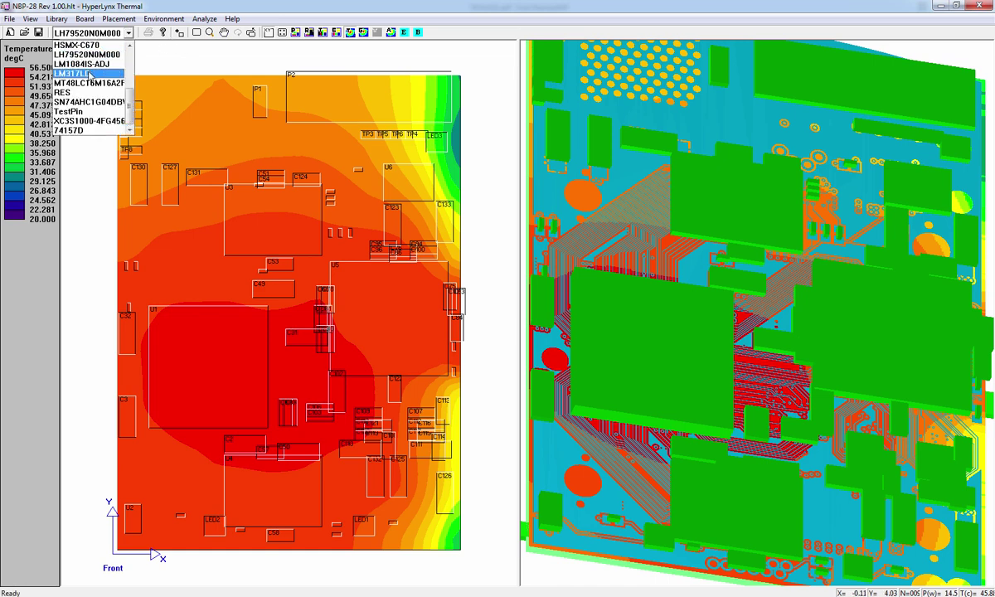
pyautogui.click(81, 129)
pyautogui.click(178, 34)
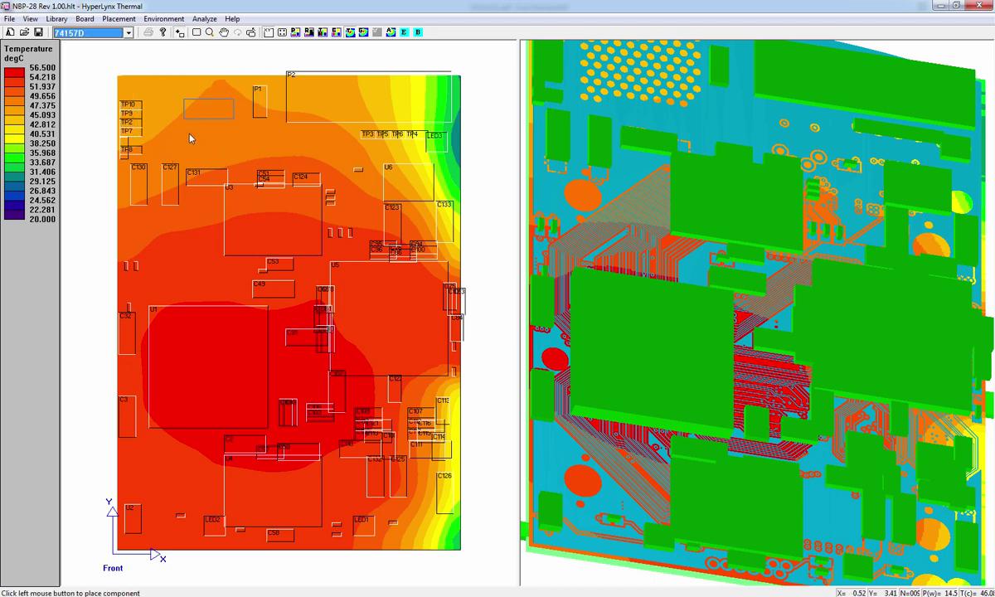
pyautogui.click(163, 288)
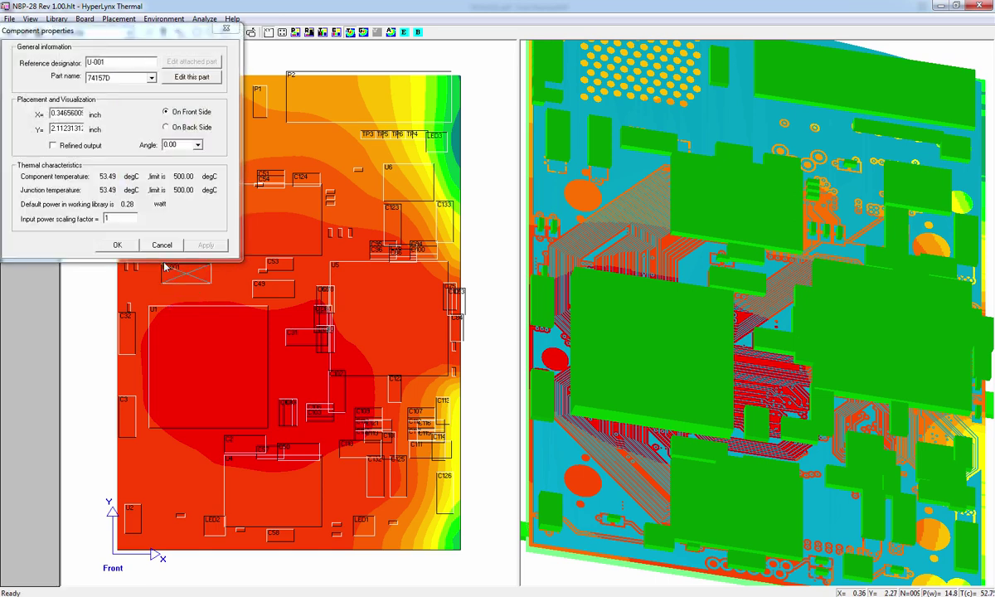
pyautogui.click(117, 244)
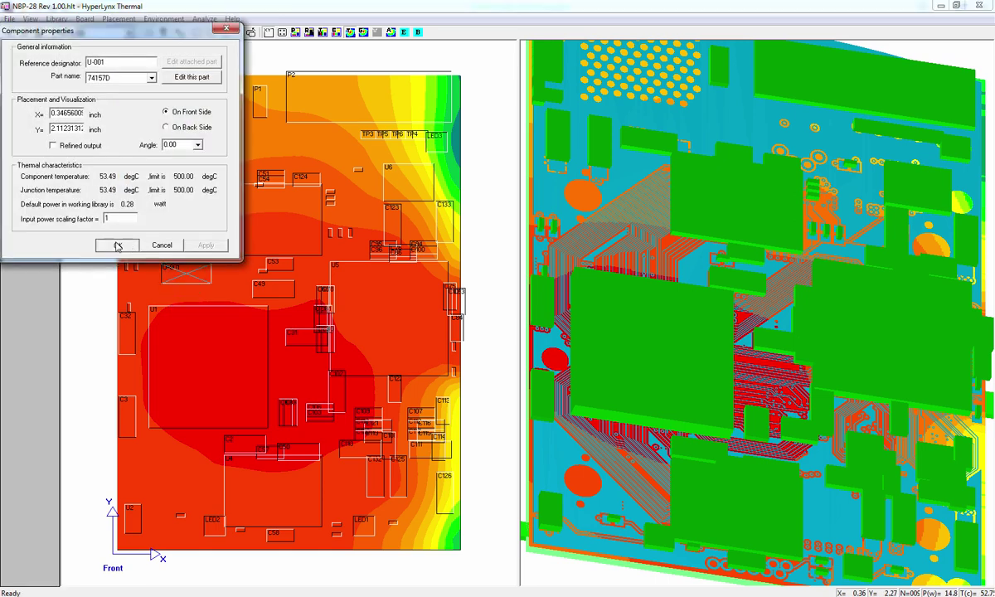
# Place a second 74157D component directly above the first one, at about X 0.35, Y 2.33 inch
pyautogui.click(179, 34)
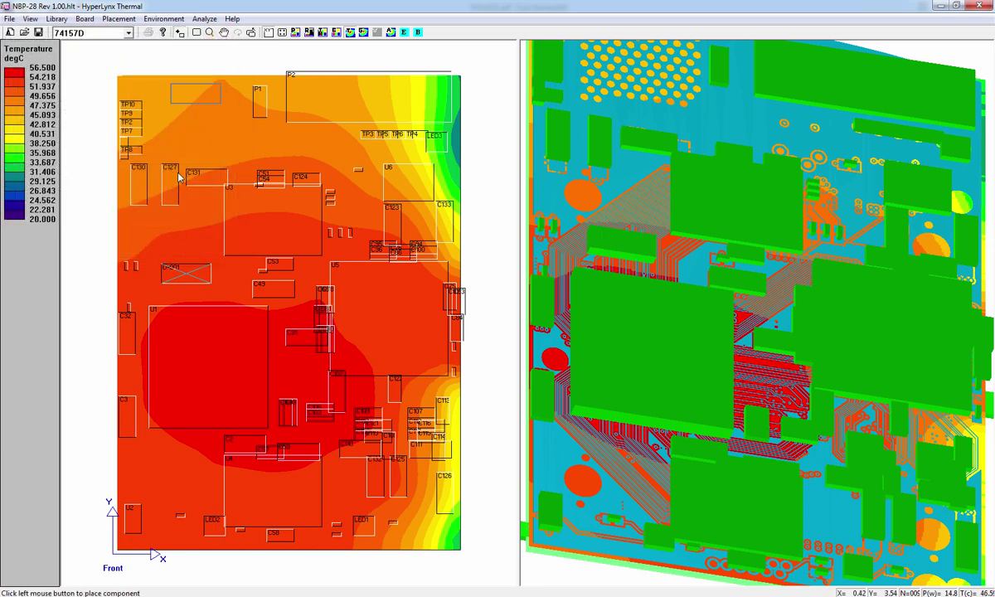
pyautogui.click(162, 262)
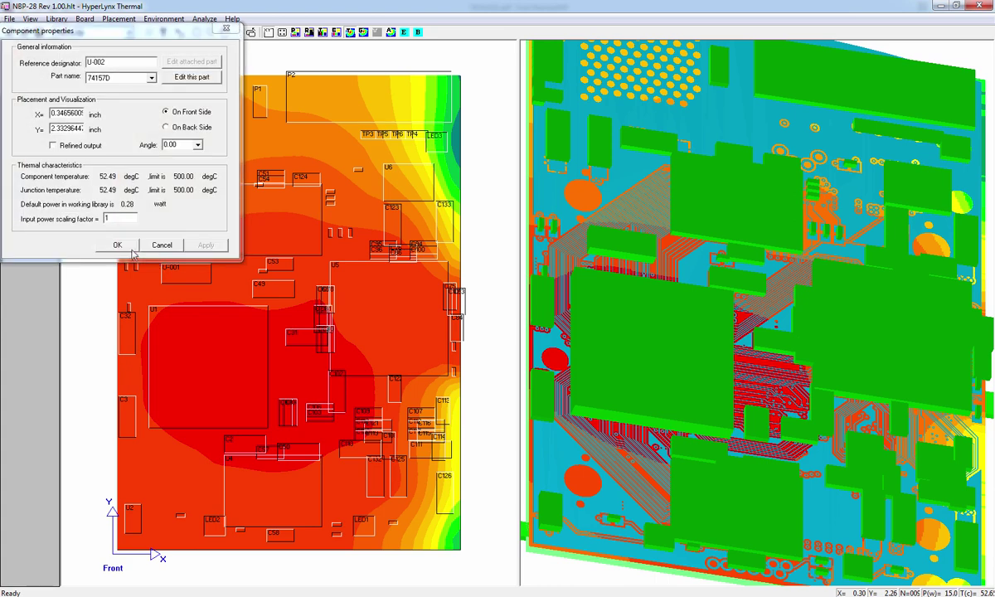
pyautogui.click(125, 249)
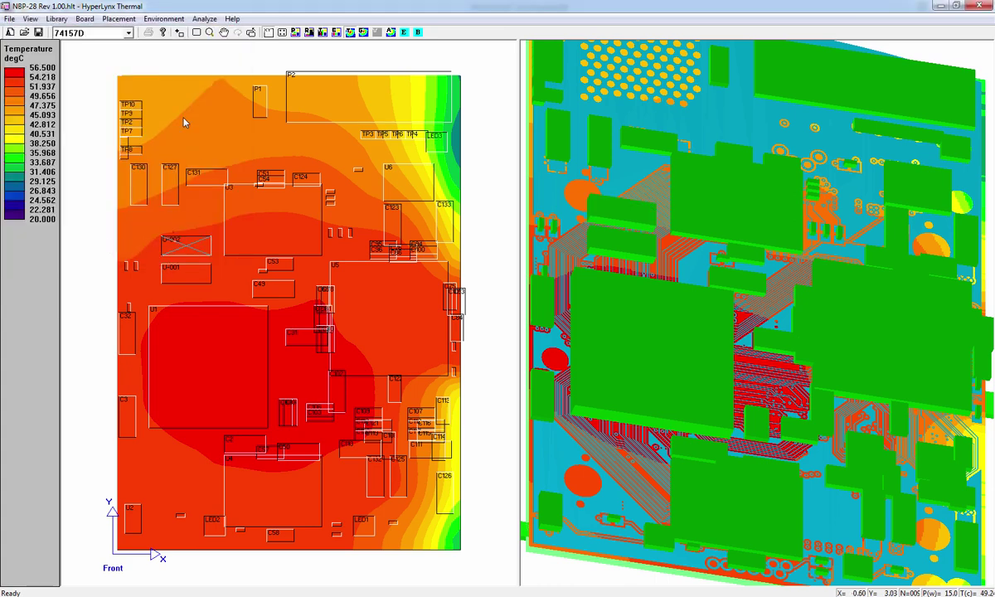
# Place a third 74157D component below U1 at about X 0.28, Y 0.68 inch and start the thermal analysis
pyautogui.click(180, 32)
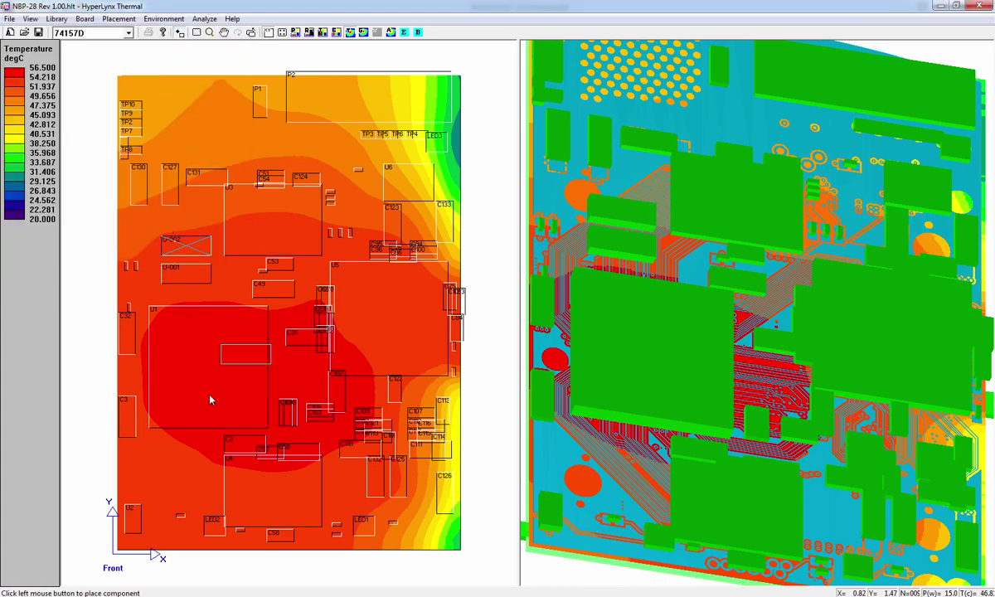
pyautogui.click(153, 466)
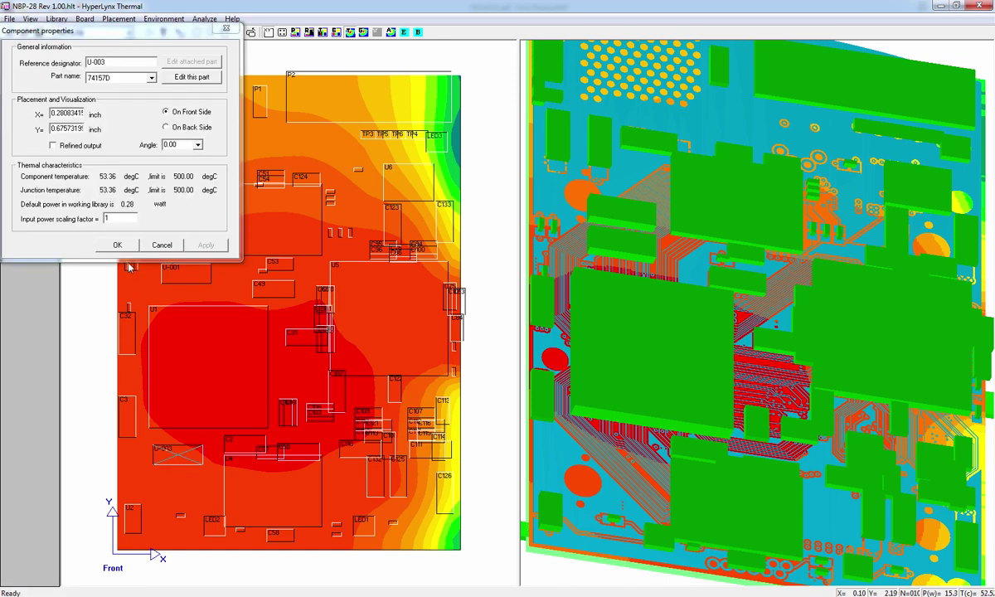
pyautogui.click(118, 245)
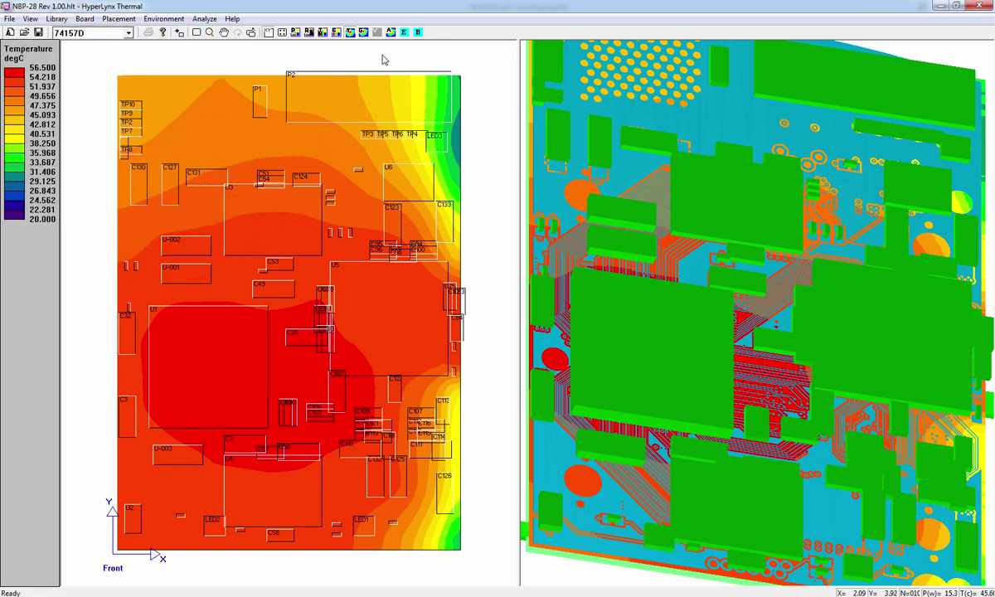
pyautogui.click(391, 32)
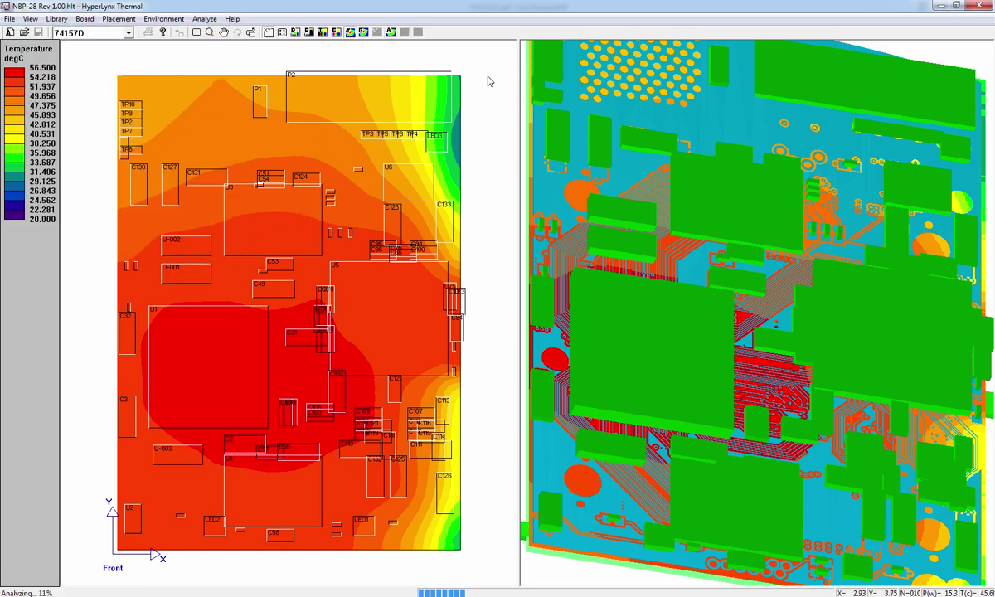
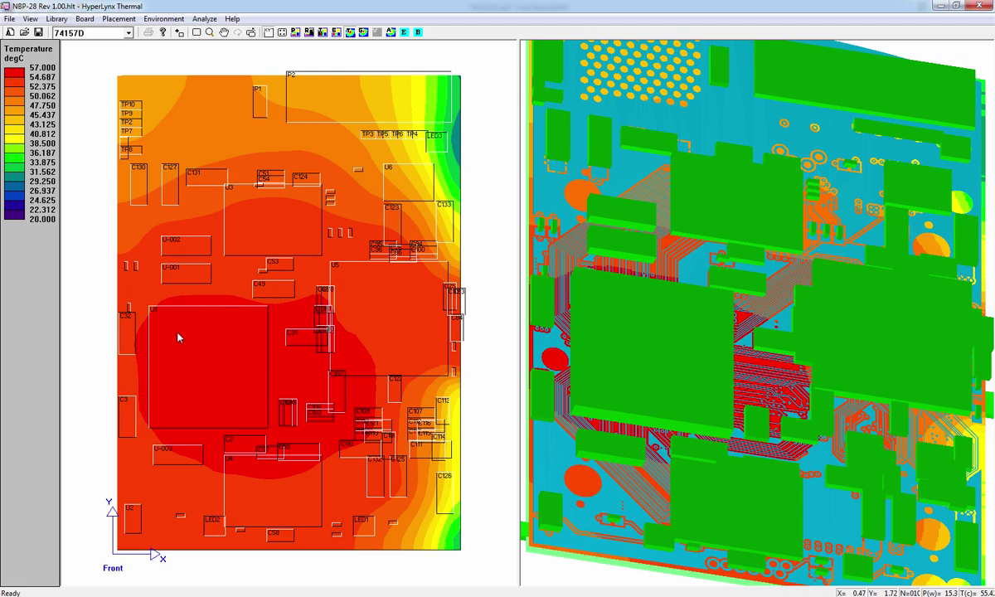
# Check the thermal characteristics in the properties of the 74157D component placed below U1, then close them
pyautogui.click(168, 461)
pyautogui.doubleClick(168, 461)
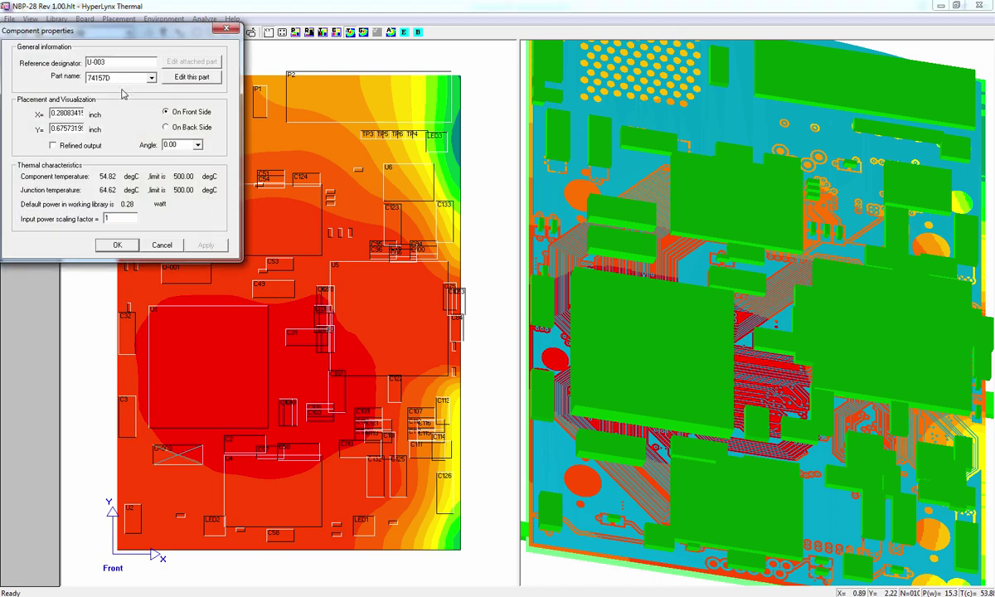
pyautogui.click(170, 249)
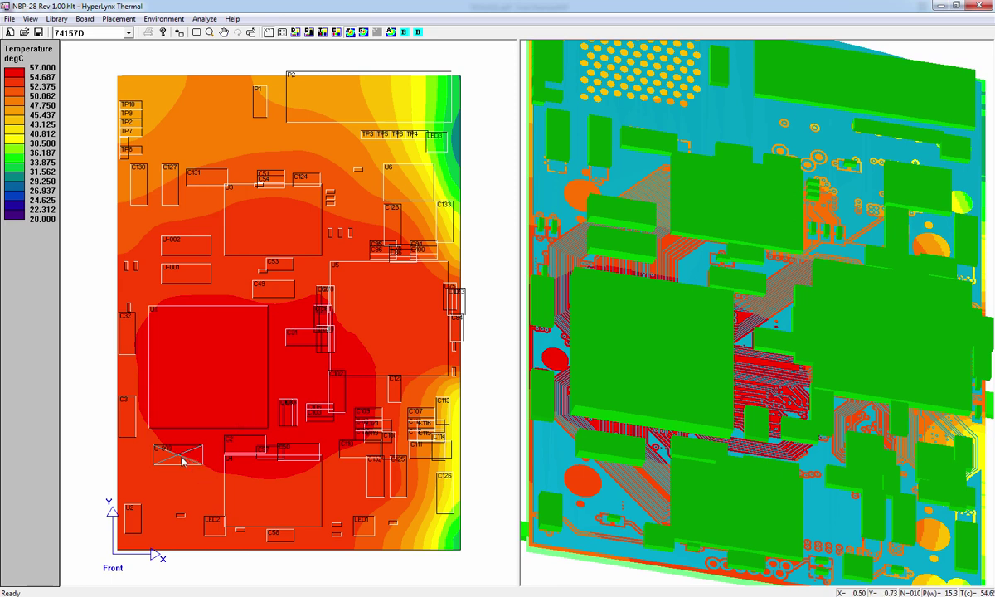
# Delete the three added 74157D components U-003, U-001 and U-002 from the board
pyautogui.press('Delete')
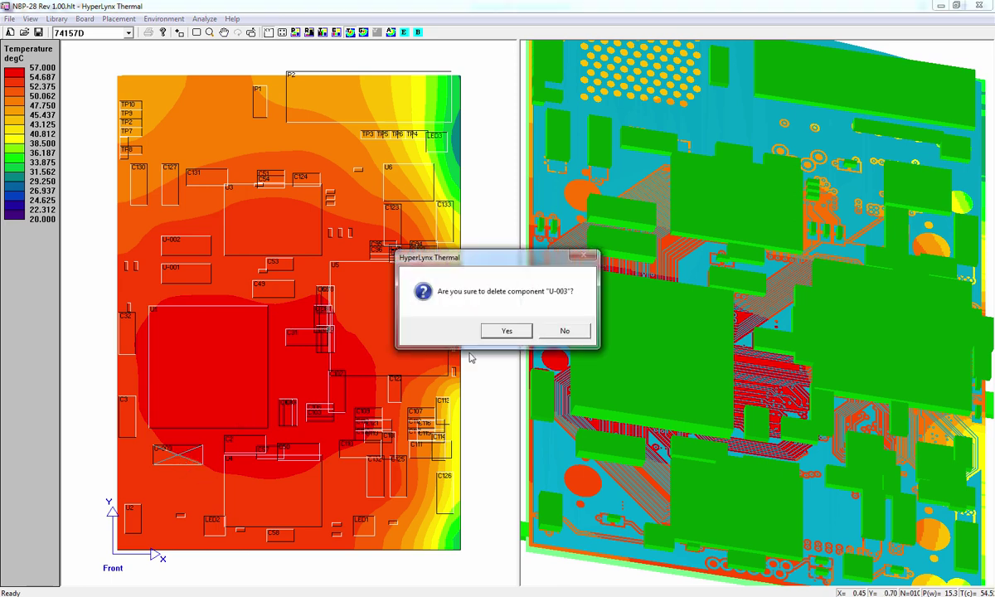
pyautogui.click(503, 331)
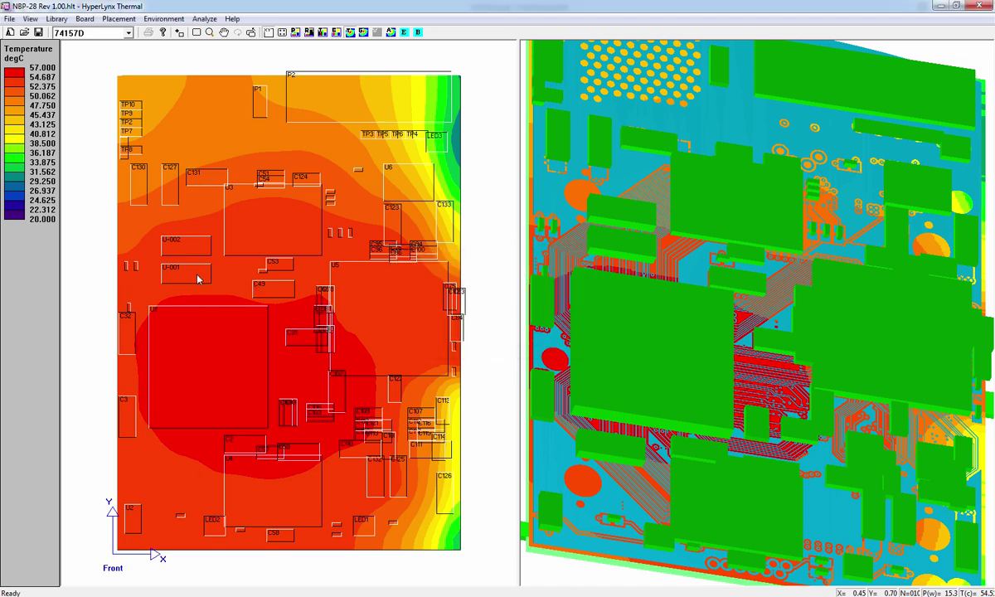
pyautogui.press('Delete')
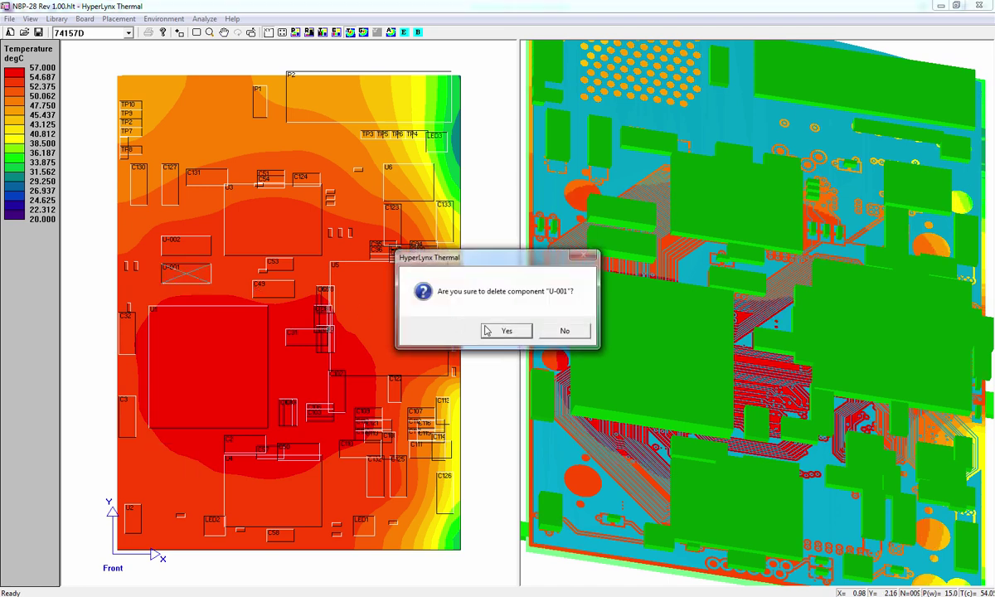
pyautogui.press('Return')
pyautogui.click(185, 244)
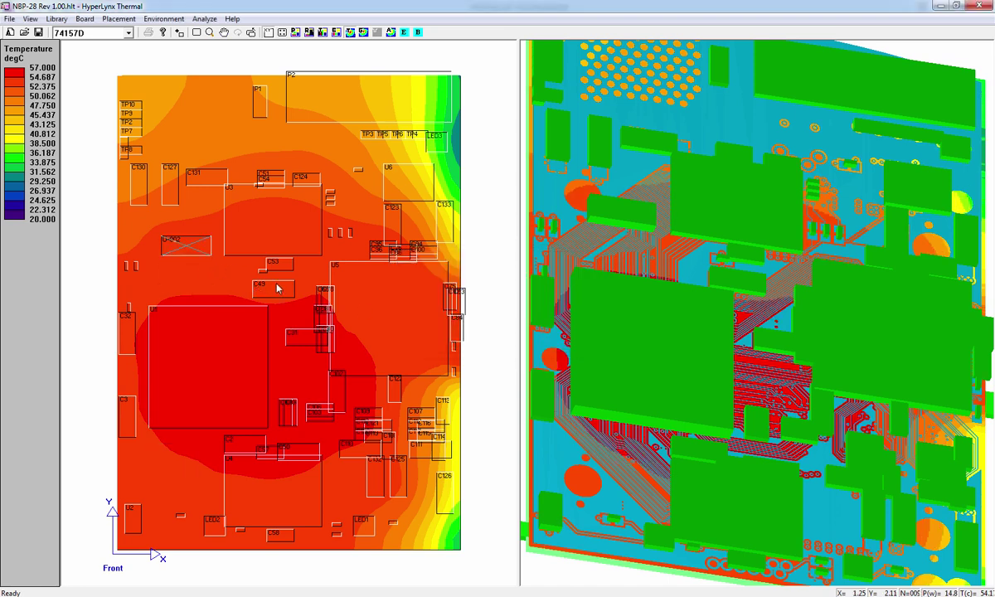
pyautogui.press('Delete')
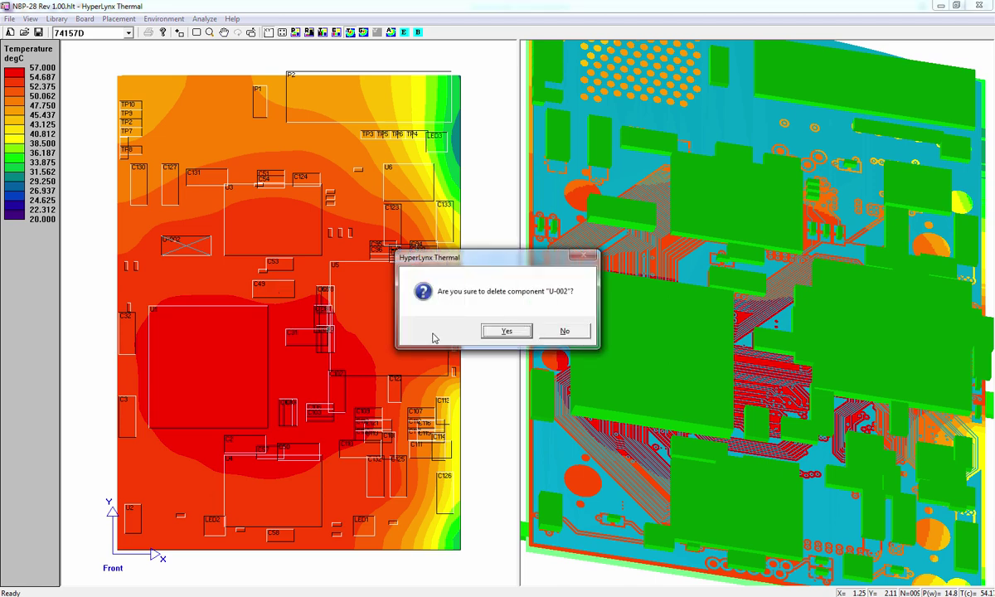
pyautogui.click(510, 332)
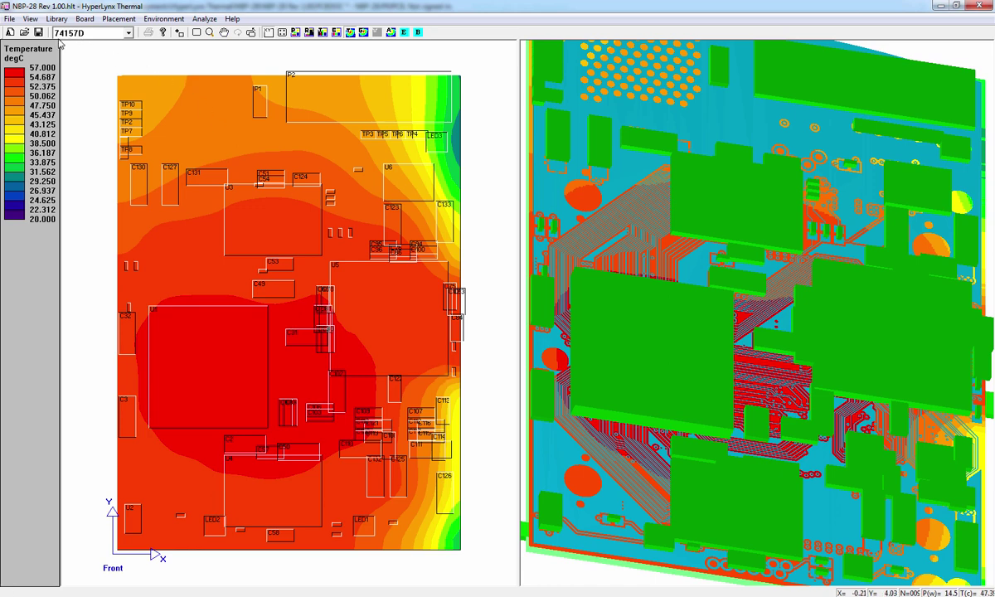
pyautogui.click(84, 34)
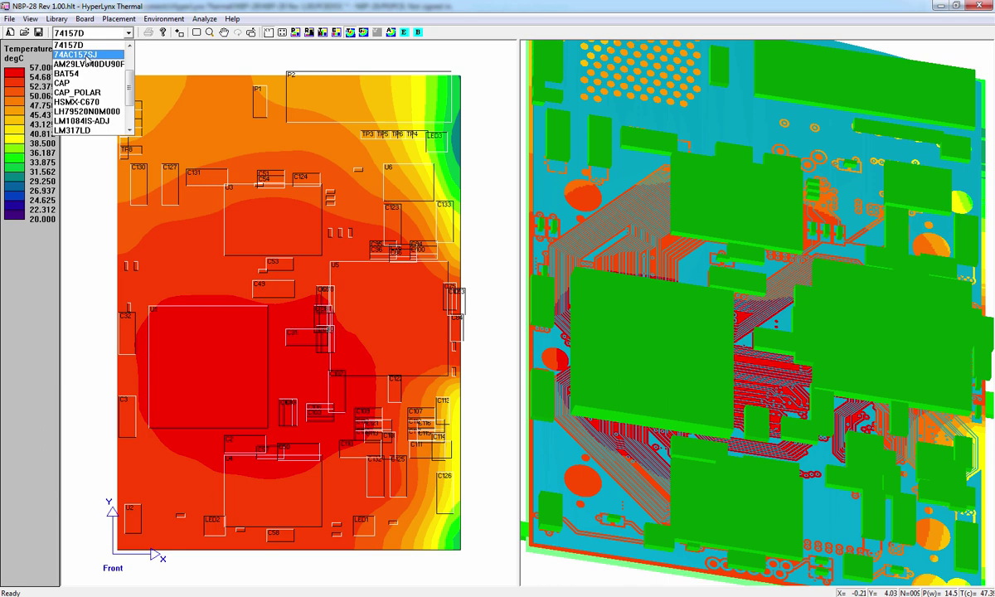
pyautogui.click(178, 62)
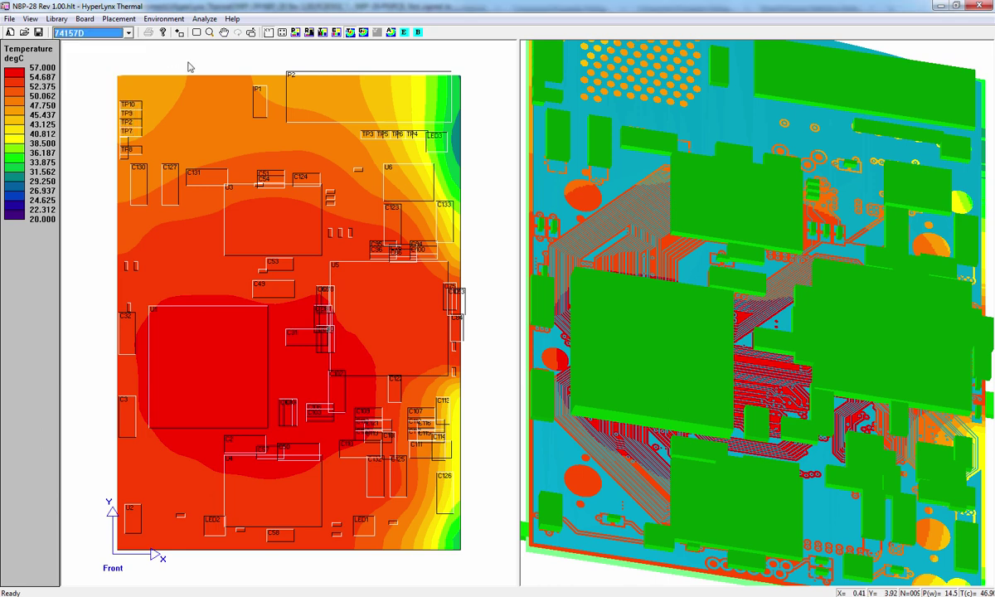
# Switch to Altium Designer and add a new PCB project to the workspace
pyautogui.click(476, 422)
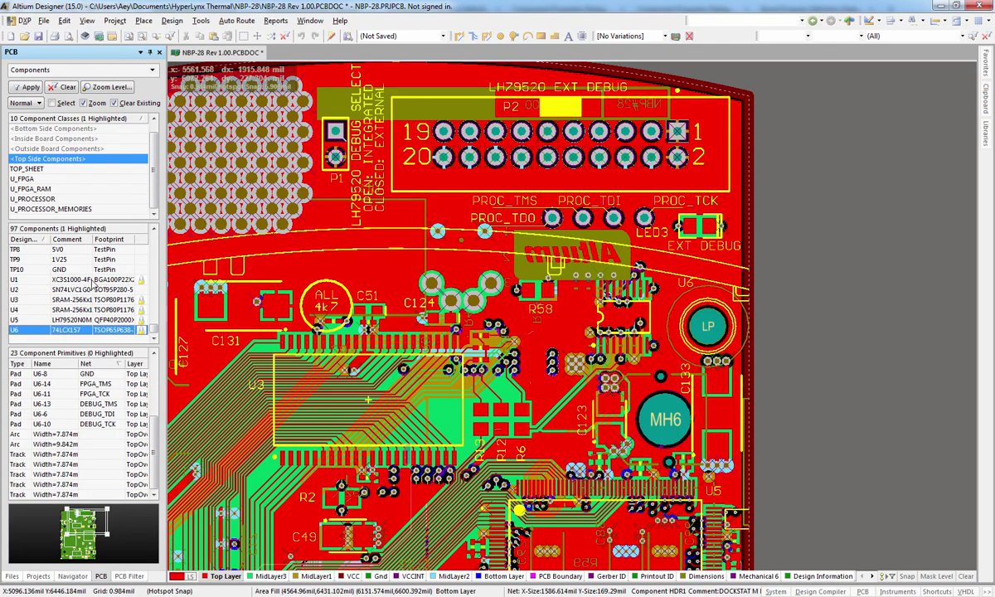
pyautogui.click(38, 576)
pyautogui.click(14, 122)
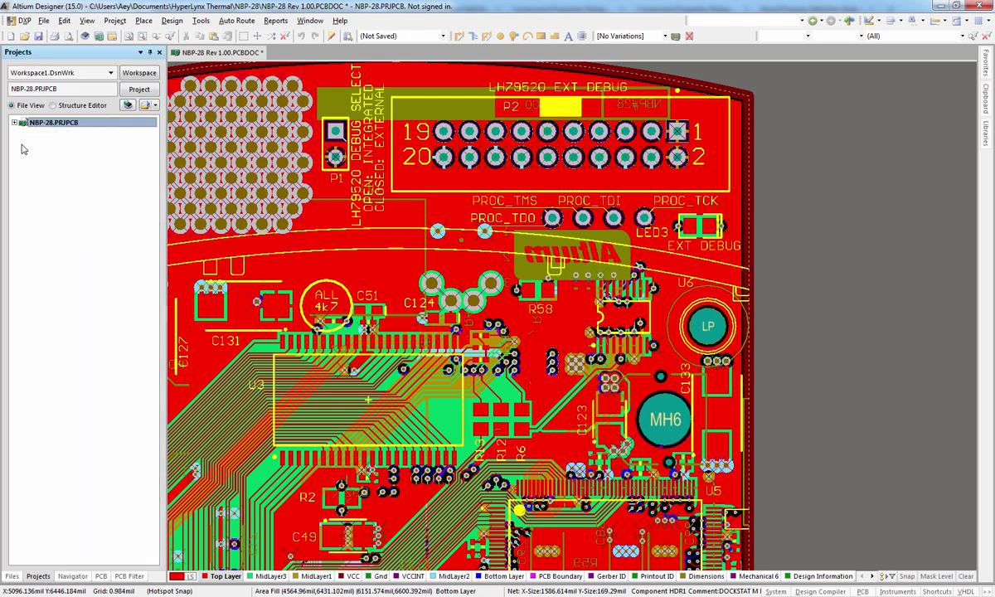
pyautogui.click(137, 72)
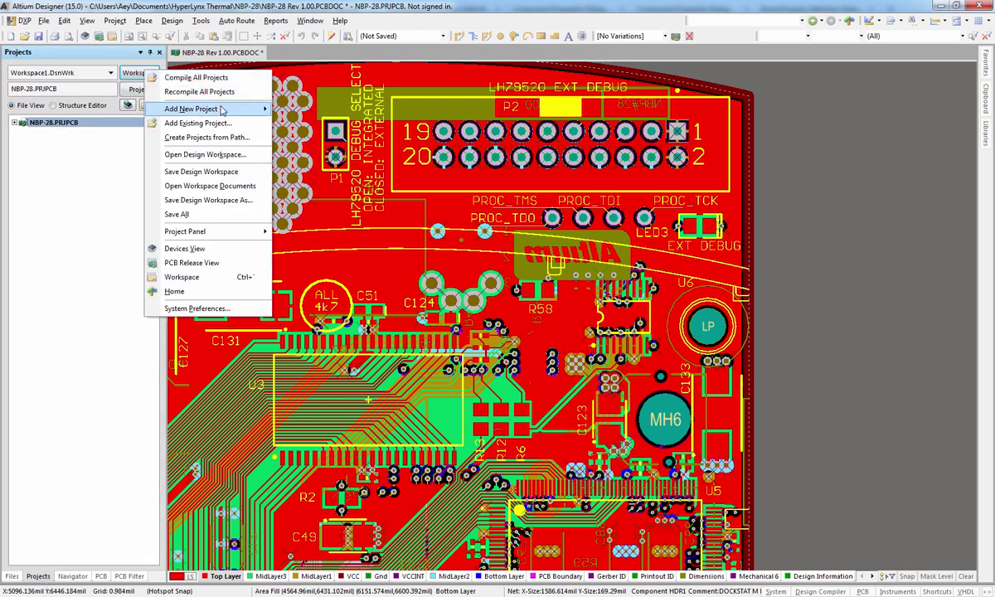
pyautogui.moveTo(222, 111)
pyautogui.click(291, 107)
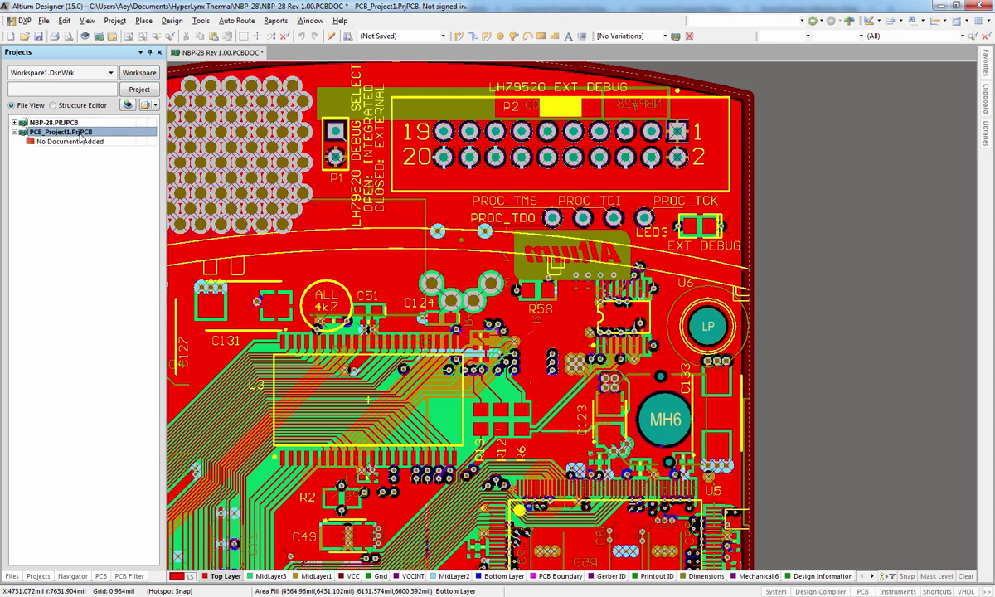
# Add a new PCB document to PCB_Project1.PrjPCB
pyautogui.rightClick(80, 135)
pyautogui.moveTo(221, 177)
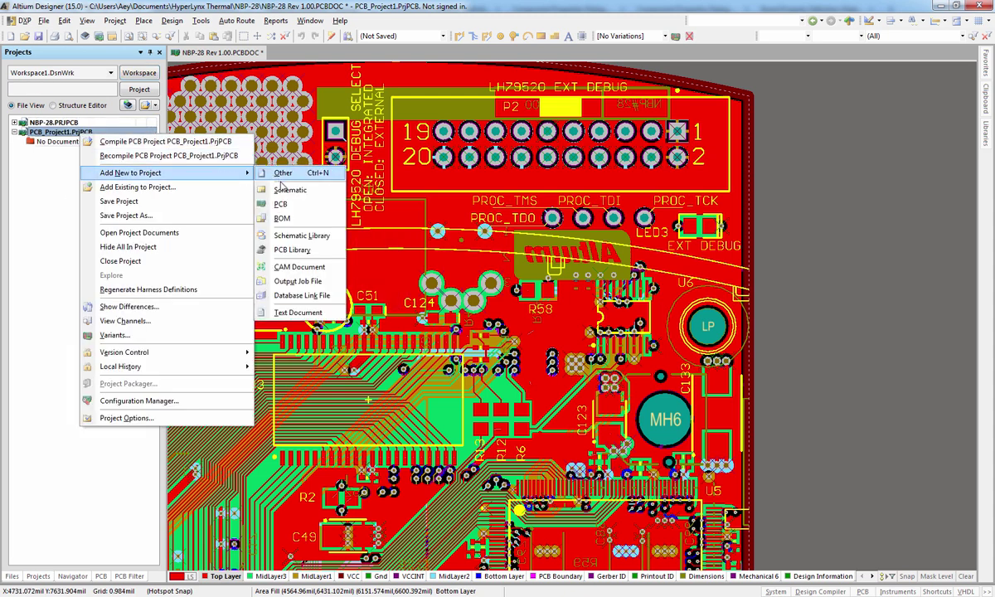
pyautogui.press('Escape')
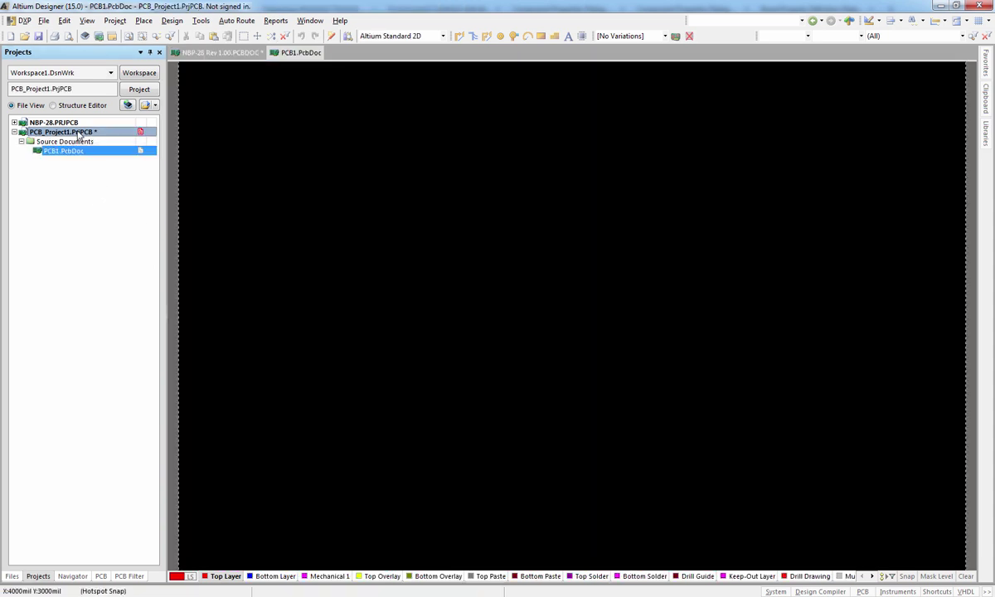
# Start saving the new project and choose the HyperLynx Thermal folder in Documents as the location for PCB1.PcbDoc
pyautogui.rightClick(79, 133)
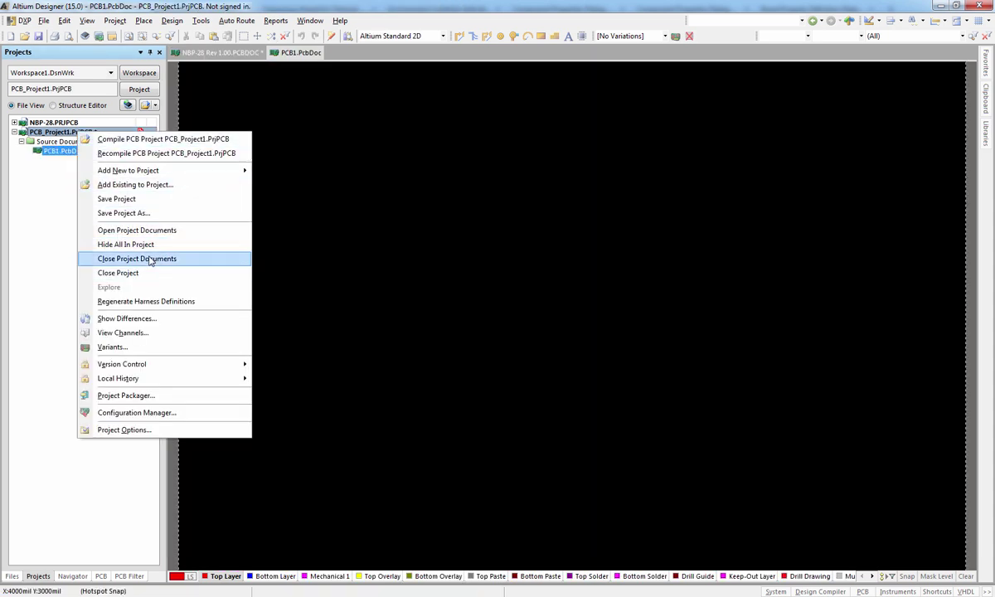
pyautogui.press('Escape')
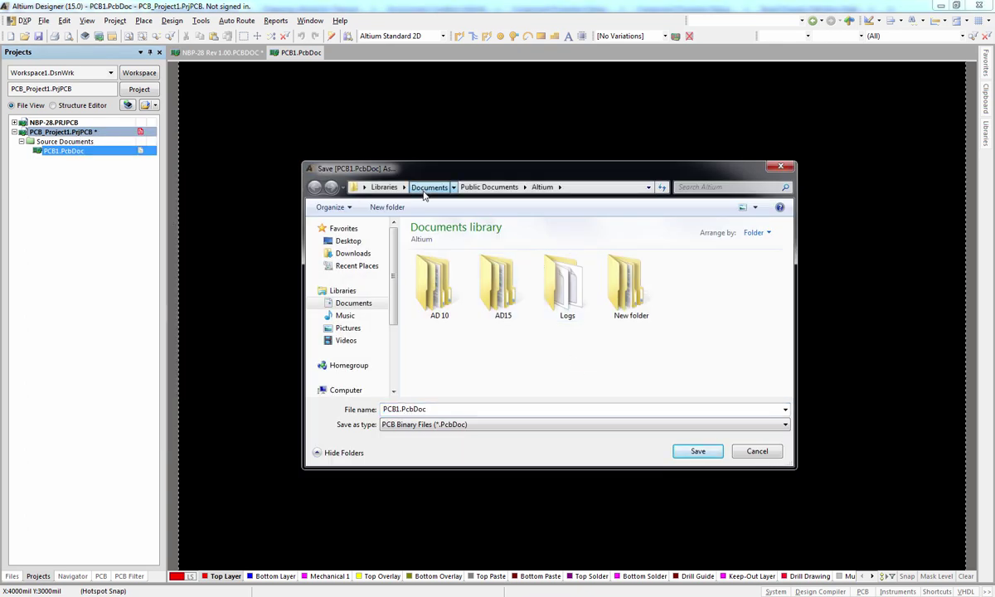
pyautogui.click(428, 188)
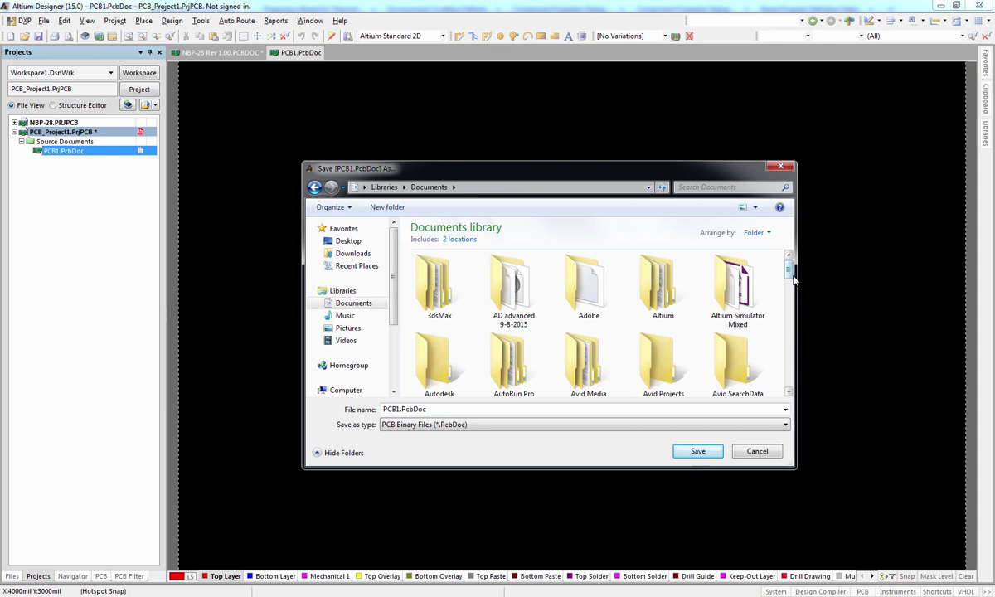
pyautogui.scroll(-5, 740, 357)
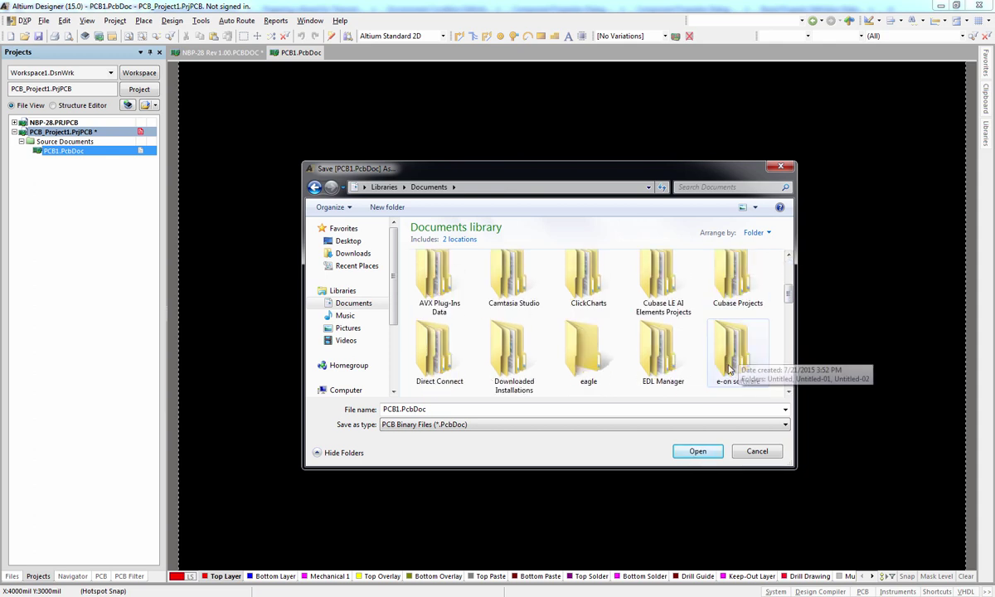
pyautogui.scroll(-2, 673, 391)
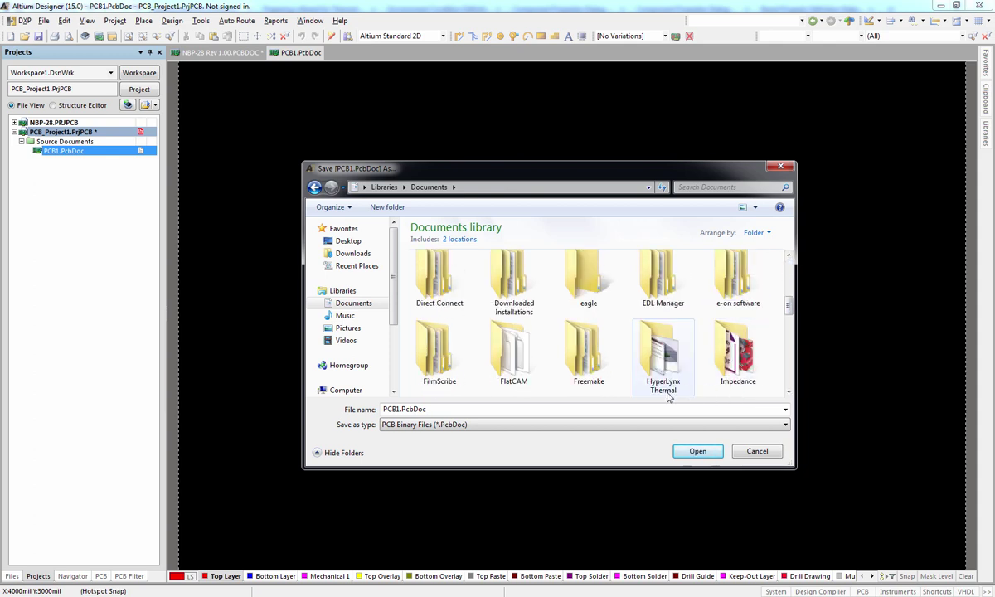
pyautogui.scroll(-2, 665, 385)
pyautogui.scroll(1, 663, 325)
pyautogui.doubleClick(662, 286)
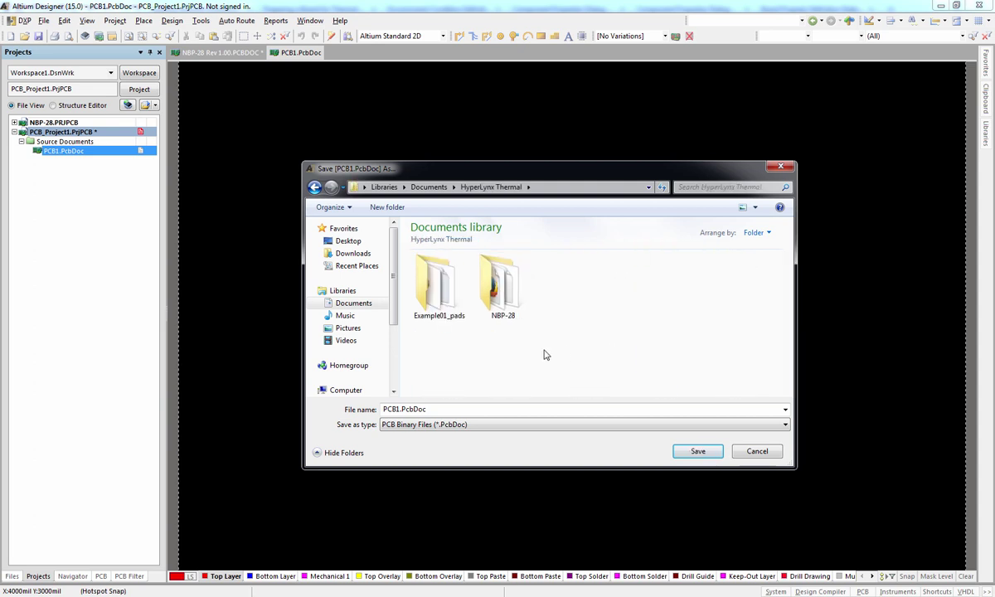
# Create a folder named Altium Example and save PCB1.PcbDoc and PCB_Project1.PrjPCB in it
pyautogui.click(382, 207)
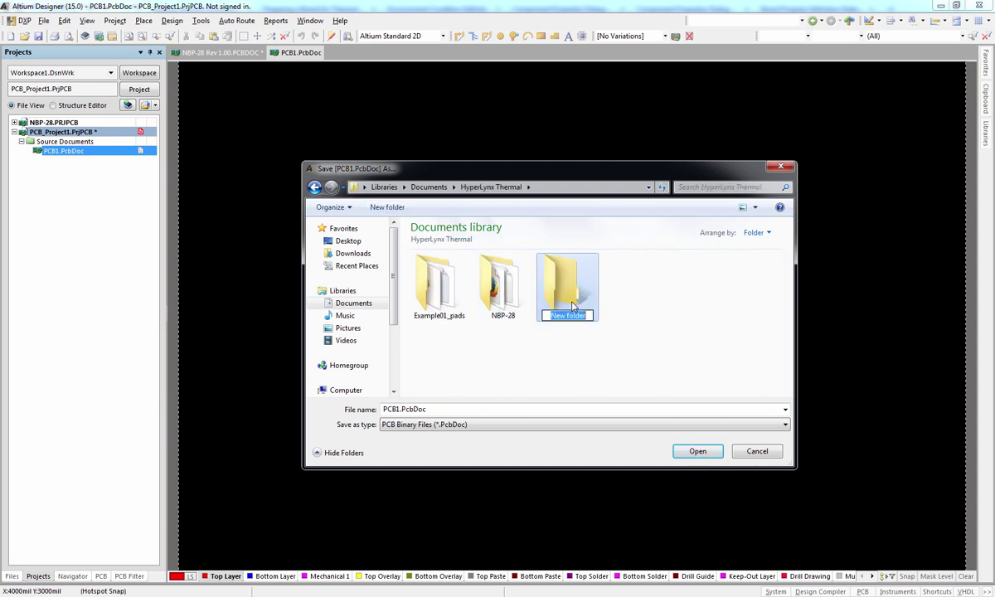
pyautogui.write('Al')
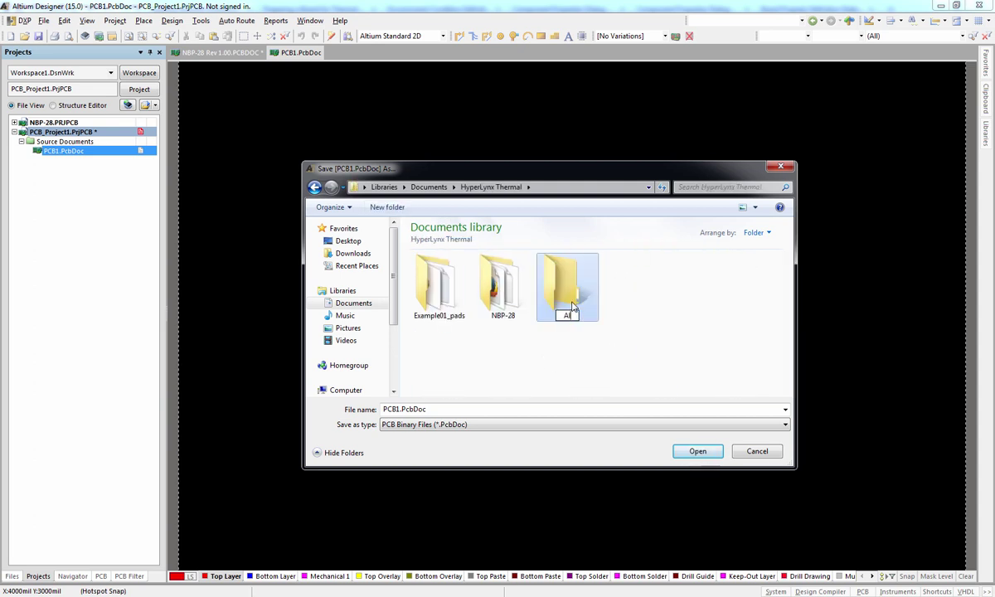
pyautogui.write('tium Example')
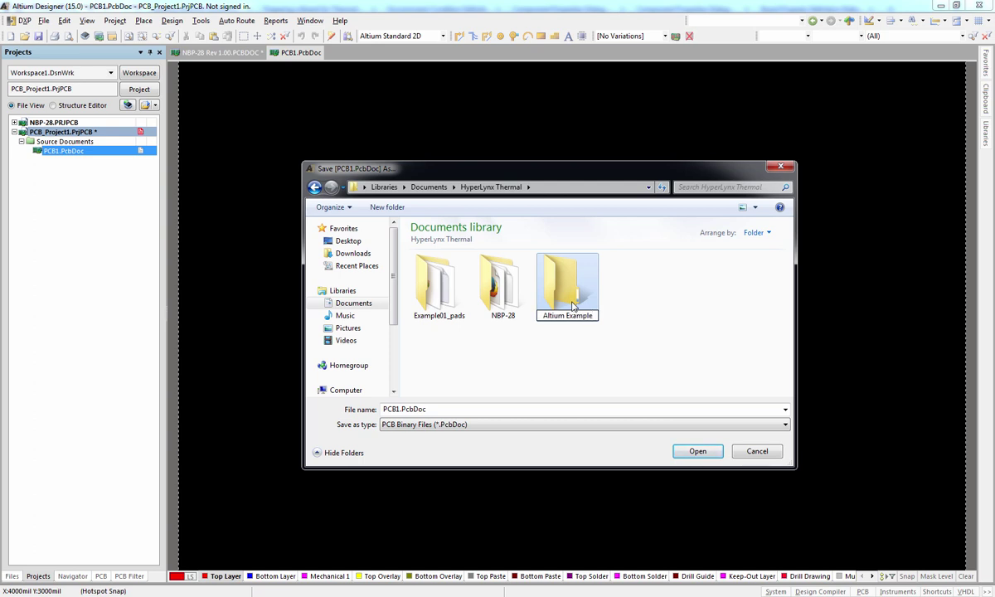
pyautogui.press('Return')
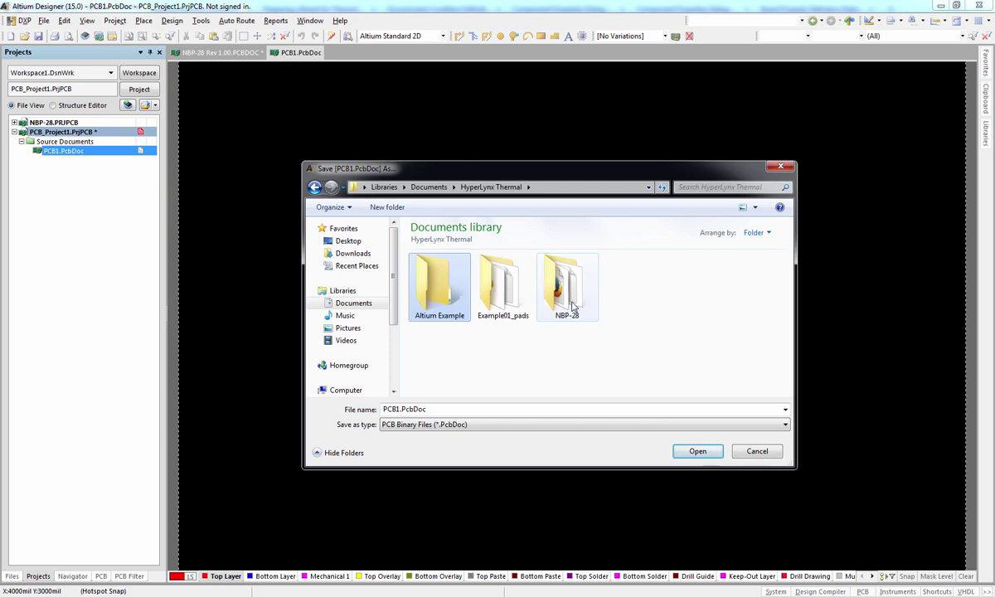
pyautogui.press('Return')
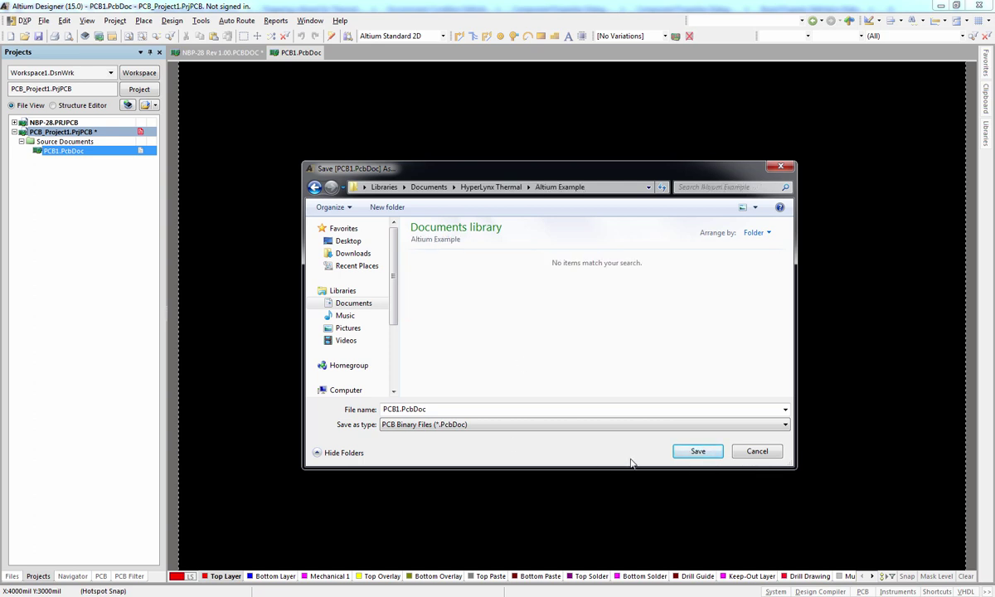
pyautogui.click(696, 452)
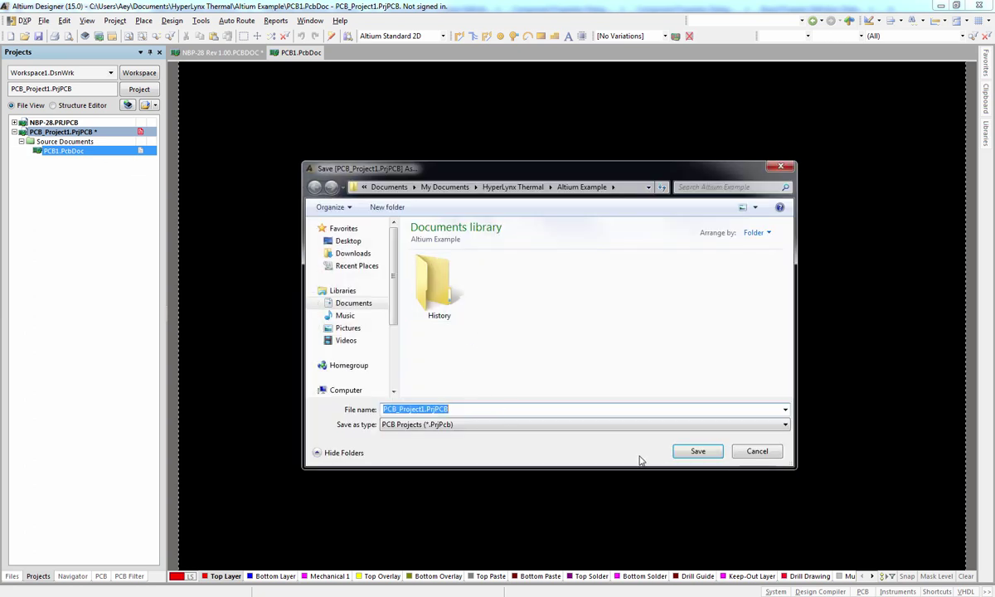
pyautogui.click(689, 453)
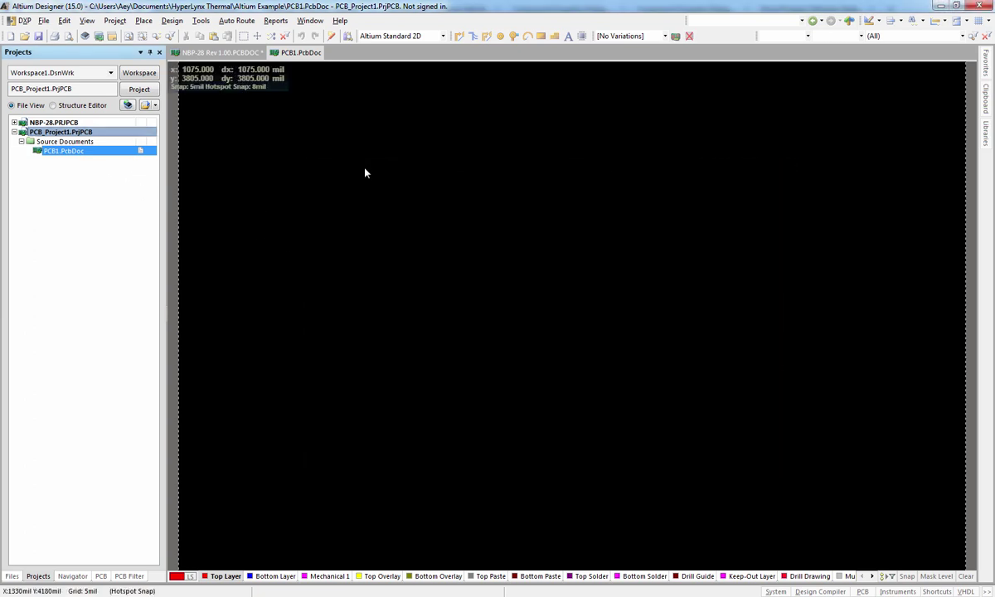
# Set the snap grid to 100 mil and make the Keep-Out Layer the active layer
pyautogui.click(526, 274)
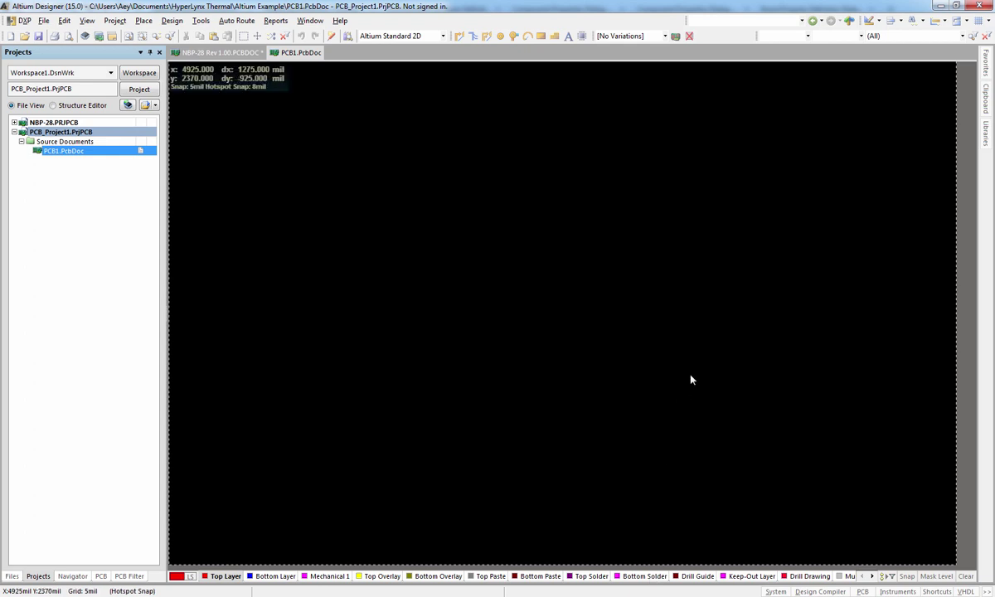
pyautogui.press('g')
pyautogui.press('Escape')
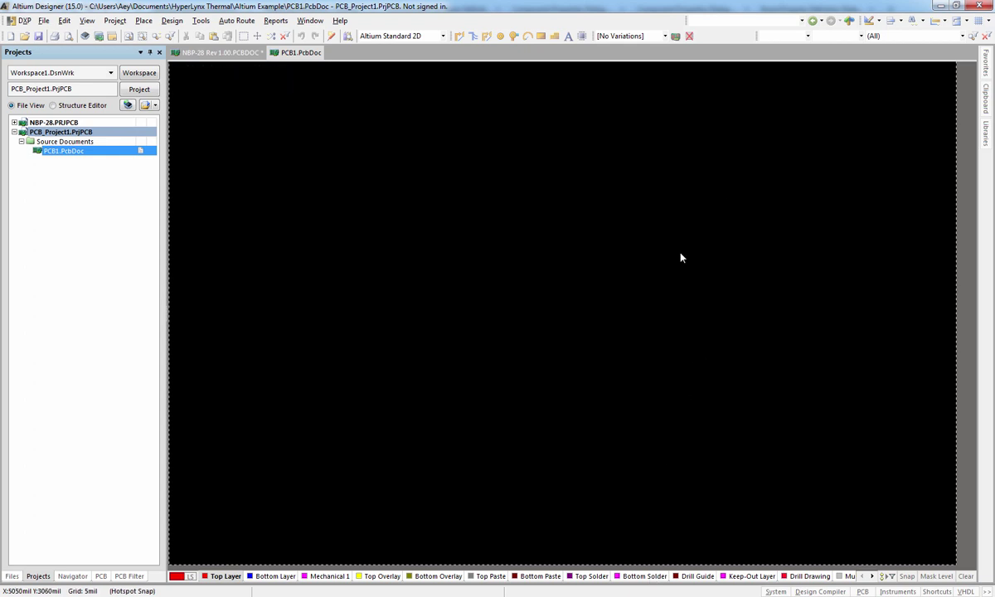
pyautogui.click(751, 575)
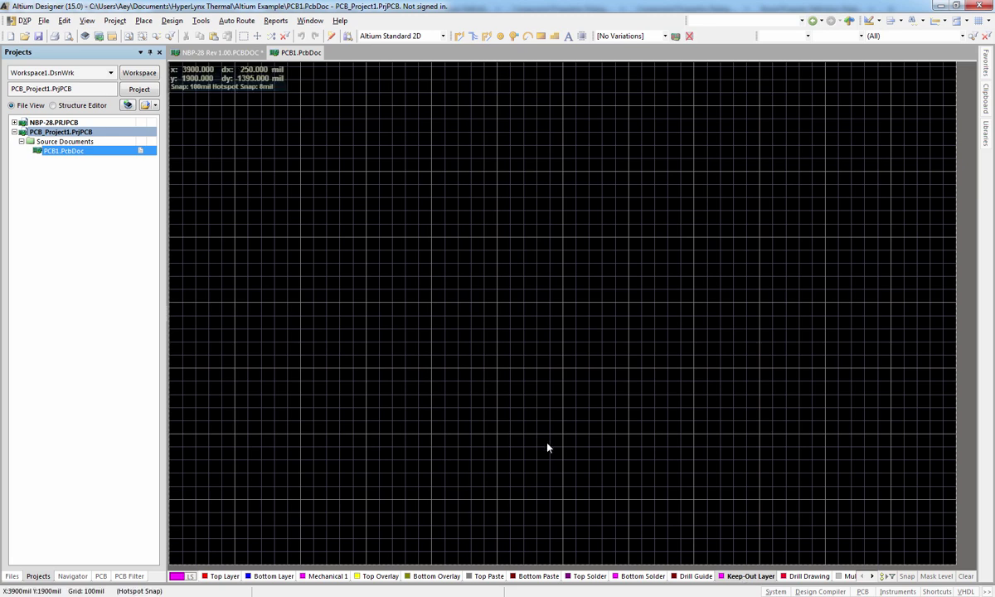
# Draw a vertical keep-out line 2000 mil long from (2500, 1500) to (2500, 3500) mil
pyautogui.press('p')
pyautogui.press('l')
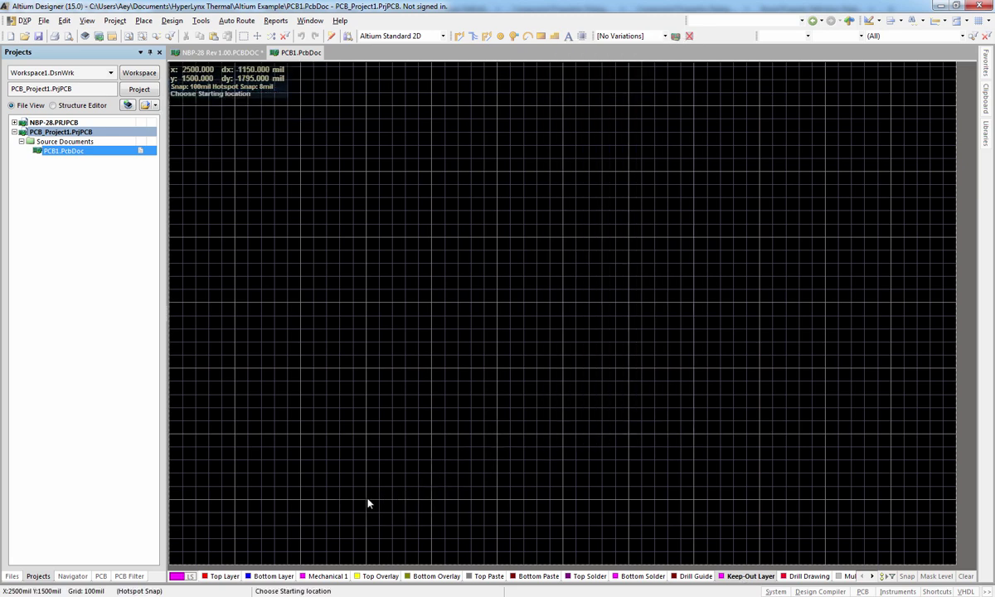
pyautogui.click(369, 501)
pyautogui.click(367, 238)
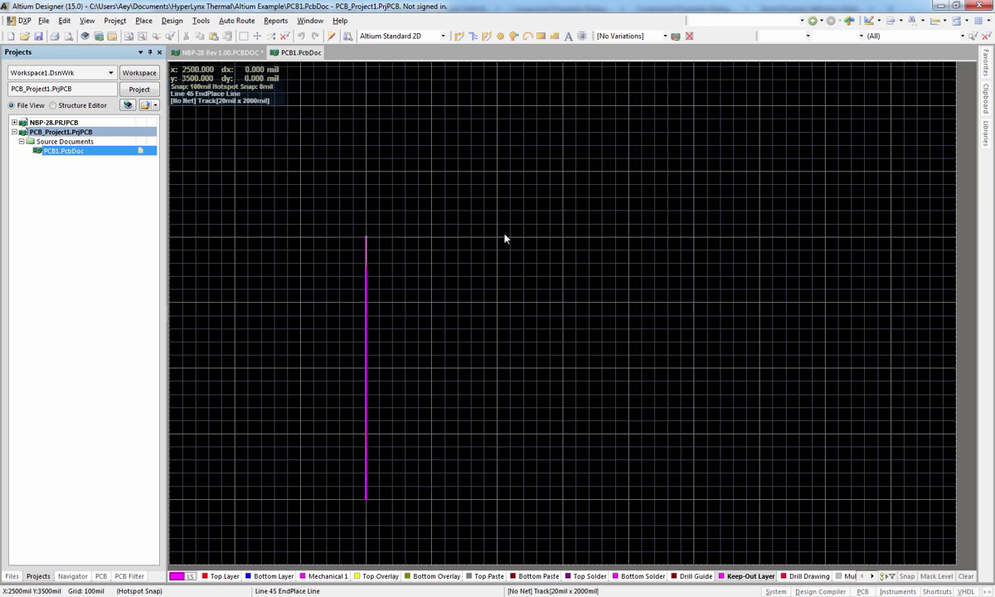
pyautogui.rightClick(367, 222)
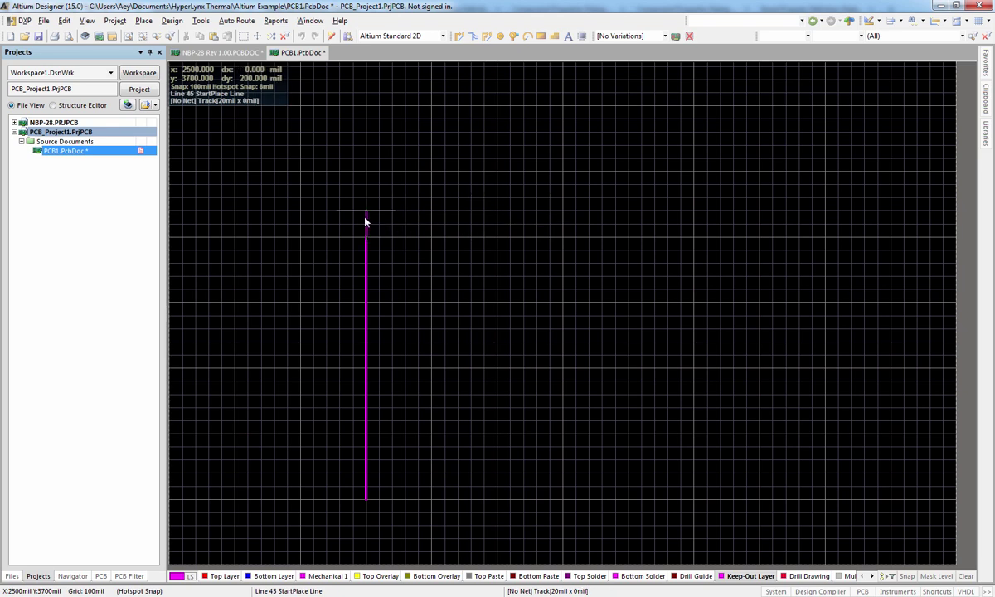
pyautogui.rightClick(584, 309)
# Start placing a component and choose the SO-16_N footprint from Miscellaneous Devices.IntLib
pyautogui.press('p')
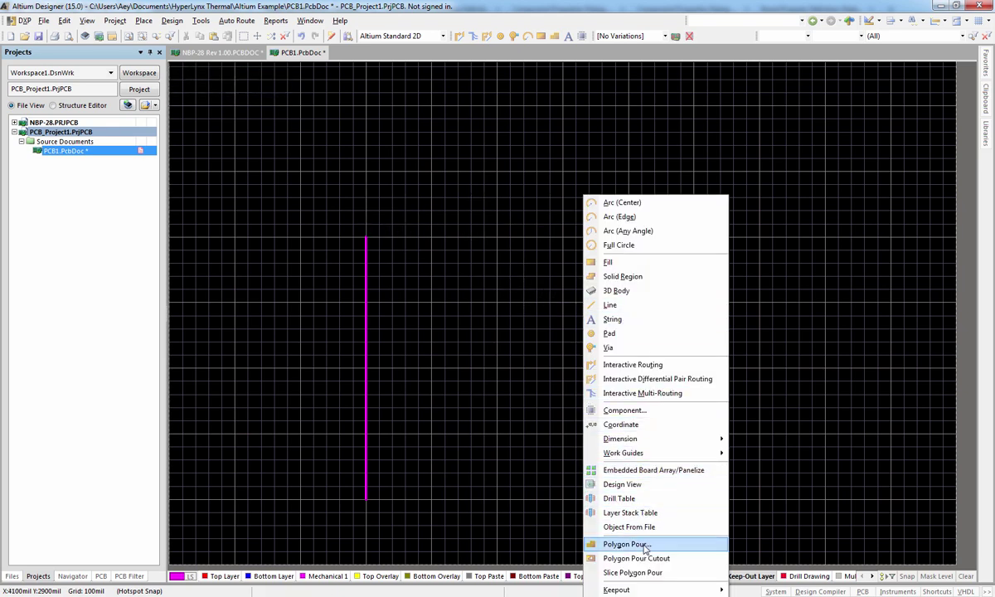
pyautogui.click(635, 410)
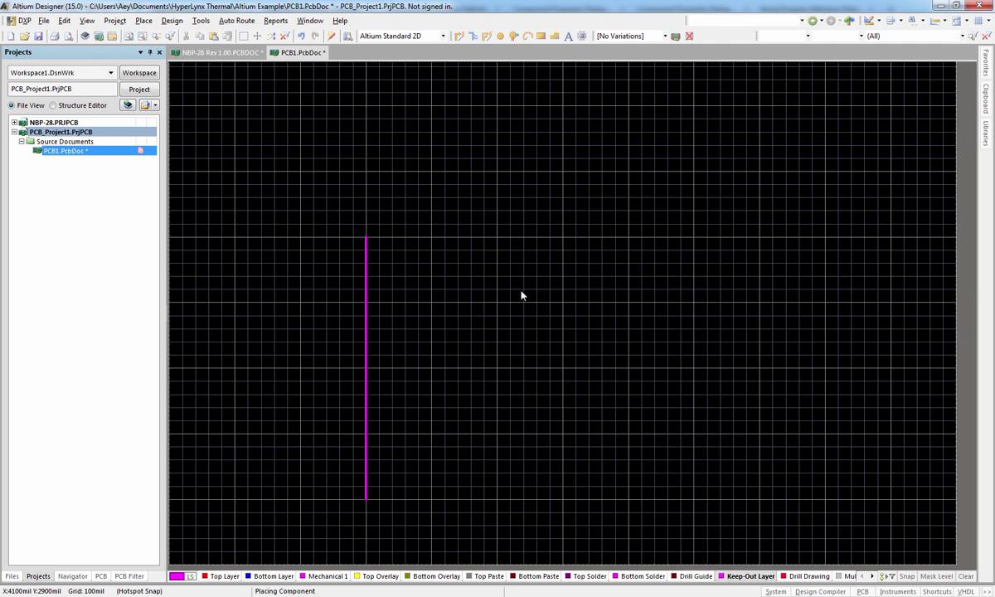
pyautogui.click(583, 331)
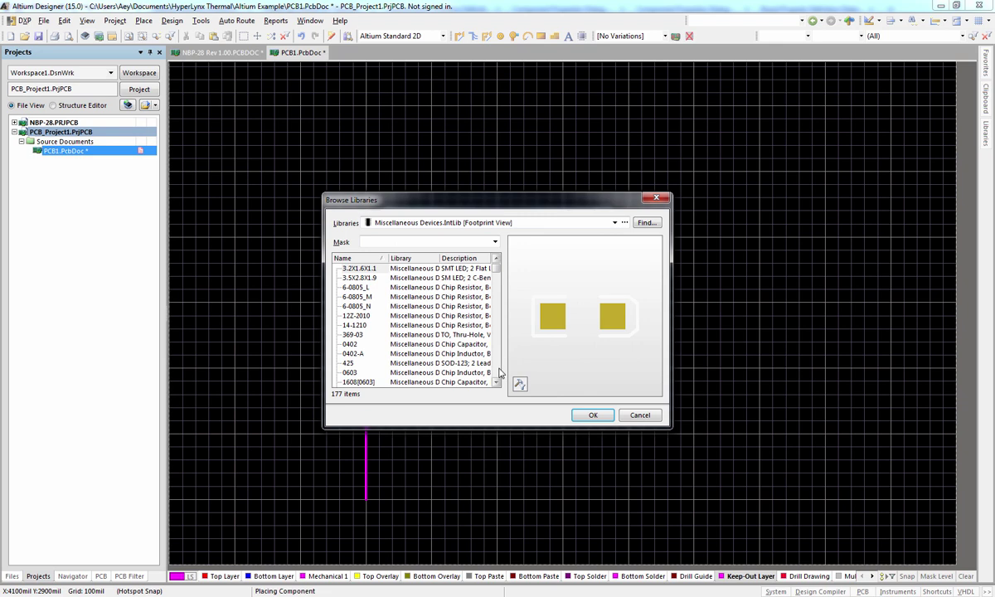
pyautogui.scroll(-4, 496, 369)
pyautogui.scroll(-4, 499, 373)
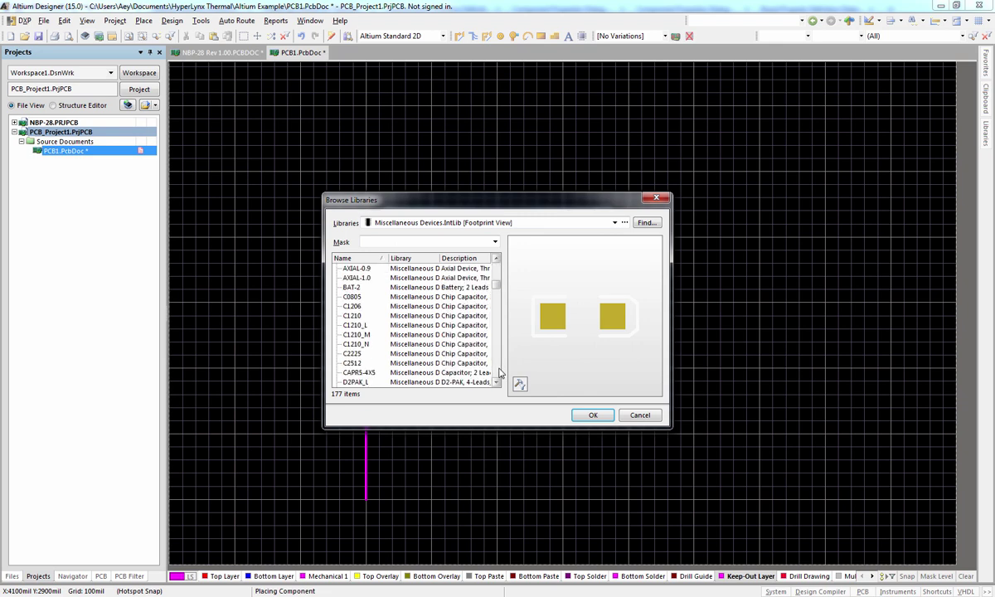
pyautogui.scroll(-8, 499, 373)
pyautogui.scroll(-4, 499, 373)
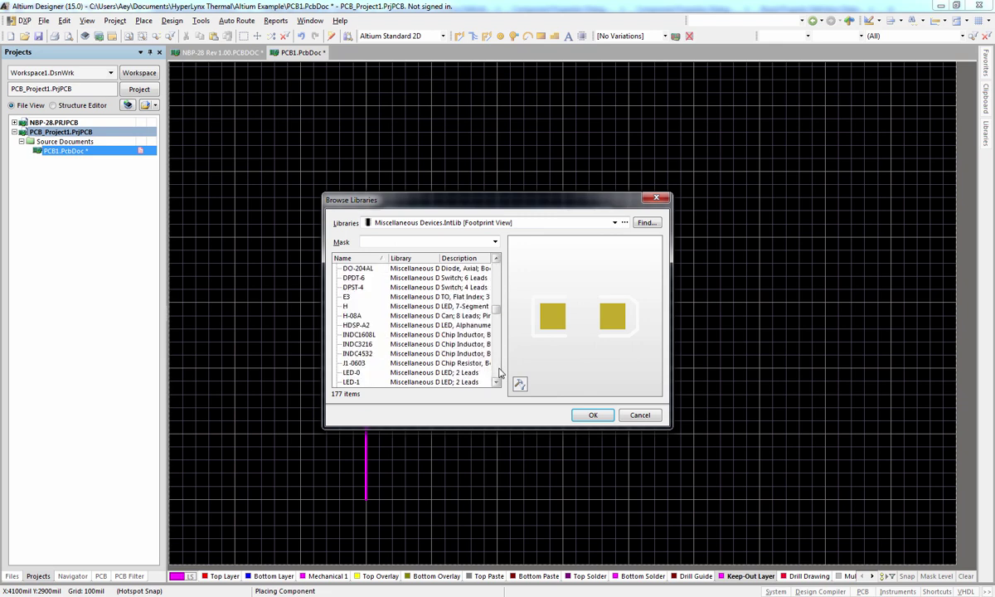
pyautogui.scroll(-8, 499, 373)
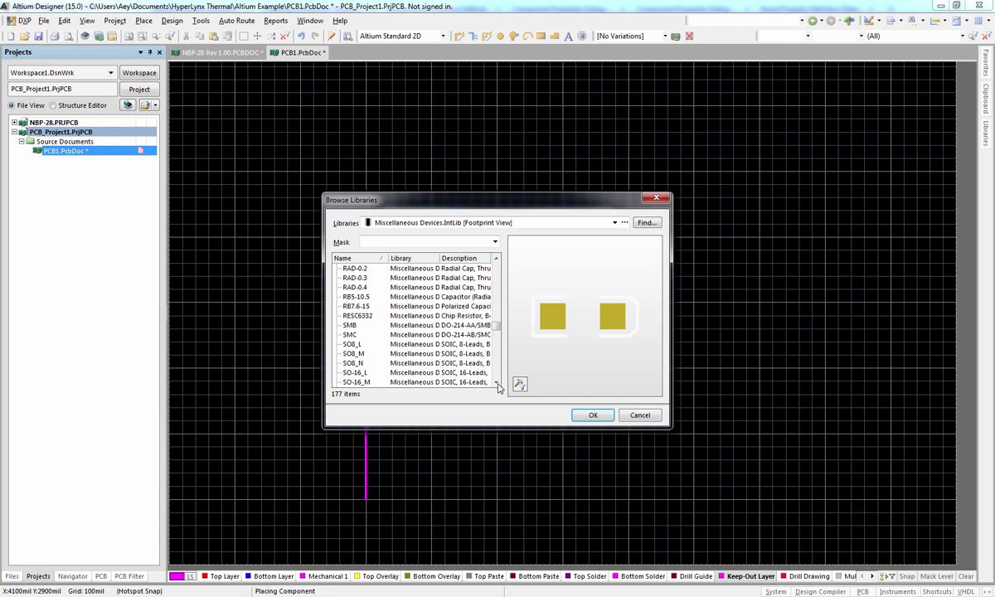
pyautogui.click(464, 381)
pyautogui.scroll(-4, 439, 377)
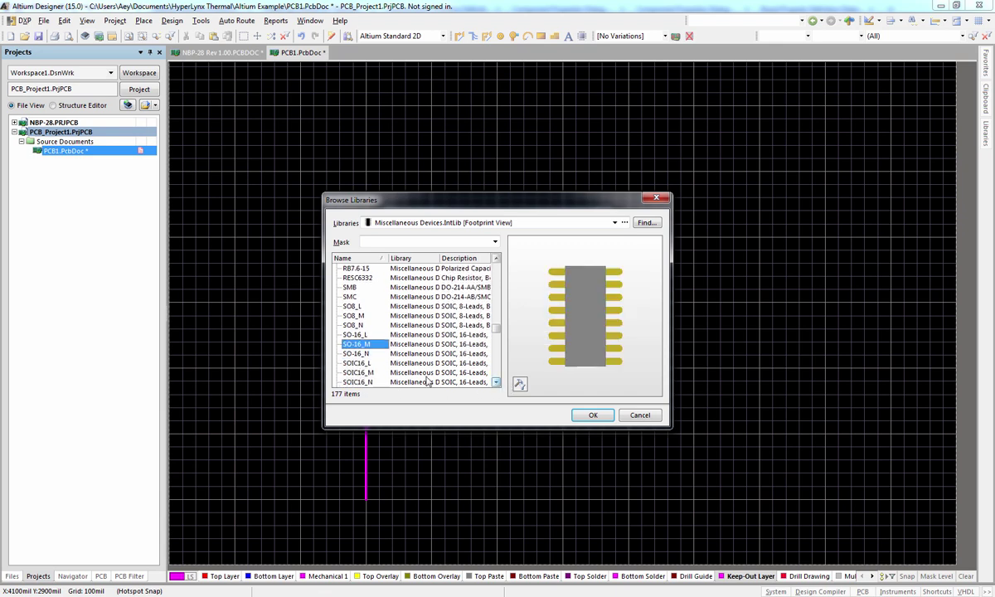
pyautogui.click(357, 354)
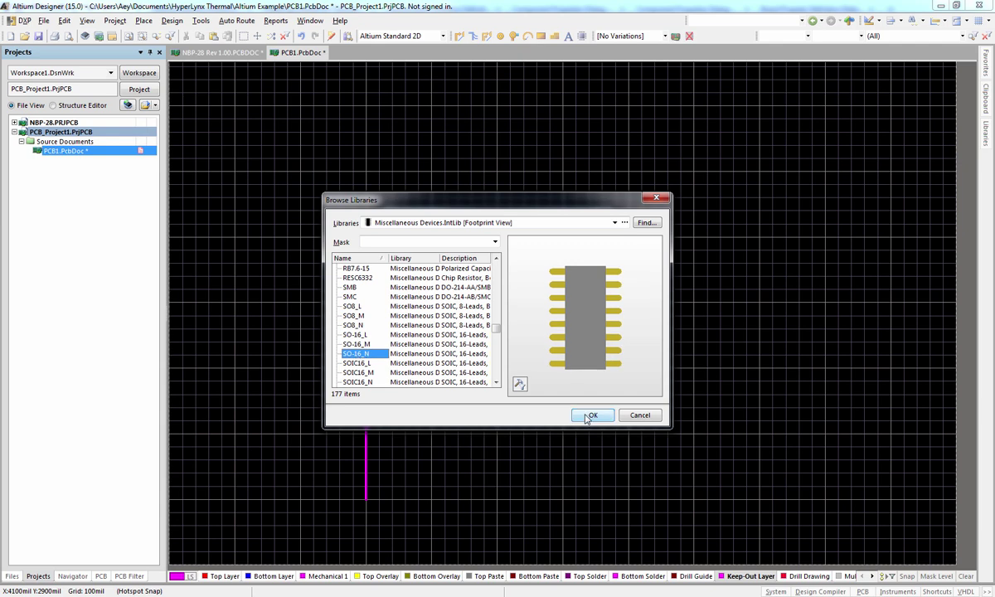
pyautogui.click(591, 415)
# Set the designator to U1 and place three SO-16_N parts in a column at X 3000 mil, at Y 3100, 2400 and 1800 mil
pyautogui.doubleClick(488, 348)
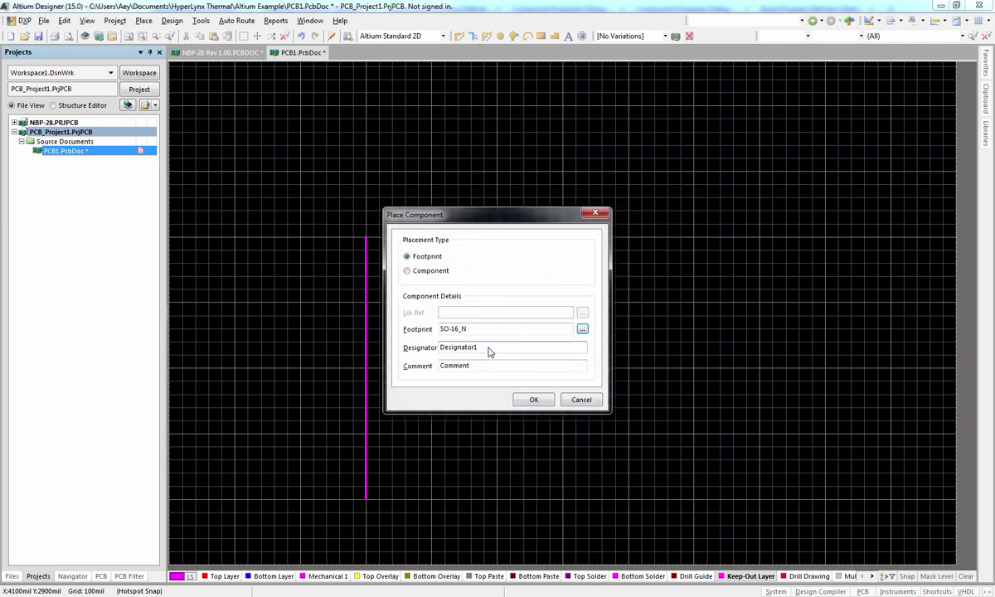
pyautogui.write('U1')
pyautogui.click(529, 399)
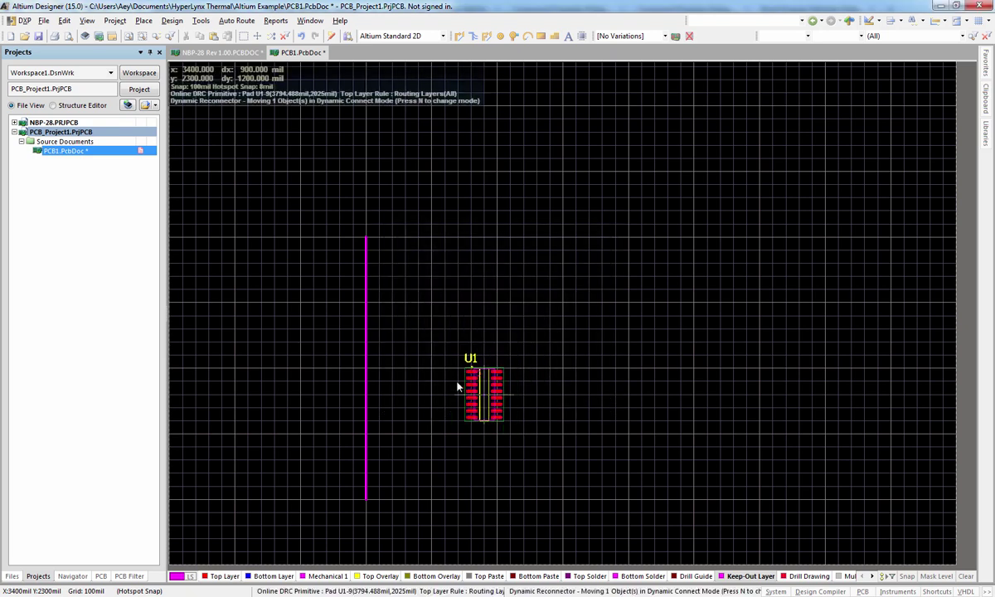
pyautogui.click(440, 294)
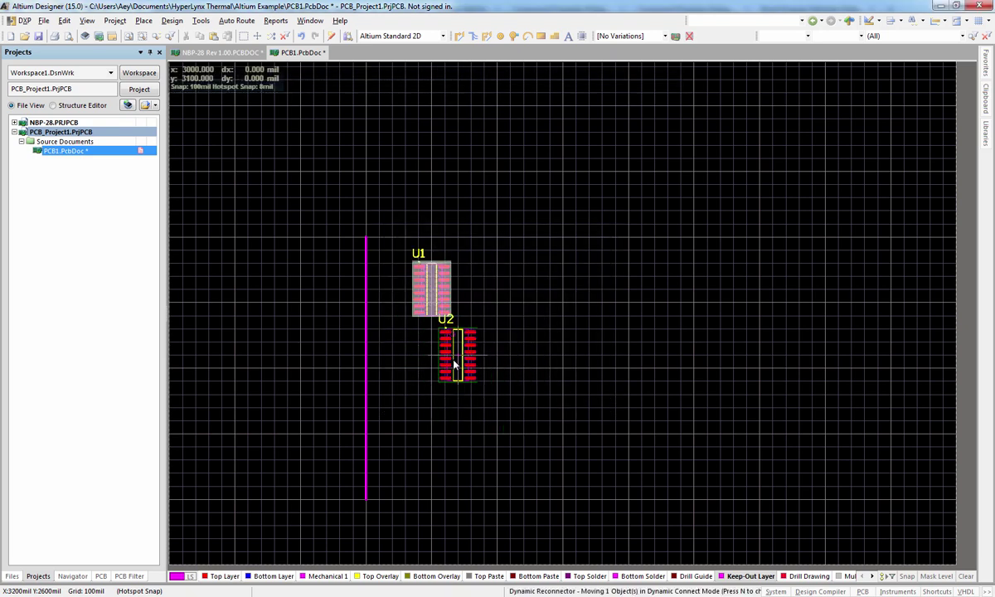
pyautogui.click(432, 390)
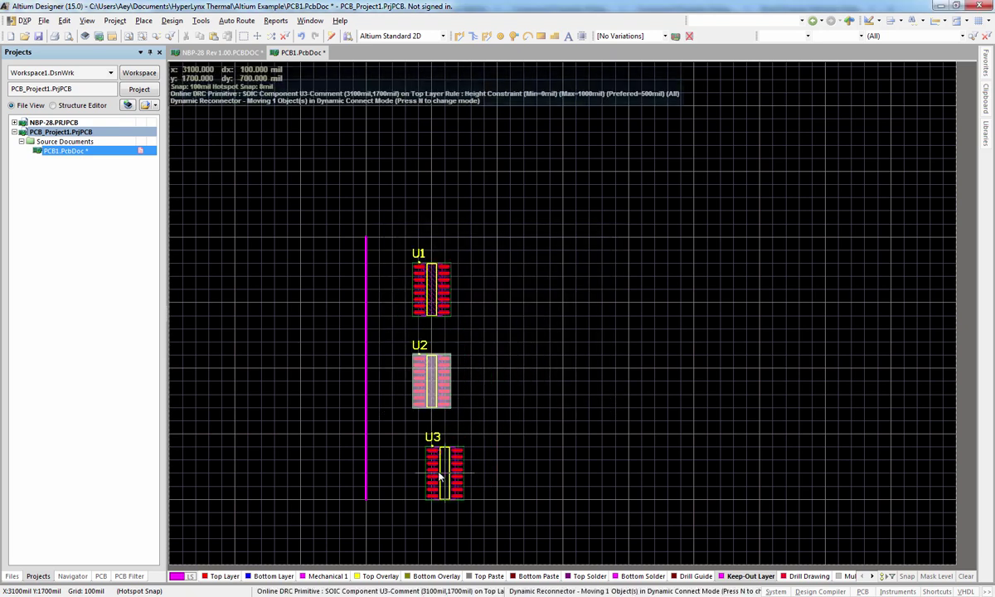
pyautogui.press('Escape')
pyautogui.click(431, 459)
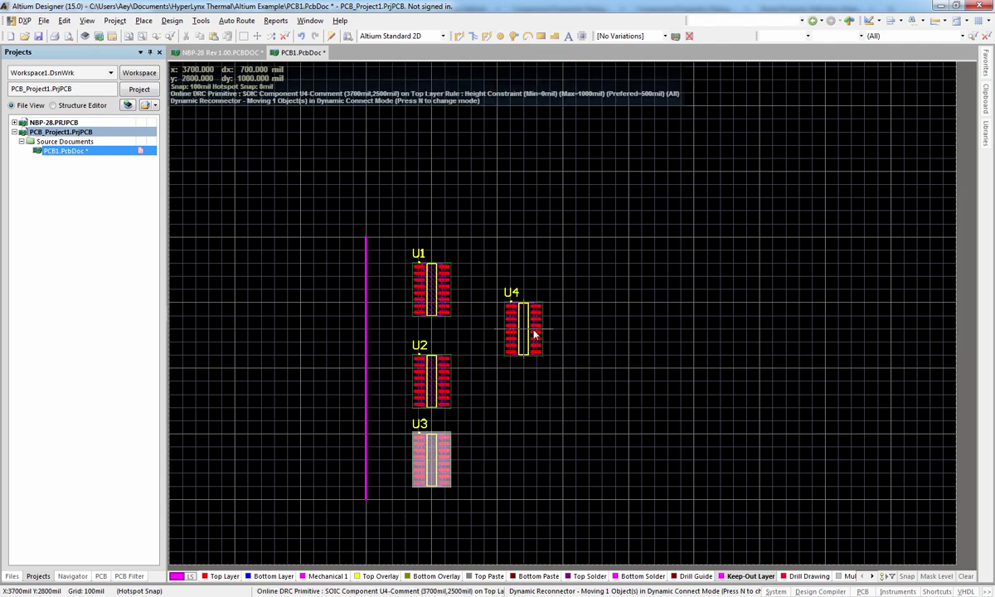
pyautogui.press('Escape')
pyautogui.click(580, 399)
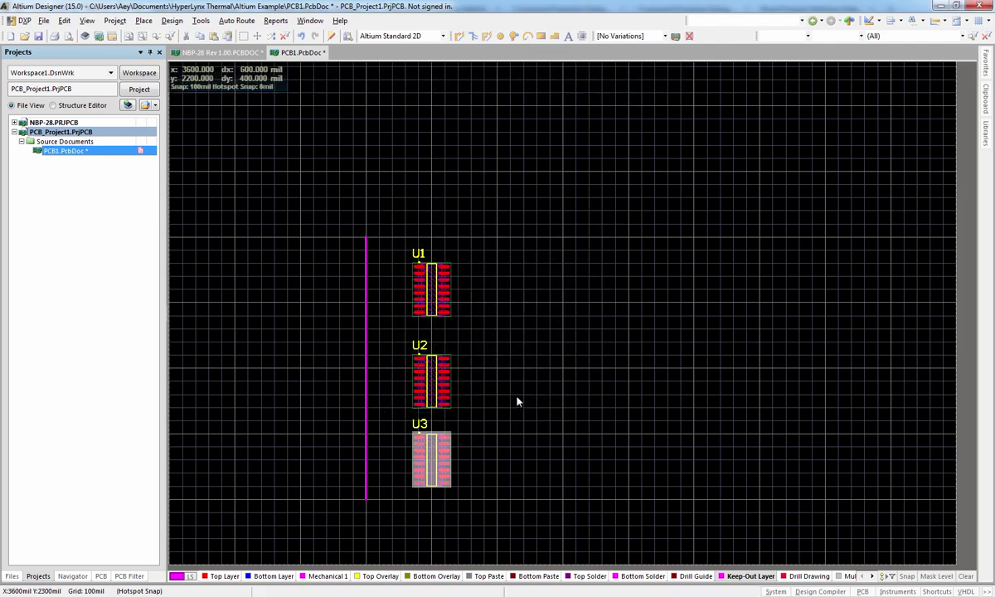
# Draw the remaining three keep-out lines to close a 1000 by 2000 mil rectangle around the three components
pyautogui.rightClick(516, 401)
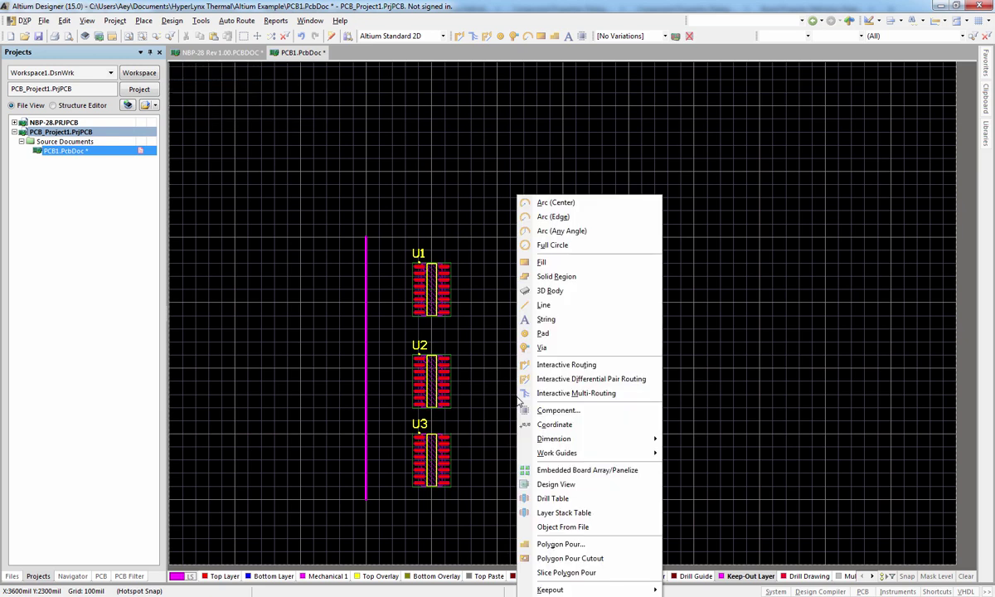
pyautogui.click(532, 304)
pyautogui.click(370, 238)
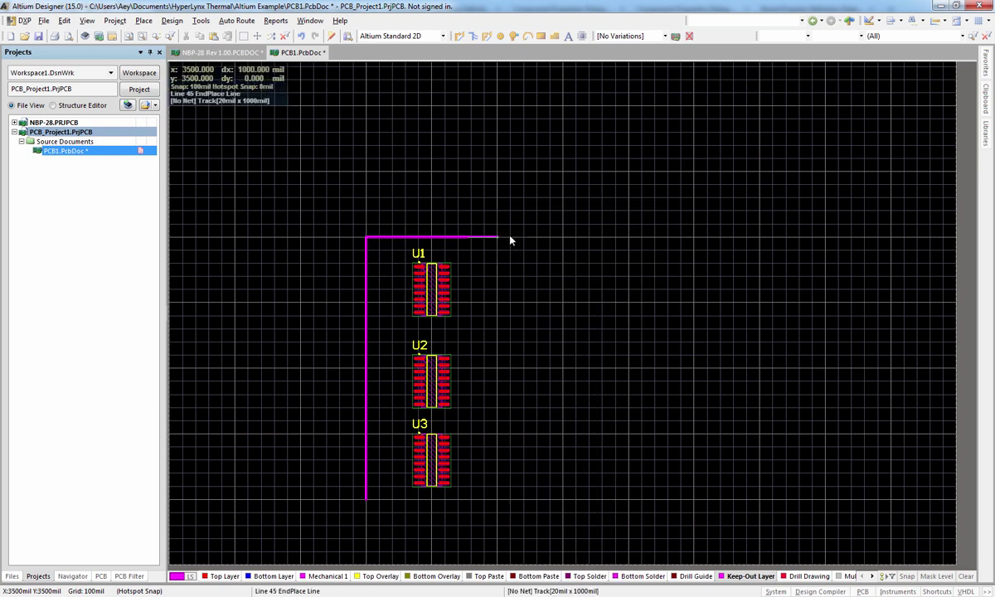
pyautogui.click(497, 238)
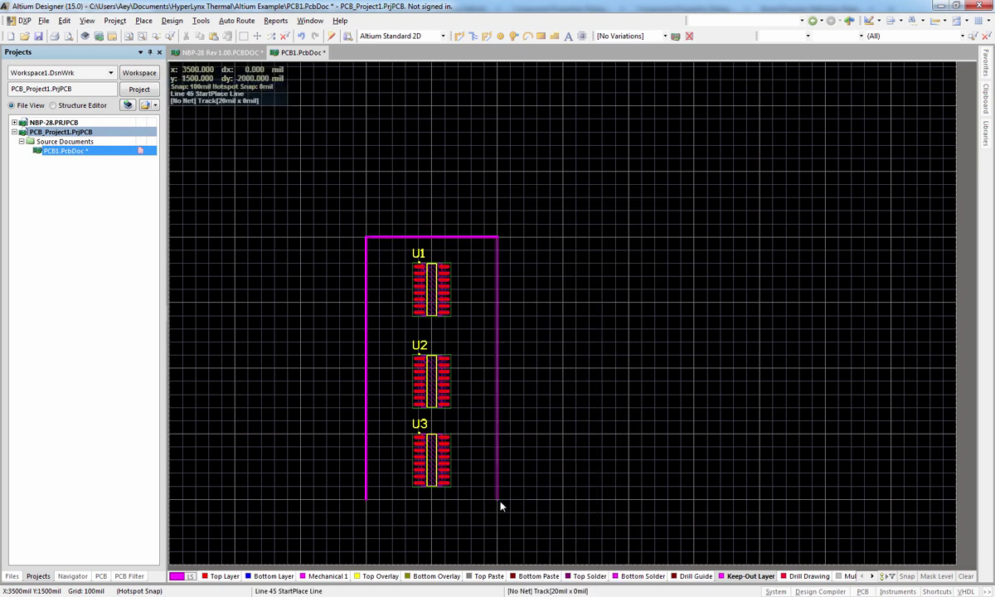
pyautogui.click(500, 505)
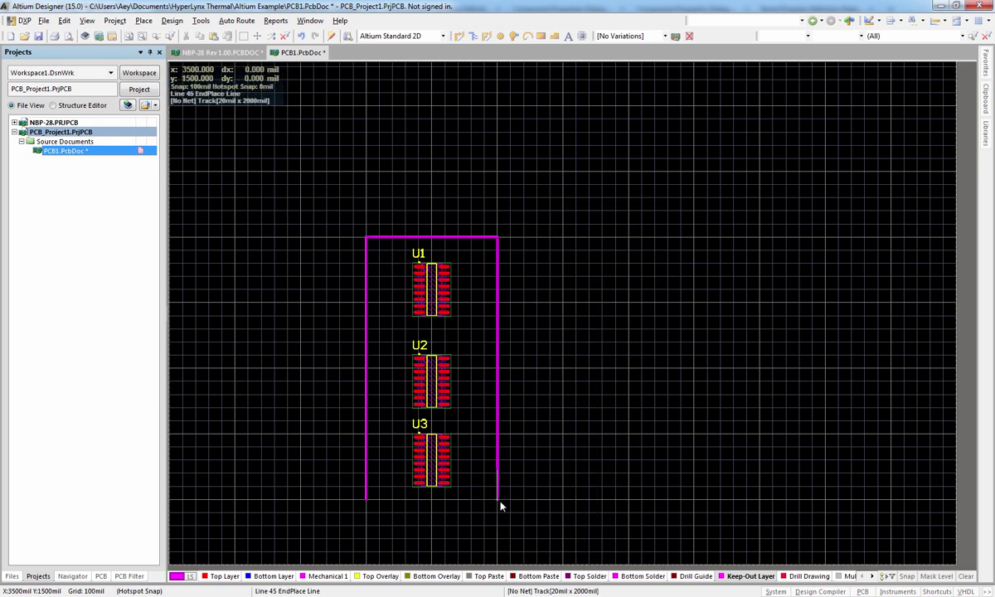
pyautogui.click(370, 503)
pyautogui.rightClick(485, 460)
pyautogui.rightClick(503, 314)
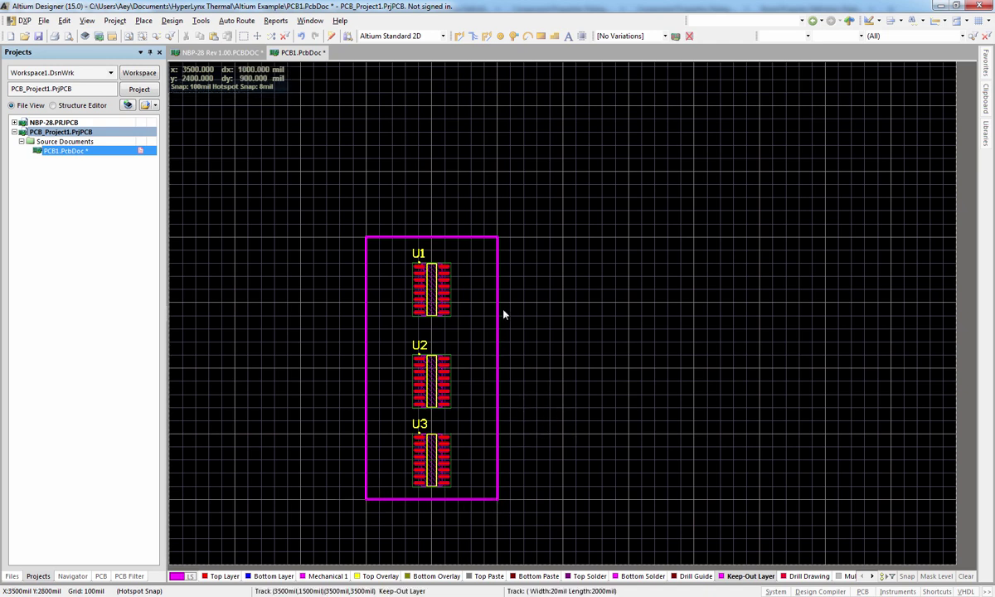
# Select the closed keep-out rectangle and redefine the board shape from the selected outline
pyautogui.click(461, 238)
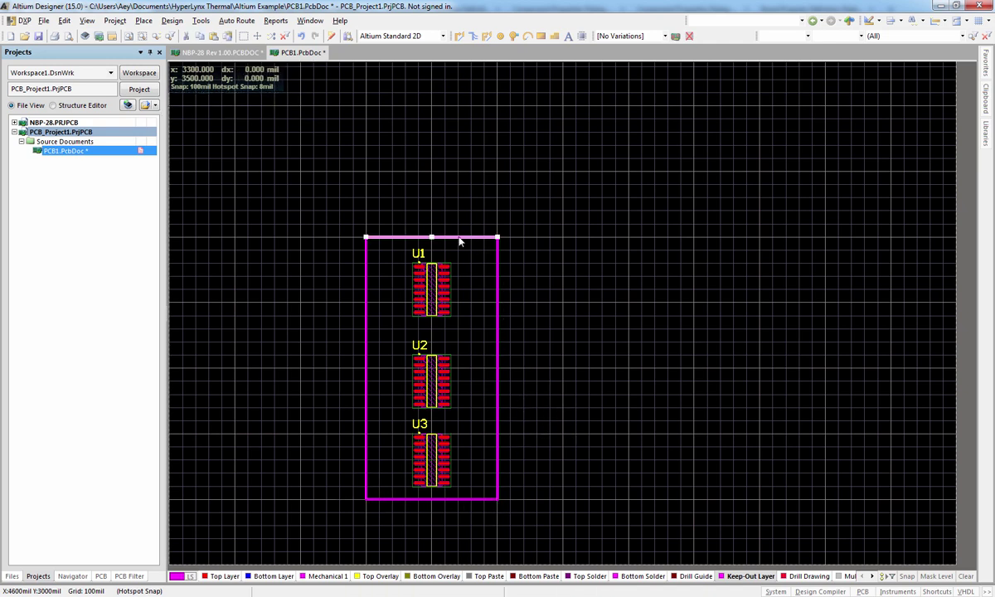
pyautogui.click(64, 20)
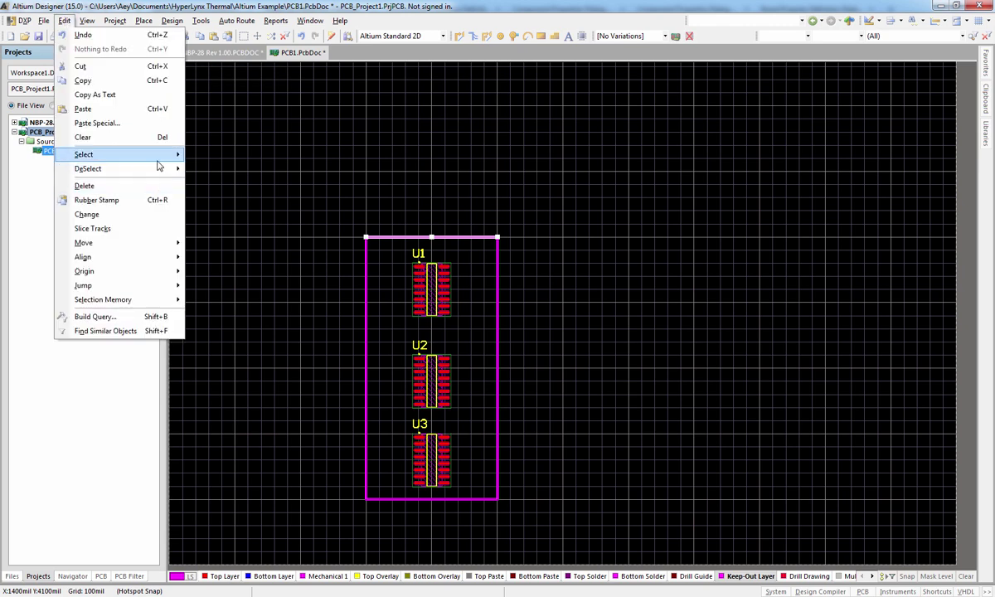
pyautogui.click(302, 175)
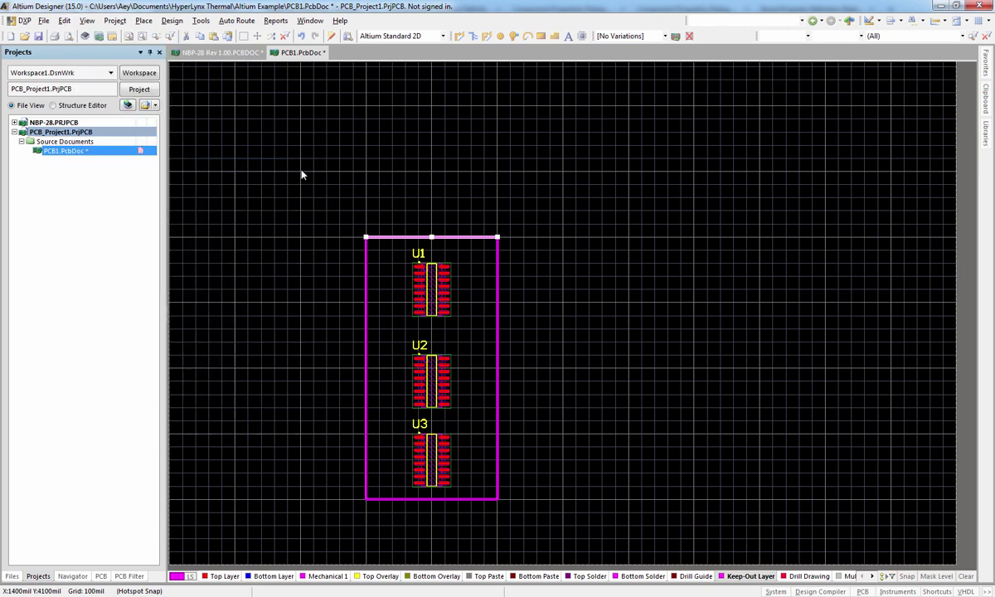
pyautogui.click(171, 19)
pyautogui.moveTo(265, 98)
pyautogui.click(389, 96)
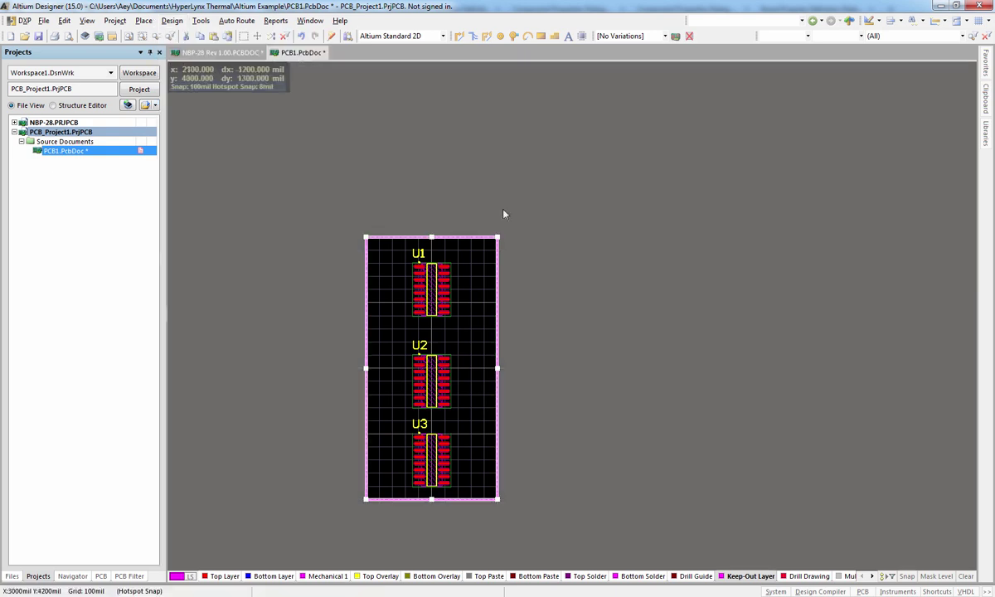
pyautogui.moveTo(537, 383); pyautogui.dragTo(620, 367, button='right')
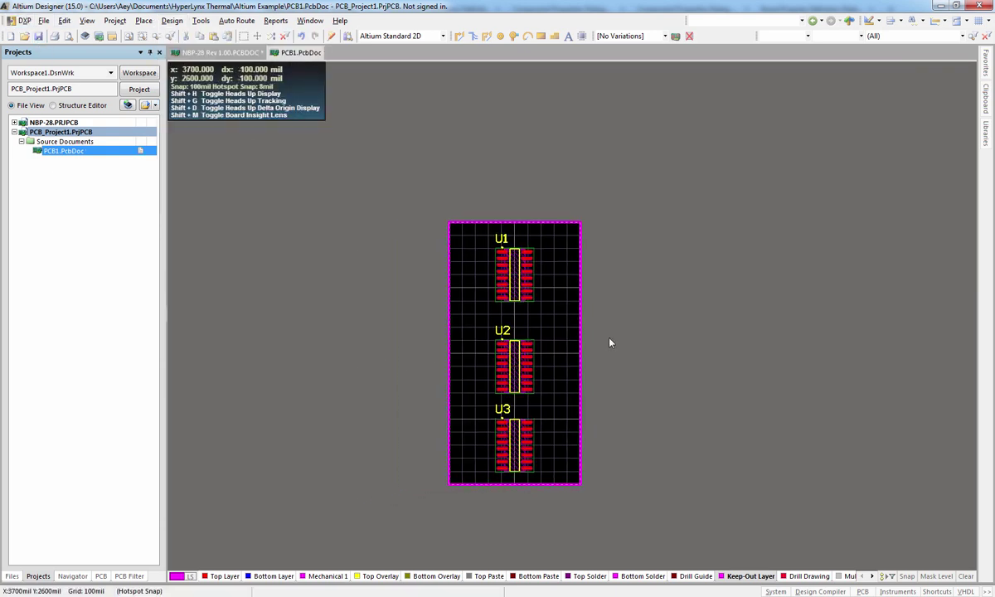
pyautogui.keyDown('ctrl'); pyautogui.scroll(3, 514, 299); pyautogui.keyUp('ctrl')
pyautogui.moveTo(574, 344); pyautogui.dragTo(557, 311, button='right')
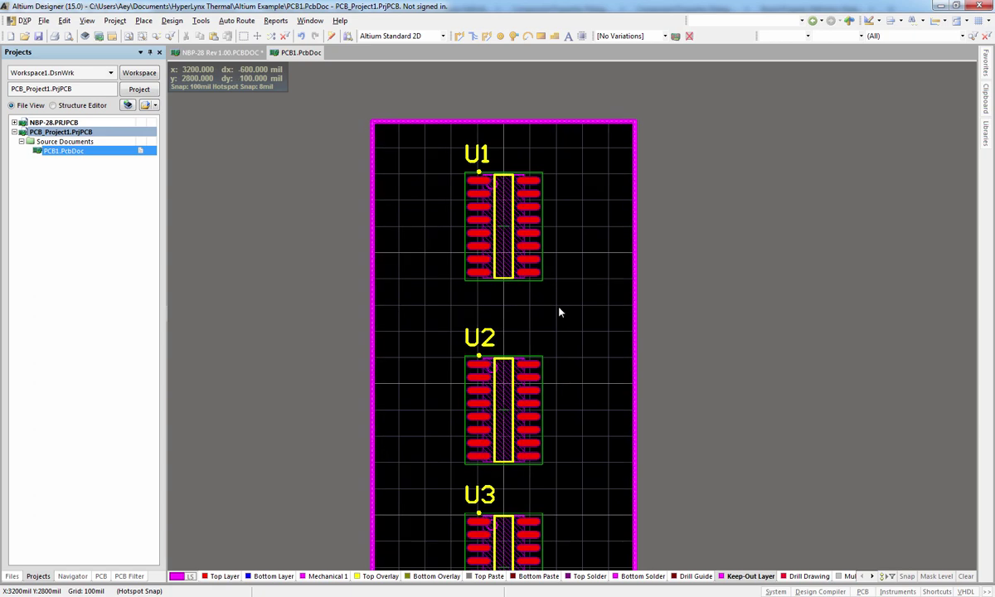
pyautogui.keyDown('ctrl'); pyautogui.scroll(-3, 559, 340); pyautogui.keyUp('ctrl')
pyautogui.keyDown('ctrl'); pyautogui.scroll(3, 555, 334); pyautogui.keyUp('ctrl')
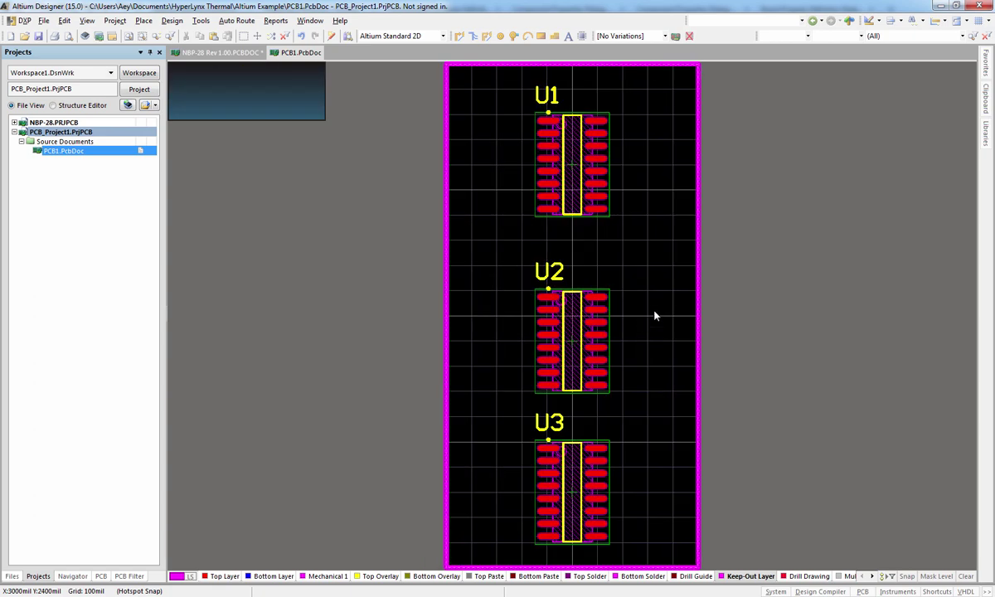
# Start exporting the board as an IDF file and create a folder named IDF inside Altium Example as its location
pyautogui.click(43, 20)
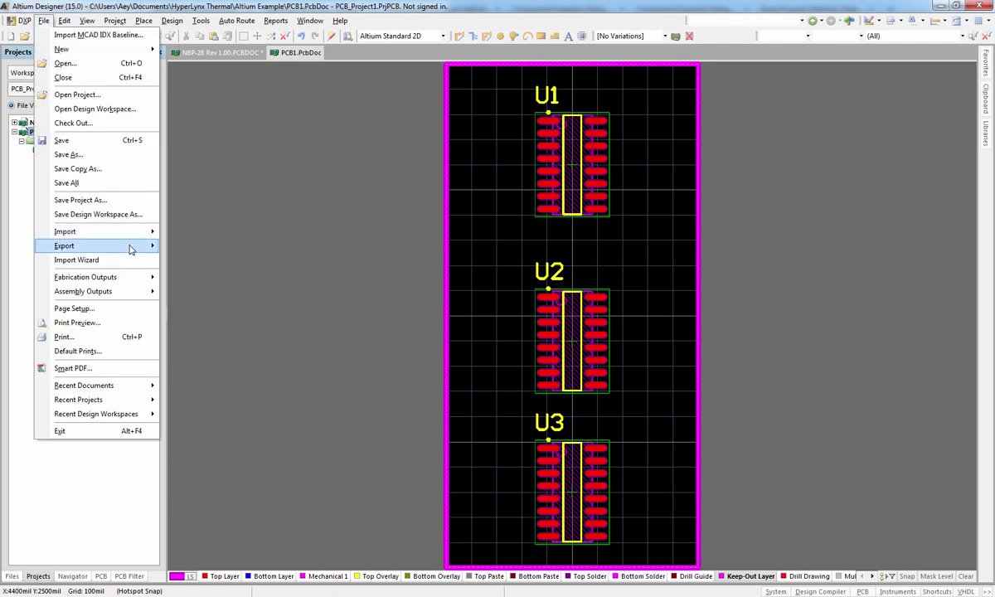
pyautogui.click(282, 272)
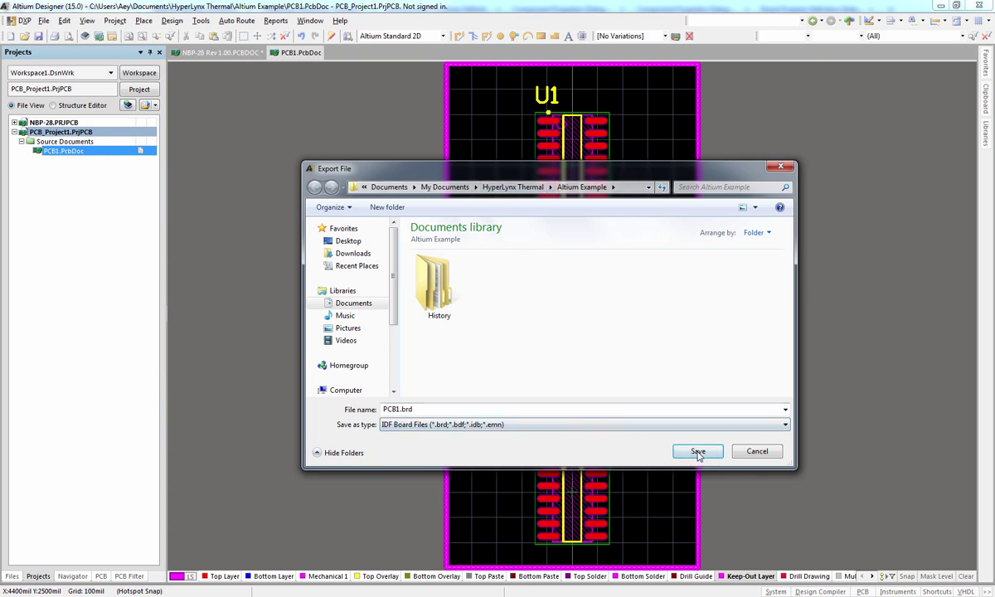
pyautogui.click(385, 207)
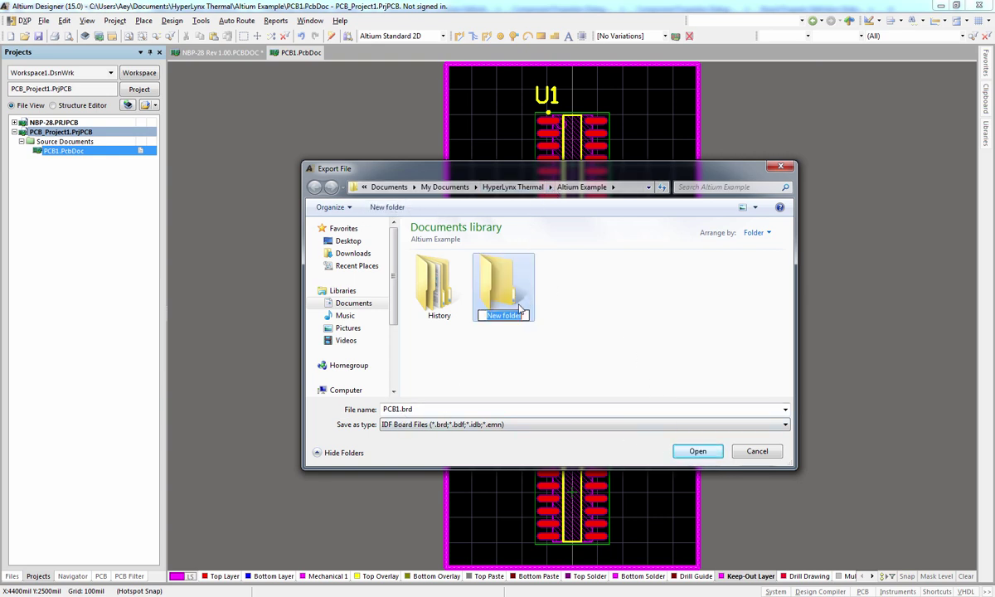
pyautogui.write('IDF')
pyautogui.press('Return')
pyautogui.doubleClick(502, 286)
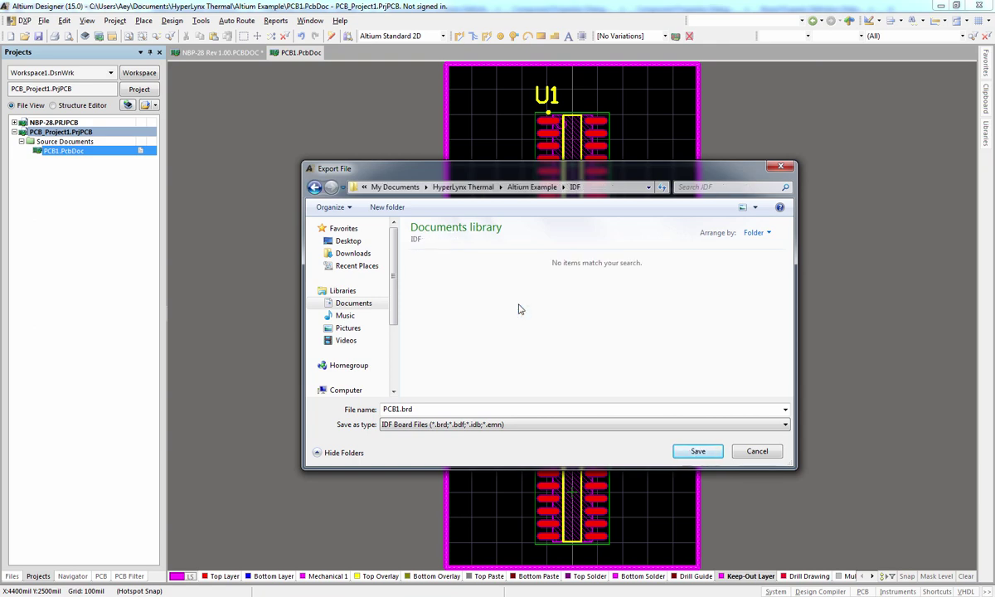
# Export the board as IDF 3.0 into the IDF folder, with the generated files set to .emn and .emp
pyautogui.click(710, 448)
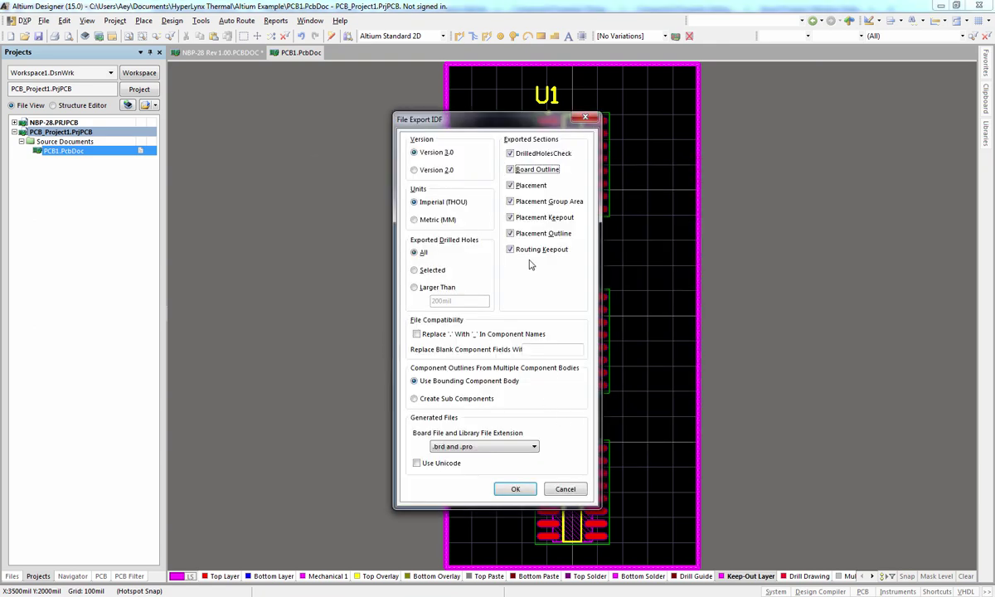
pyautogui.click(488, 447)
pyautogui.click(488, 472)
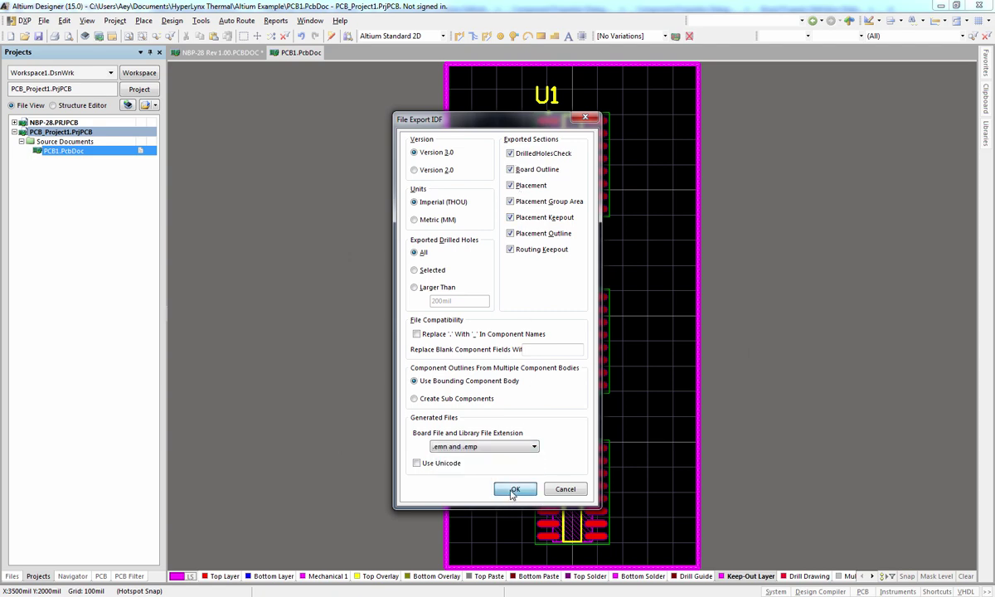
pyautogui.click(514, 490)
pyautogui.click(494, 330)
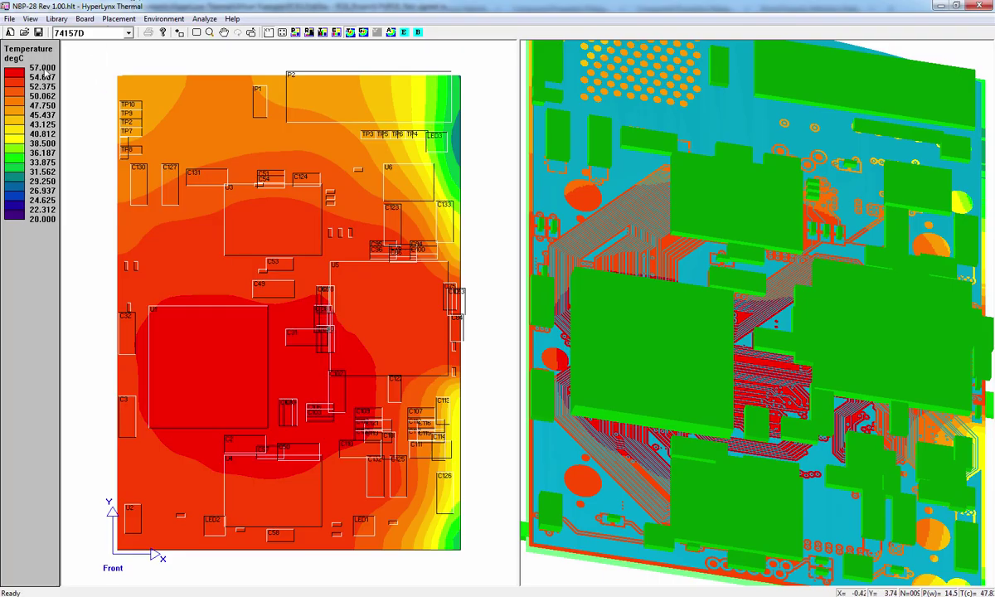
# Switch to HyperLynx Thermal, start a new board and open the IDF interface import
pyautogui.click(10, 32)
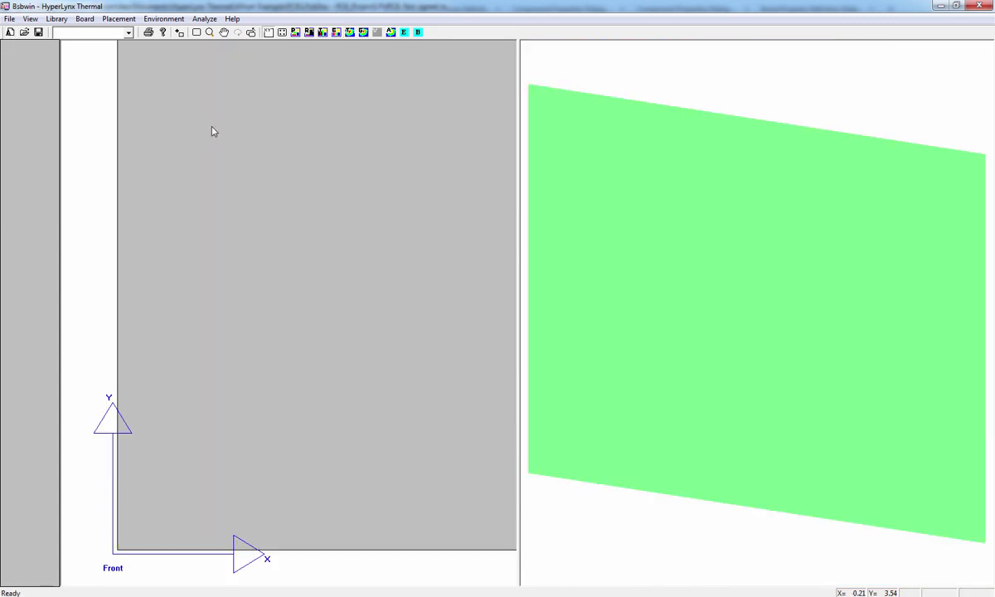
pyautogui.click(10, 19)
pyautogui.moveTo(98, 121)
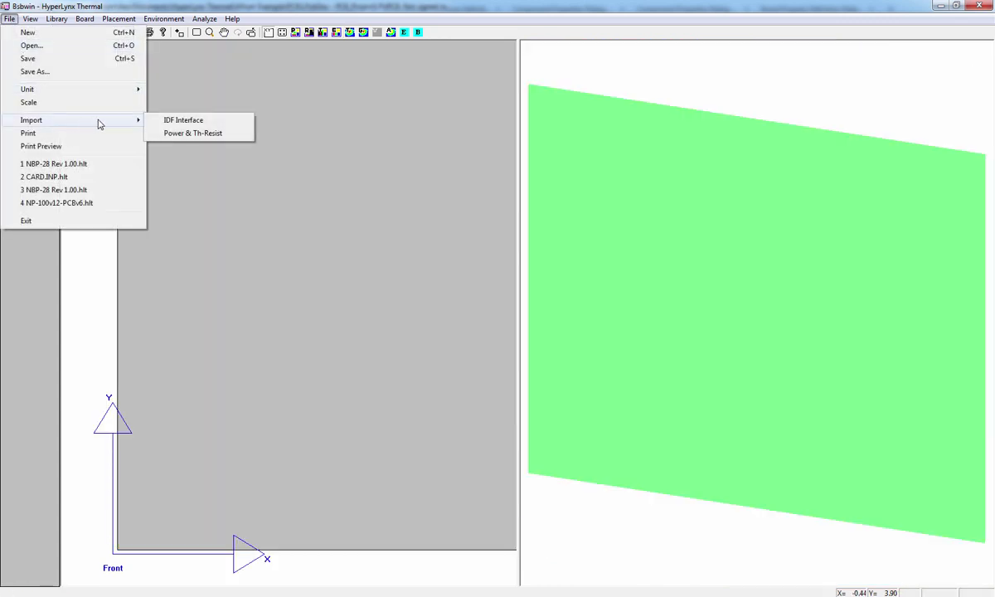
pyautogui.click(177, 121)
# Choose PCB1.emn from the Altium Example IDF folder as the IDF board file
pyautogui.click(634, 243)
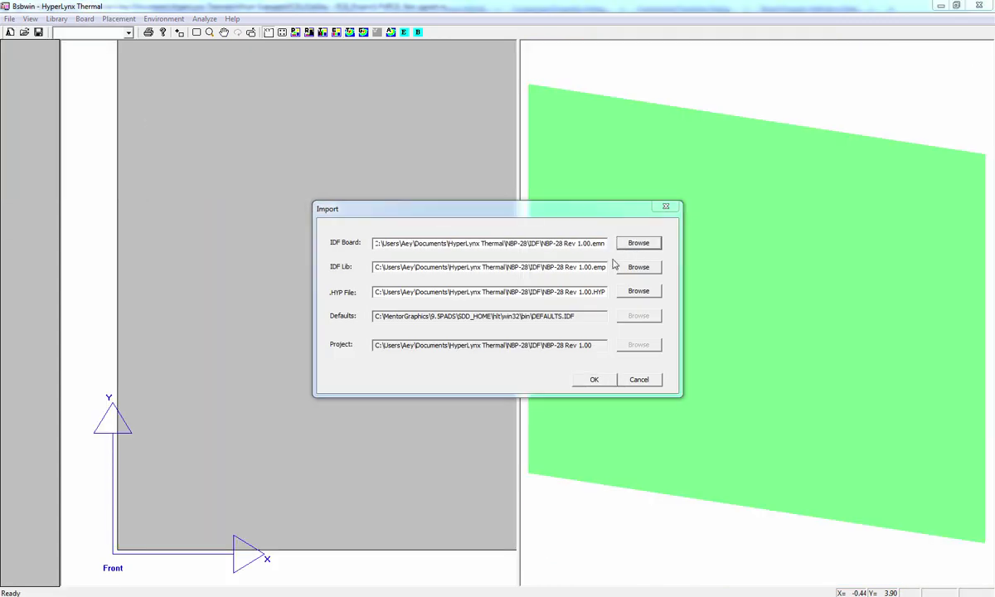
pyautogui.click(572, 204)
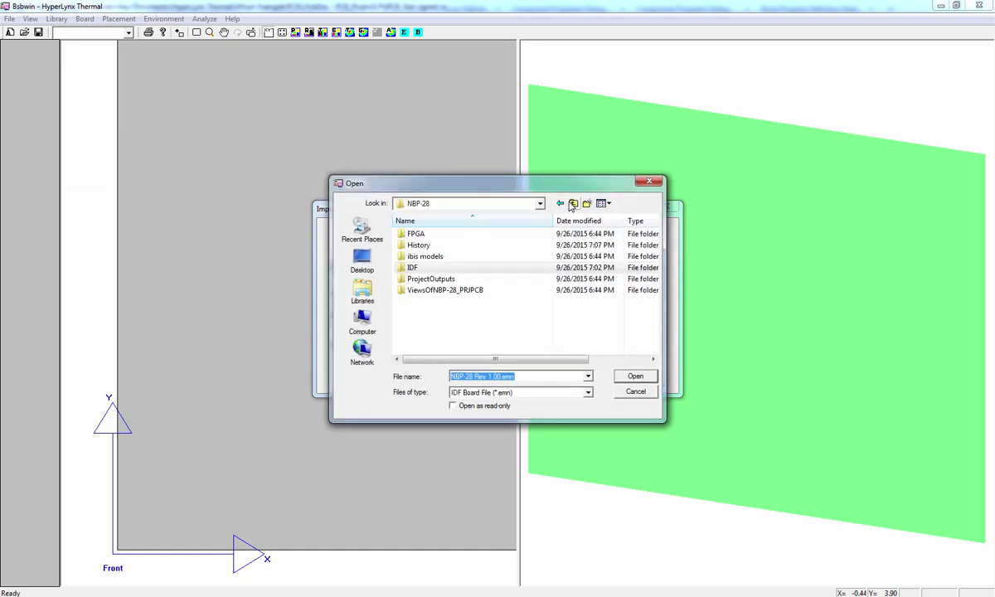
pyautogui.click(572, 204)
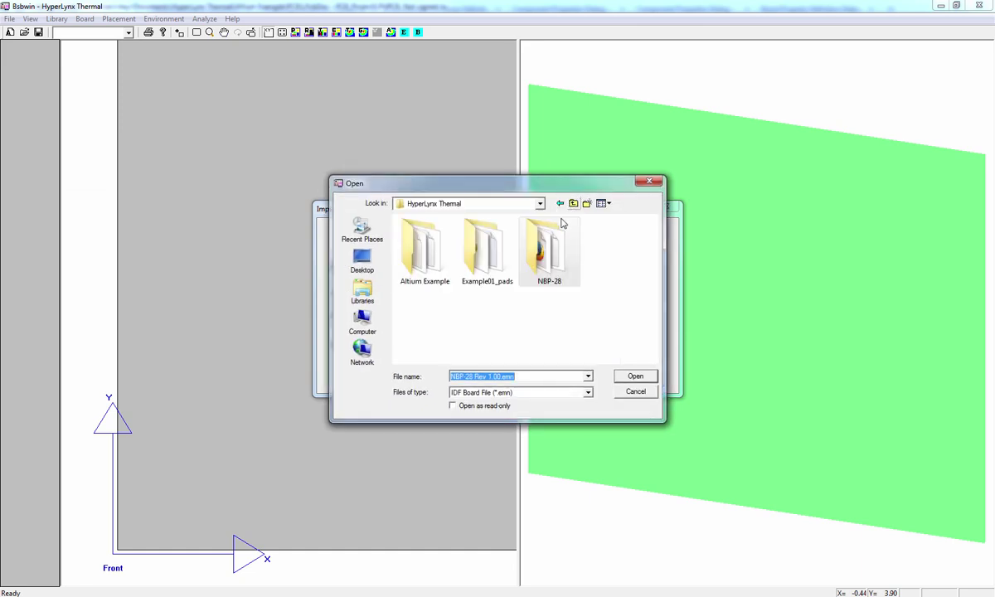
pyautogui.doubleClick(400, 244)
pyautogui.doubleClick(396, 246)
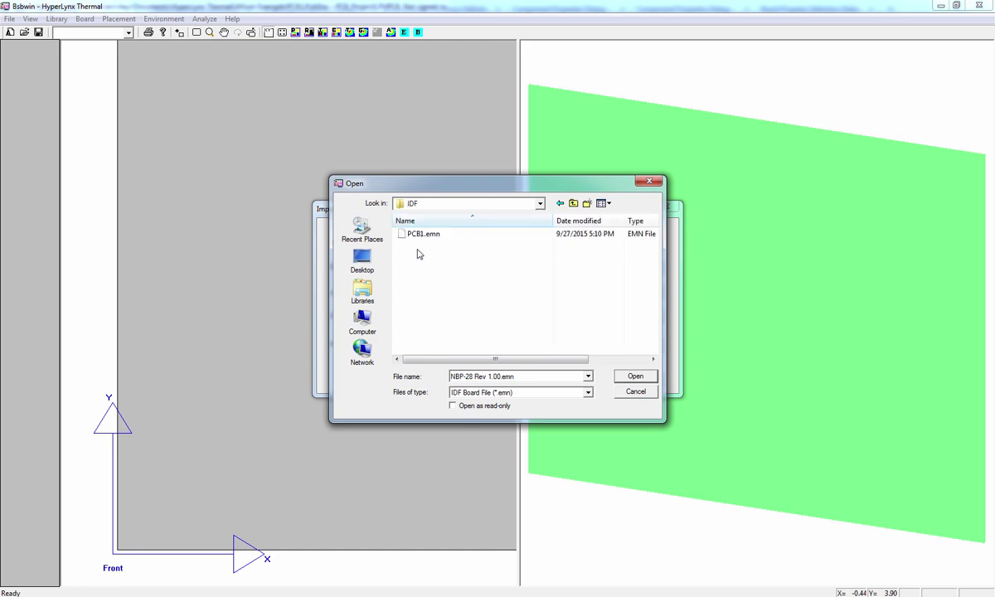
pyautogui.click(423, 233)
pyautogui.click(635, 377)
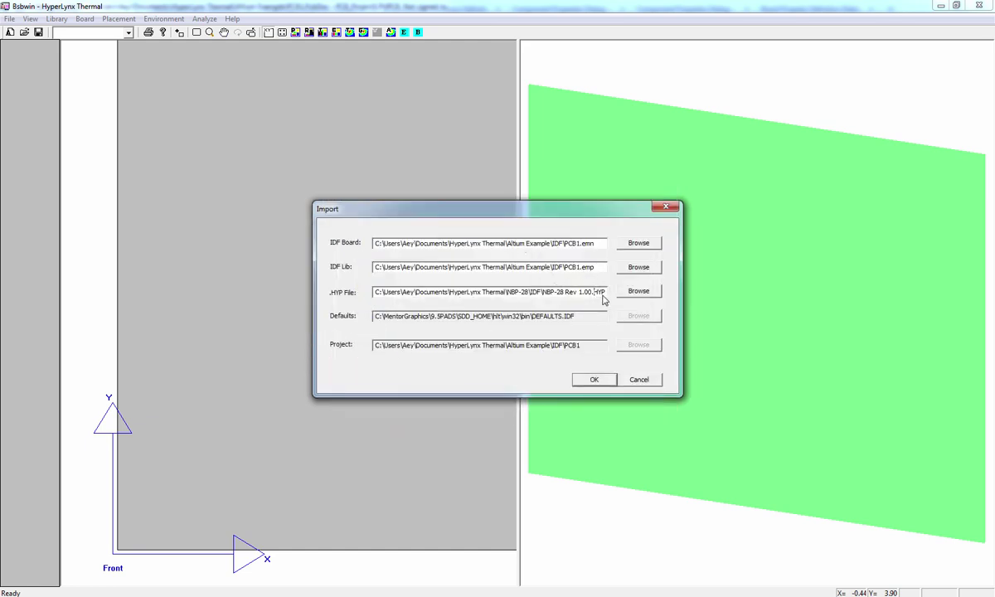
# Clear the .HYP file path and import the IDF board
pyautogui.moveTo(604, 299); pyautogui.dragTo(253, 304)
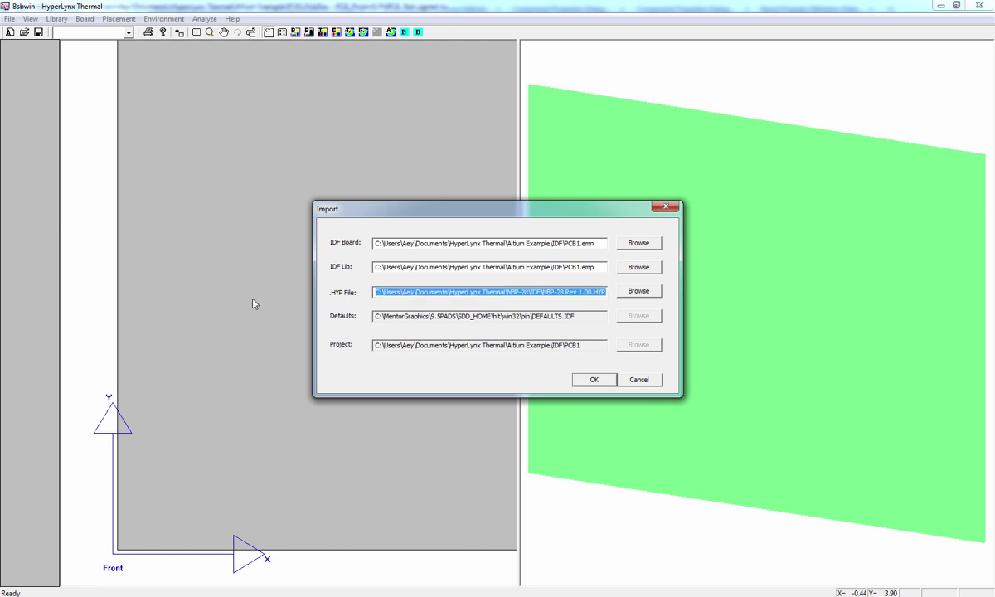
pyautogui.press('Delete')
pyautogui.click(593, 381)
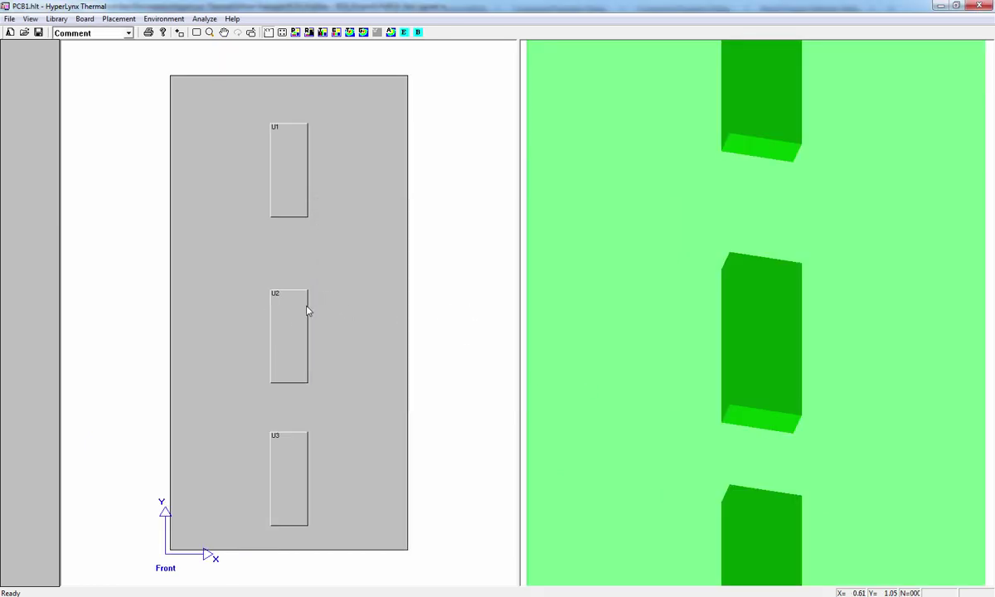
# Examine component U2 on the imported board and the list of part names
pyautogui.click(278, 300)
pyautogui.click(118, 34)
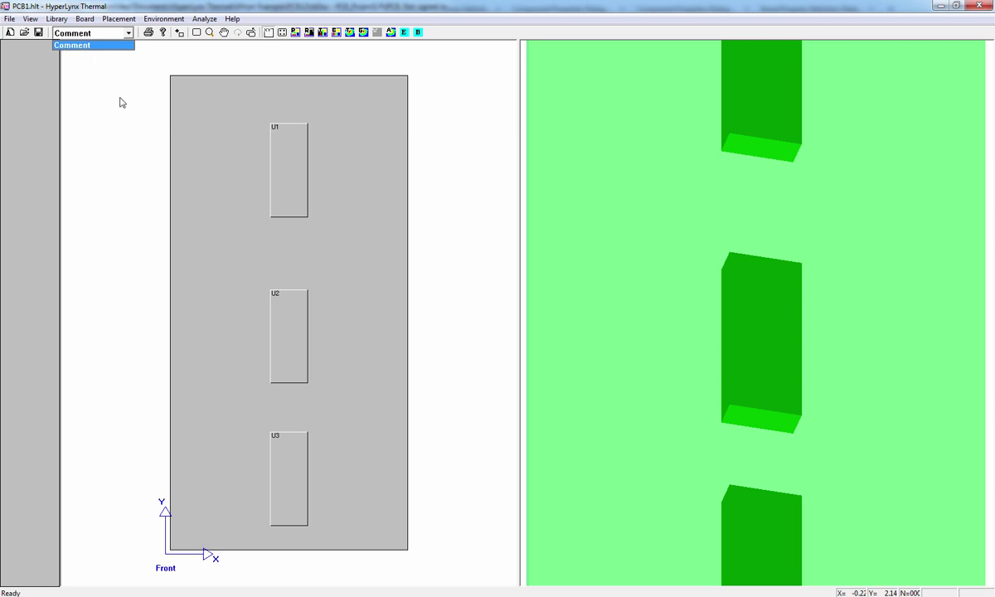
pyautogui.click(462, 246)
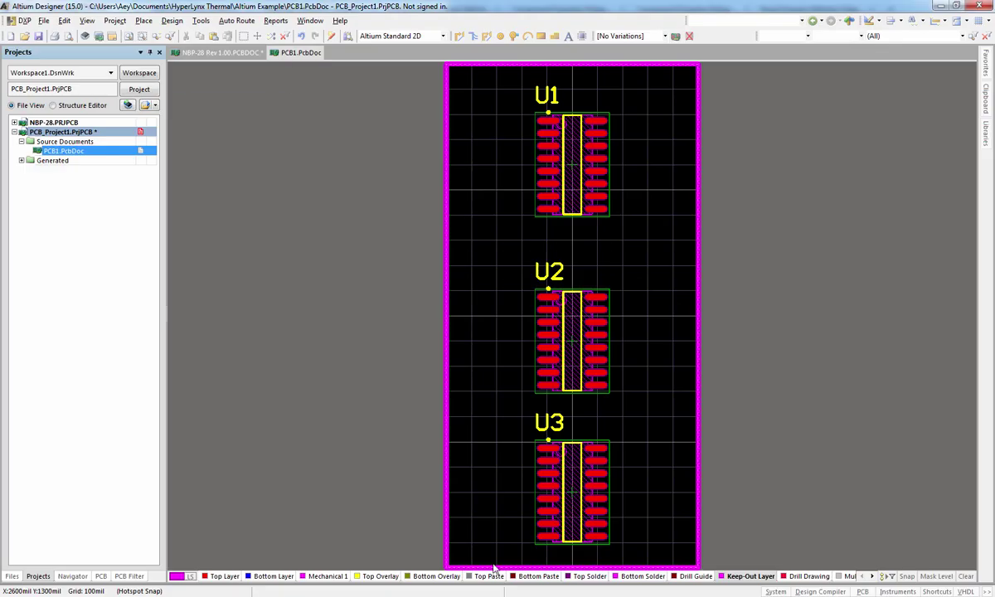
# Switch to Altium Designer and set U1's comment text to 74157D
pyautogui.doubleClick(571, 189)
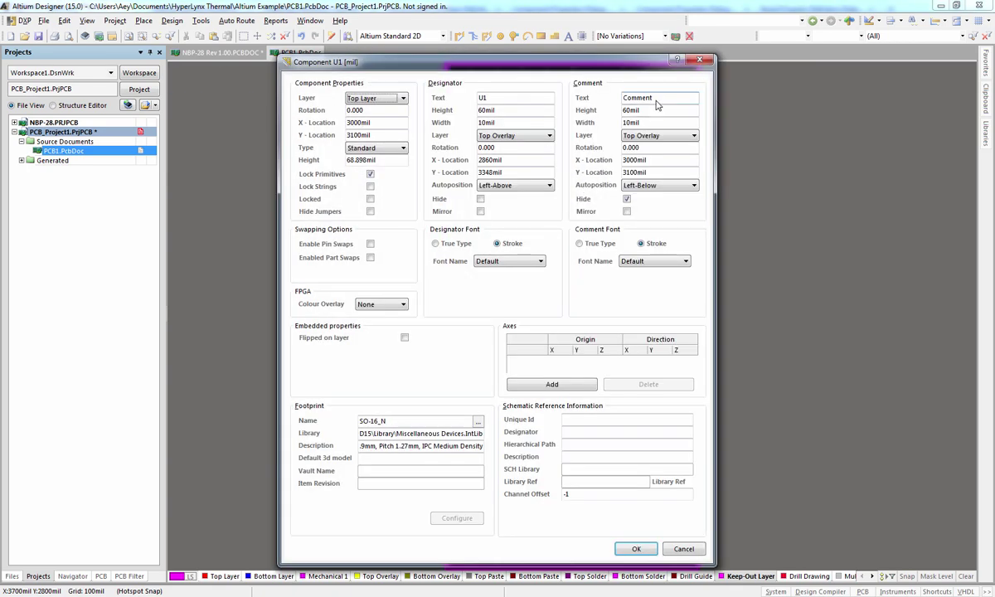
pyautogui.doubleClick(657, 102)
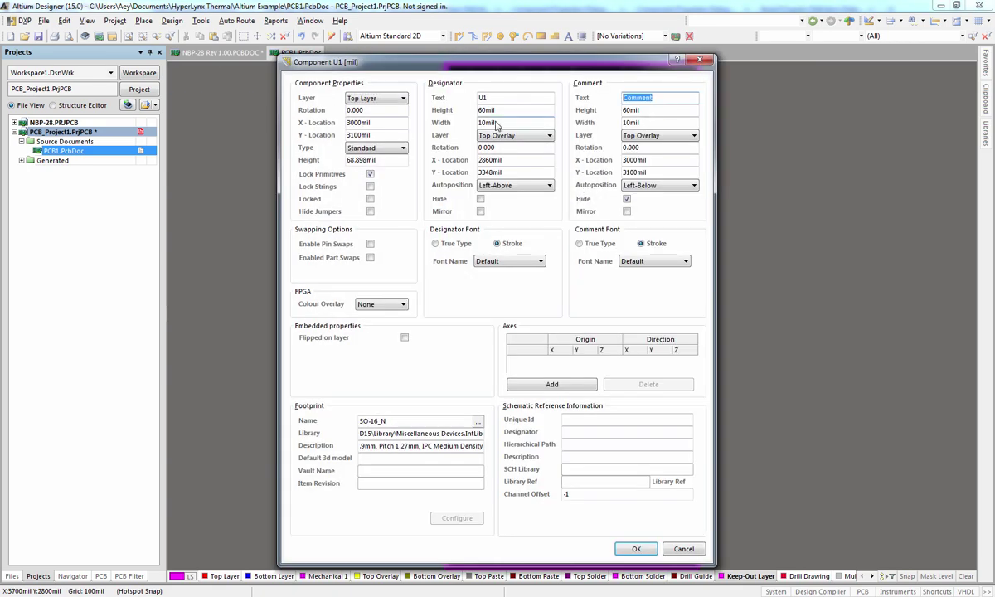
pyautogui.write('7')
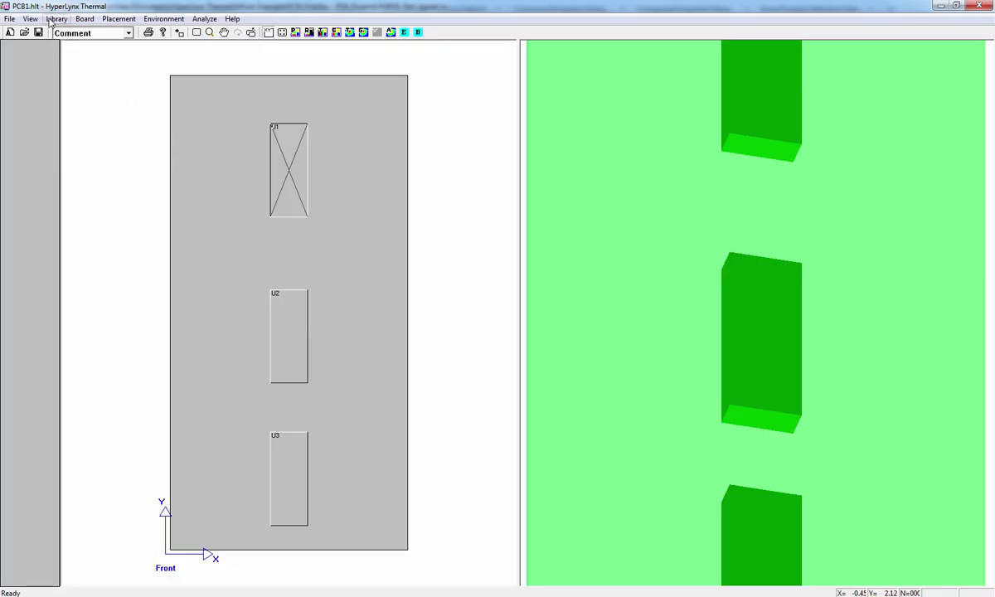
# Look up part 74157D in HyperLynx Thermal's master library and close the library
pyautogui.click(55, 19)
pyautogui.click(65, 31)
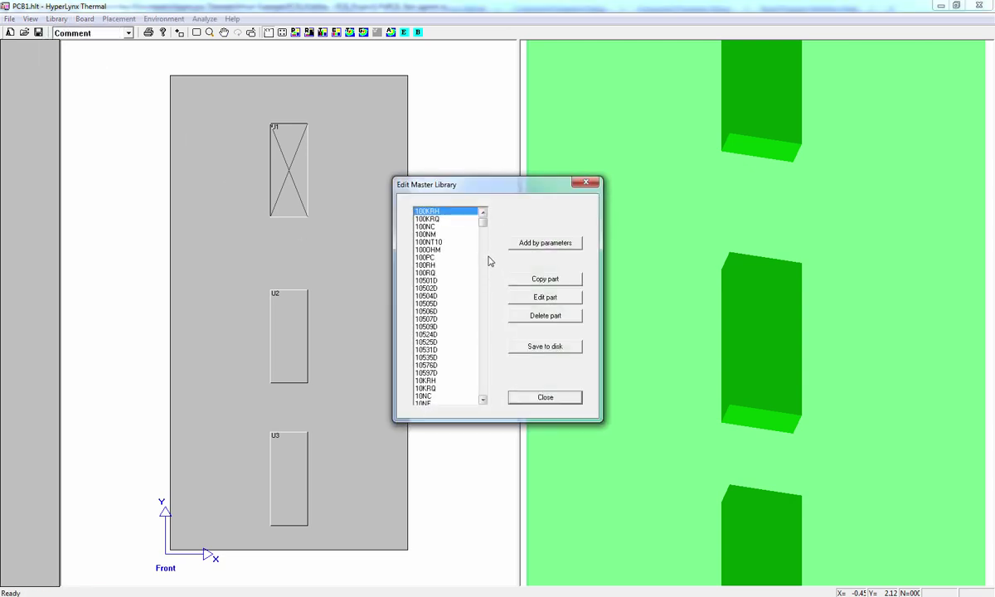
pyautogui.moveTo(484, 224); pyautogui.dragTo(487, 282)
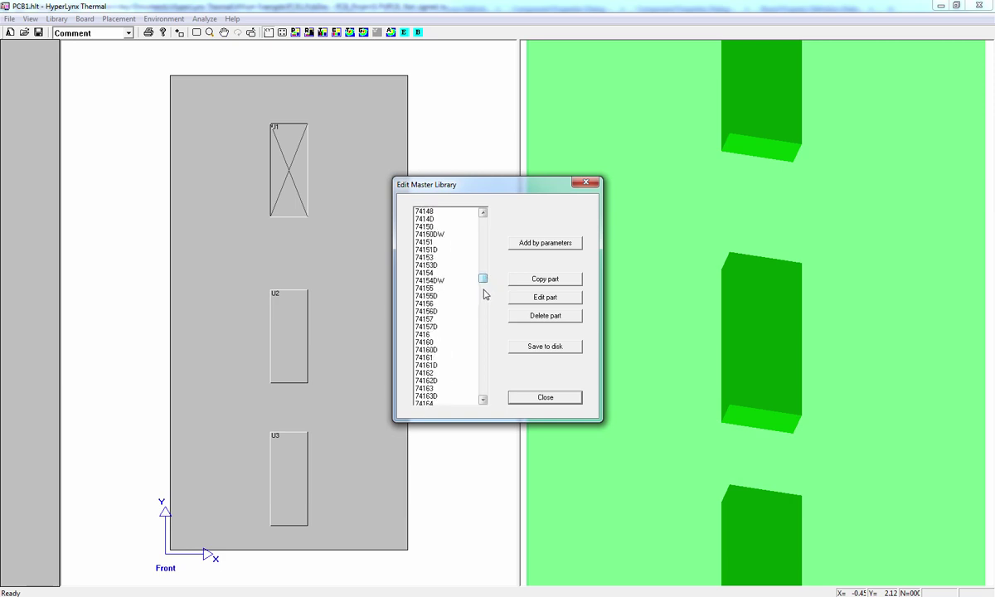
pyautogui.click(439, 327)
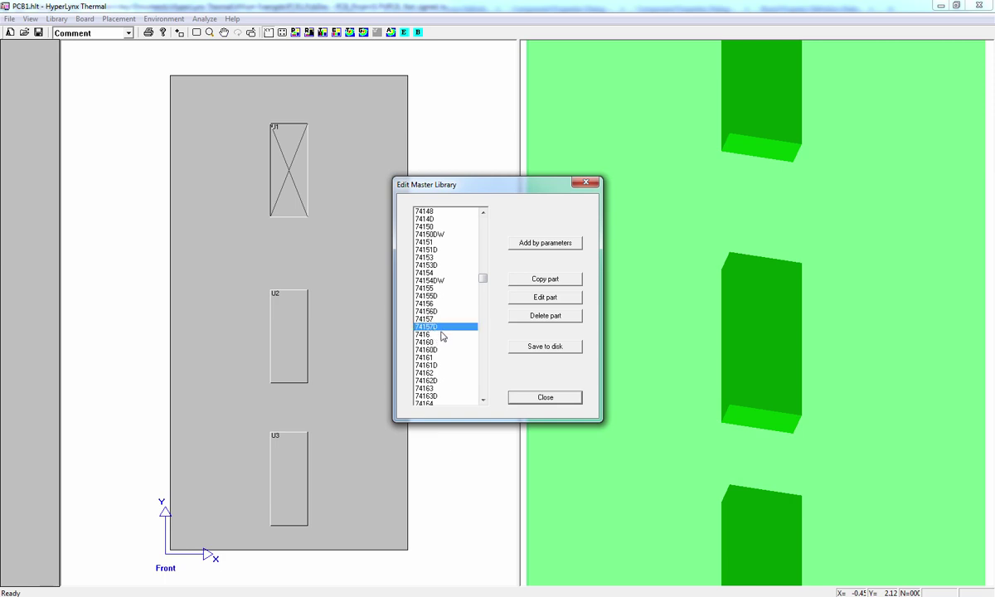
pyautogui.click(537, 402)
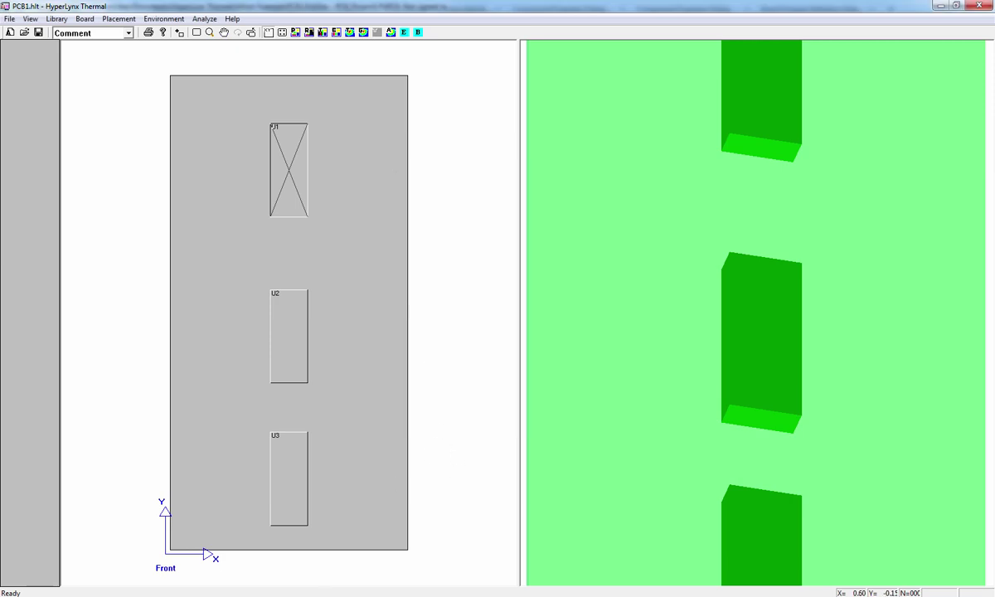
# Return to Altium Designer, copy U1's comment text 74157D and apply the component's properties
pyautogui.hotkey('alt', 'Tab')
pyautogui.moveTo(651, 100); pyautogui.dragTo(557, 100)
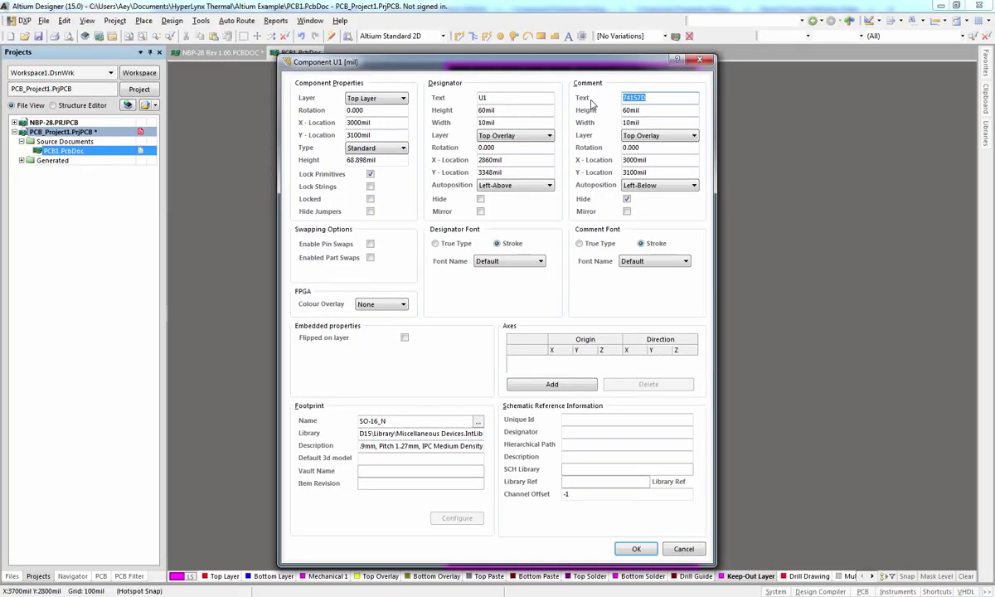
pyautogui.rightClick(654, 99)
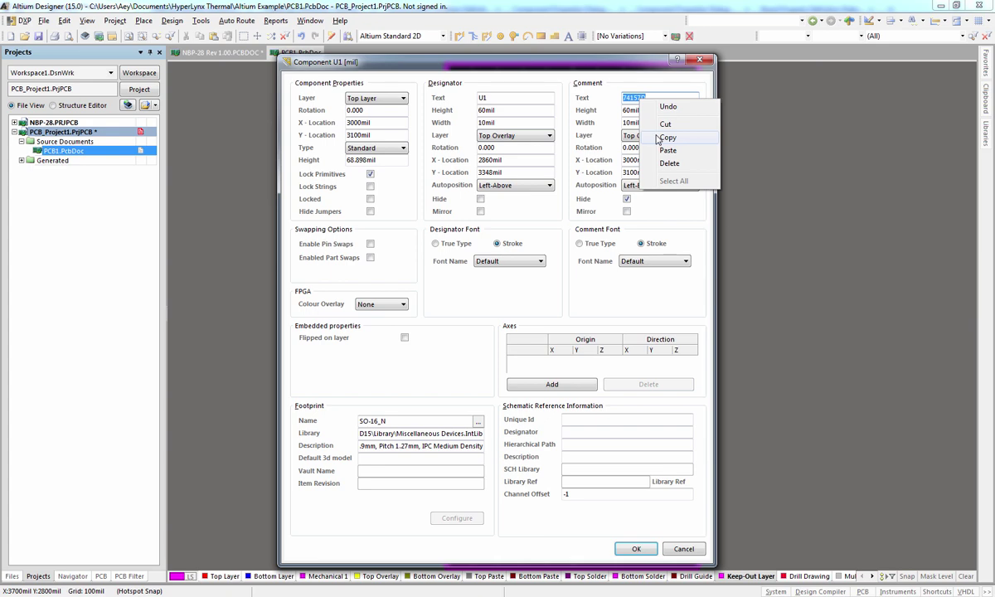
pyautogui.click(666, 137)
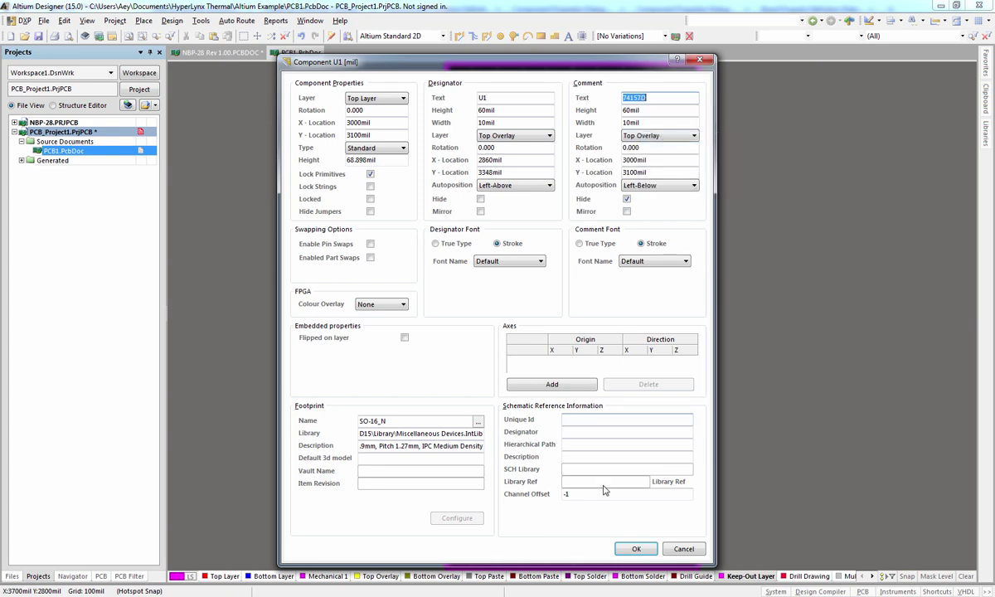
pyautogui.click(634, 549)
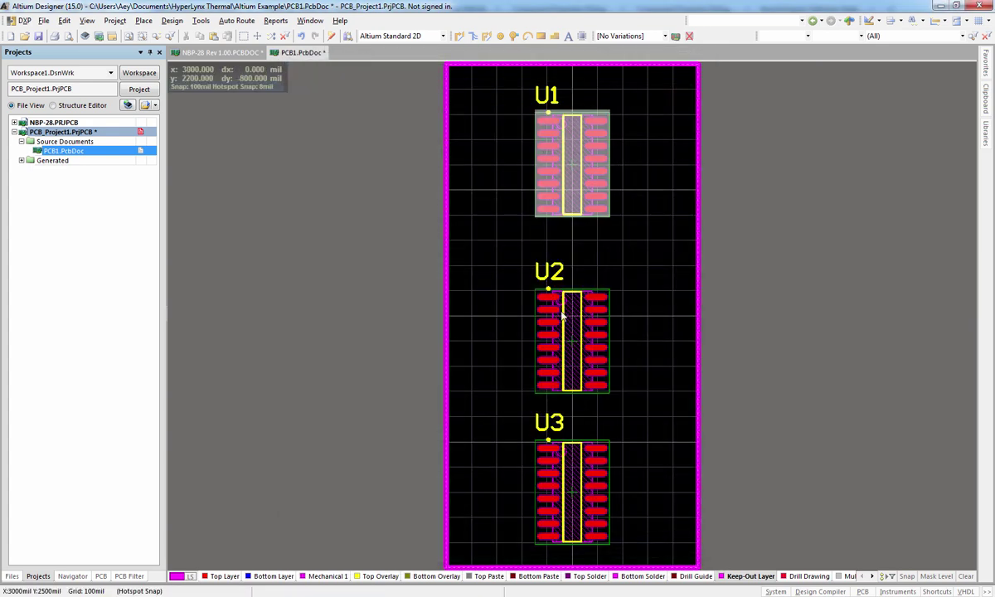
# Replace U2's comment text with the copied part name 74157D
pyautogui.doubleClick(555, 332)
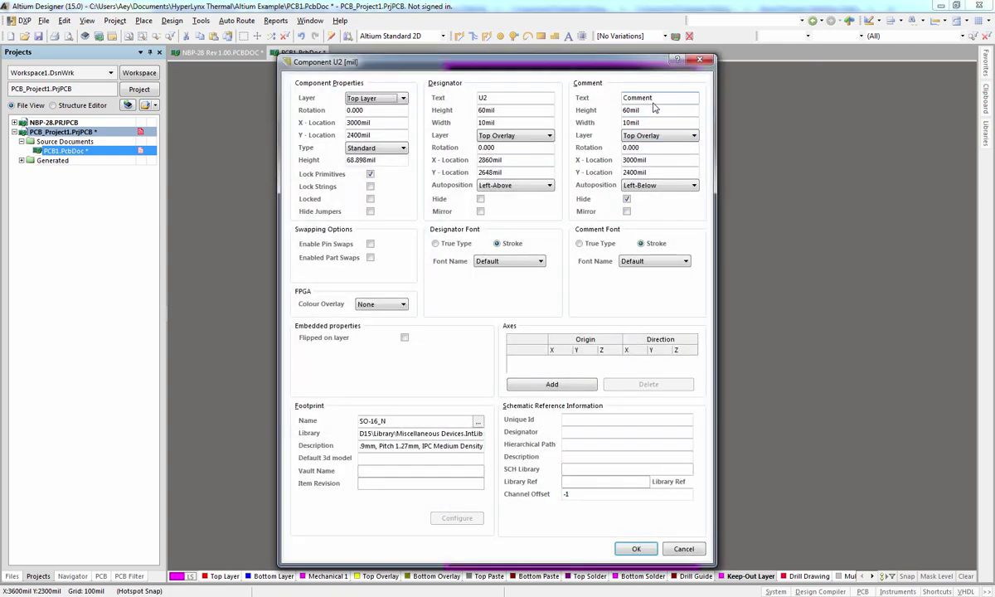
pyautogui.moveTo(633, 98); pyautogui.dragTo(601, 104)
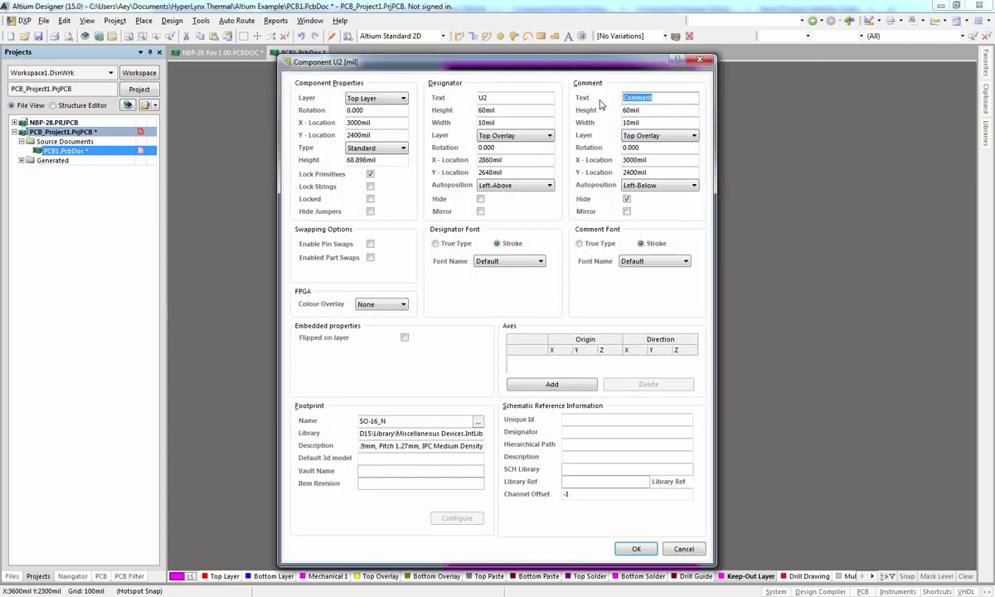
pyautogui.rightClick(632, 100)
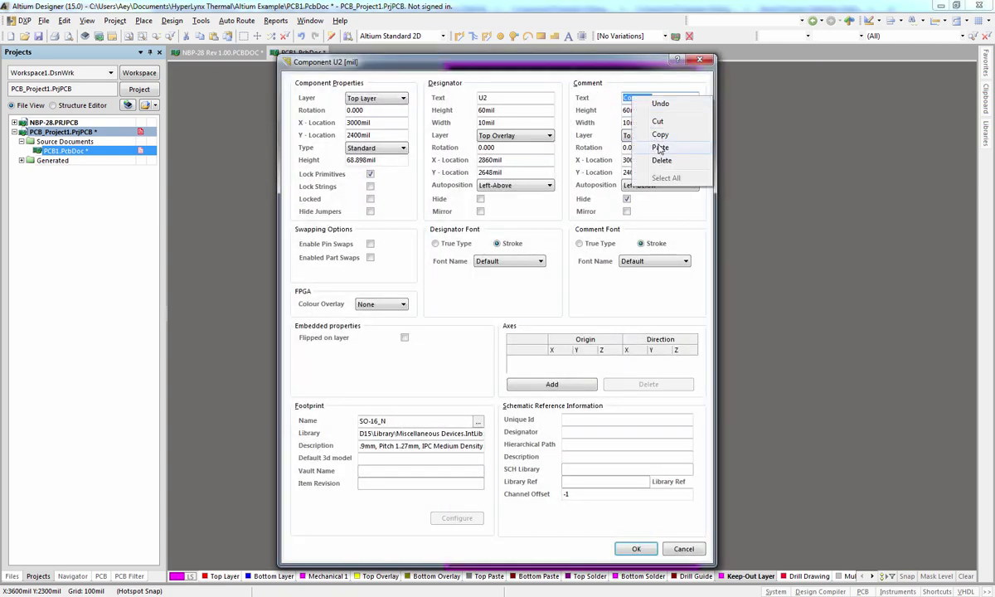
pyautogui.click(622, 141)
pyautogui.click(636, 549)
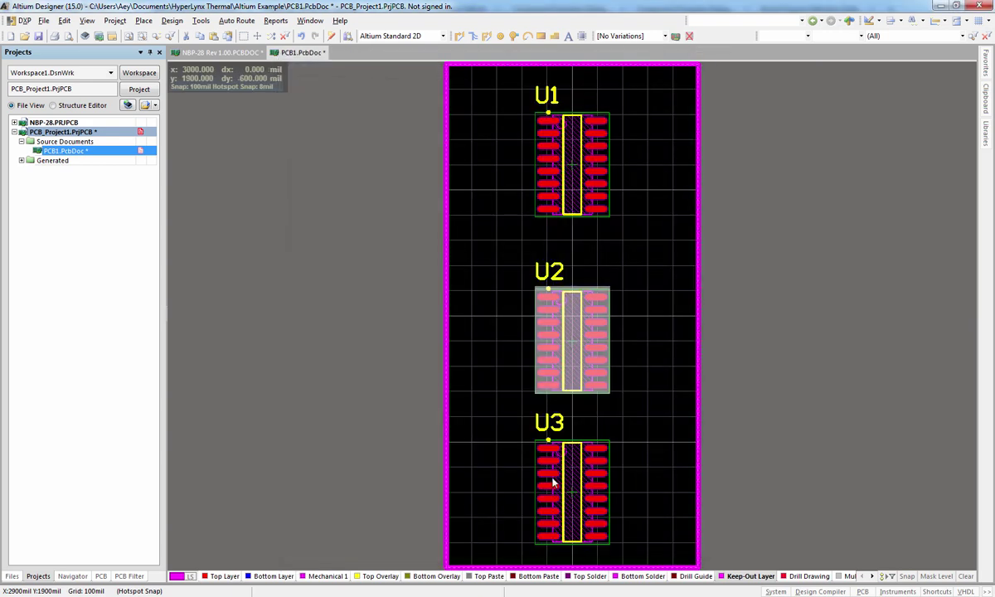
# Replace U3's comment text with the copied part name 74157D and deselect the component
pyautogui.doubleClick(574, 464)
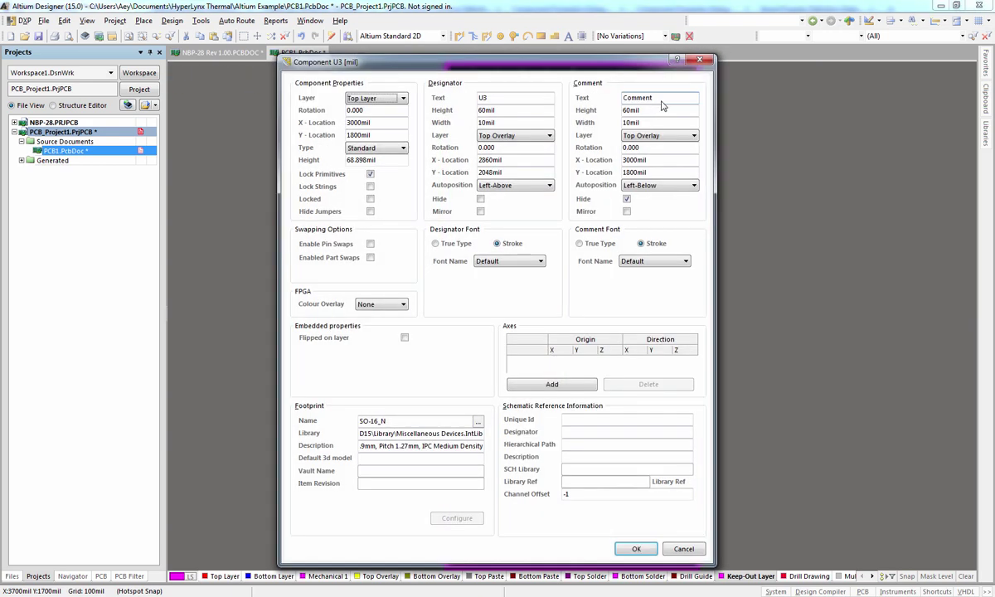
pyautogui.rightClick(633, 100)
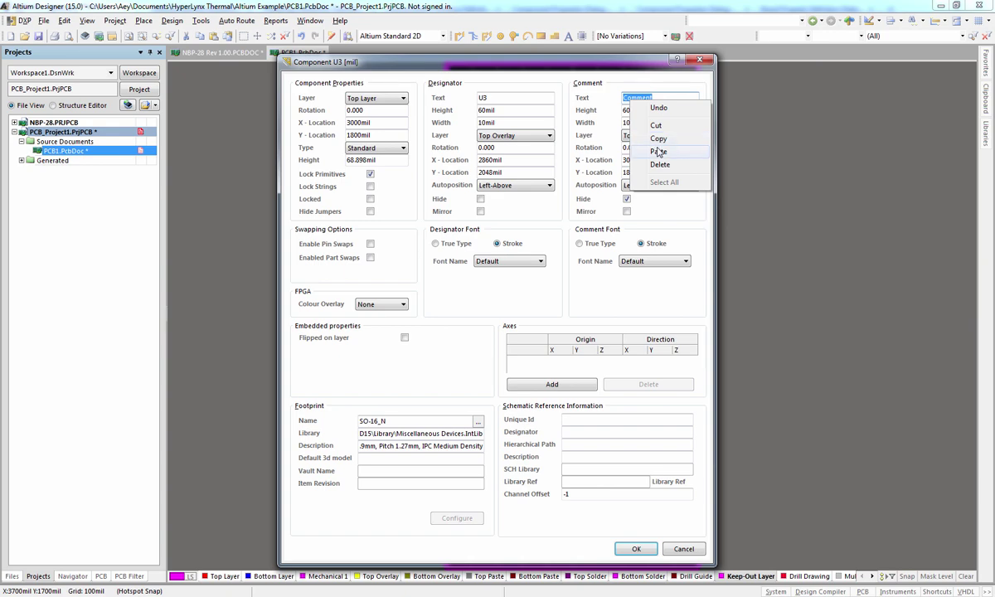
pyautogui.click(653, 147)
pyautogui.click(627, 549)
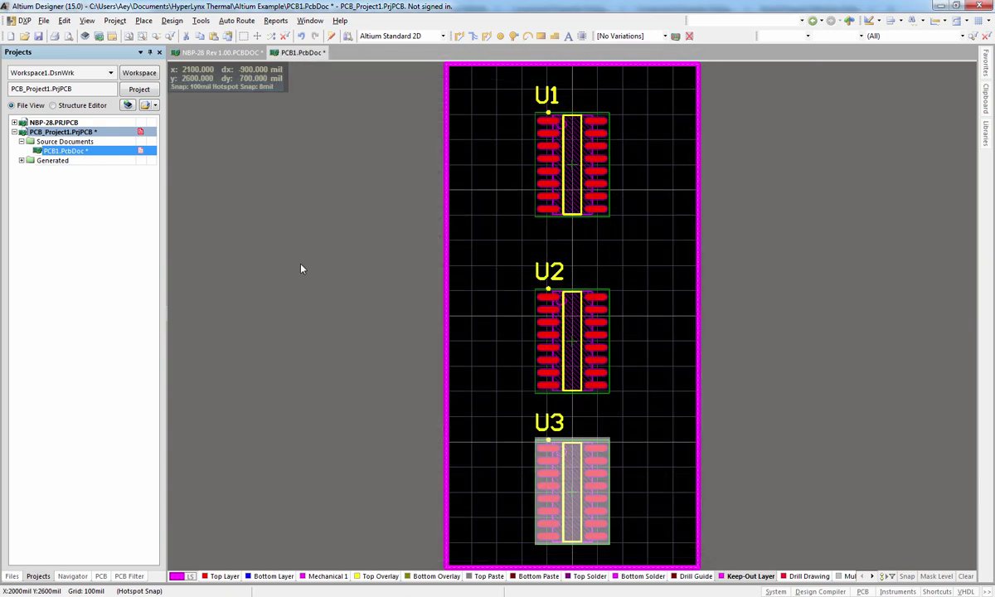
pyautogui.click(286, 250)
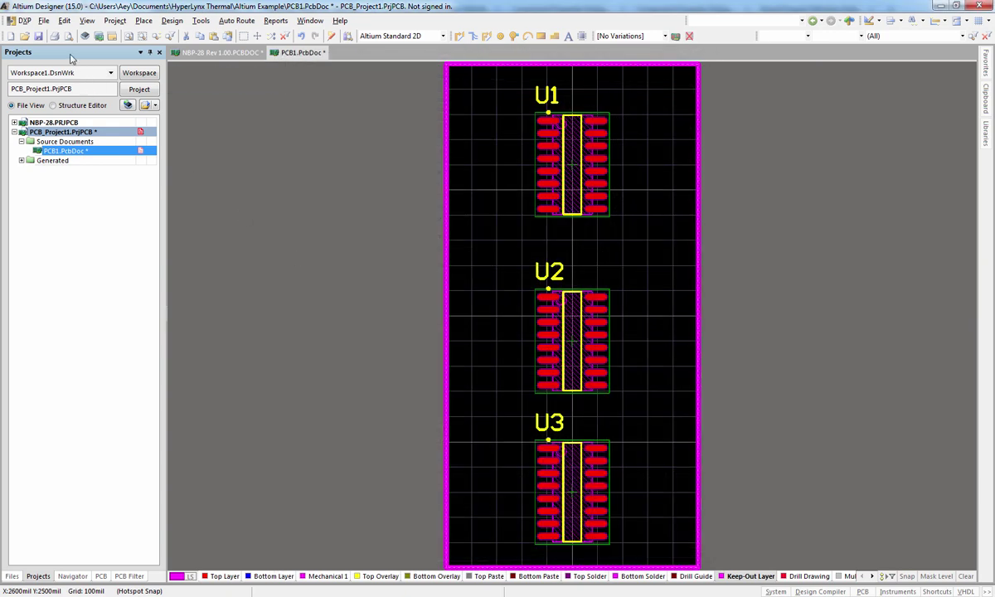
# Export the board as an IDF file named PCB1, with .emn and .emp as the board and library file extensions
pyautogui.click(43, 20)
pyautogui.moveTo(138, 246)
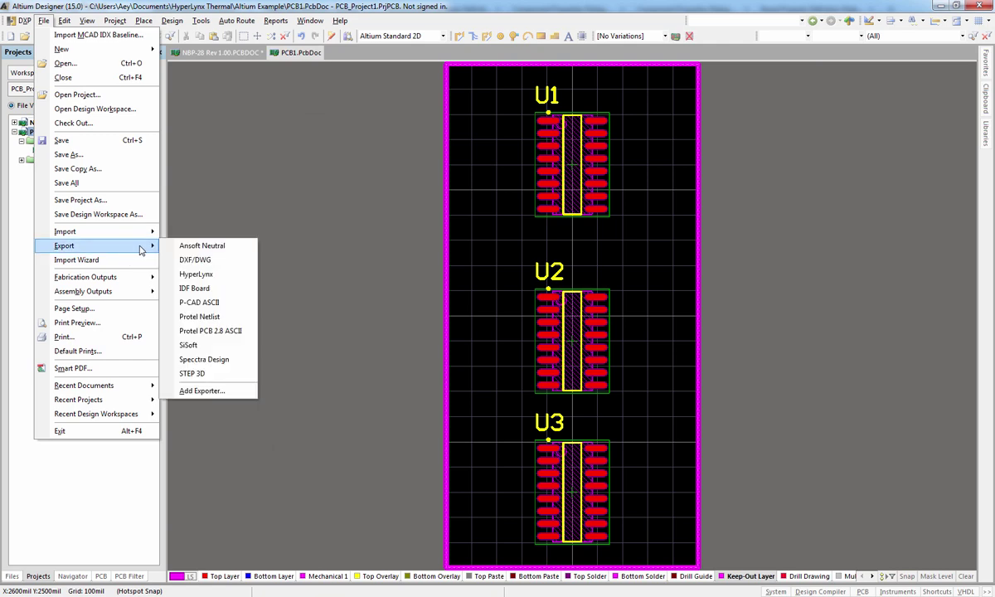
pyautogui.click(197, 287)
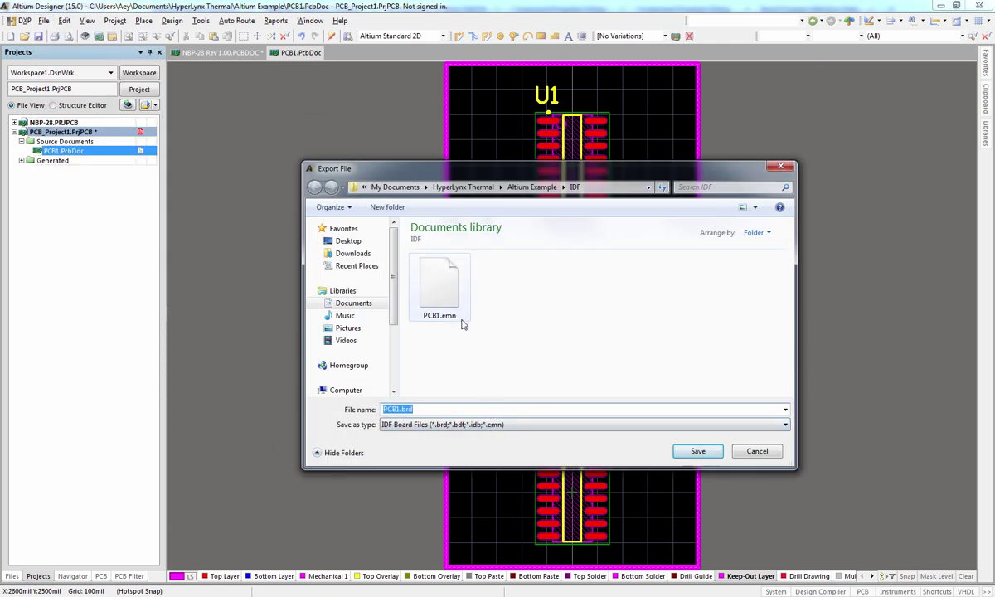
pyautogui.click(695, 453)
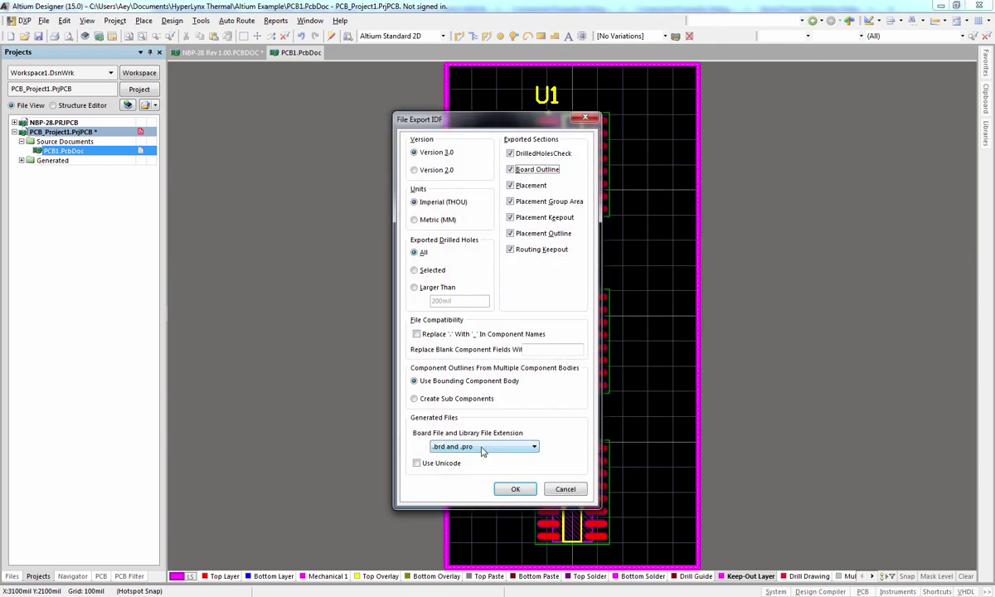
pyautogui.click(469, 444)
pyautogui.click(477, 474)
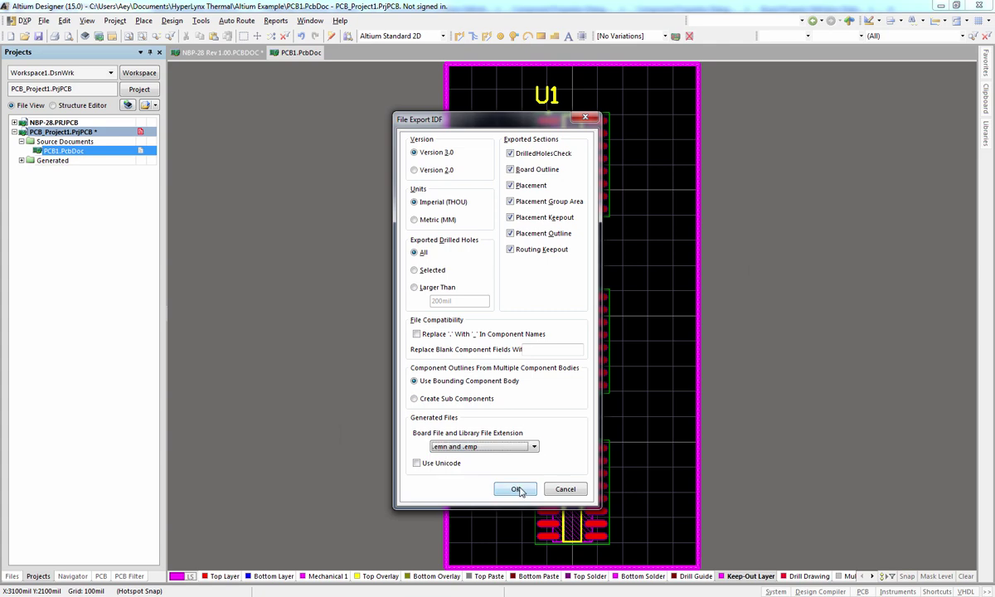
pyautogui.click(514, 488)
pyautogui.press('Return')
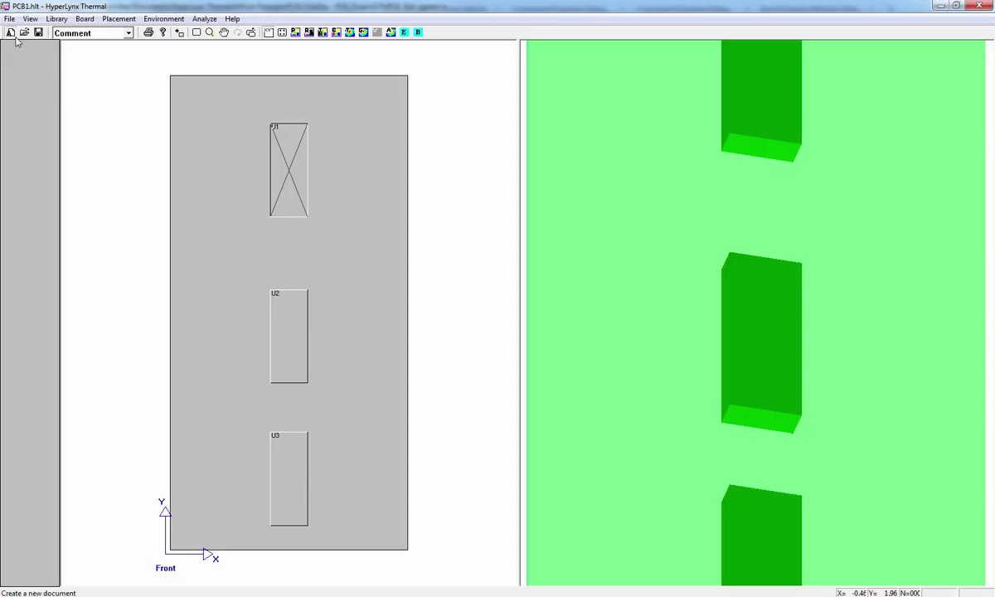
# Switch to HyperLynx Thermal, start a new document and import the IDF files PCB1.emn and PCB1.emp
pyautogui.click(10, 31)
pyautogui.click(9, 18)
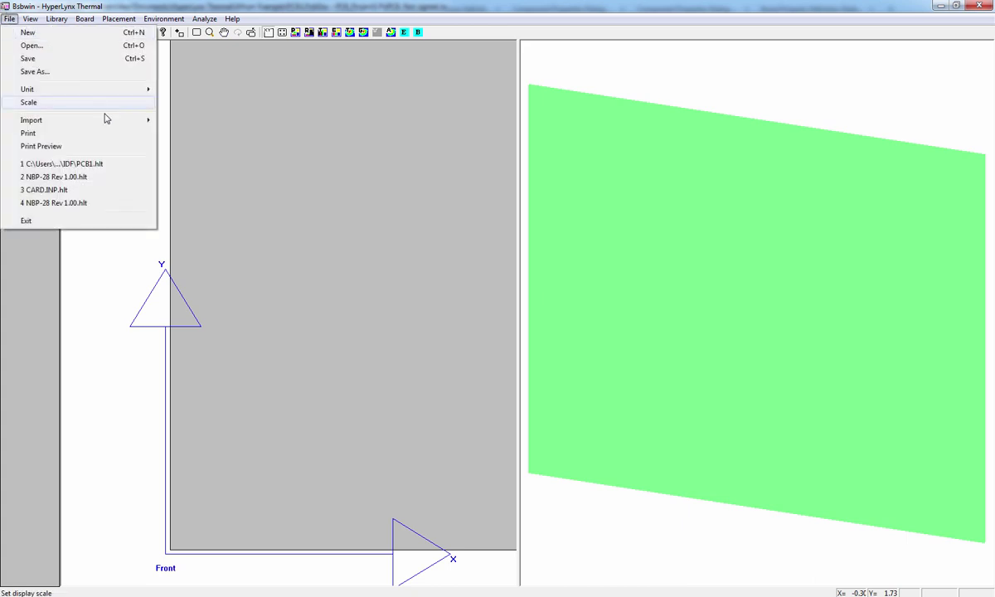
pyautogui.moveTo(124, 122)
pyautogui.click(190, 121)
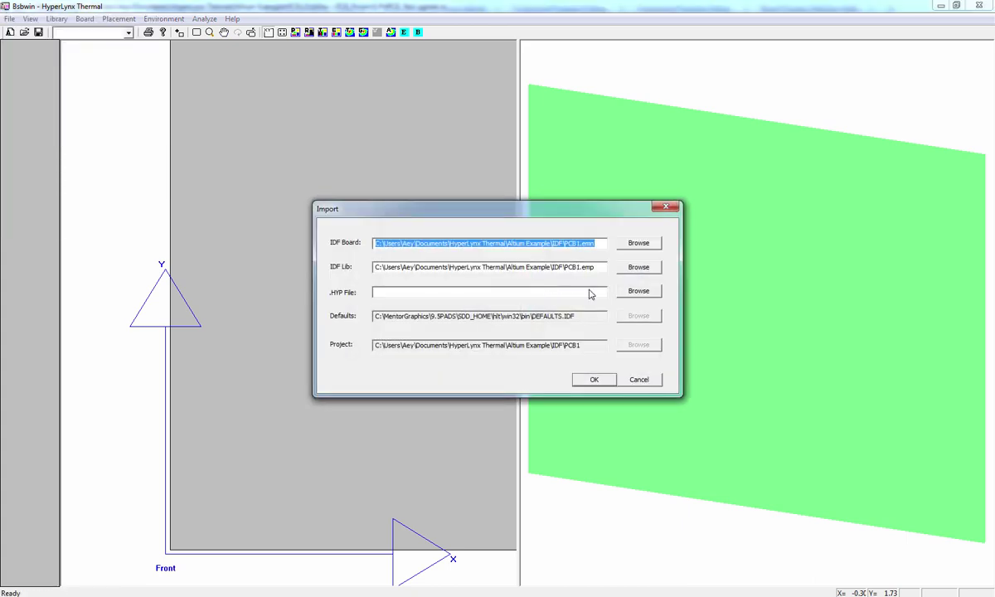
pyautogui.click(595, 379)
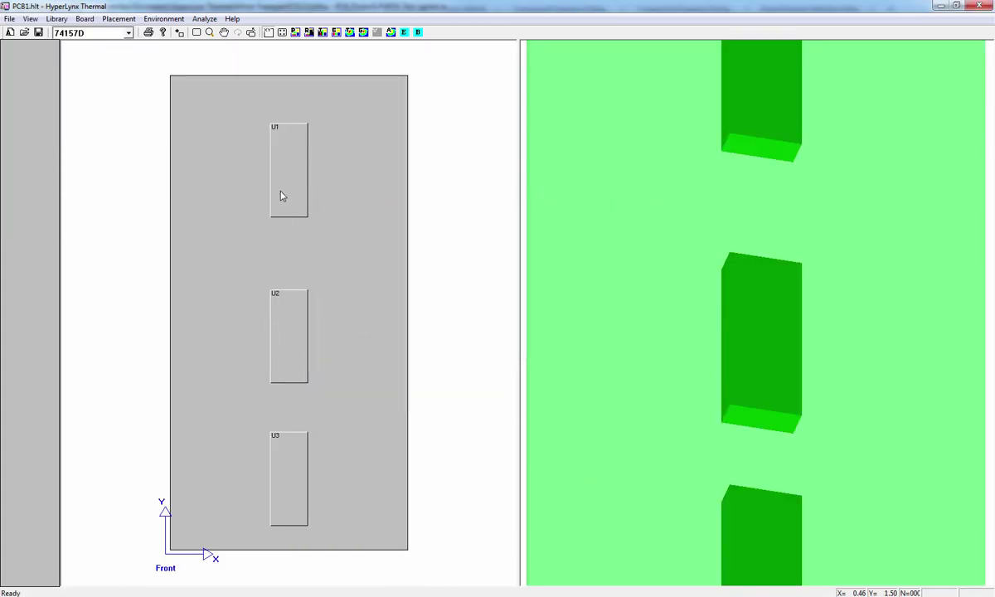
# Check the part name of component U1 and its part's power dissipation without changing the part
pyautogui.click(281, 196)
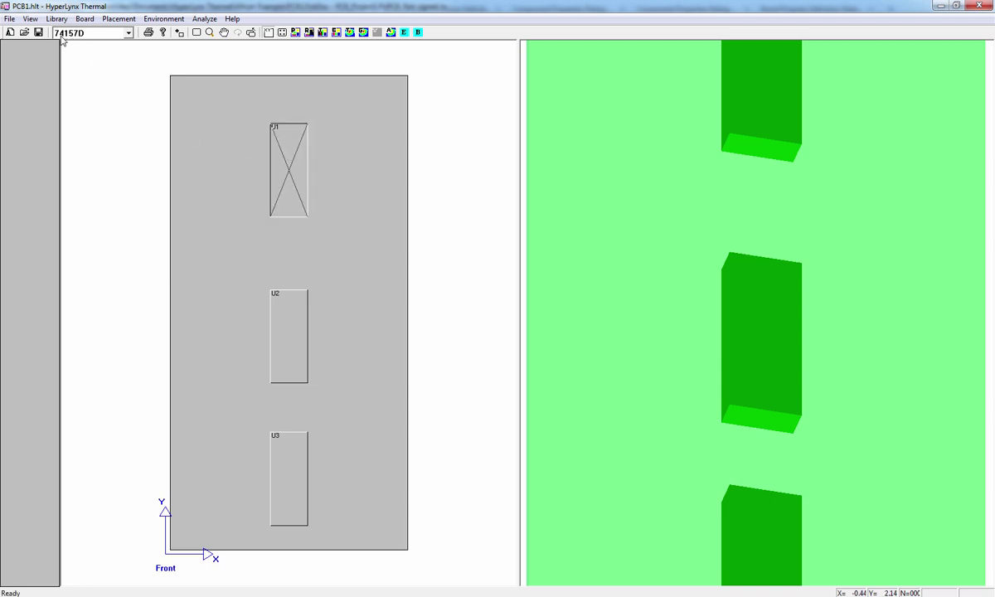
pyautogui.doubleClick(290, 165)
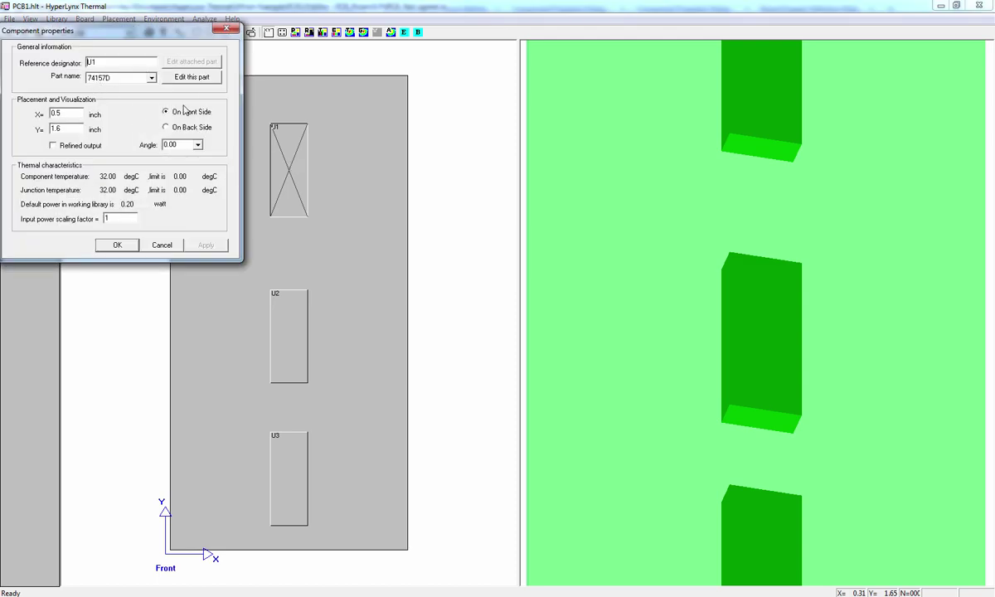
pyautogui.click(182, 79)
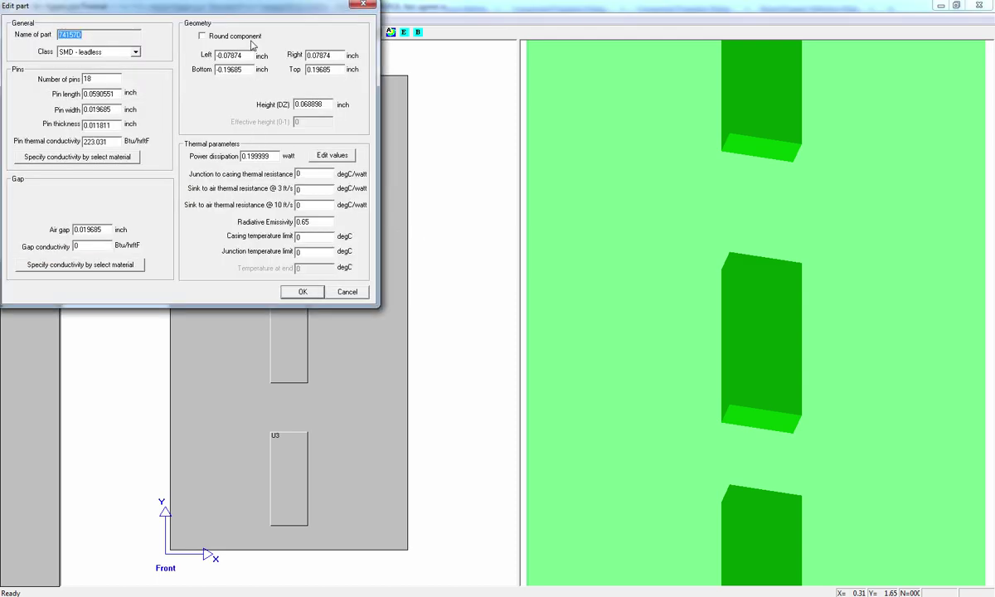
pyautogui.moveTo(244, 10); pyautogui.dragTo(433, 120)
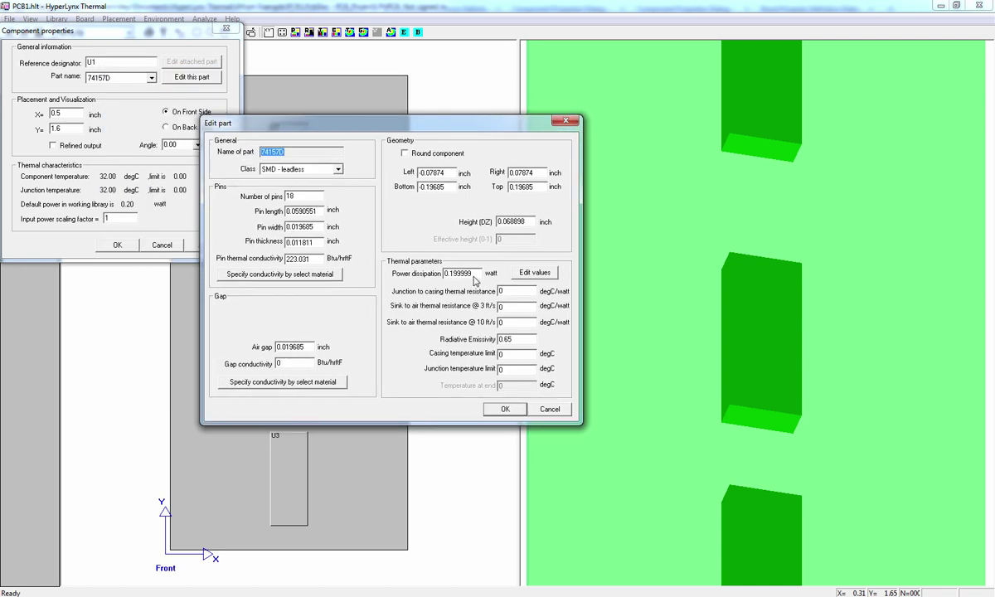
pyautogui.doubleClick(458, 273)
pyautogui.click(551, 412)
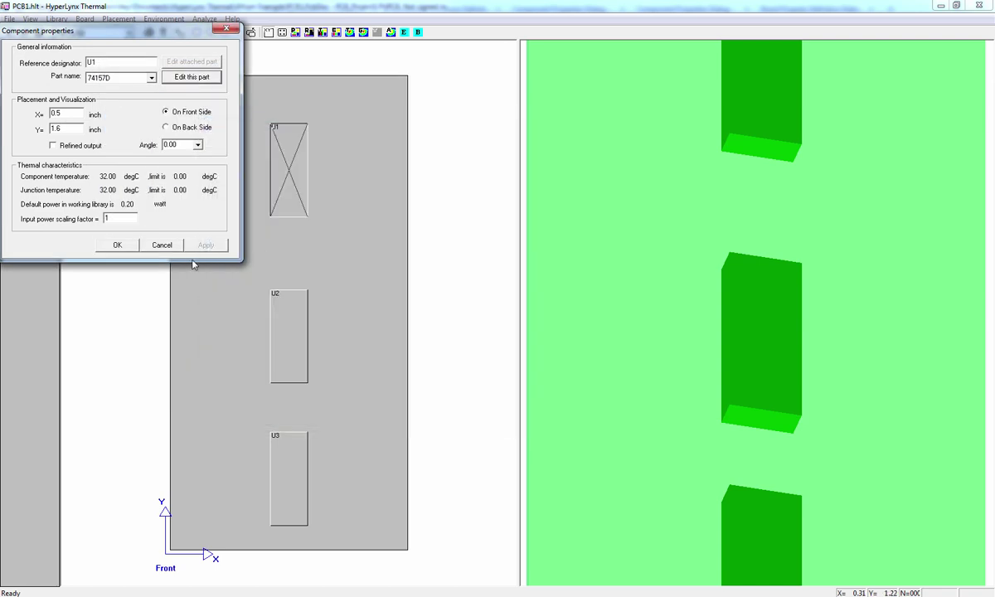
# Check component U2's part name and power dissipation, leaving the part definition unedited
pyautogui.click(295, 332)
pyautogui.doubleClick(295, 331)
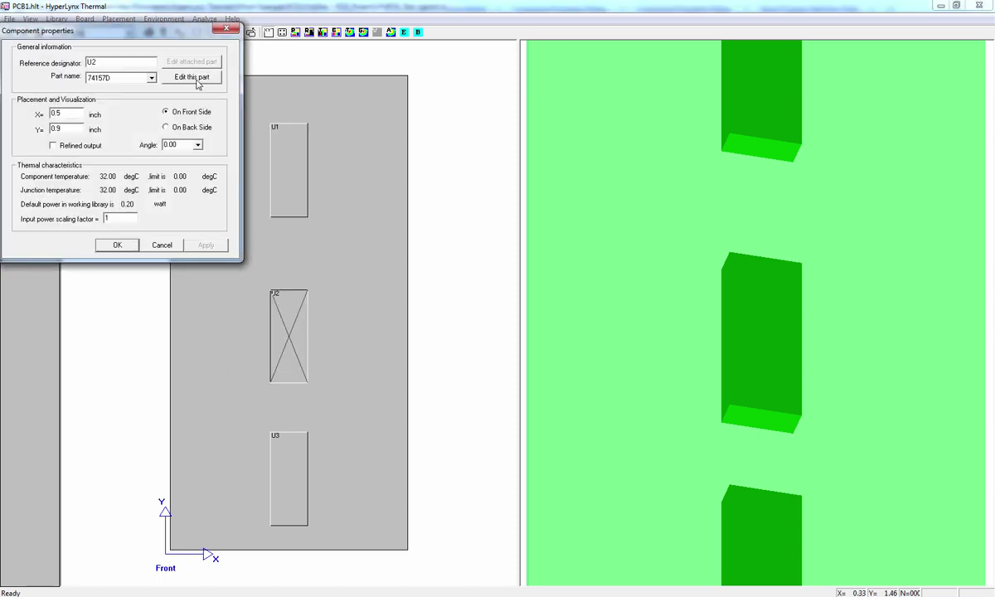
pyautogui.click(189, 82)
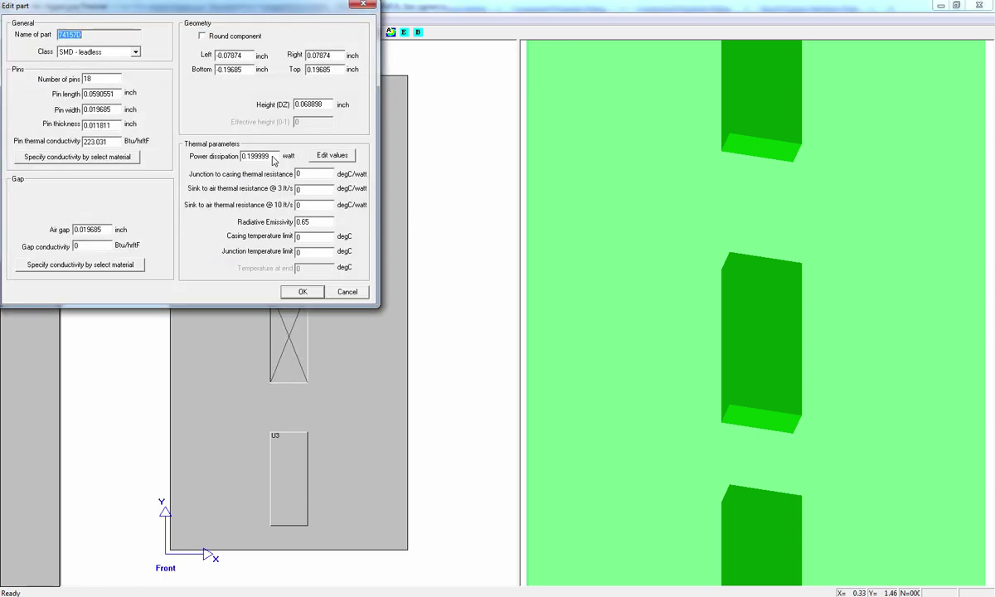
pyautogui.moveTo(266, 155); pyautogui.dragTo(238, 203)
pyautogui.click(348, 292)
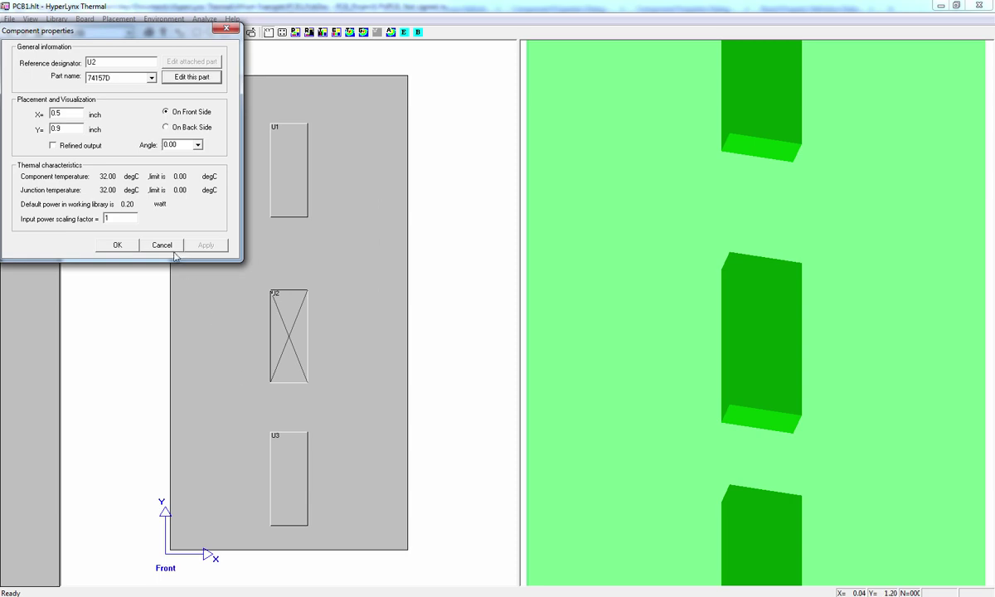
# Check component U3's part name and power dissipation, and close its properties without changes
pyautogui.click(303, 466)
pyautogui.doubleClick(303, 467)
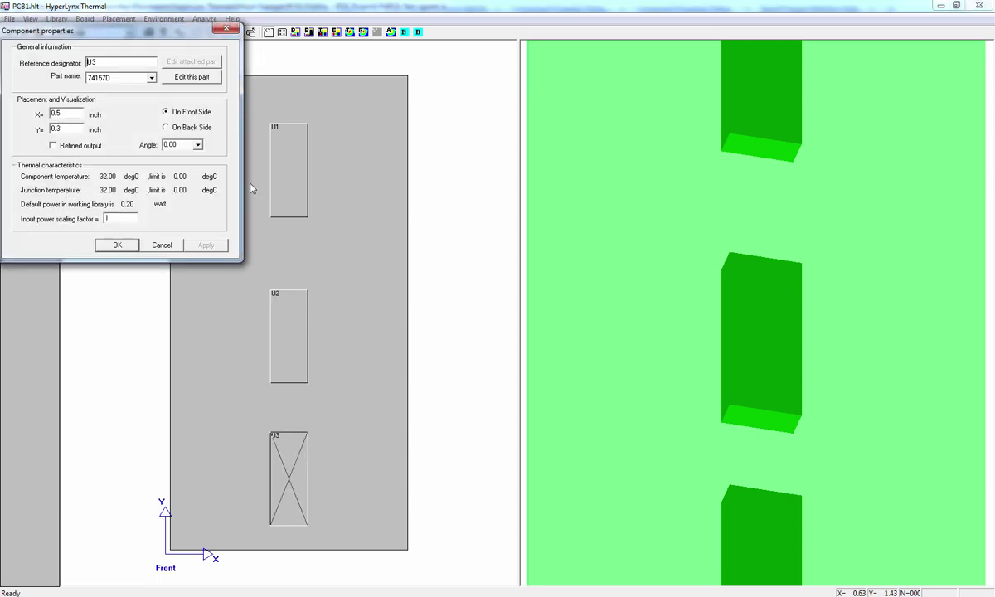
pyautogui.click(190, 82)
pyautogui.moveTo(260, 155); pyautogui.dragTo(177, 159)
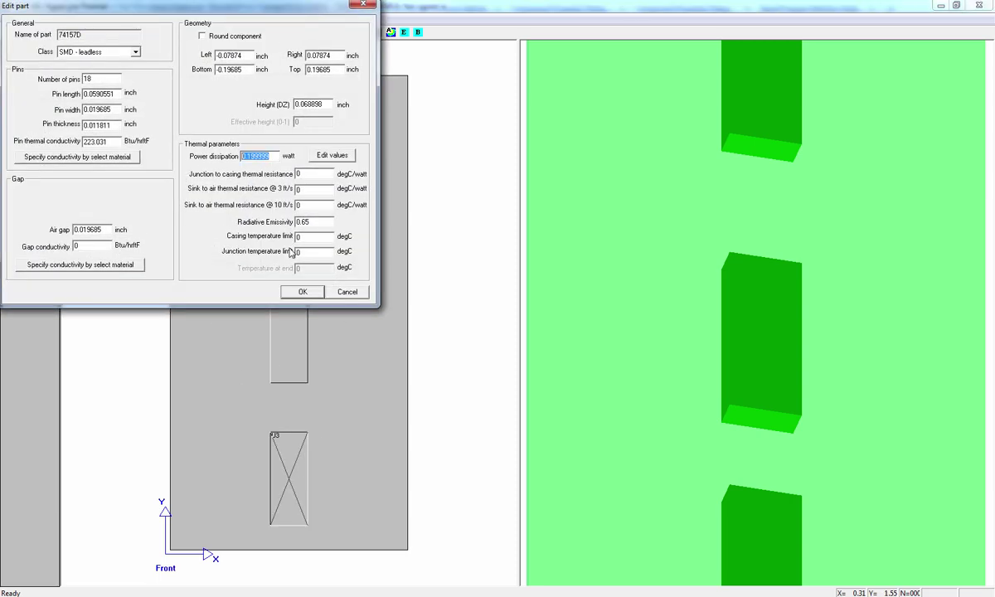
pyautogui.click(345, 292)
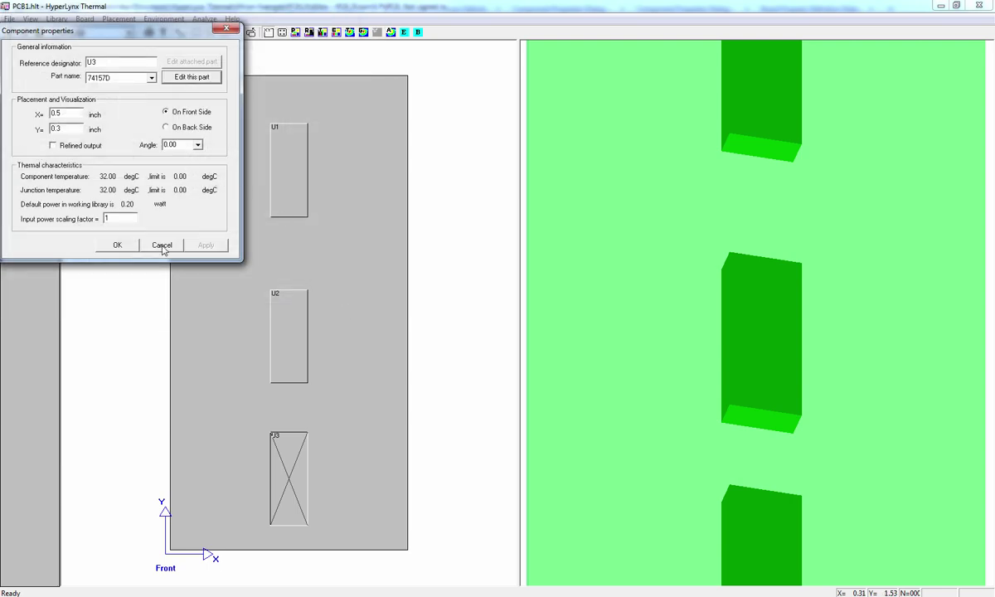
pyautogui.click(161, 244)
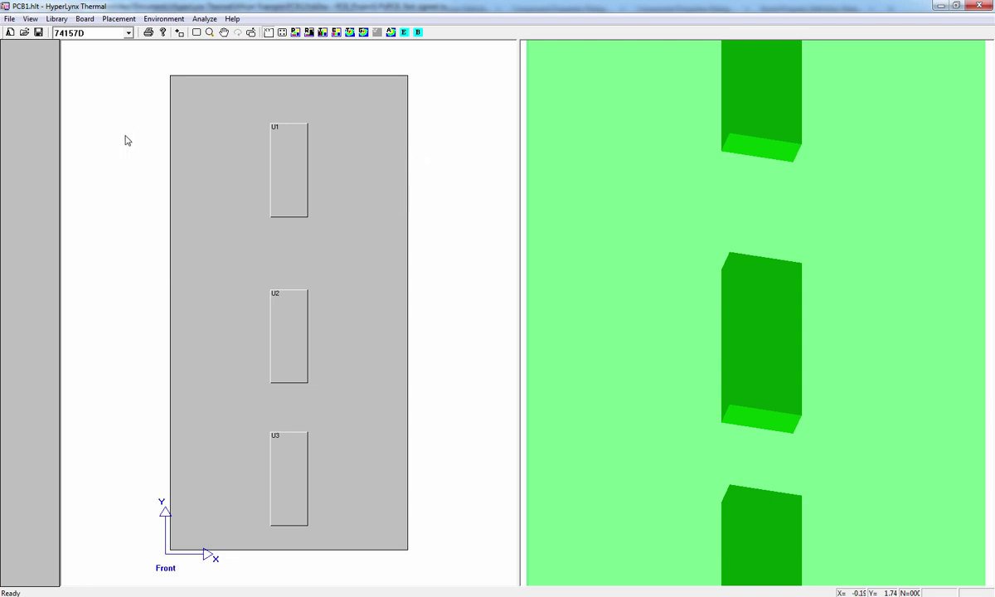
# Open the working library and inspect the power dissipation of part 74157D without editing it
pyautogui.click(58, 20)
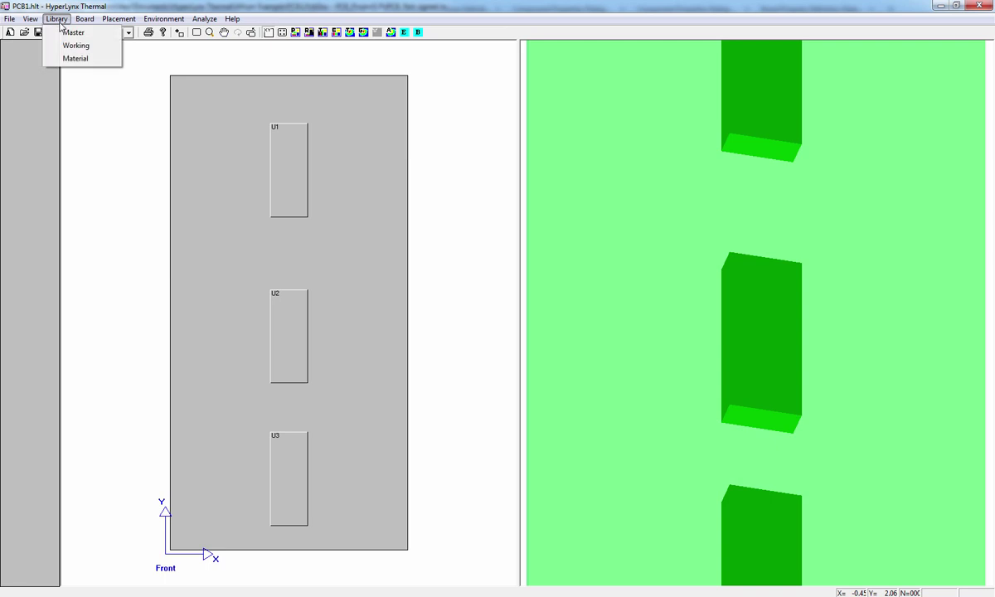
pyautogui.click(70, 46)
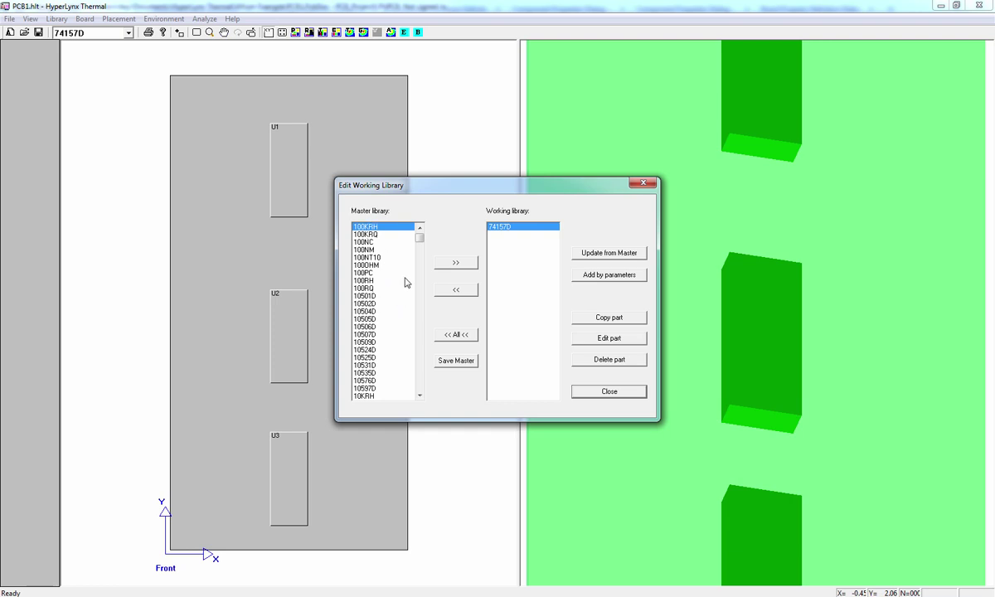
pyautogui.click(586, 336)
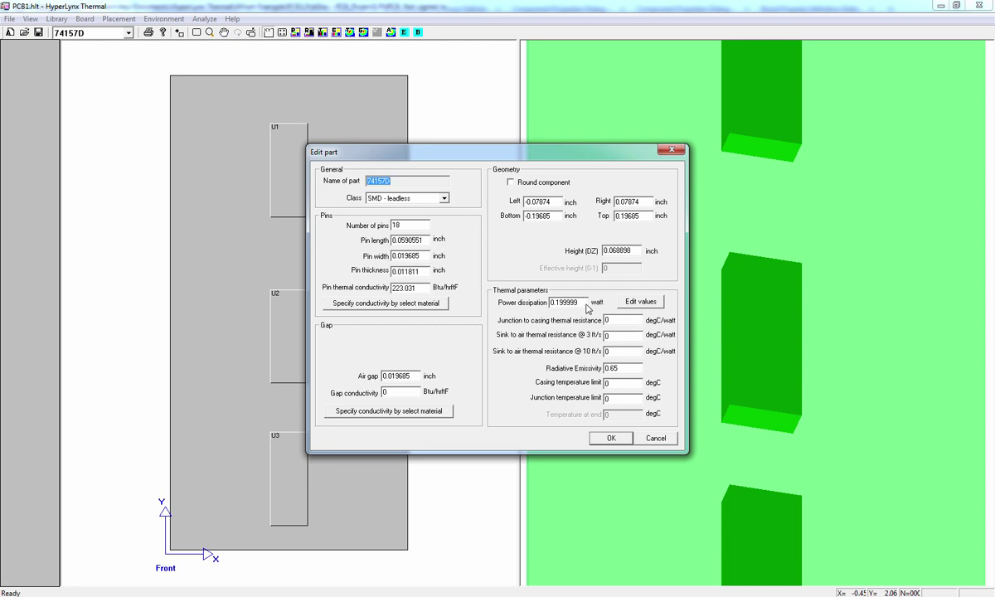
pyautogui.moveTo(580, 302); pyautogui.dragTo(509, 308)
pyautogui.click(655, 438)
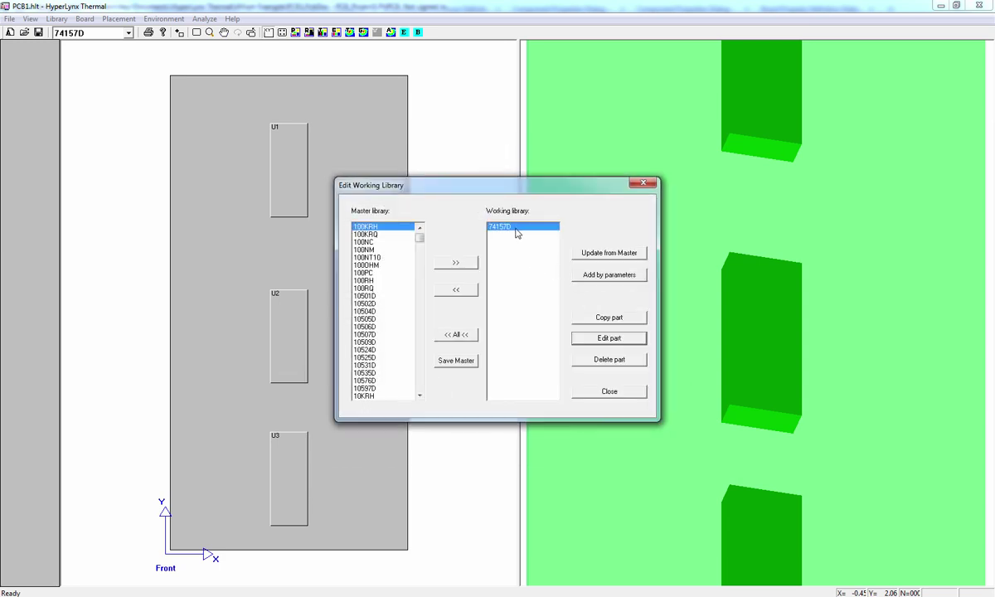
# Update the working library's parts from the master library and close the list of updated parts
pyautogui.click(594, 255)
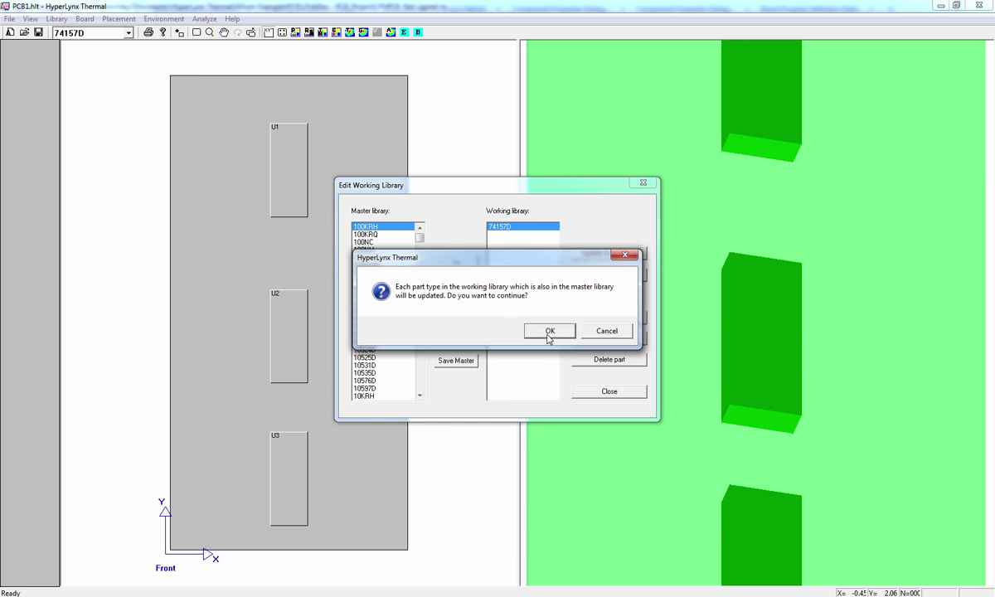
pyautogui.click(548, 334)
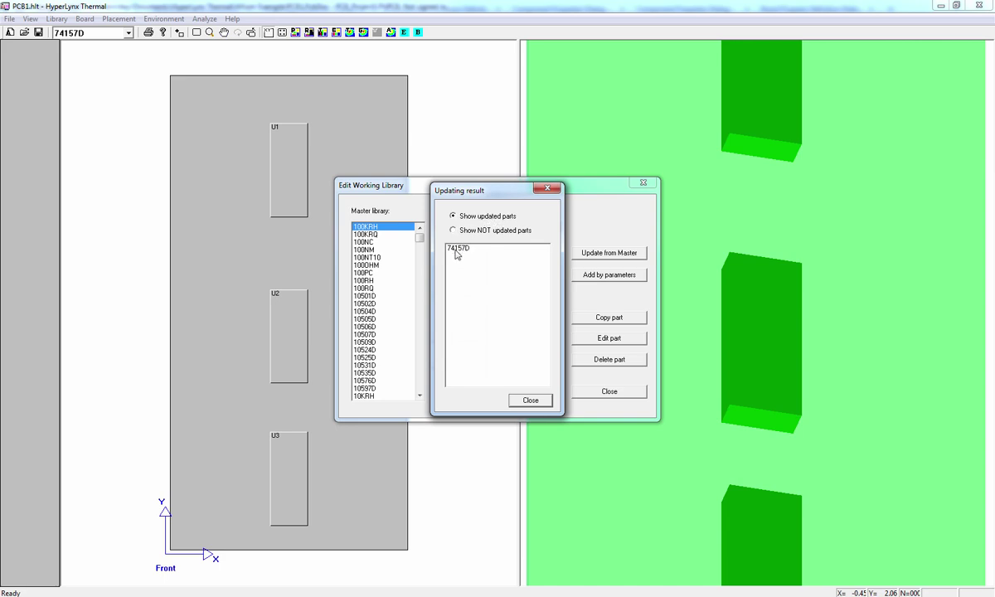
pyautogui.click(527, 402)
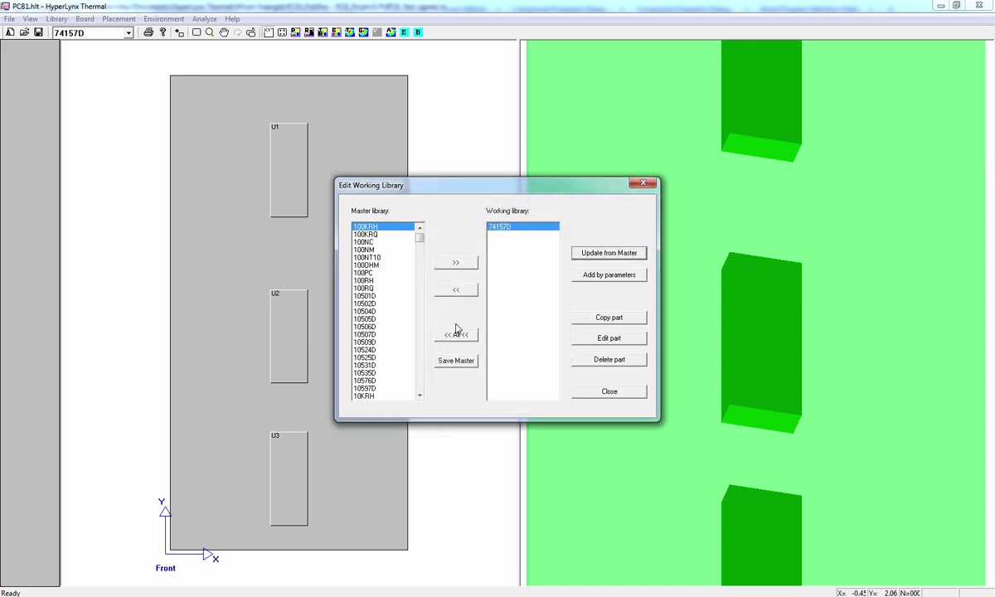
# Review the updated power dissipation and thermal resistance of part 74157D, and close the working library
pyautogui.click(608, 338)
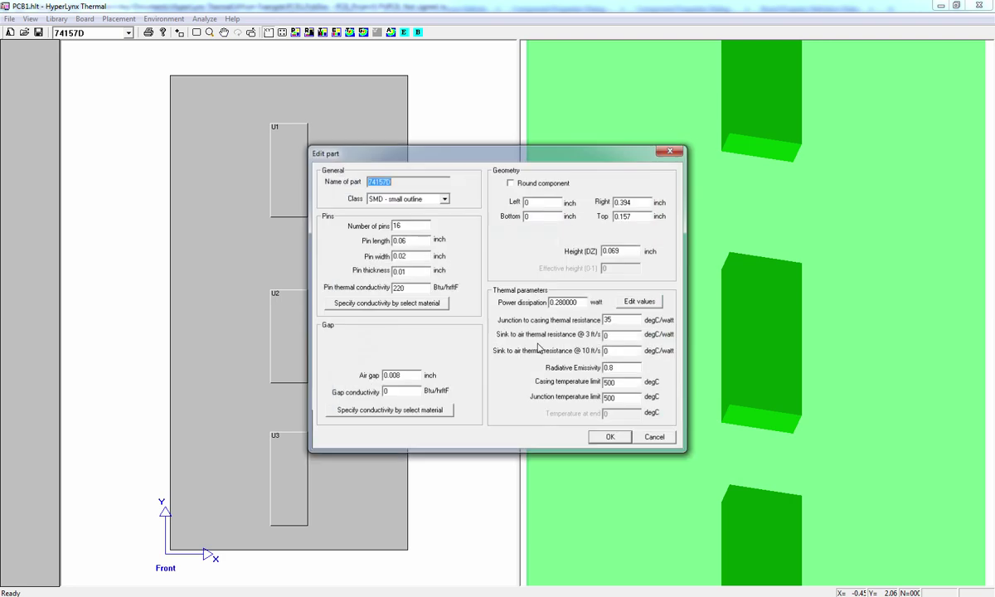
pyautogui.click(584, 304)
pyautogui.press('Tab')
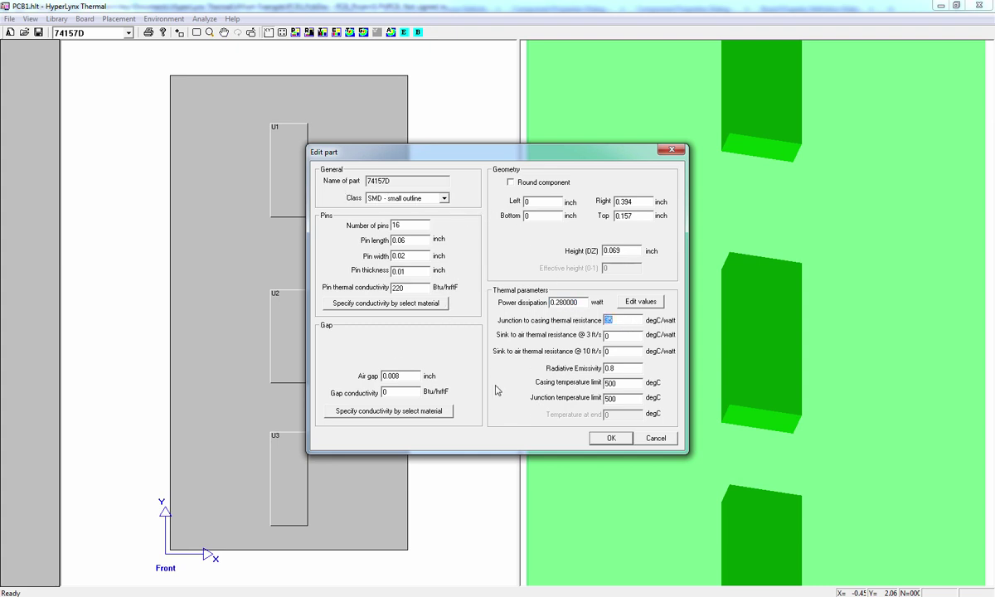
pyautogui.click(621, 441)
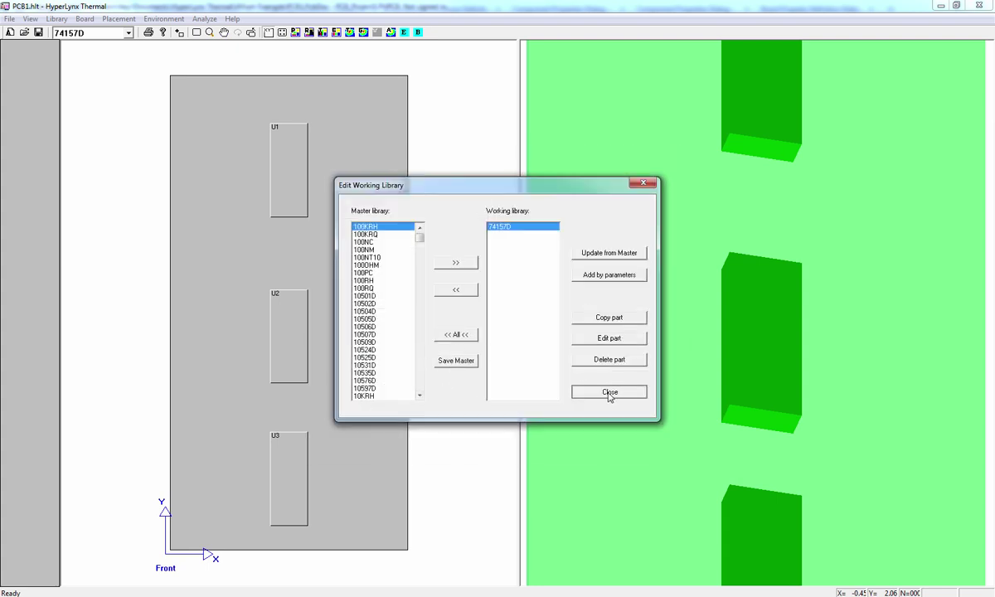
pyautogui.click(609, 392)
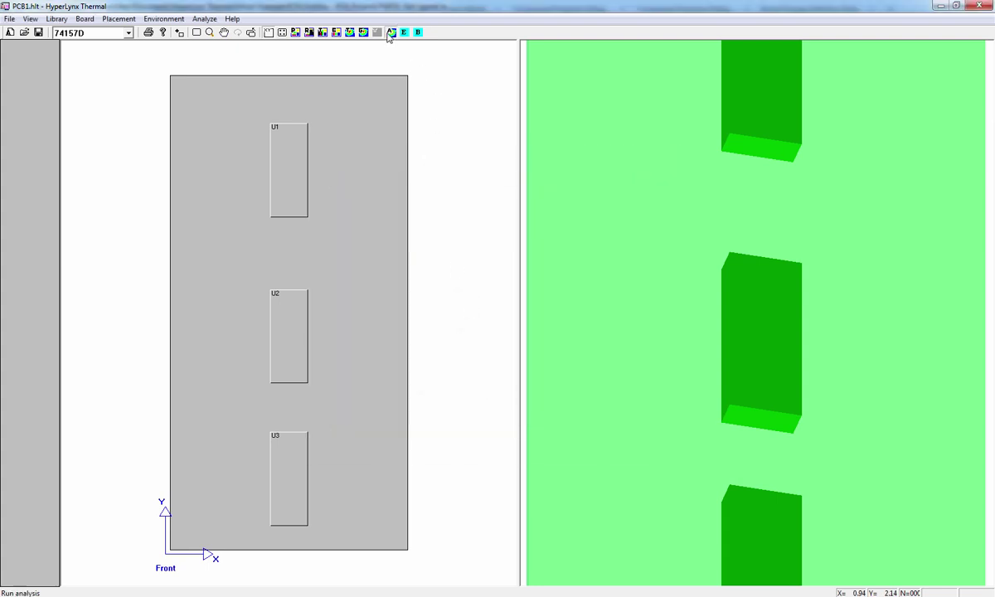
# Run the thermal analysis on the board and examine the temperature map of the whole board in 3D
pyautogui.click(389, 33)
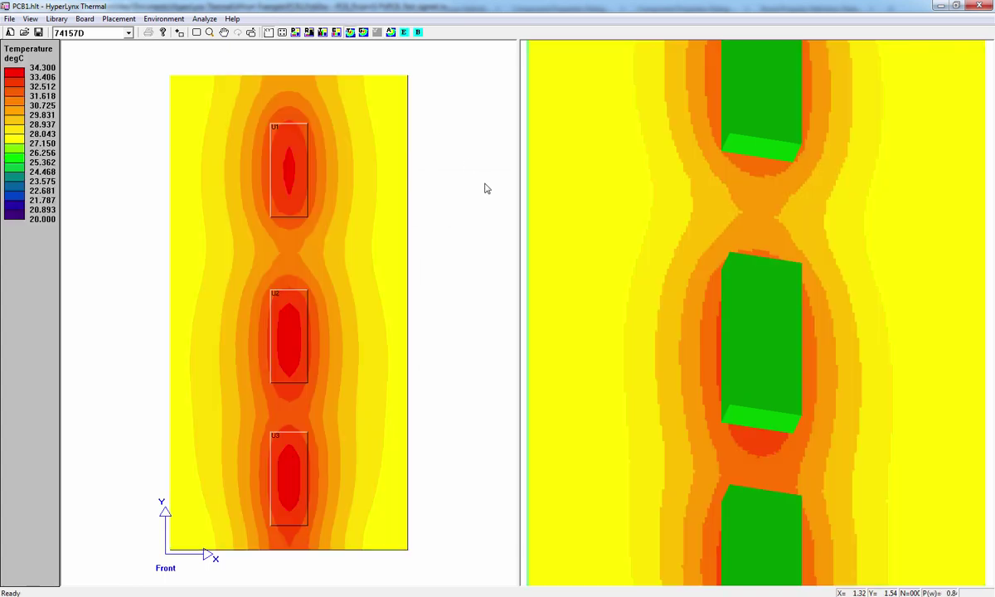
pyautogui.click(677, 271)
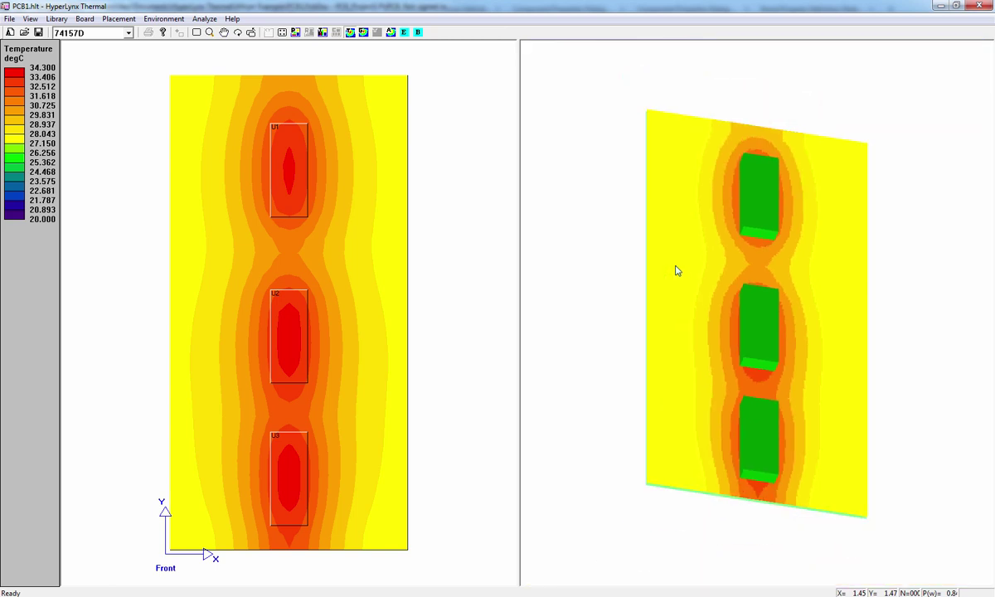
pyautogui.moveTo(729, 289); pyautogui.dragTo(606, 291)
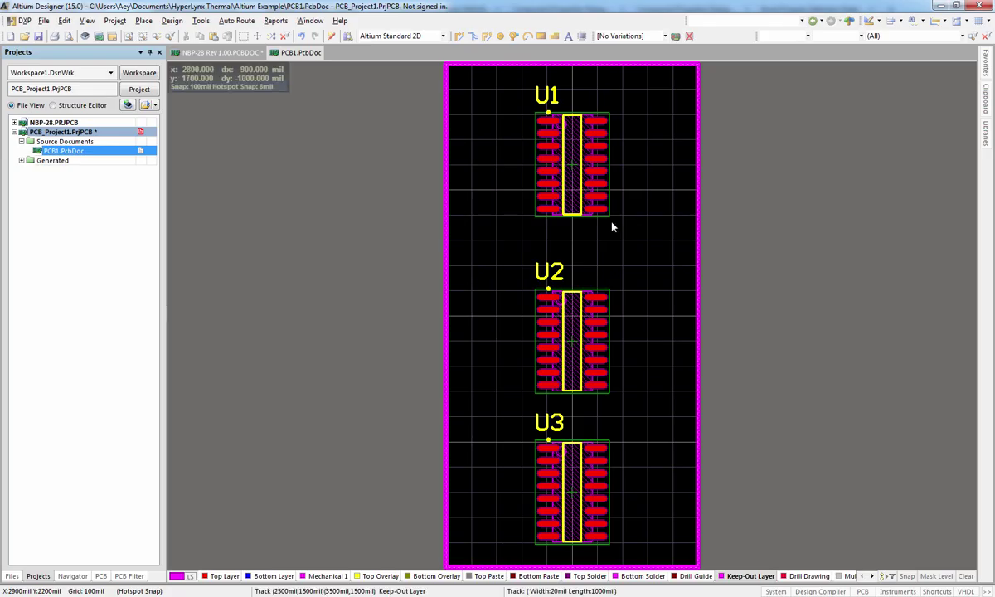
# In Altium Designer, inspect the comment text in component U1's properties, cancel without changes and deselect the component
pyautogui.hotkey('alt', 'Tab')
pyautogui.doubleClick(580, 154)
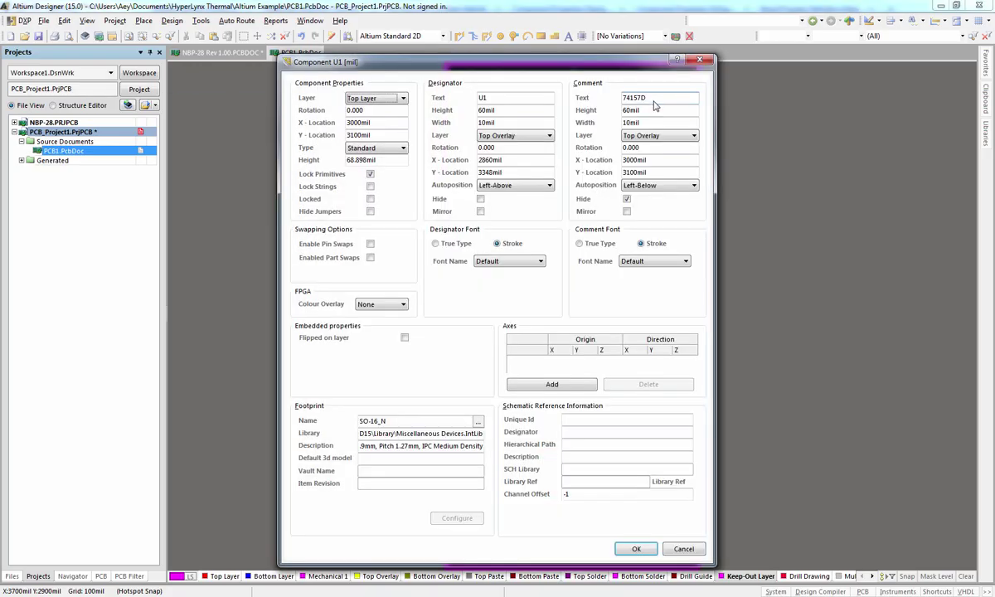
pyautogui.doubleClick(654, 100)
pyautogui.moveTo(651, 99); pyautogui.dragTo(626, 98)
pyautogui.click(684, 552)
pyautogui.click(684, 549)
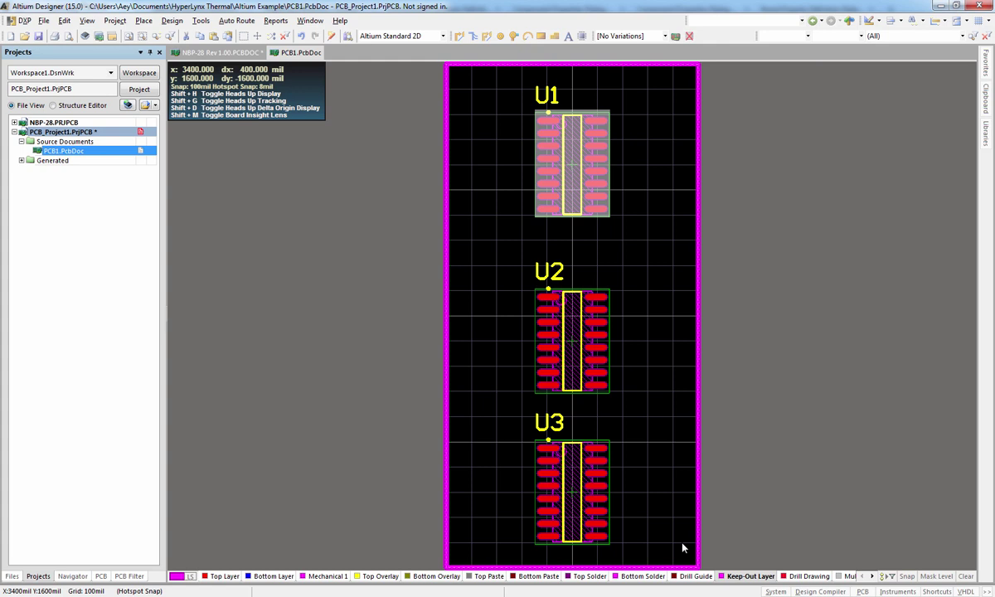
pyautogui.click(620, 262)
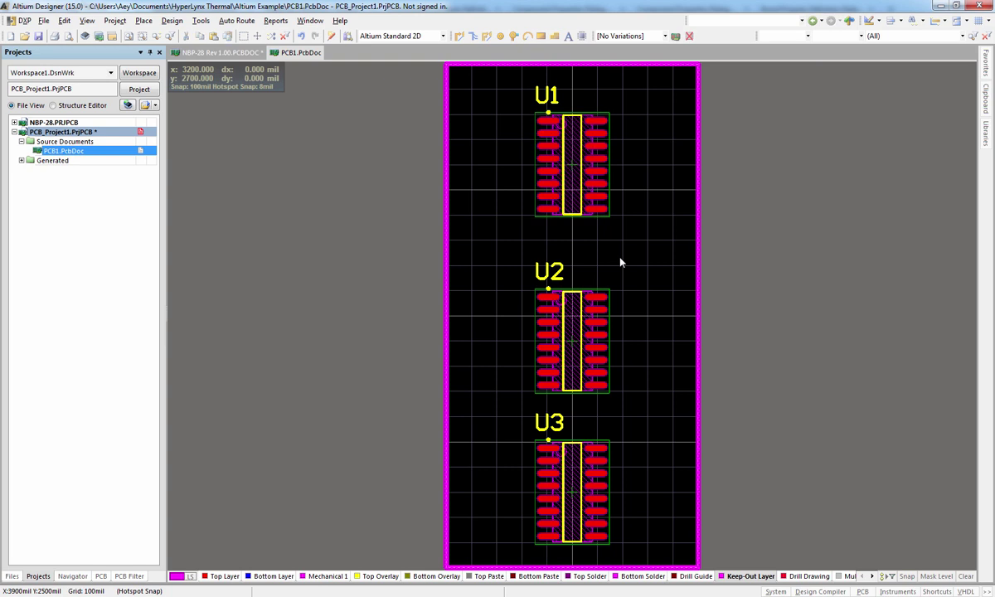
pyautogui.press('shift')
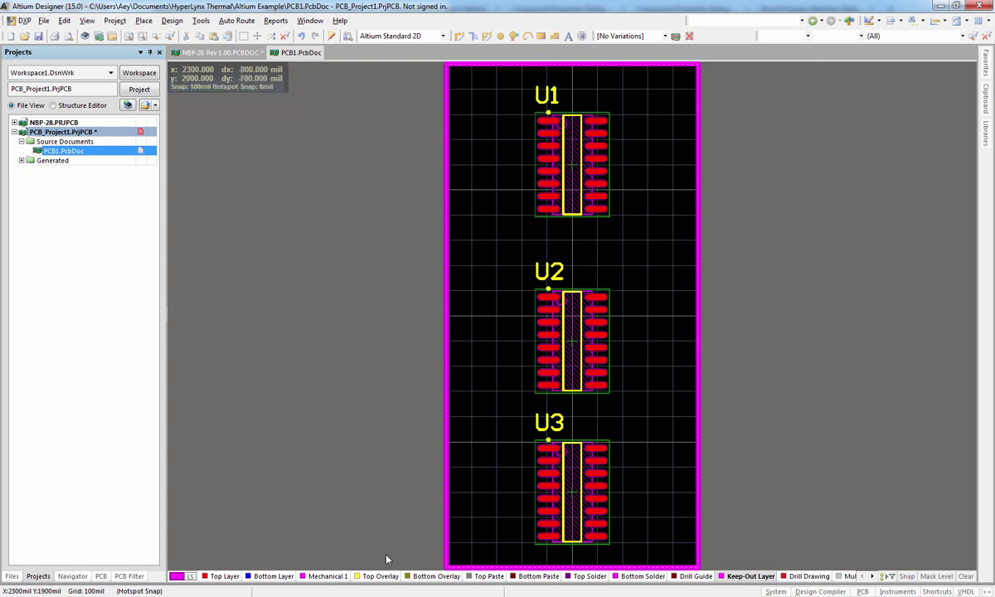
# Switch to HyperLynx Thermal, open the recent board NBP-28 Rev 1.00.hlt and look through its list of parts
pyautogui.hotkey('alt', 'Tab')
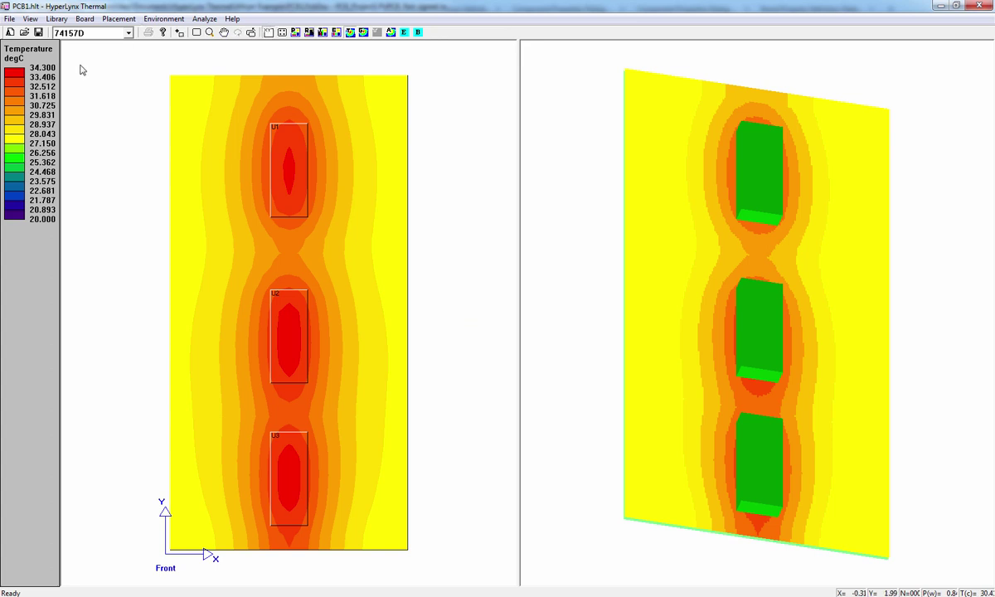
pyautogui.click(9, 19)
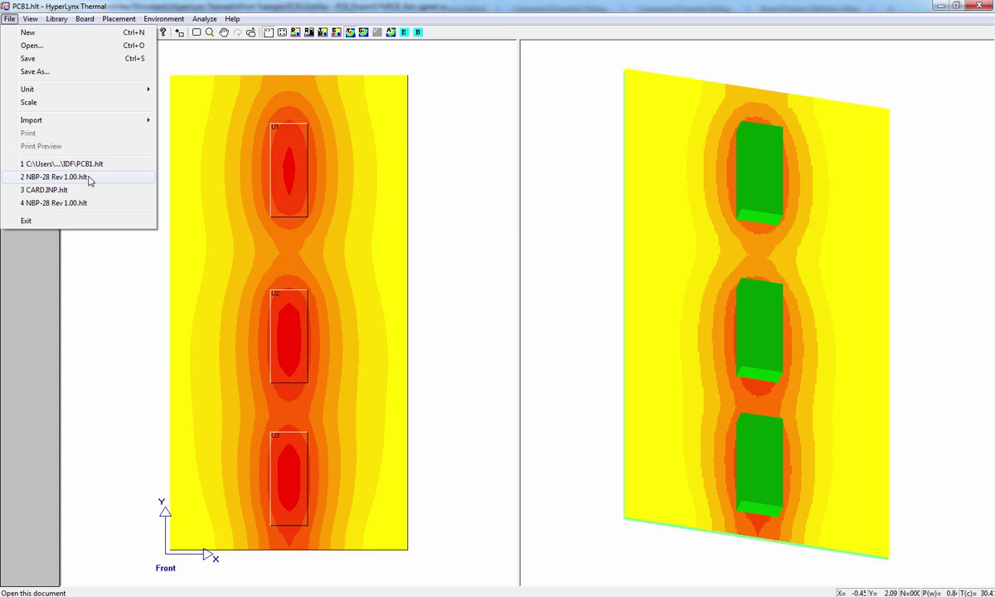
pyautogui.press('Escape')
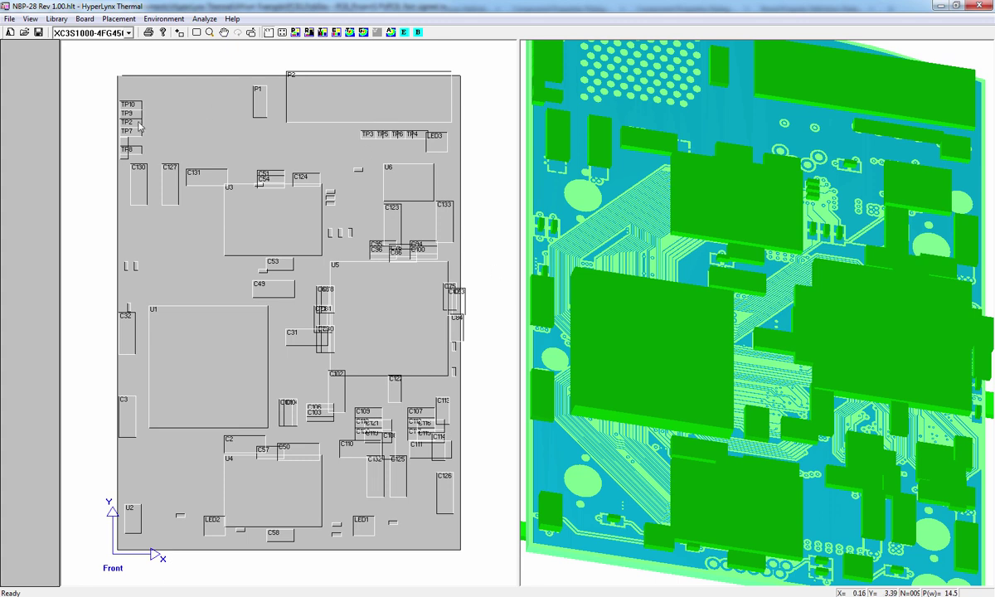
pyautogui.click(128, 33)
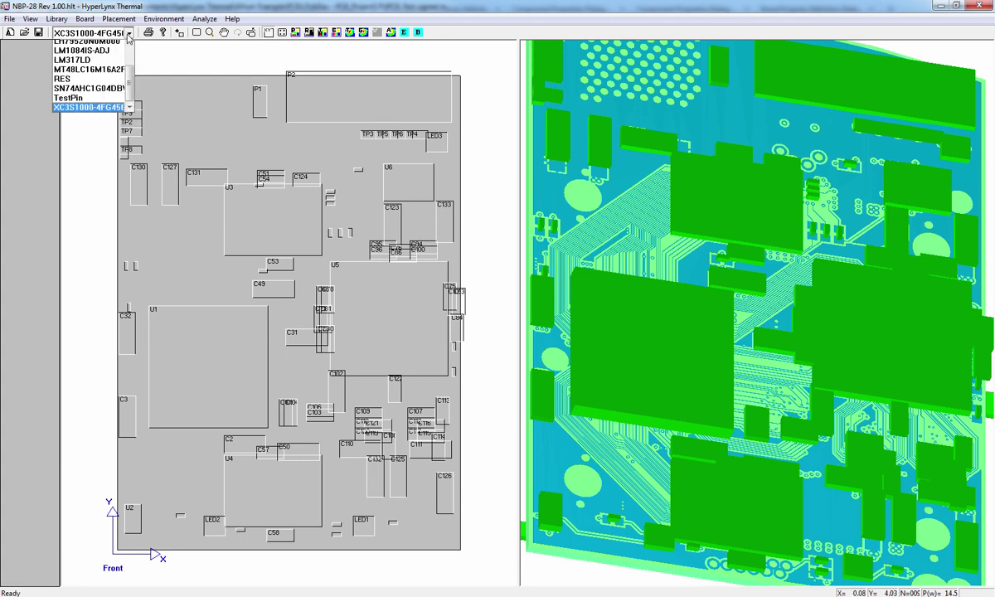
pyautogui.moveTo(130, 108); pyautogui.dragTo(128, 63)
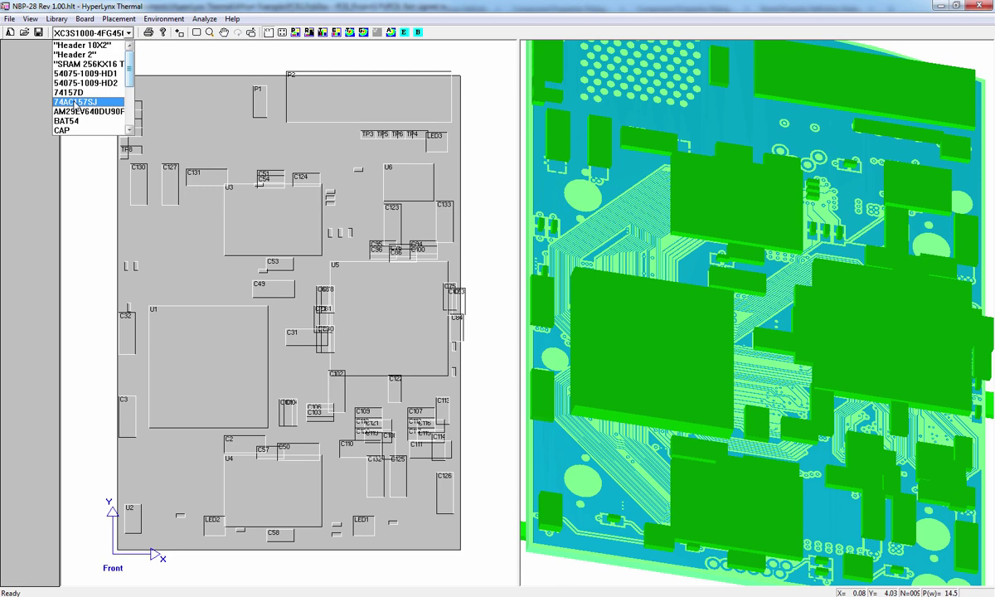
pyautogui.click(60, 32)
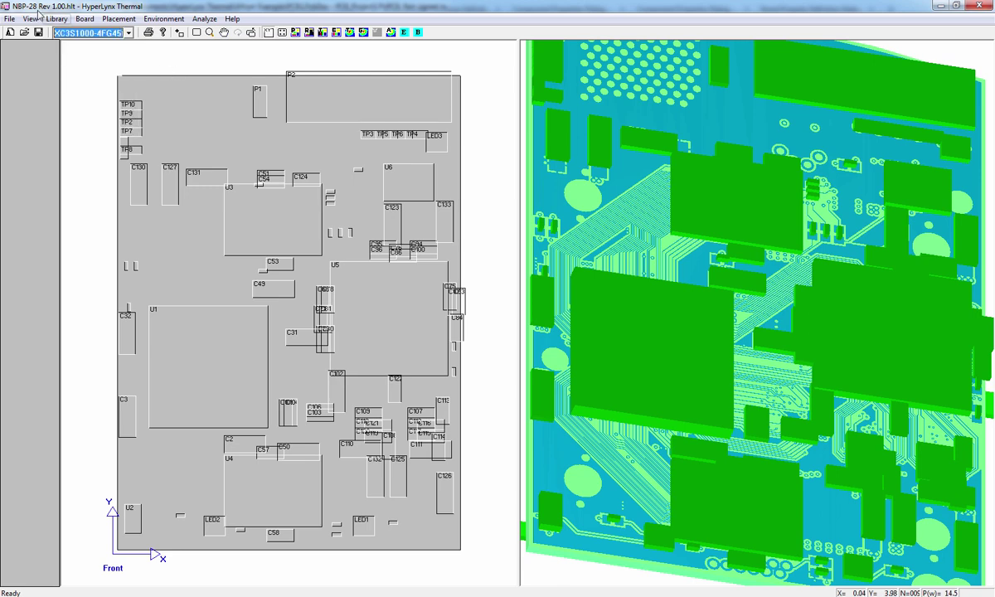
# Open the working library and delete part 74157D from it, leaving the library open
pyautogui.click(55, 20)
pyautogui.click(65, 49)
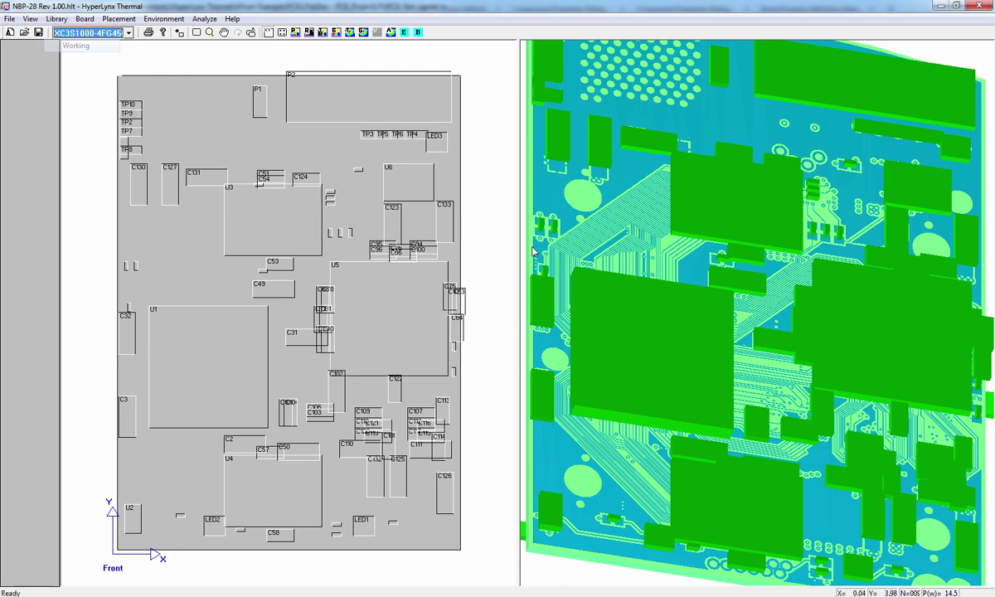
pyautogui.click(498, 265)
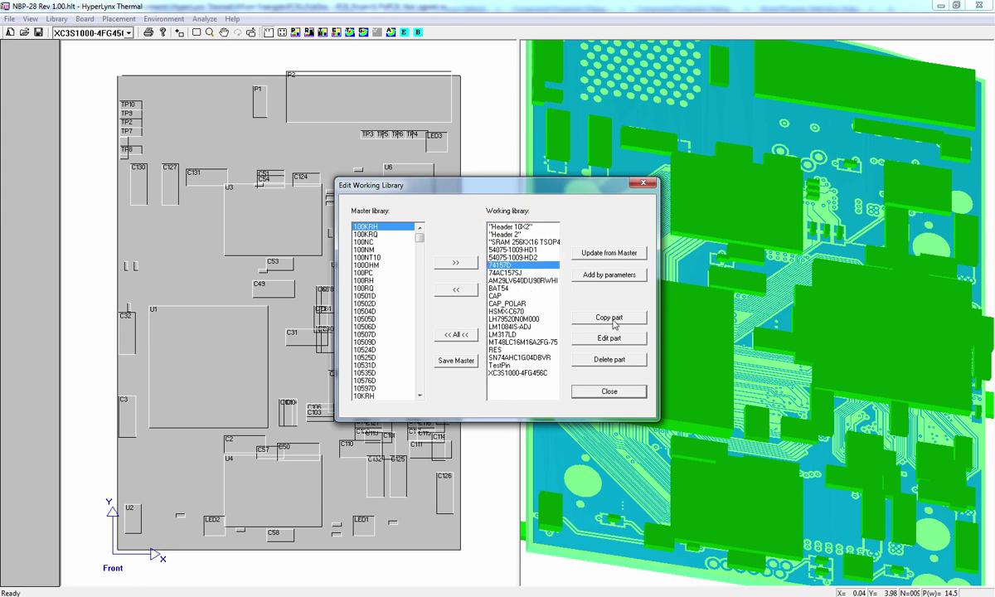
pyautogui.click(610, 362)
pyautogui.click(479, 313)
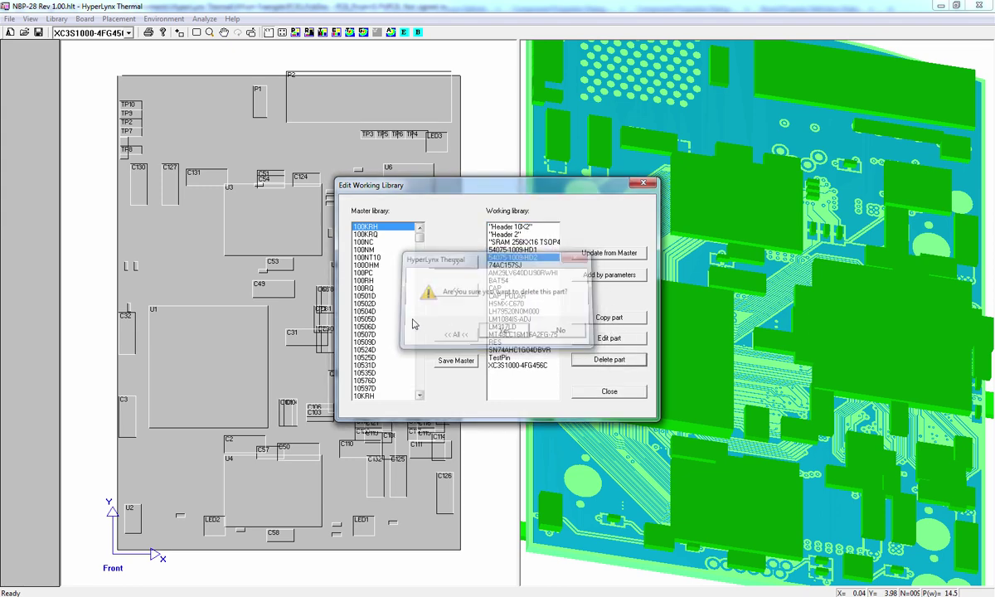